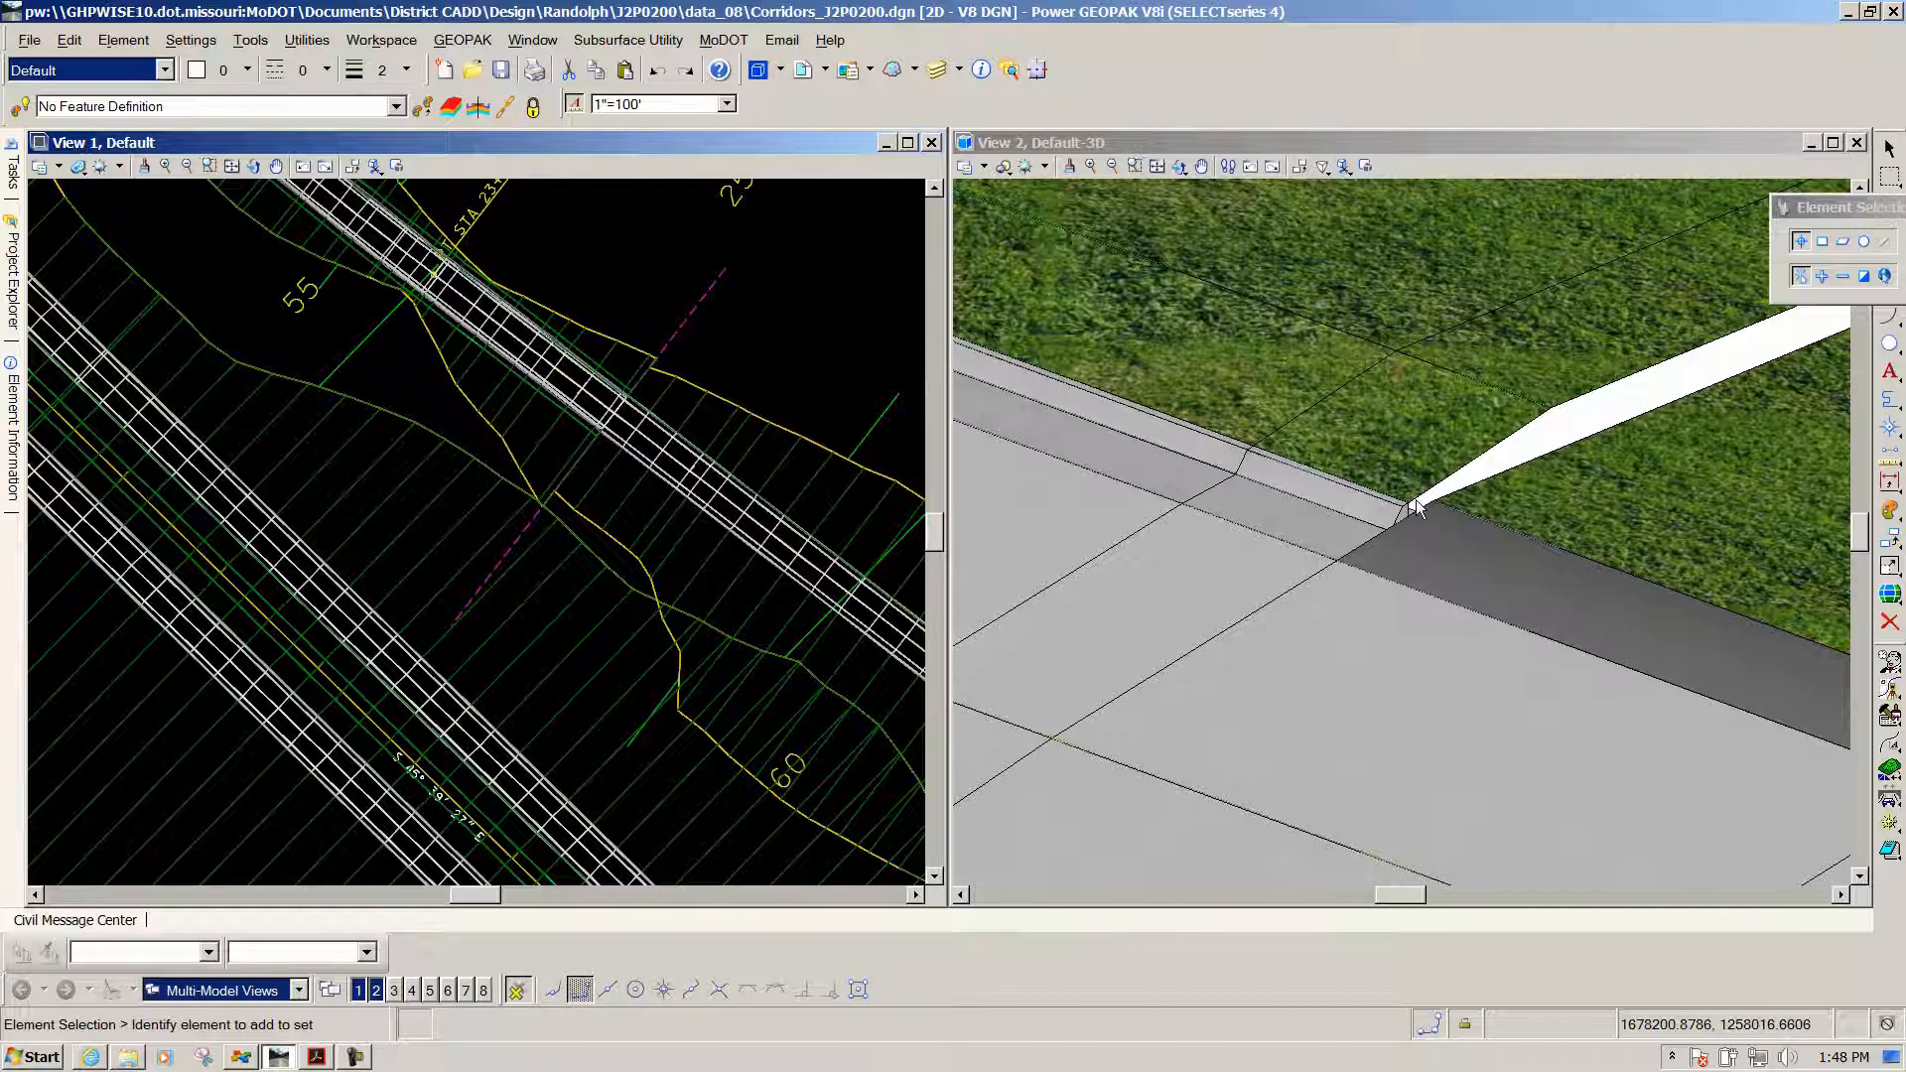
Zoom View 2 around the berm–curb gap, then select the template drop ending at 25+30.00 R1
scroll(1186, 490, down, 1)
scroll(1367, 489, down, 1)
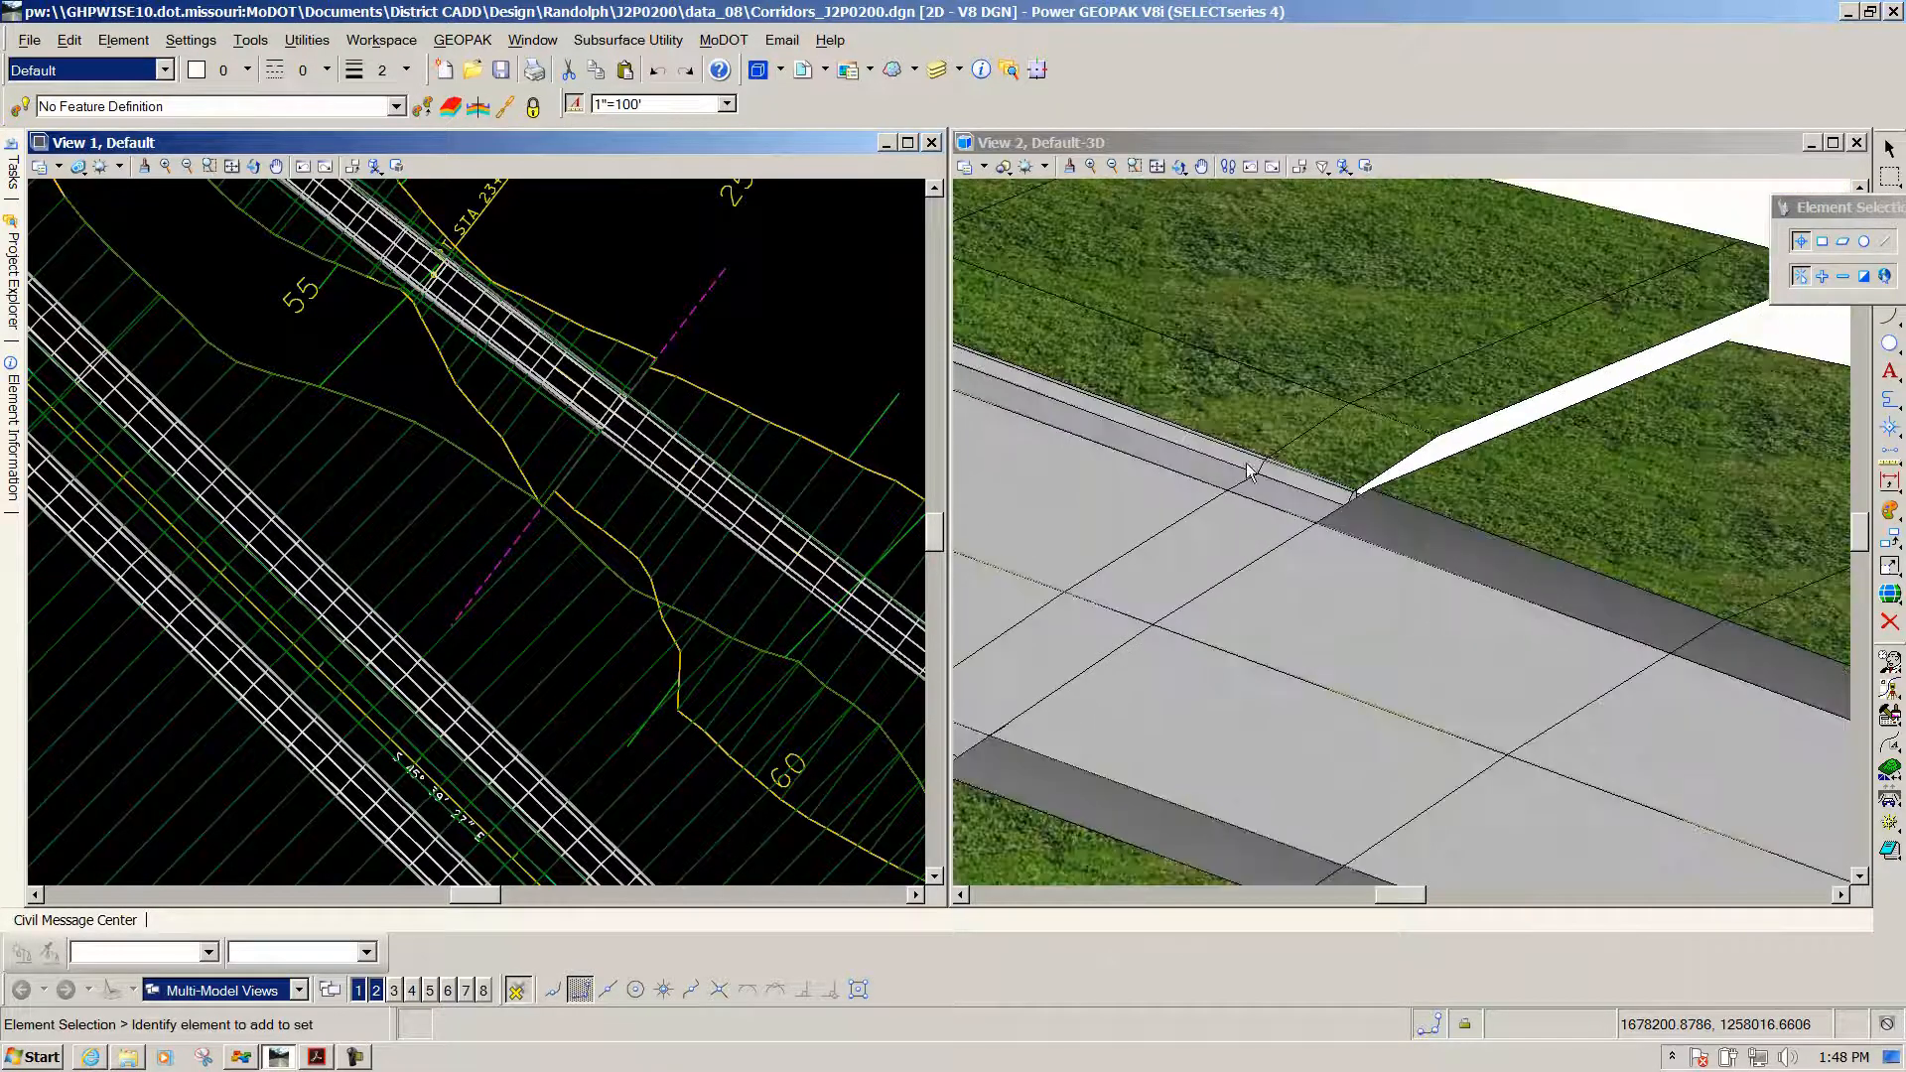
scroll(1387, 505, up, 1)
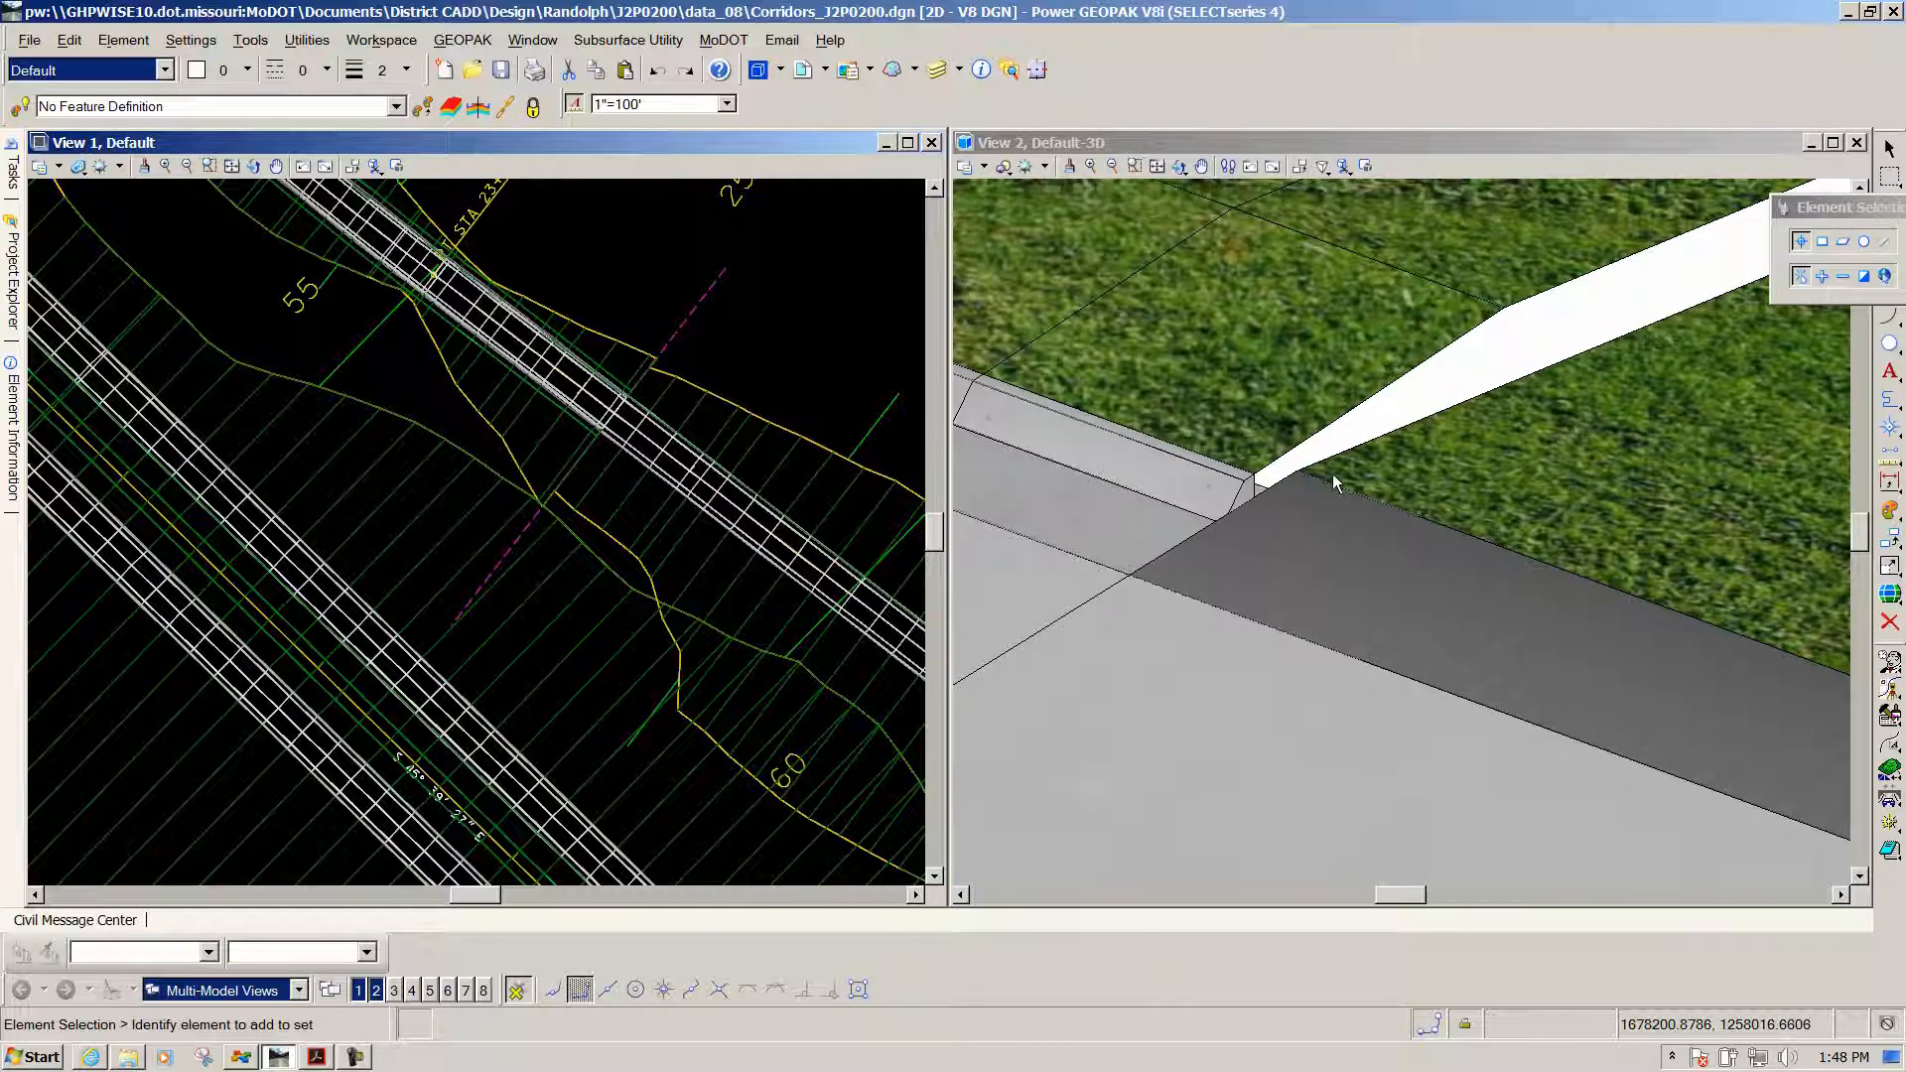
scroll(1417, 490, down, 1)
scroll(1374, 492, up, 1)
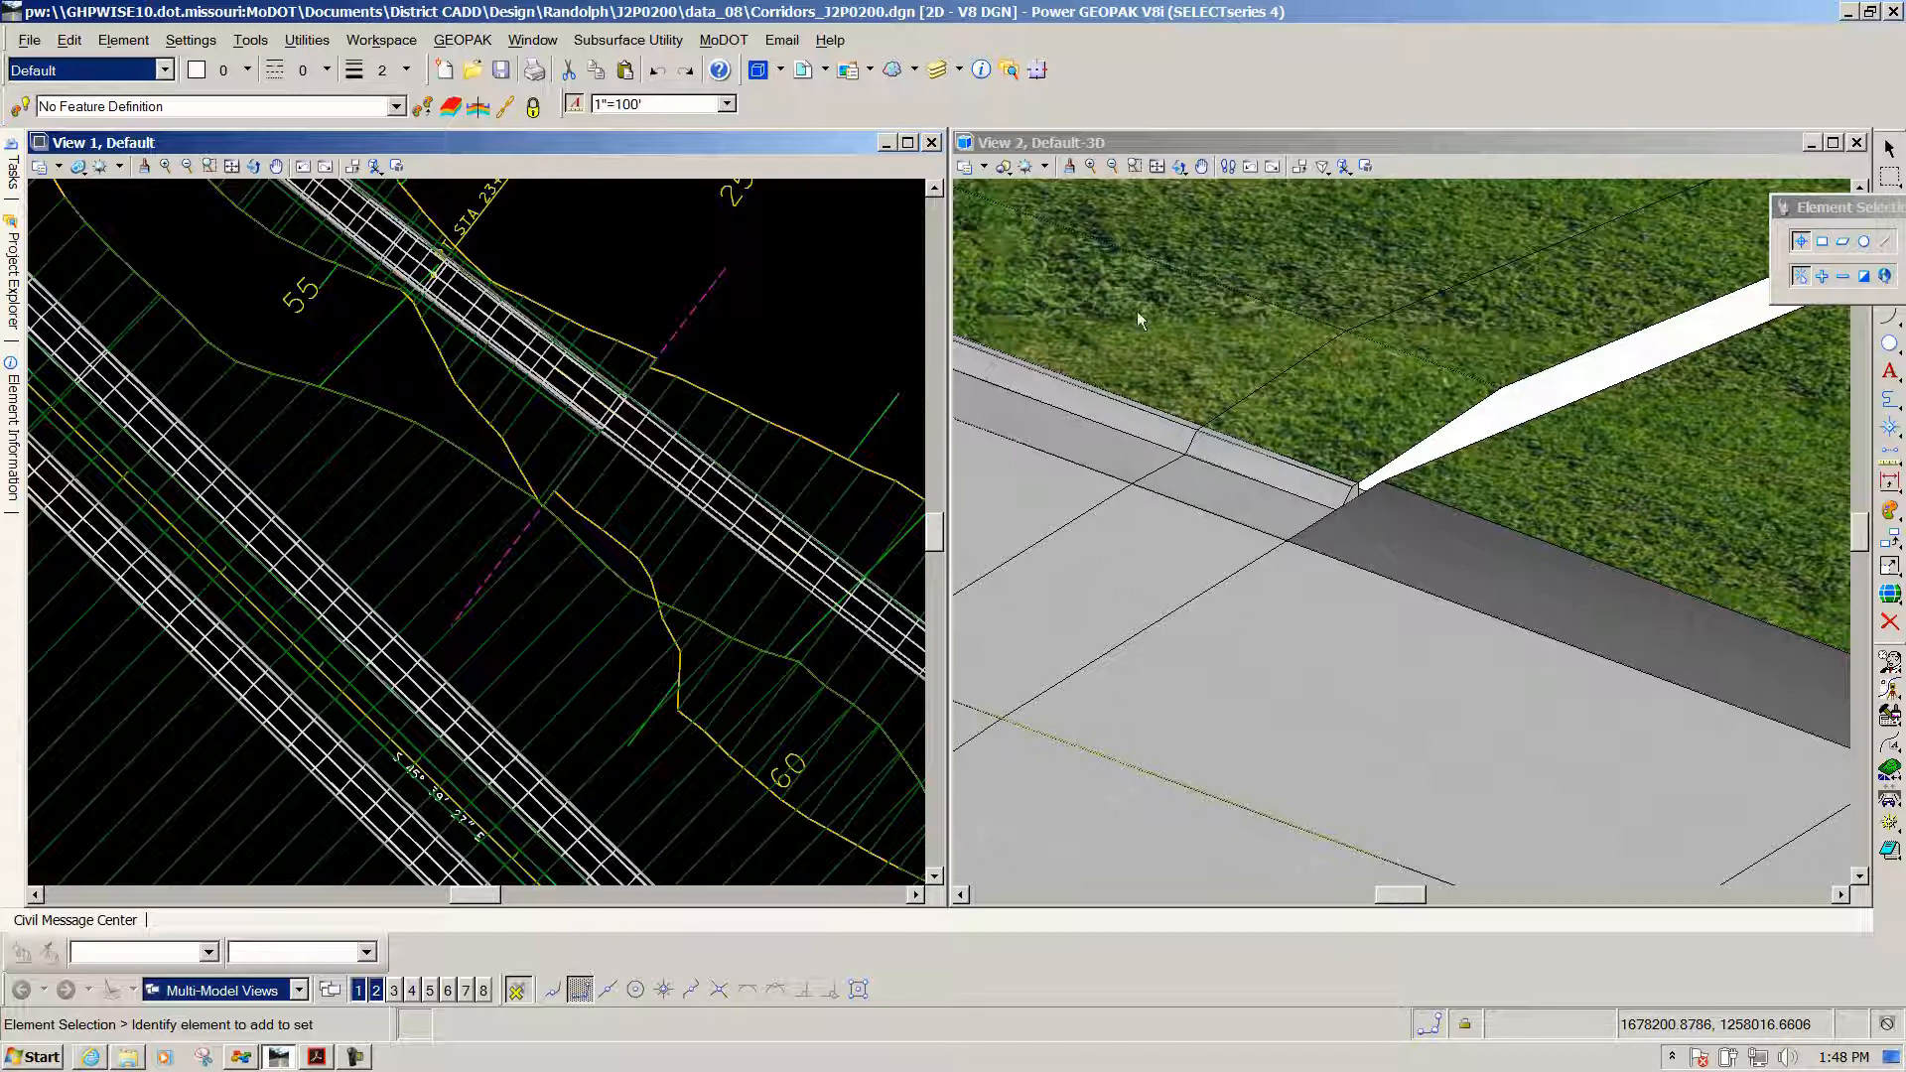
scroll(1286, 312, down, 2)
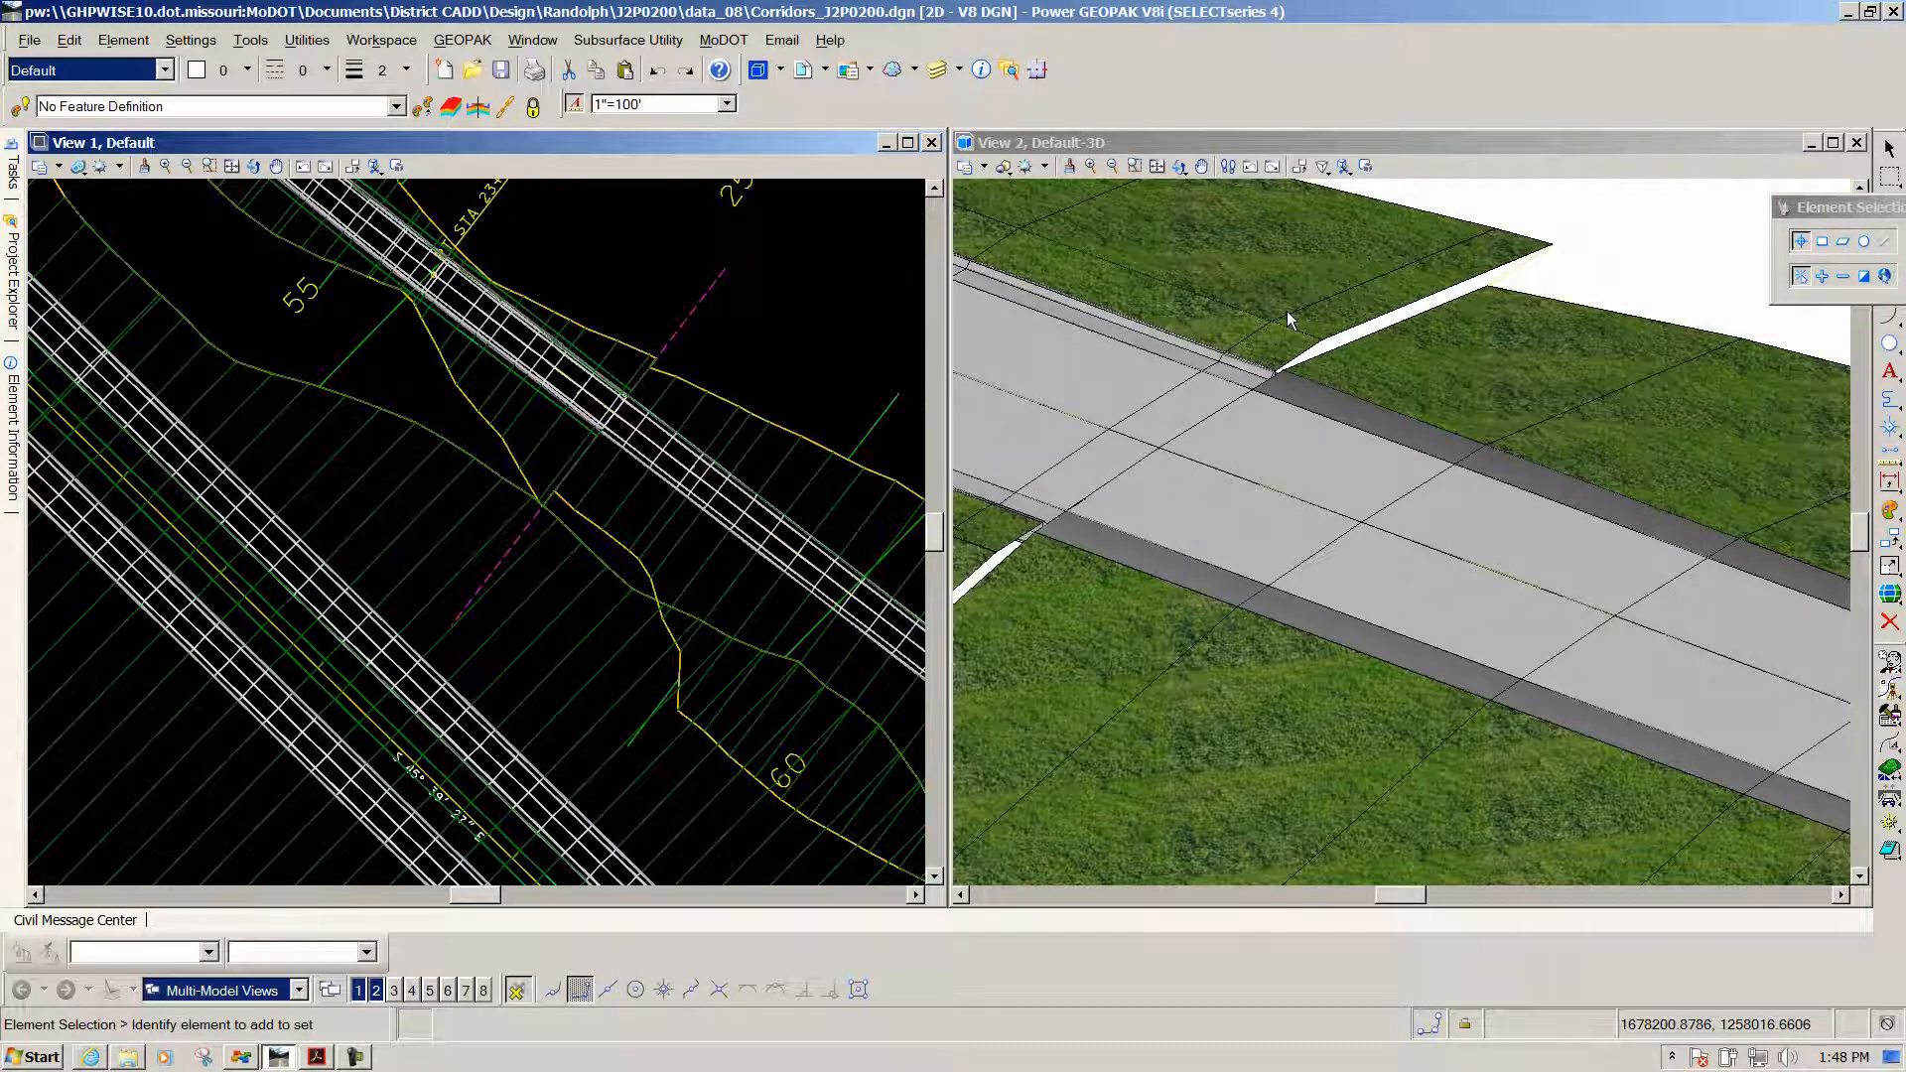
click(523, 539)
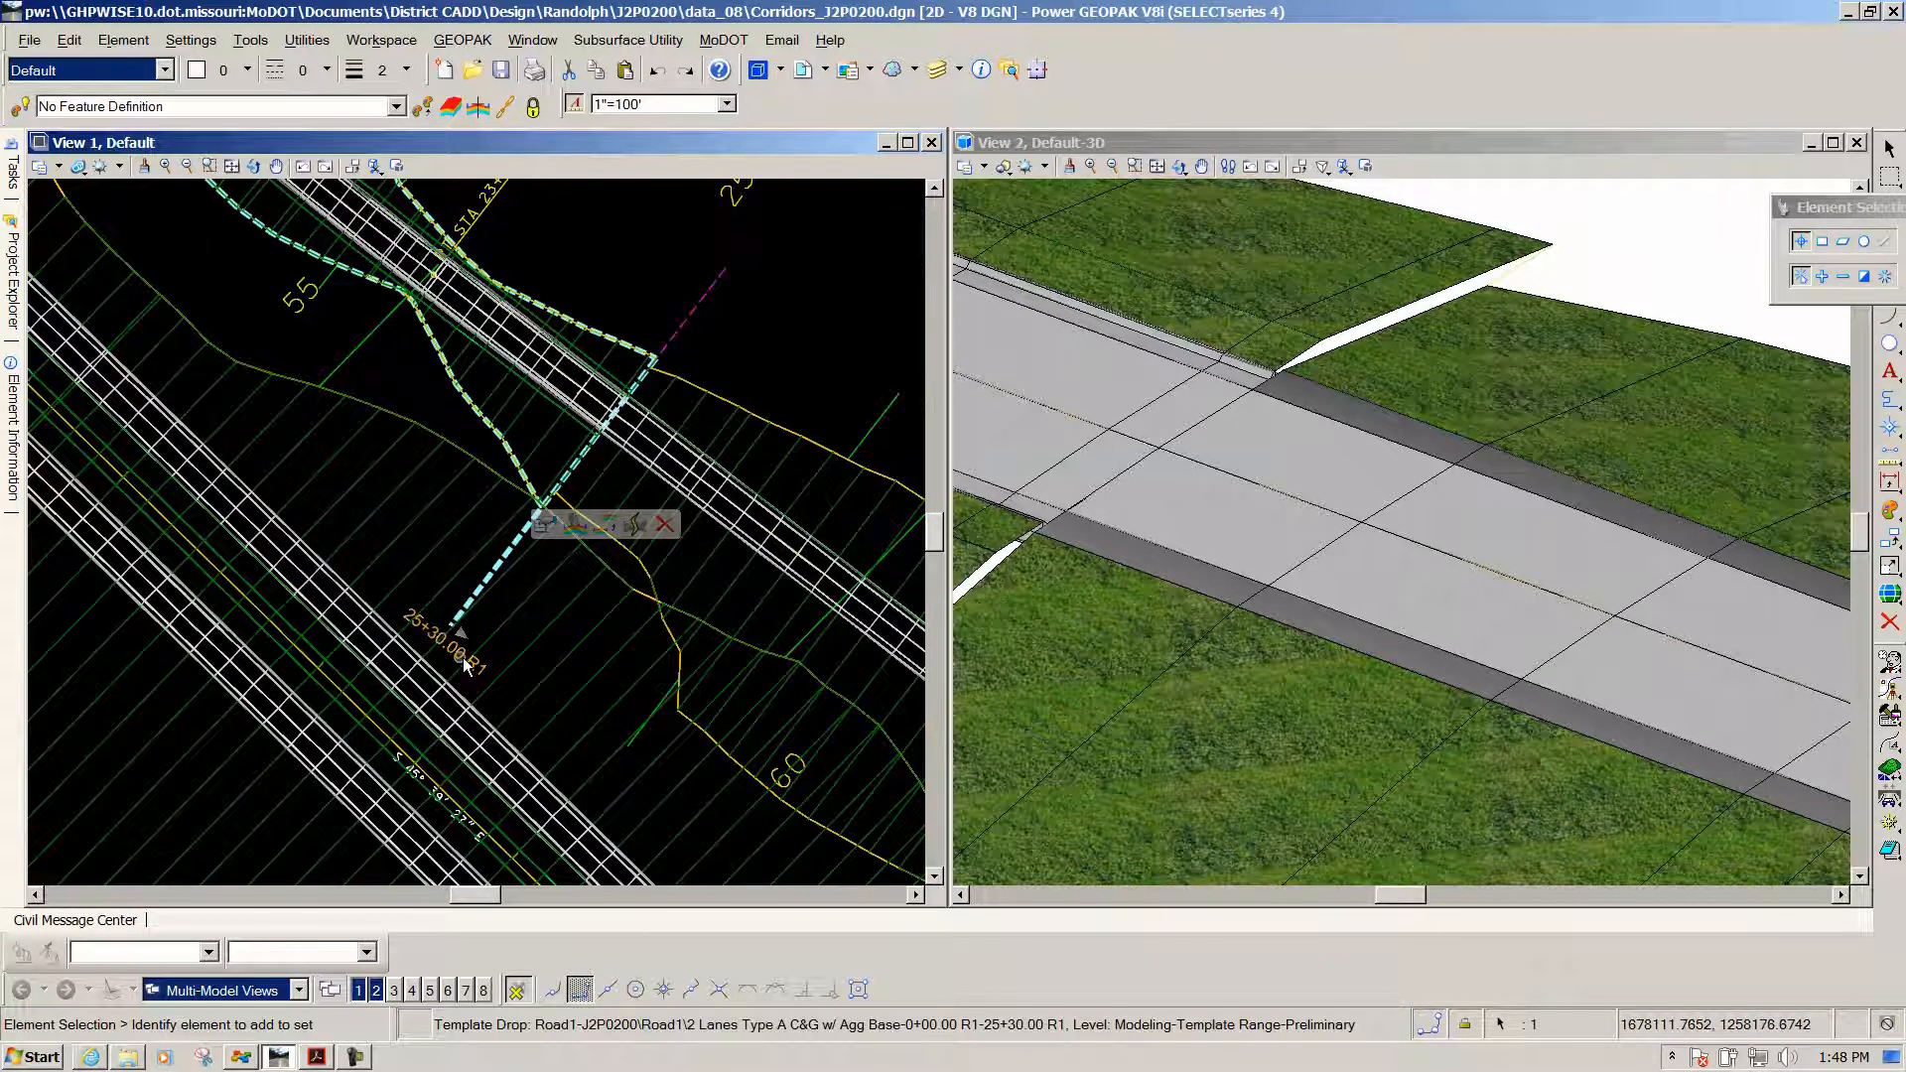
scroll(647, 615, down, 2)
scroll(647, 609, down, 4)
scroll(479, 405, up, 5)
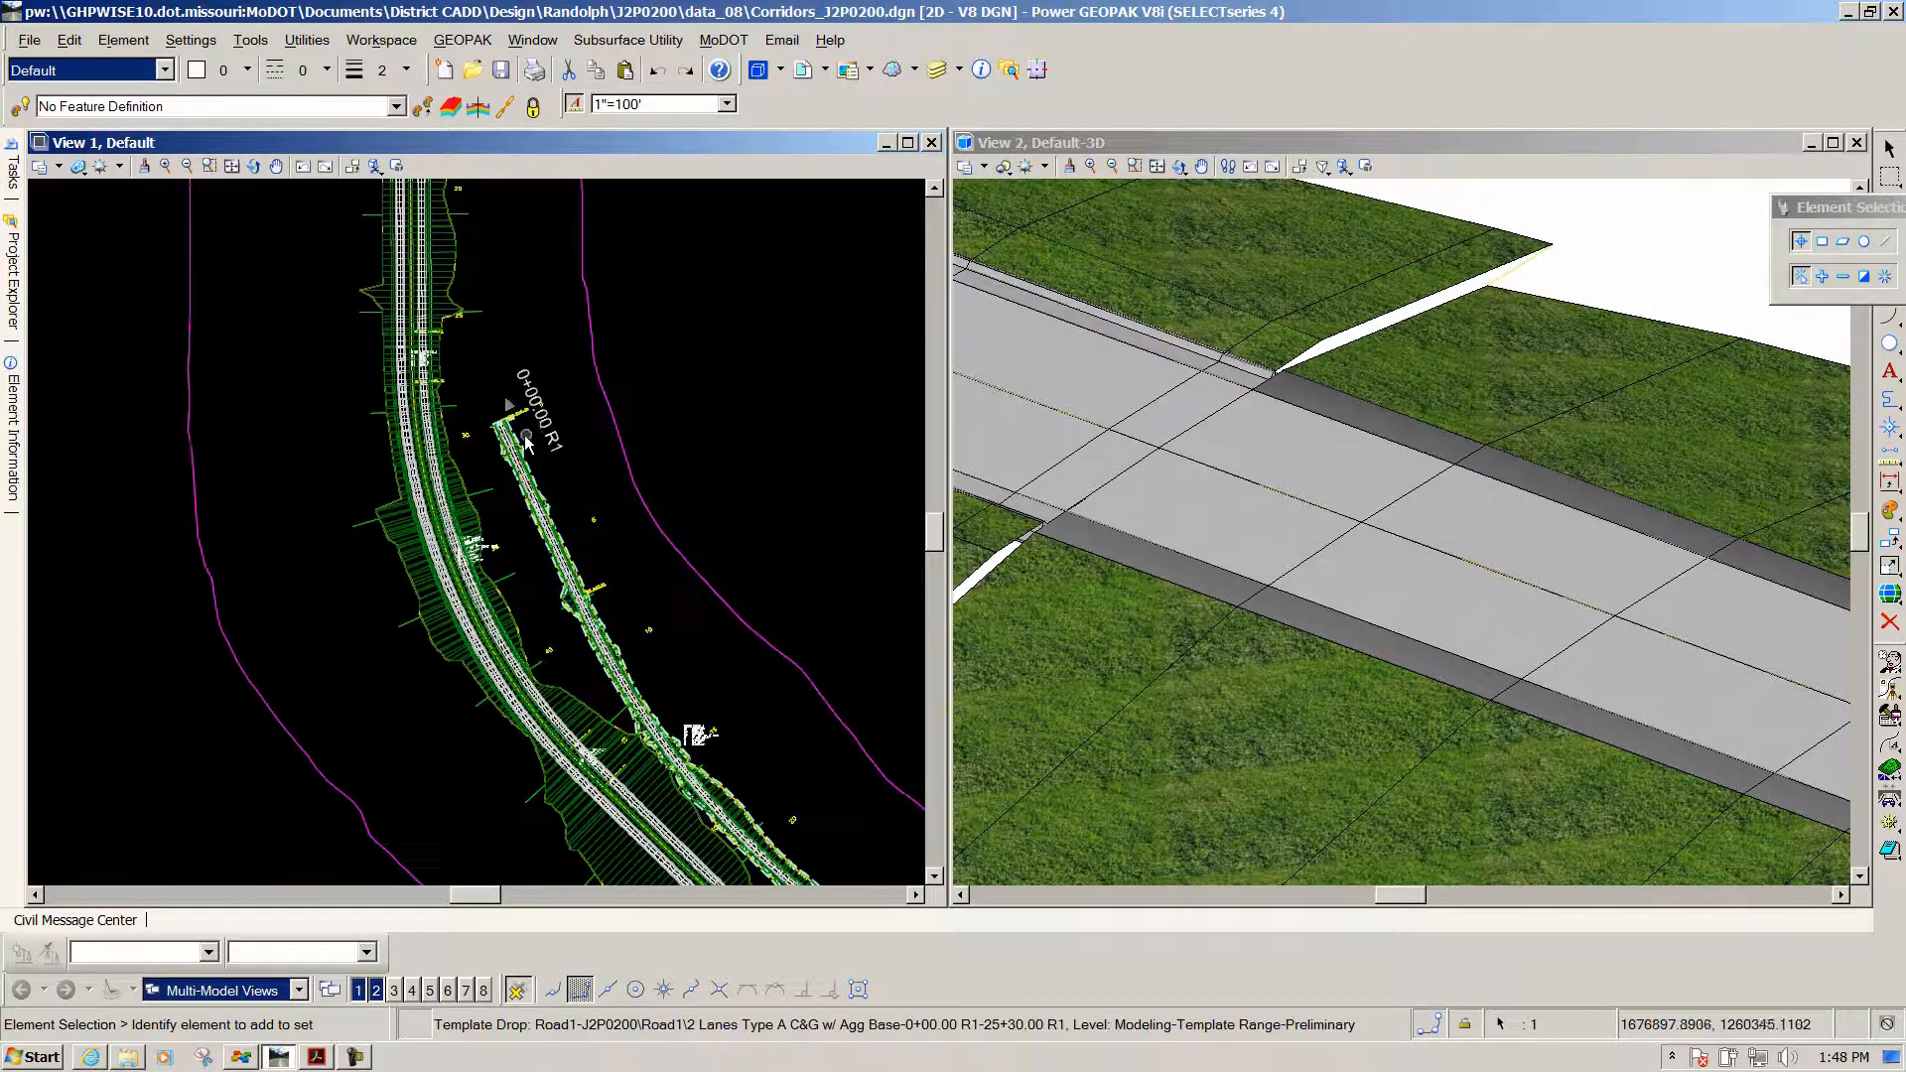
scroll(479, 405, down, 4)
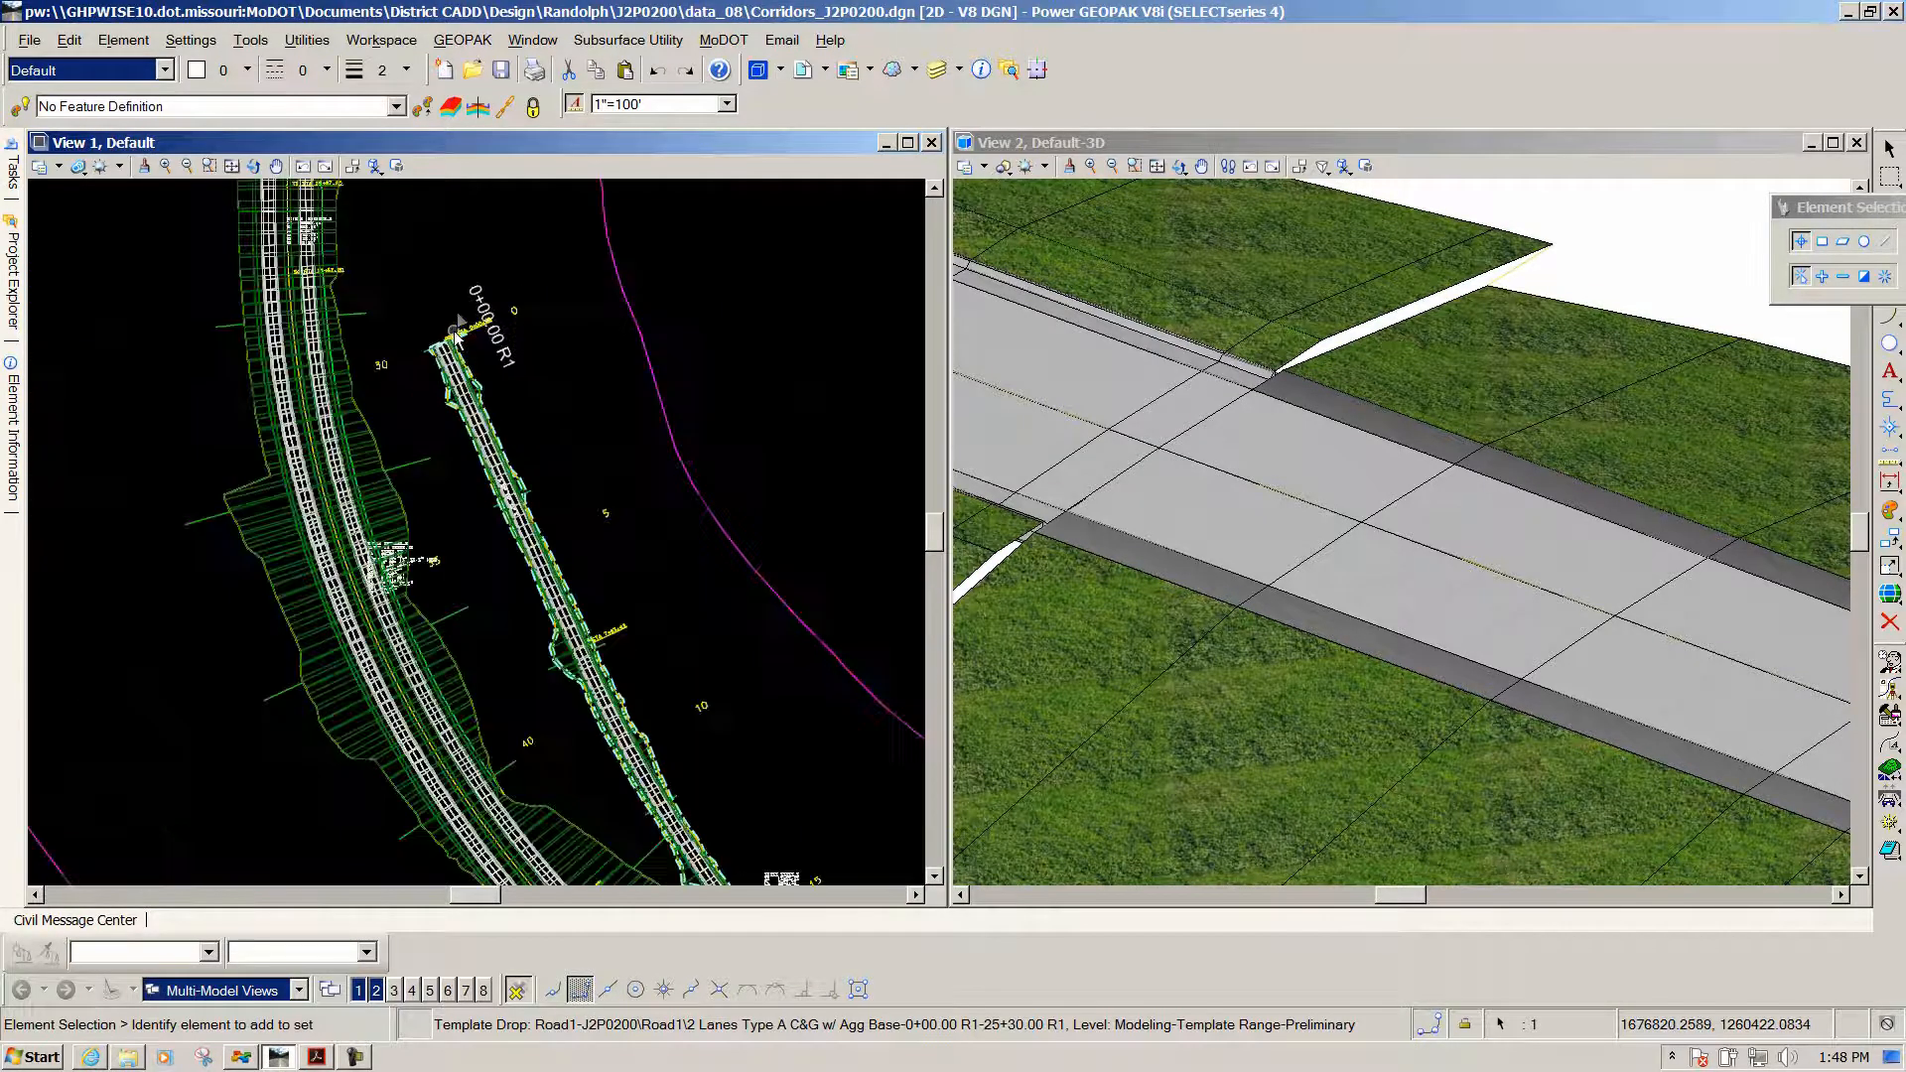
scroll(512, 489, down, 3)
scroll(585, 554, up, 5)
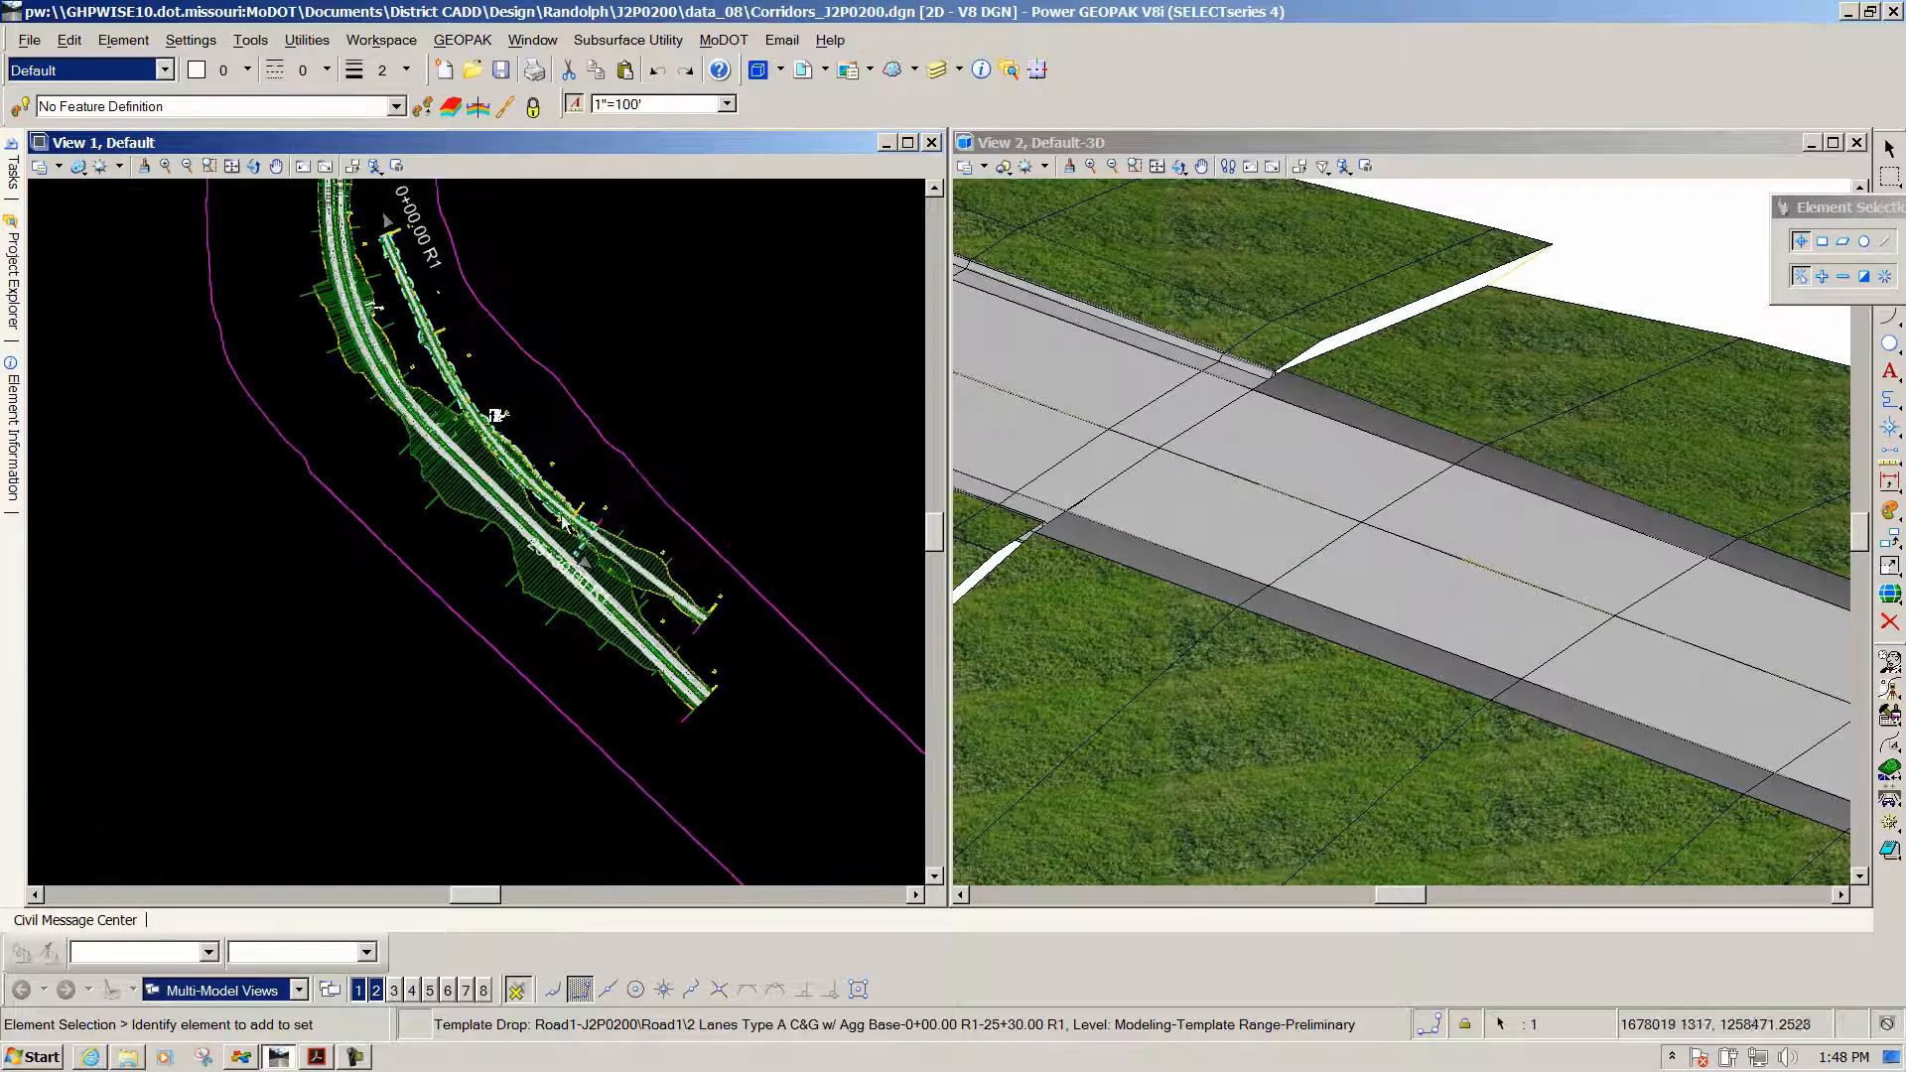
scroll(585, 553, up, 5)
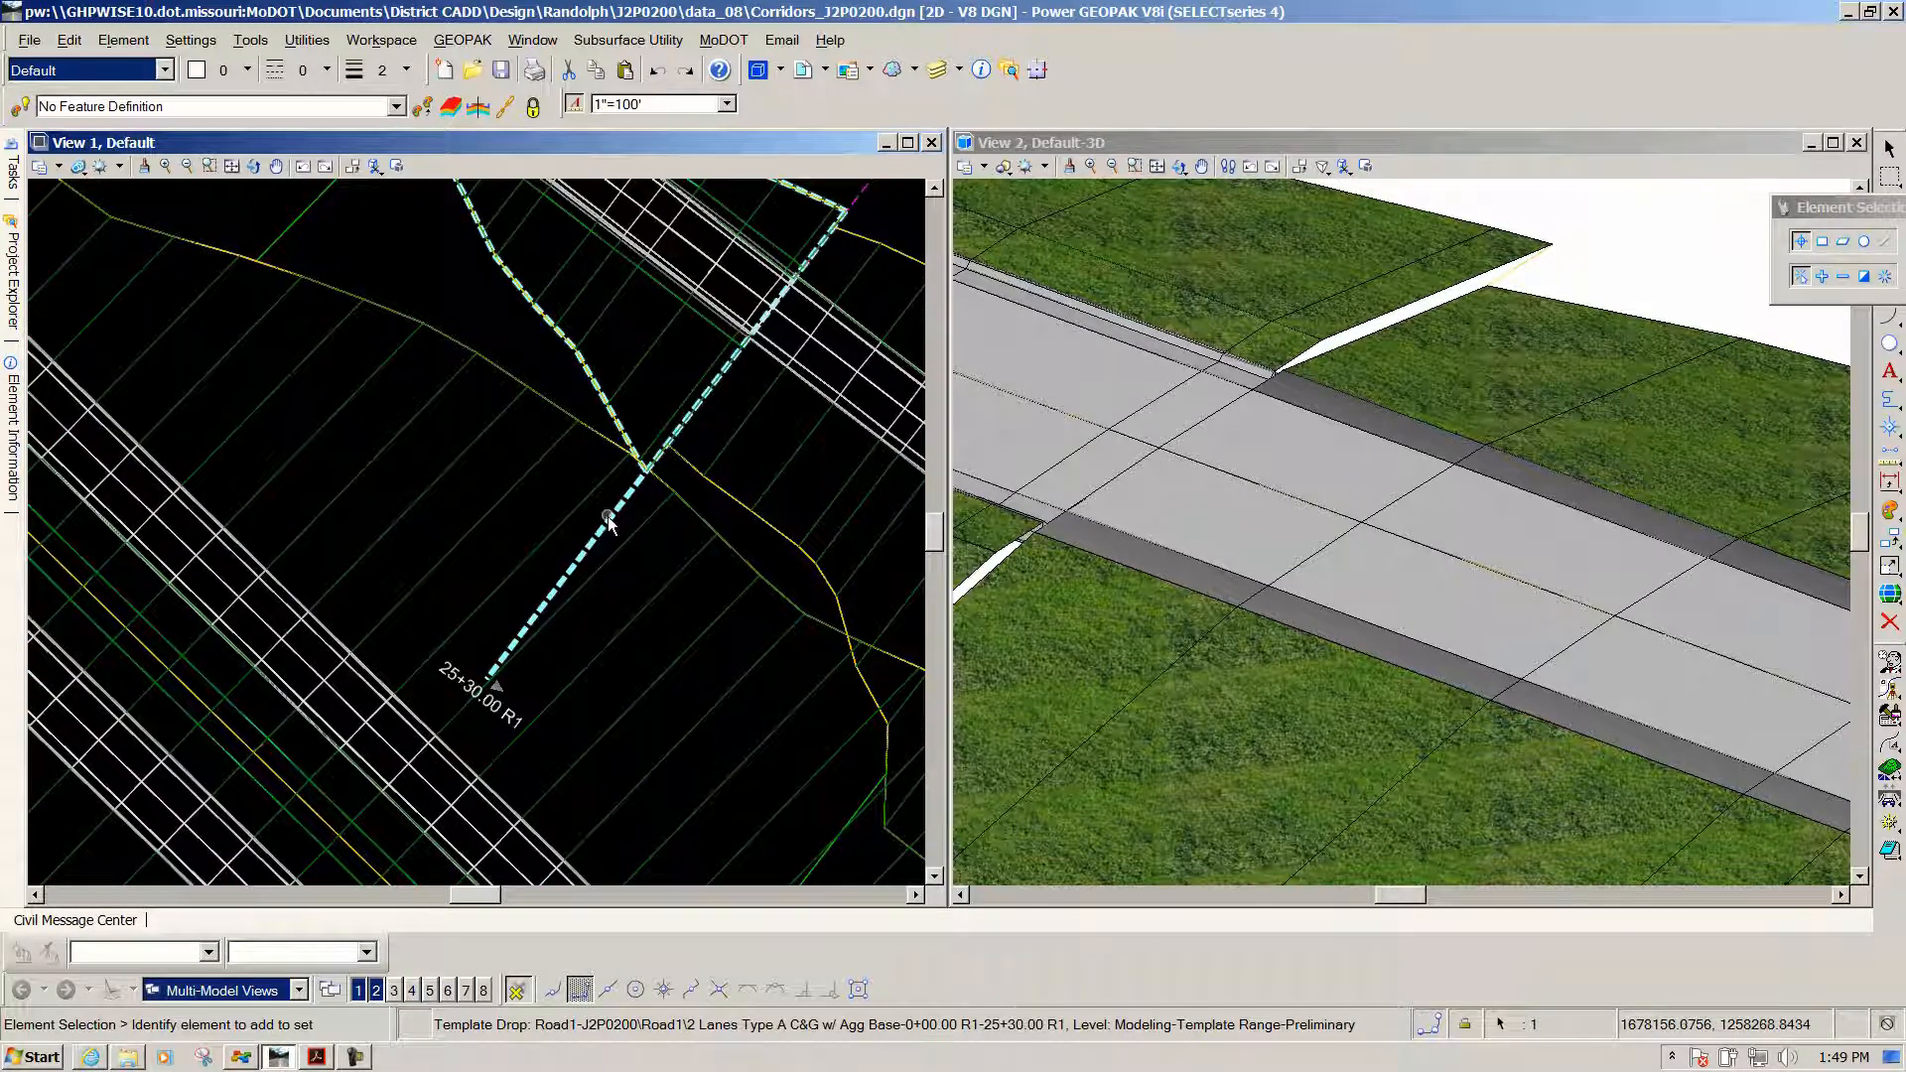
mouse_move(612, 523)
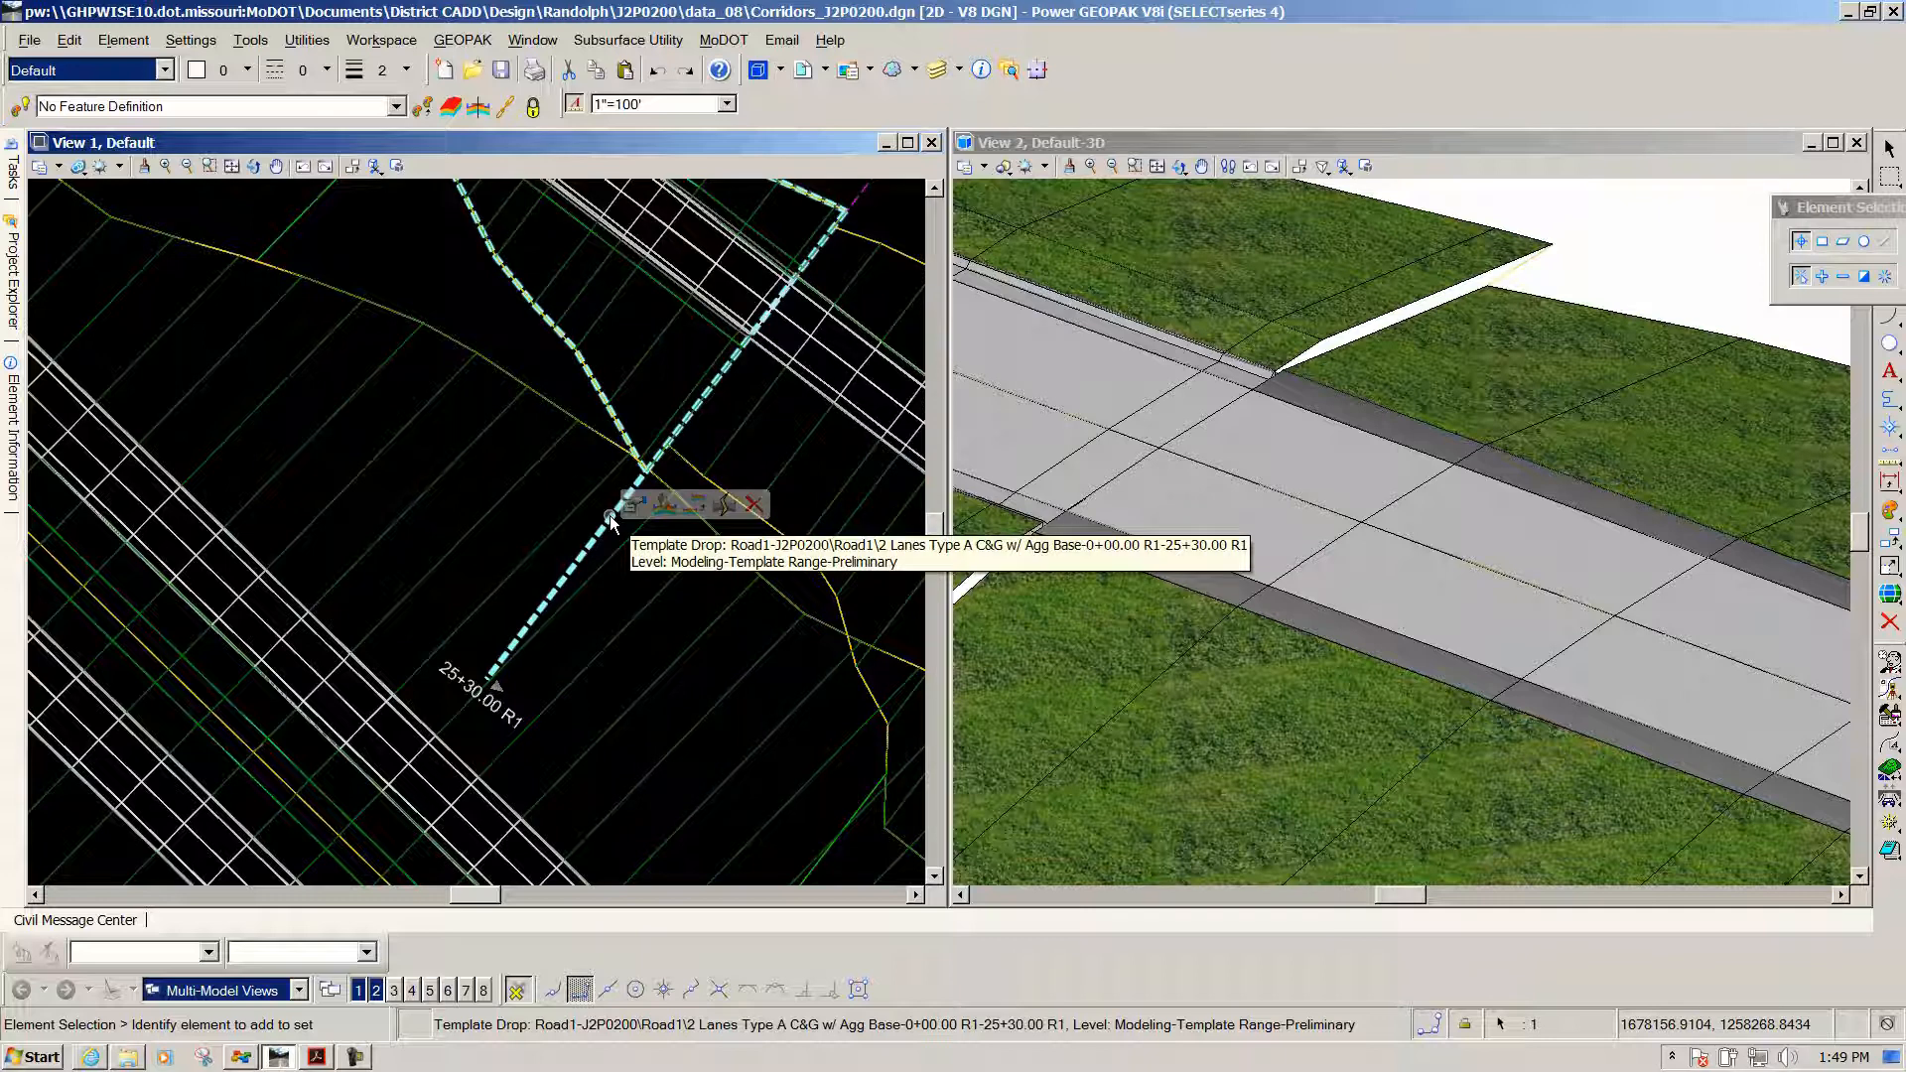
Open the 2 Lanes Type A C&G w/ Agg Base template drop for editing and zoom to the left curb
click(663, 506)
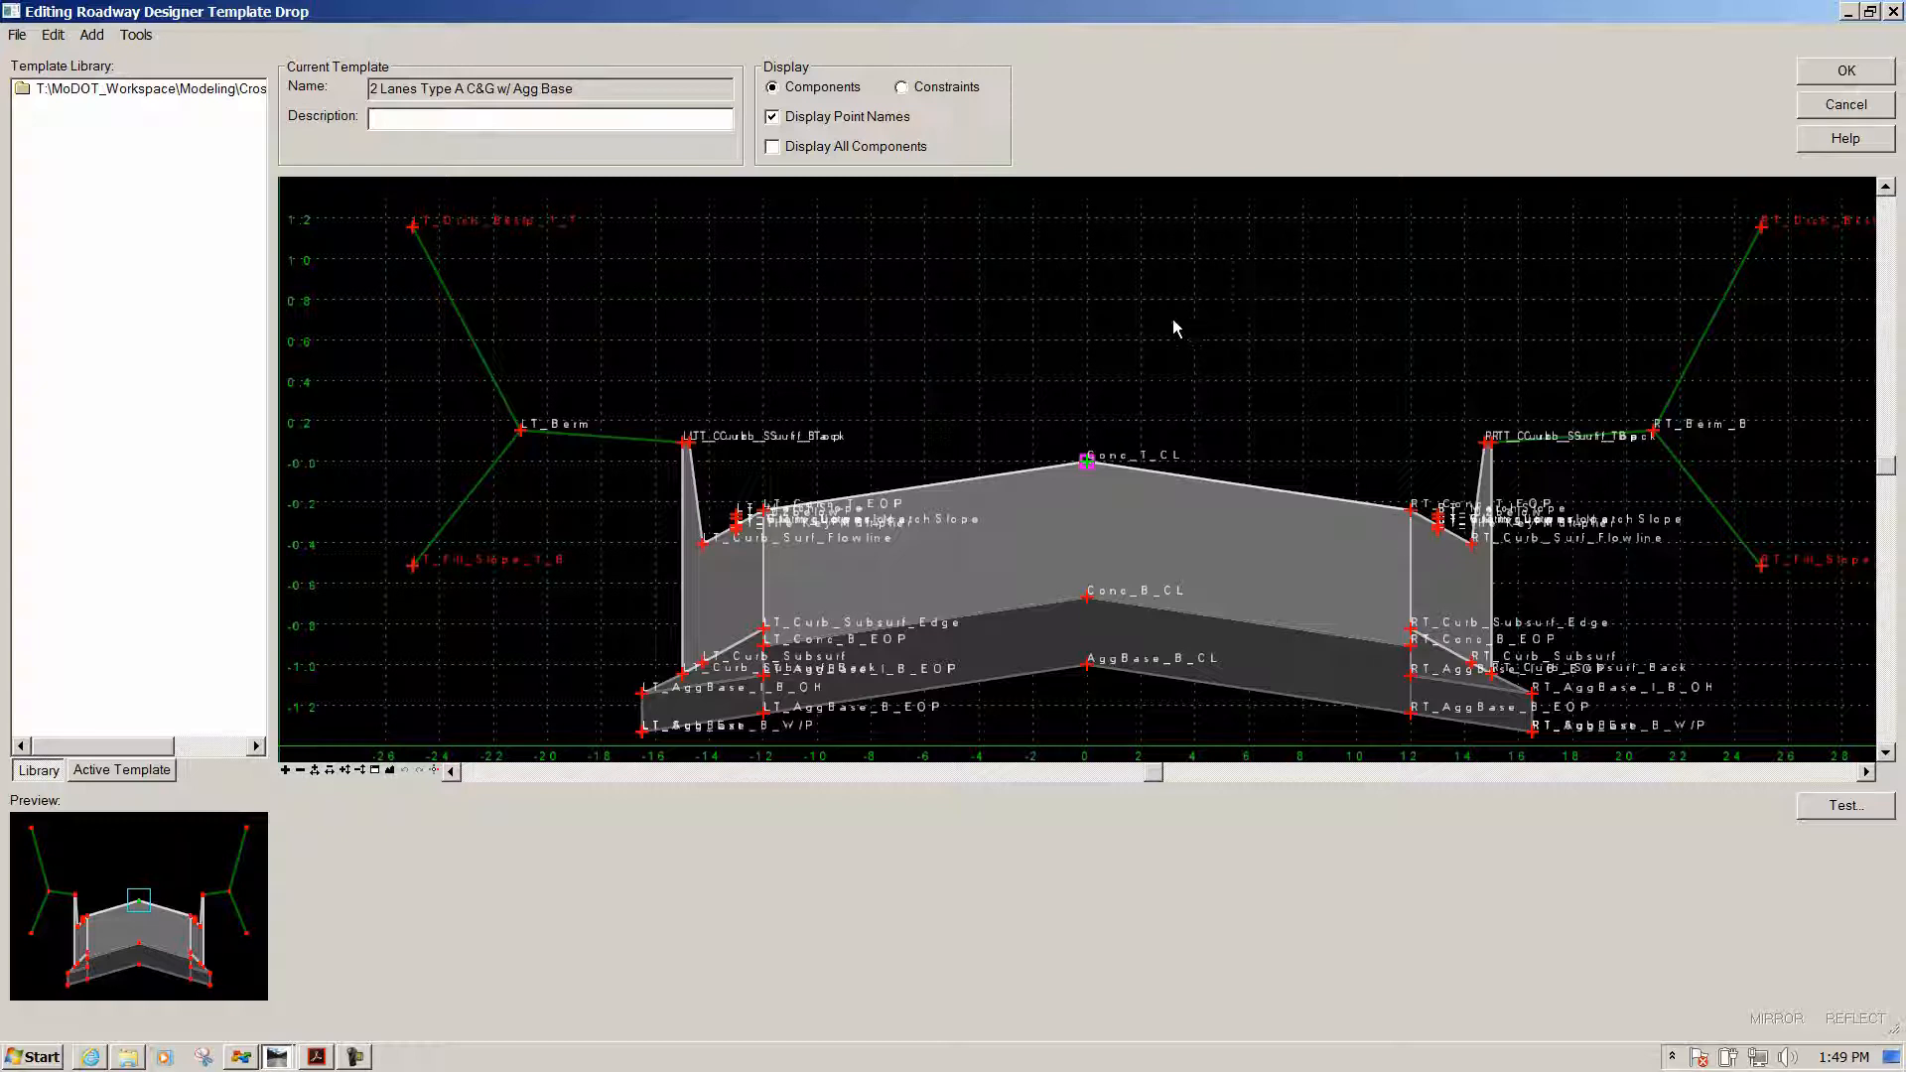
mouse_move(1487, 544)
scroll(1487, 544, up, 3)
scroll(983, 532, down, 3)
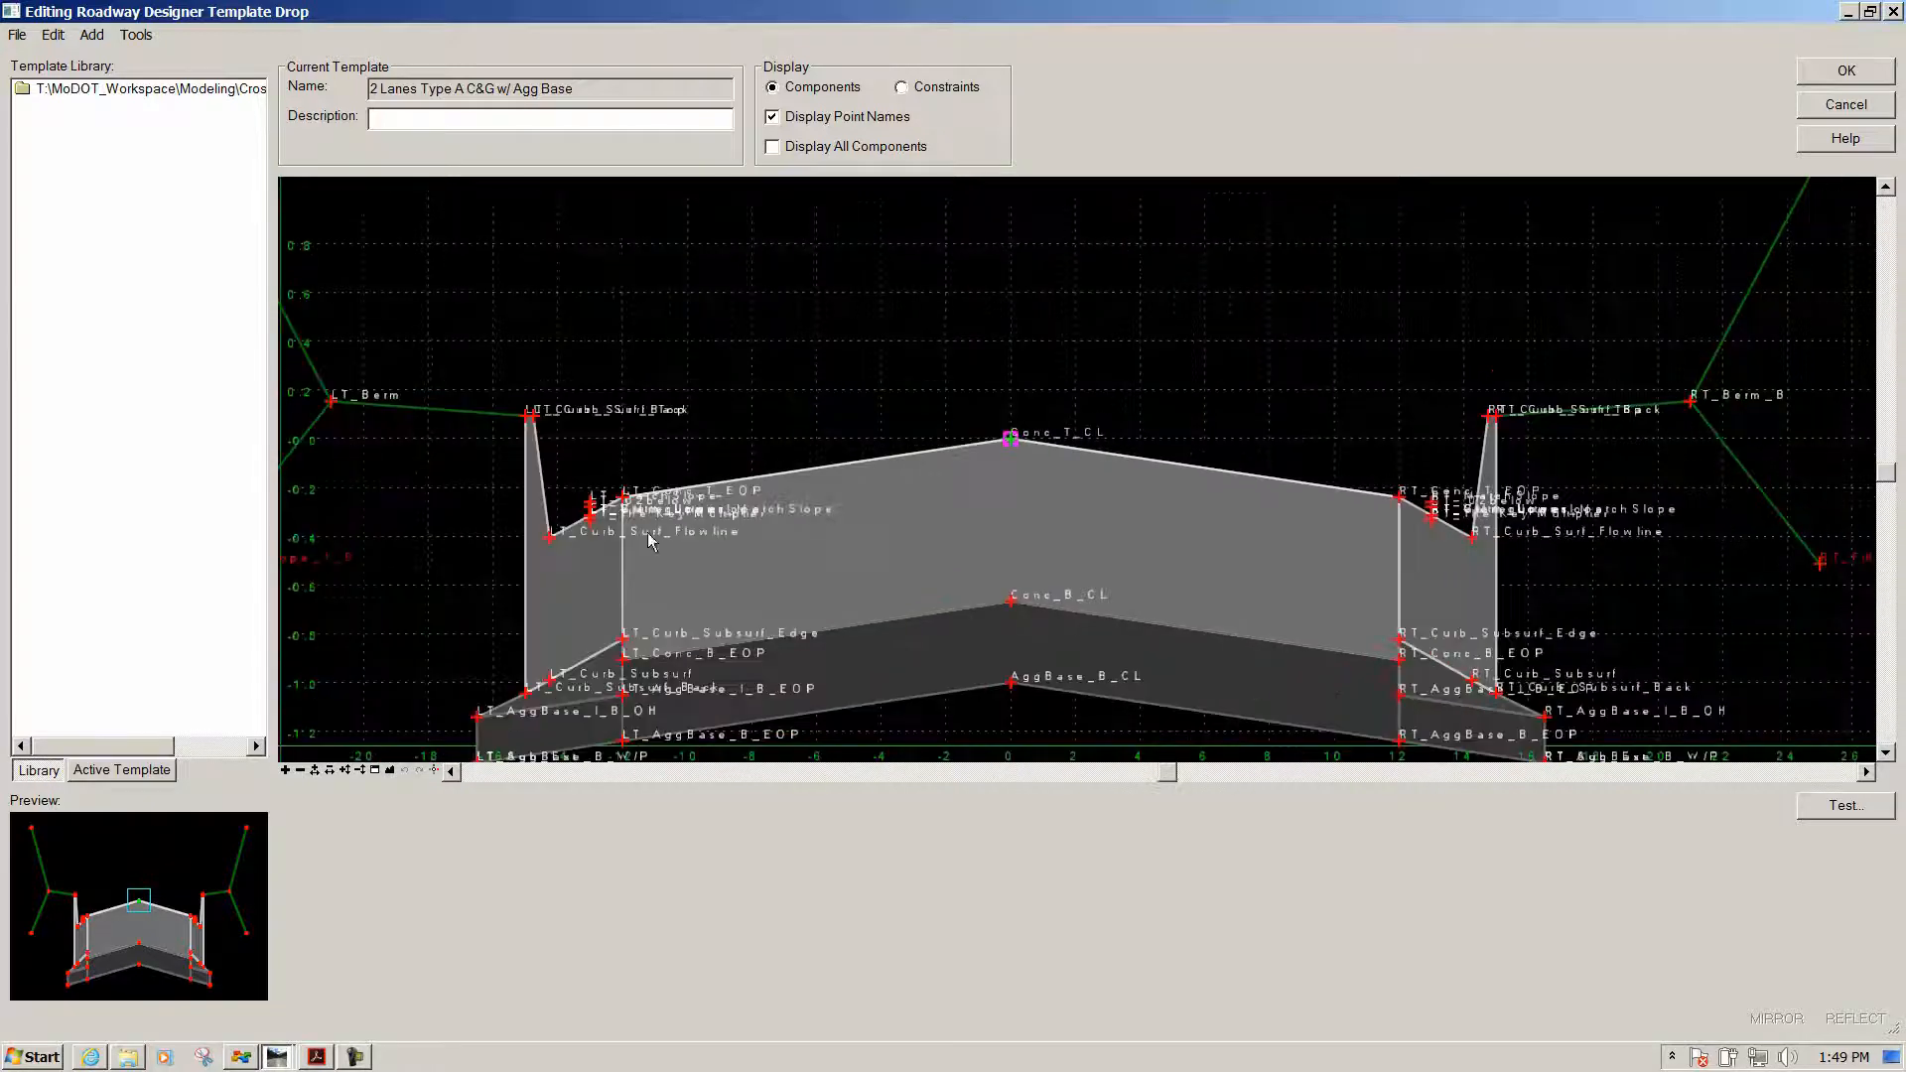
scroll(559, 537, up, 2)
scroll(559, 537, up, 2)
scroll(1343, 549, down, 2)
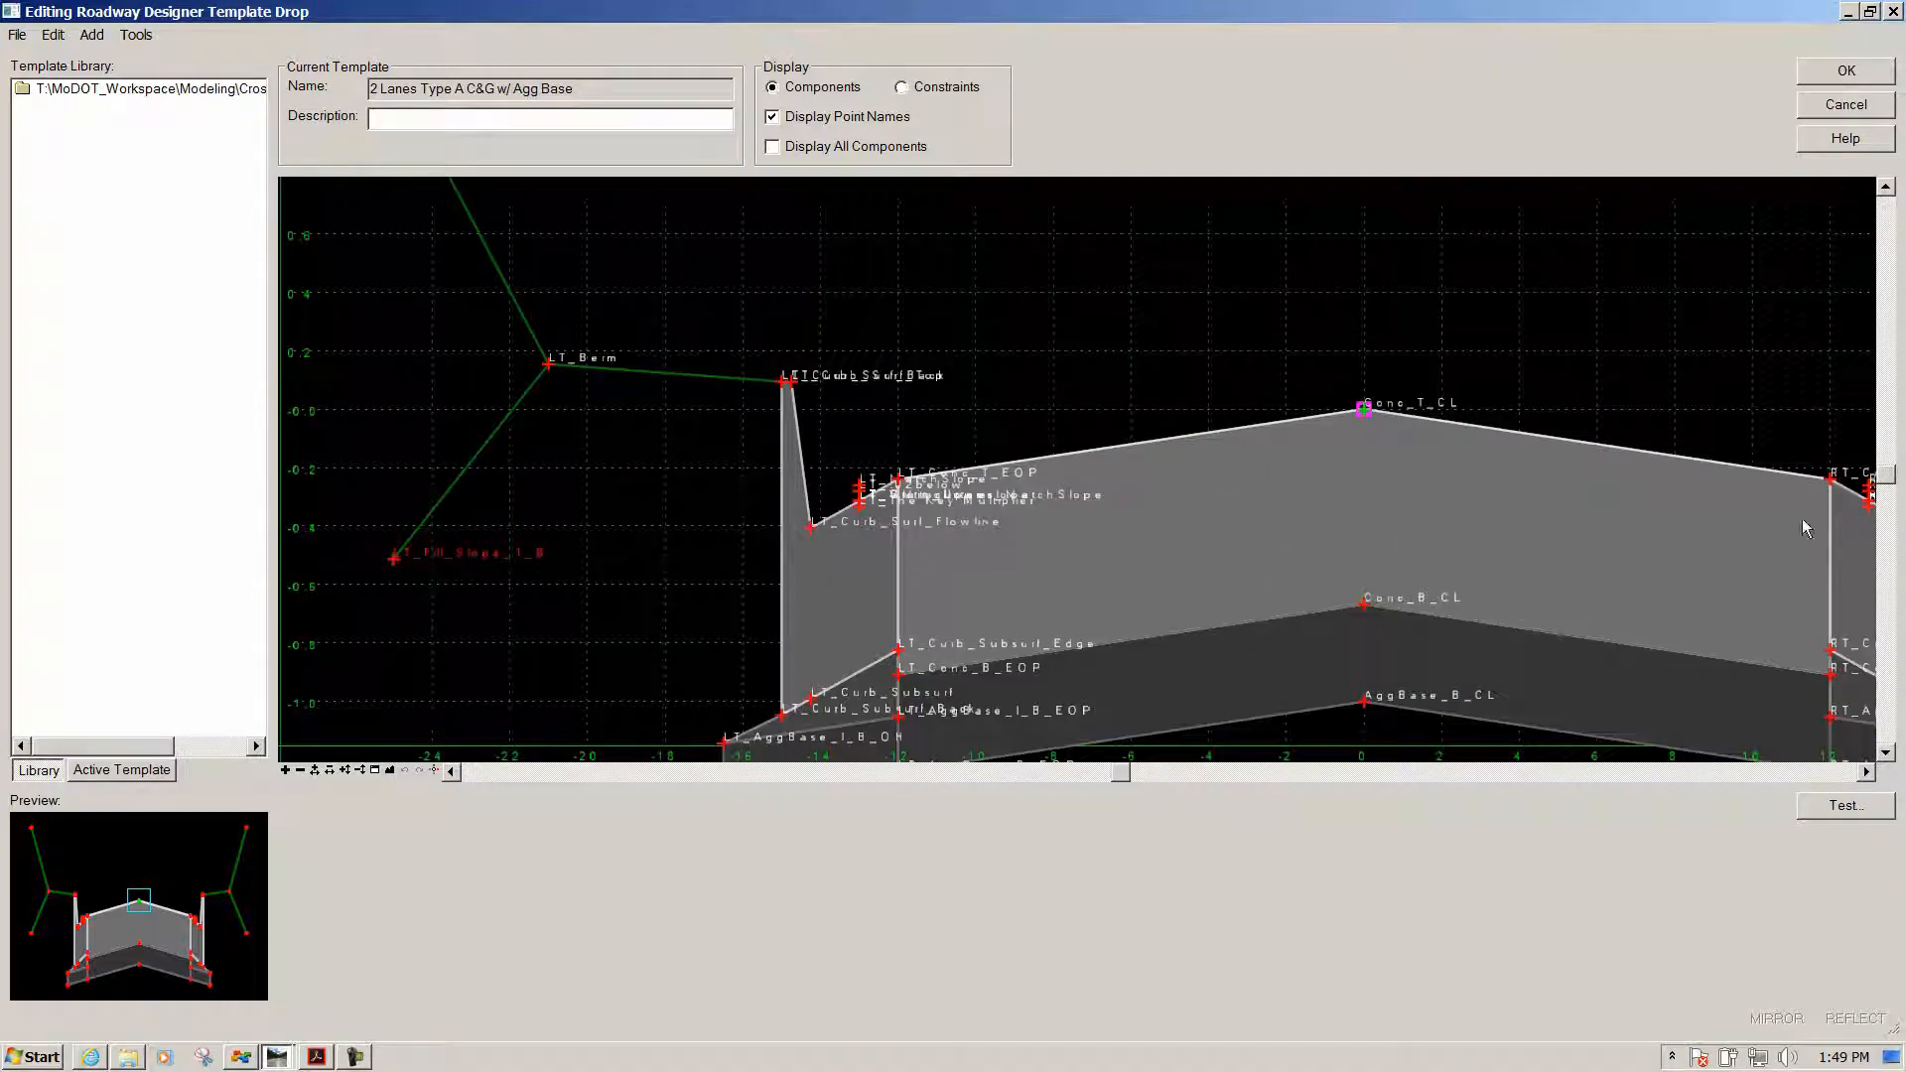
scroll(812, 528, up, 2)
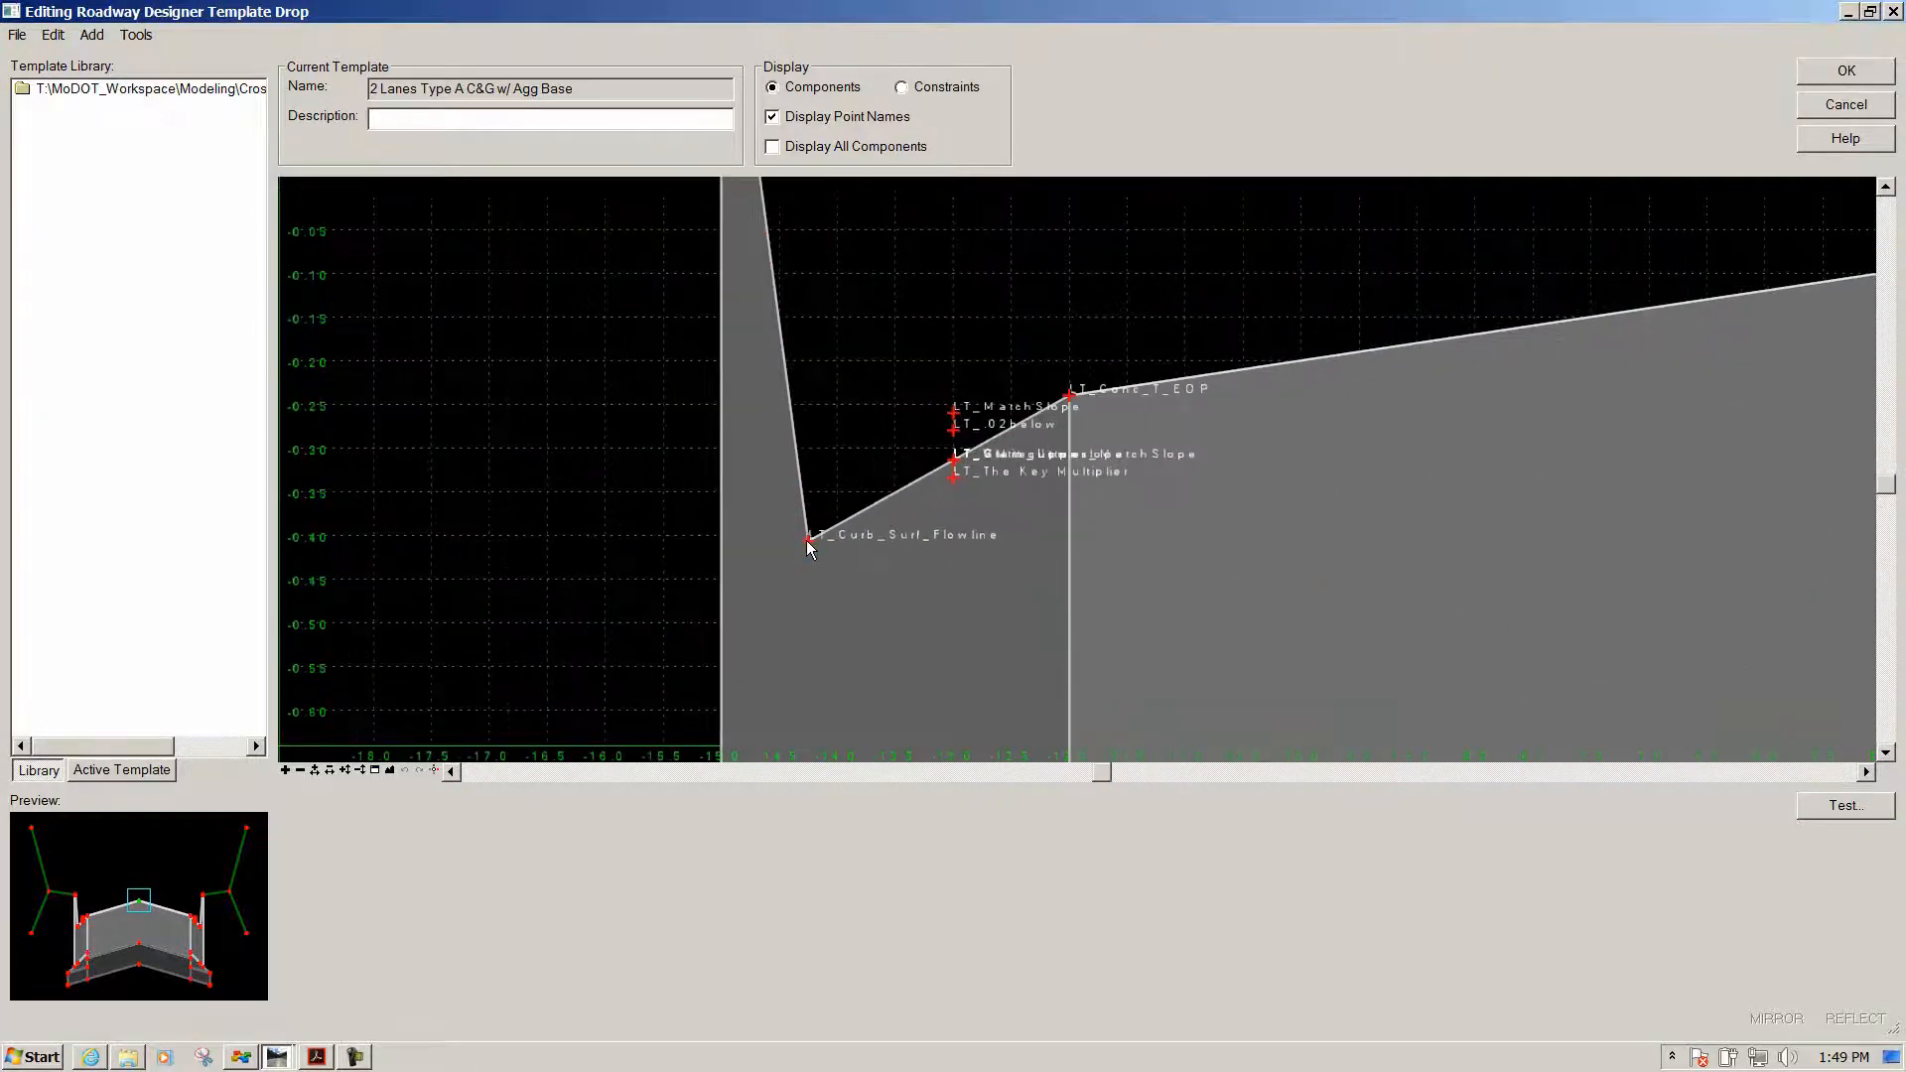
Review LT_Curb_Surf_Flowline's constraints, including the LT_Gutter_Slope label, then close its properties
double_click(809, 542)
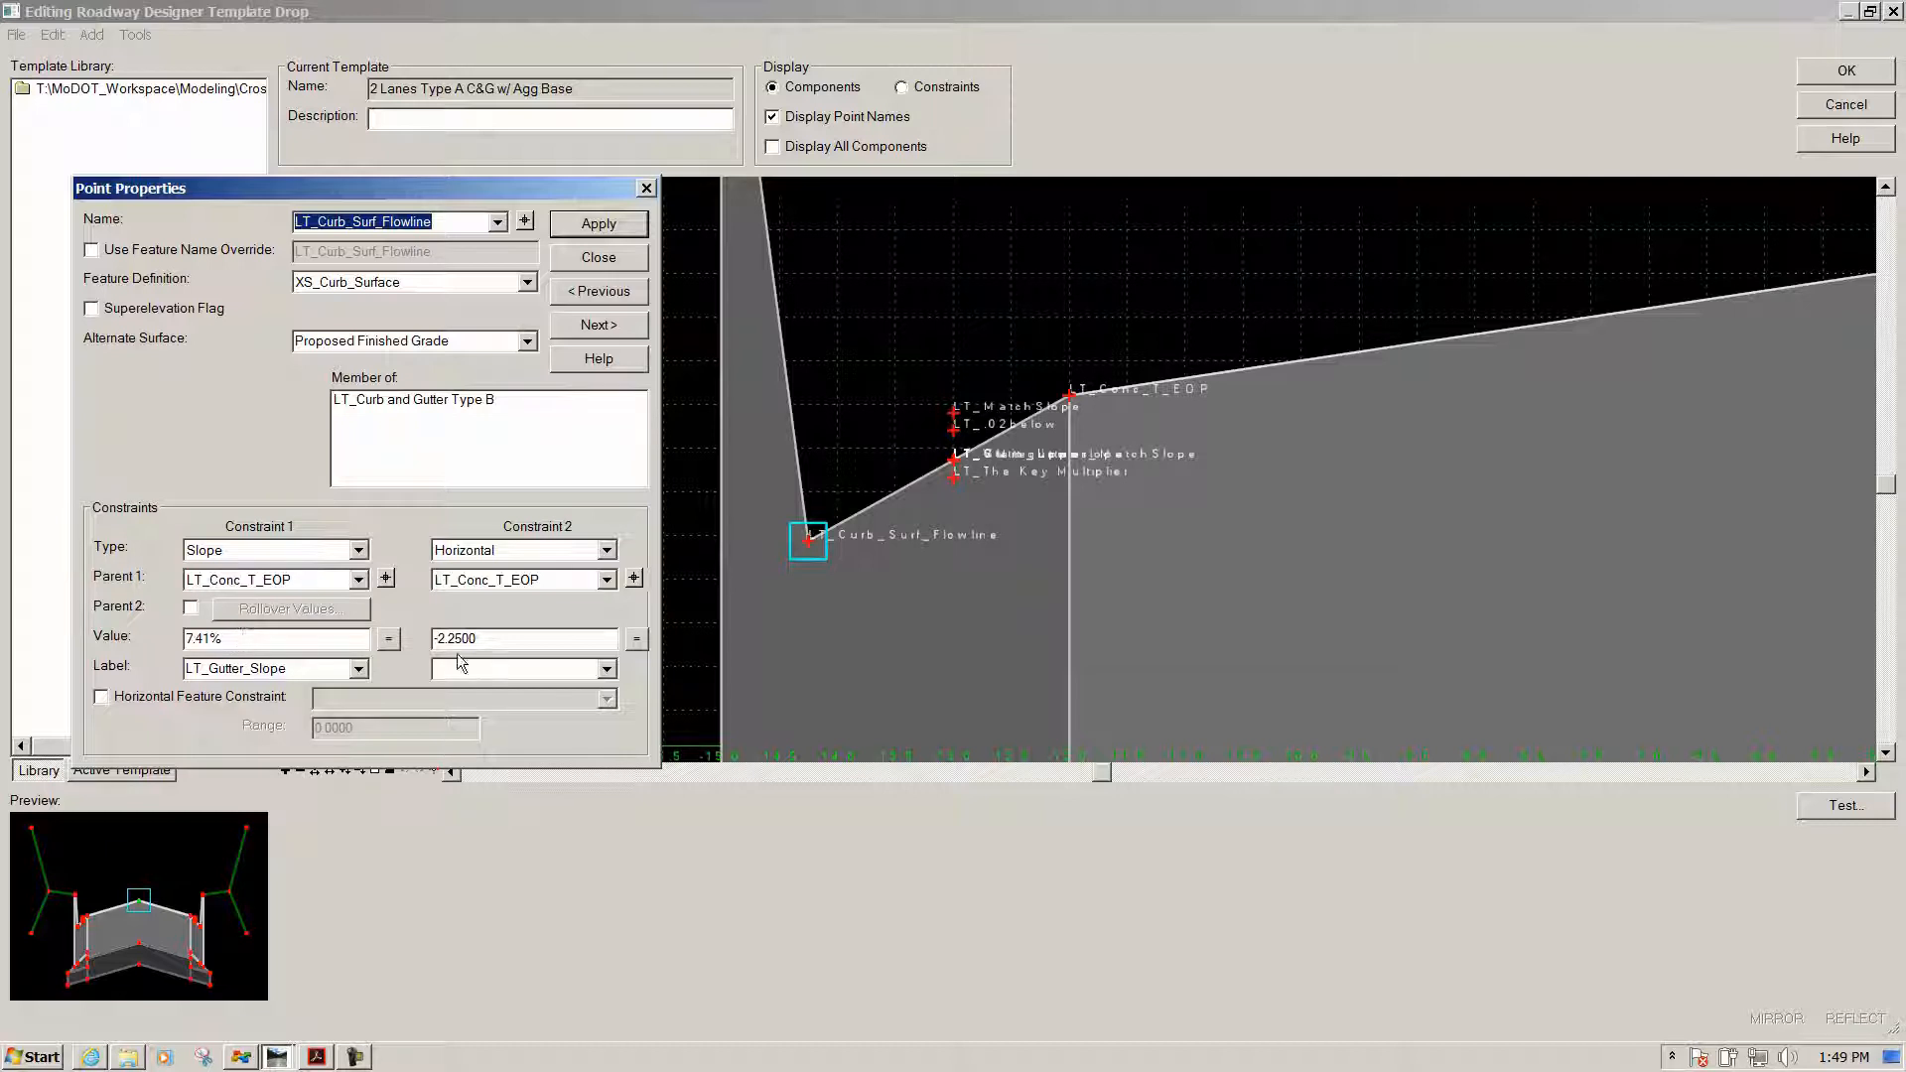
click(294, 667)
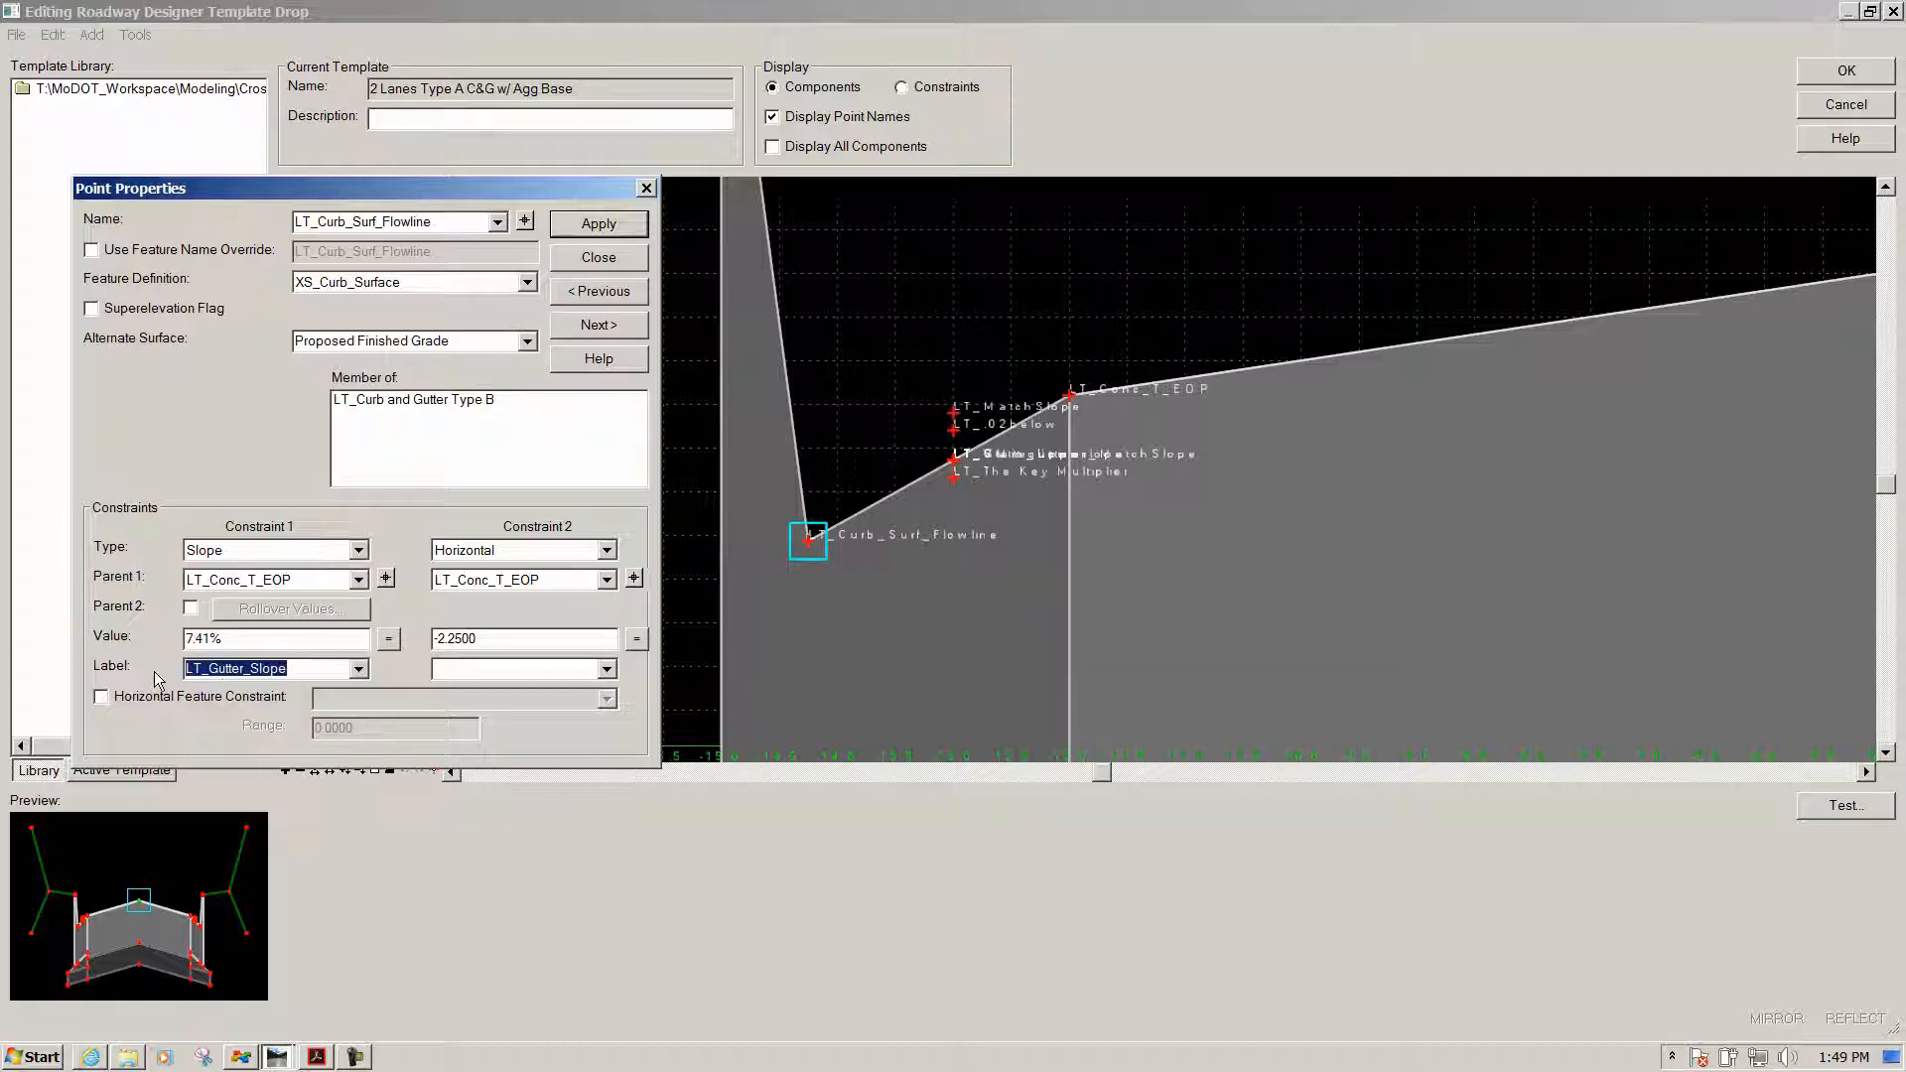
click(292, 667)
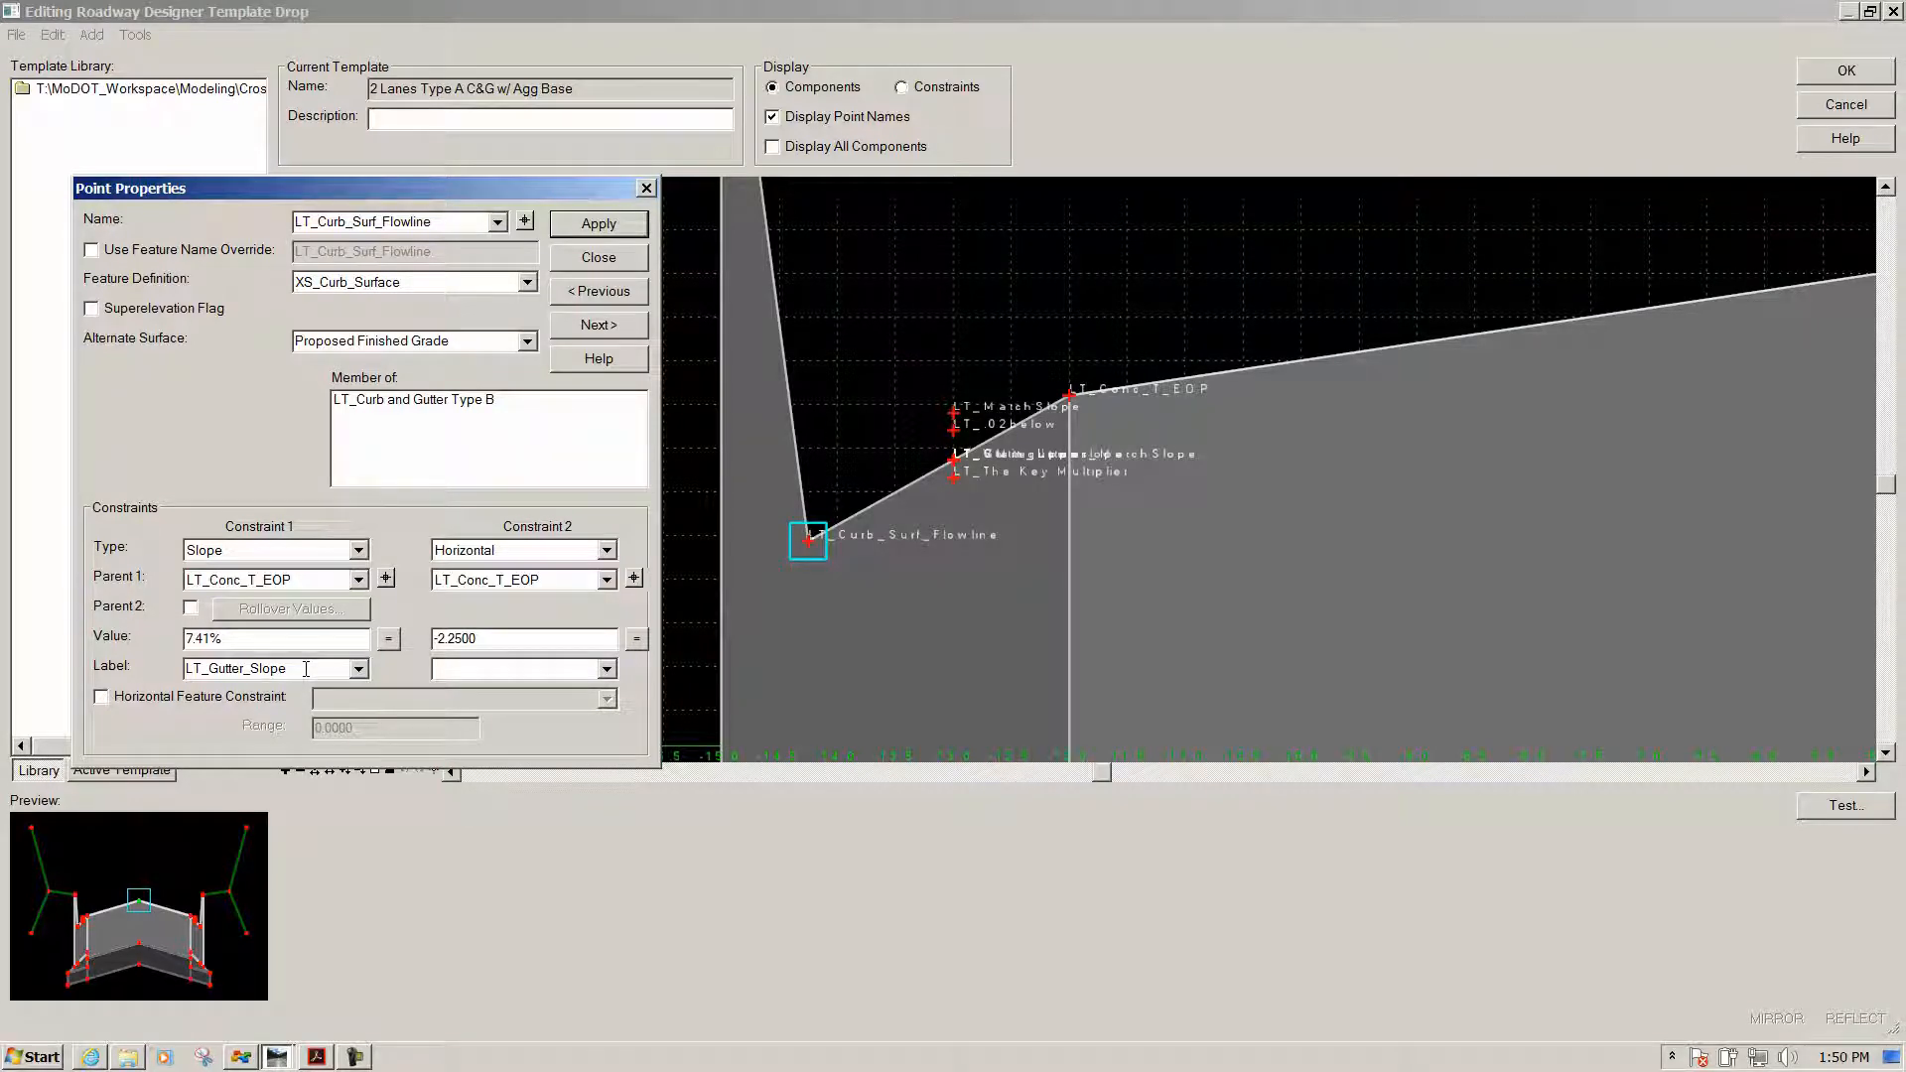
click(598, 258)
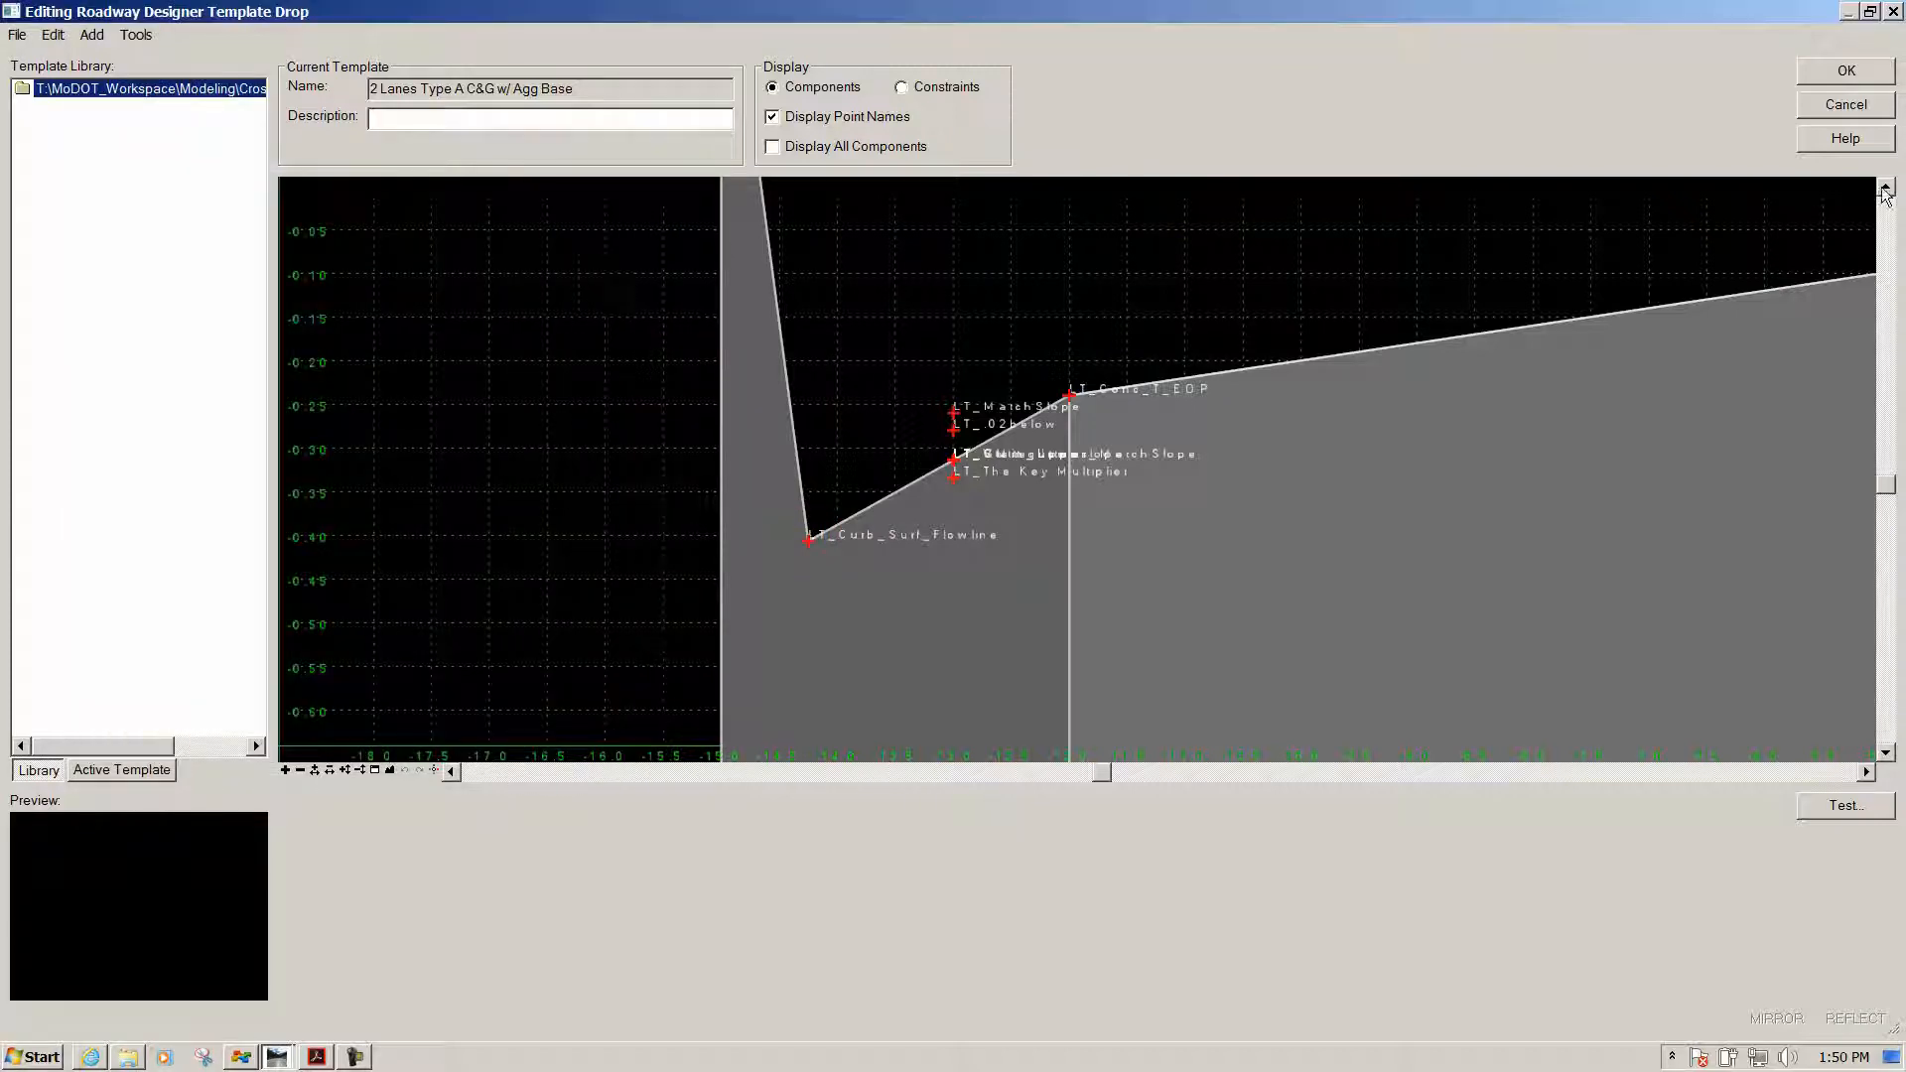
Accept the template drop edits and zoom the 3-D view of corridor Road1
click(1831, 80)
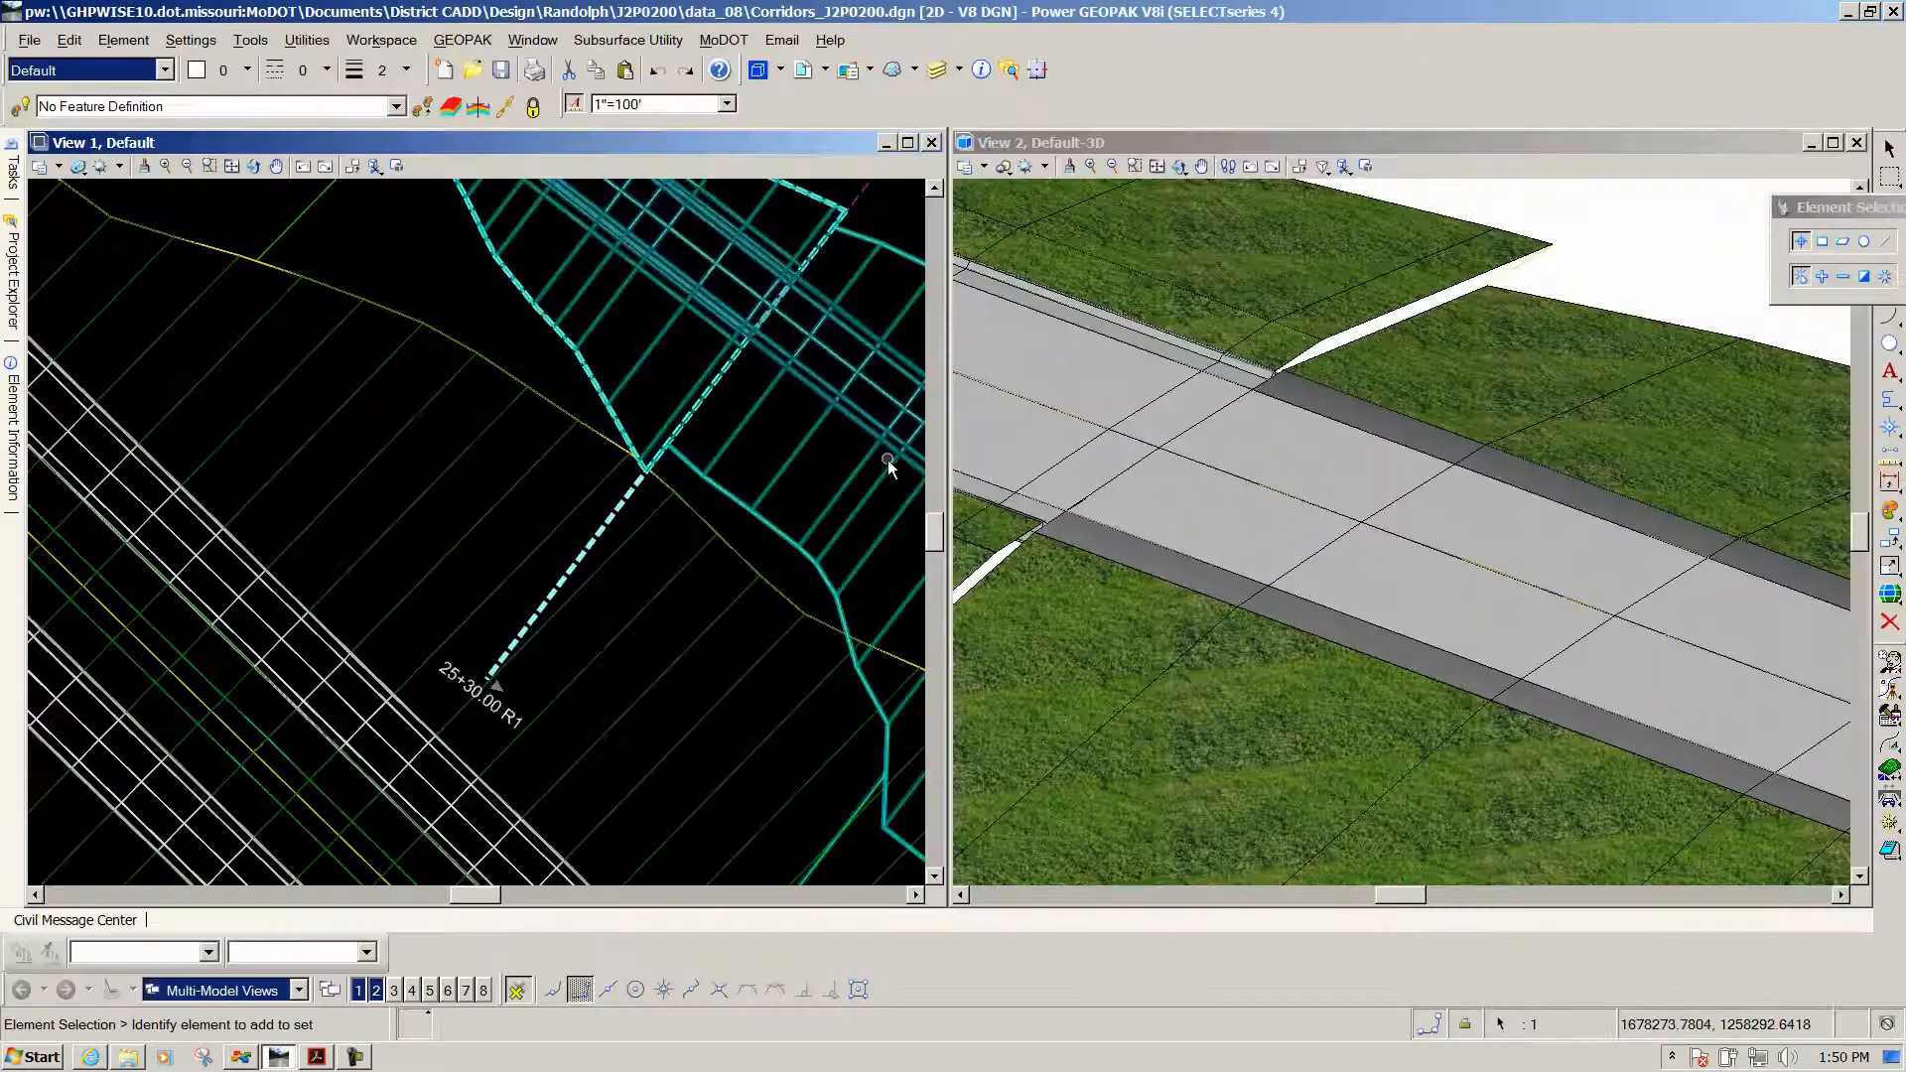
scroll(778, 532, down, 3)
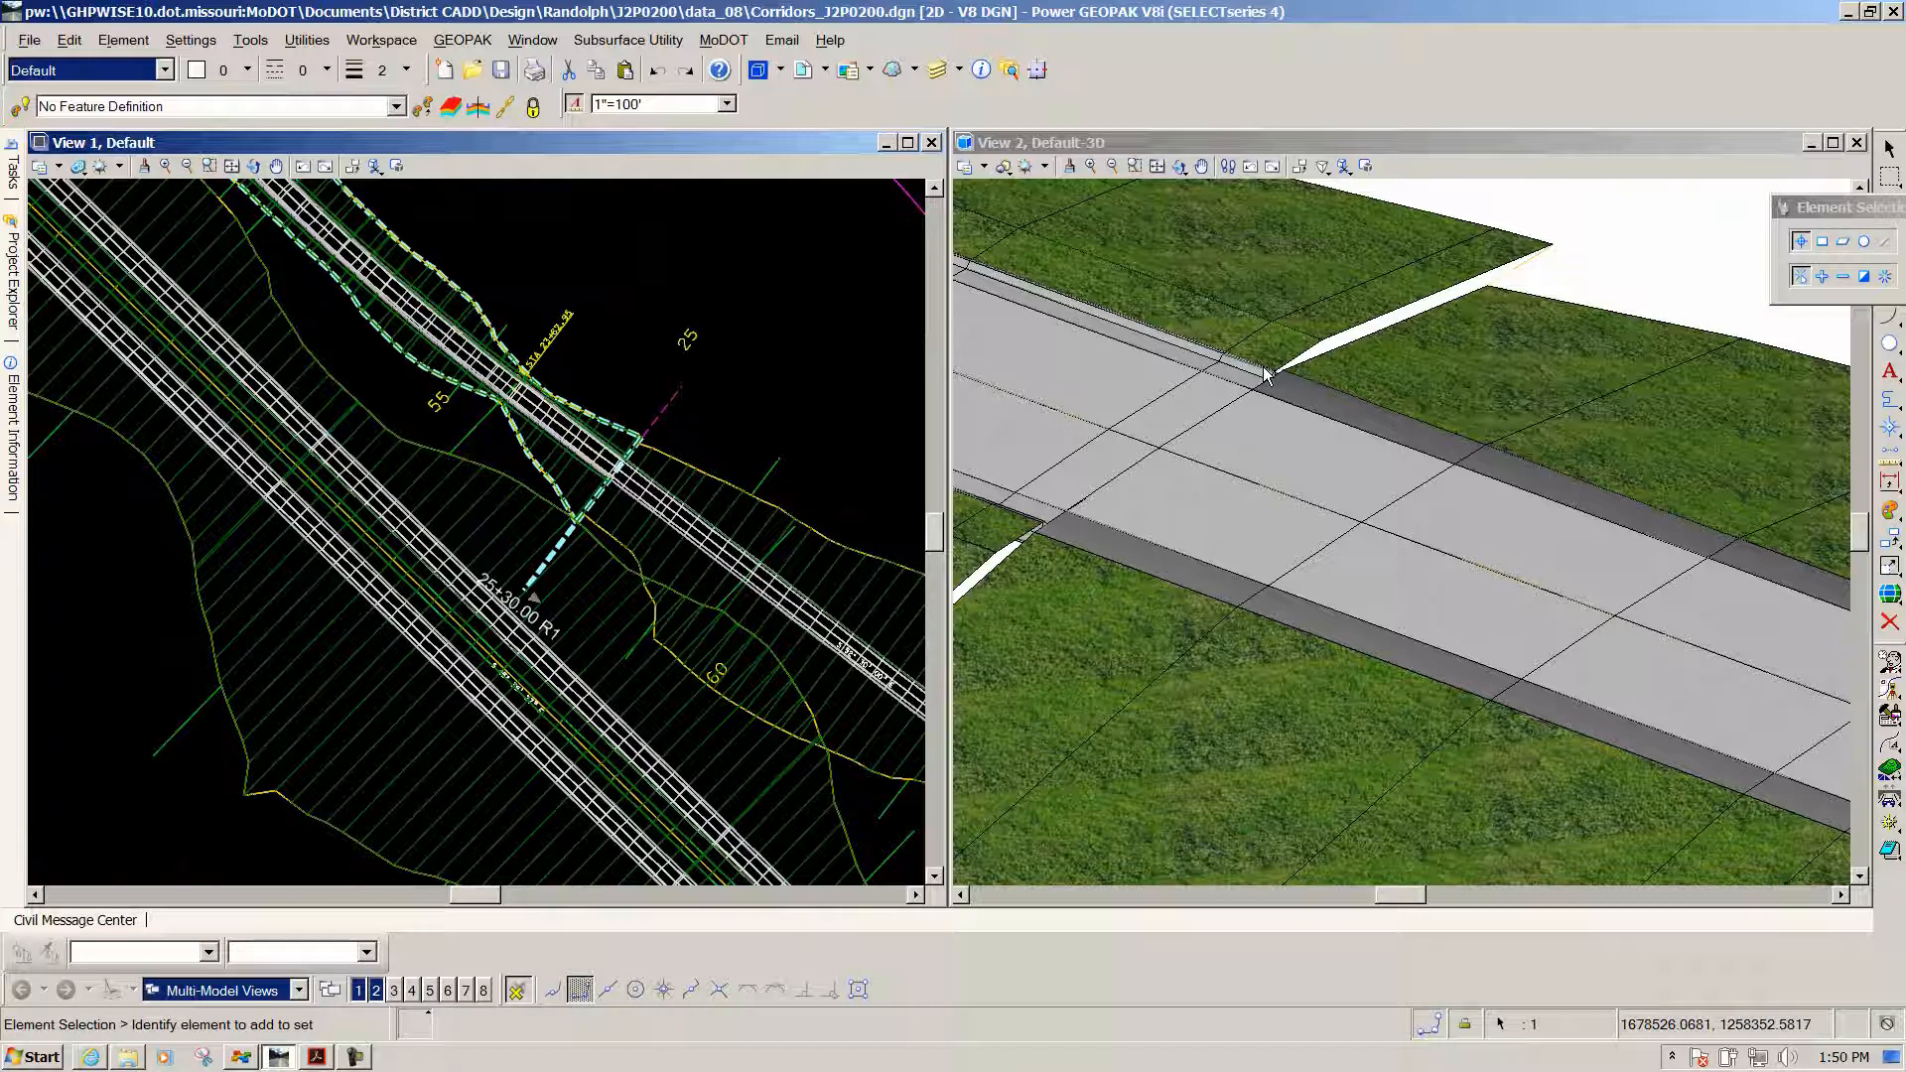
scroll(1267, 375, up, 3)
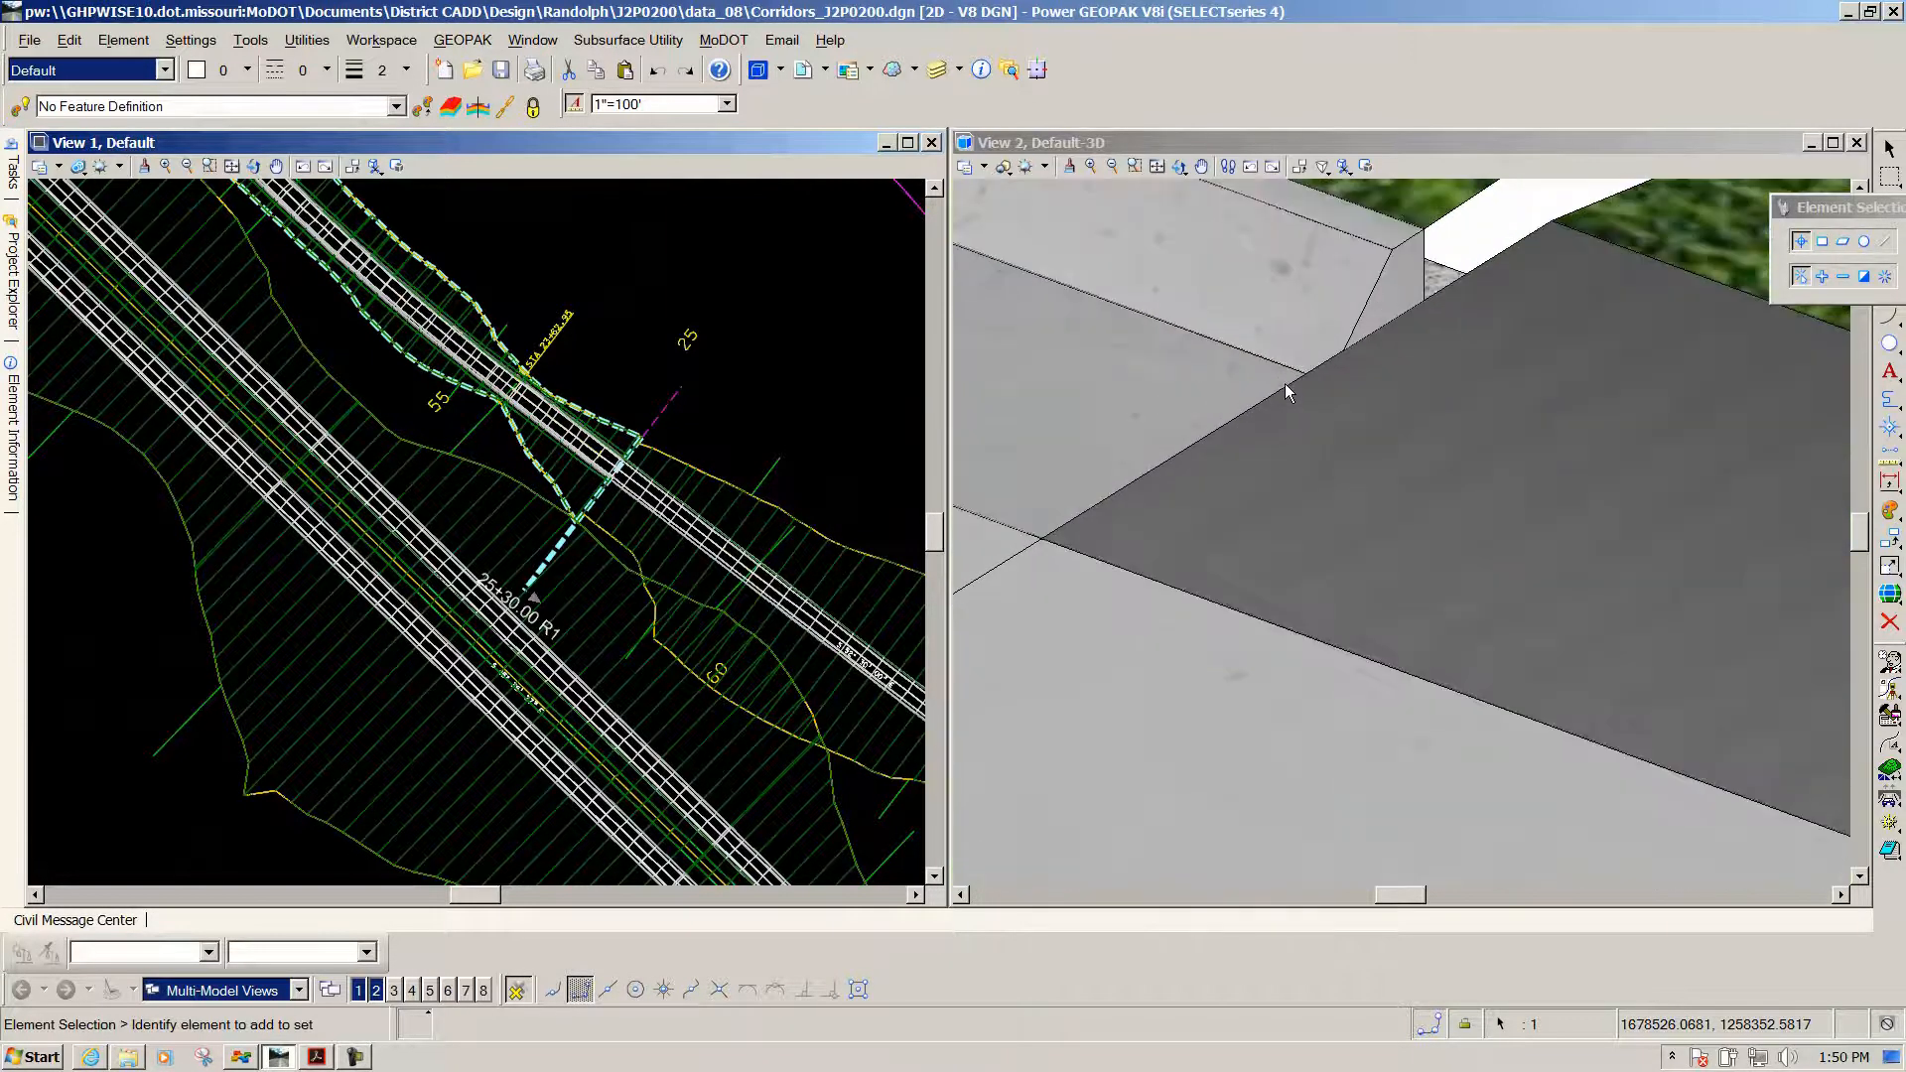
Orbit View 2 around the curb corner to inspect the rebuilt edge, then select corridor Road1
click(1178, 167)
key(Escape)
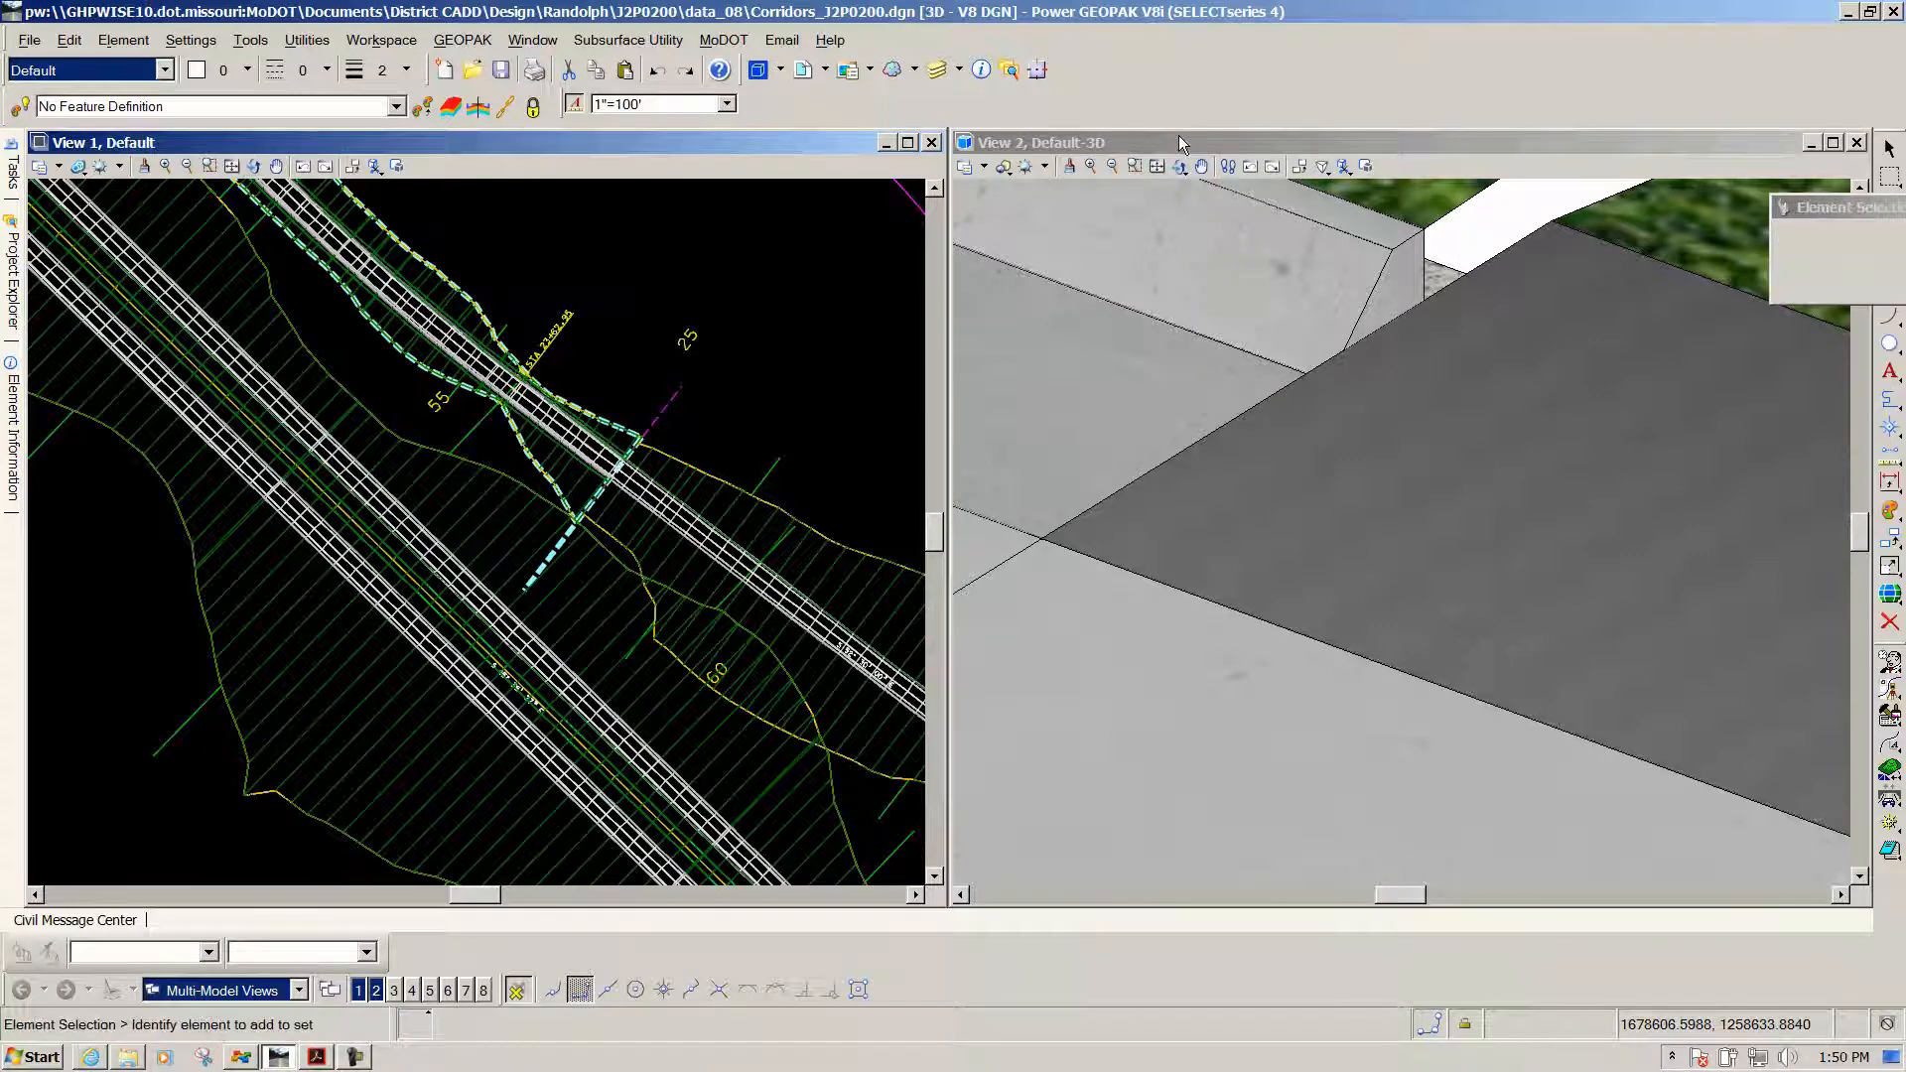
click(1181, 144)
click(1180, 167)
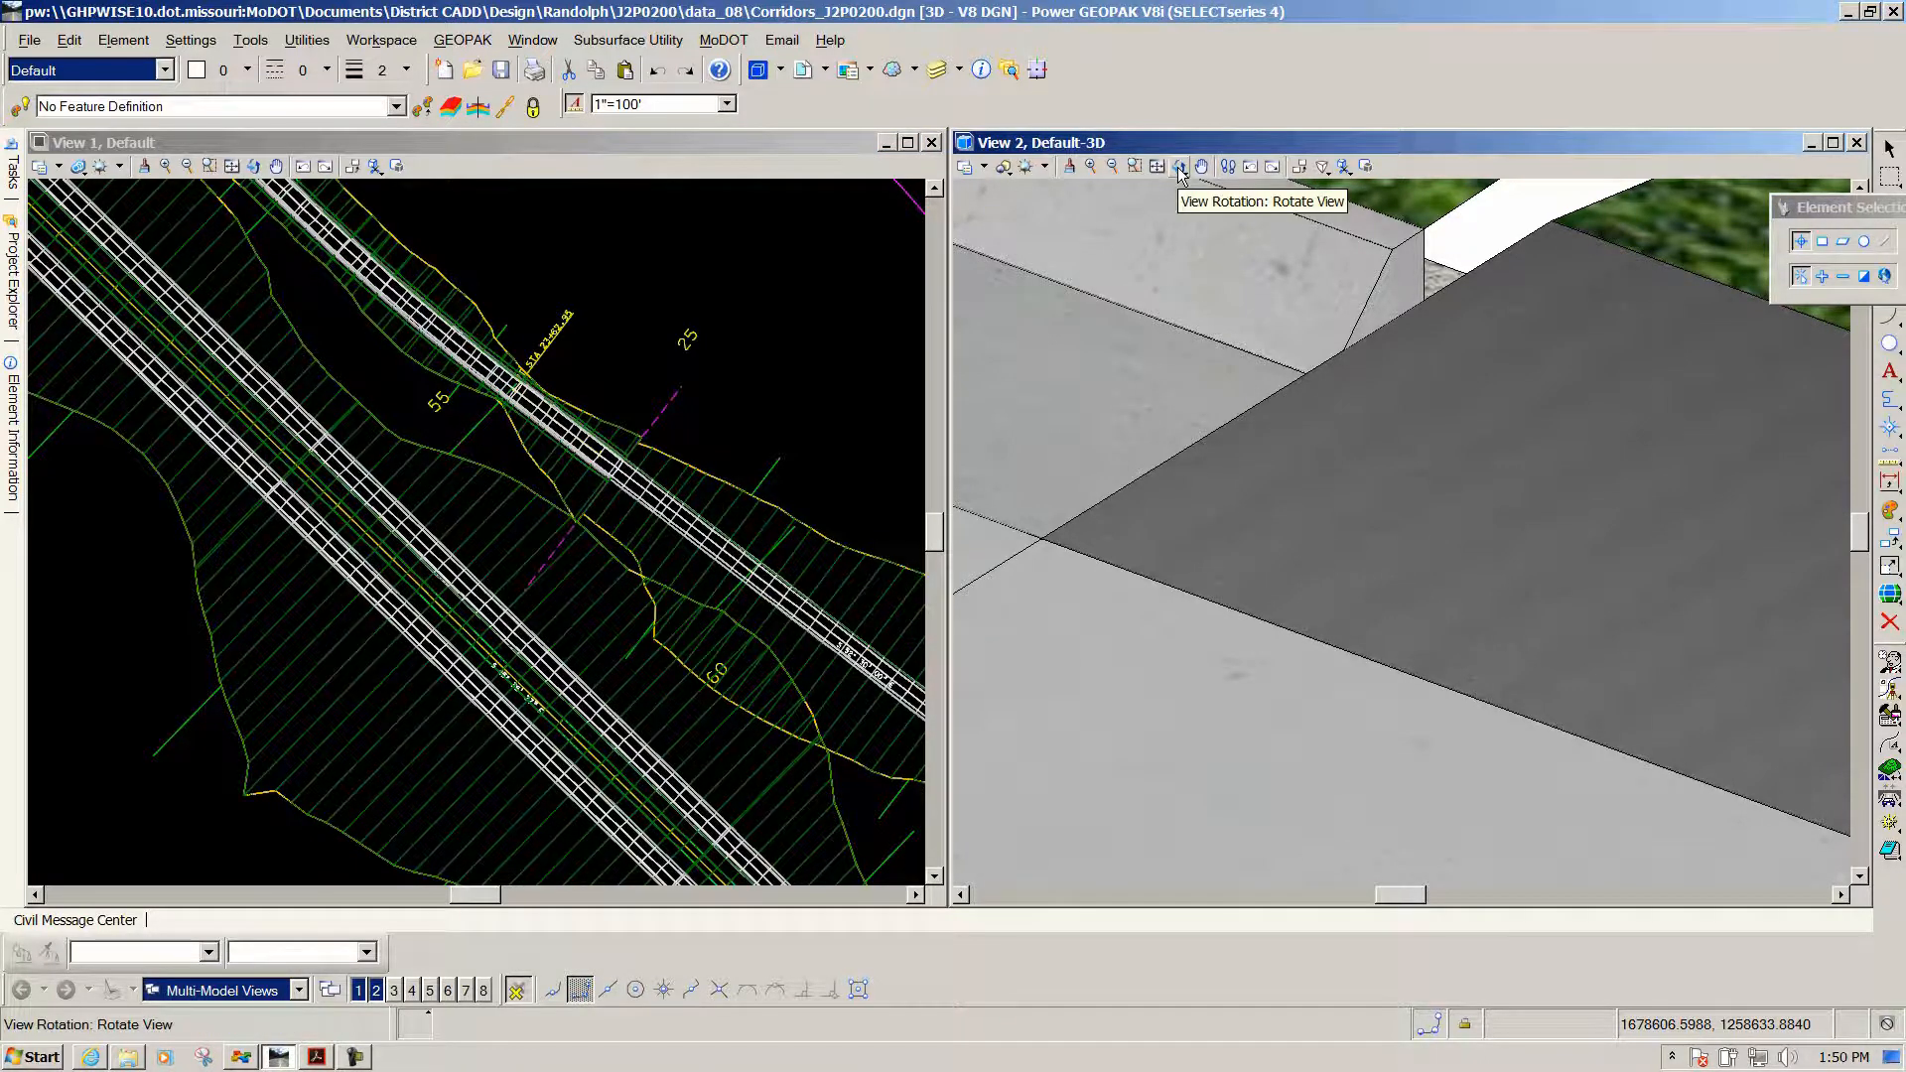
click(1179, 166)
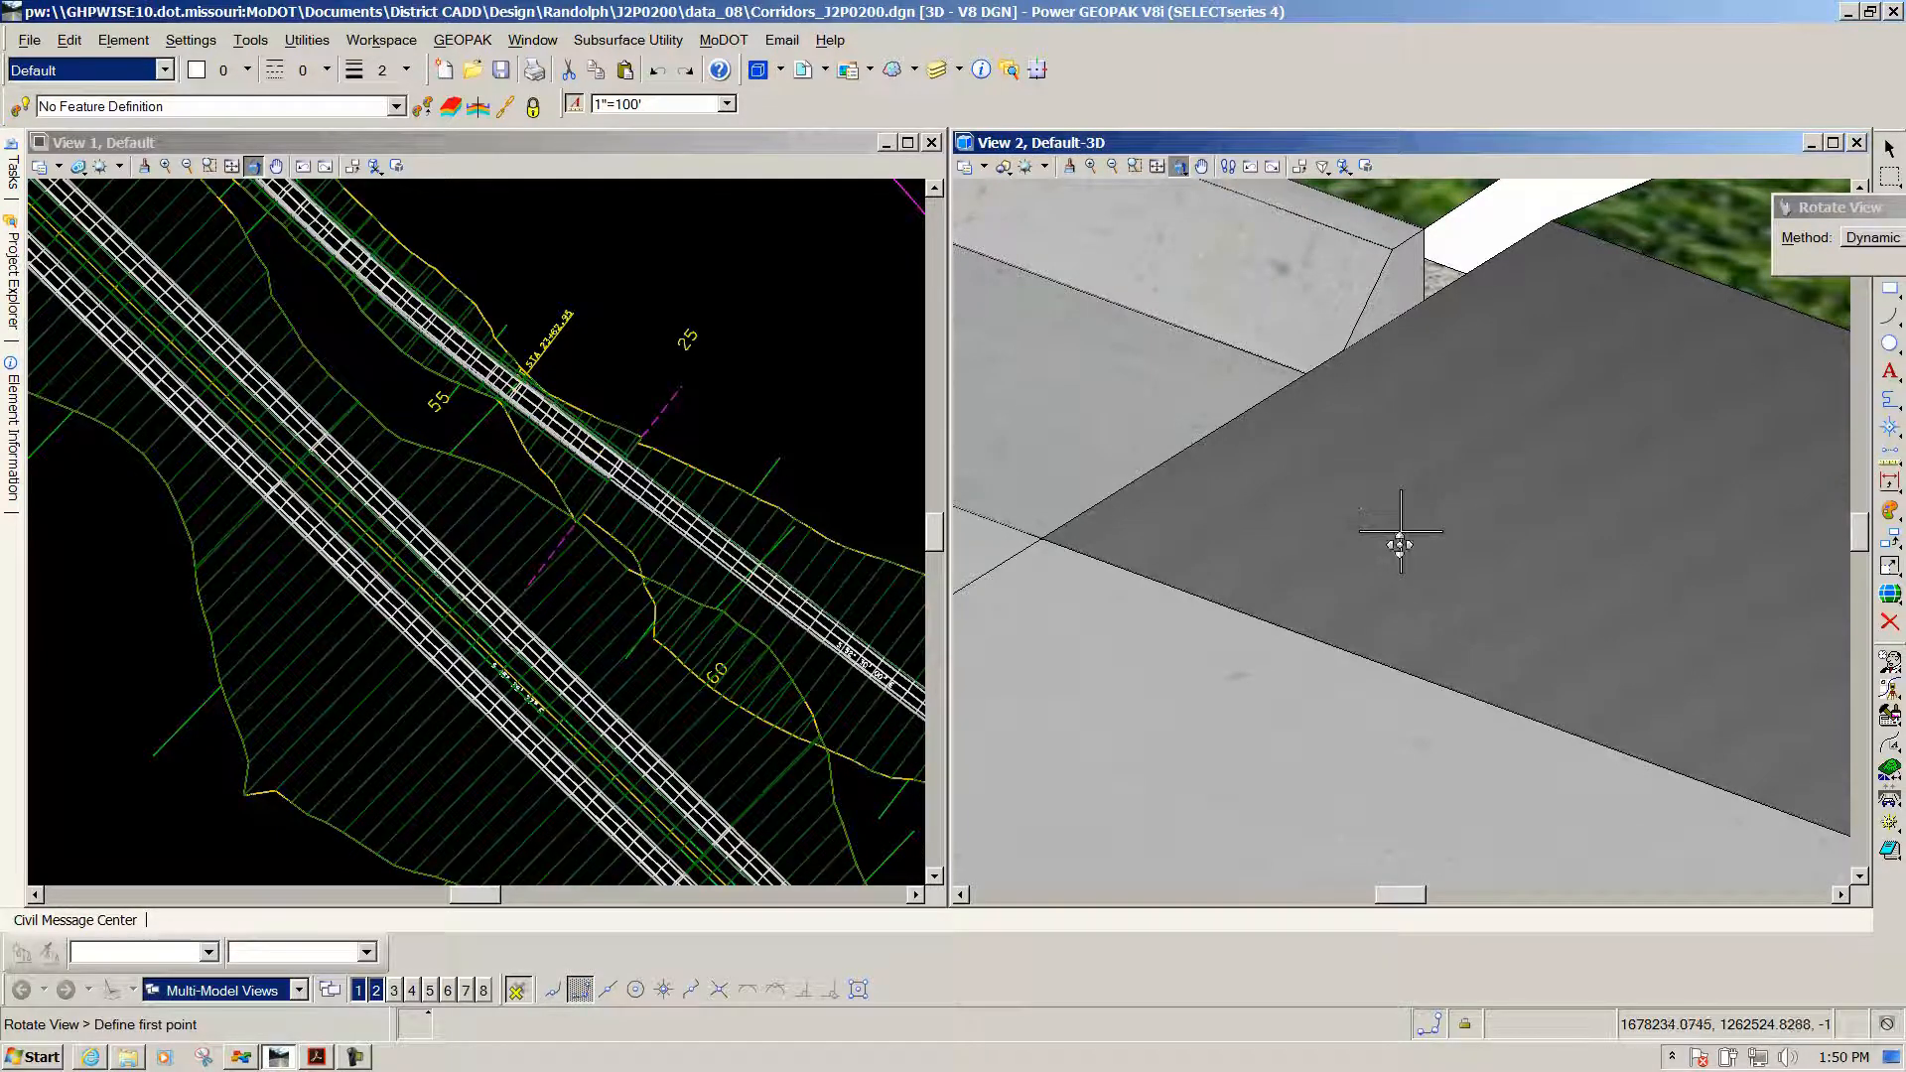
click(1392, 249)
drag(1151, 437, 1608, 427)
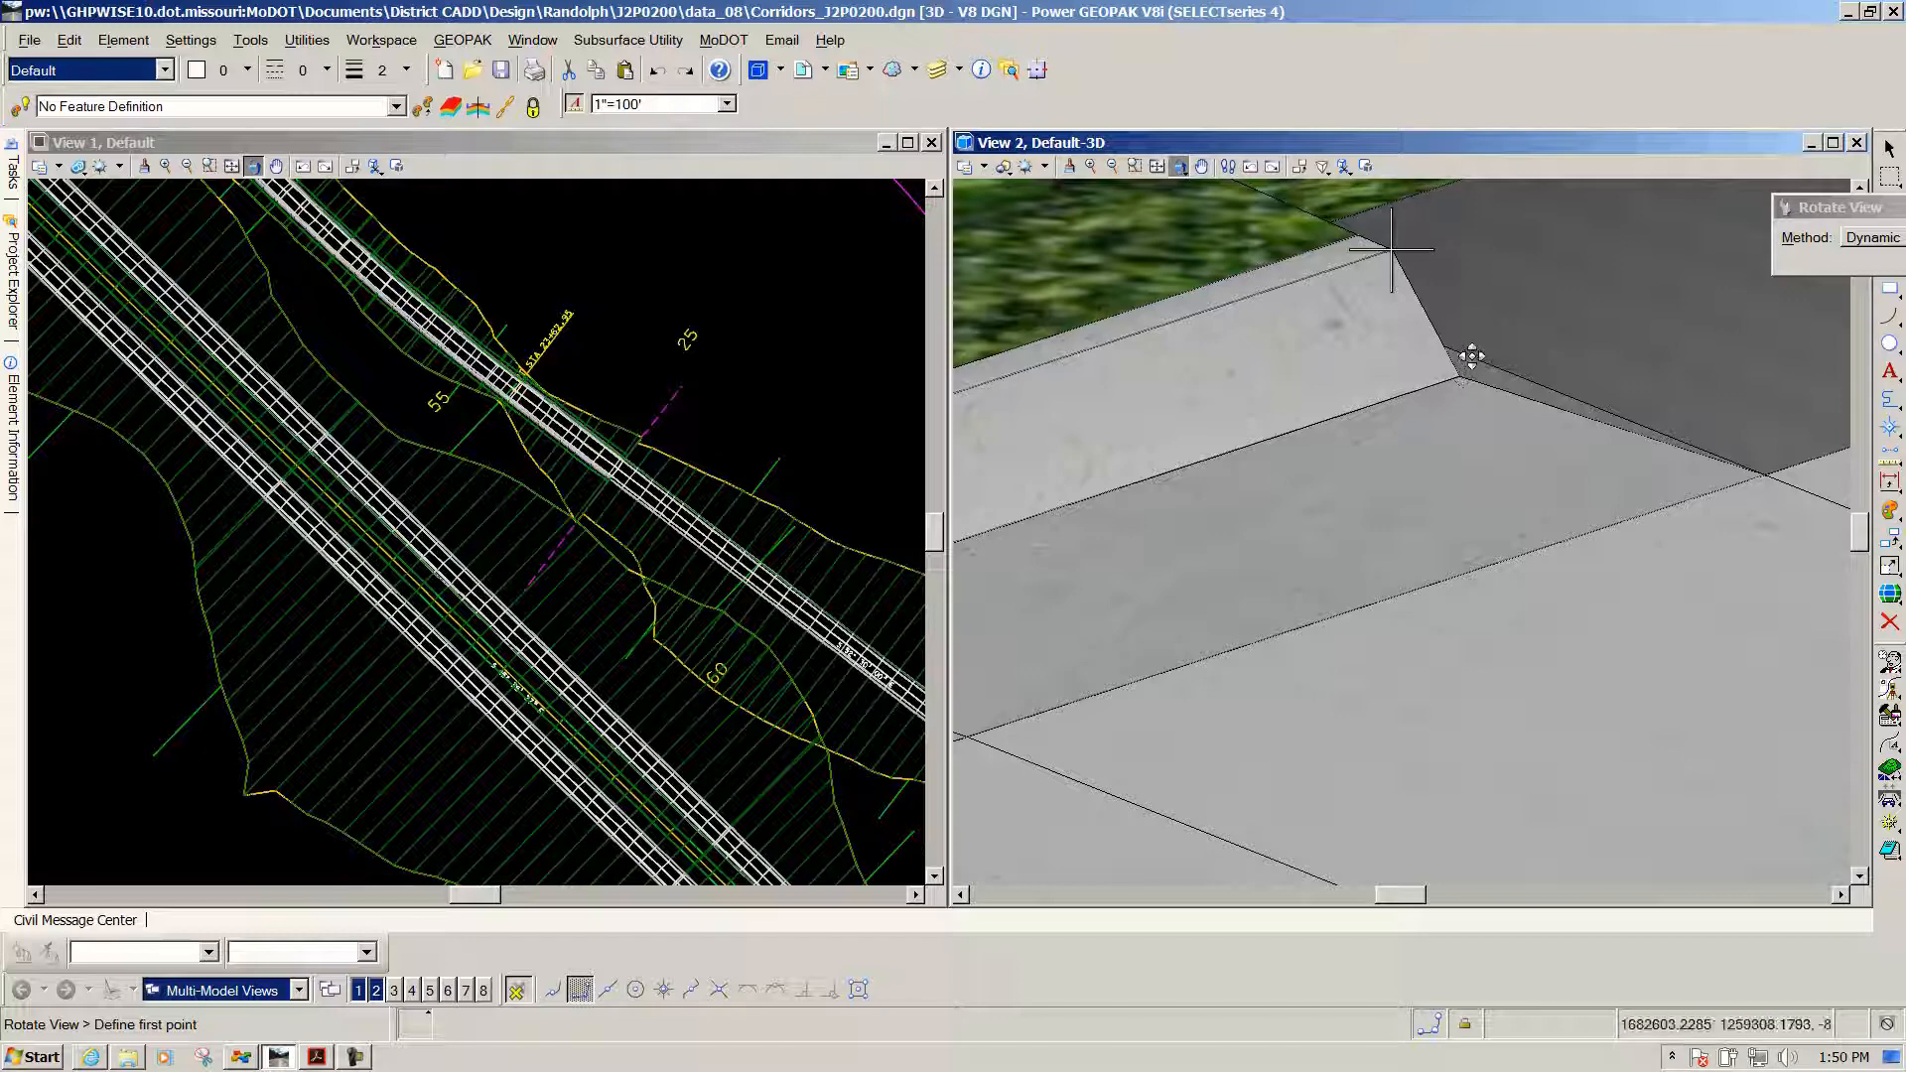
right_click(843, 419)
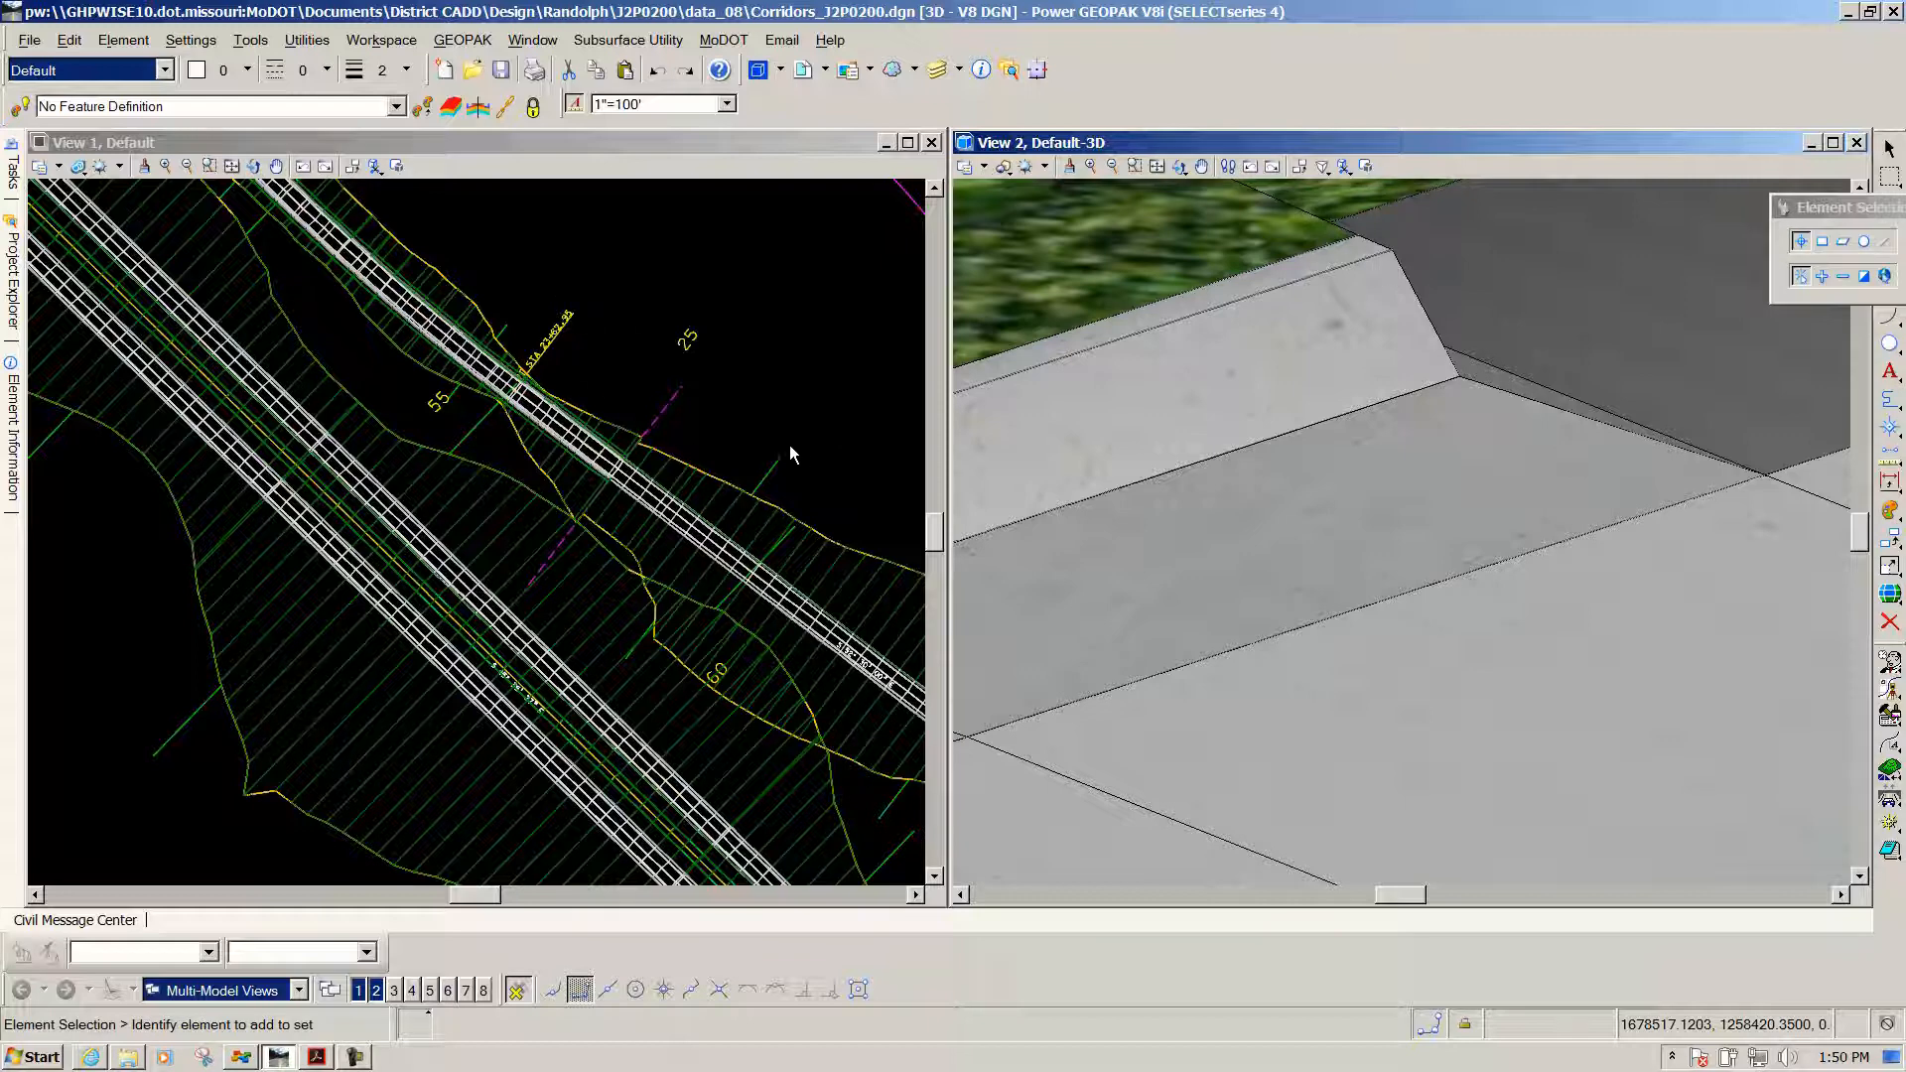
click(774, 475)
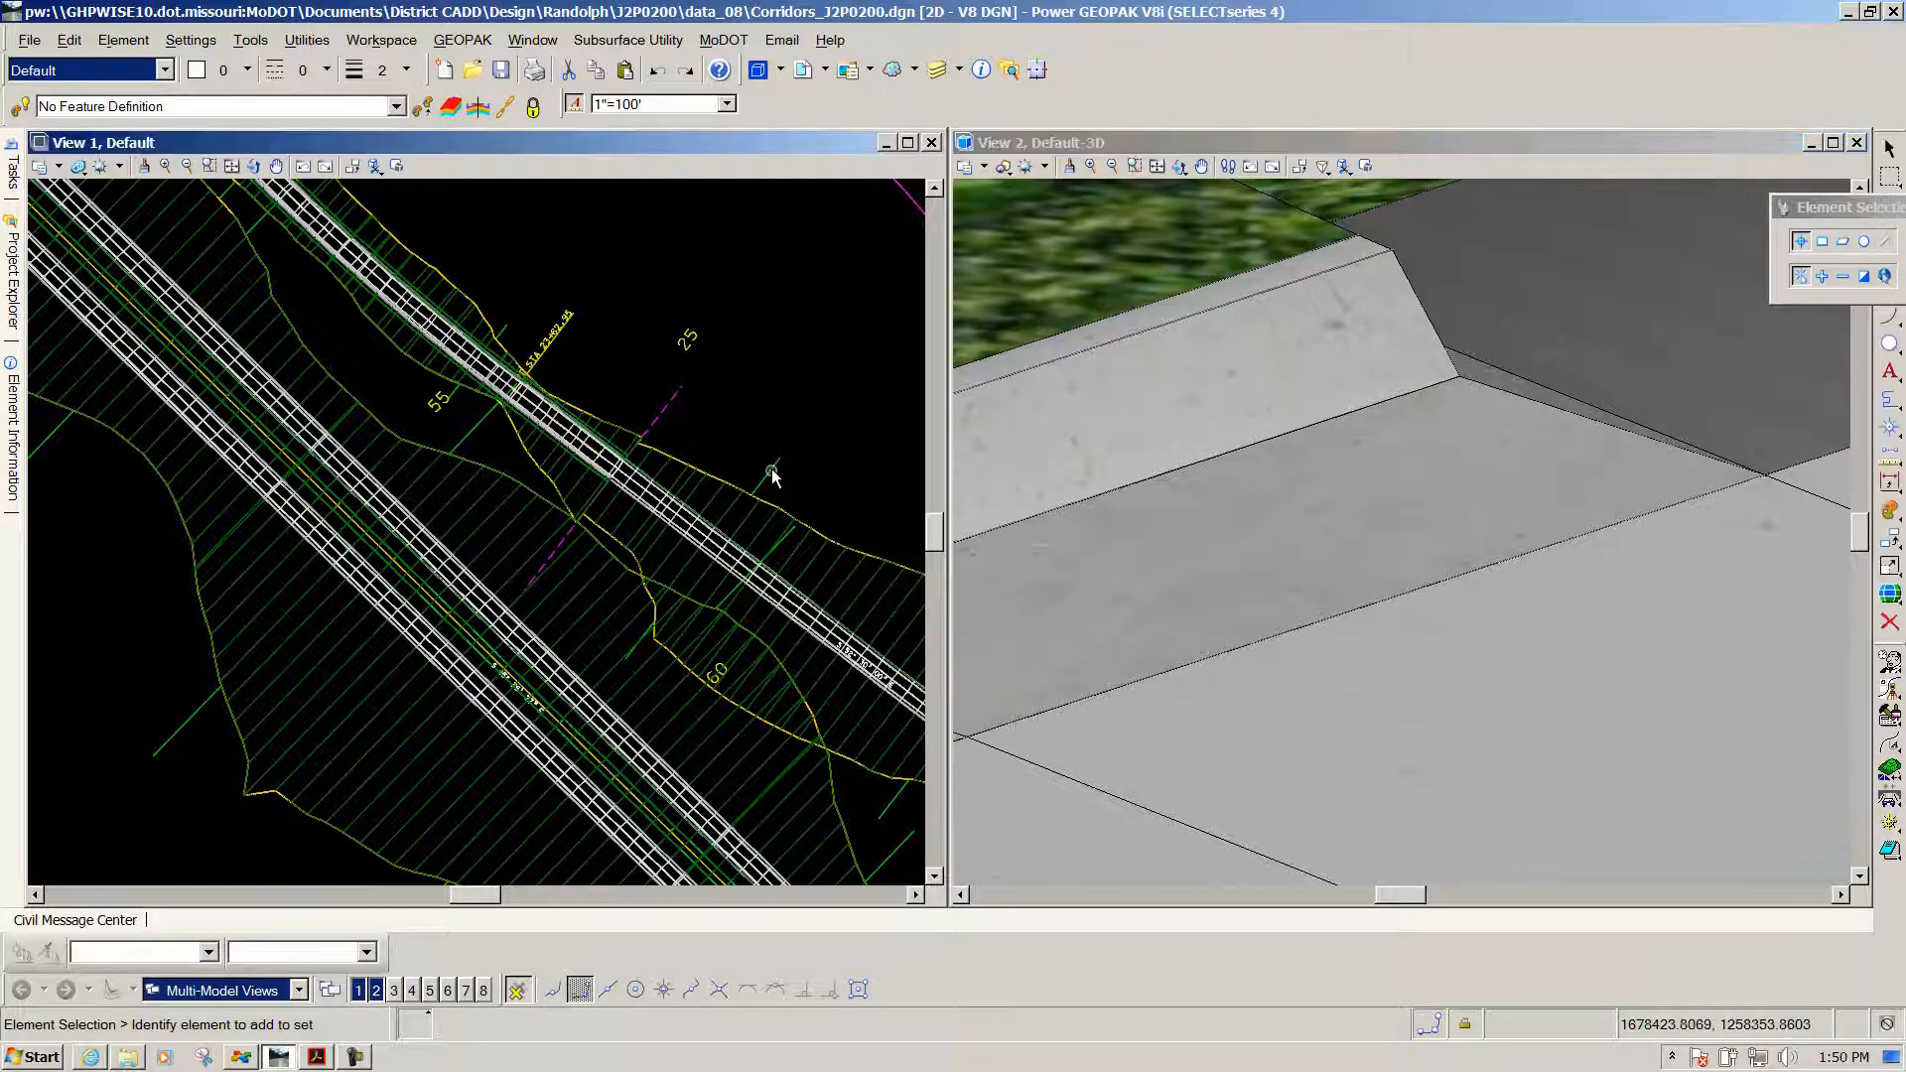
mouse_move(774, 476)
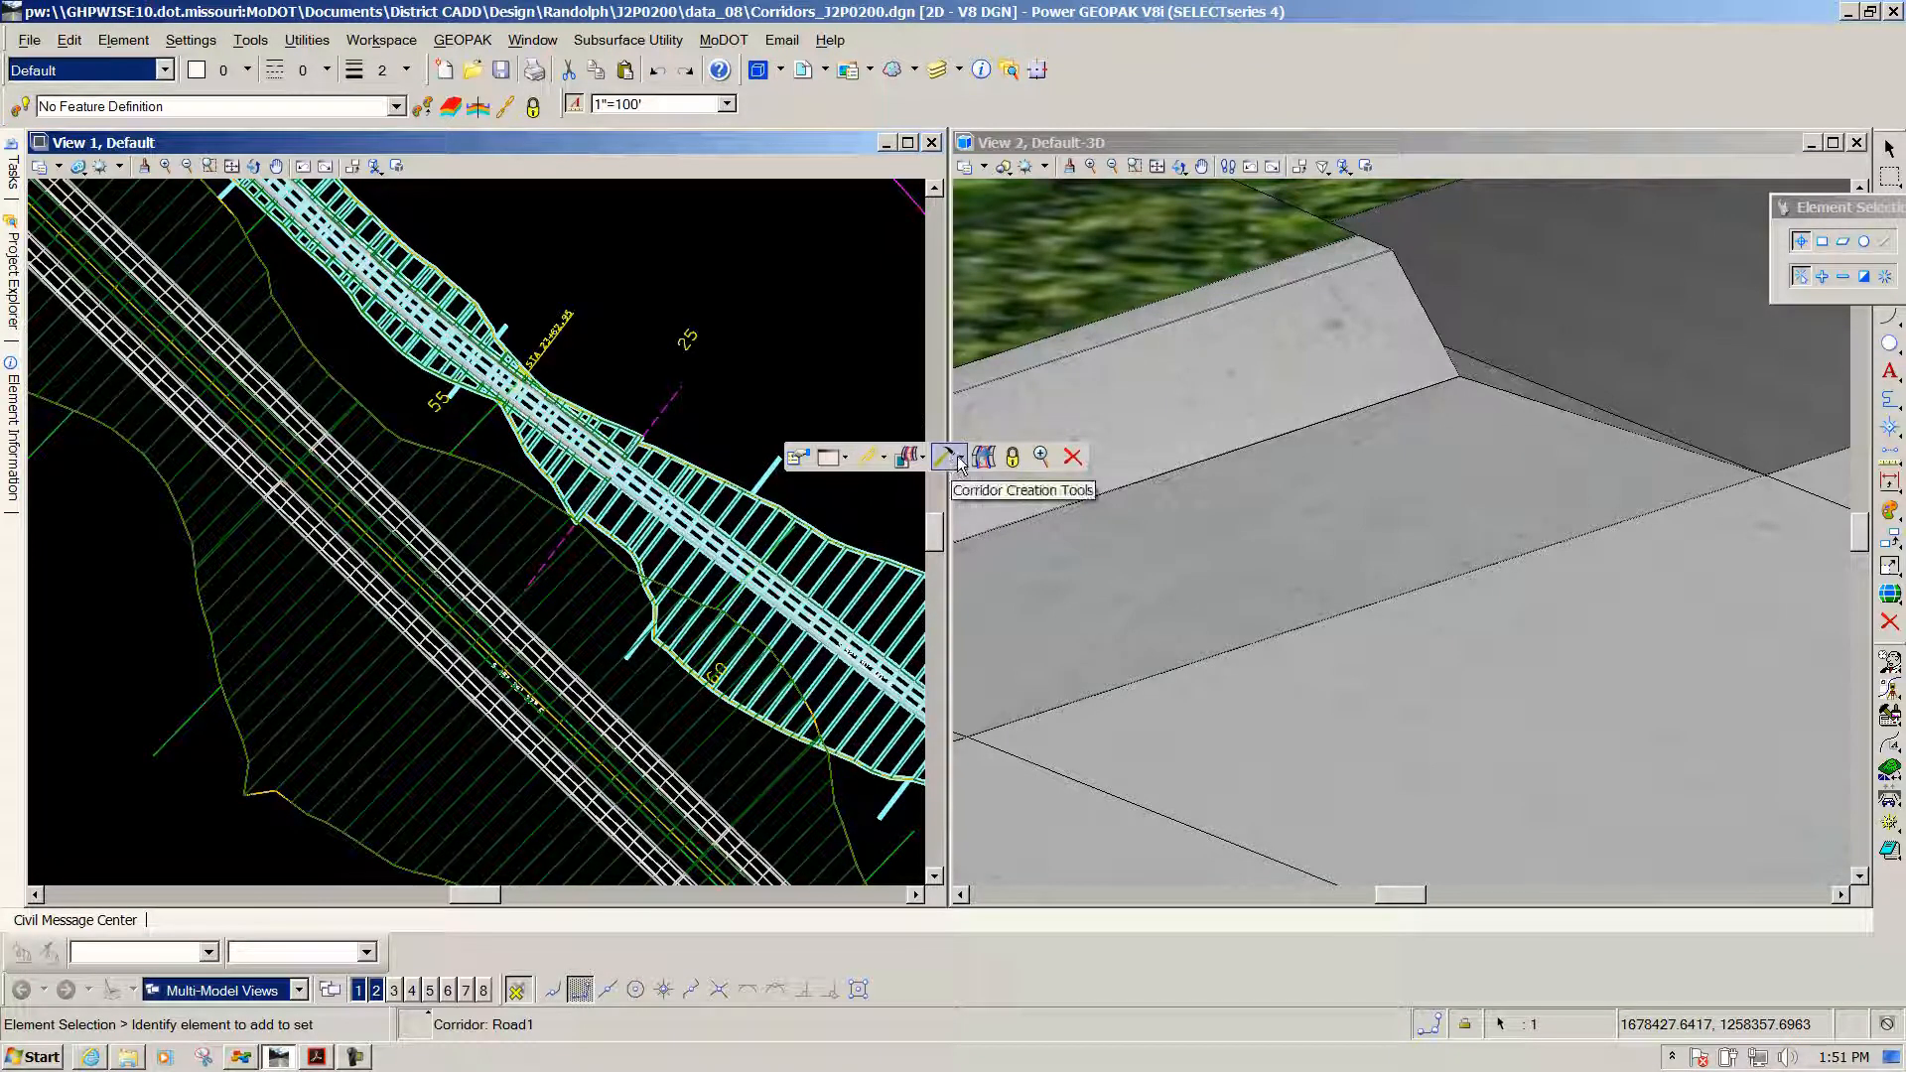
Start a parametric constraint on Road1 spanning stations 24+80 to 25+30
click(959, 459)
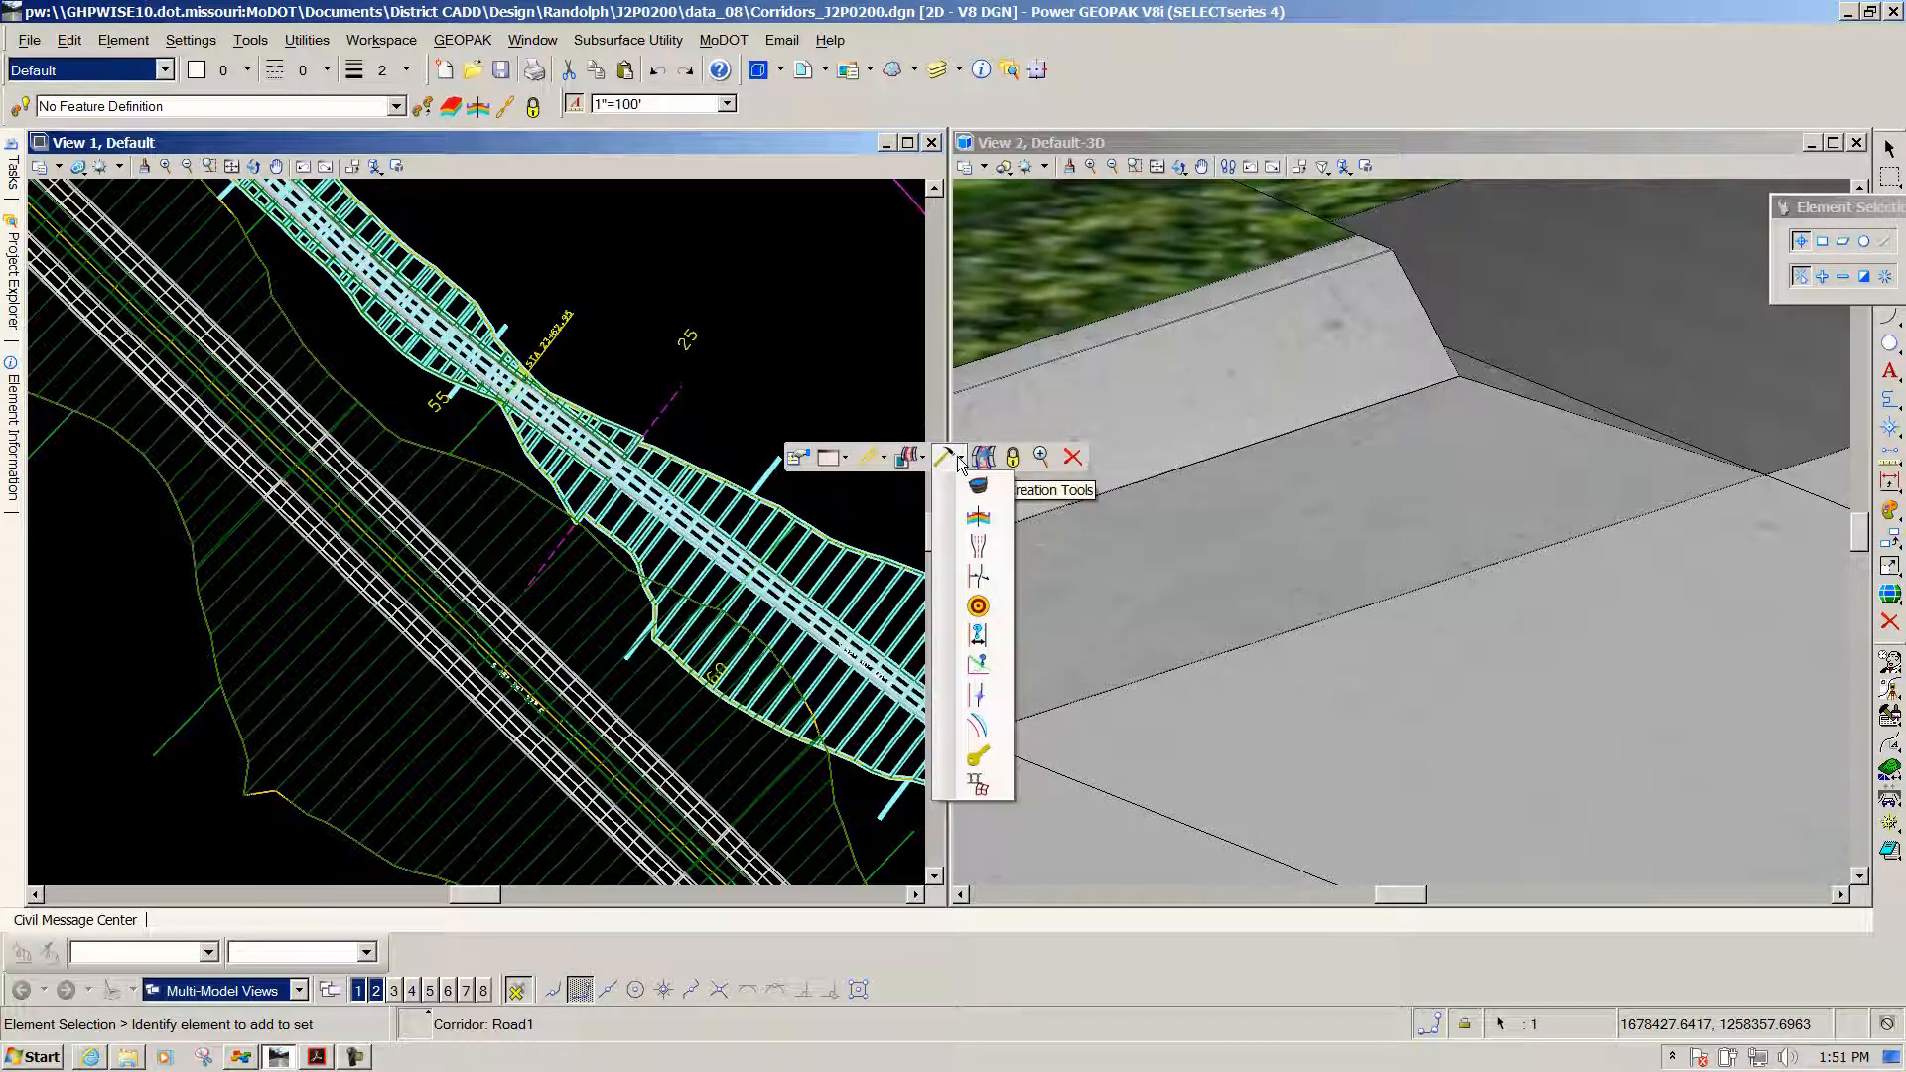
click(979, 633)
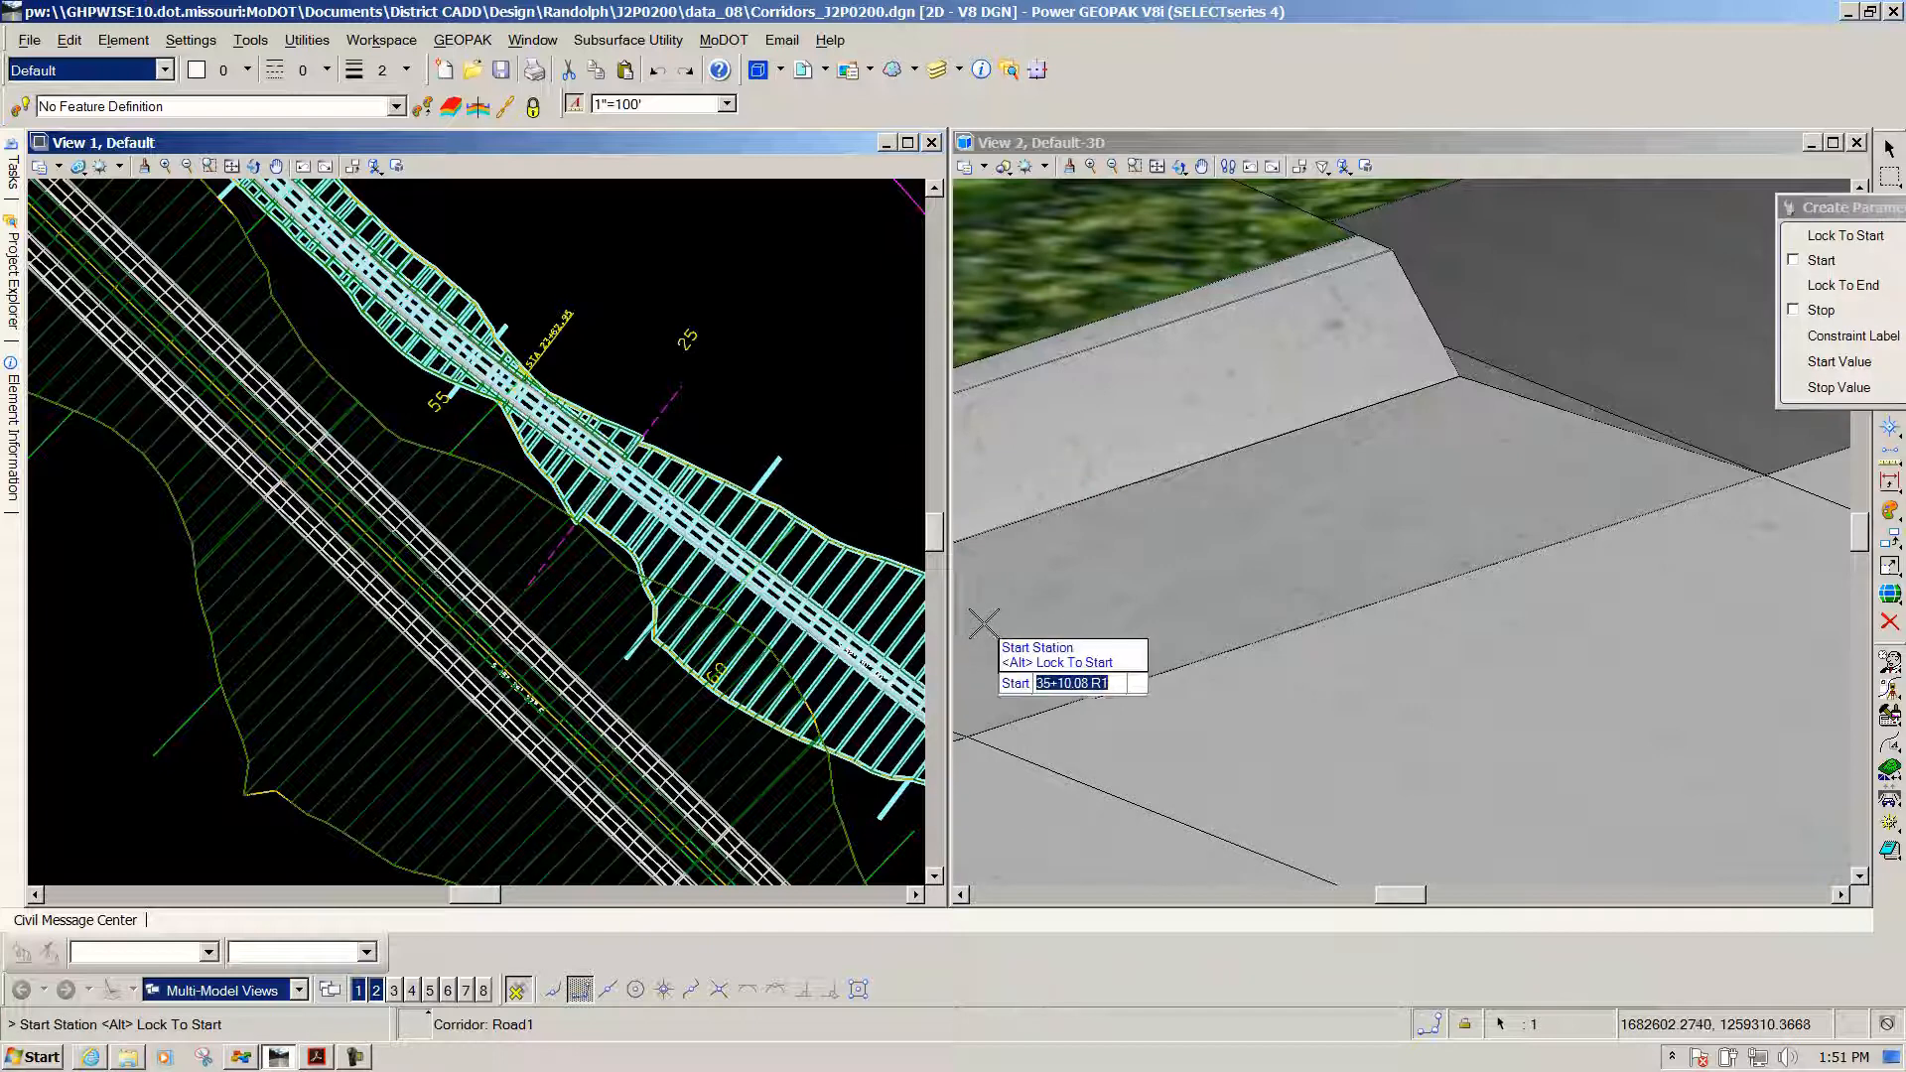
drag(1826, 204, 278, 257)
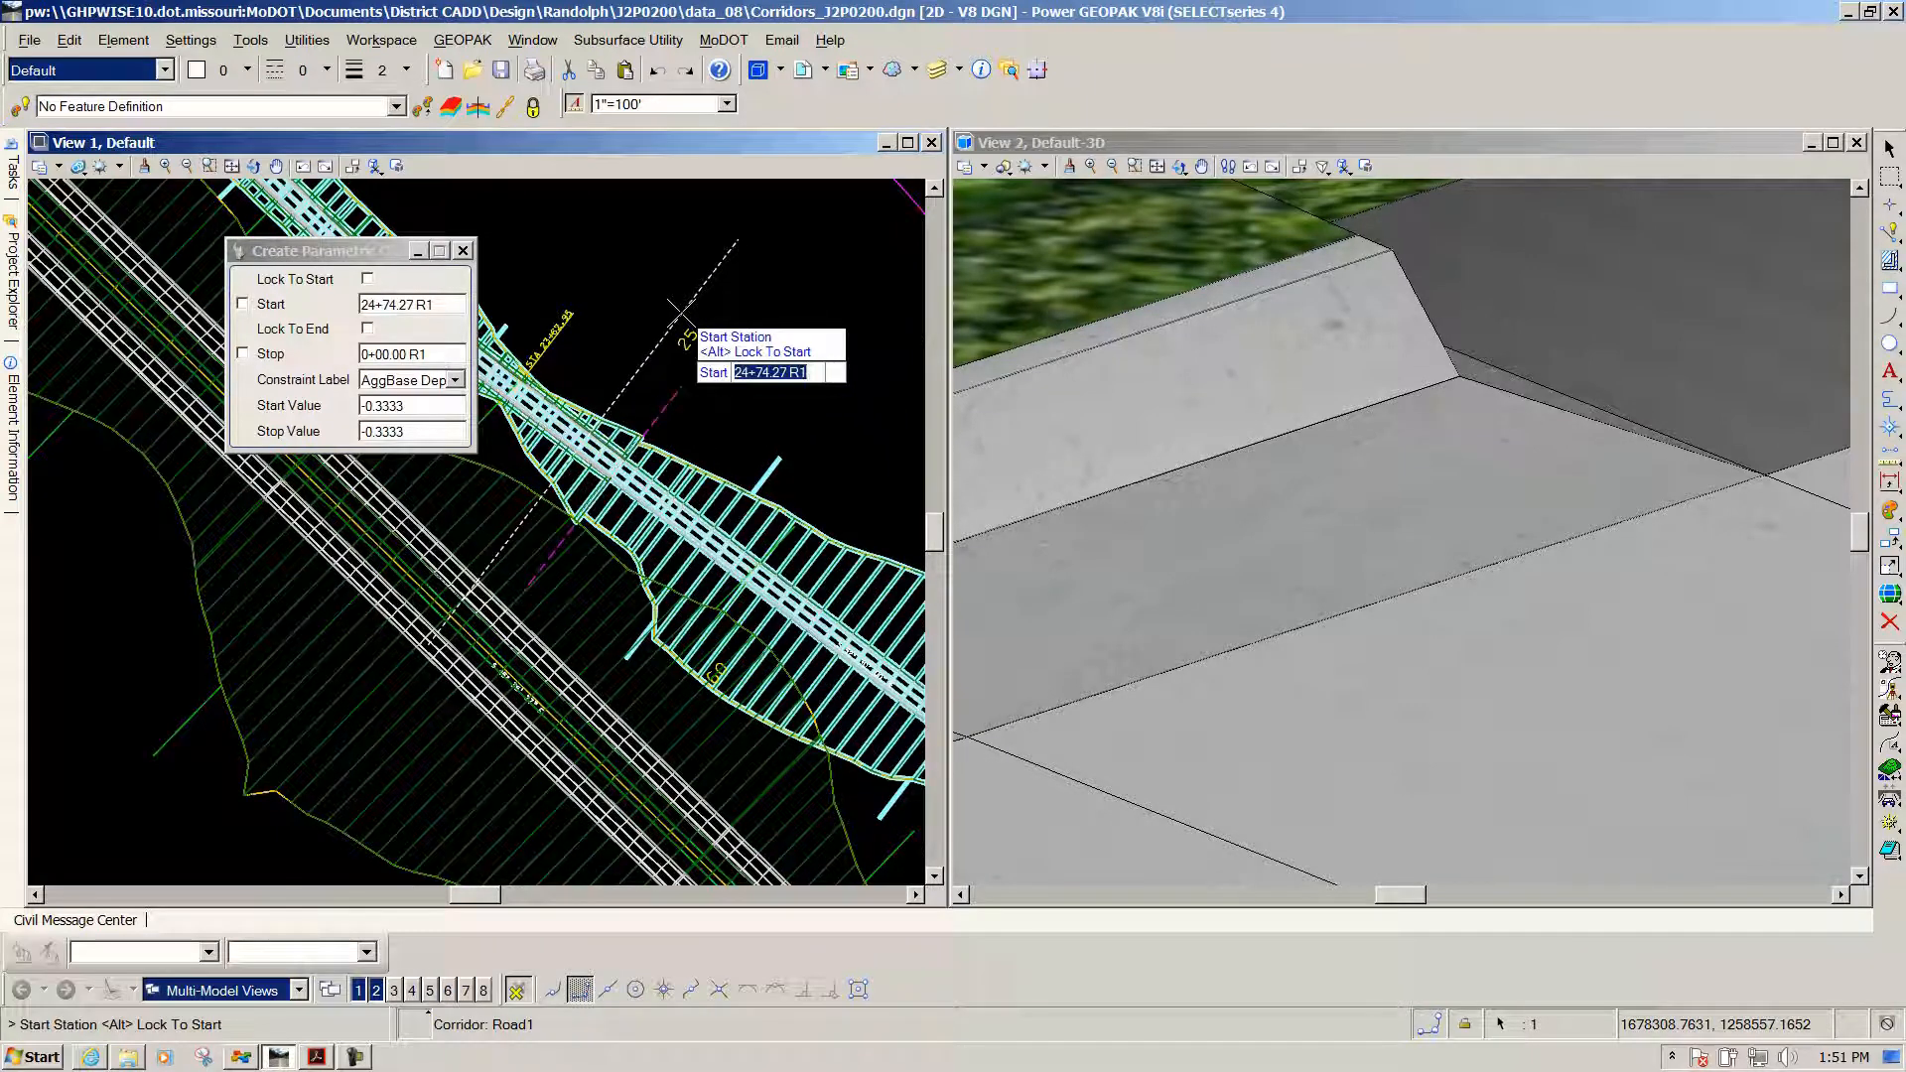
text(24+80)
key(Return)
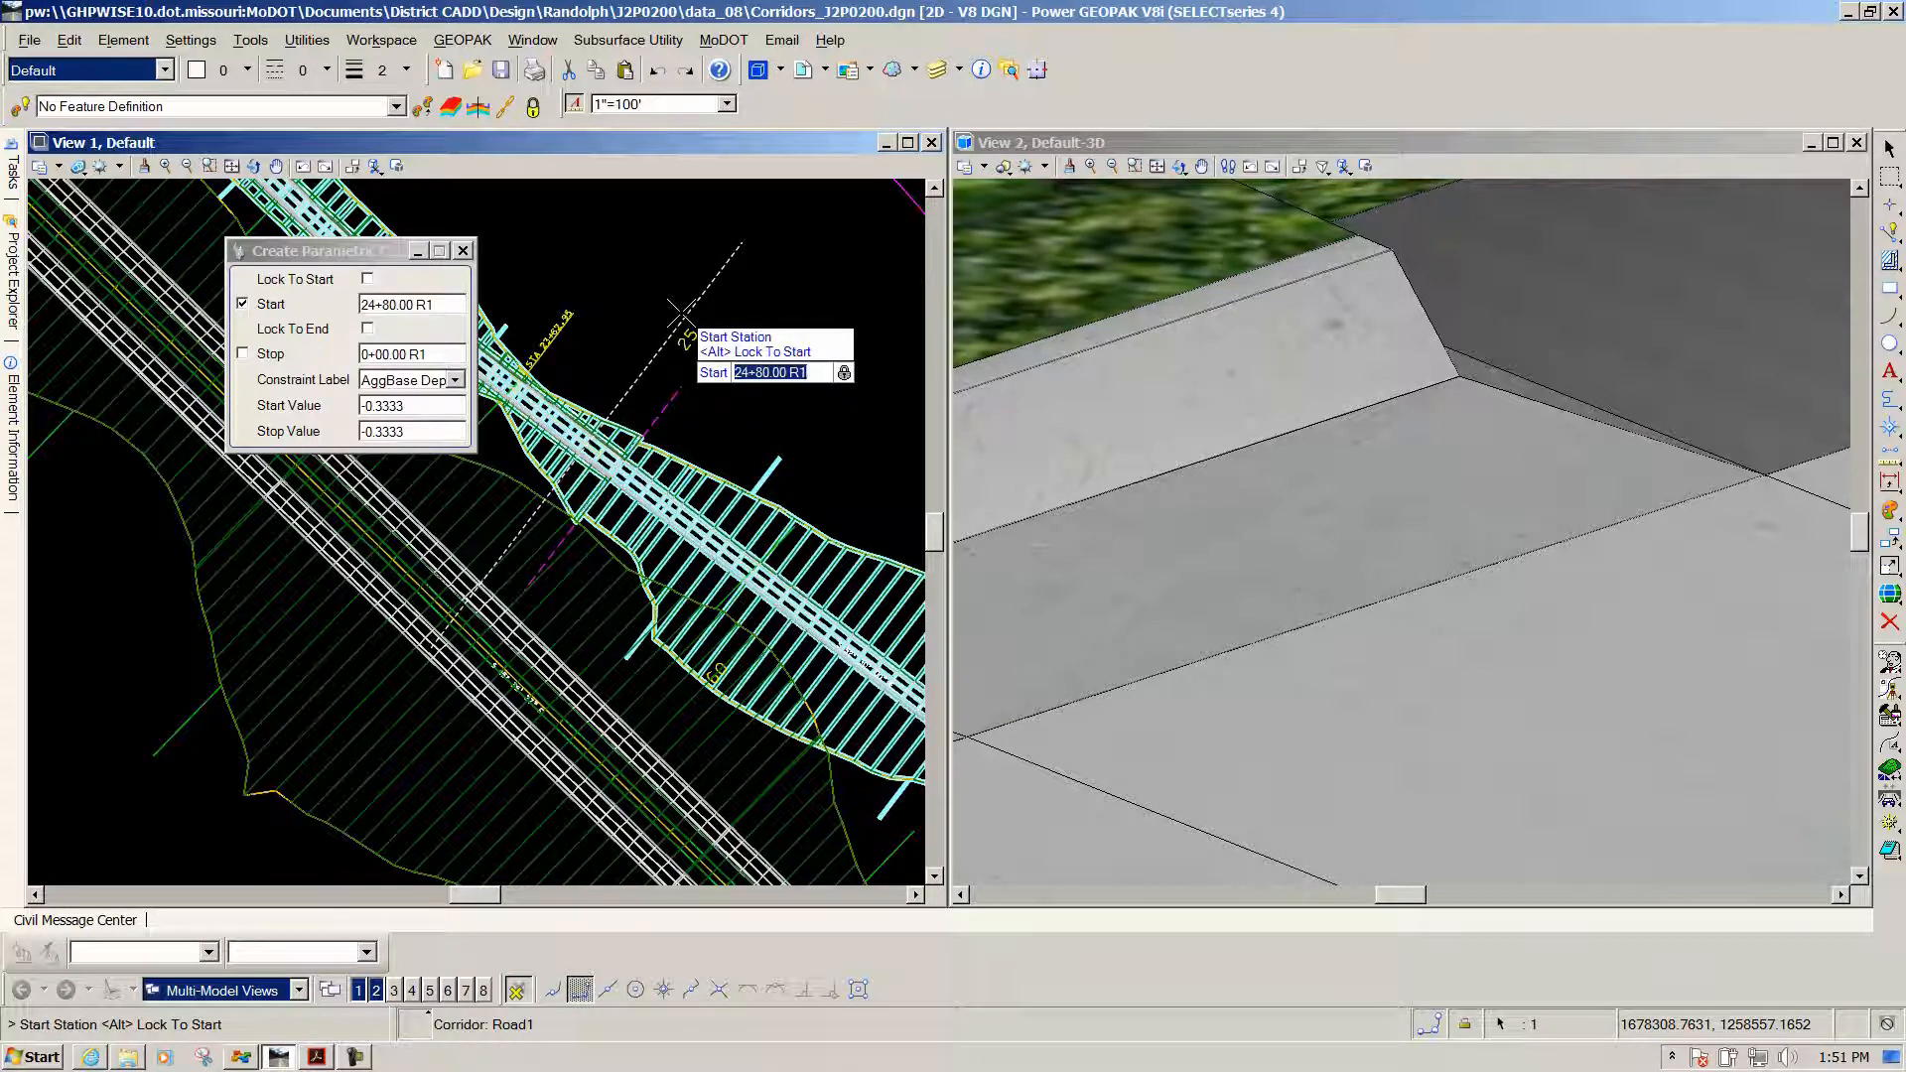
click(680, 313)
text(25)
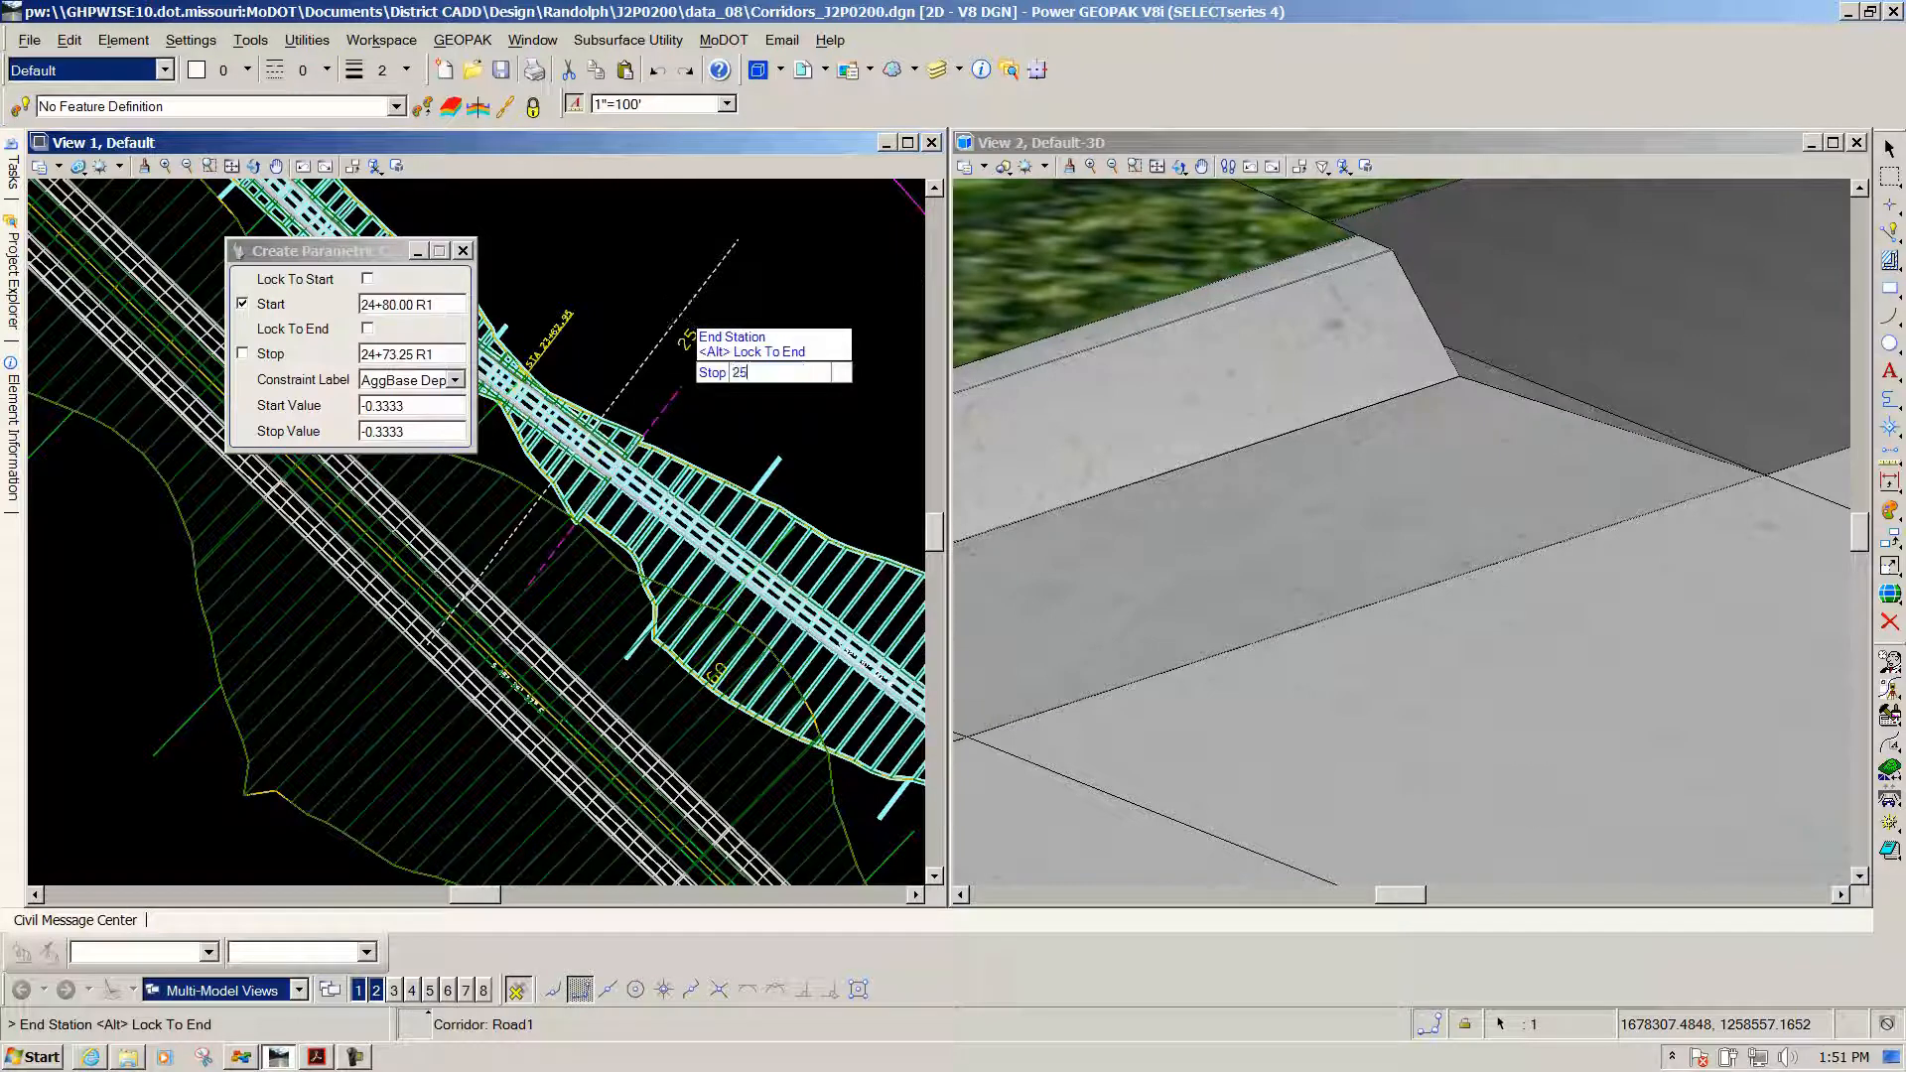
text(+30)
key(Return)
click(681, 314)
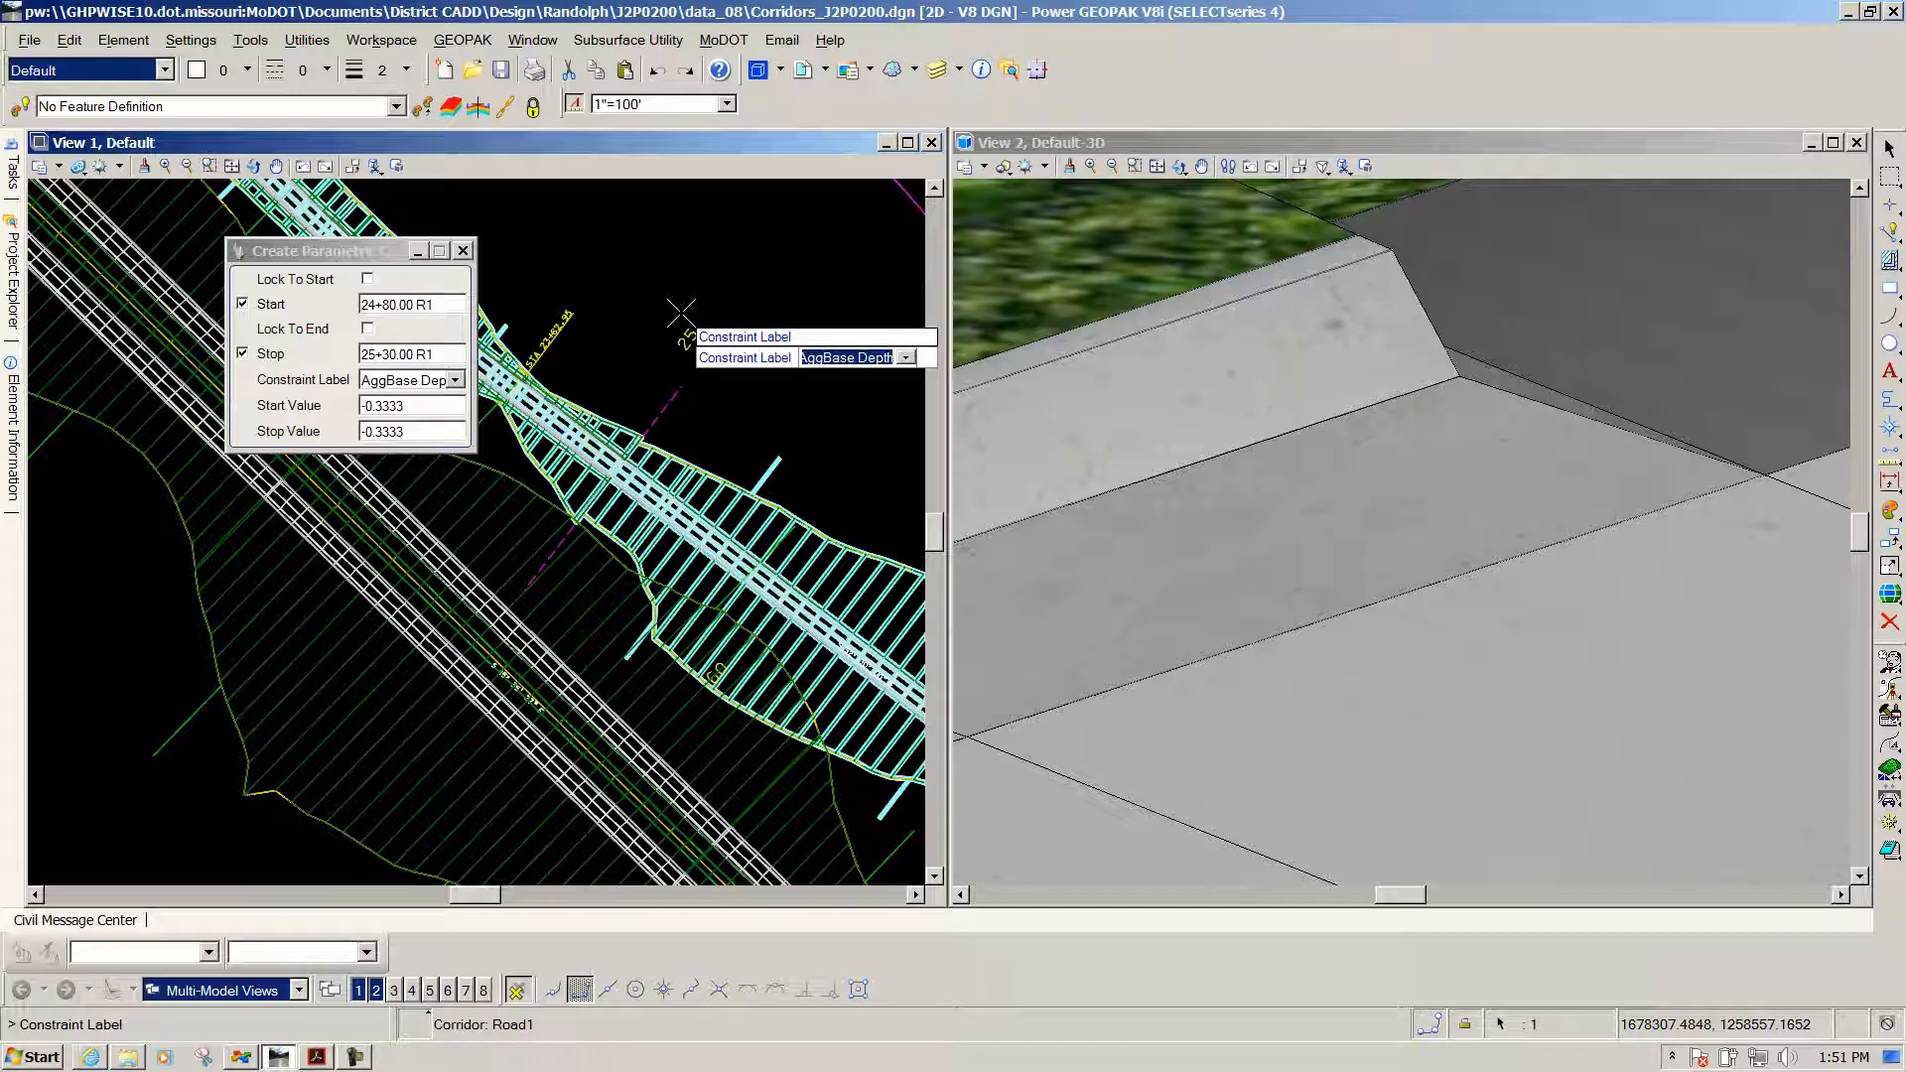
Choose LT_Gutter_Slope as the constraint label
click(661, 312)
click(457, 383)
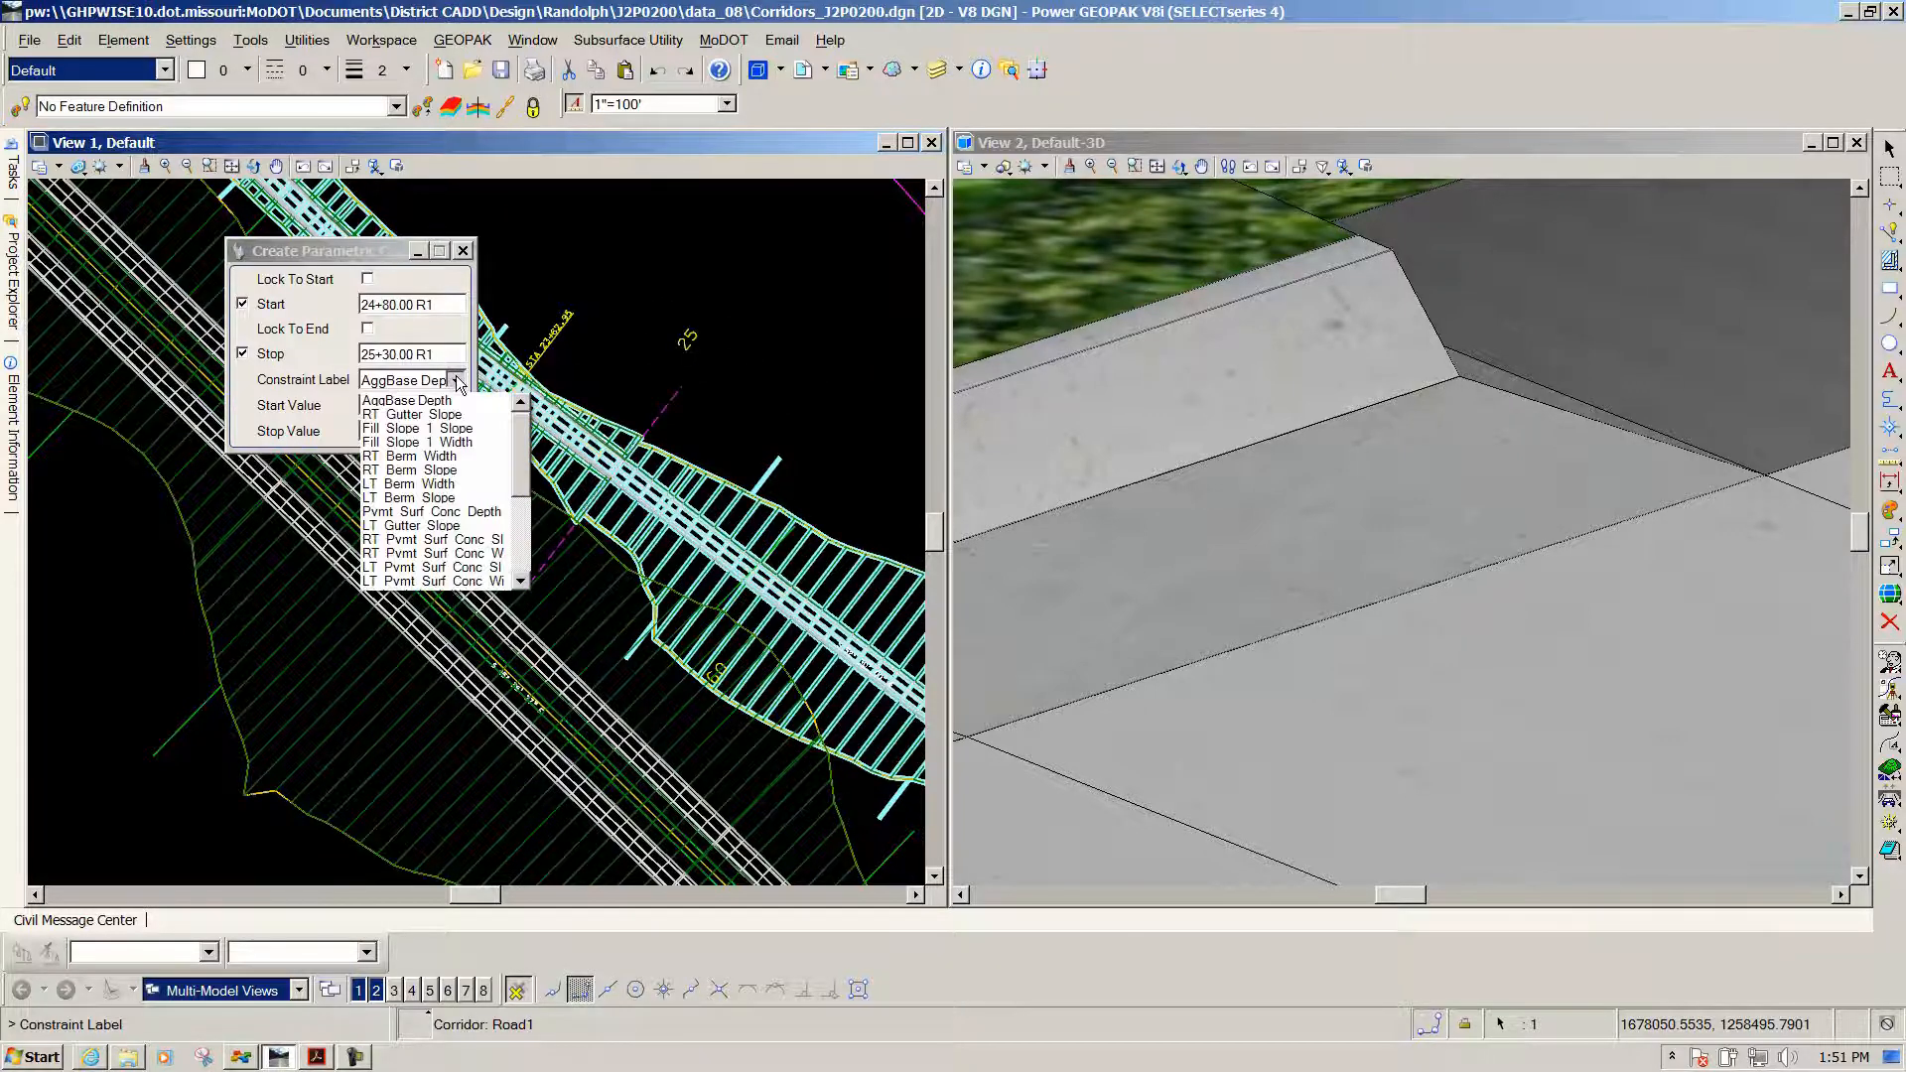
click(534, 423)
click(454, 383)
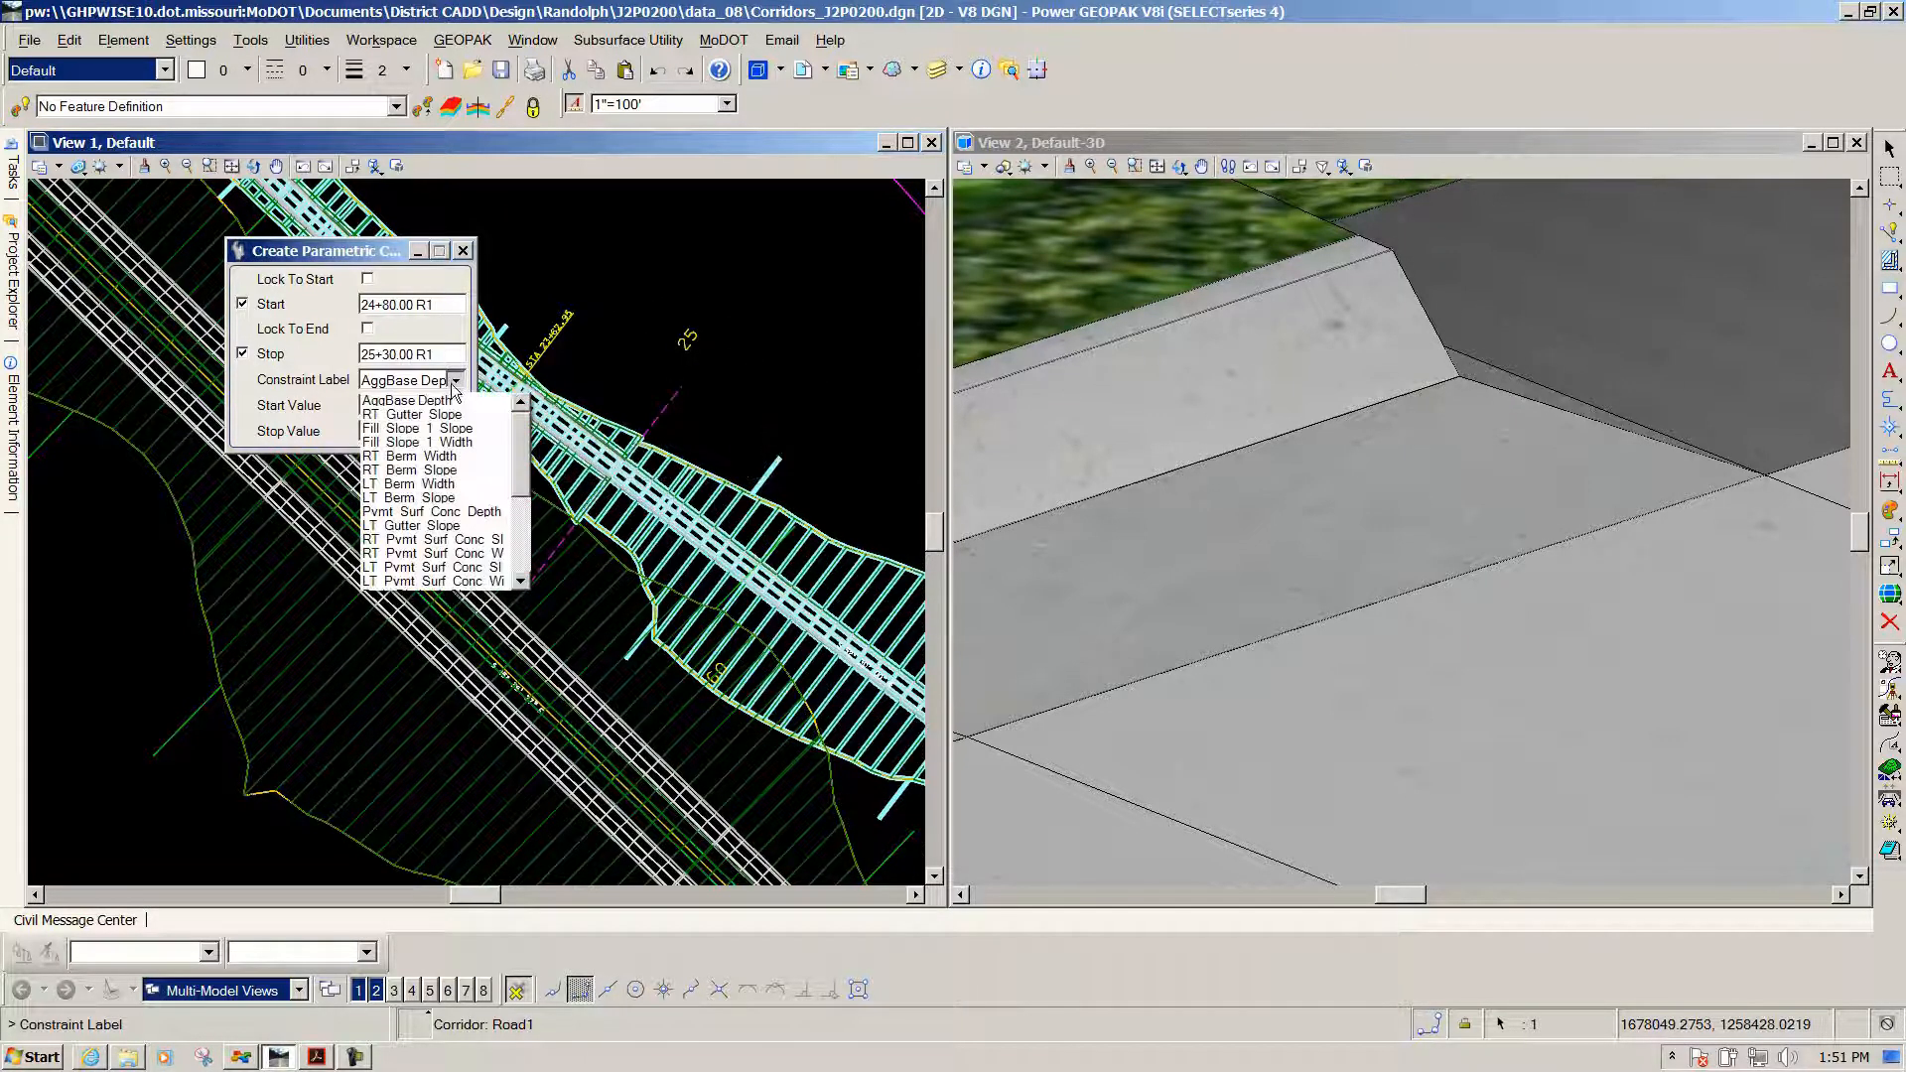
click(457, 395)
click(455, 381)
mouse_move(524, 446)
mouse_down()
mouse_move(527, 526)
mouse_move(526, 466)
mouse_up()
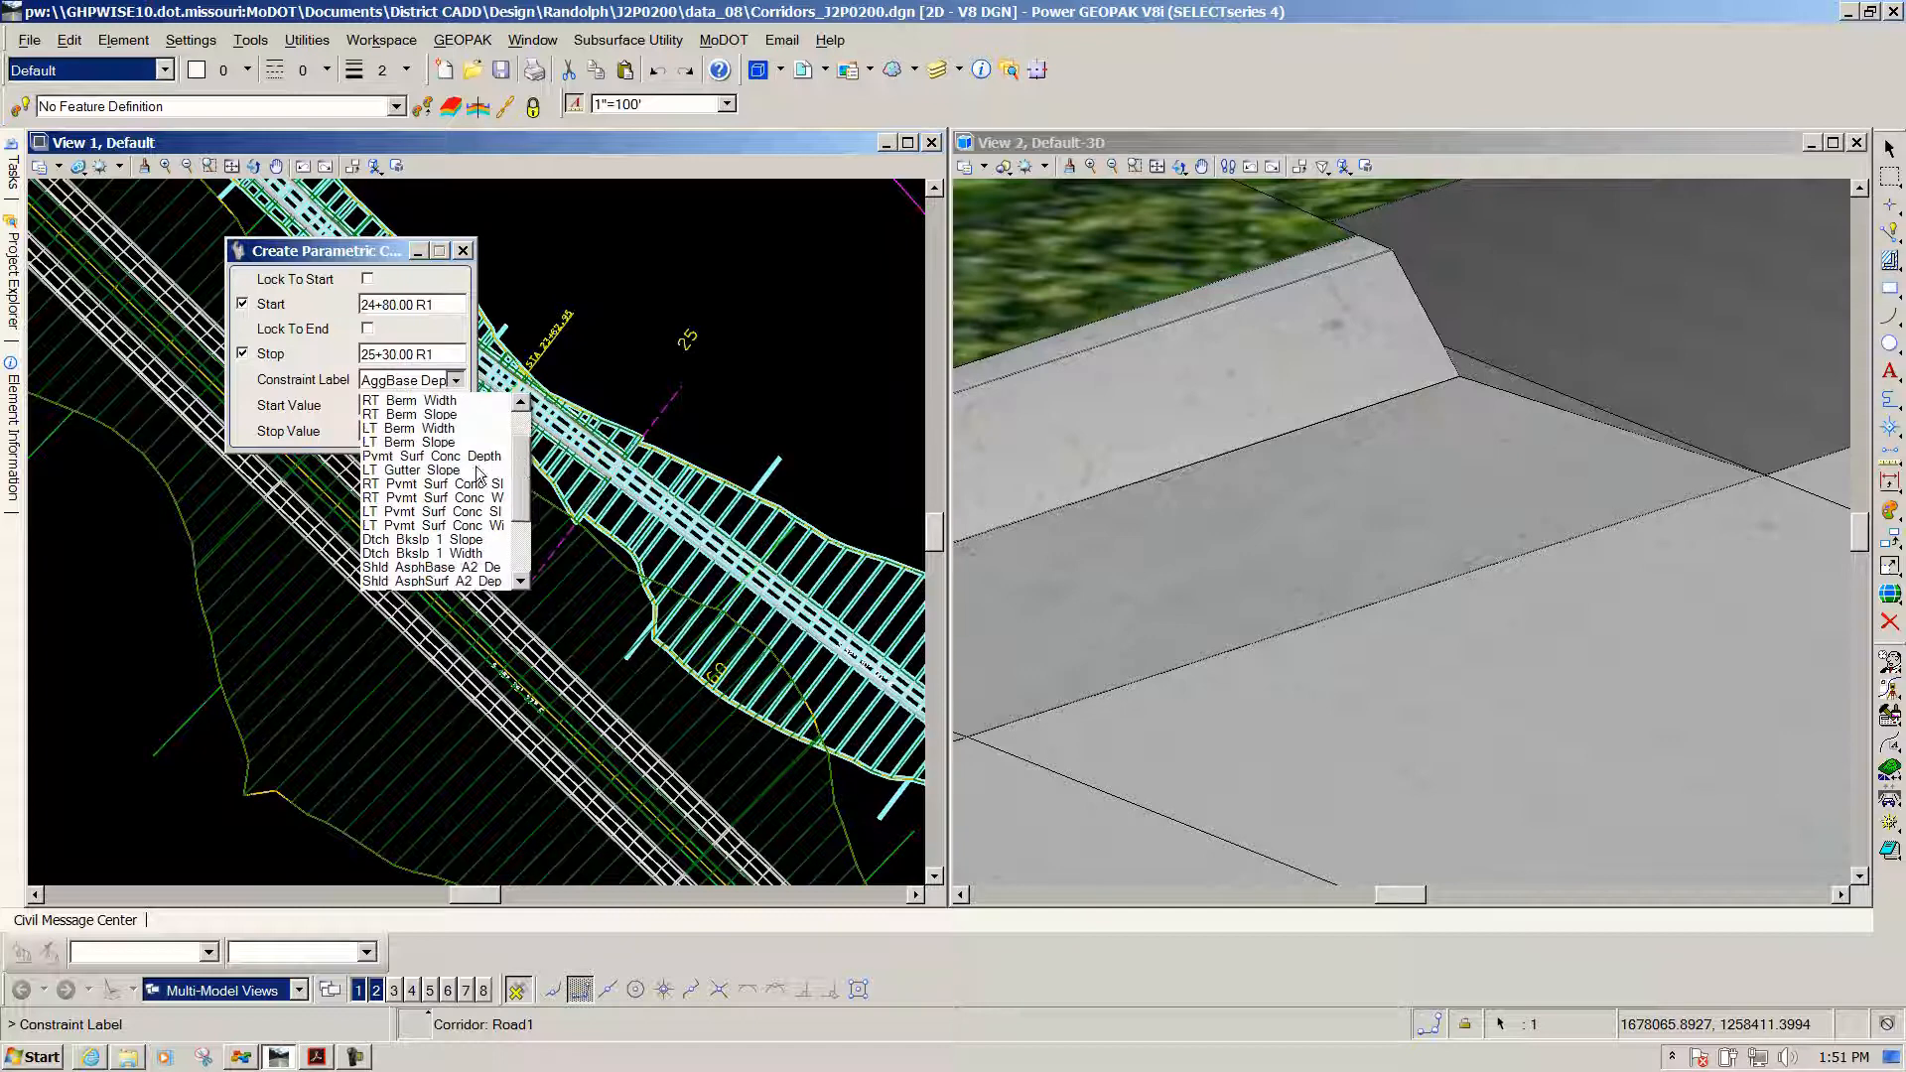
click(404, 470)
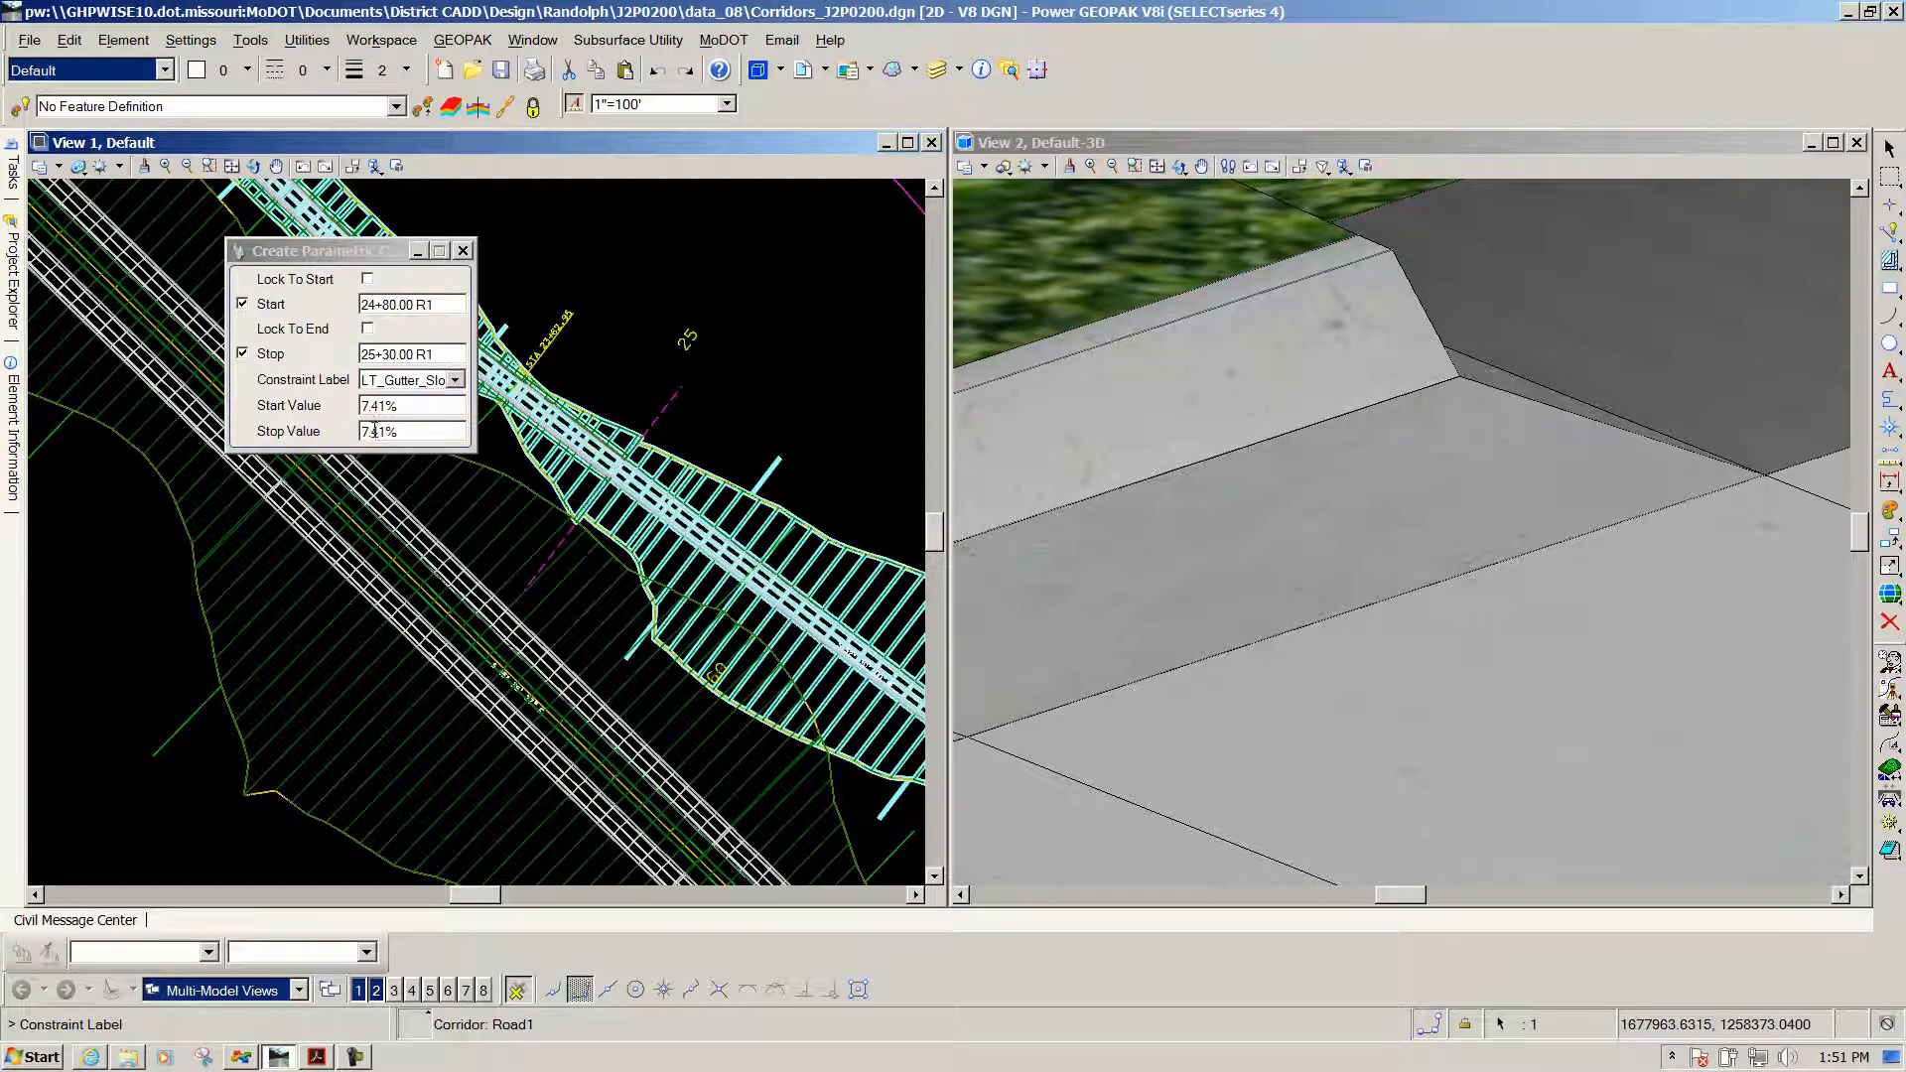
Keep 7.41% as the start value, set the stop value to 2.00%, and apply
click(629, 350)
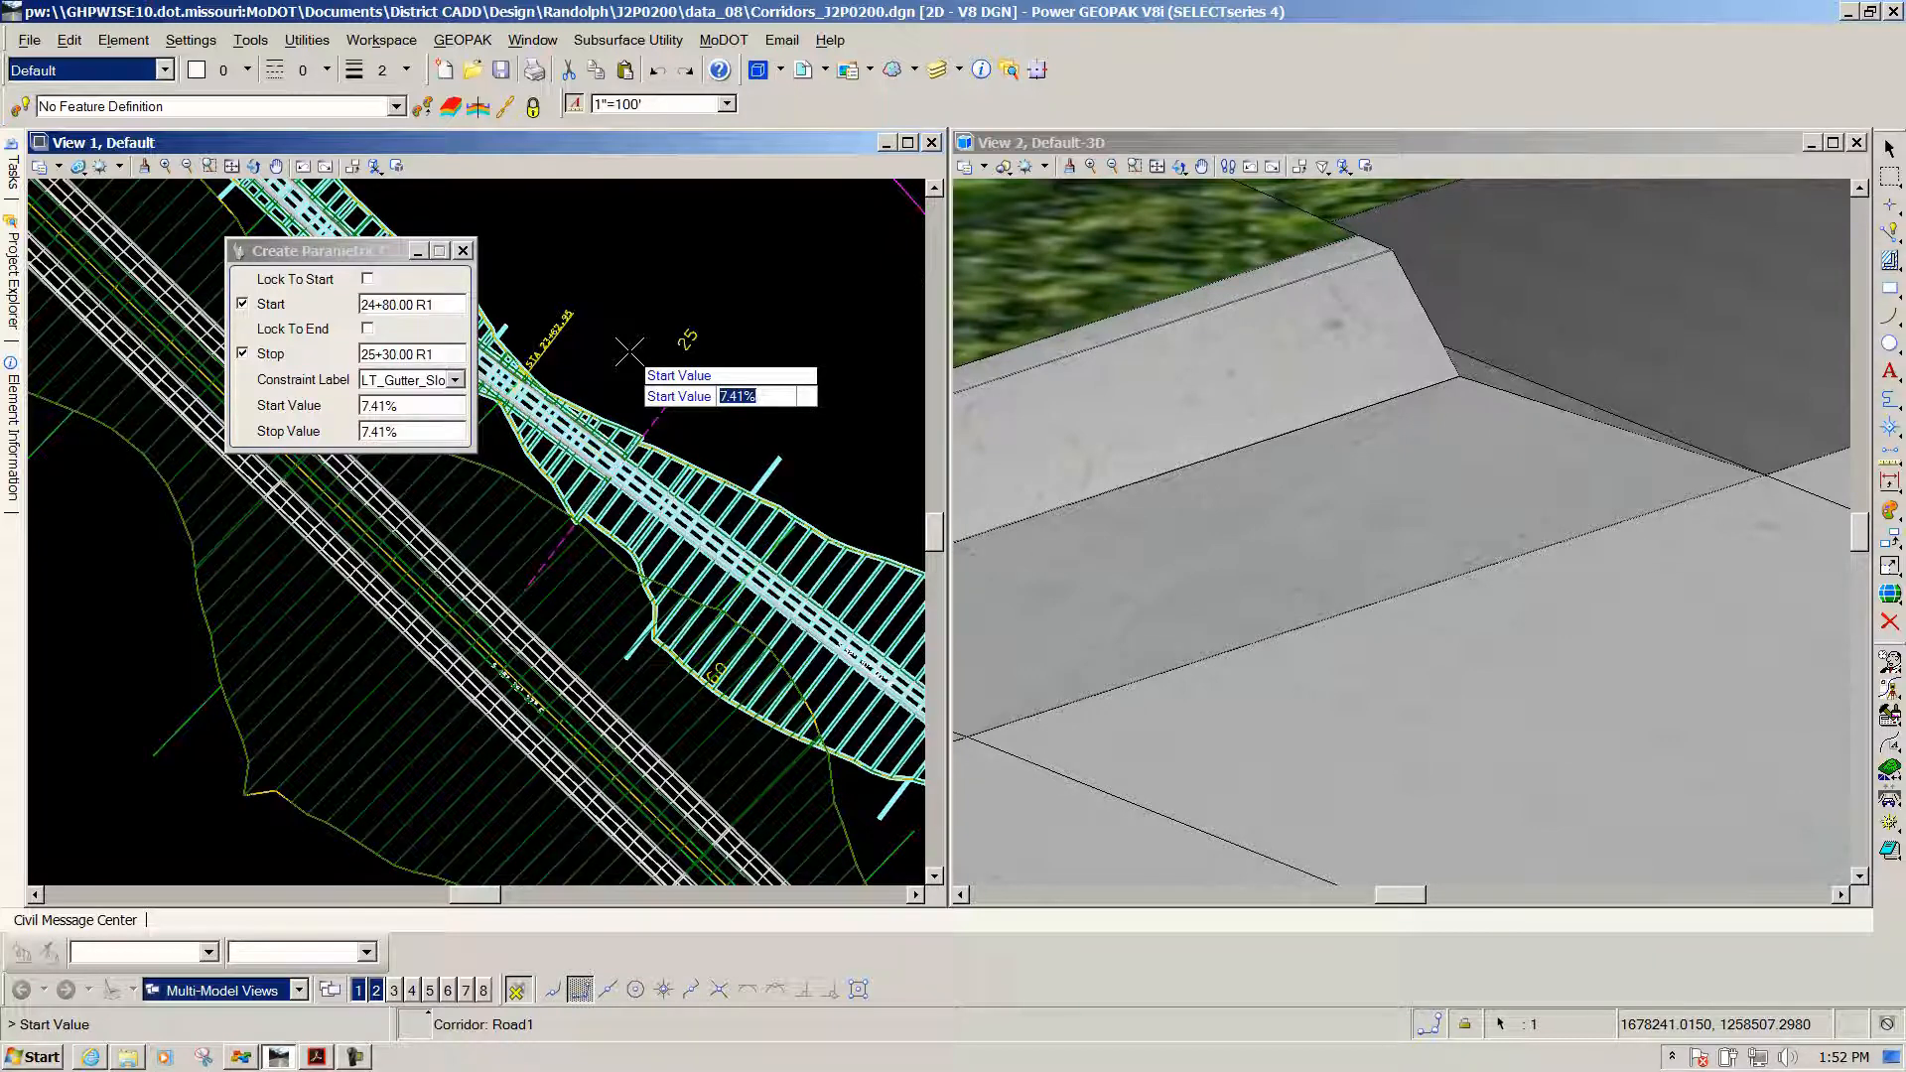
click(629, 350)
text(2)
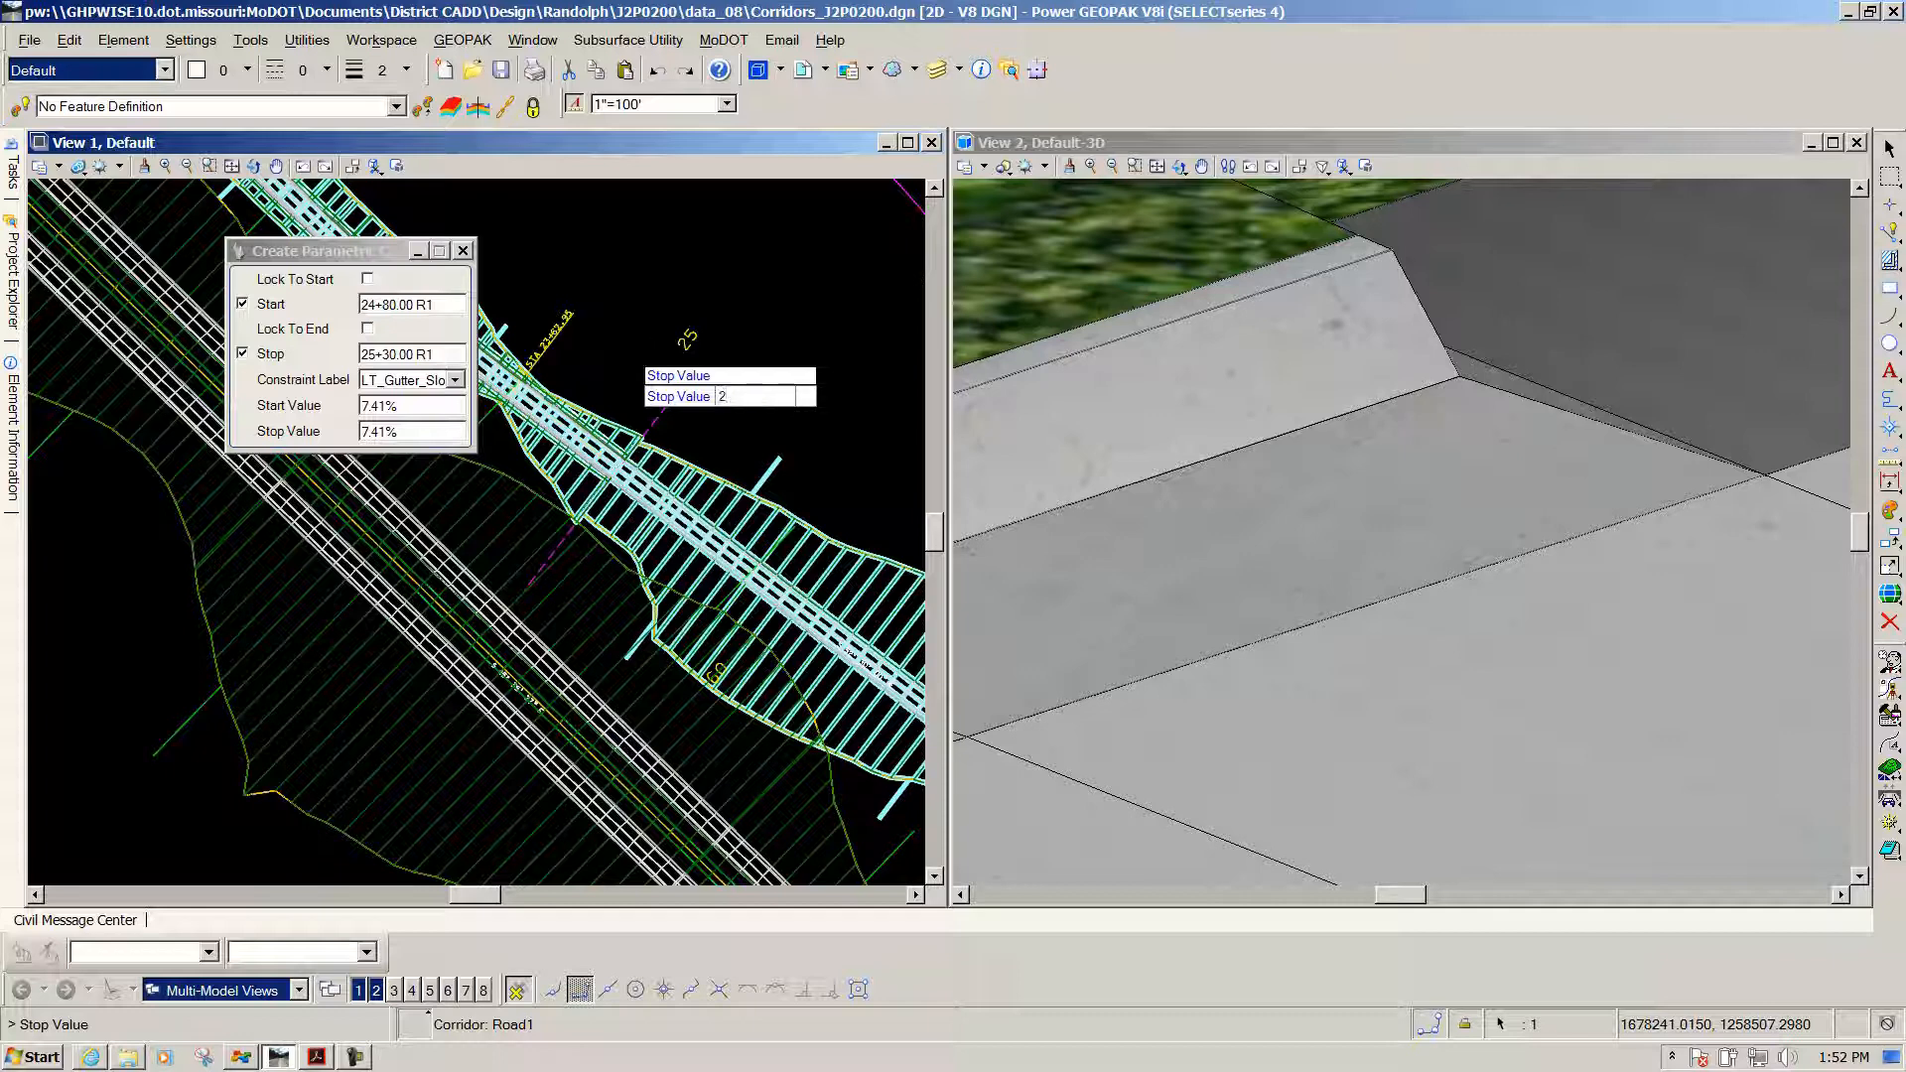
key(Return)
click(629, 351)
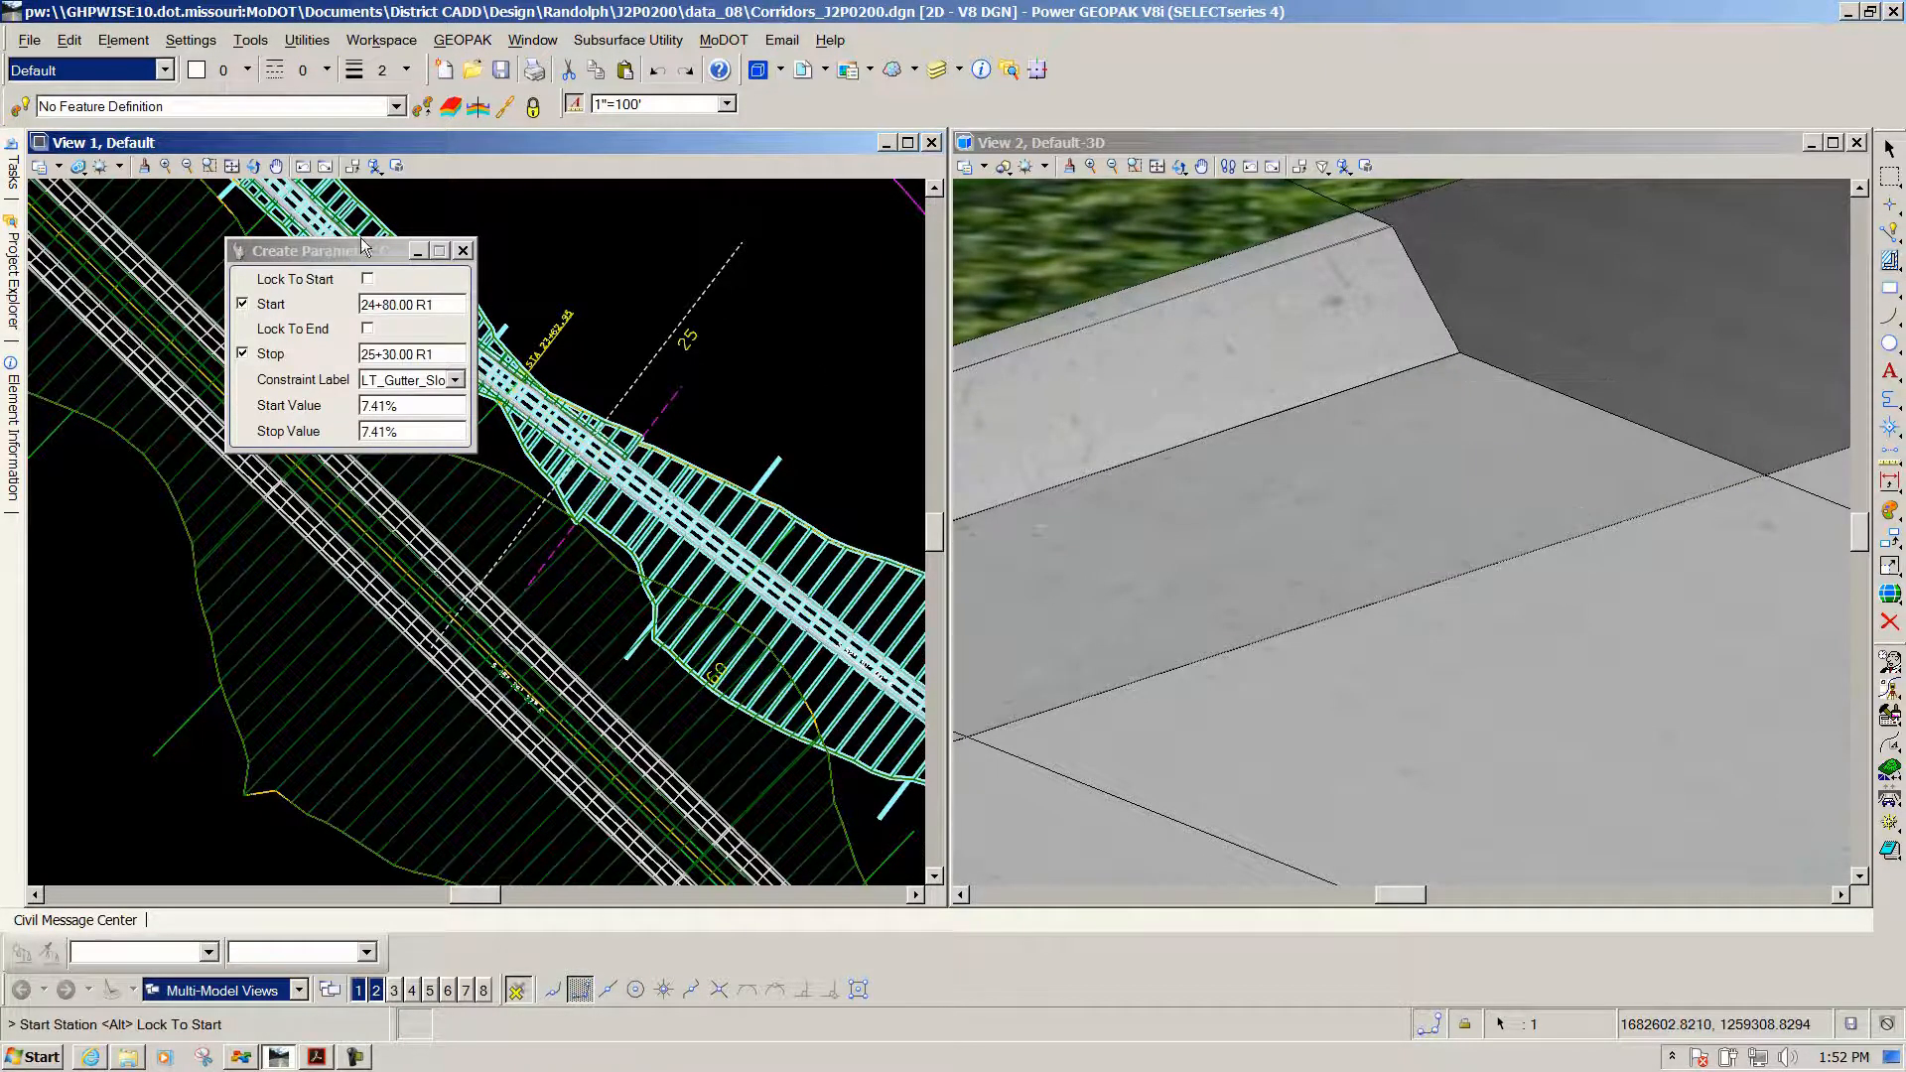
Close the Create Parametric Constraint settings and cancel the next station prompt
click(463, 251)
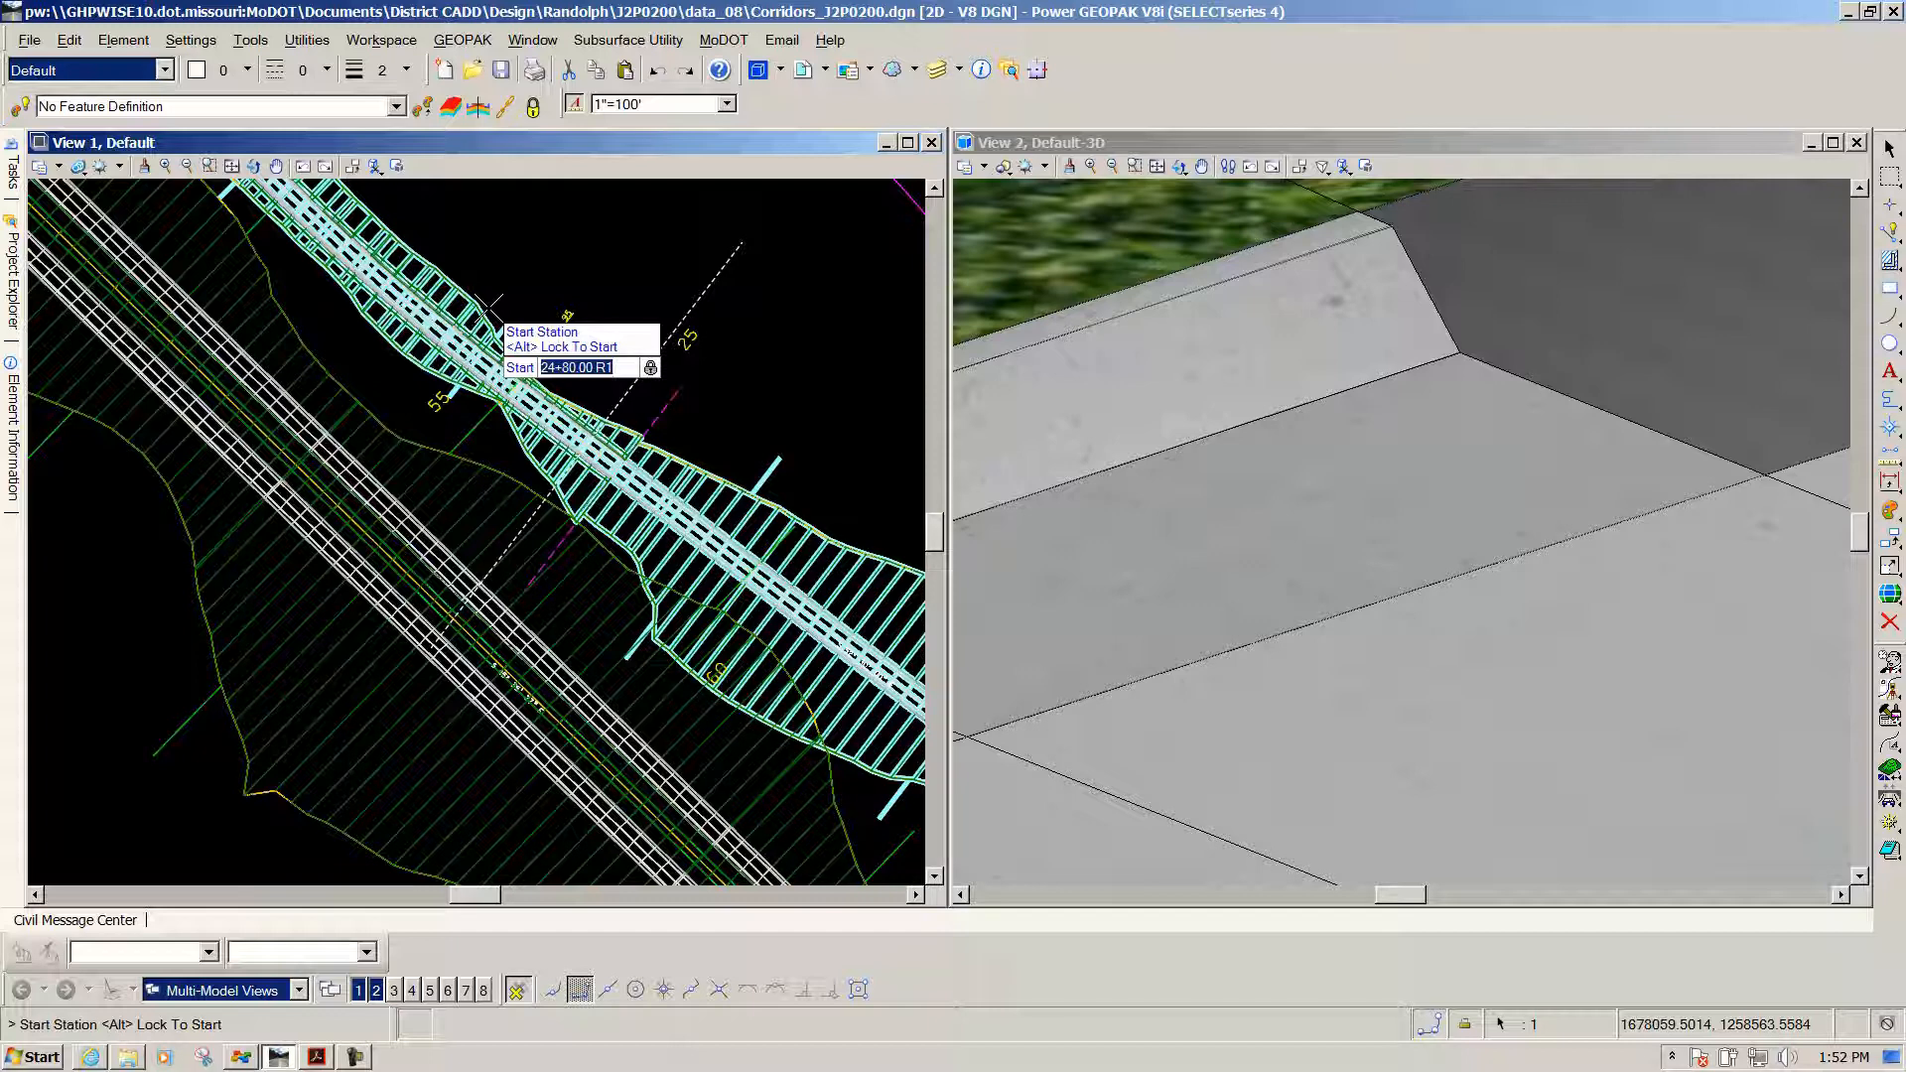
key(Escape)
Select the template drop ending at 25+30.00 R1 and open it in the template editor
click(553, 552)
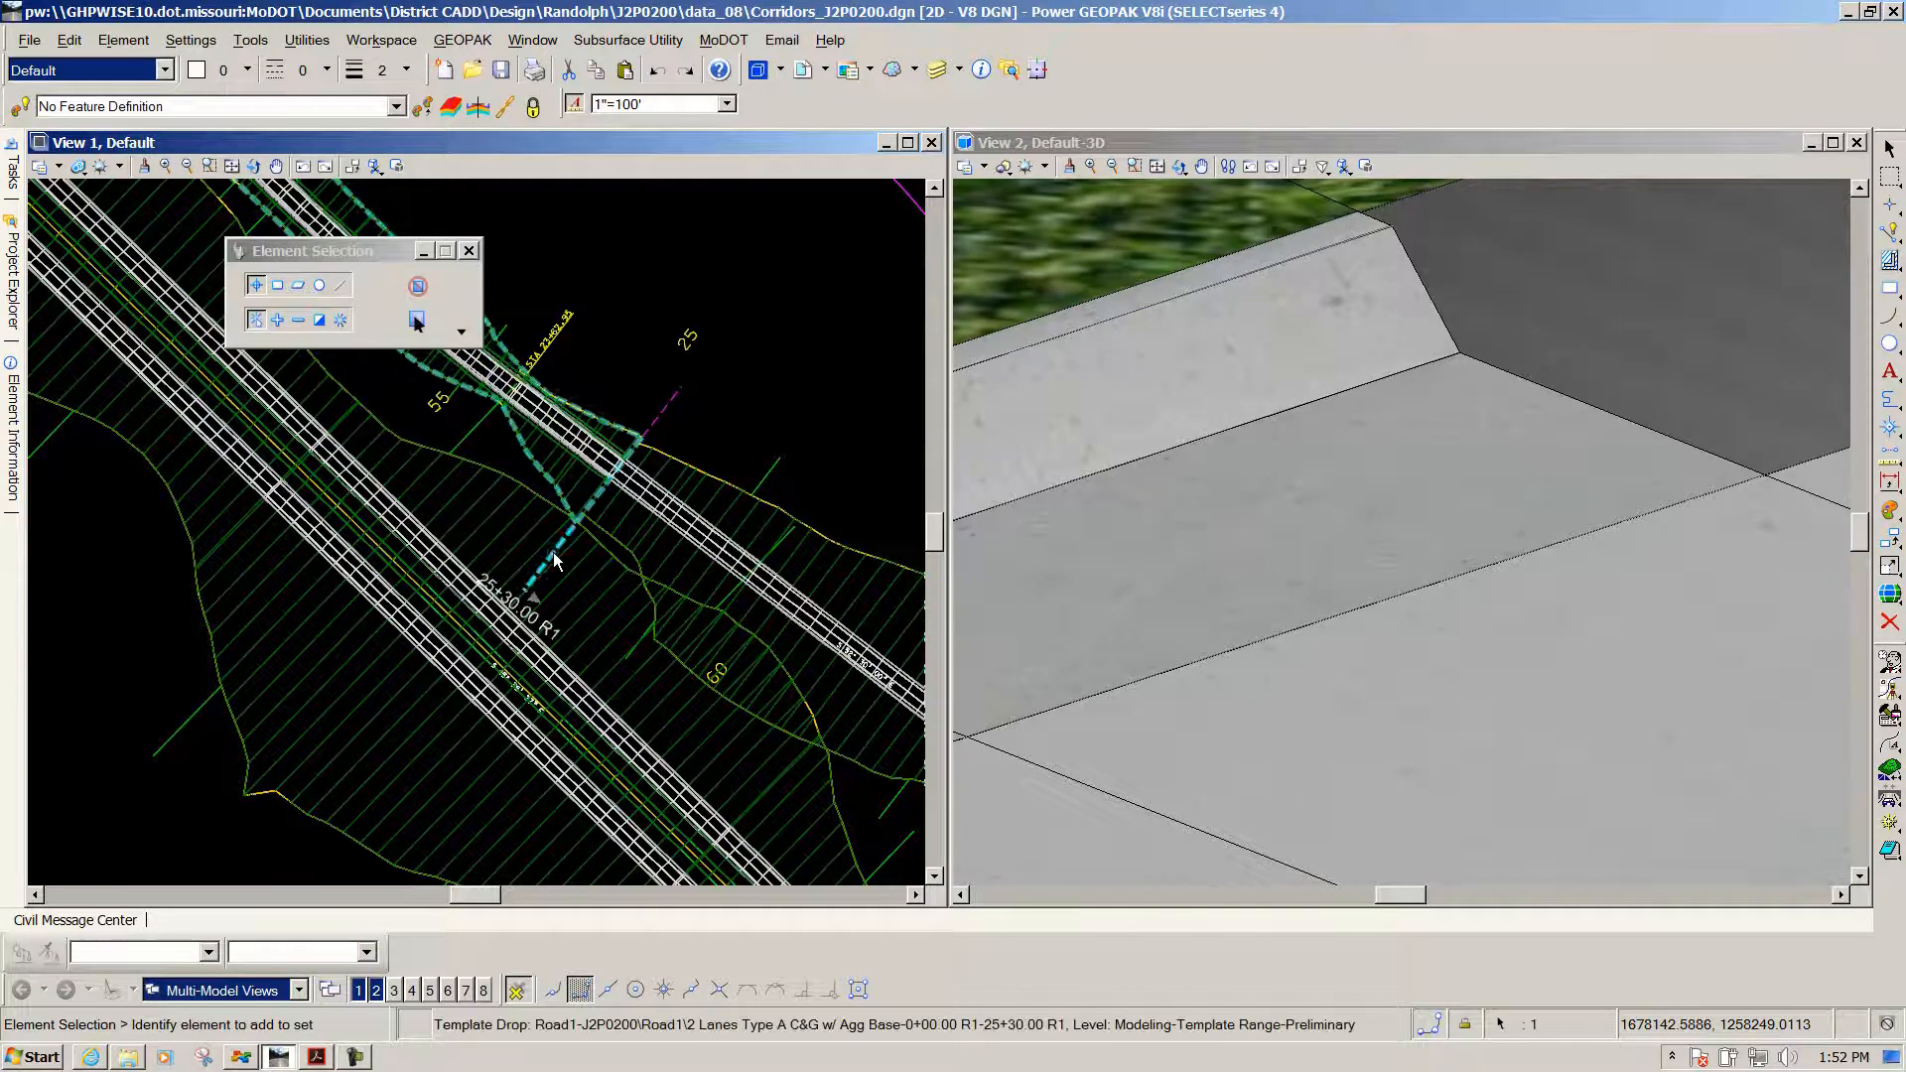
mouse_move(553, 559)
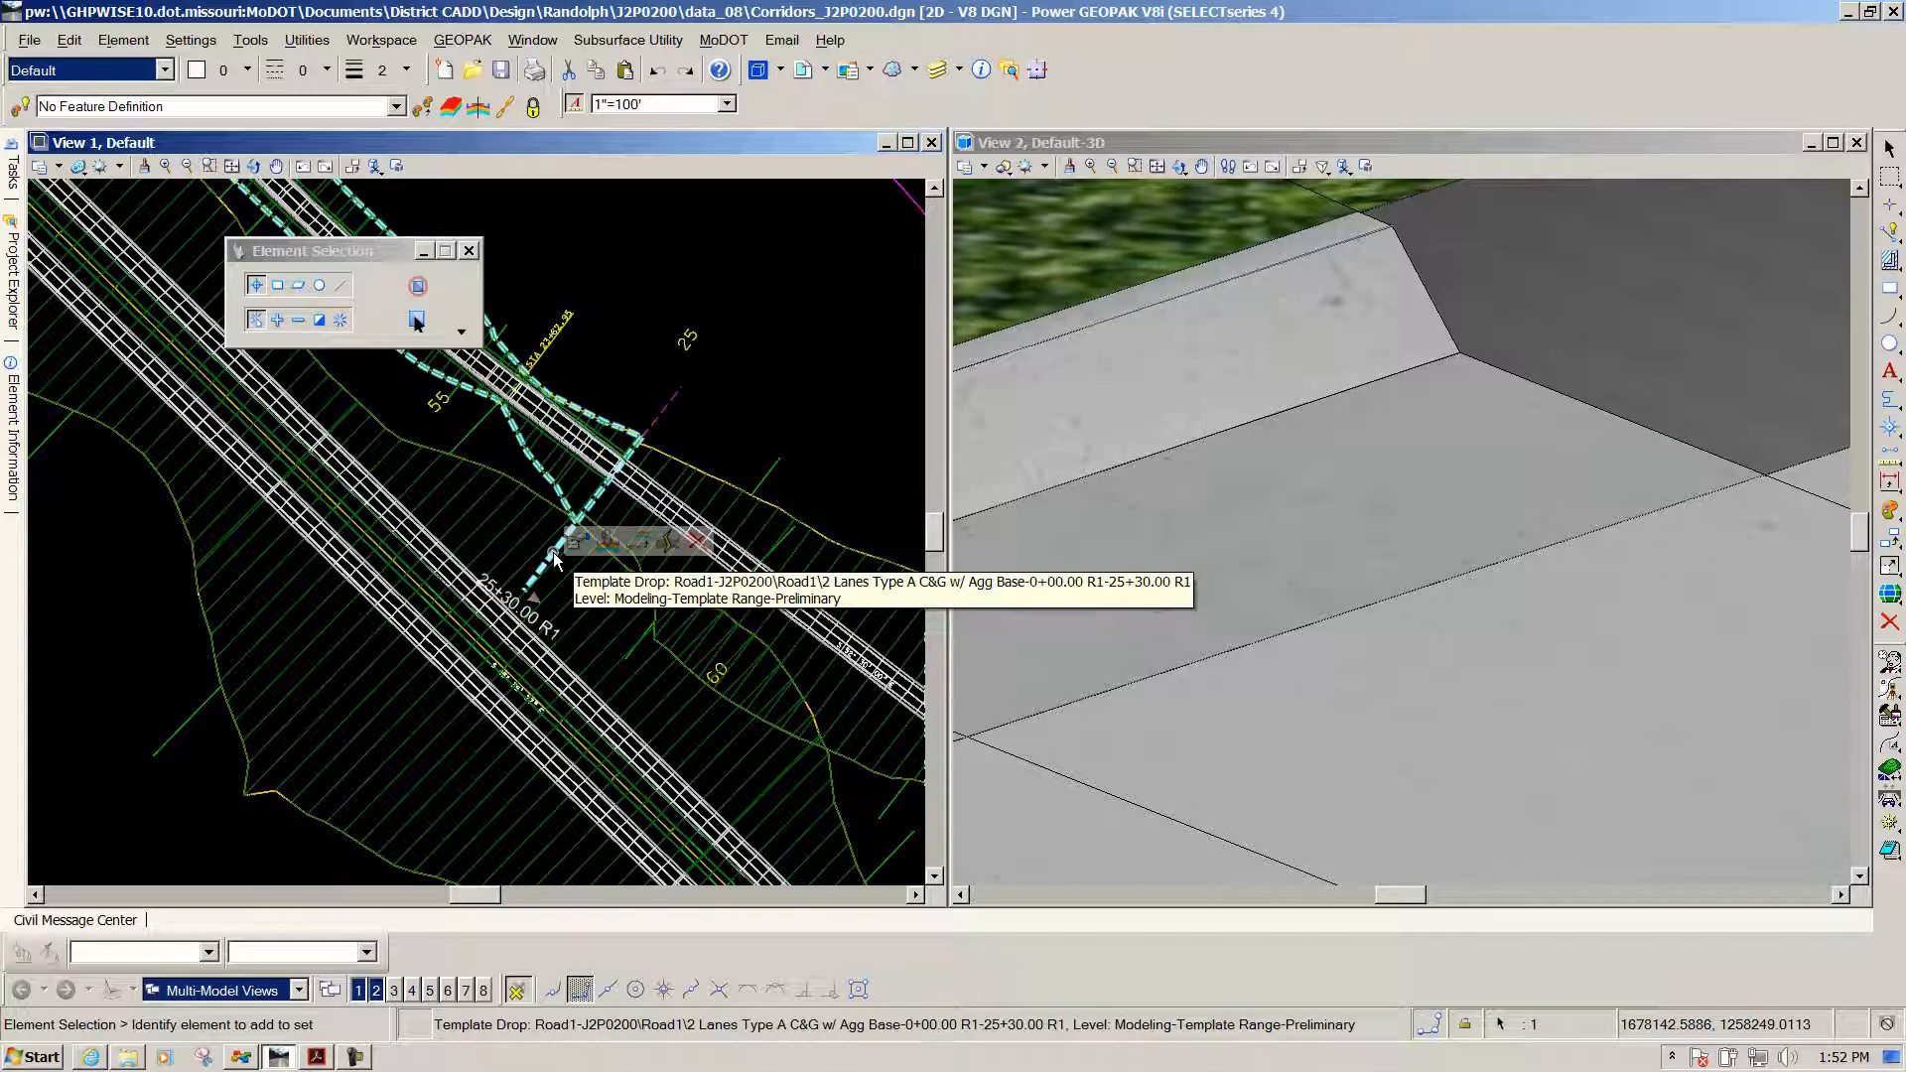
click(617, 544)
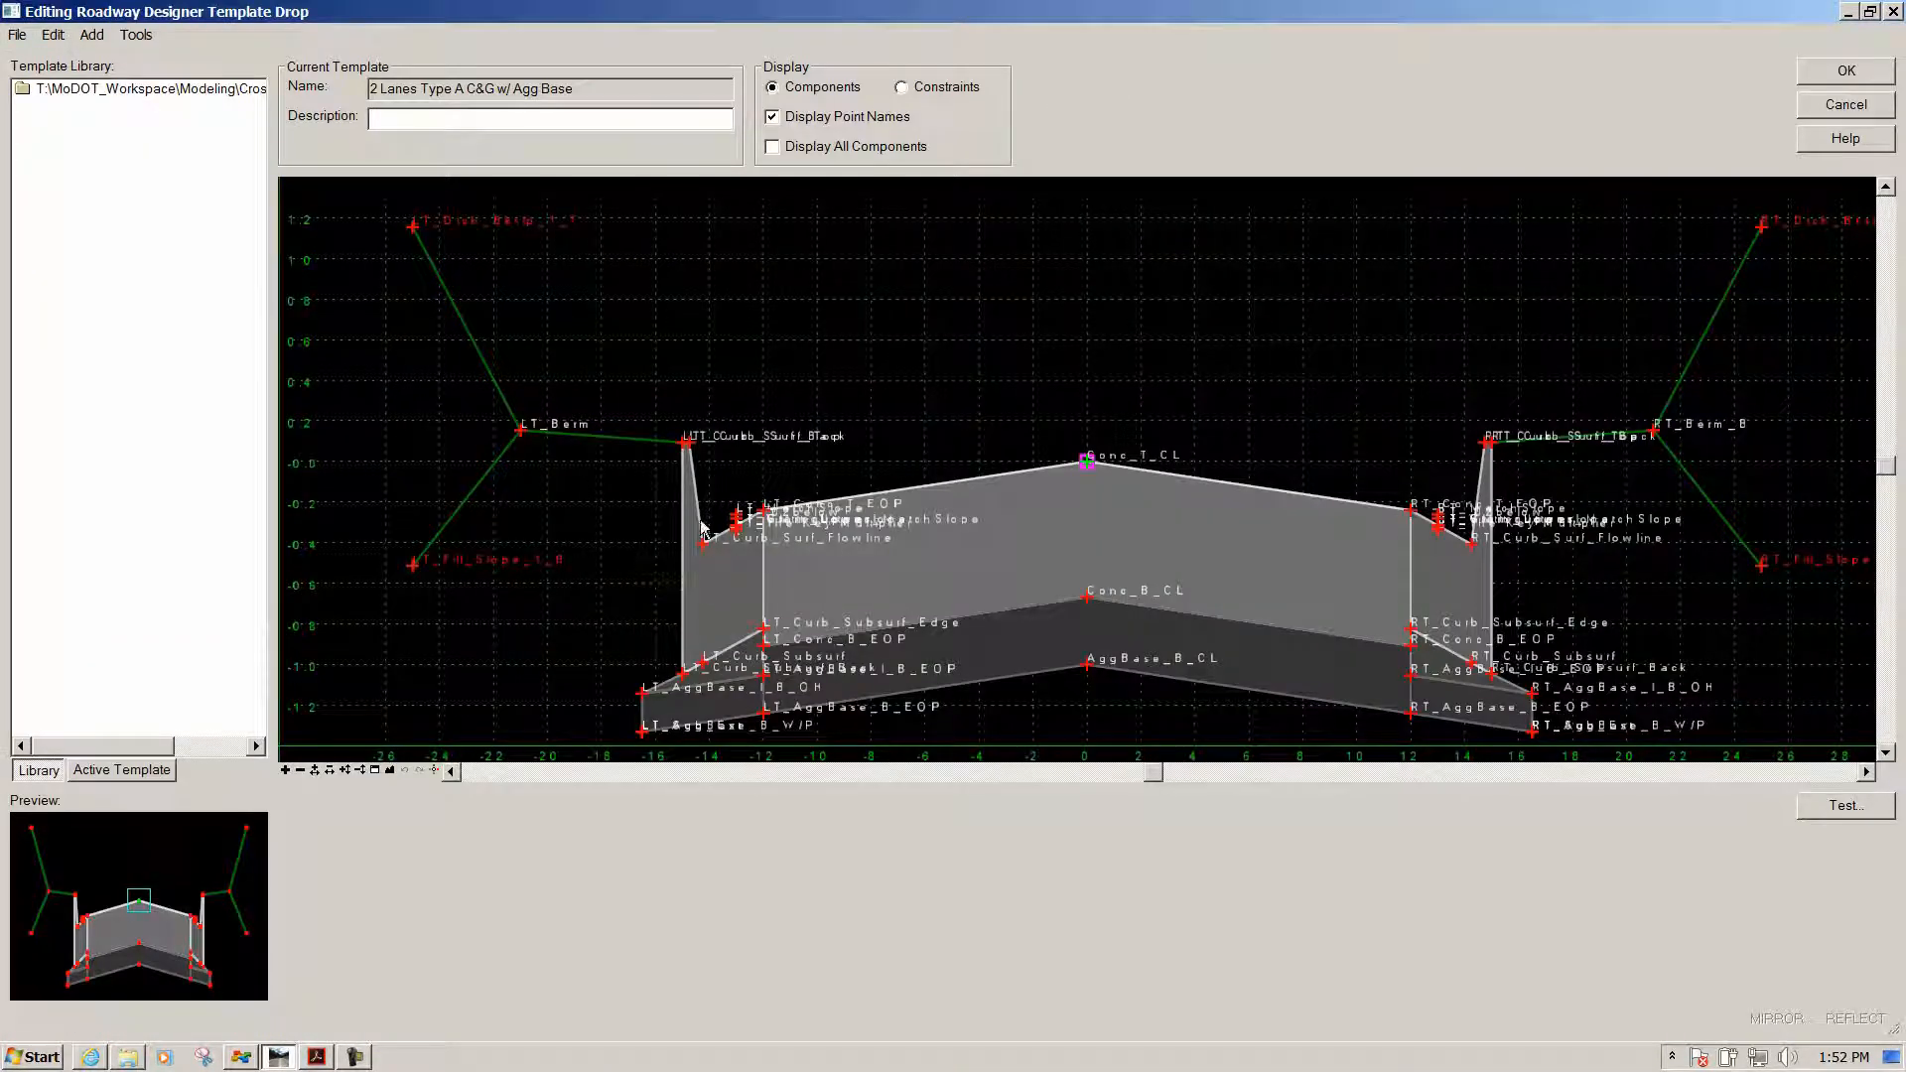
scroll(705, 546, up, 2)
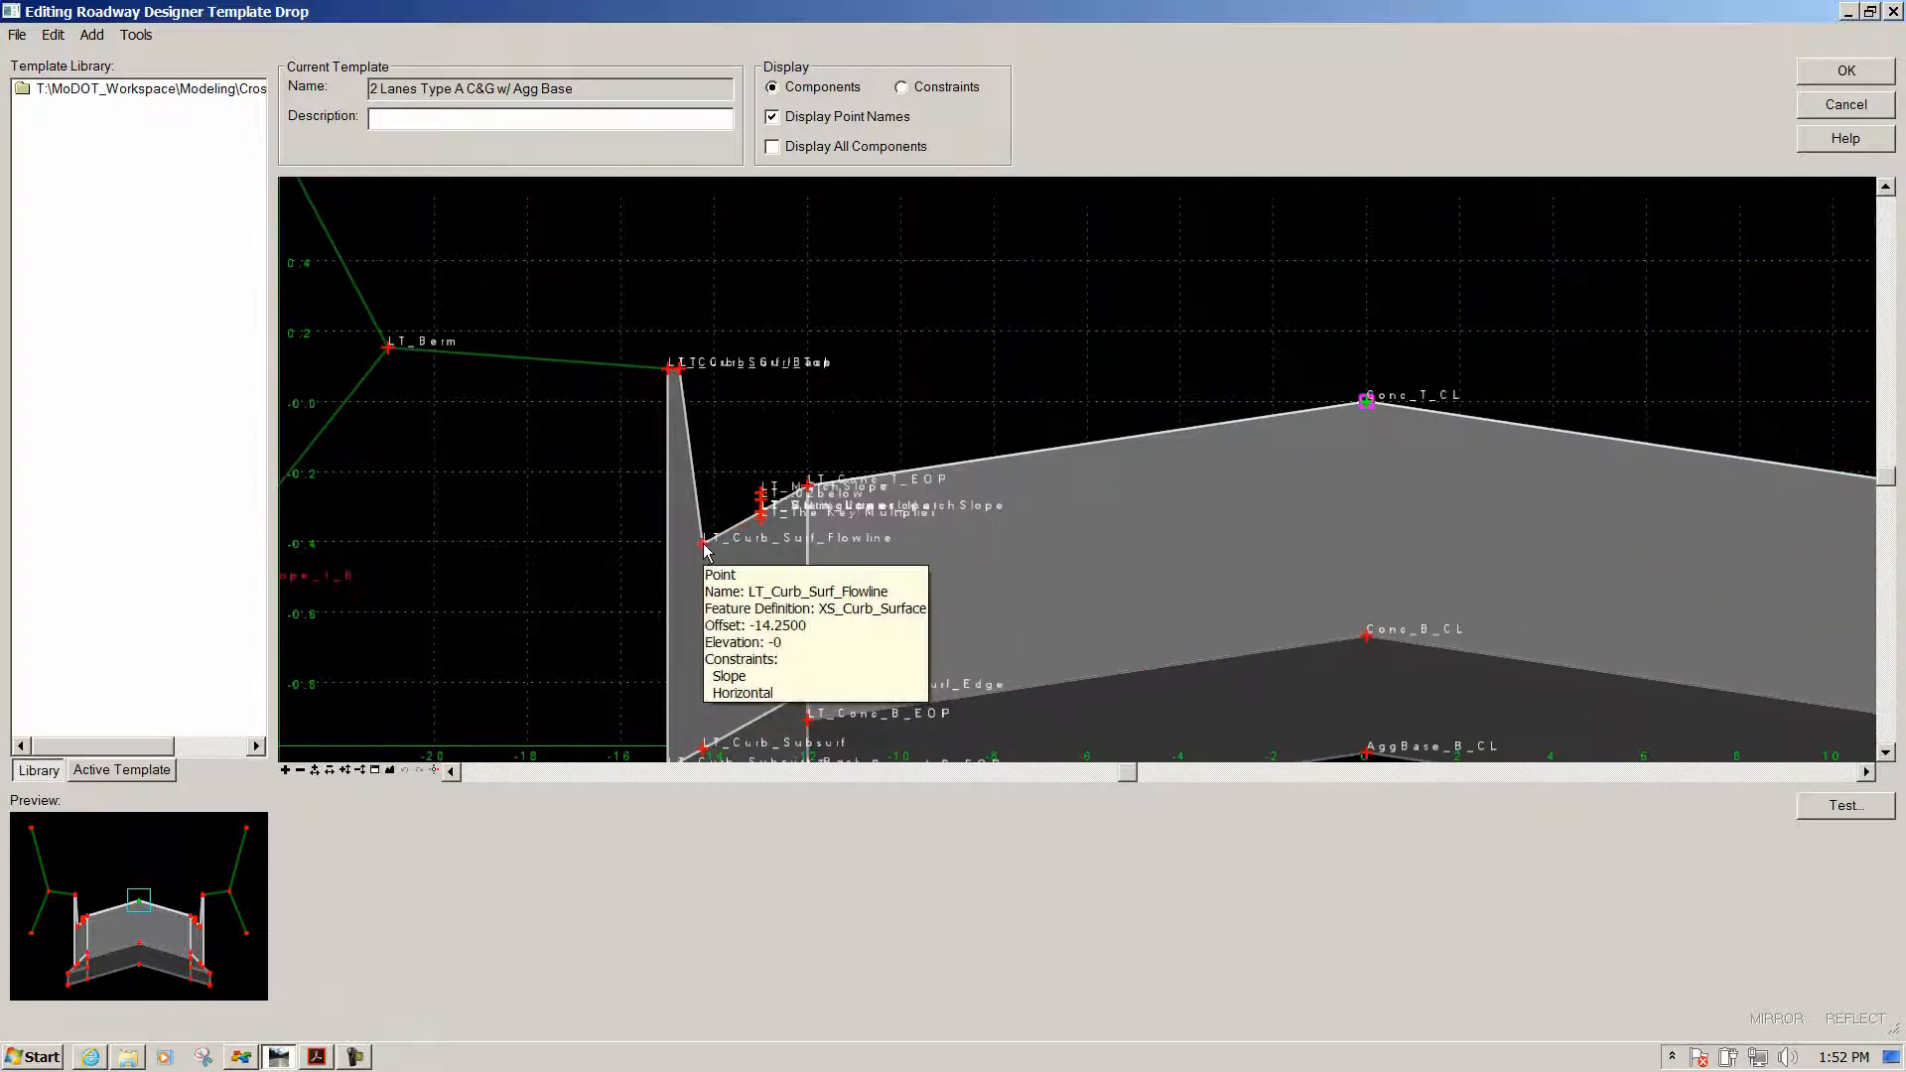
scroll(704, 546, up, 2)
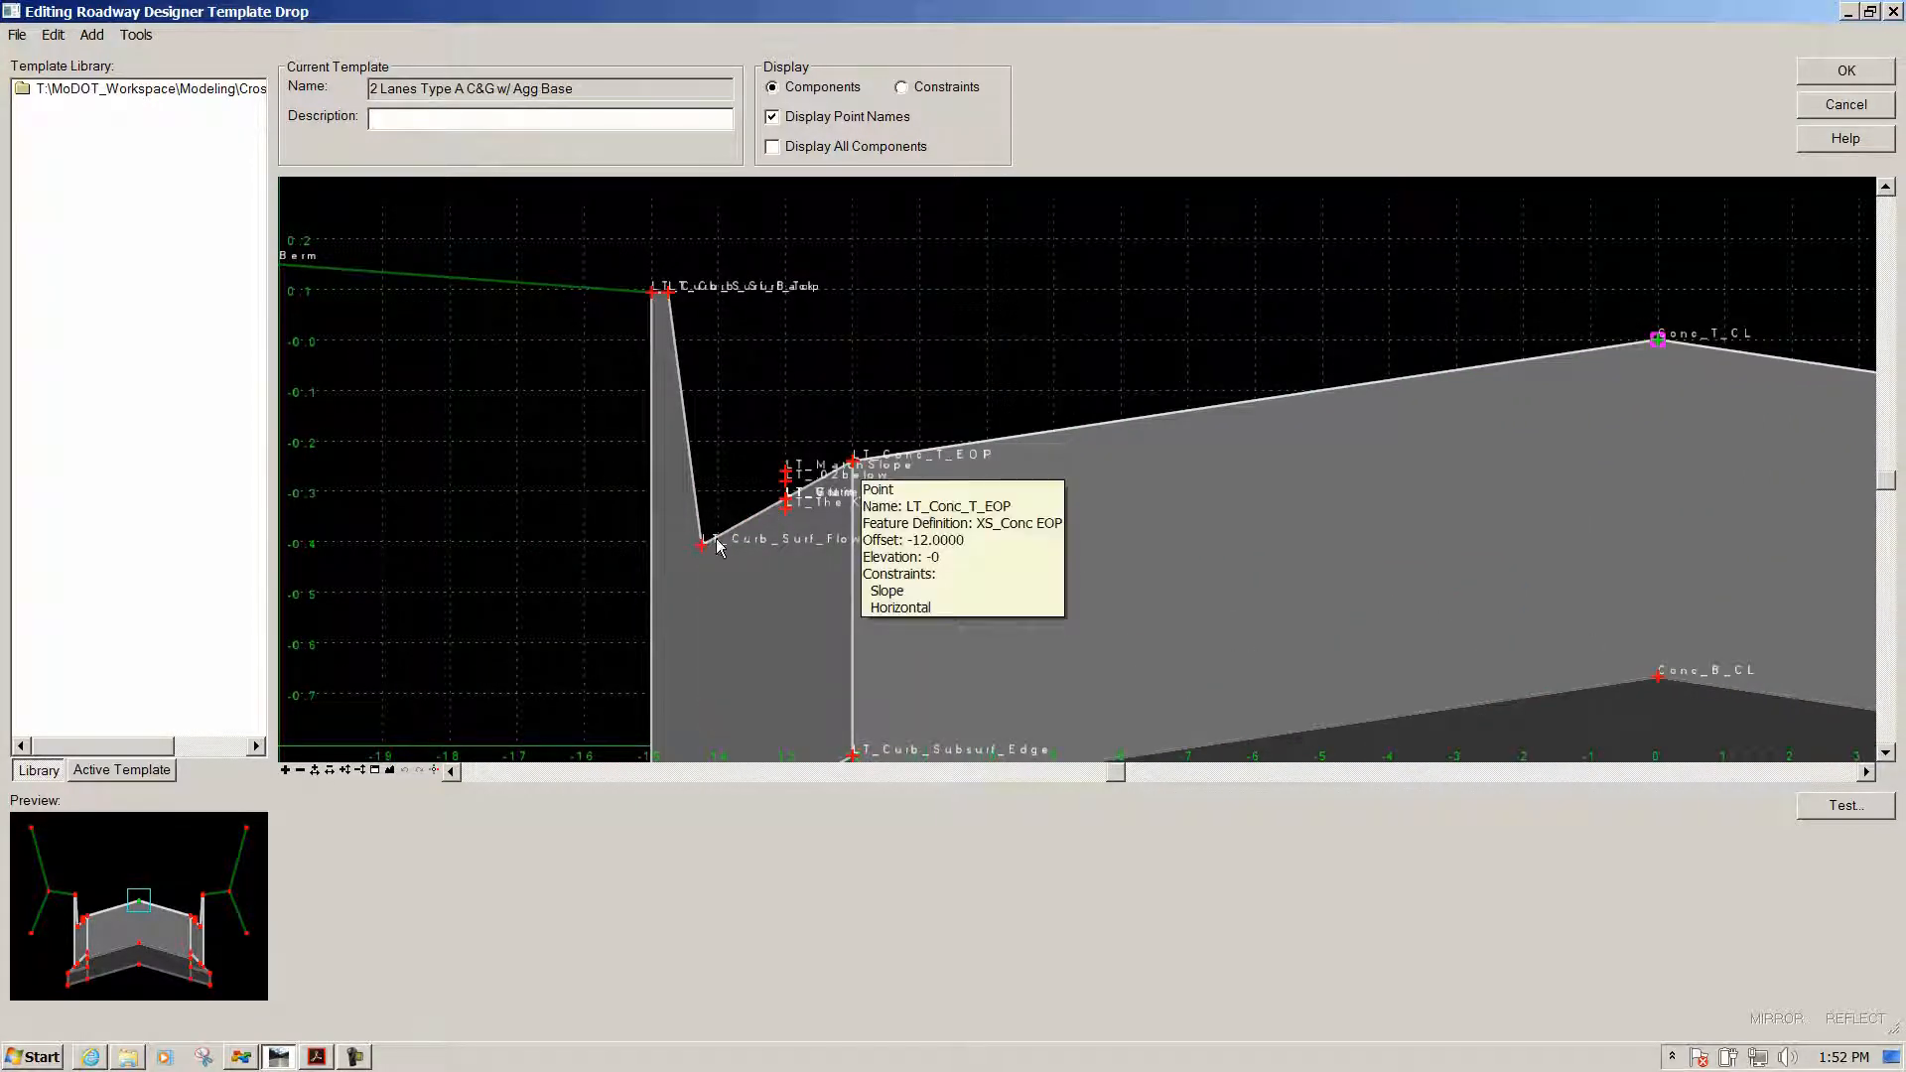
Label LT_Curb_Surf_Flowline's horizontal constraint LT_Gutter_Width, apply it, and accept the template edit
double_click(701, 545)
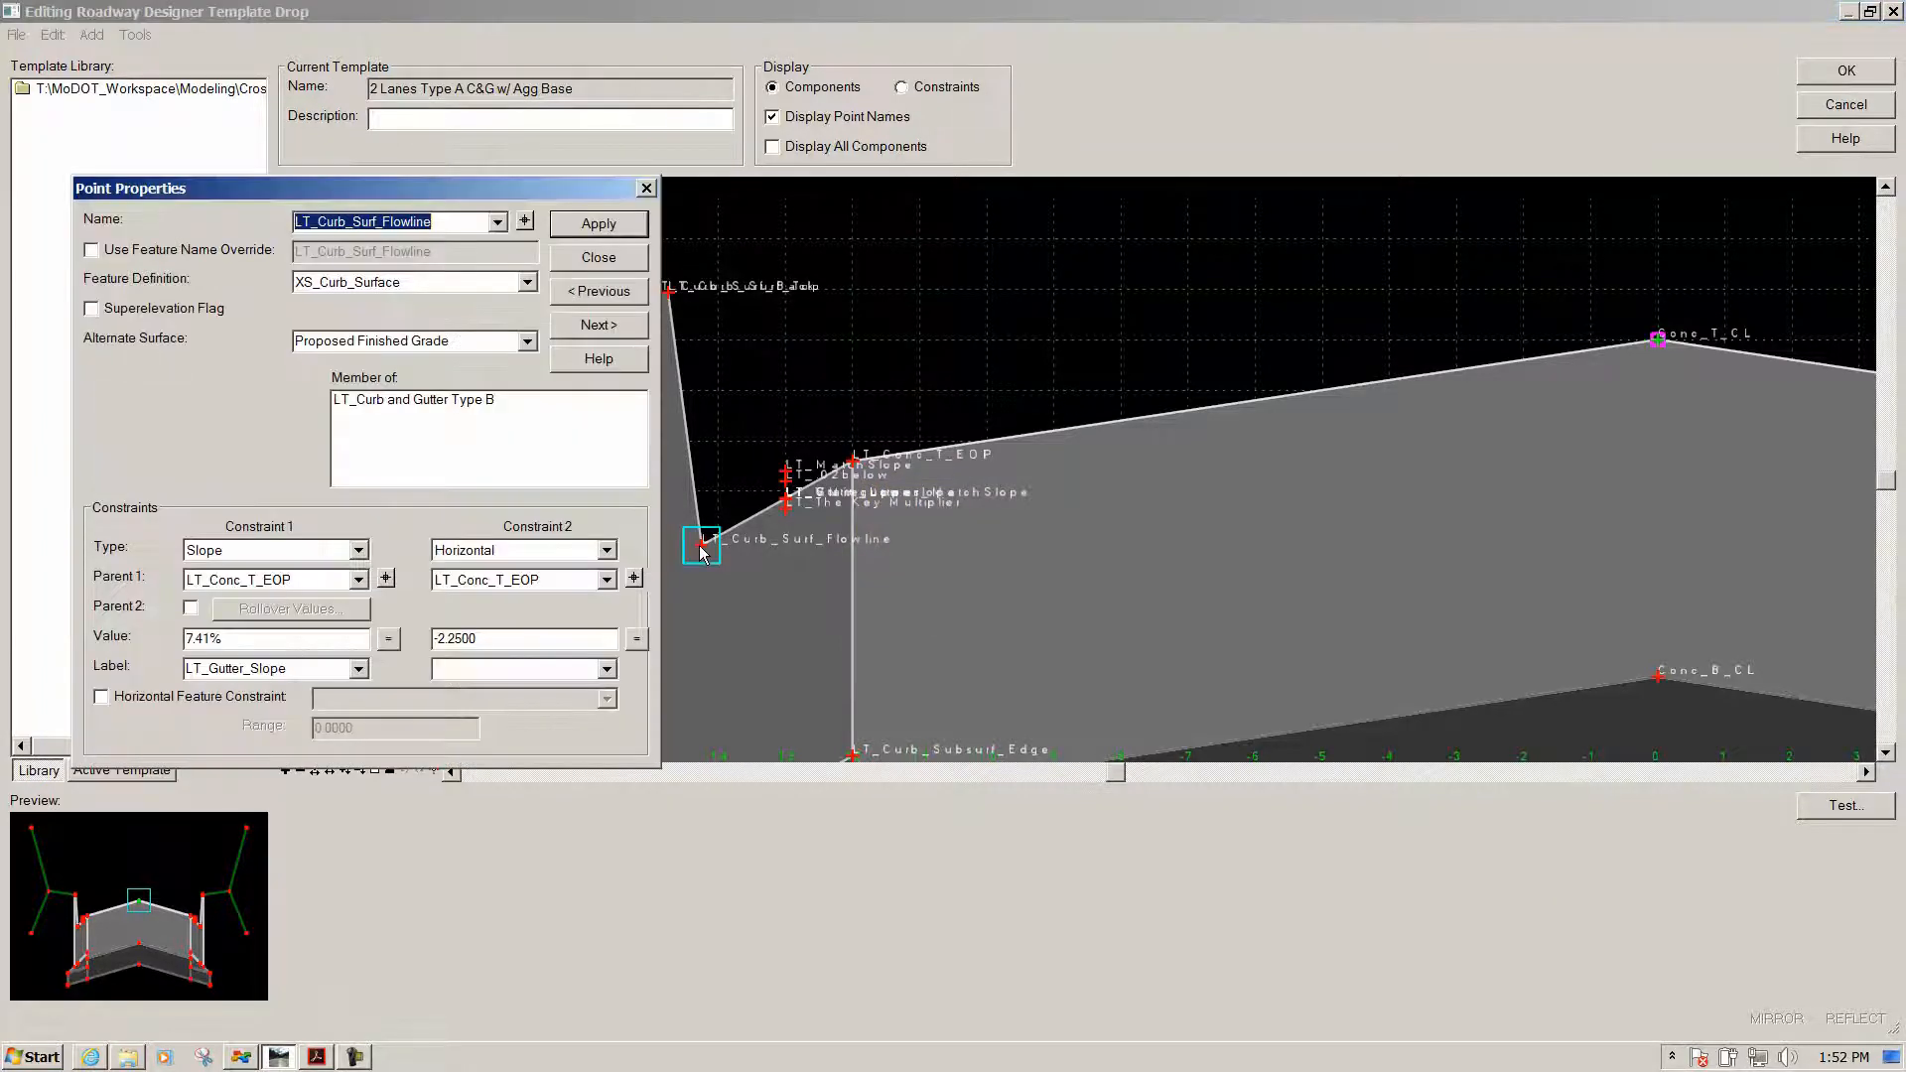
click(451, 668)
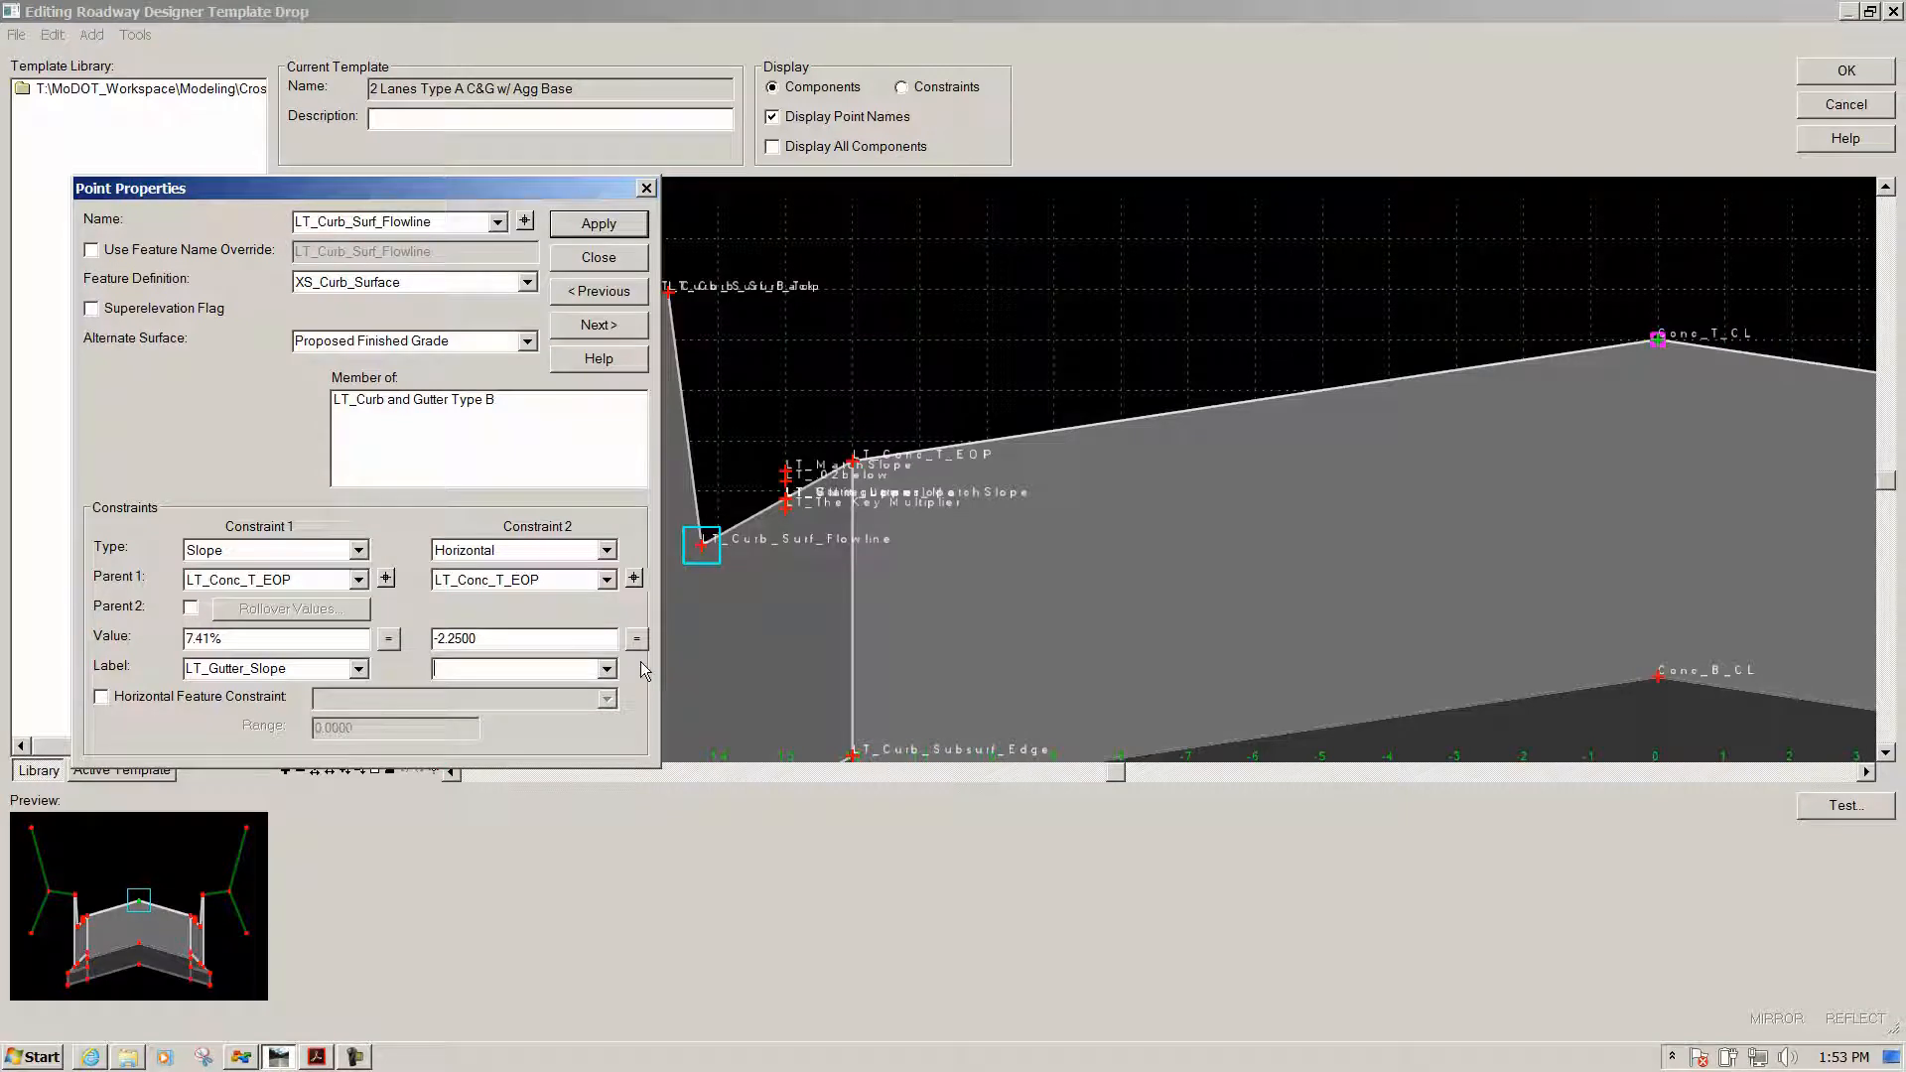
text(LT_Gutter_Width)
click(599, 227)
click(598, 260)
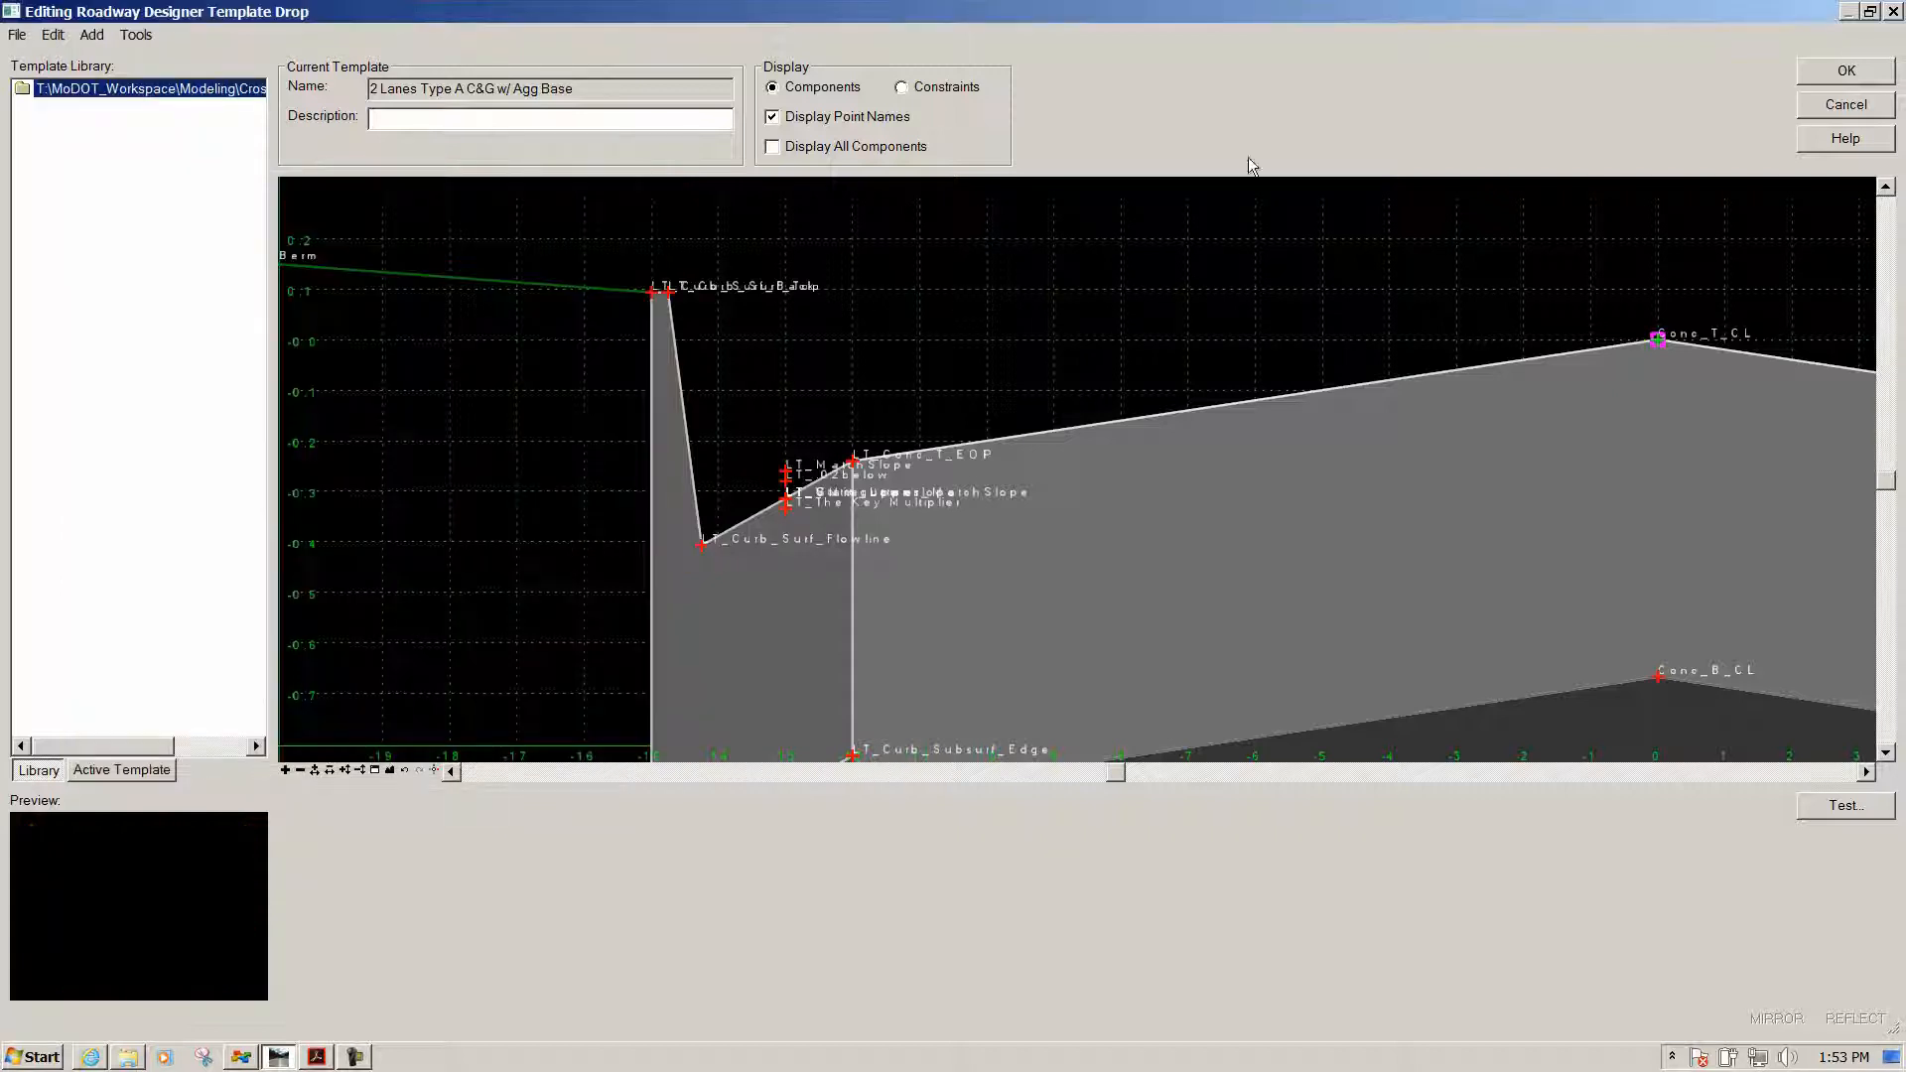
click(1849, 75)
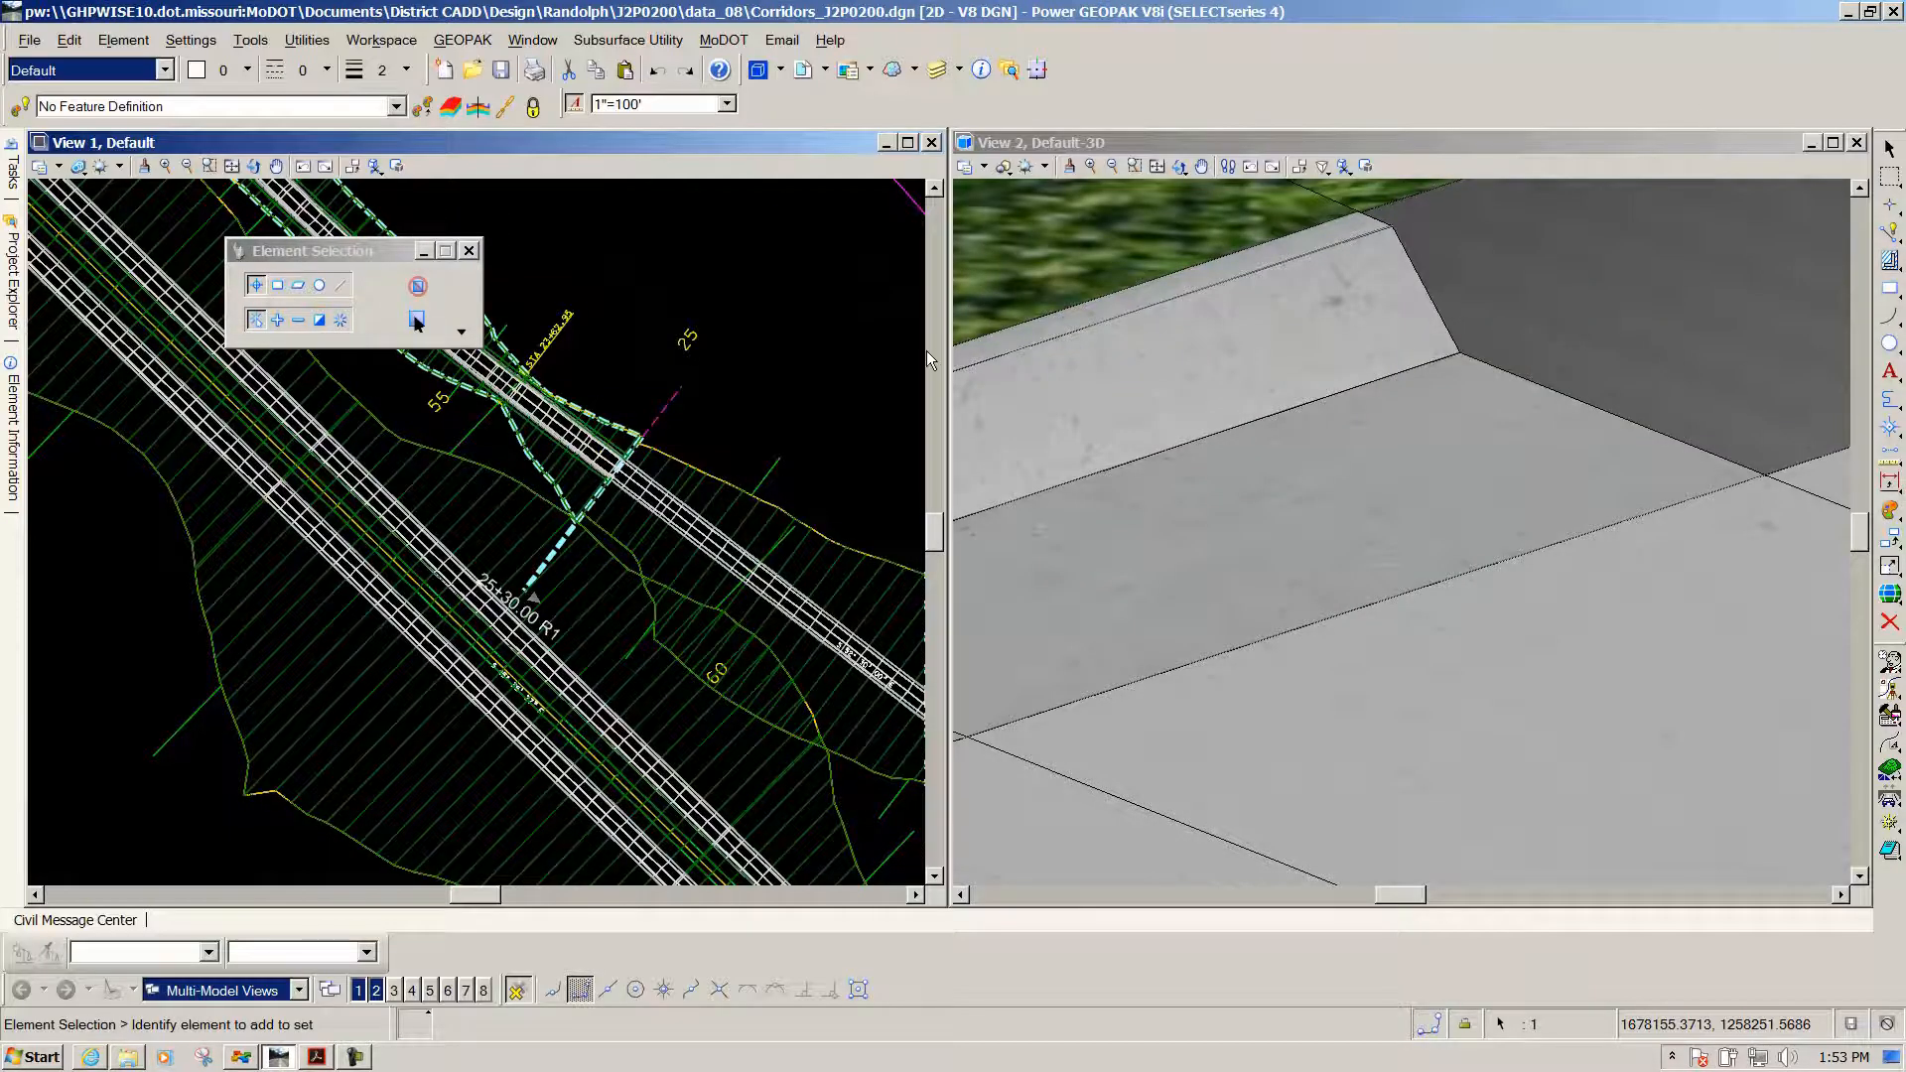
Clear the selection, select corridor Road1, and launch Create Parametric Constraint from Creation Tools
click(639, 338)
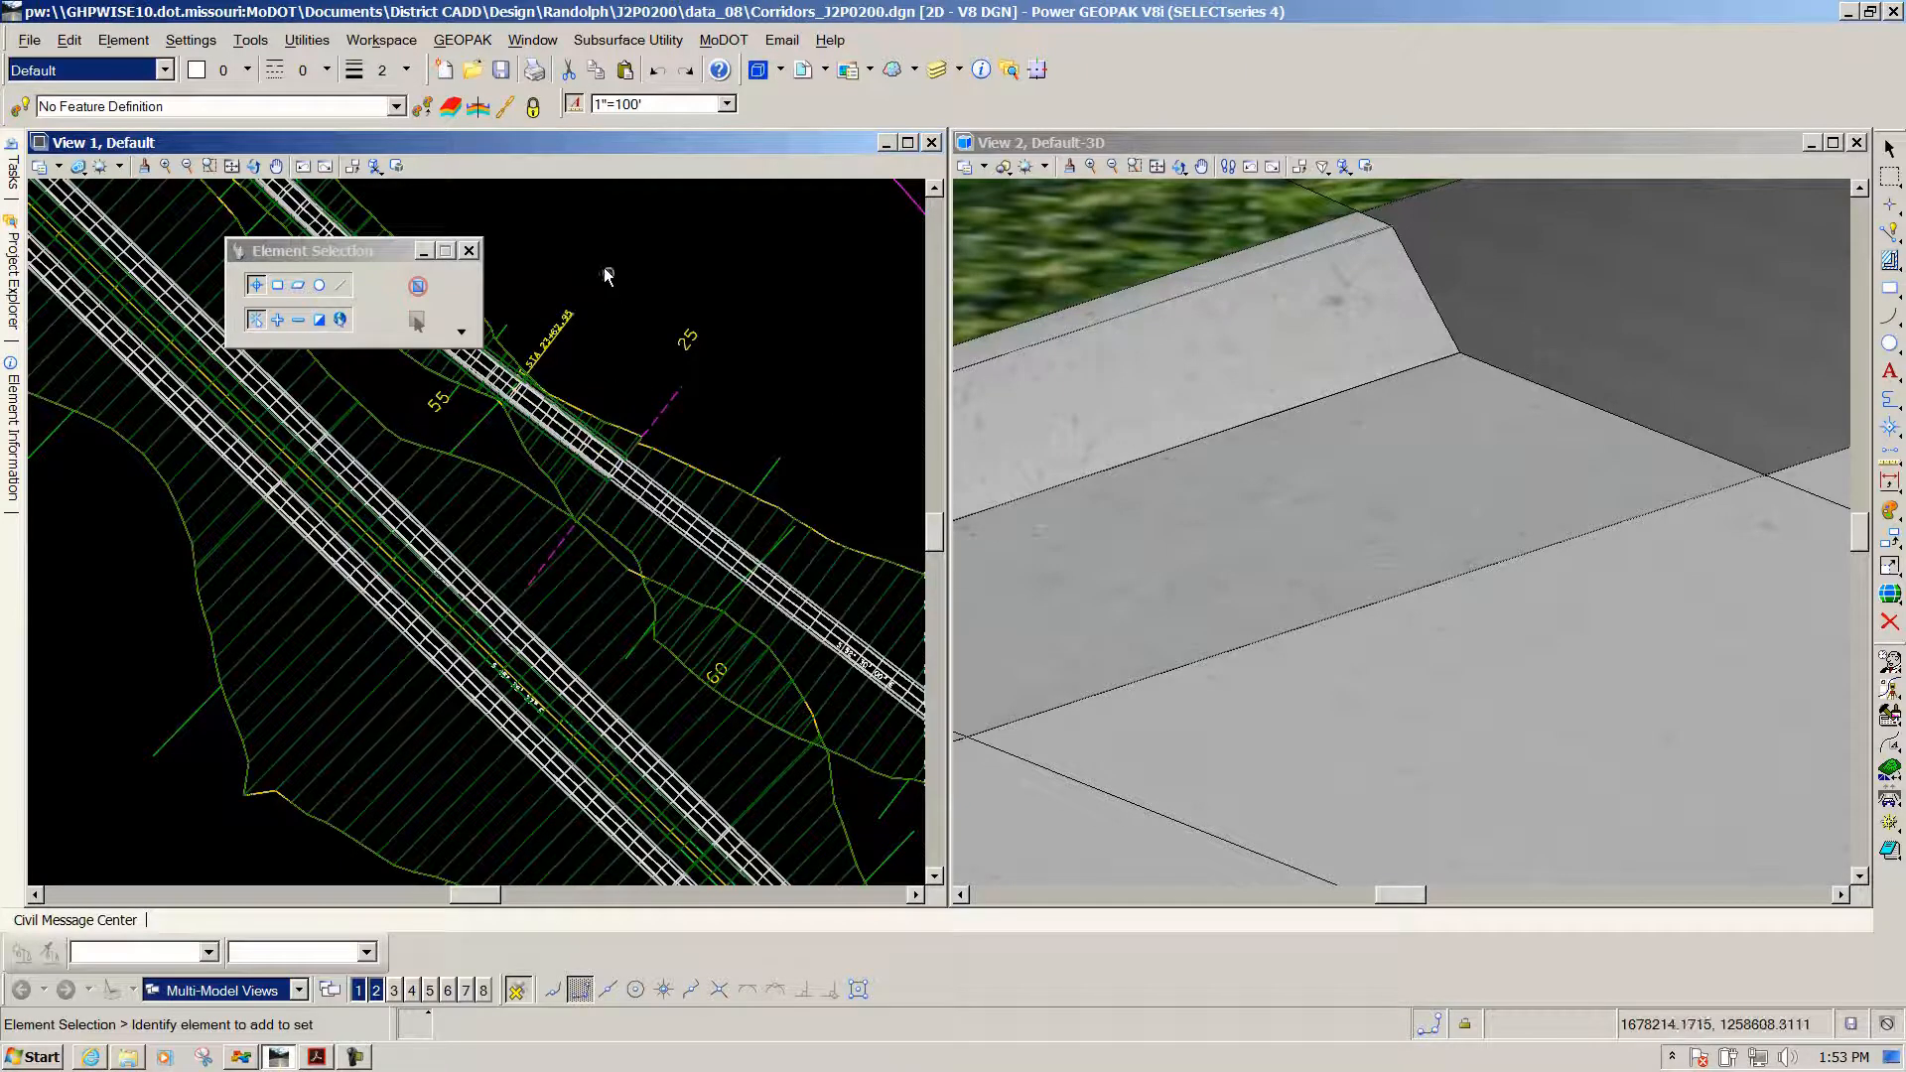
click(778, 460)
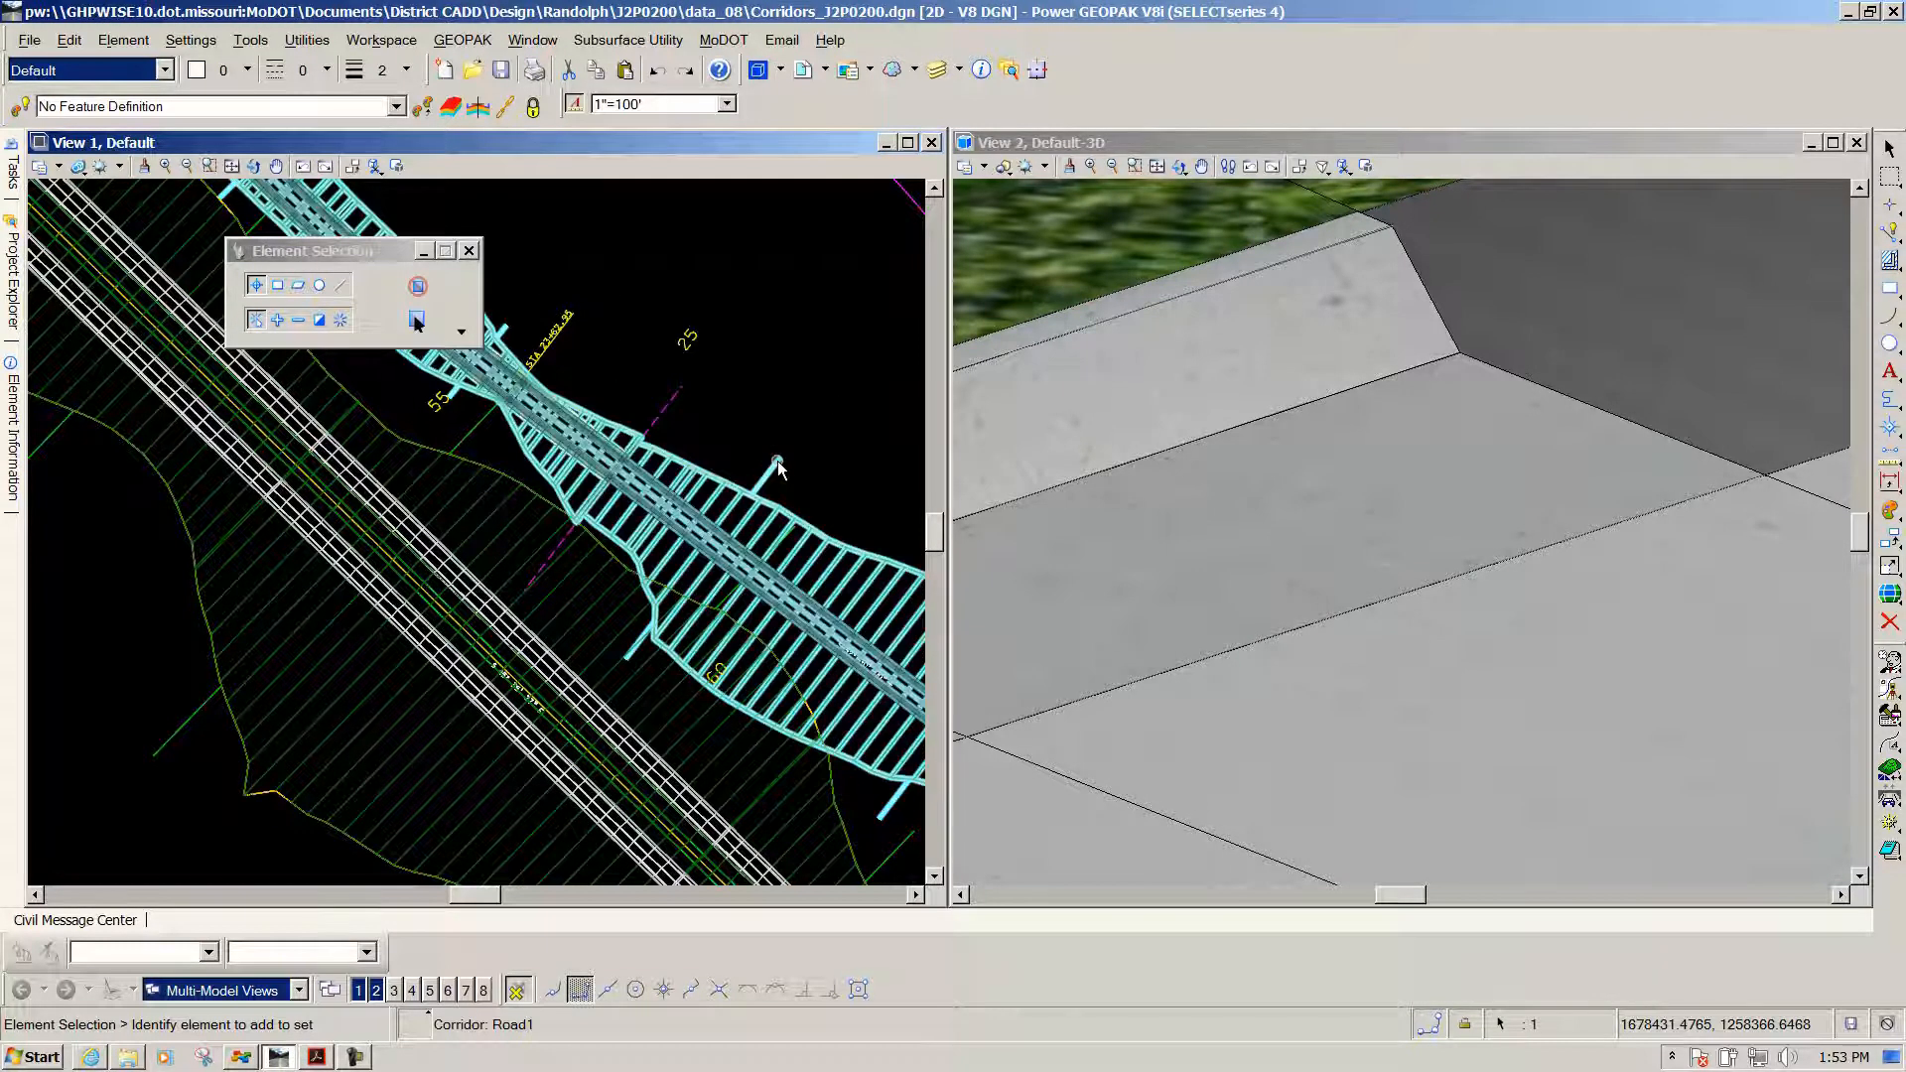
mouse_move(777, 460)
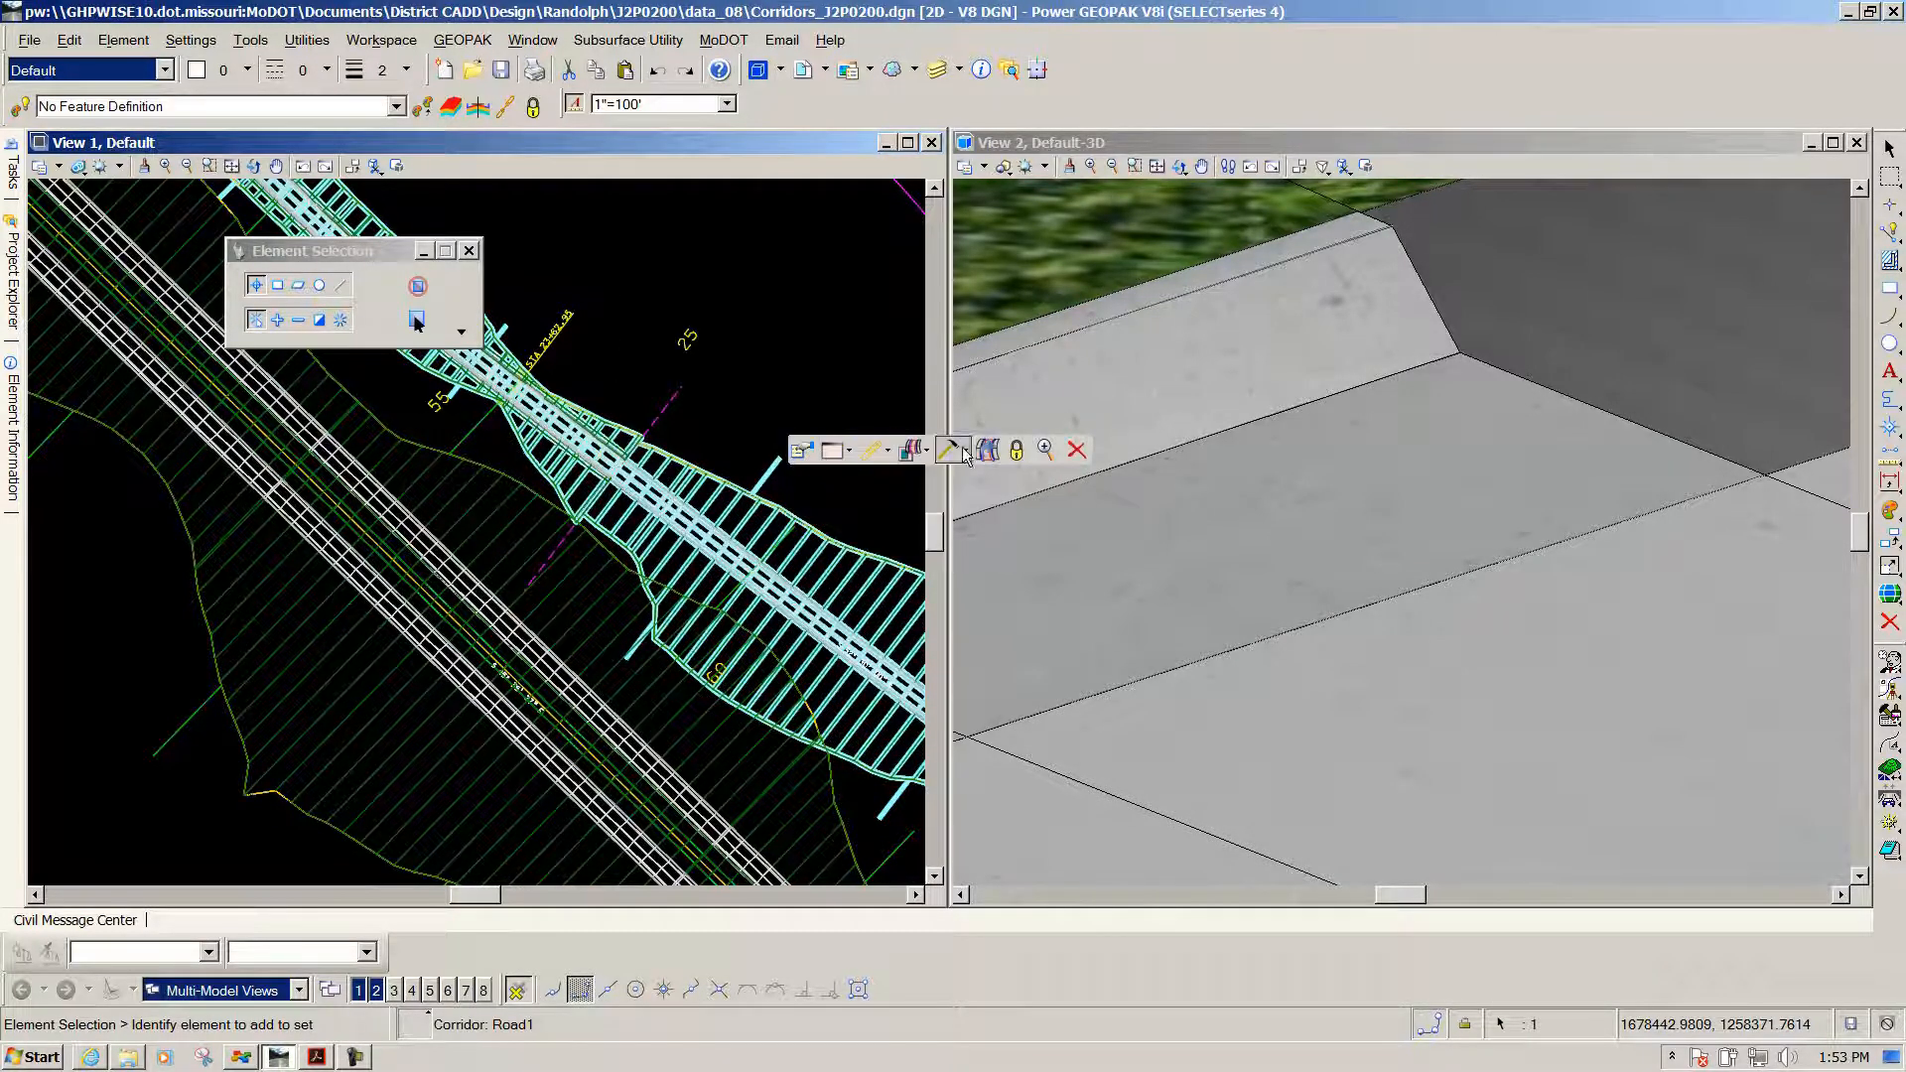
mouse_move(965, 454)
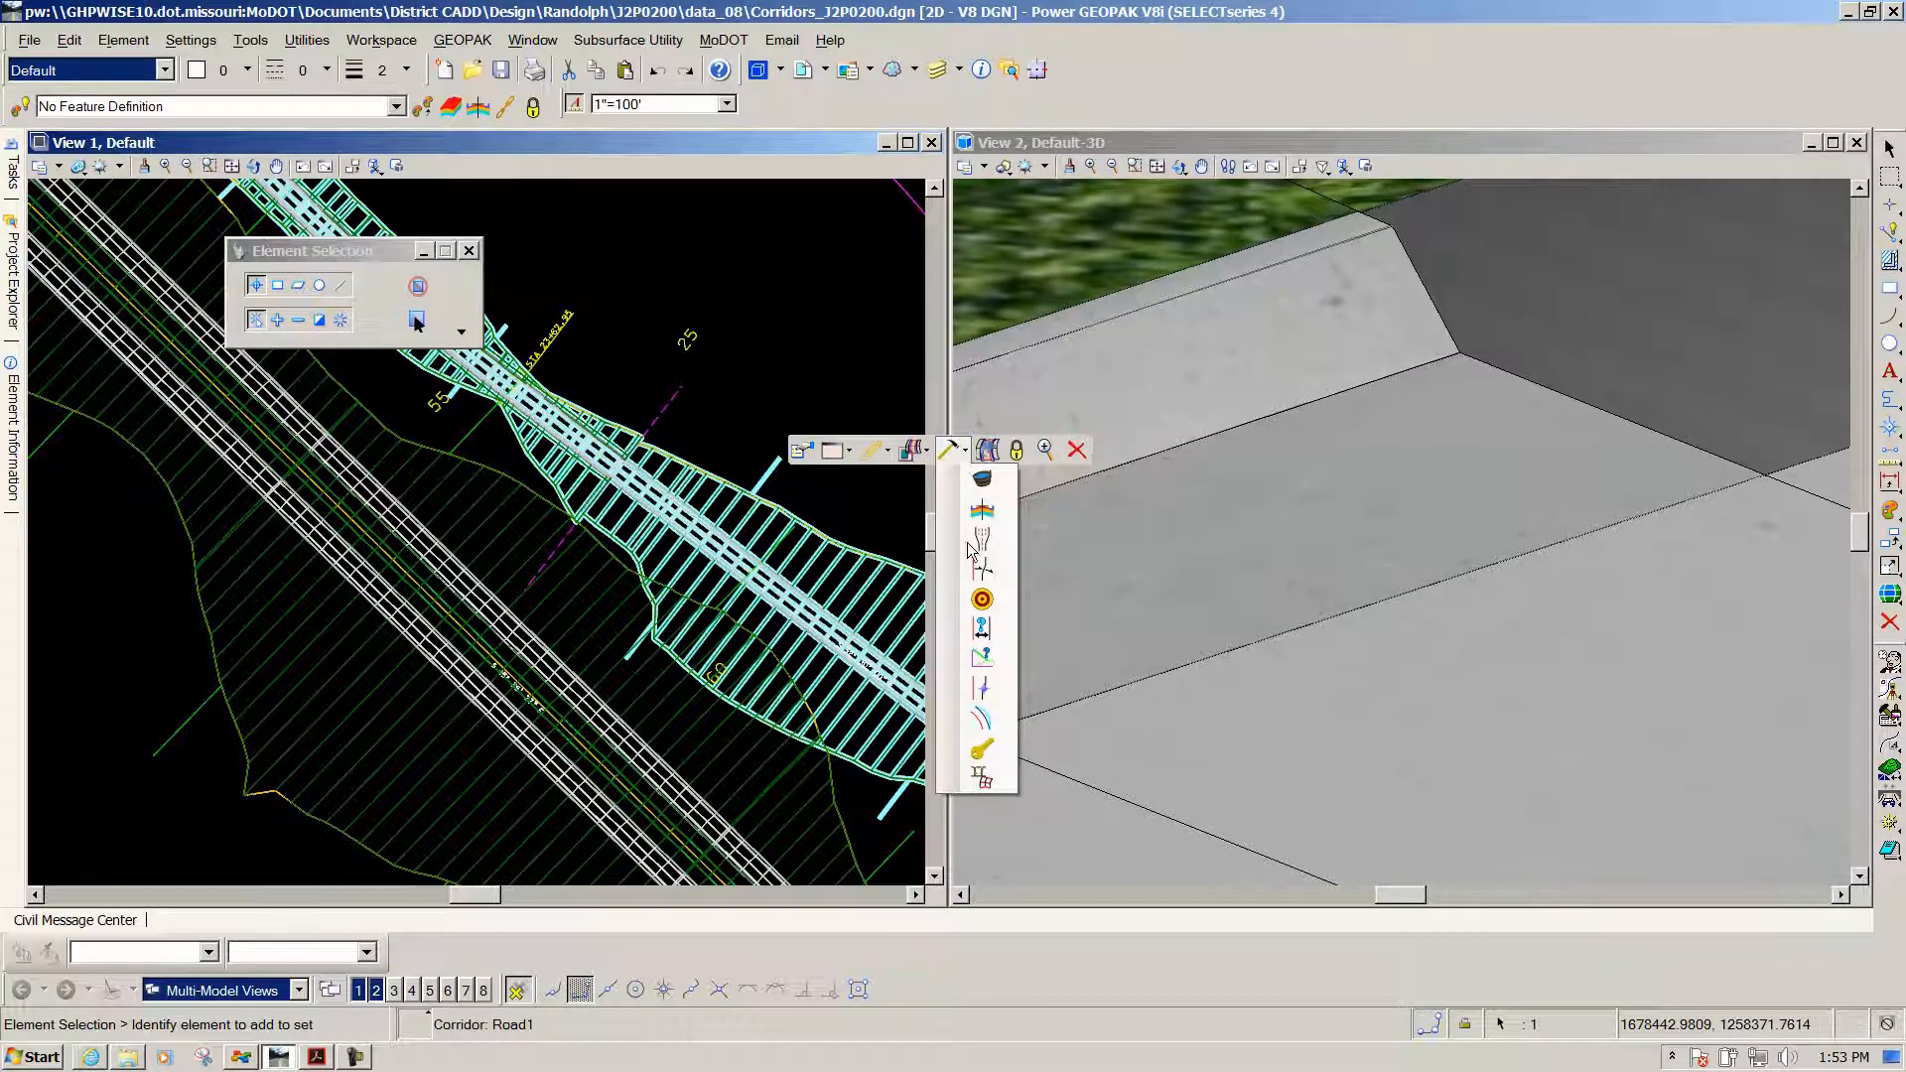
click(981, 629)
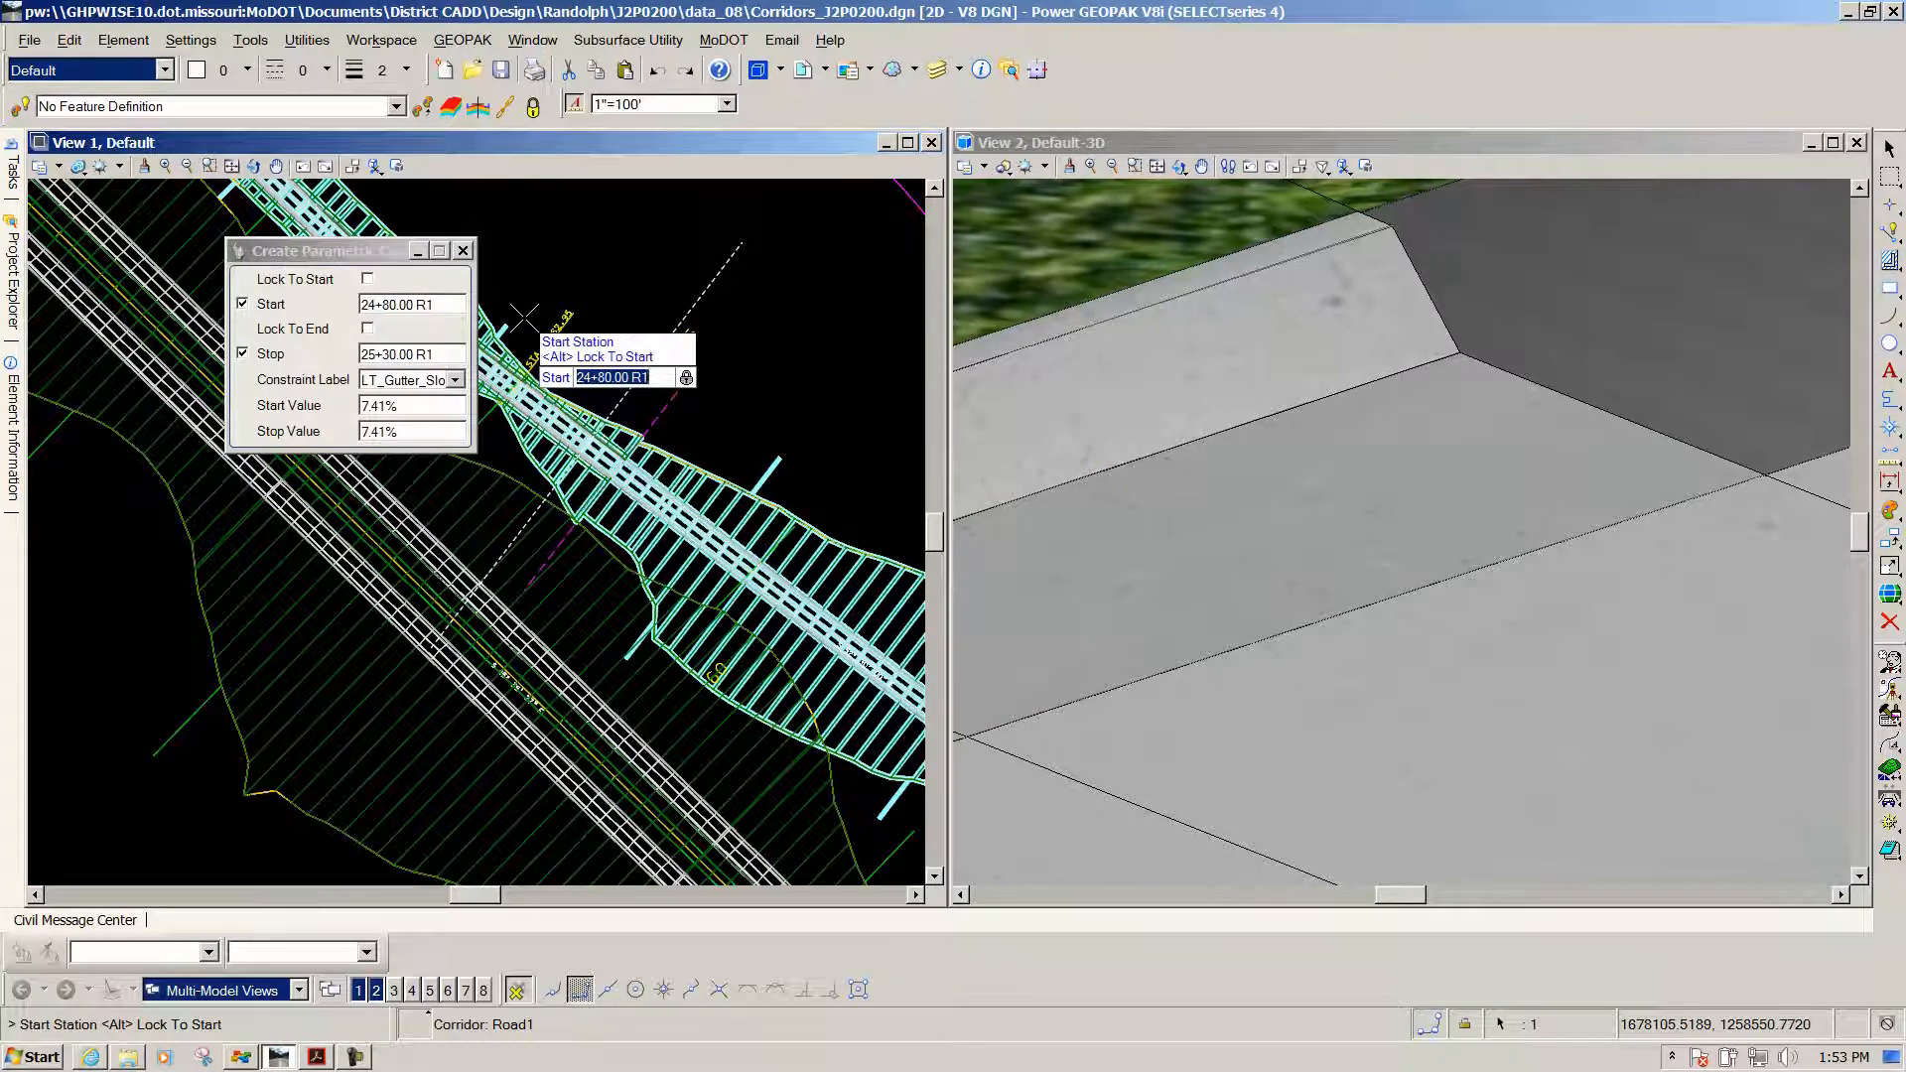
Set the constraint's stations from 25+20 to 25+30.00 R1
text(25+20)
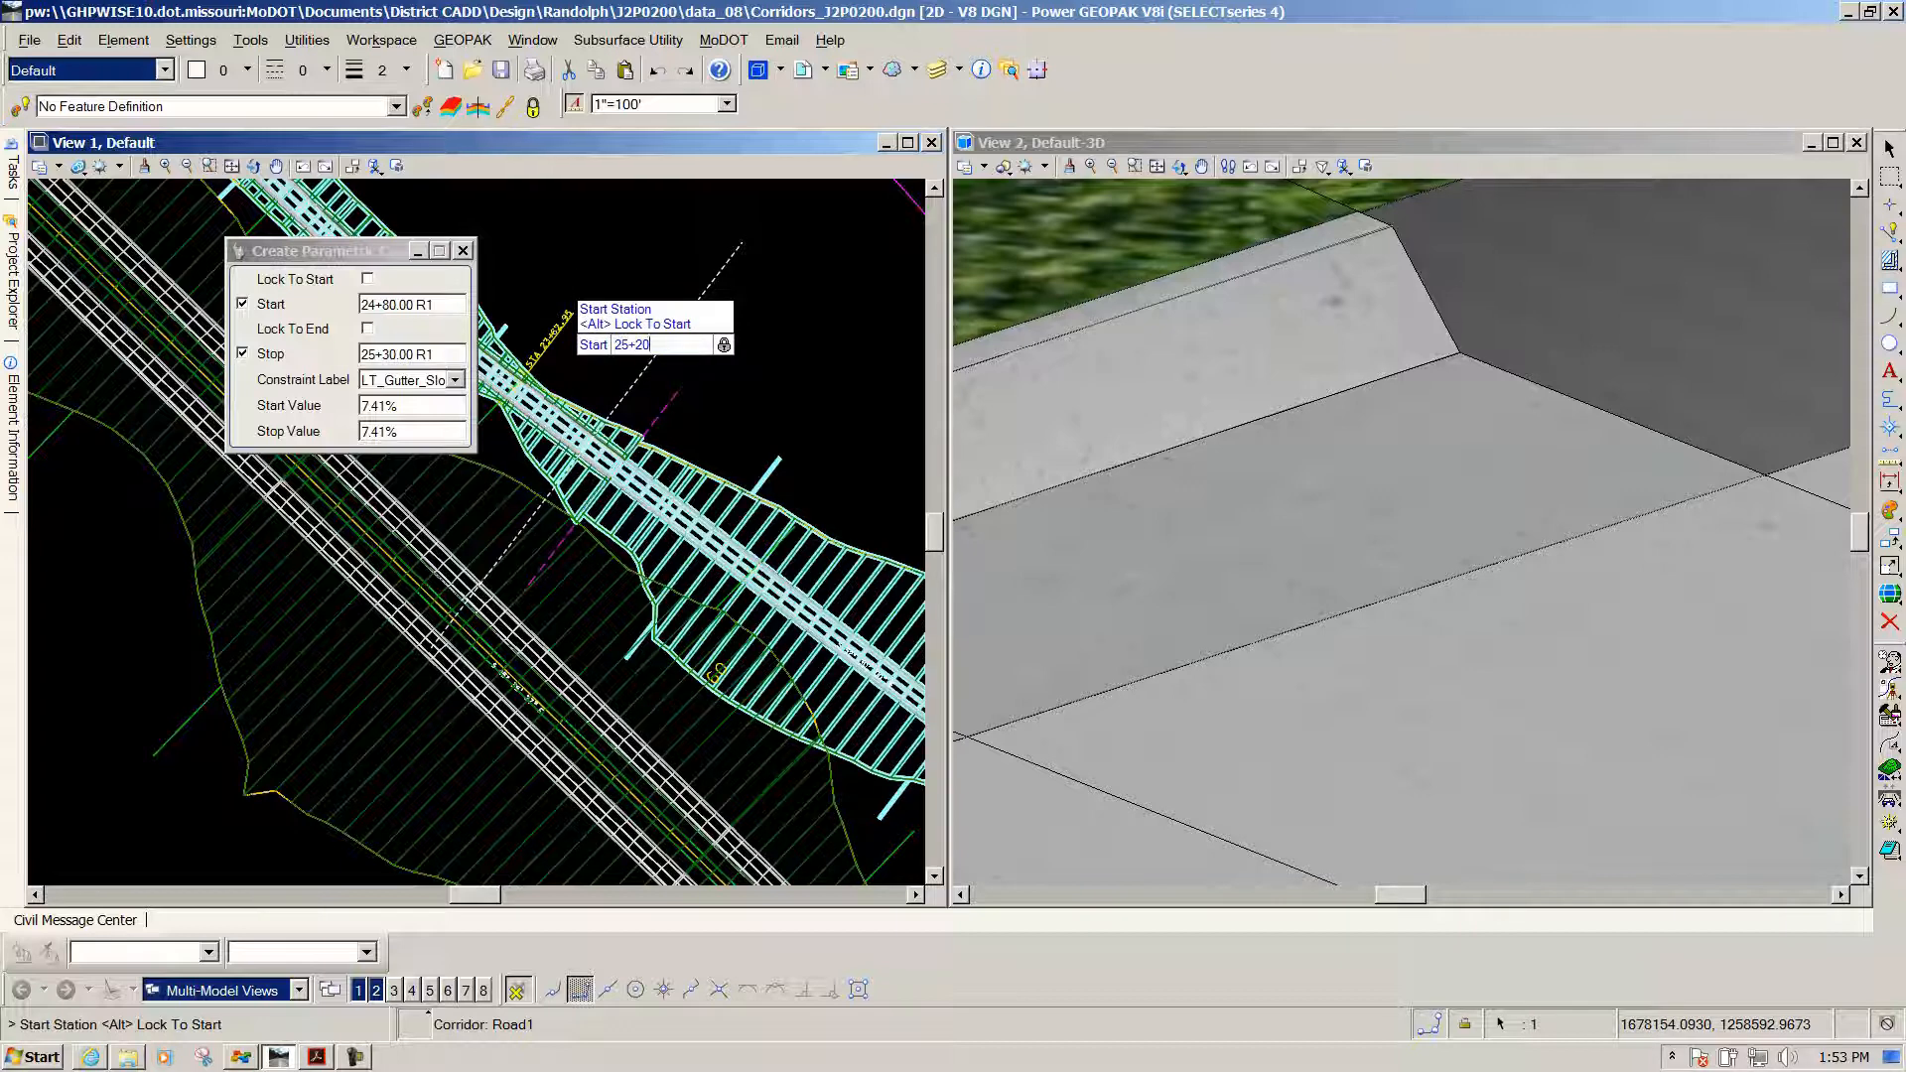
key(Return)
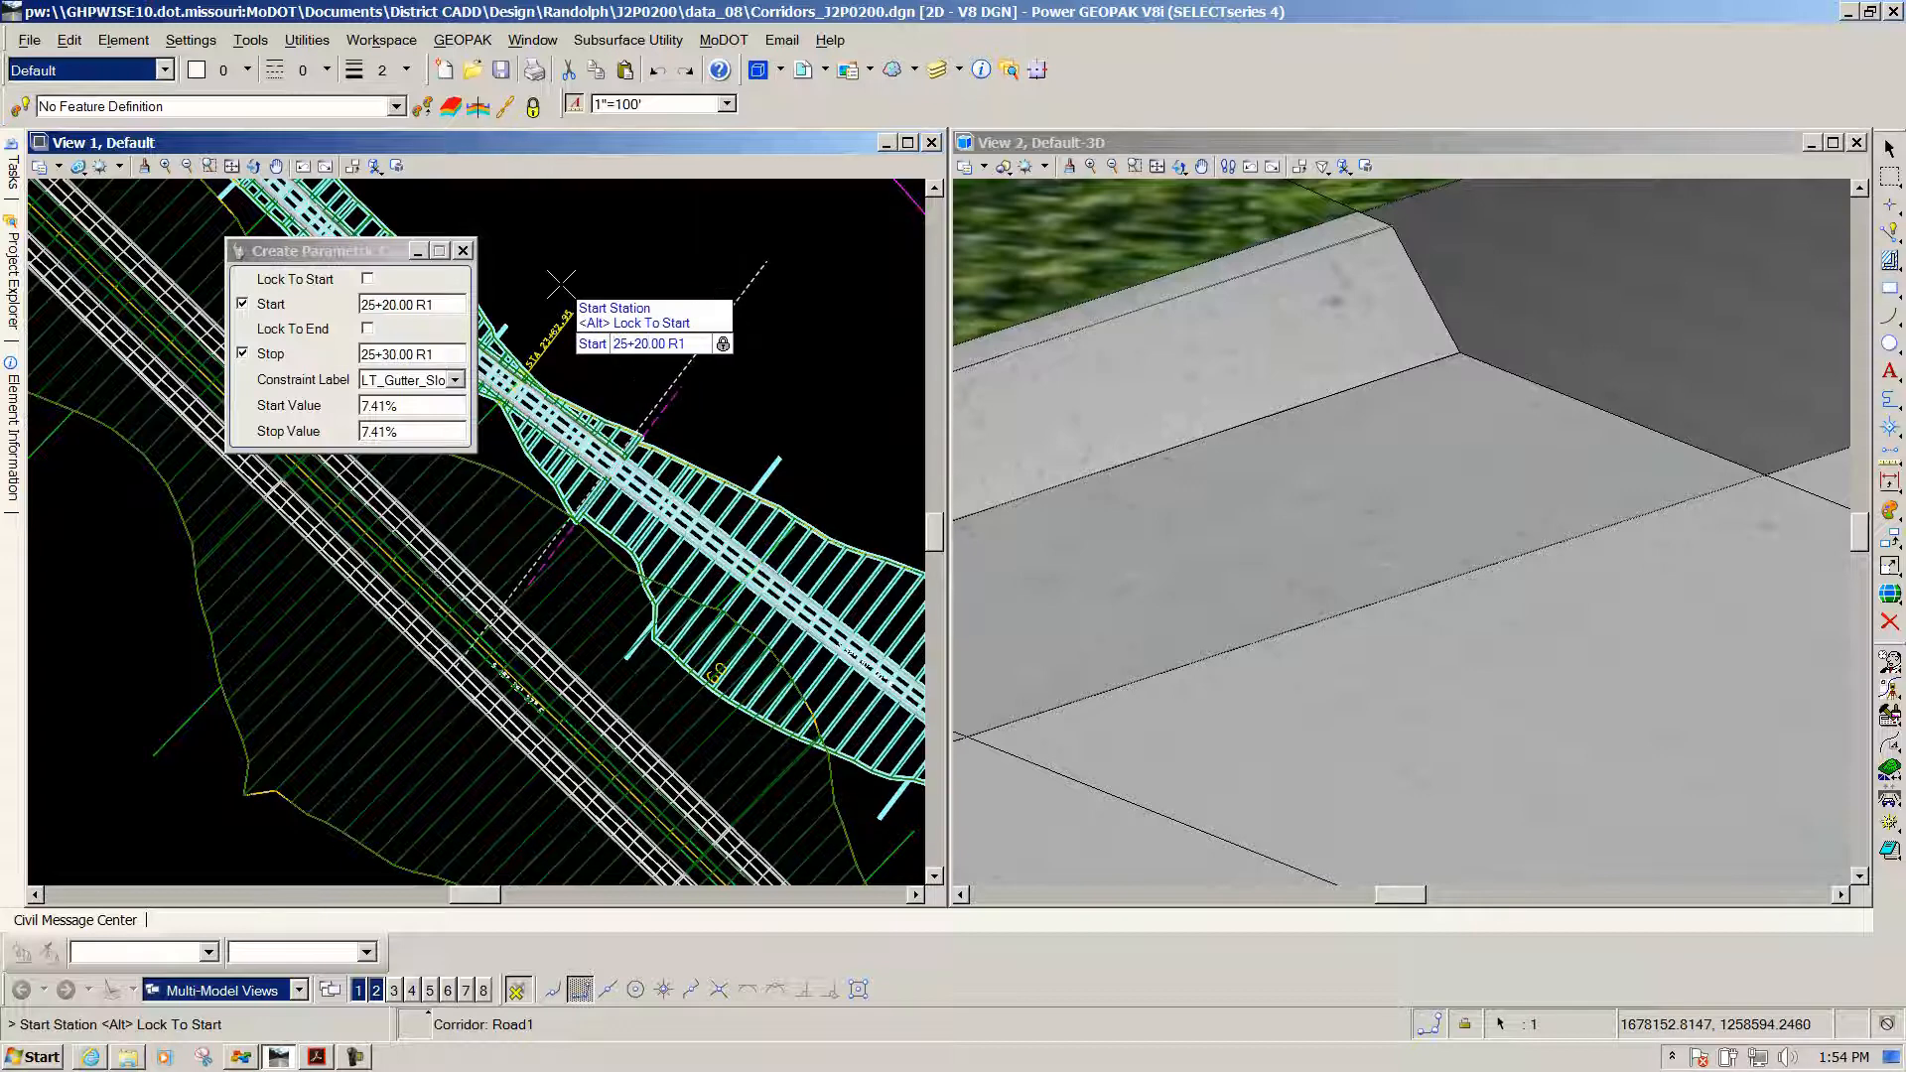
click(561, 285)
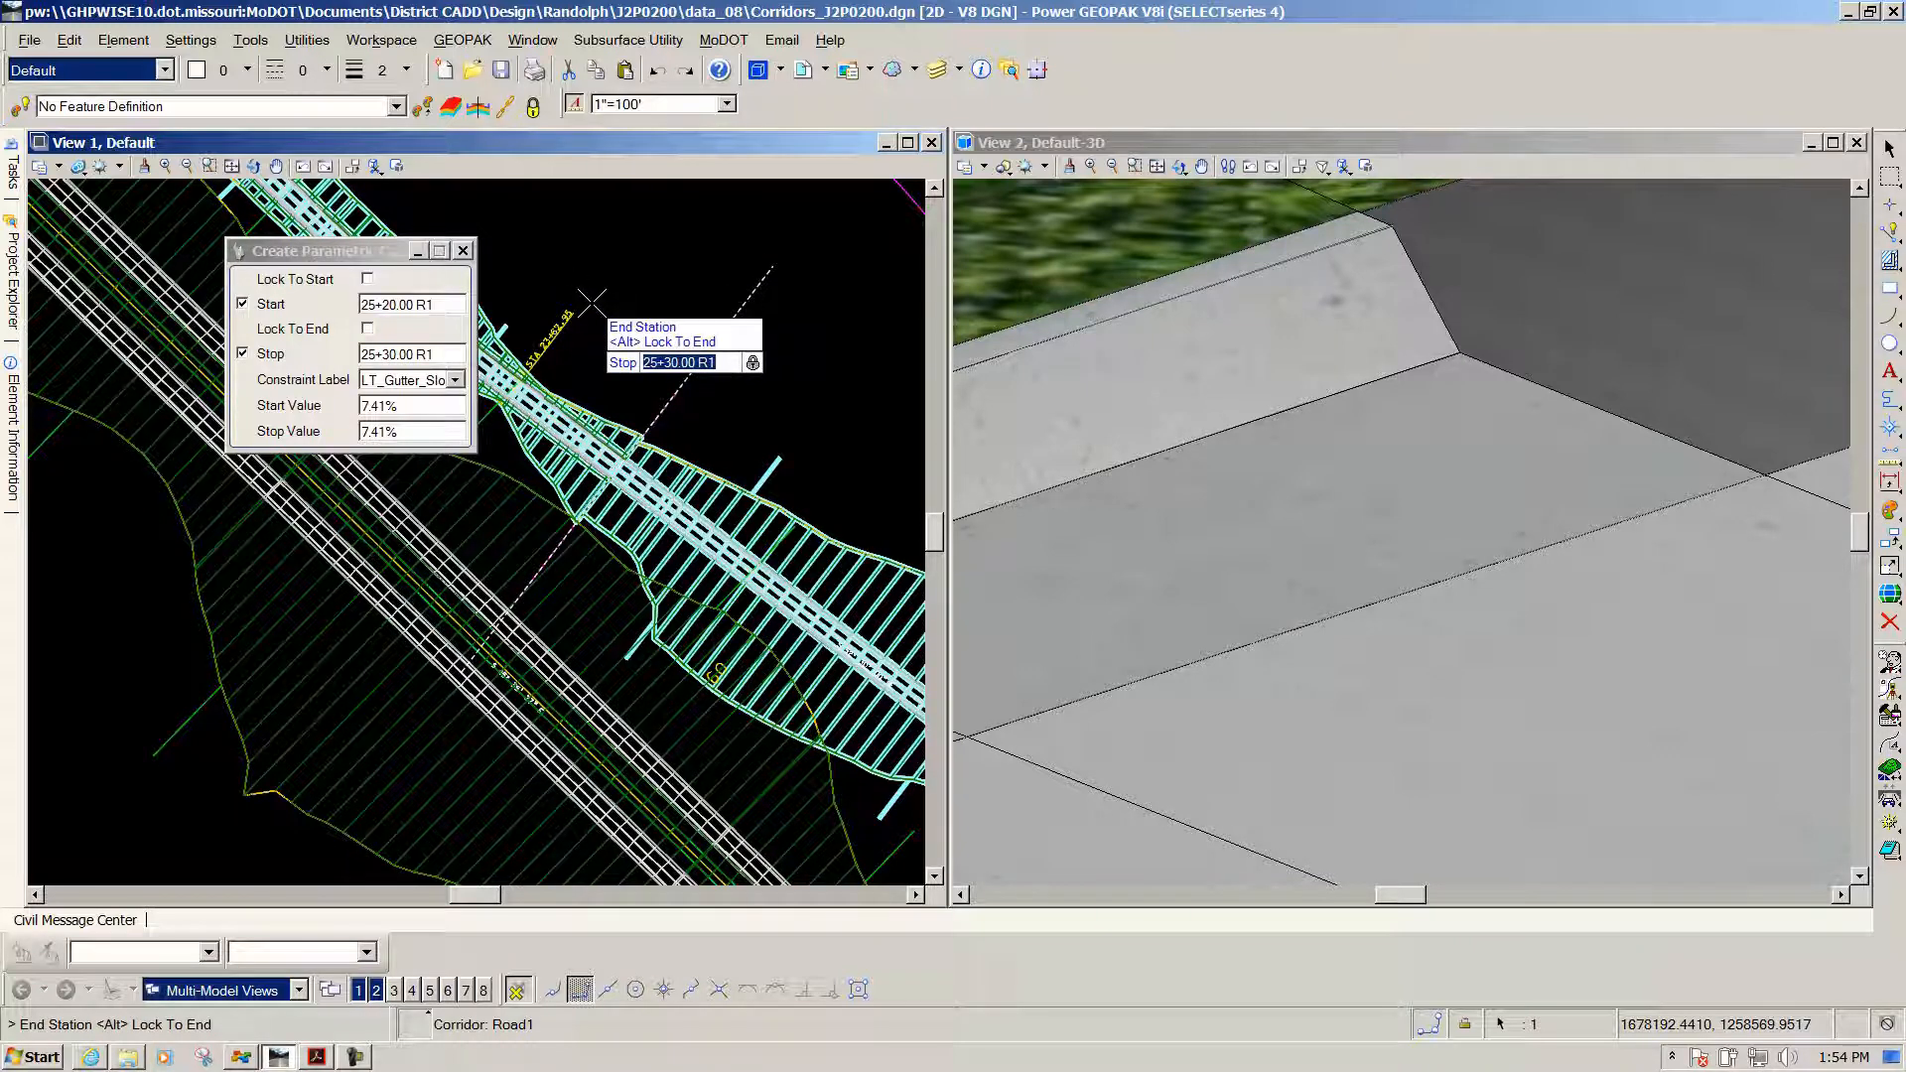
key(Return)
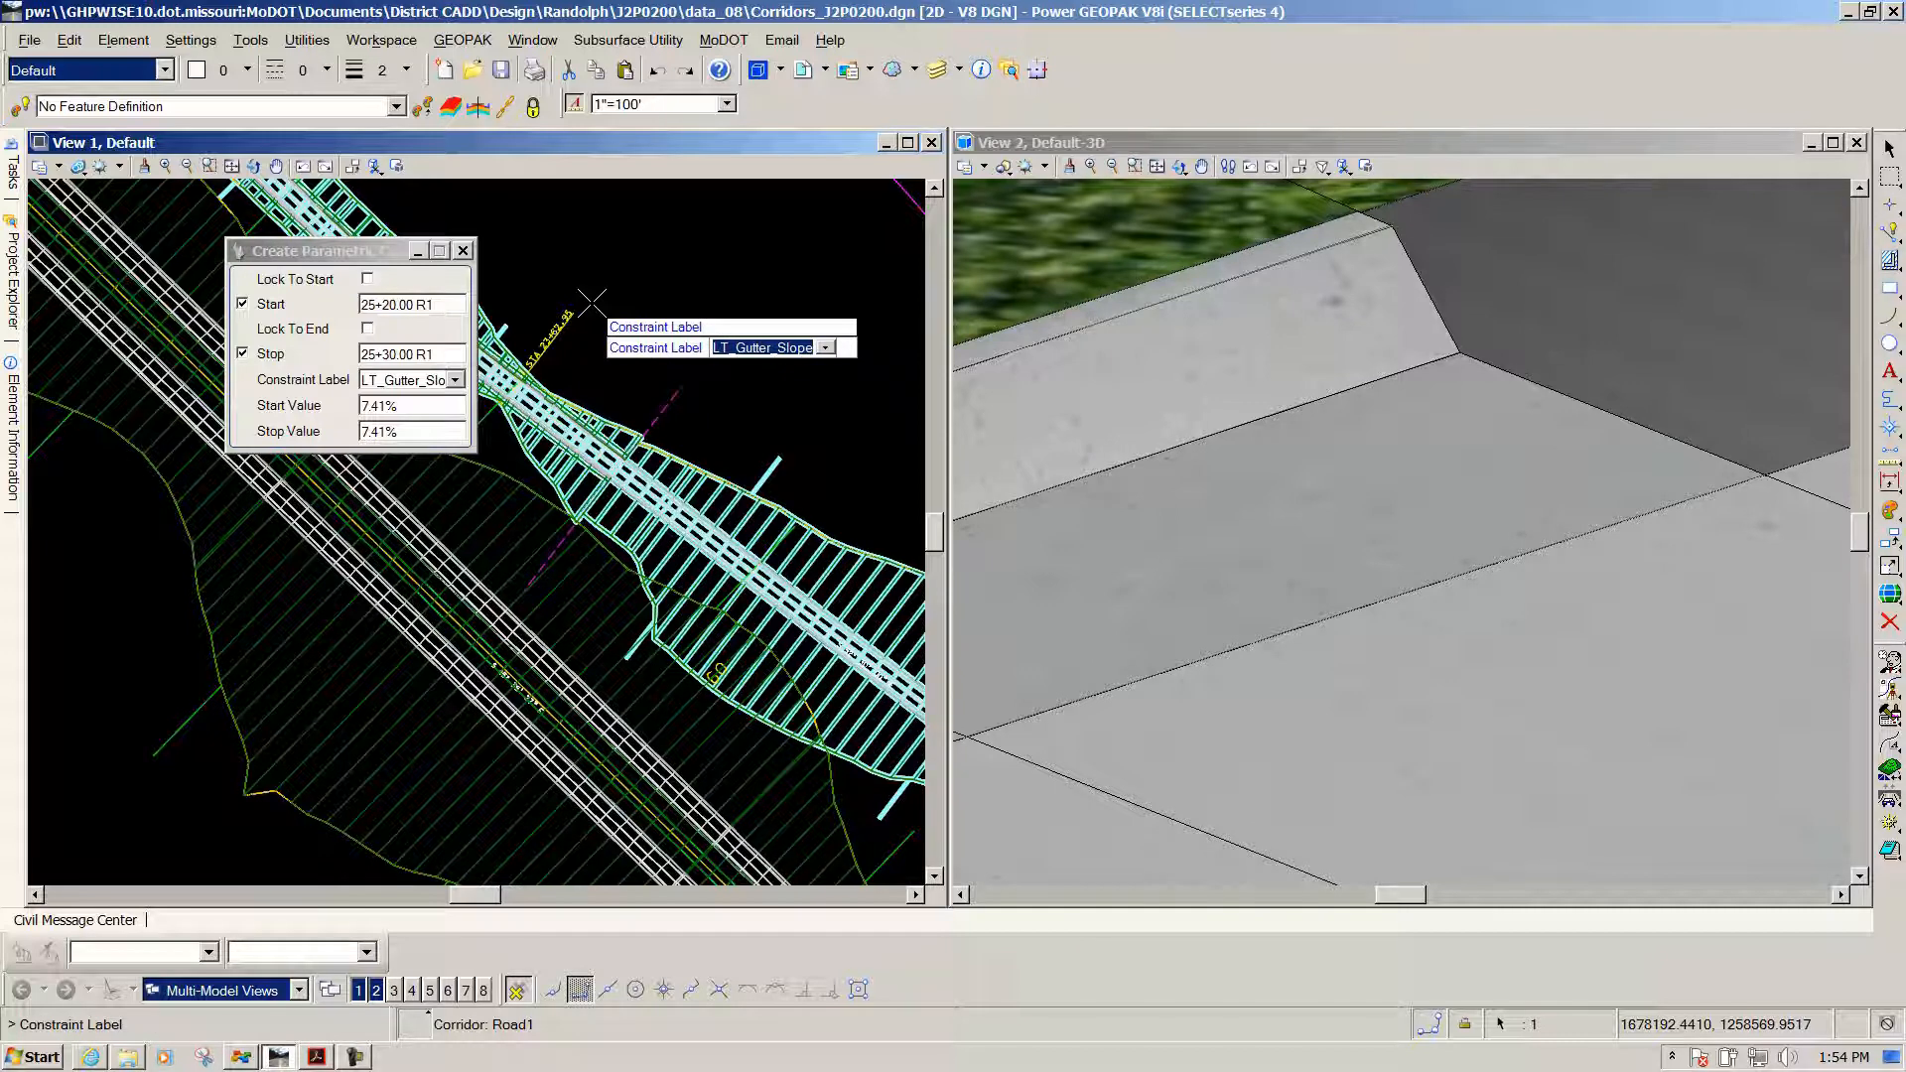
Choose LT_Gutter_Width as the constraint label
click(457, 381)
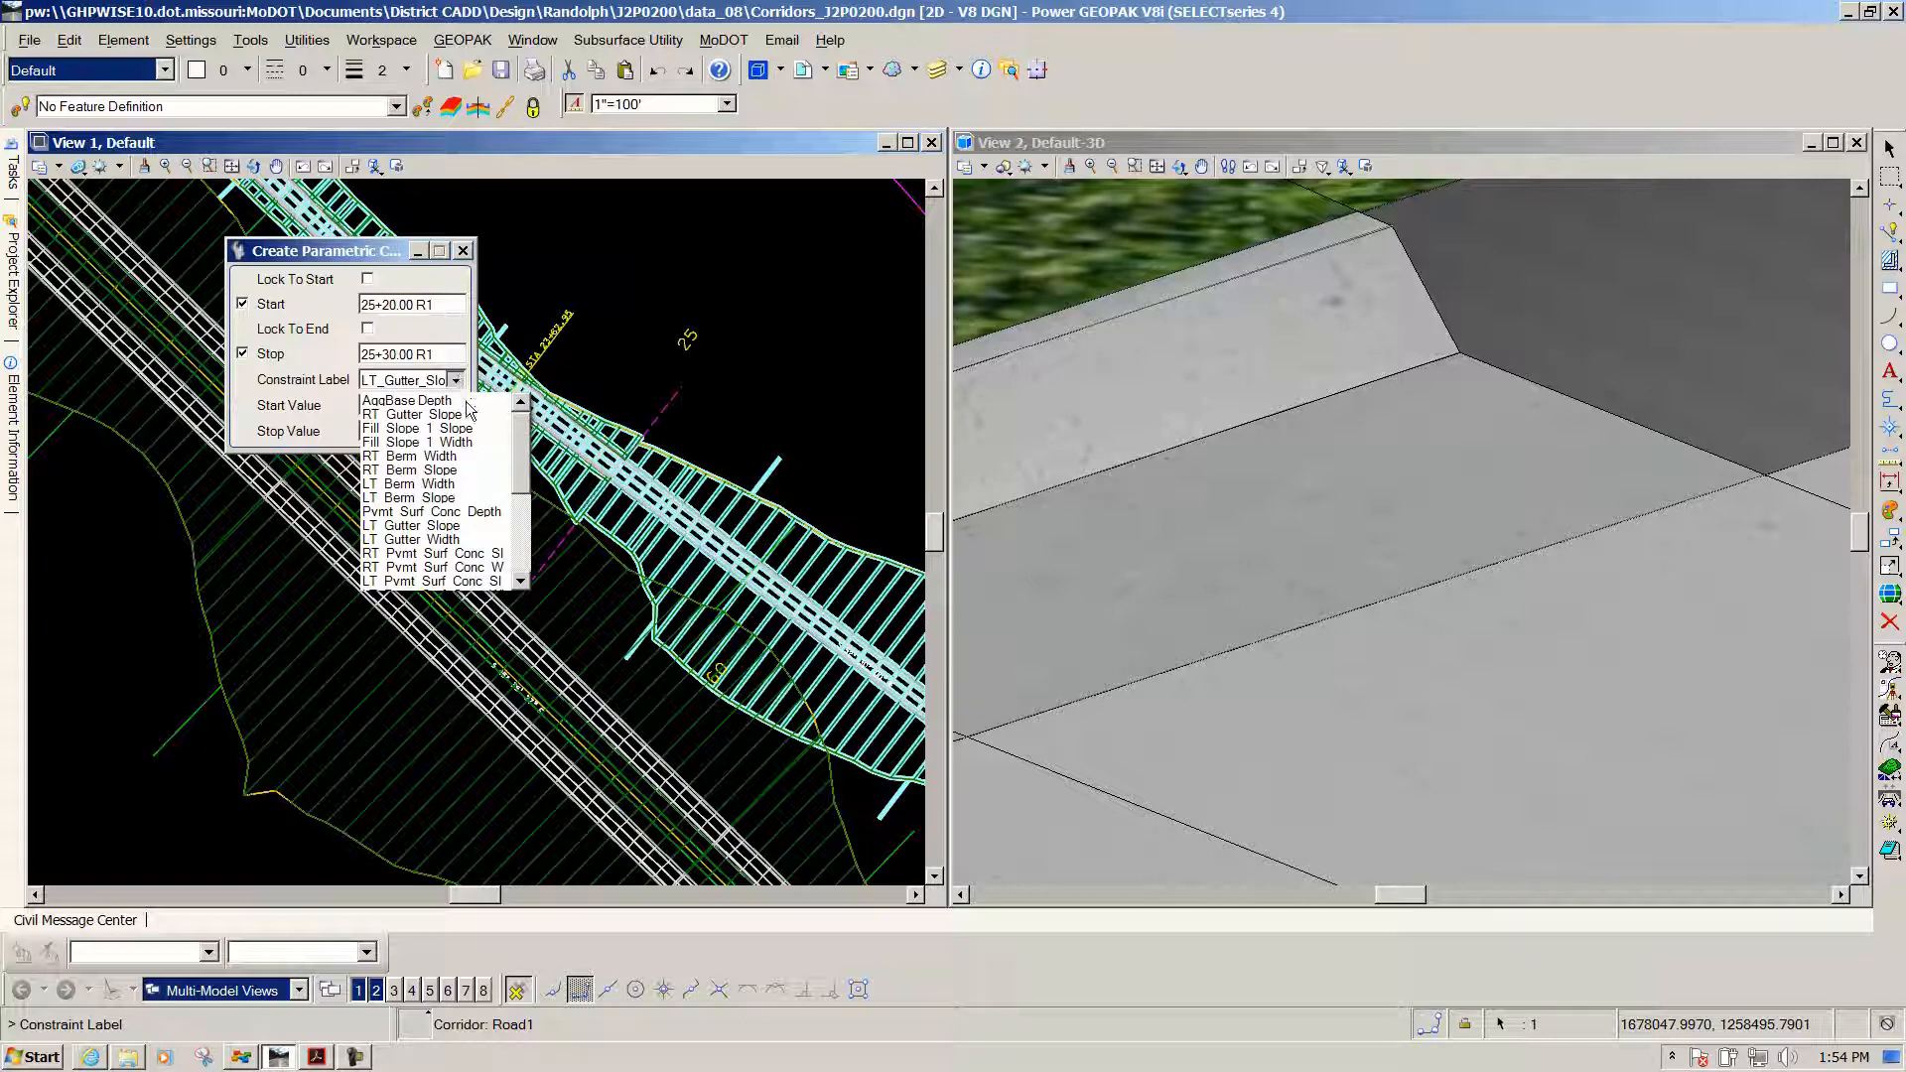
scroll(527, 458, down, 1)
drag(527, 459, 524, 539)
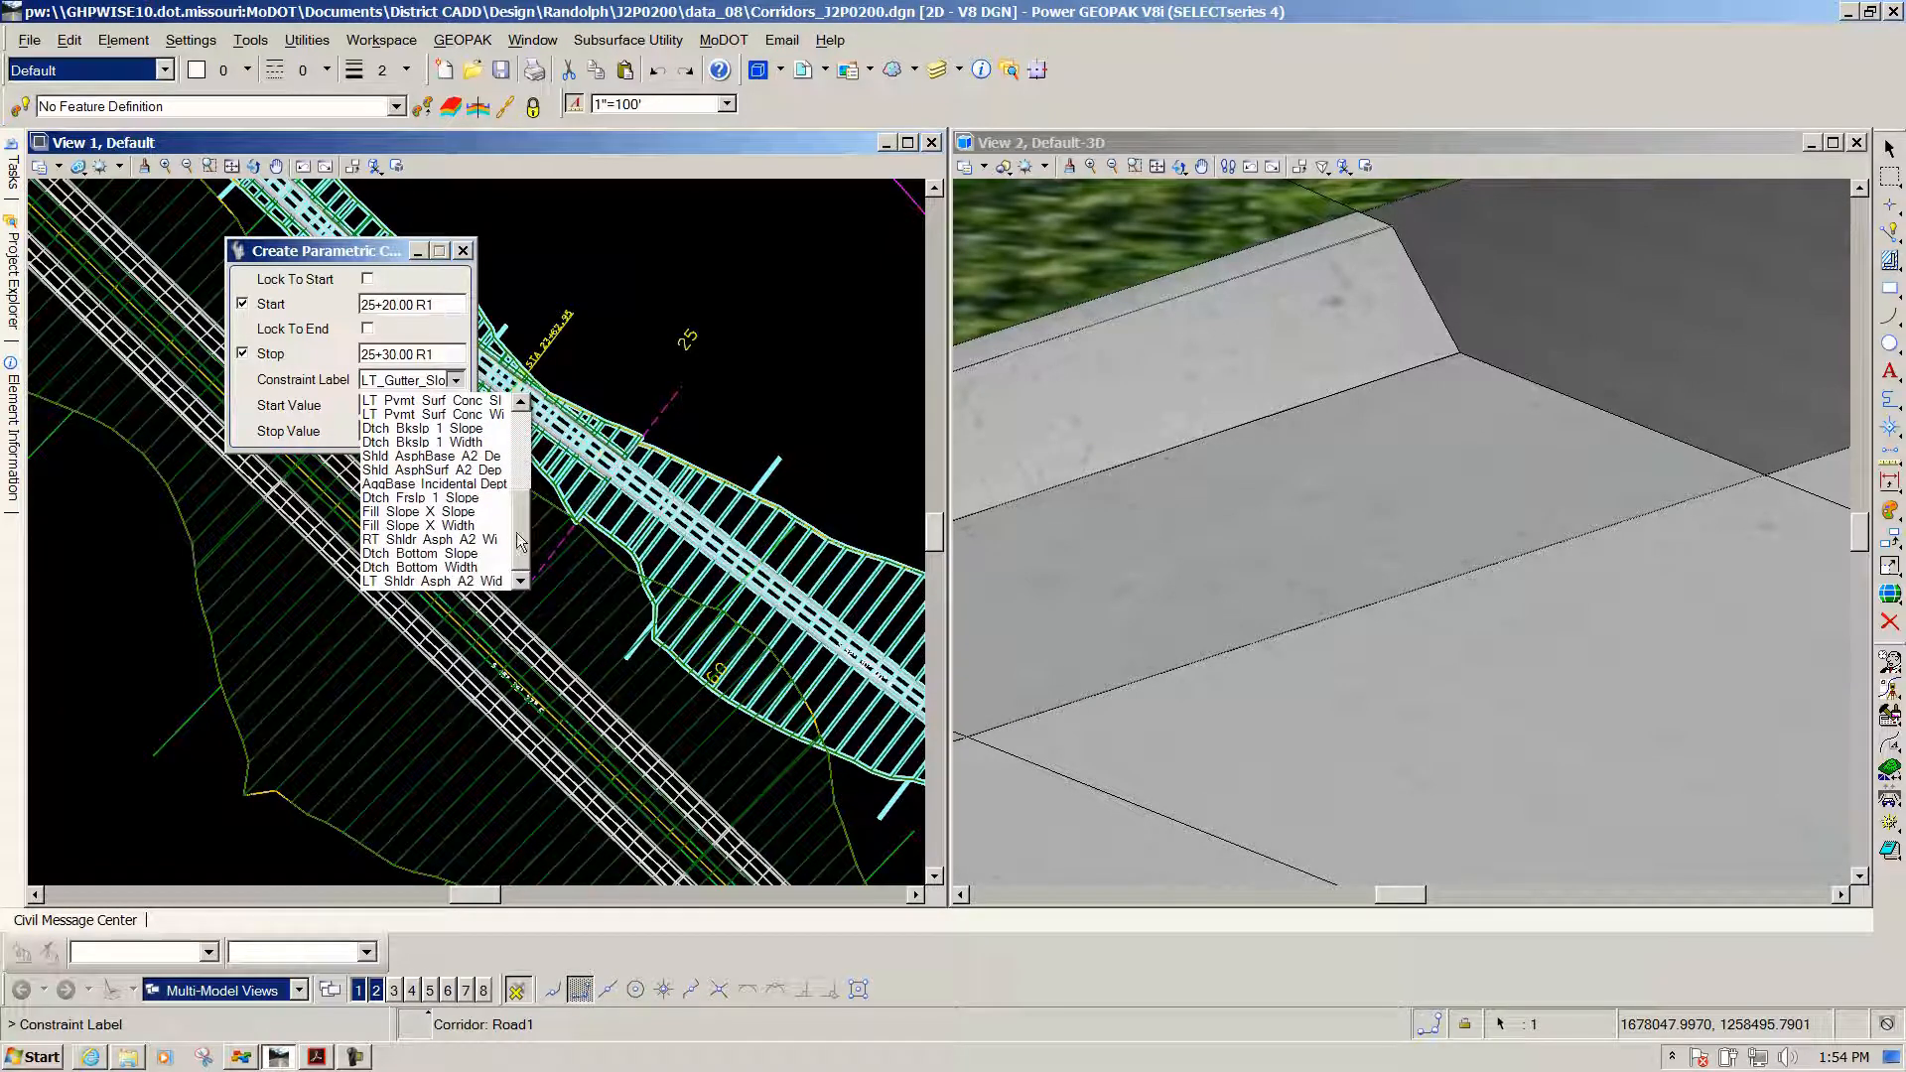
click(535, 470)
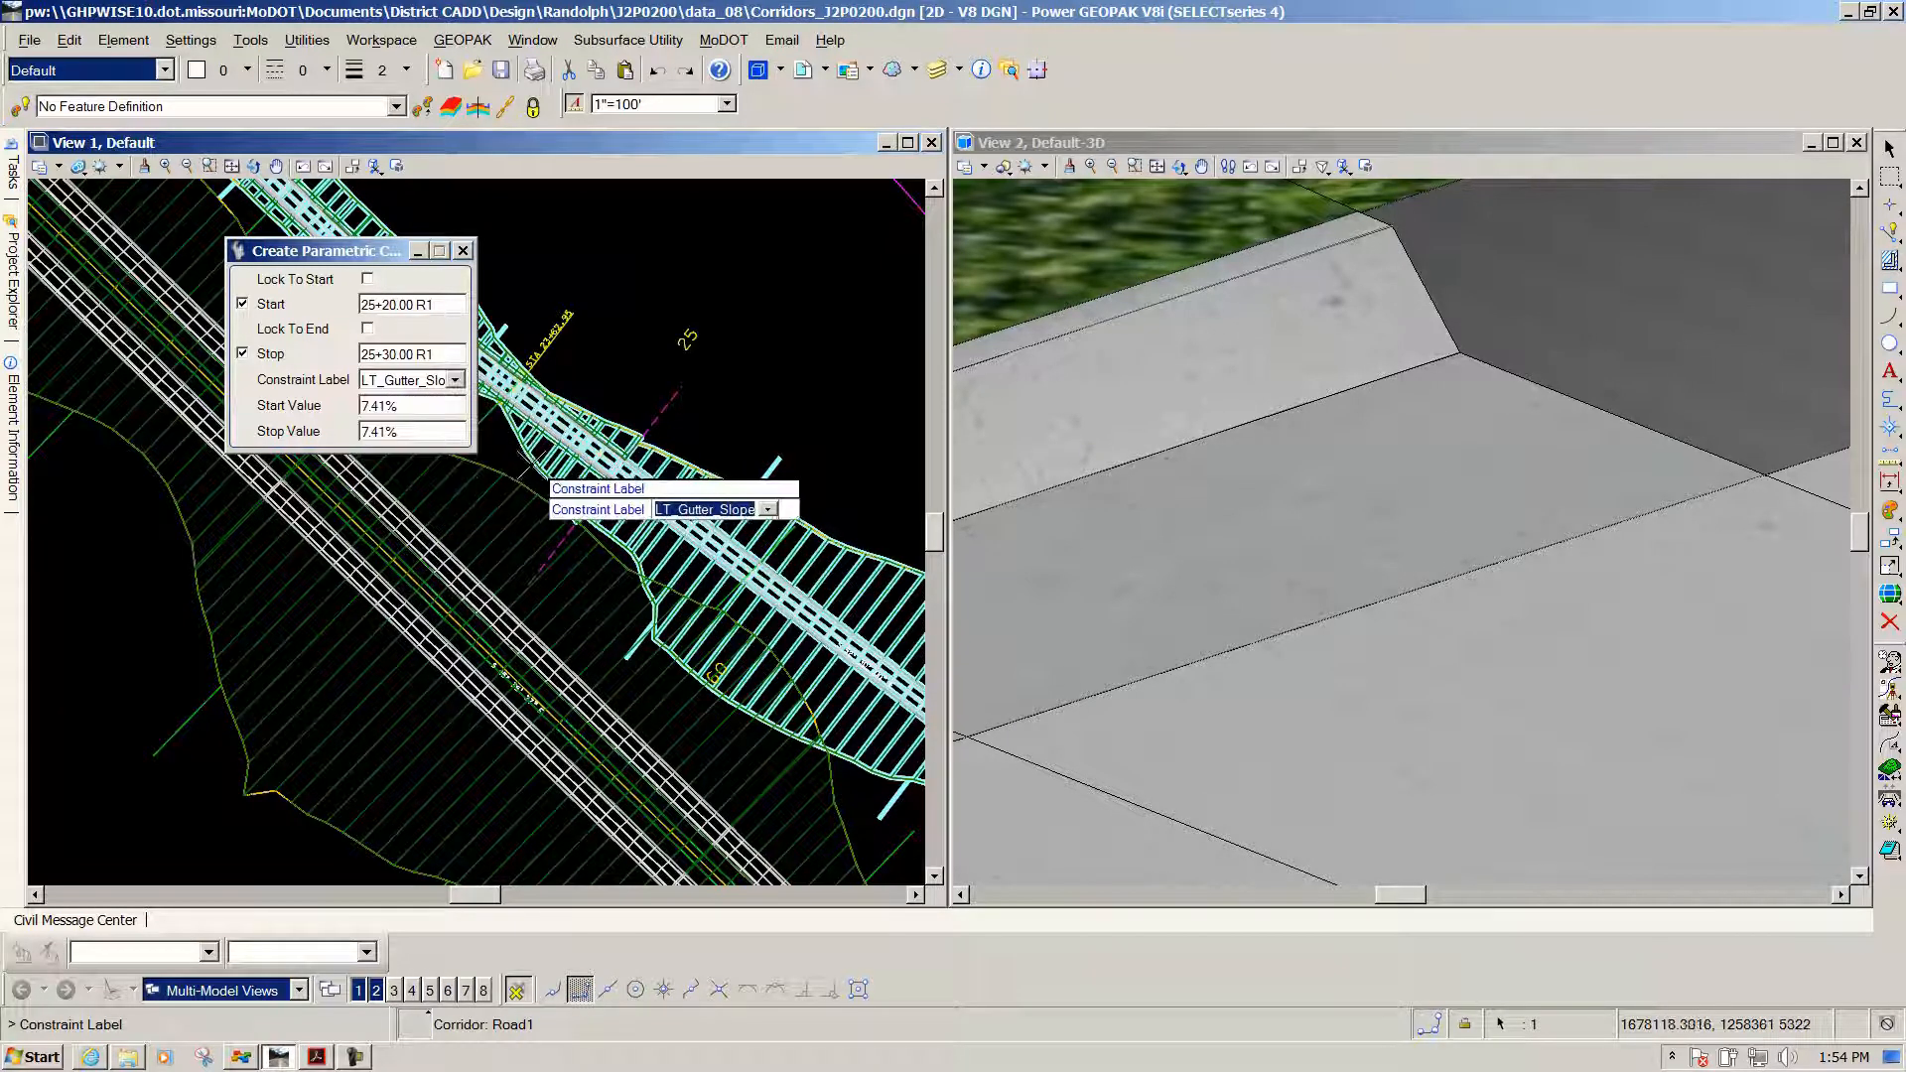
click(457, 380)
drag(519, 460, 519, 473)
click(442, 513)
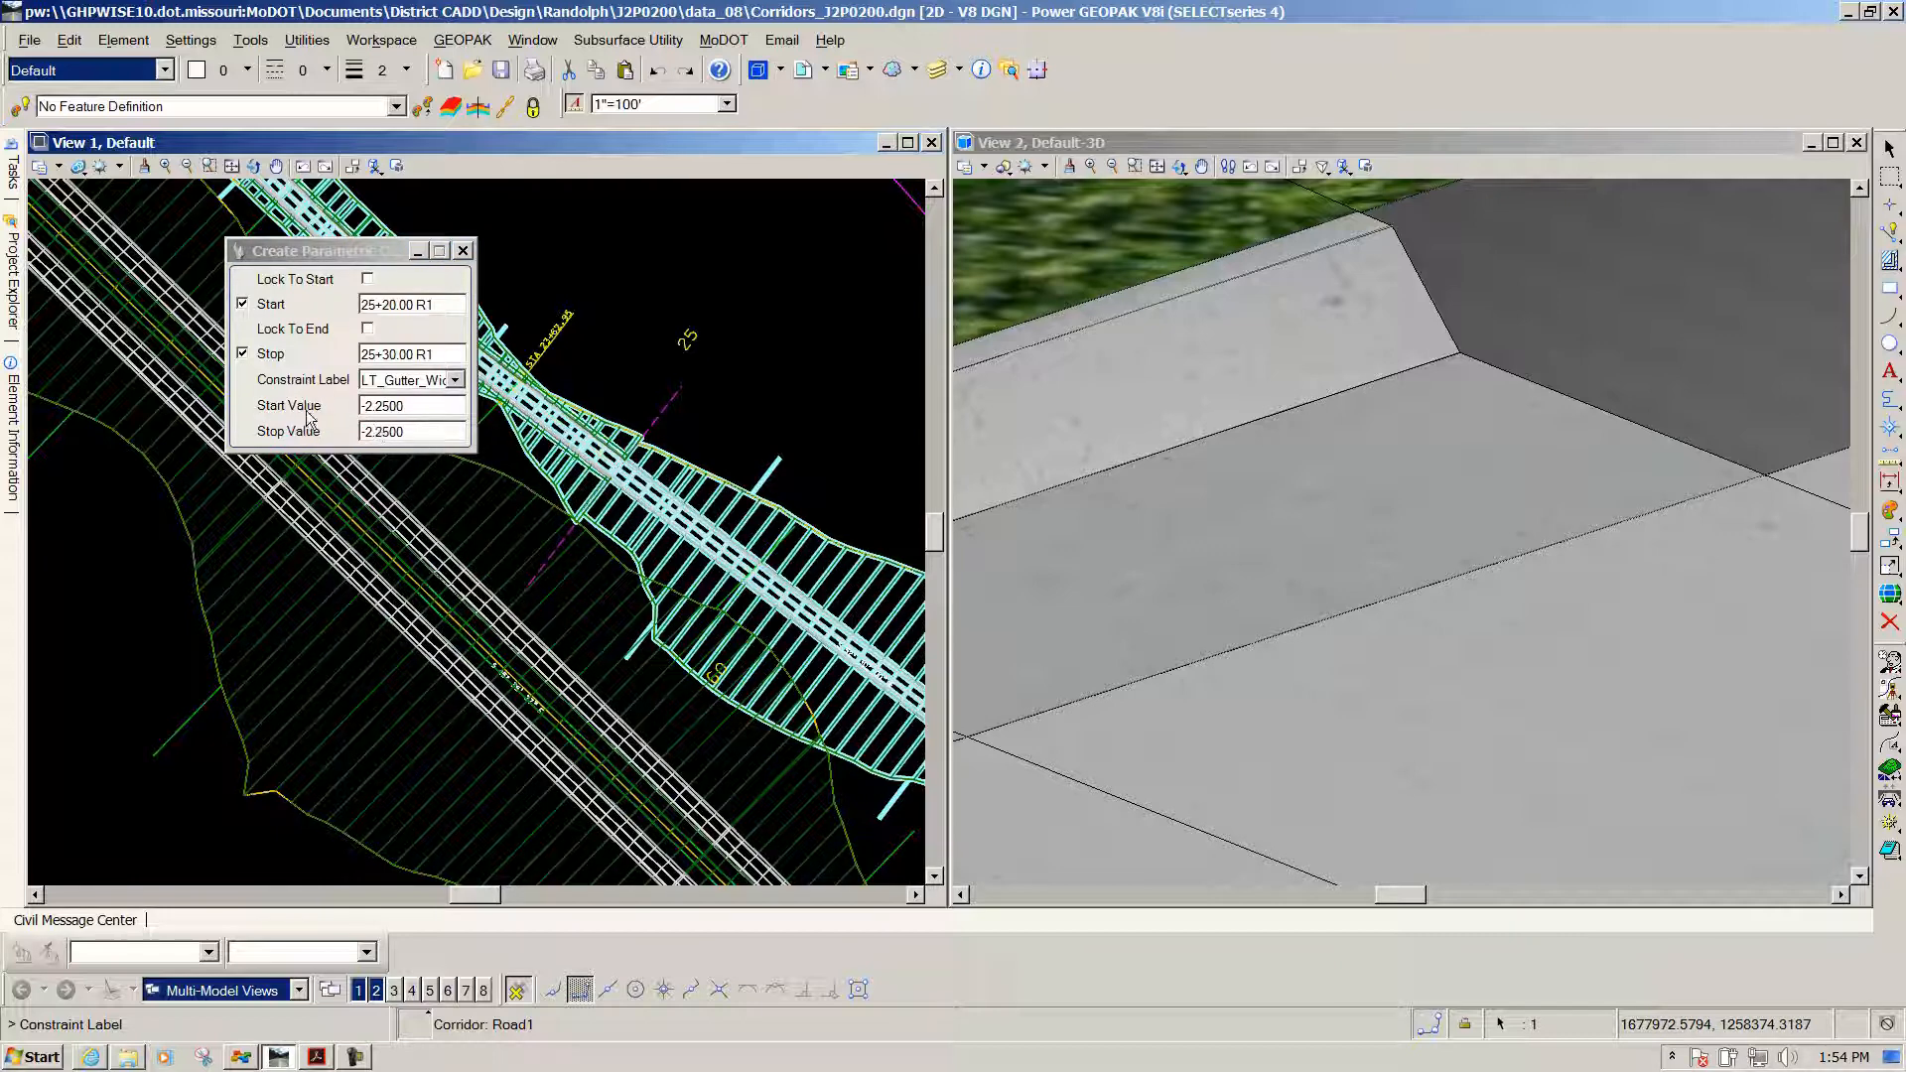
click(581, 225)
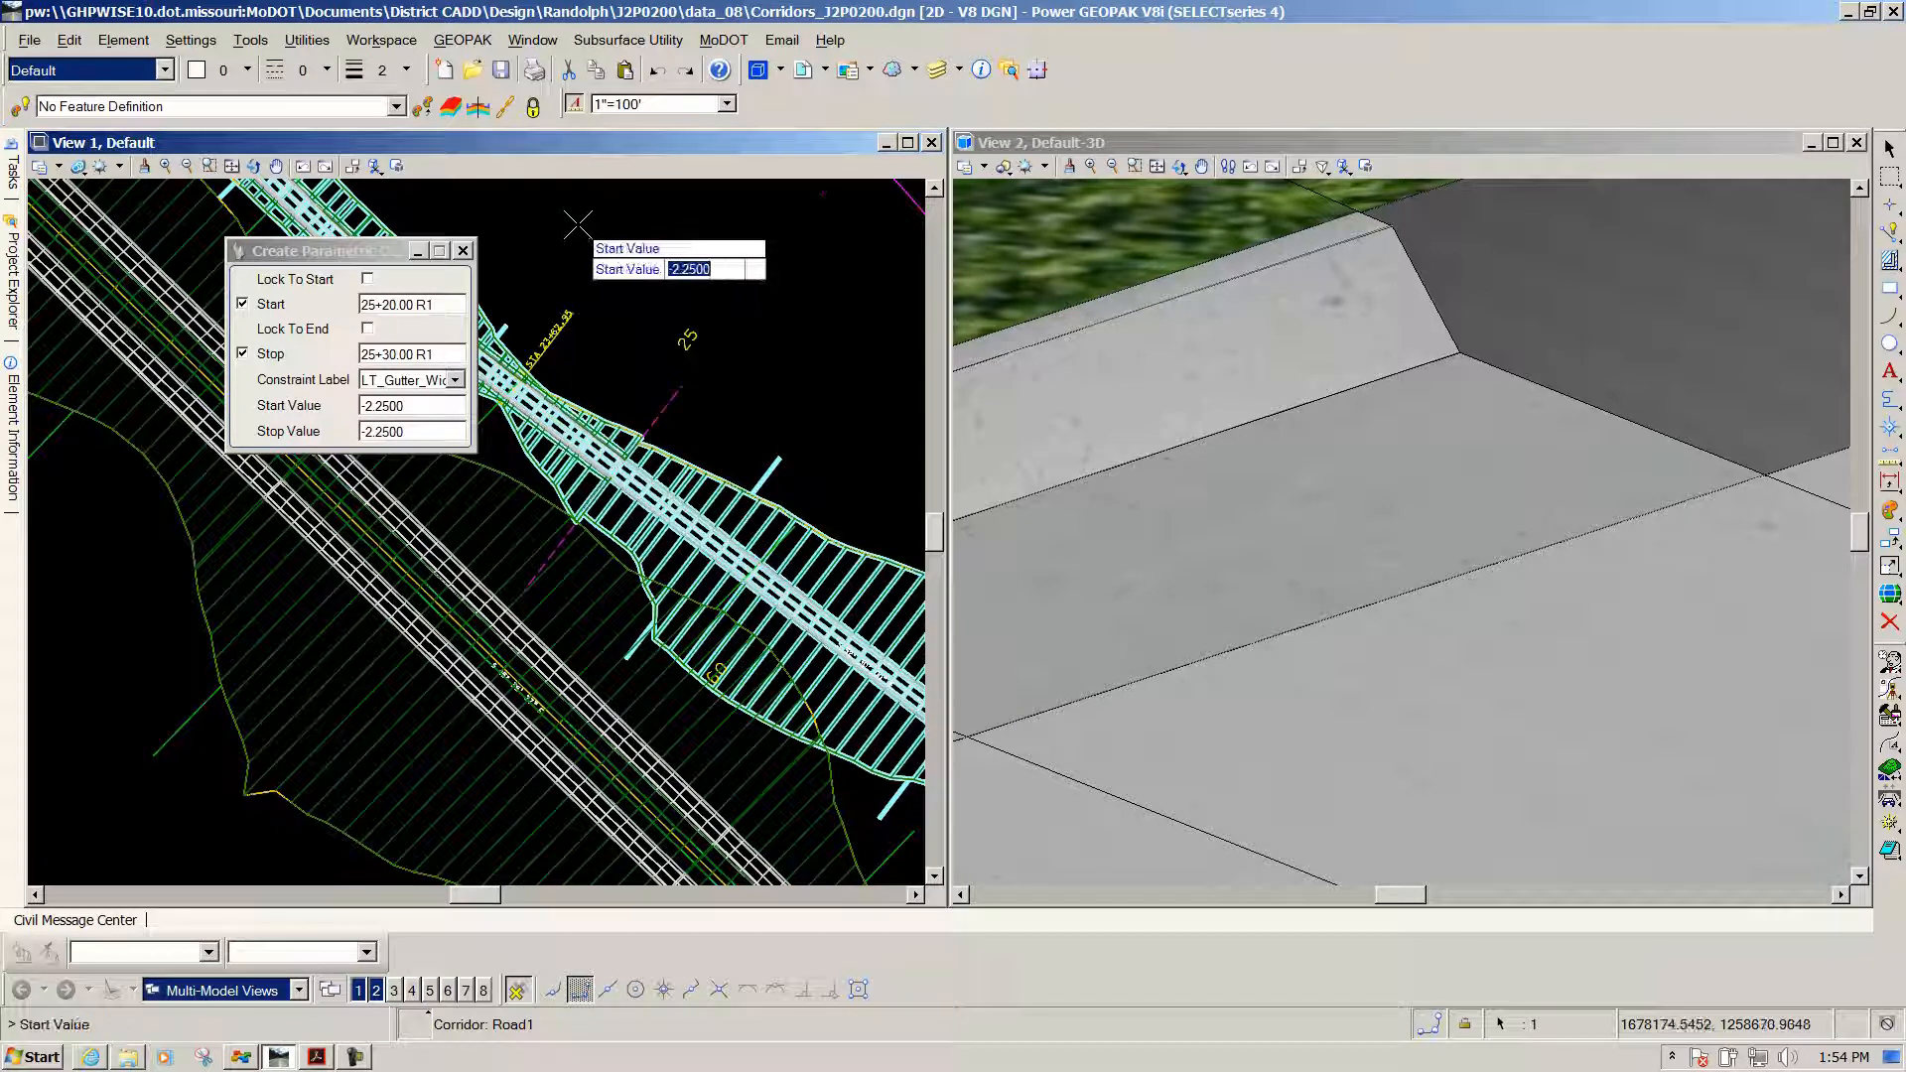
Keep -2.2500 as the start value, set the stop value to -3.25, and create the constraint
click(578, 224)
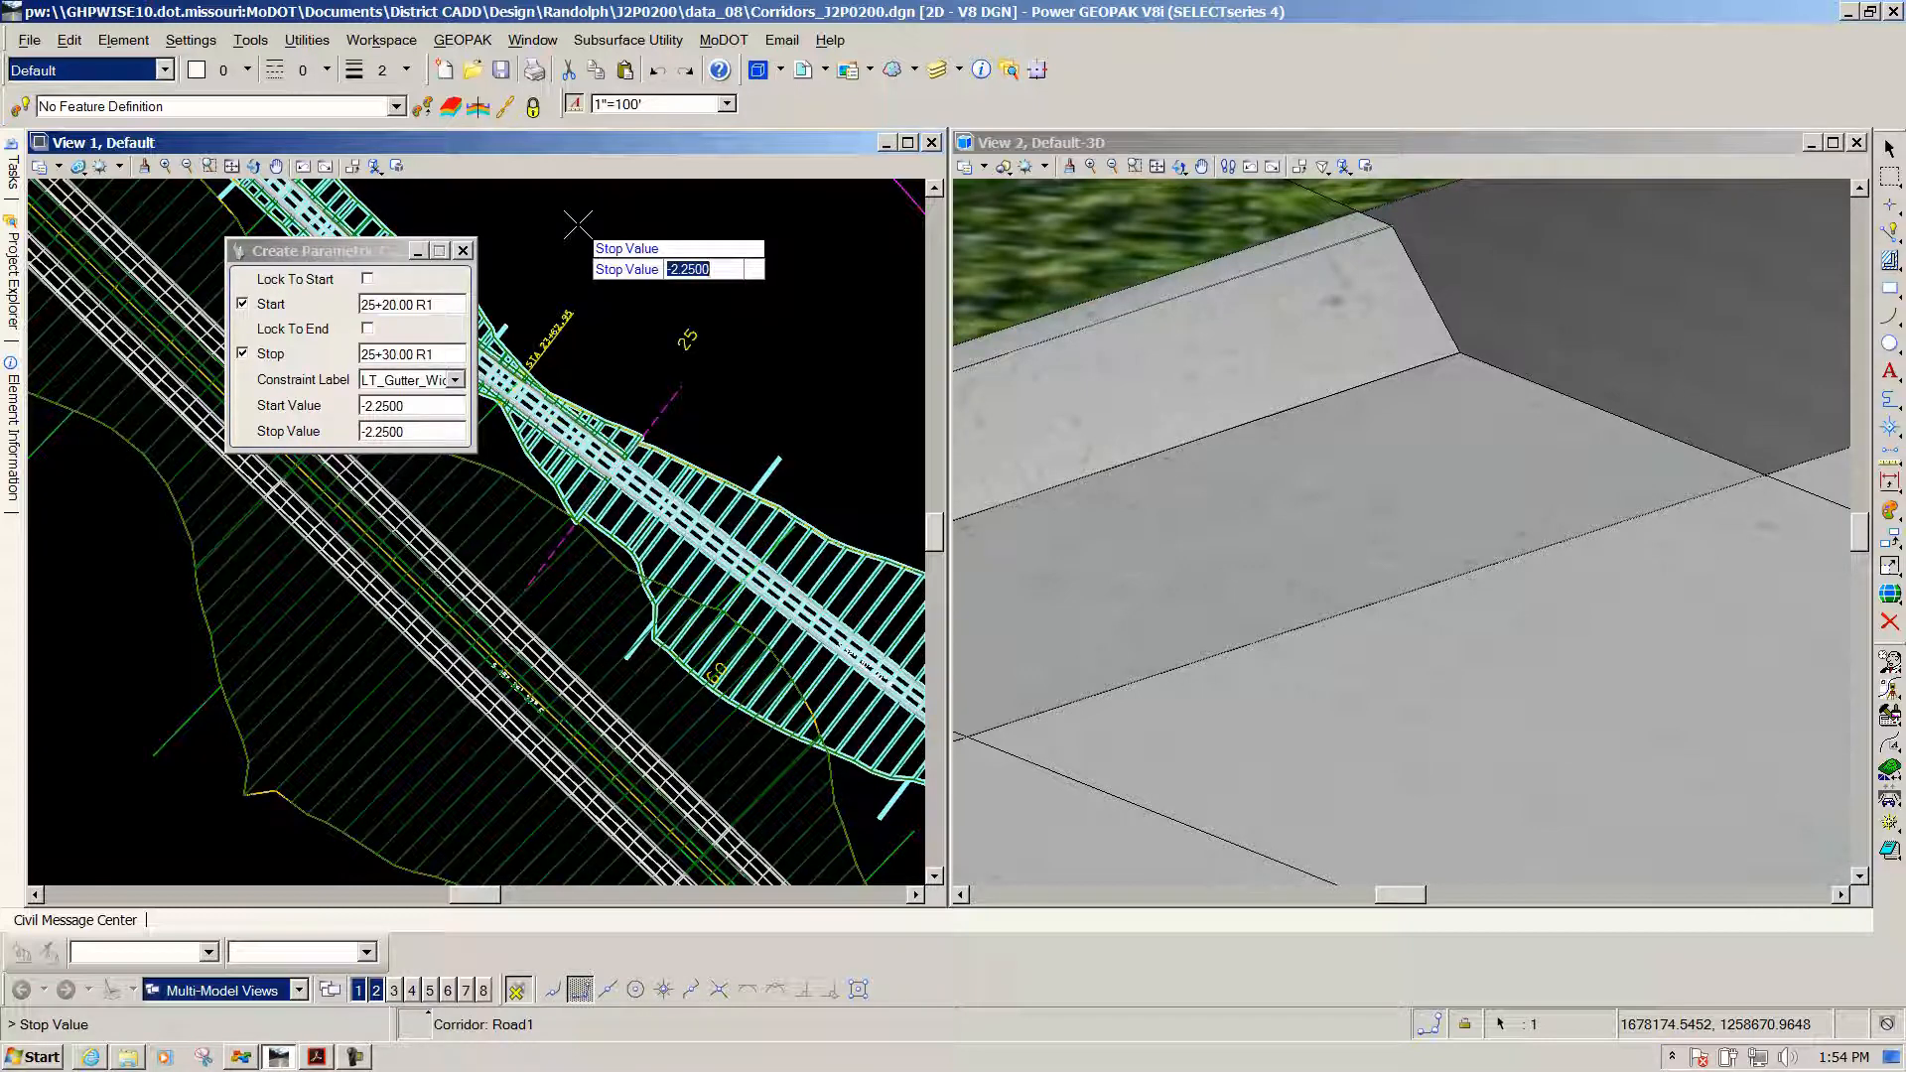
text(-3.25)
key(Return)
click(576, 246)
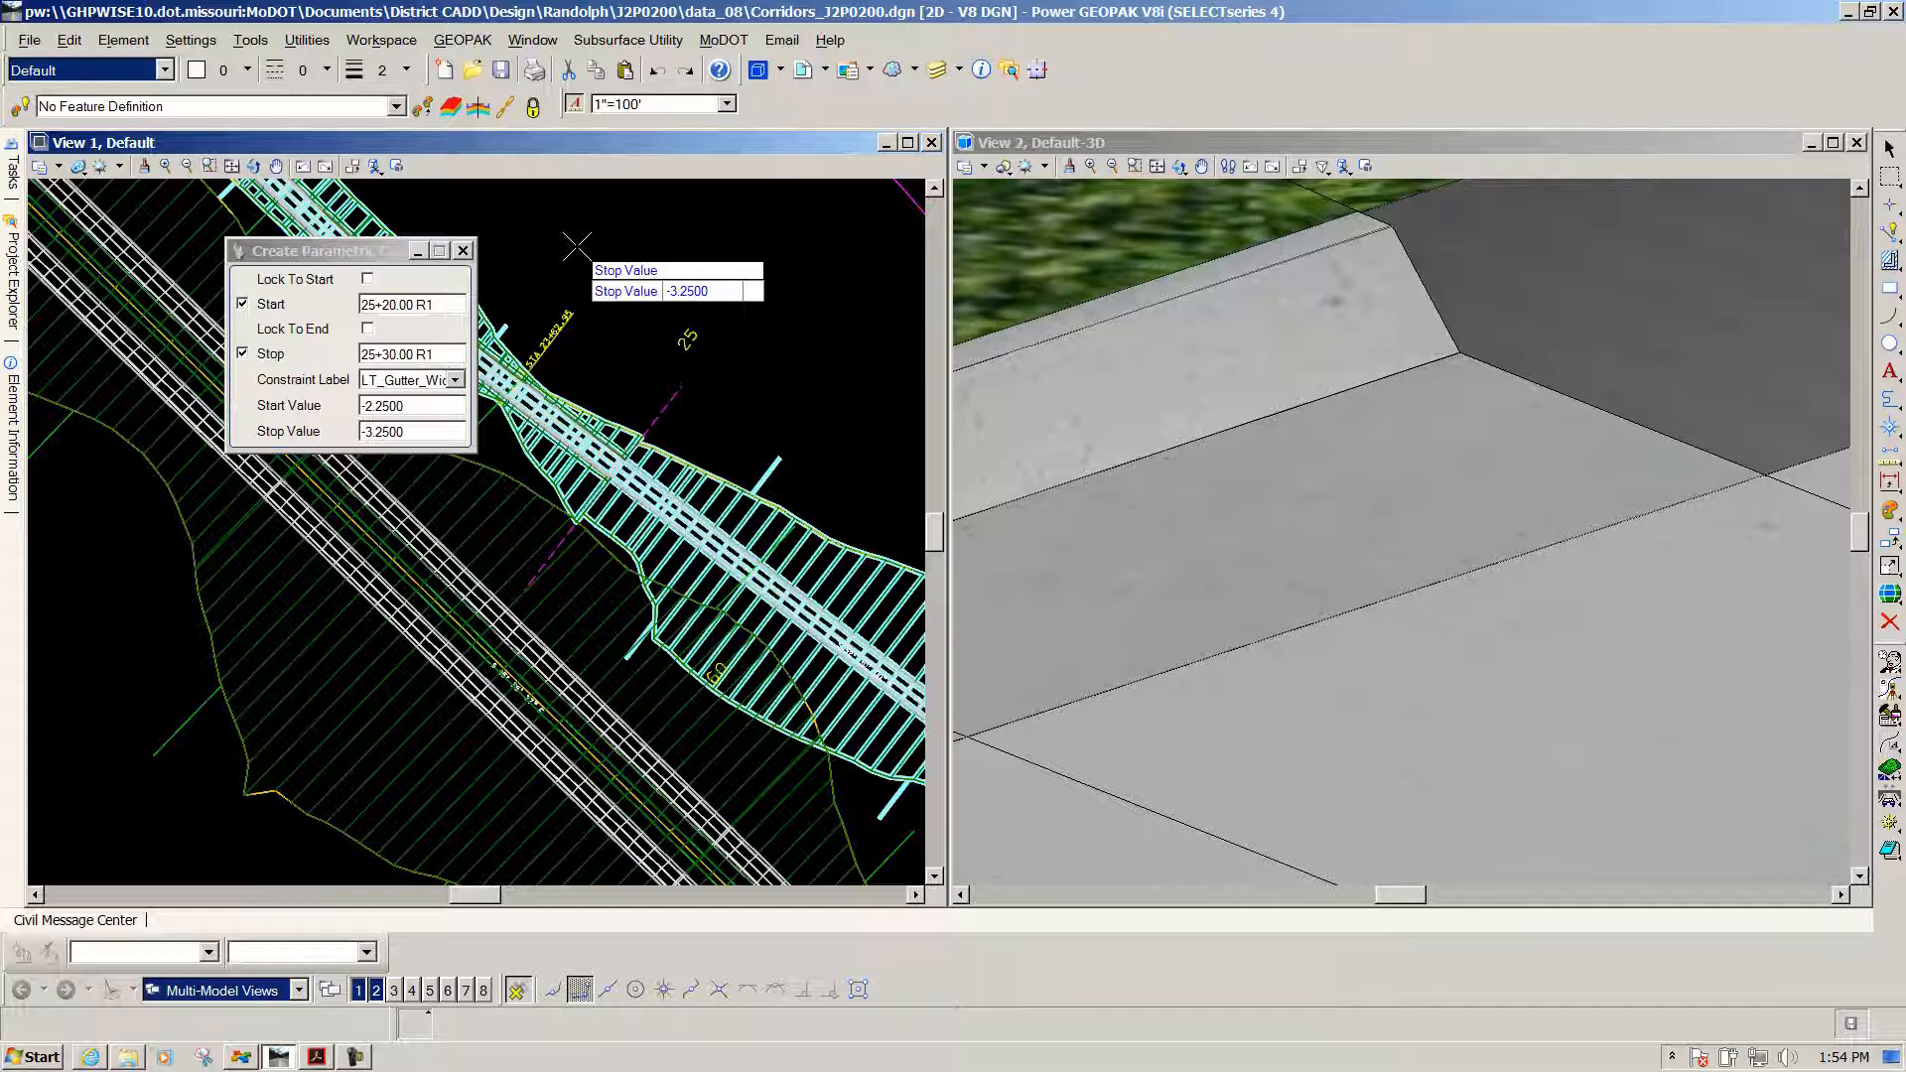
click(577, 246)
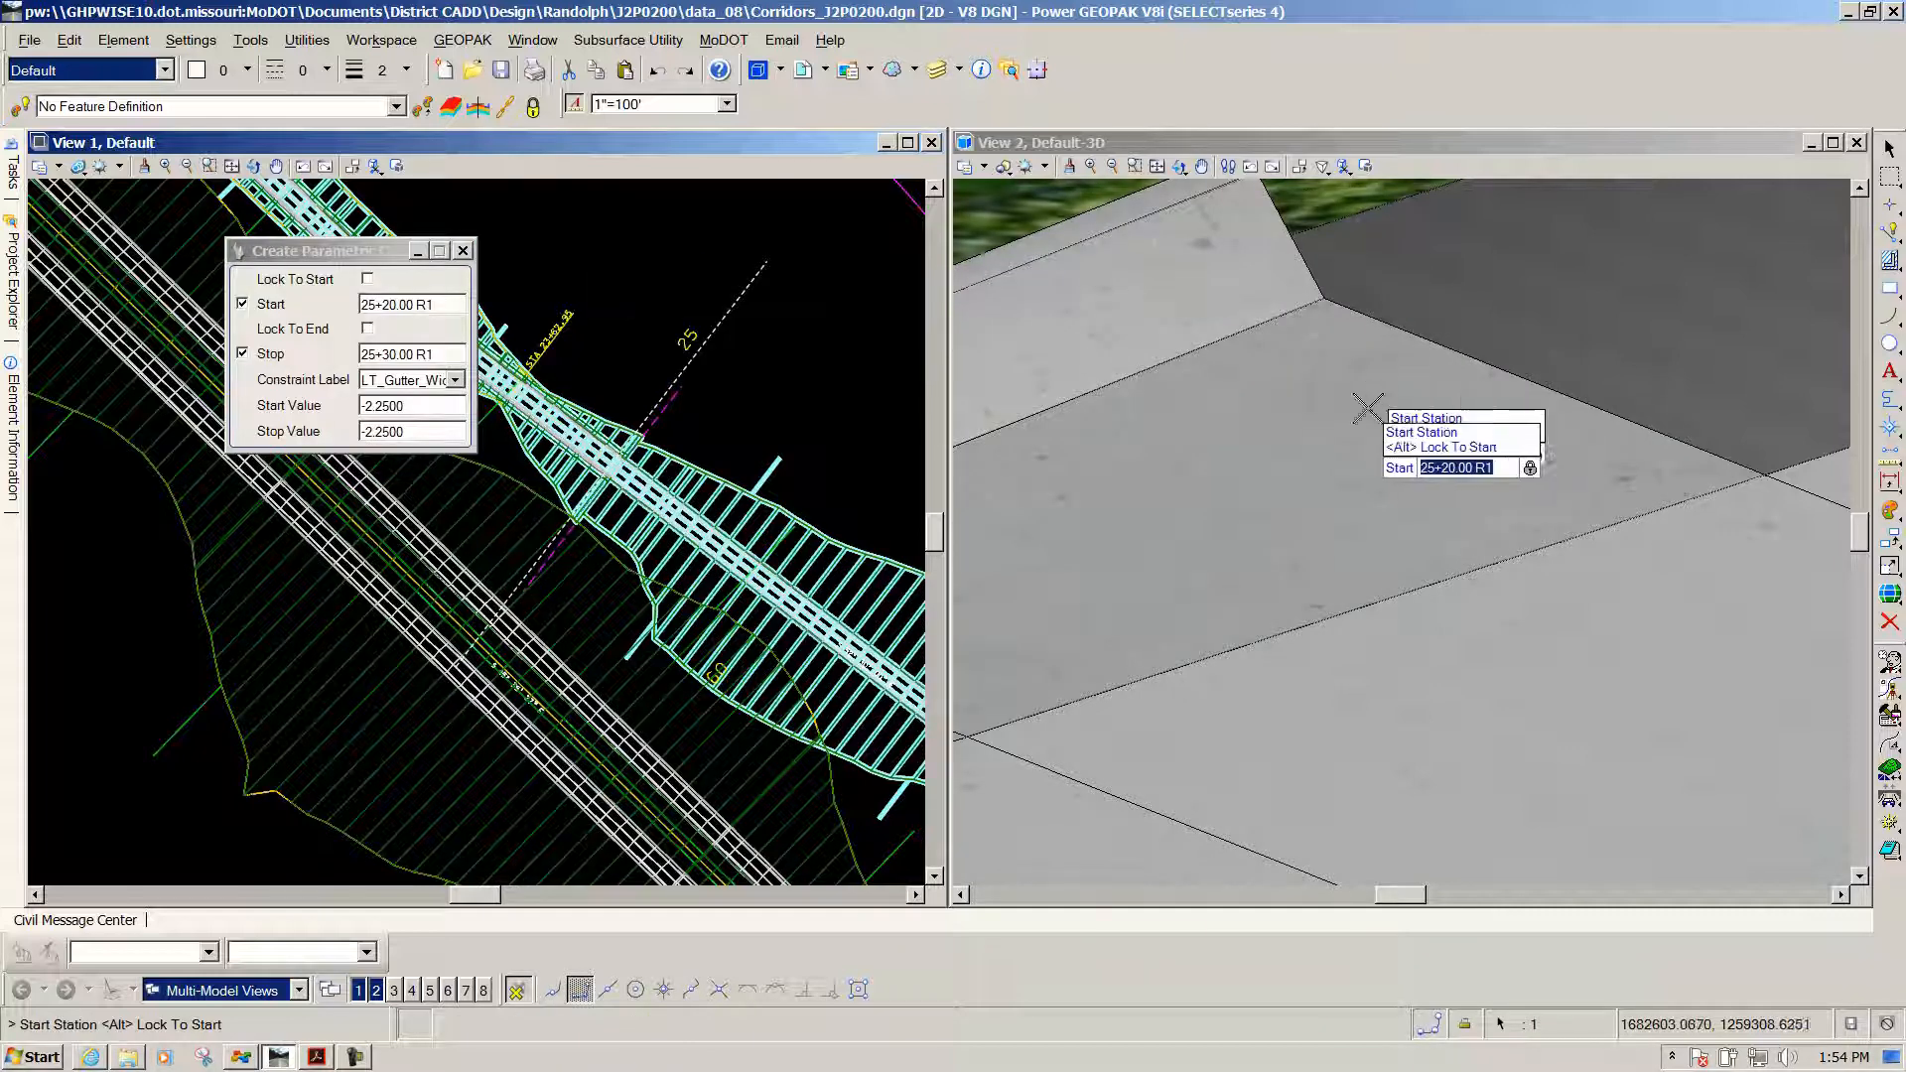
Exit the constraint tool and orbit View 2 to look down on the curb corner
scroll(1350, 415, down, 2)
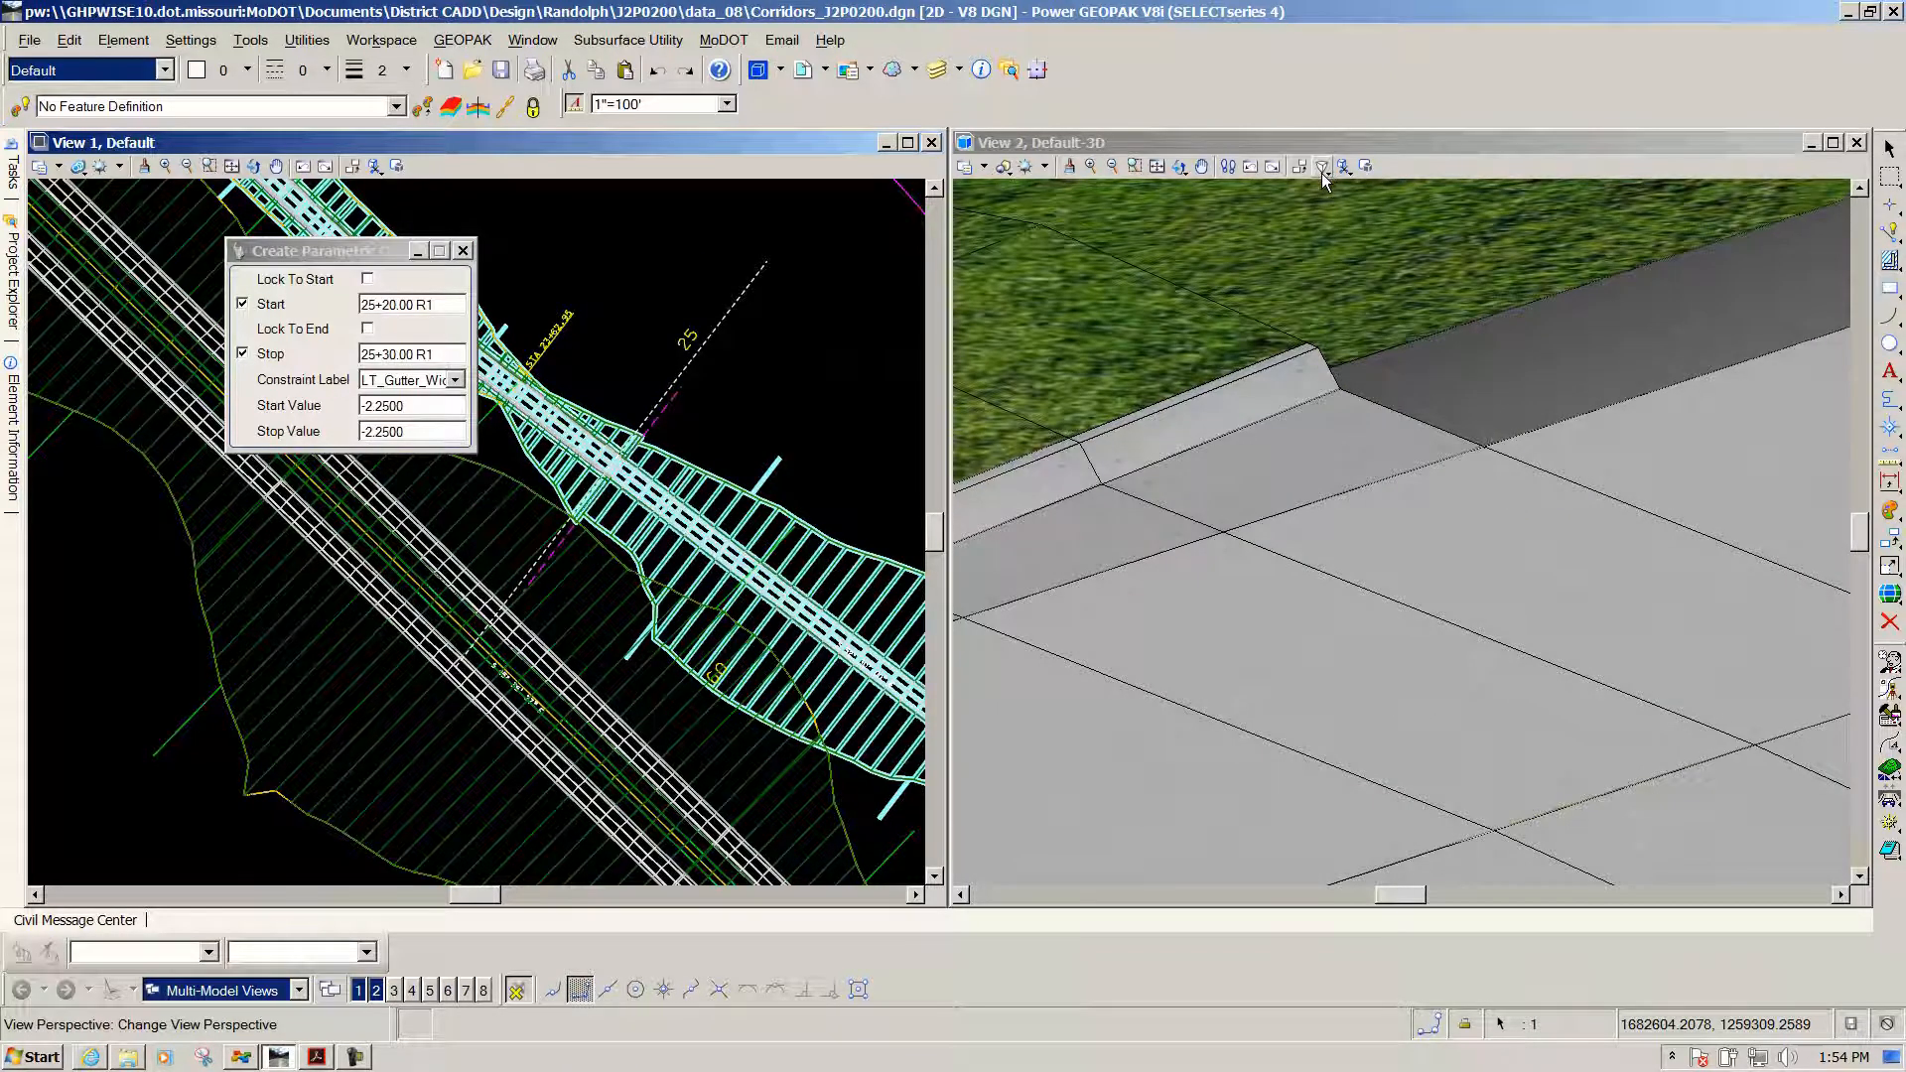
click(1322, 169)
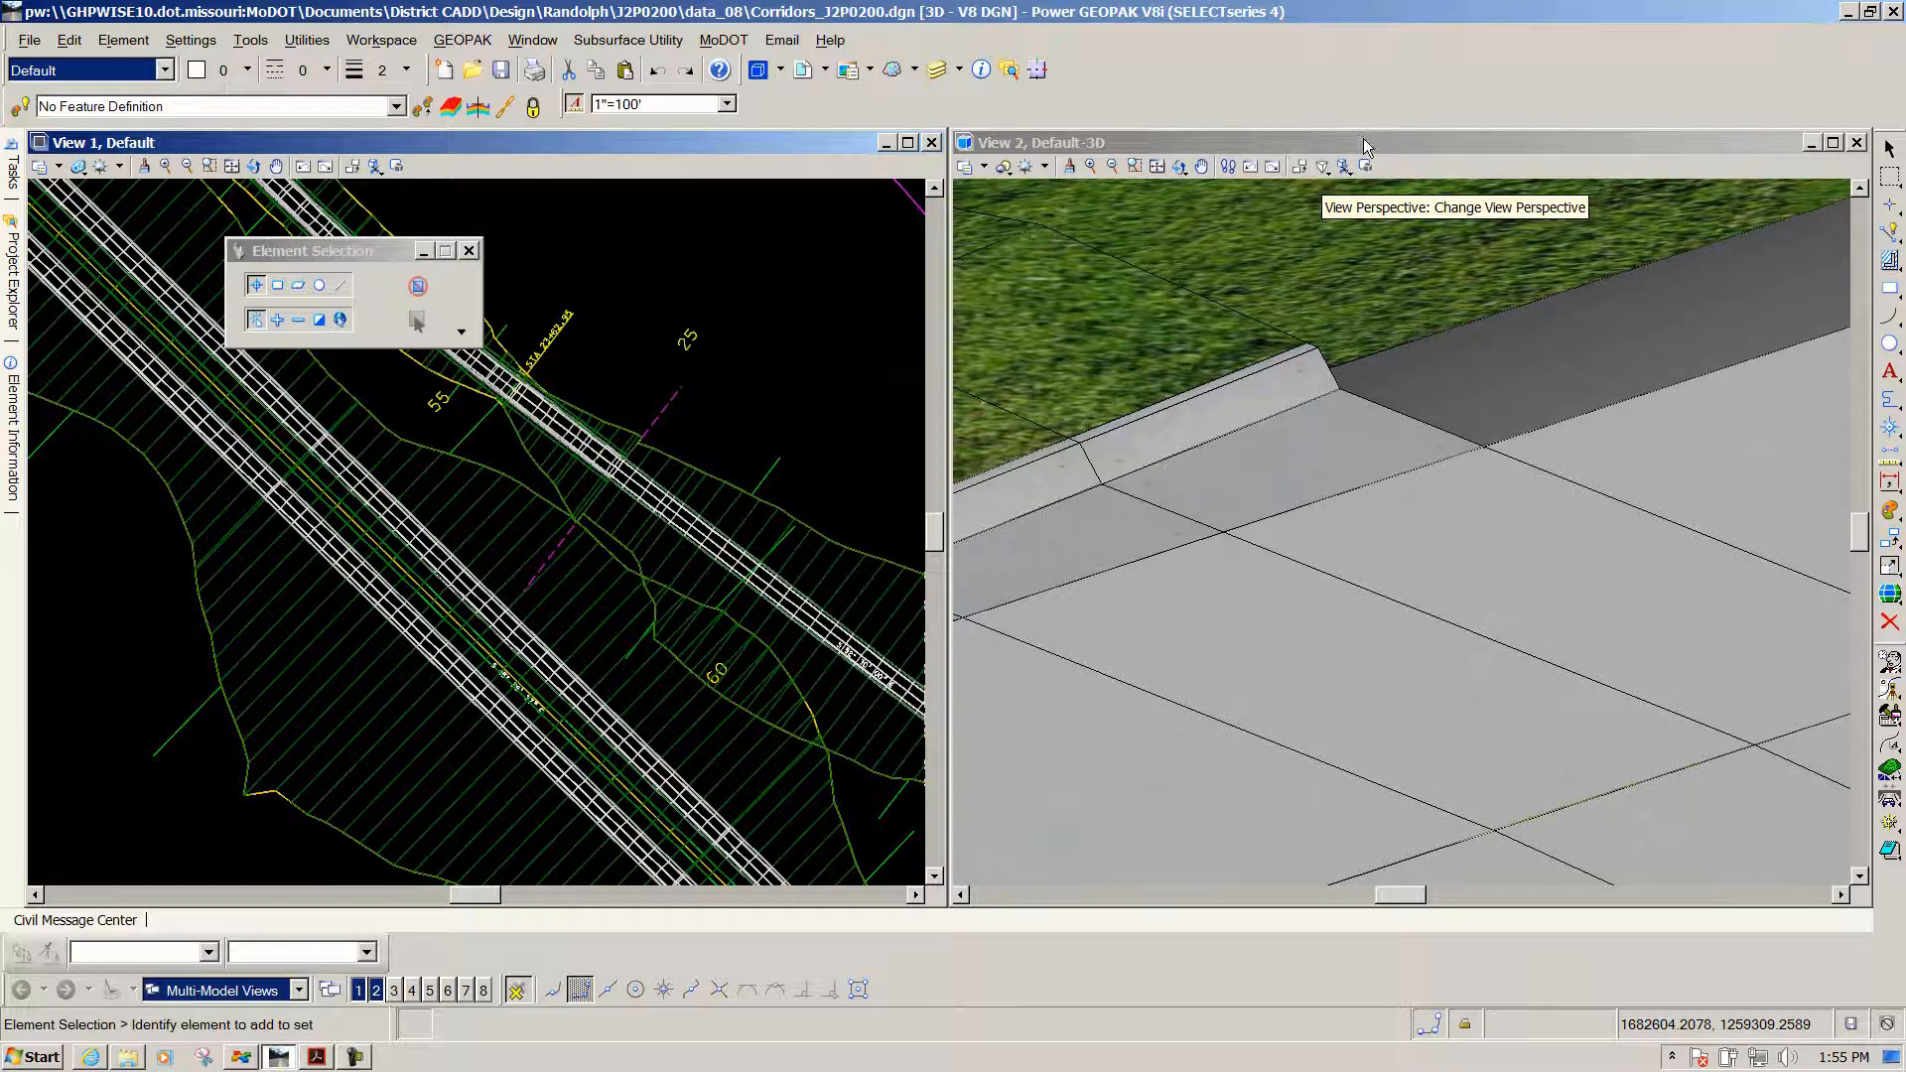
click(1365, 147)
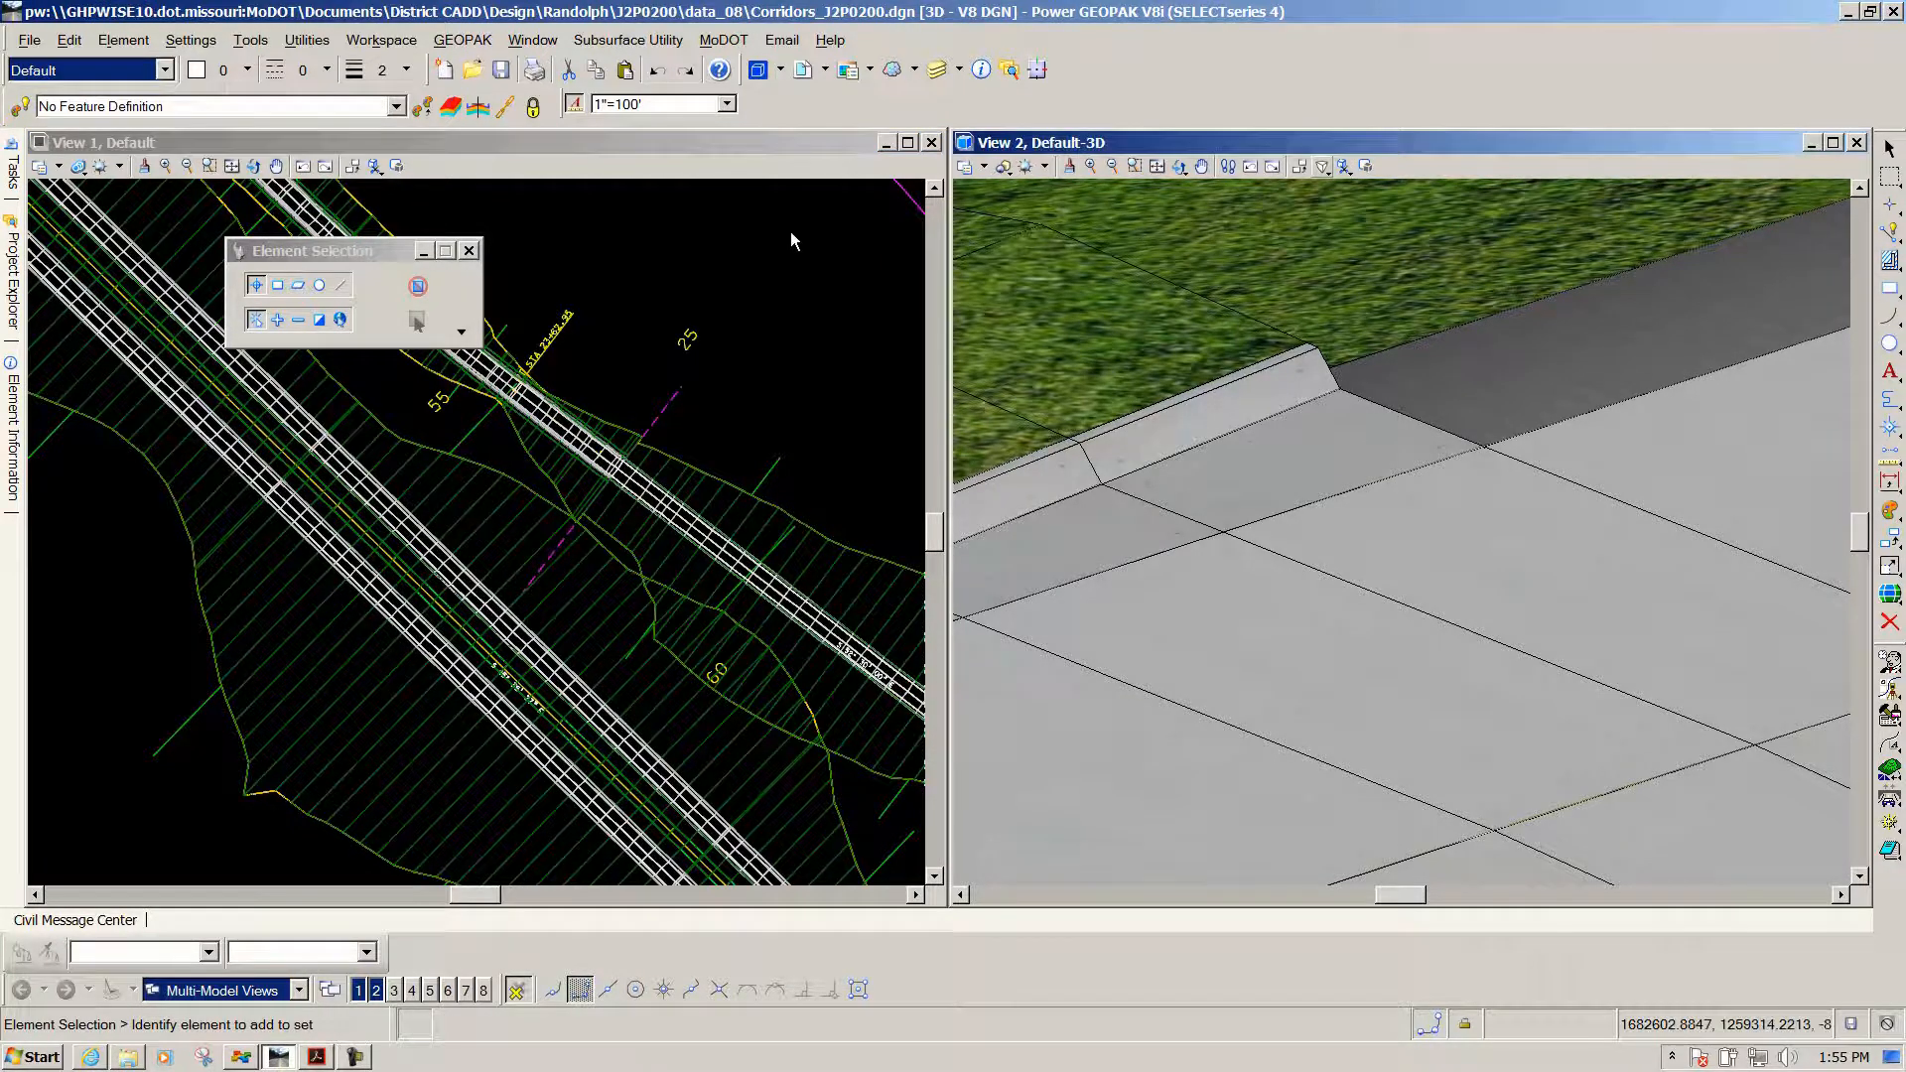
click(1178, 167)
click(1181, 168)
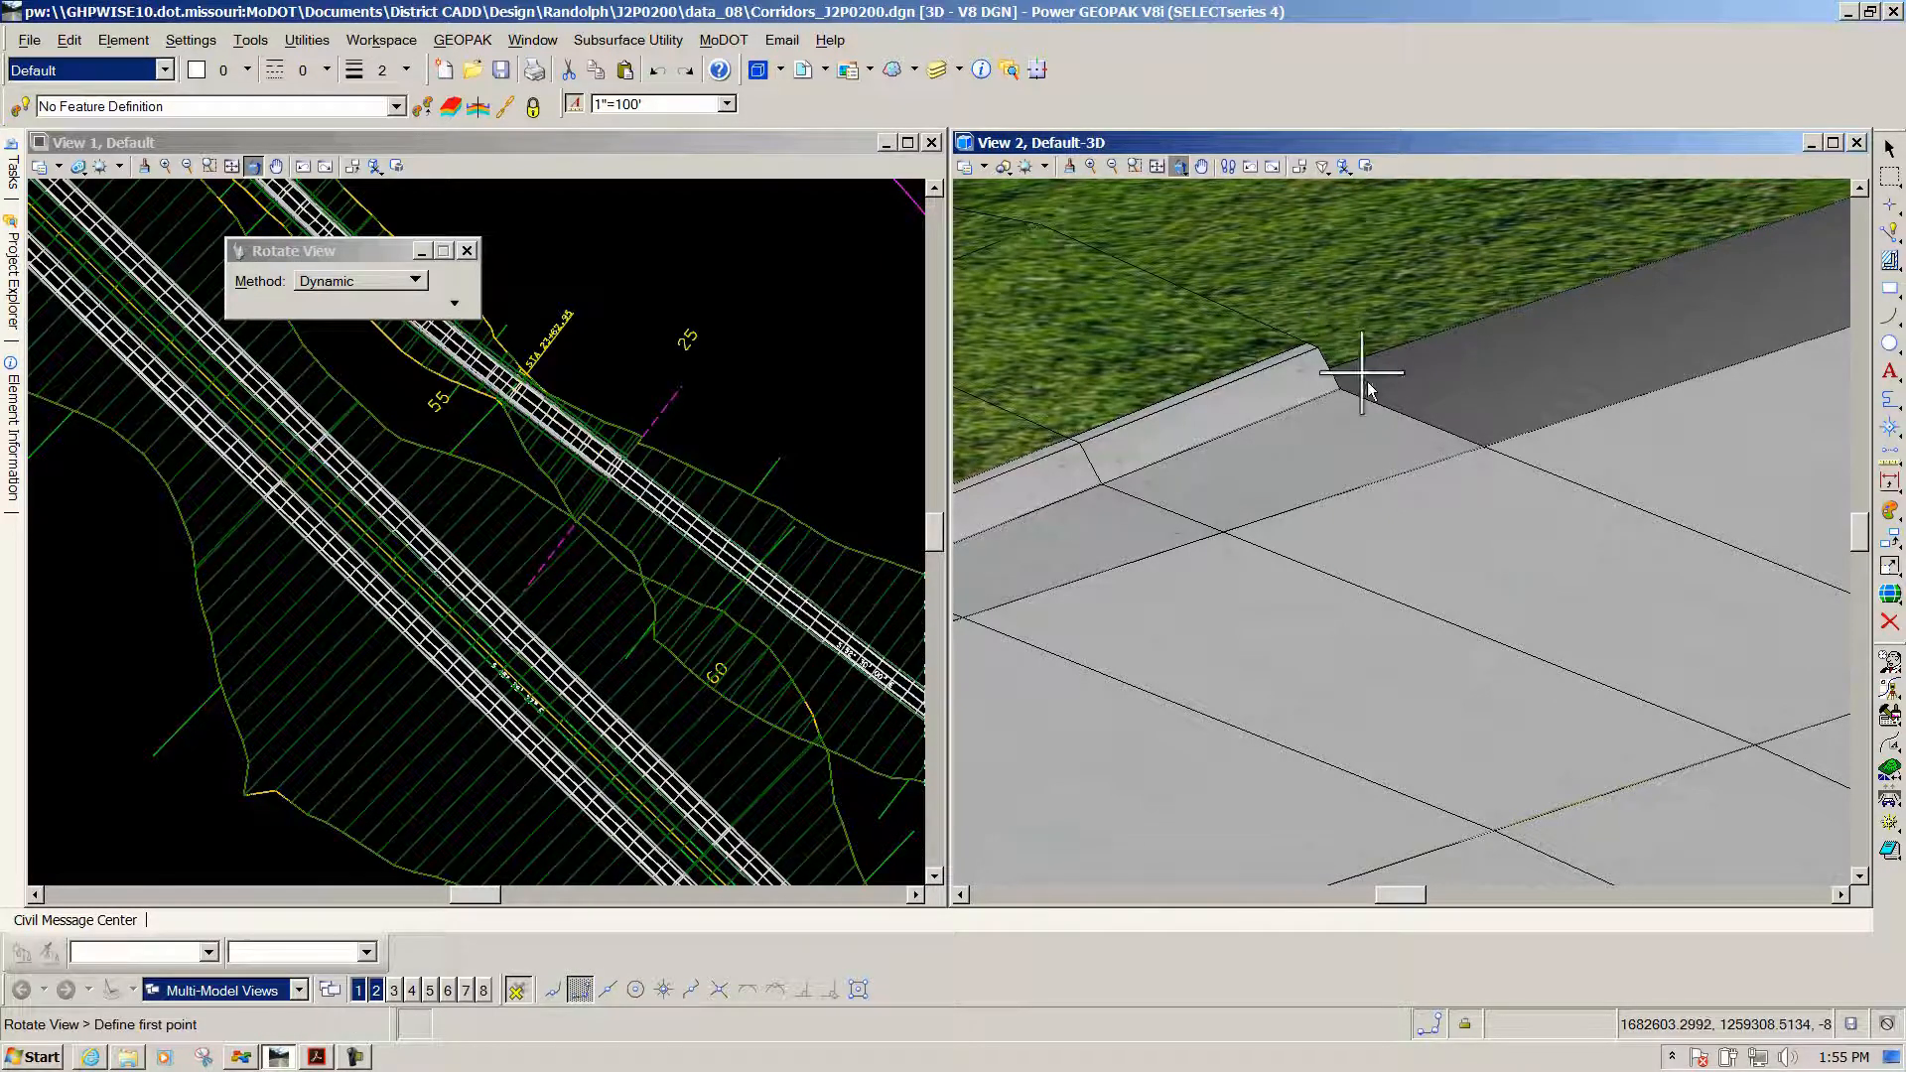
click(1336, 390)
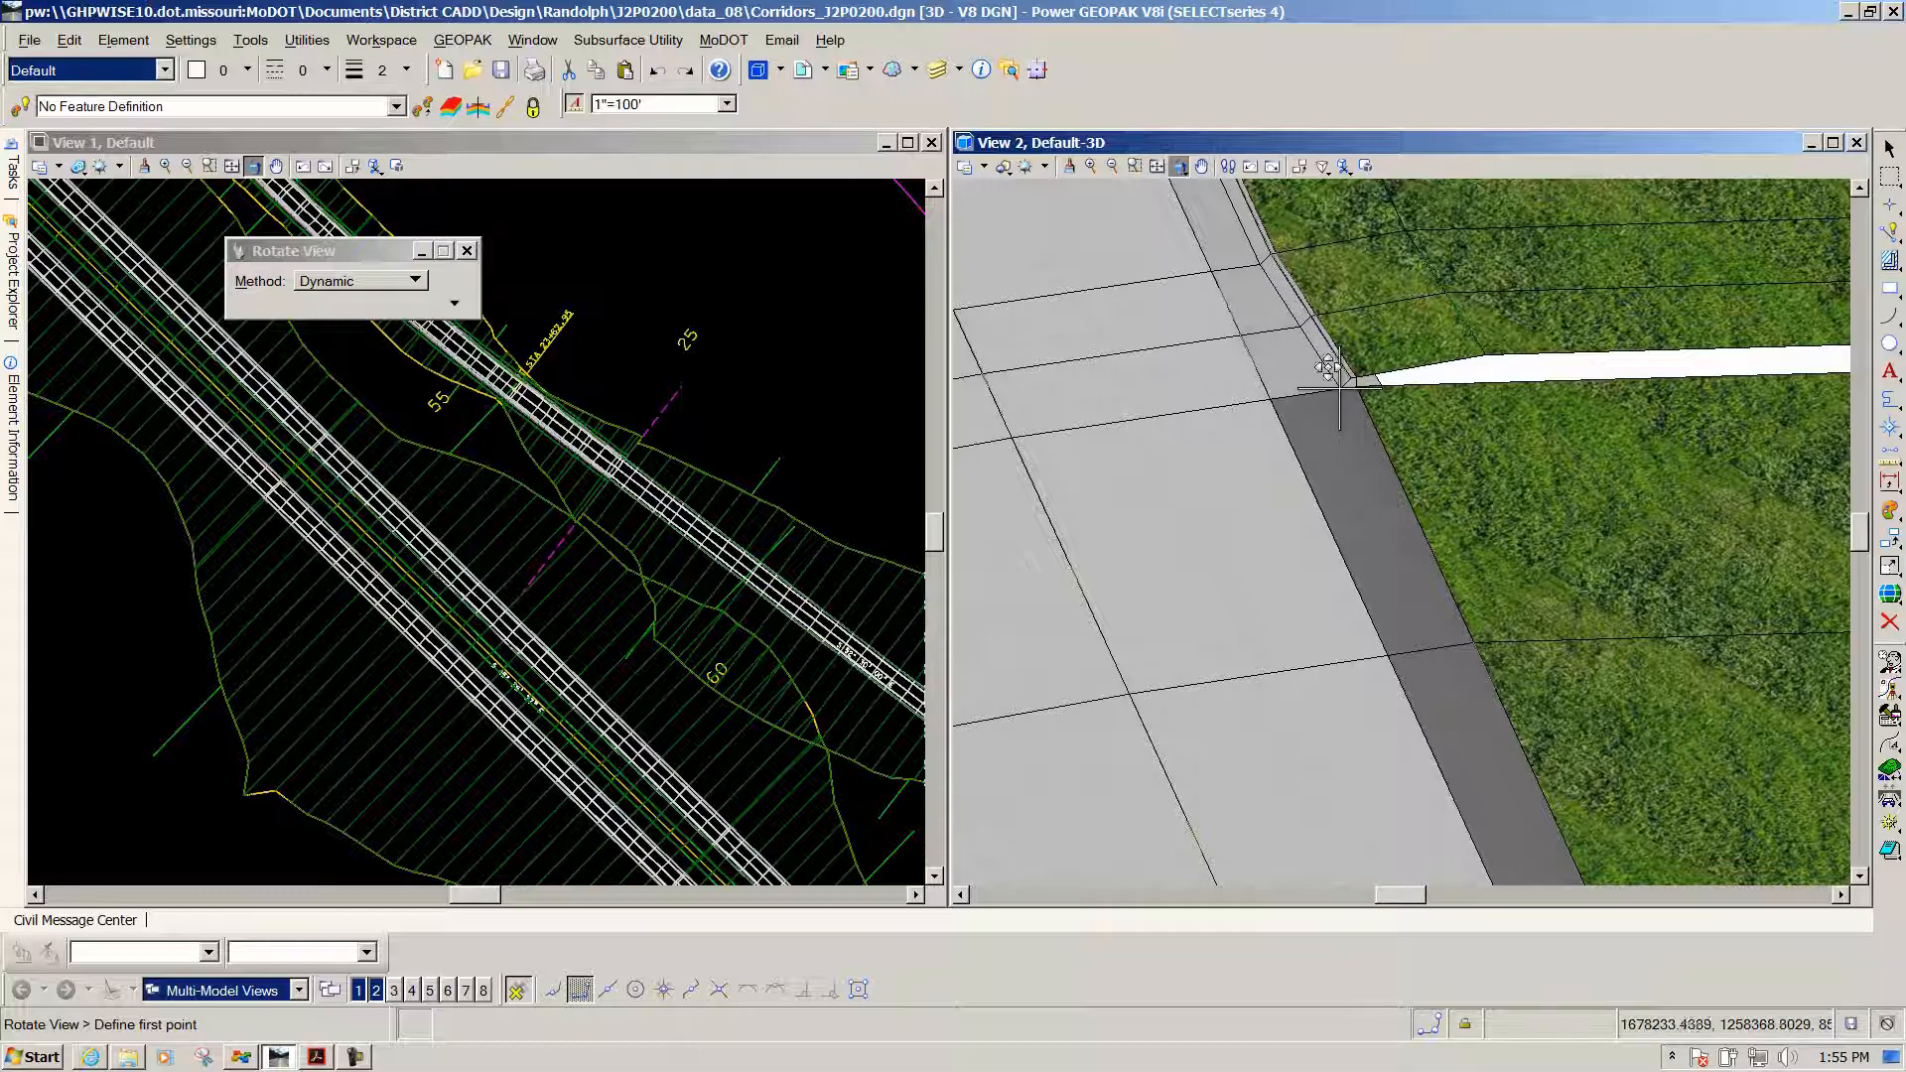
drag(1340, 547, 1383, 511)
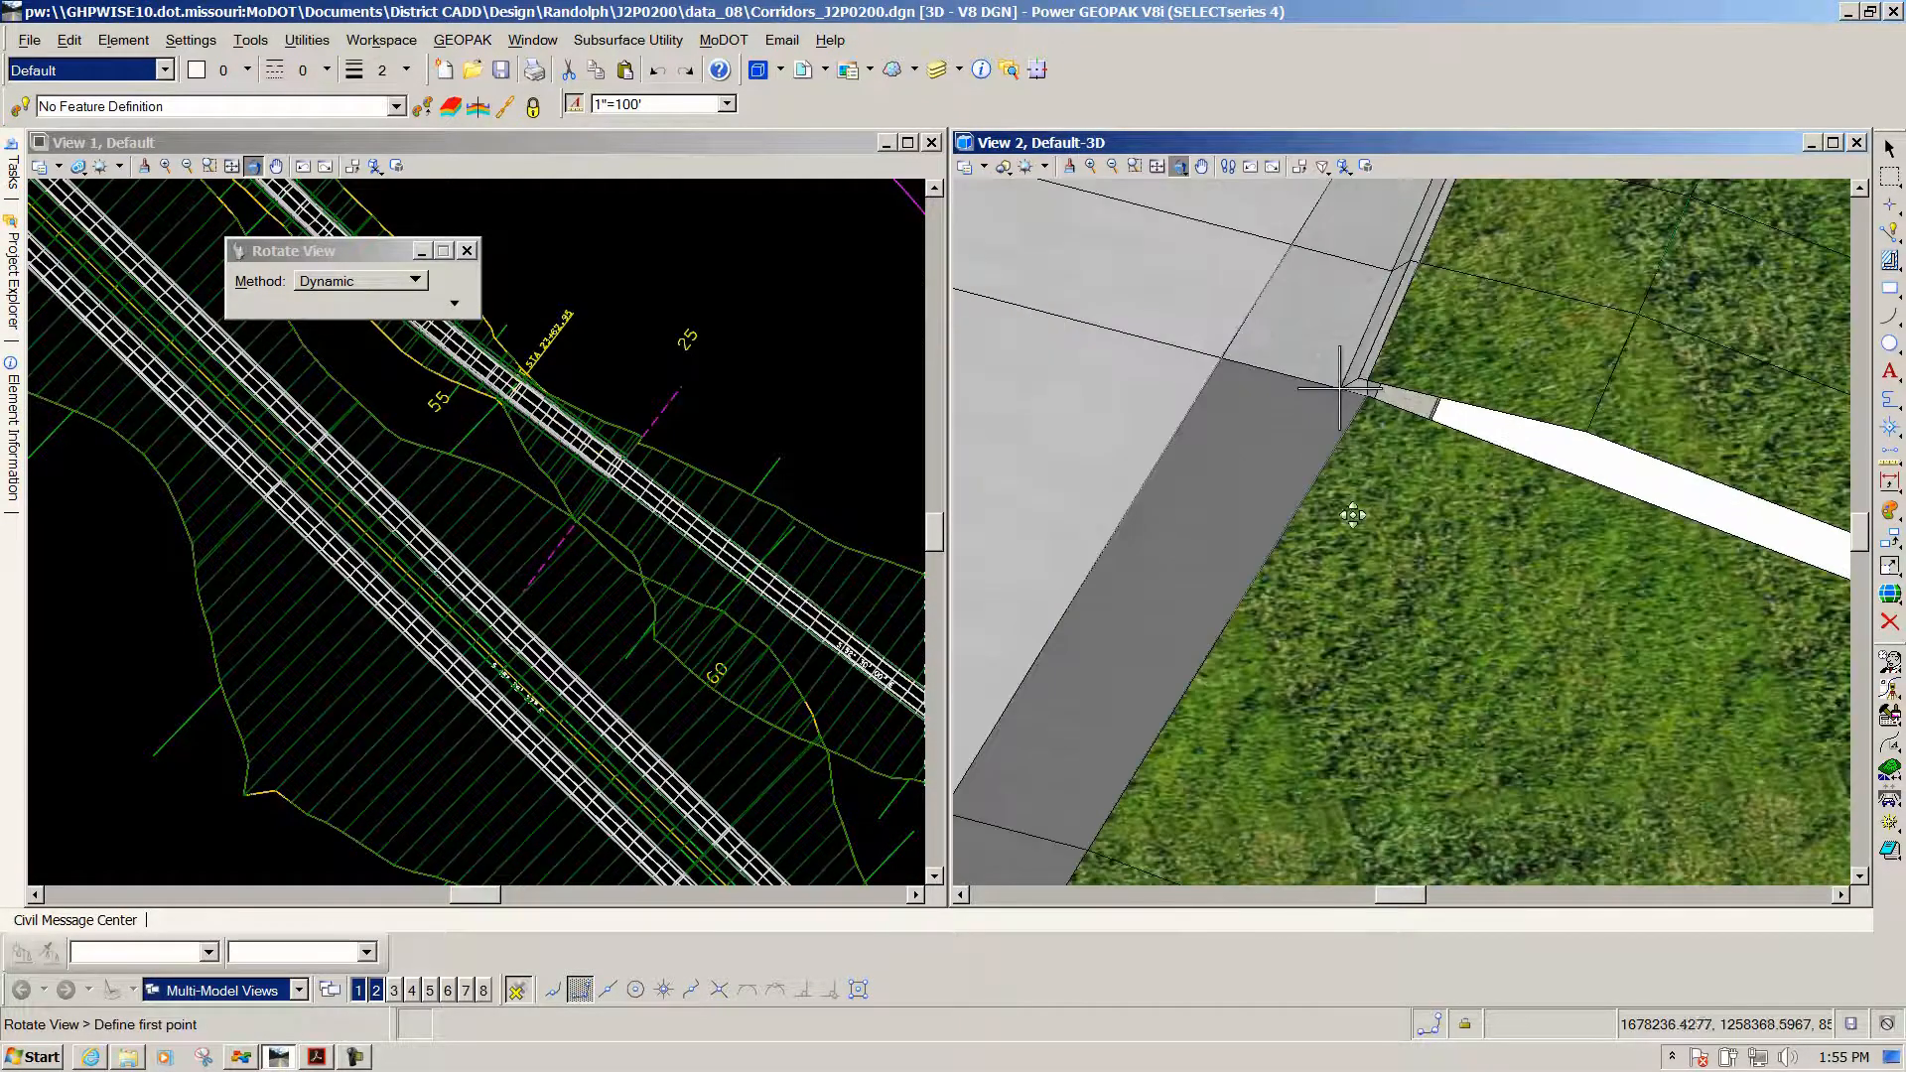
drag(1242, 495, 1290, 518)
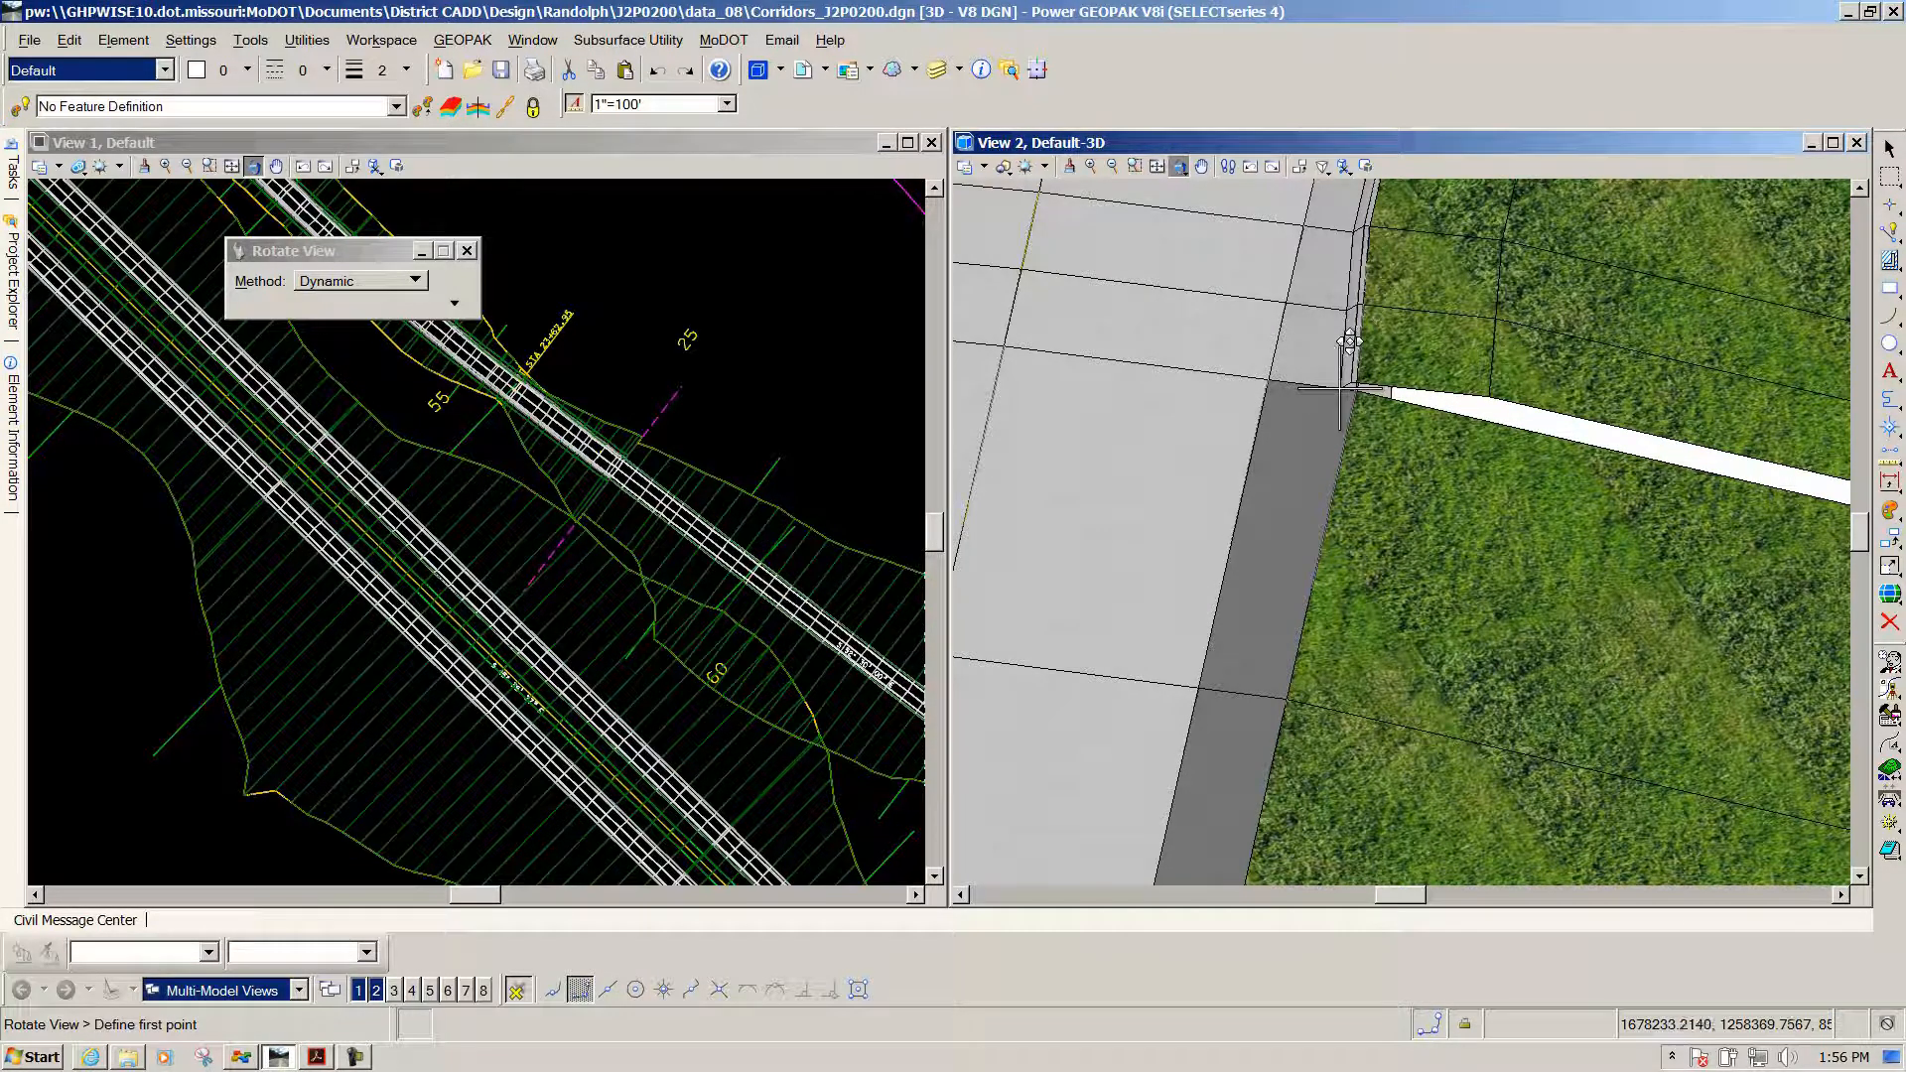
Zoom and pan the 3-D view to frame the widened curb and gutter edge
scroll(1493, 373, up, 3)
scroll(1231, 434, down, 3)
scroll(1439, 366, up, 3)
scroll(1437, 363, down, 3)
scroll(1325, 585, down, 3)
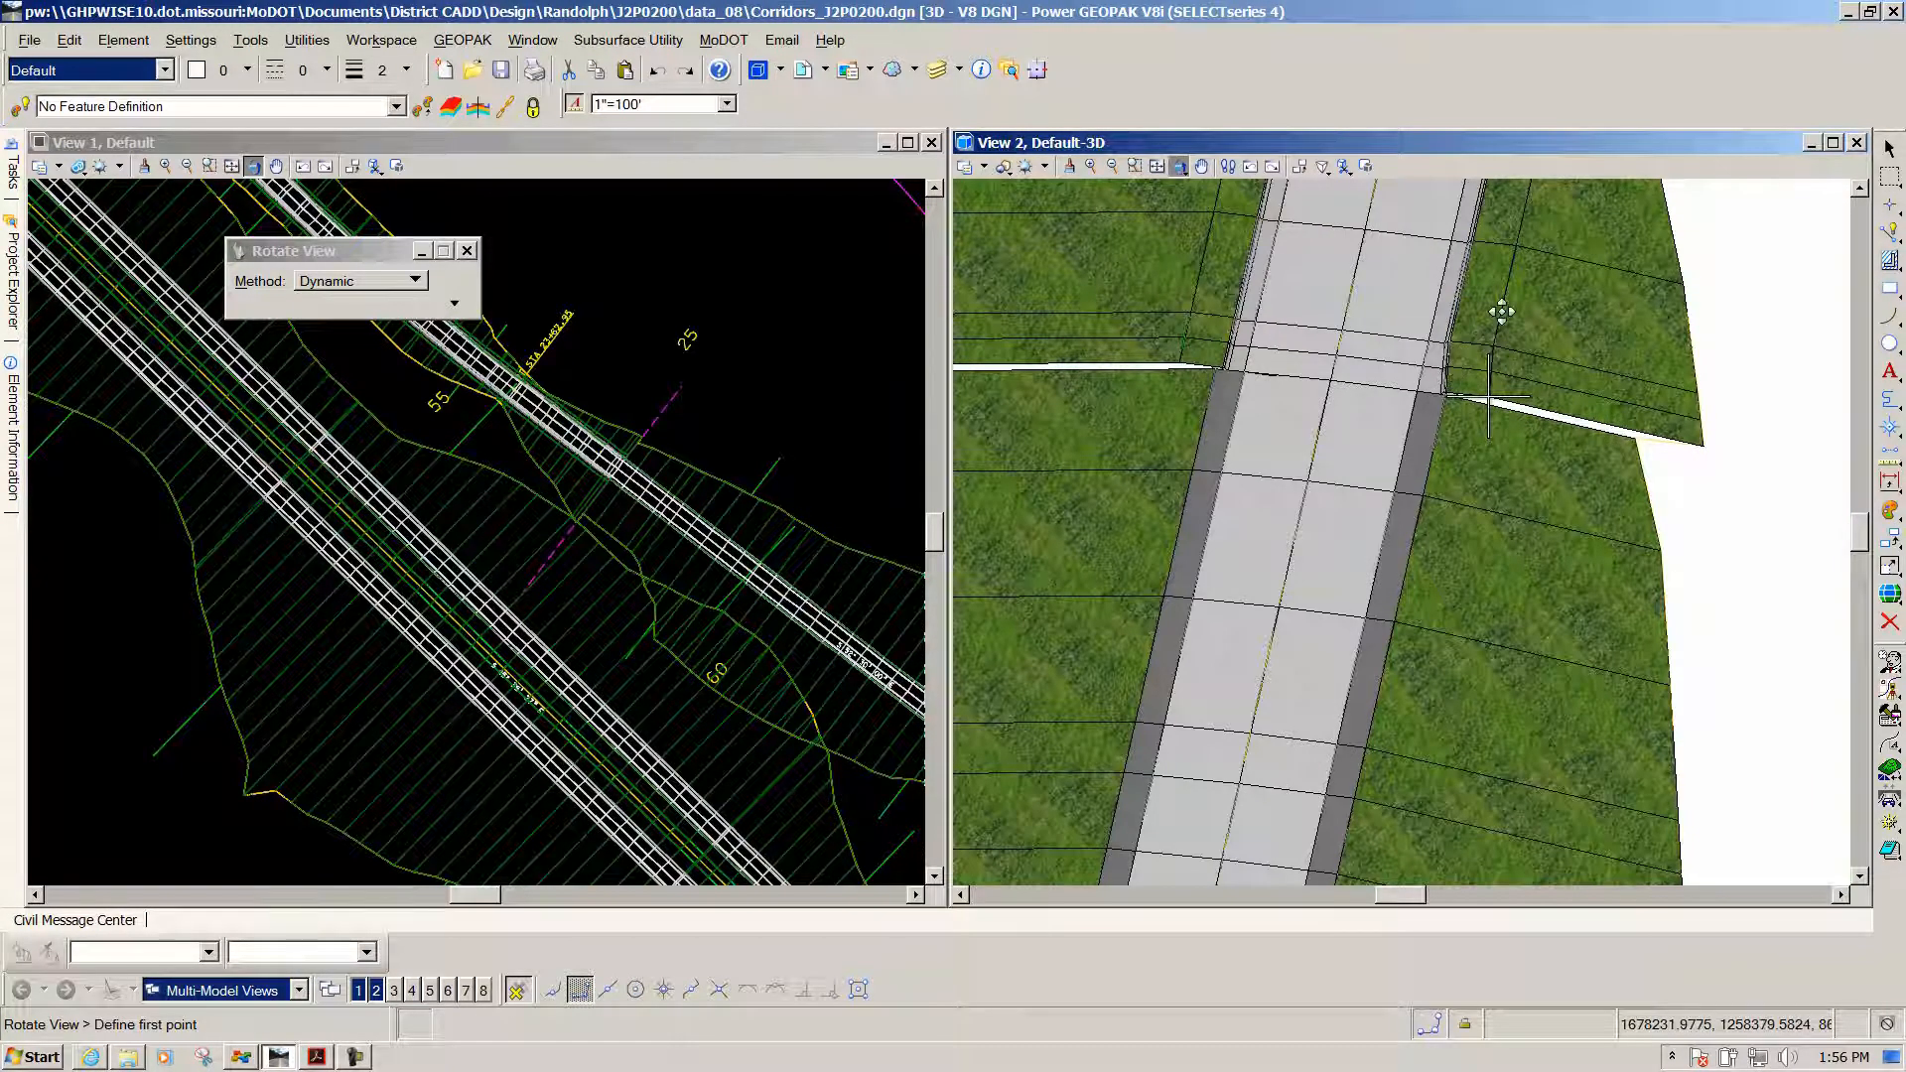
scroll(1486, 325, up, 3)
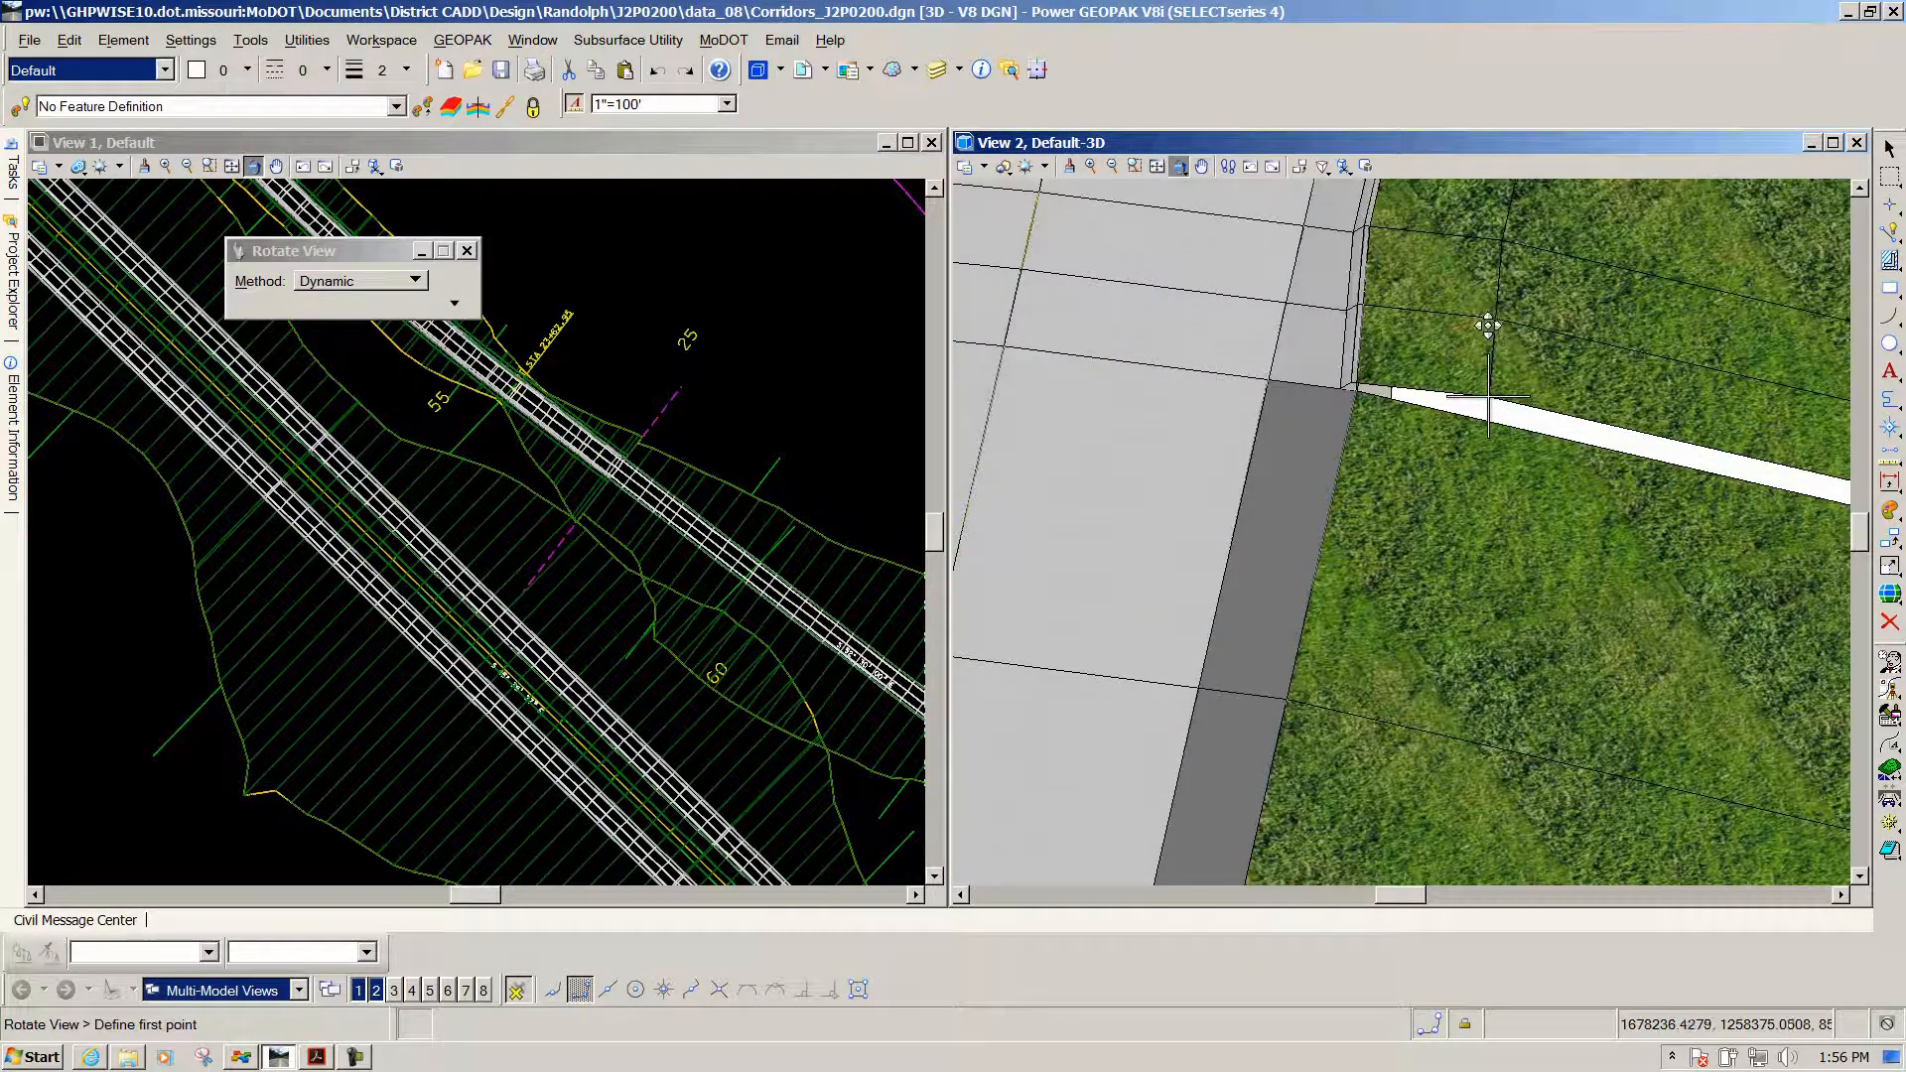
click(1201, 166)
drag(1312, 307, 1212, 583)
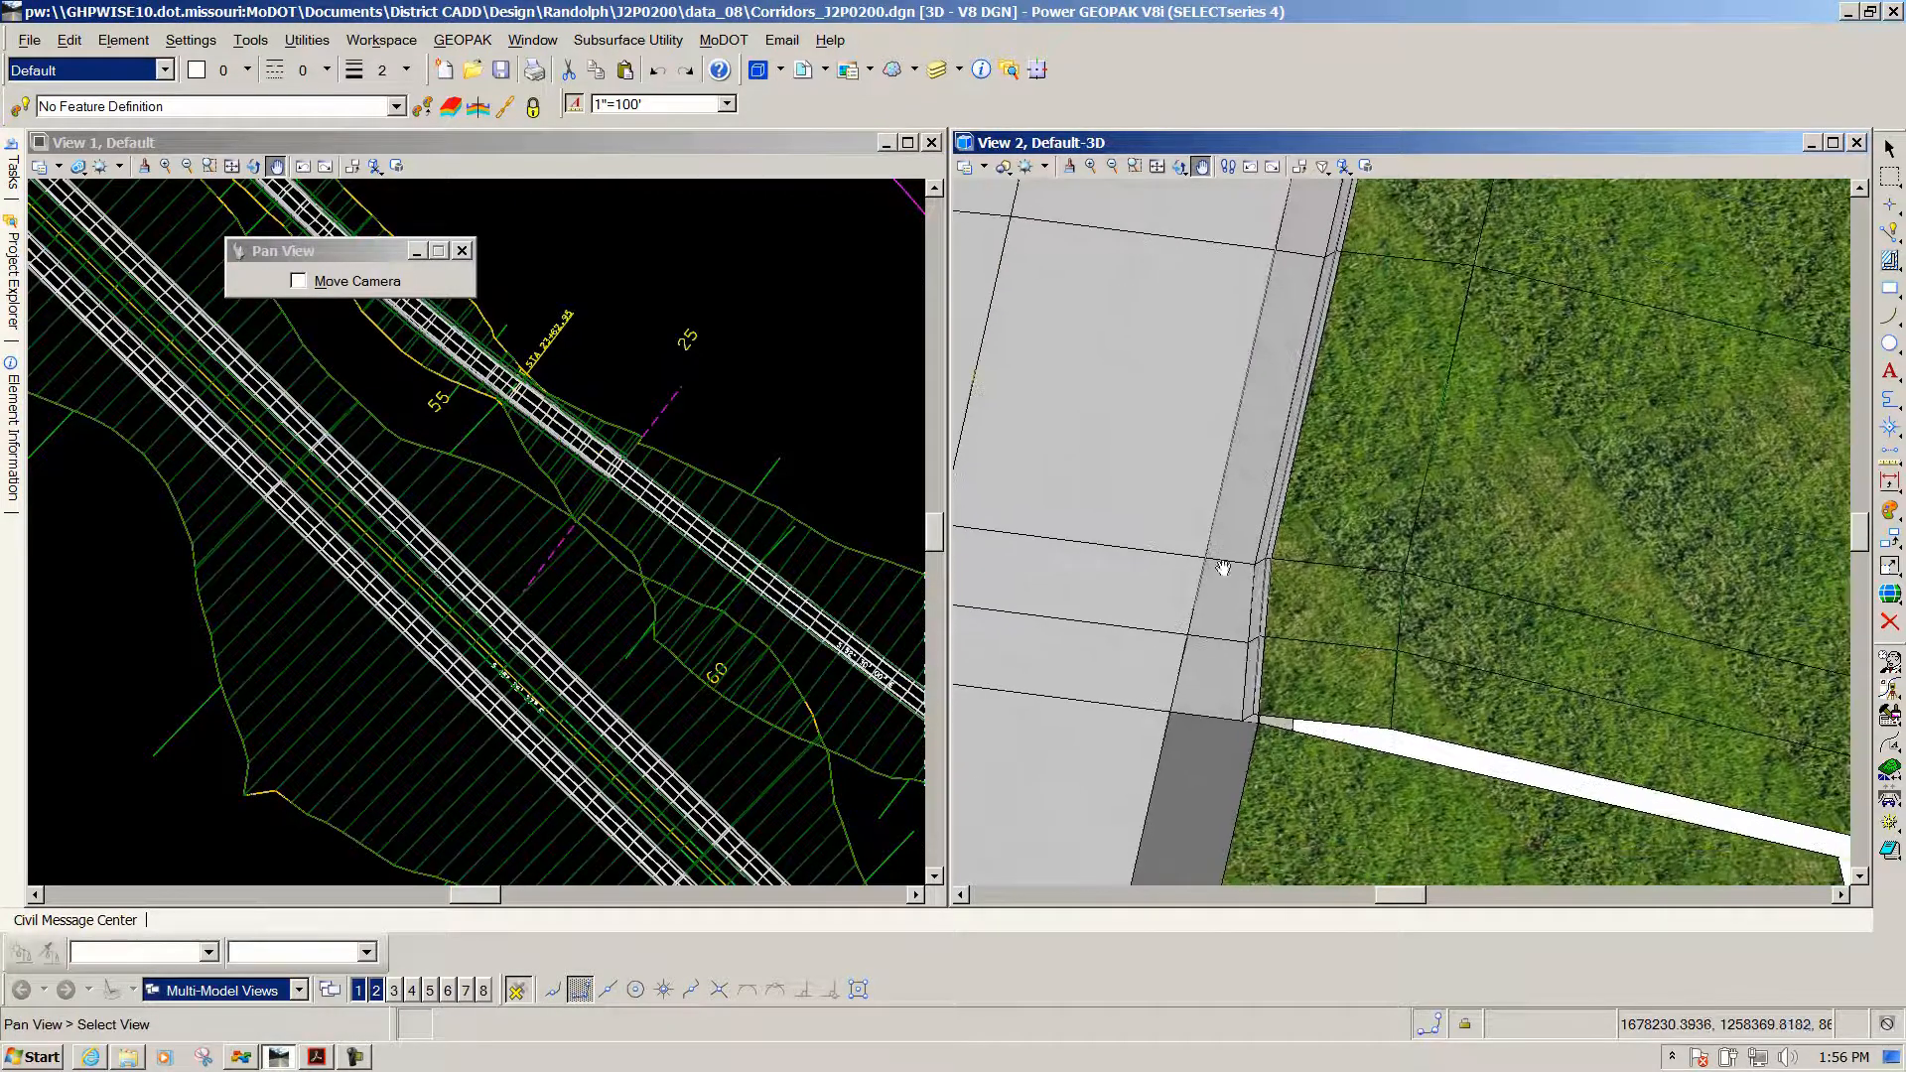
right_click(757, 384)
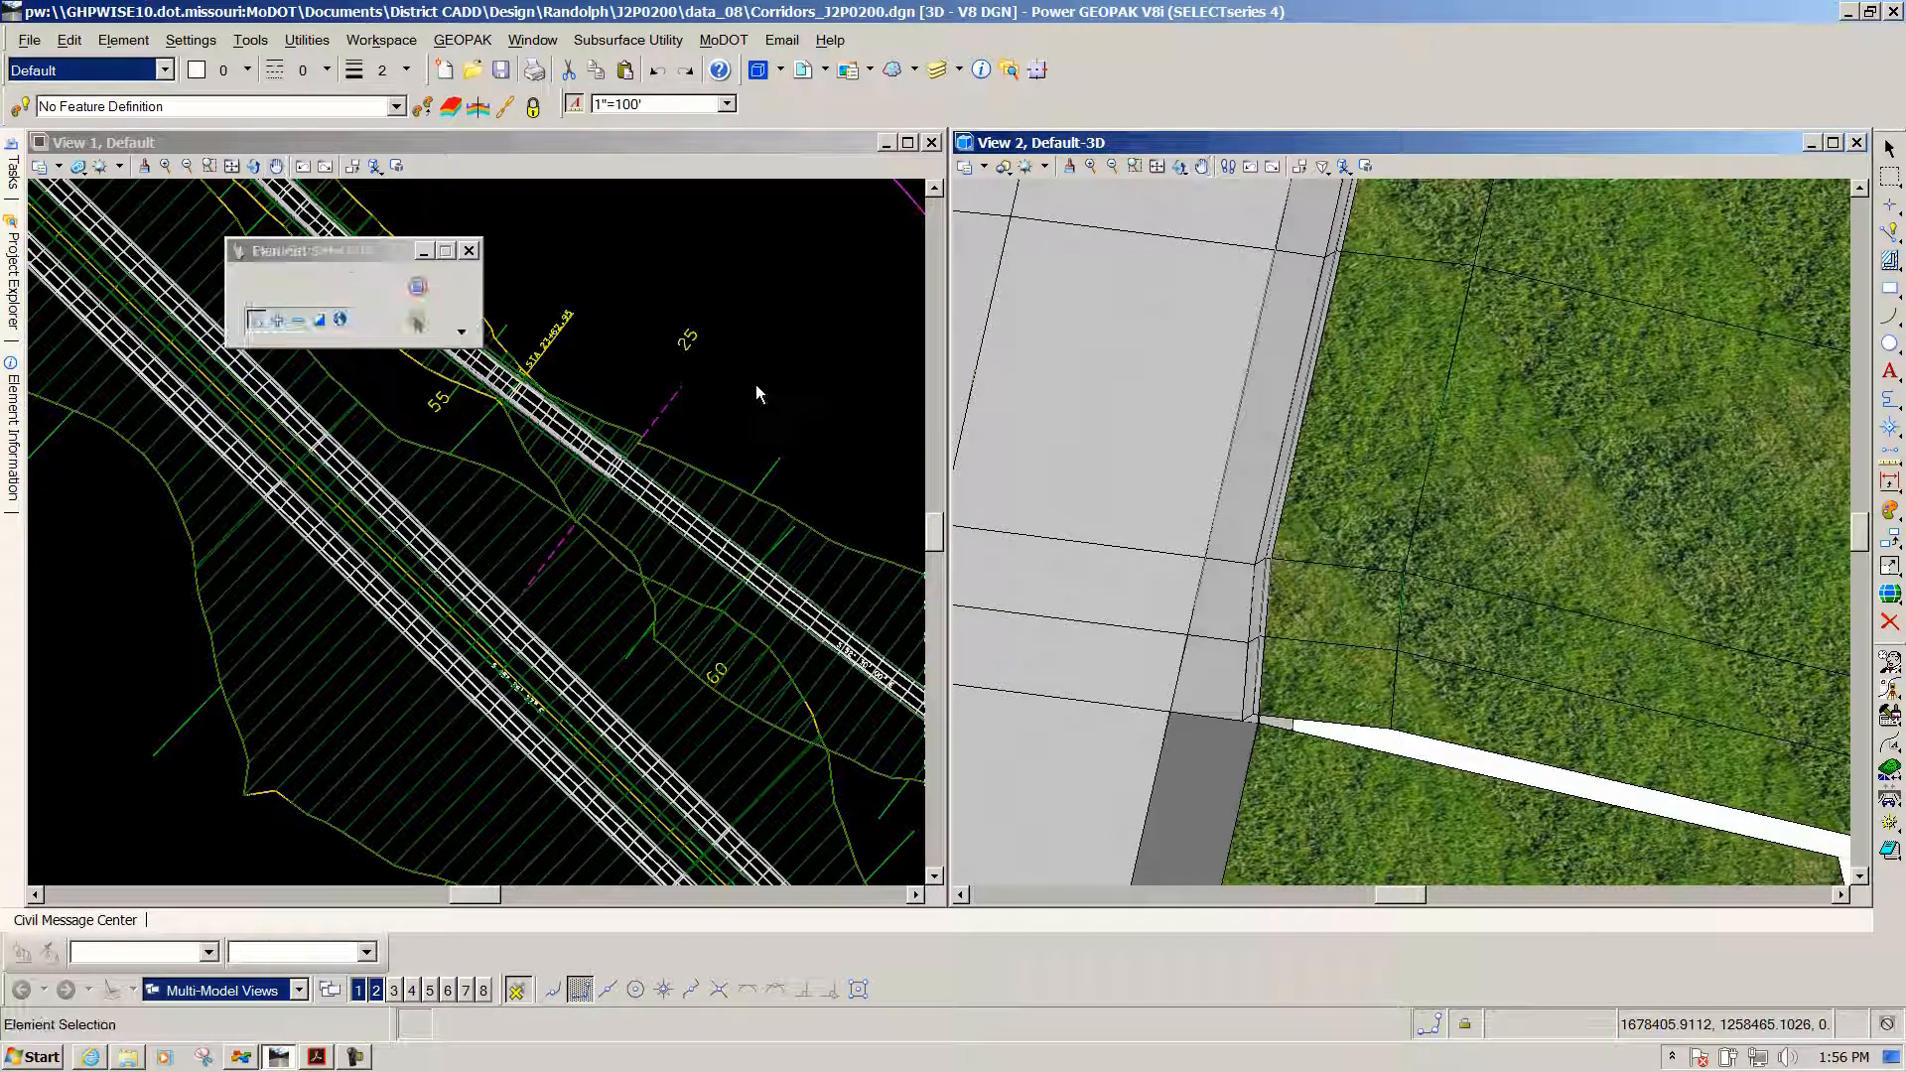
click(664, 407)
click(562, 545)
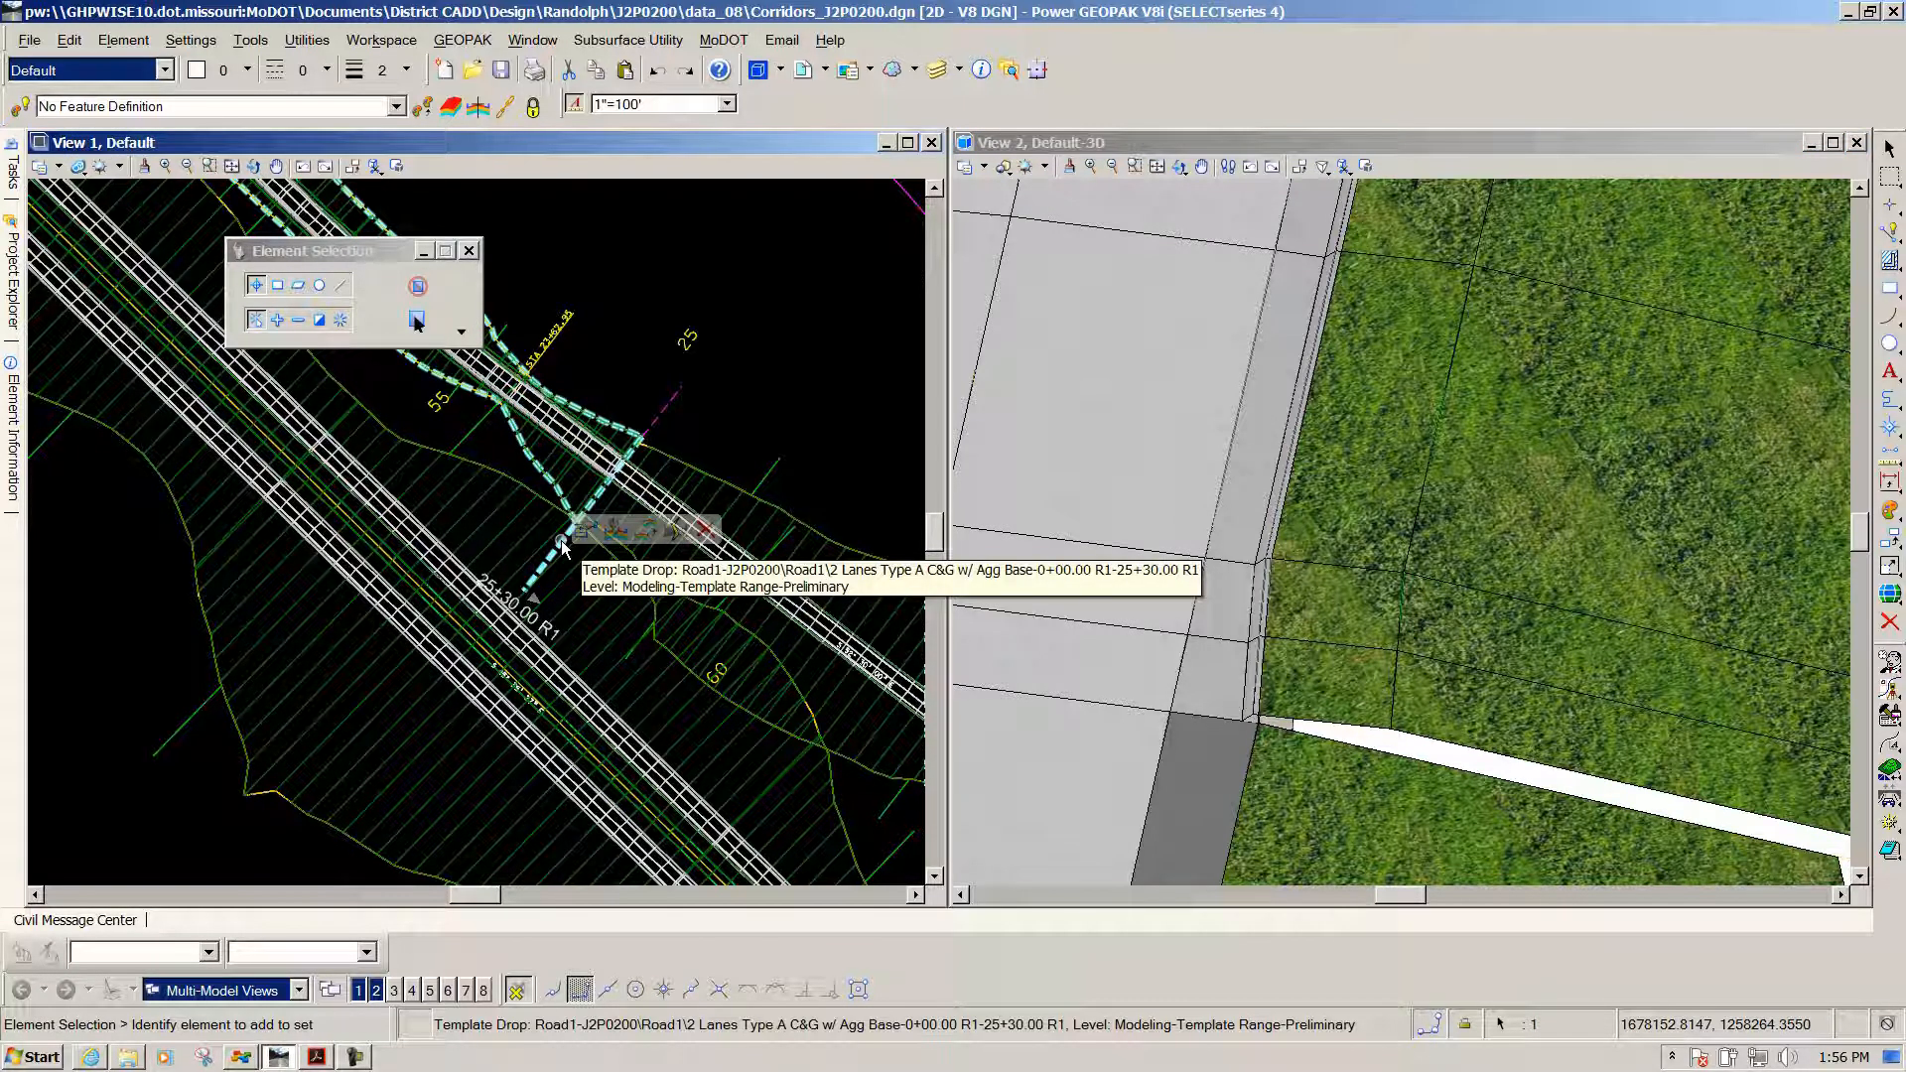
click(613, 531)
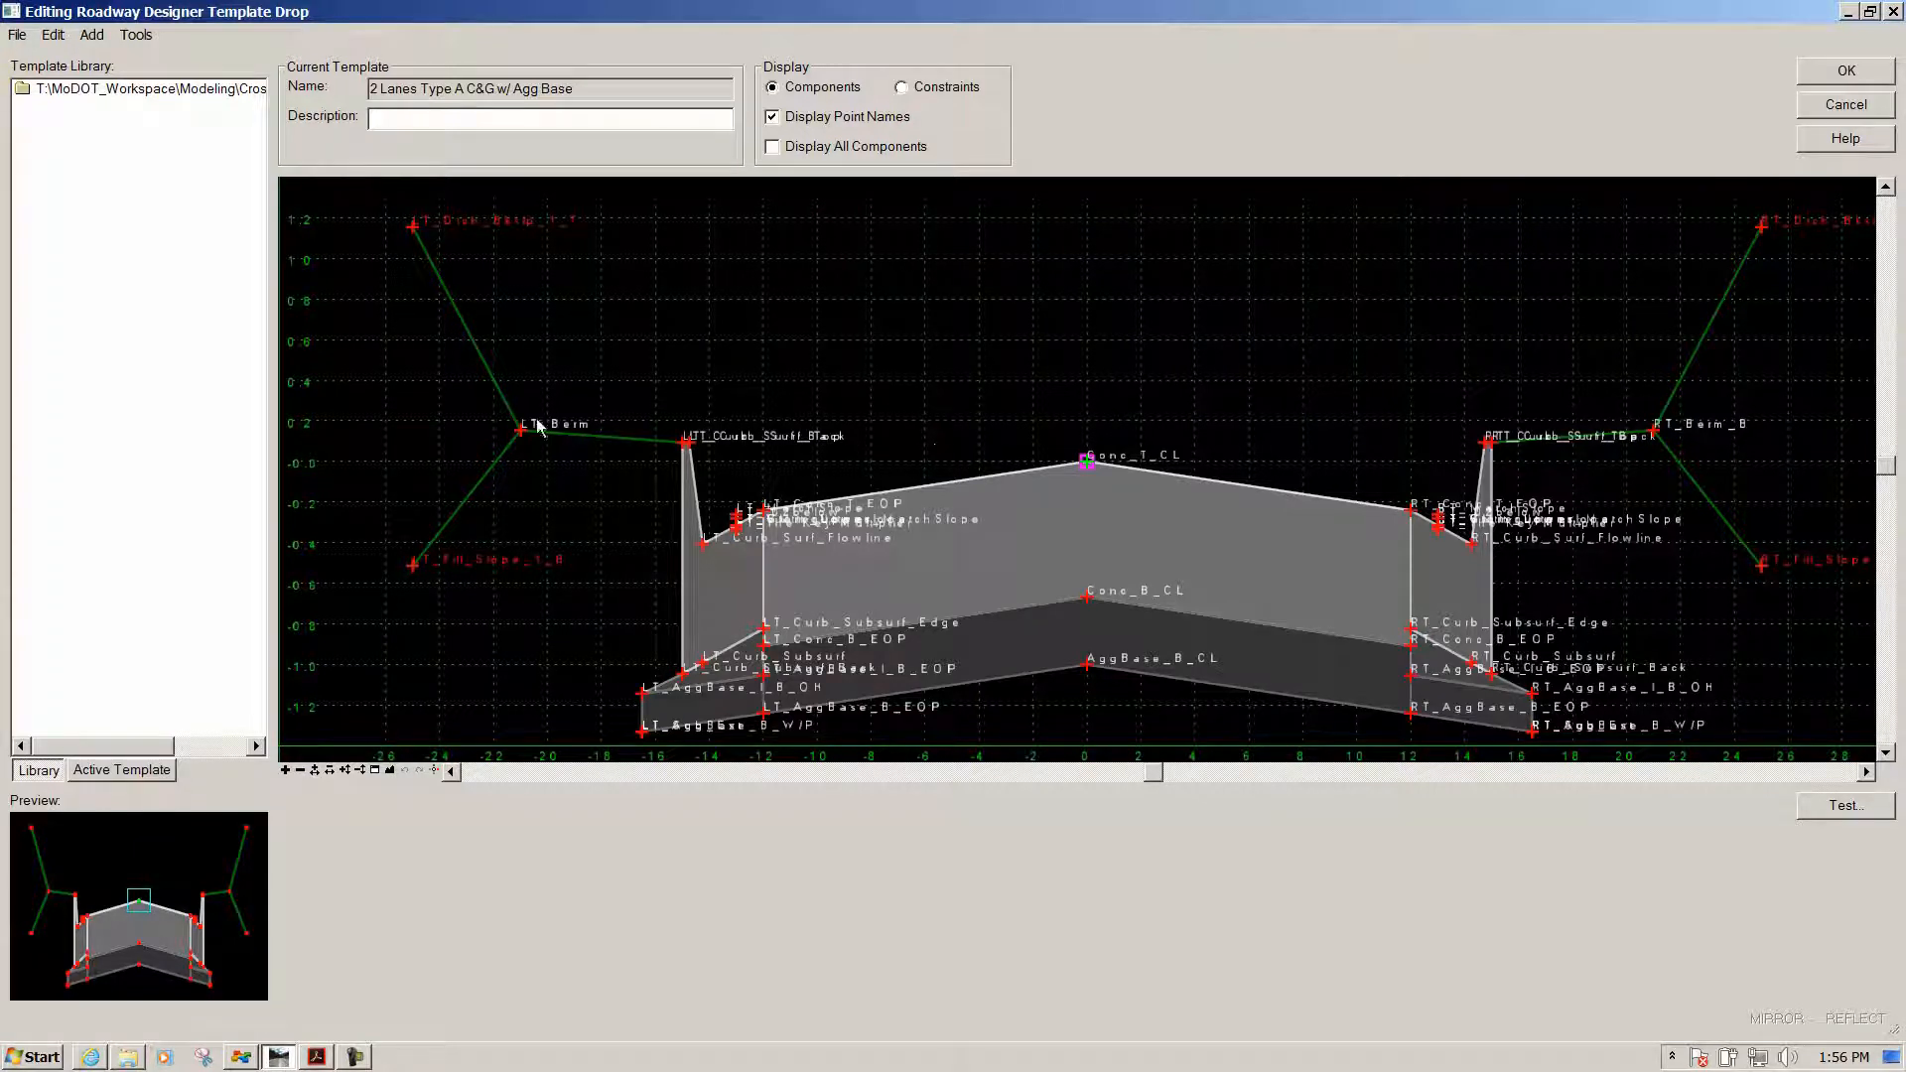
mouse_move(523, 433)
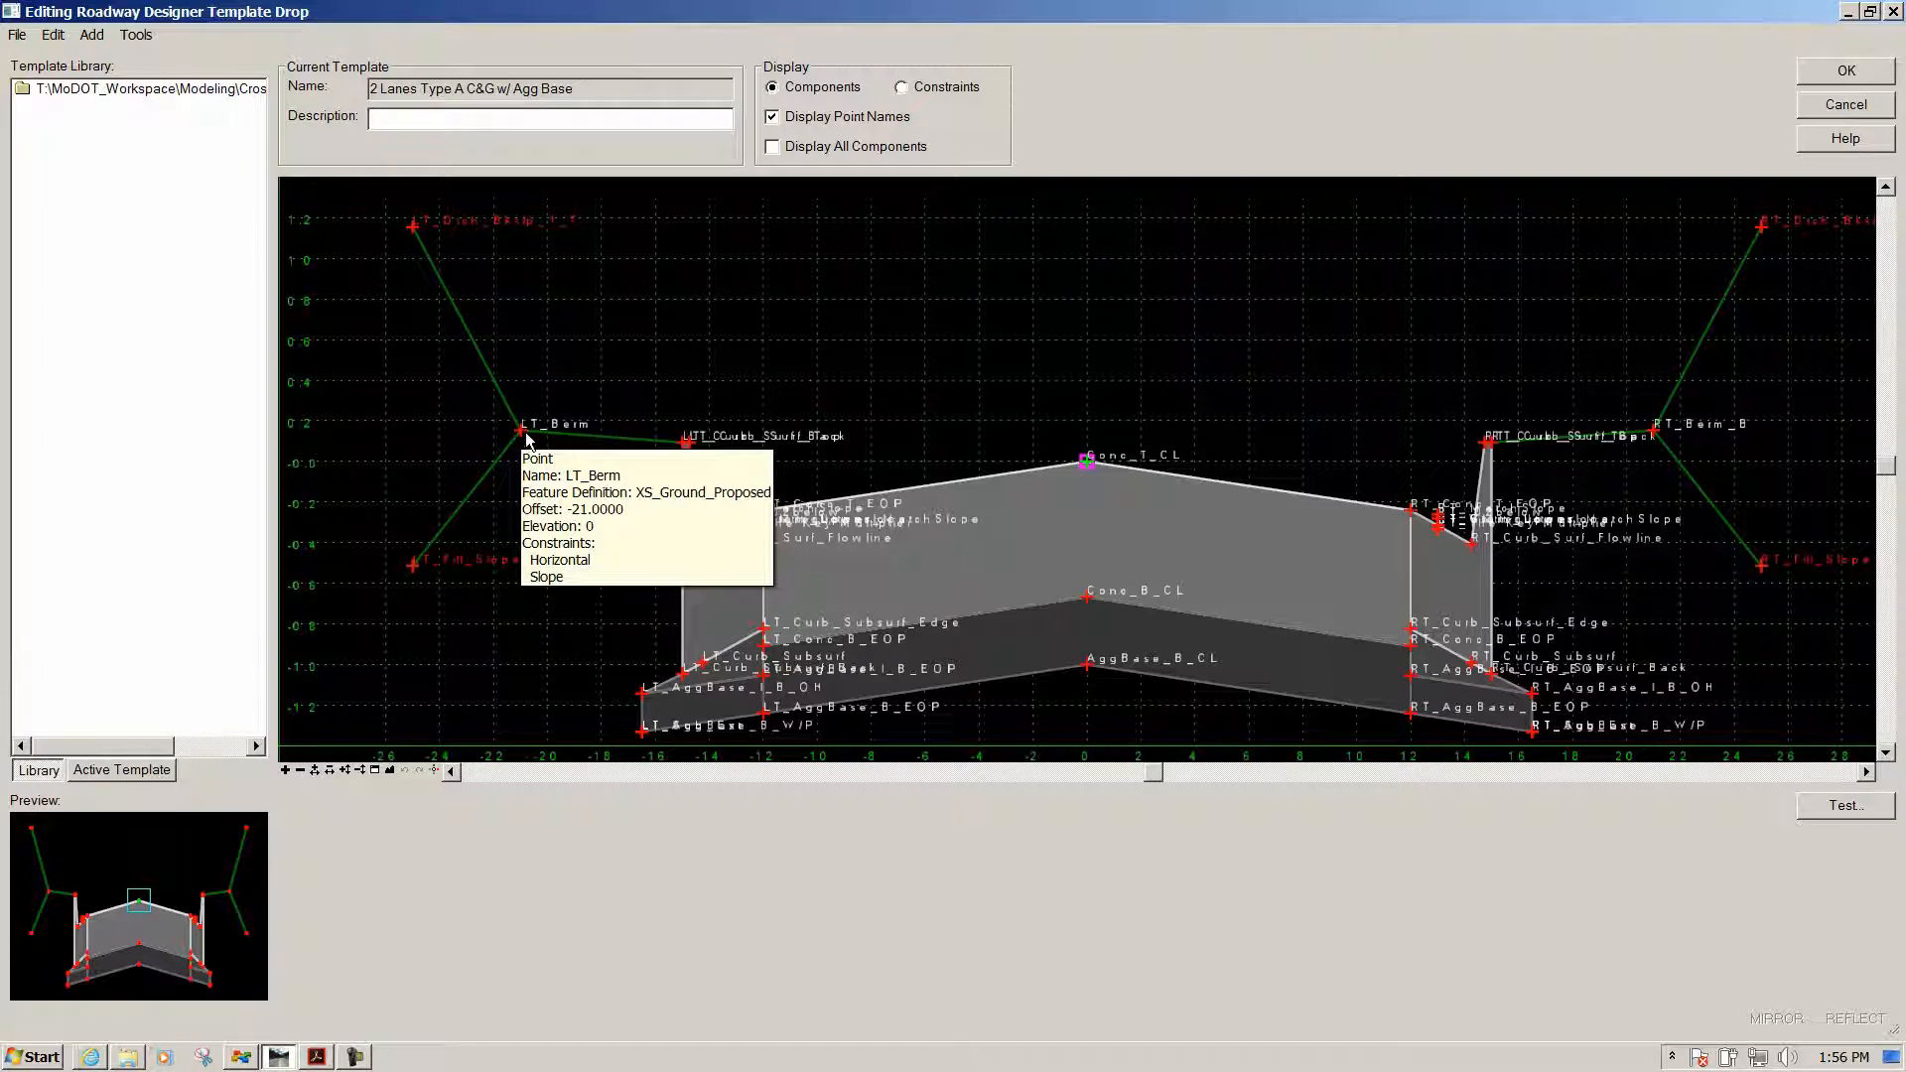
double_click(523, 433)
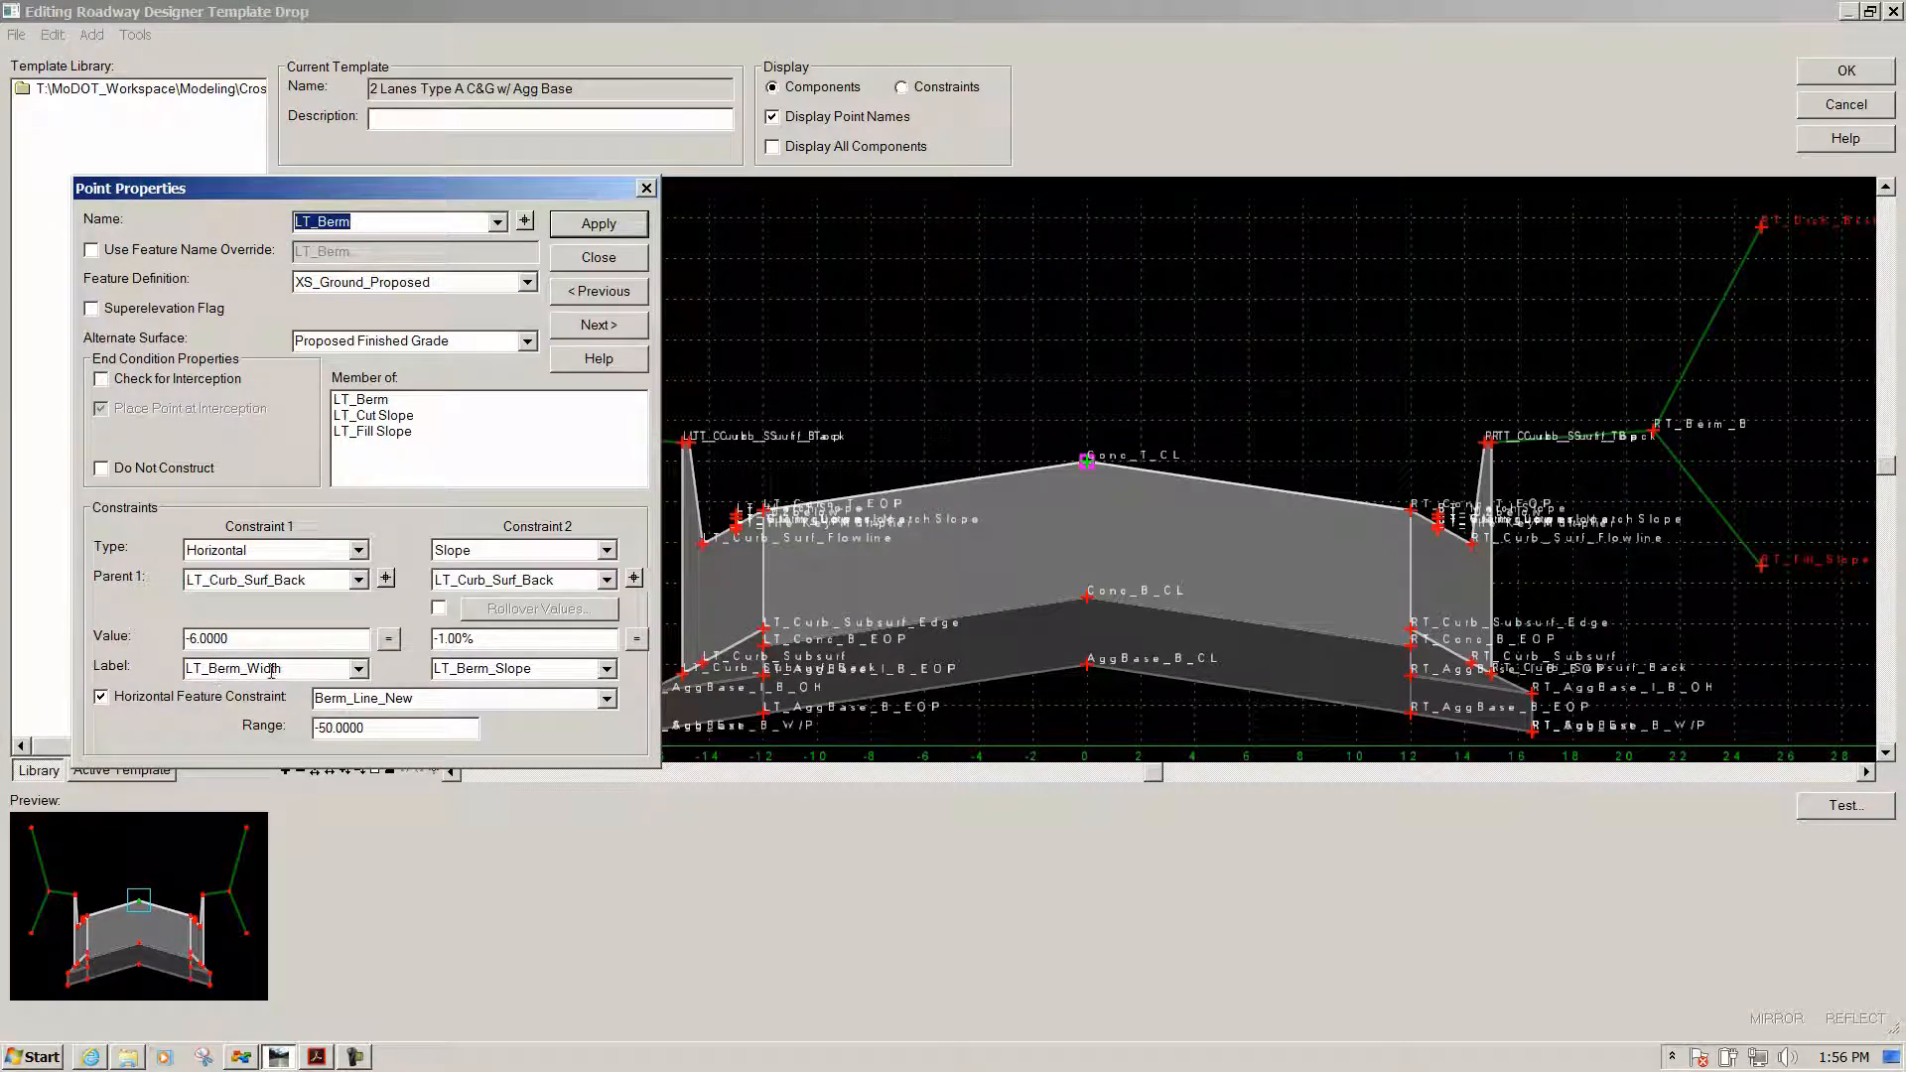
click(617, 260)
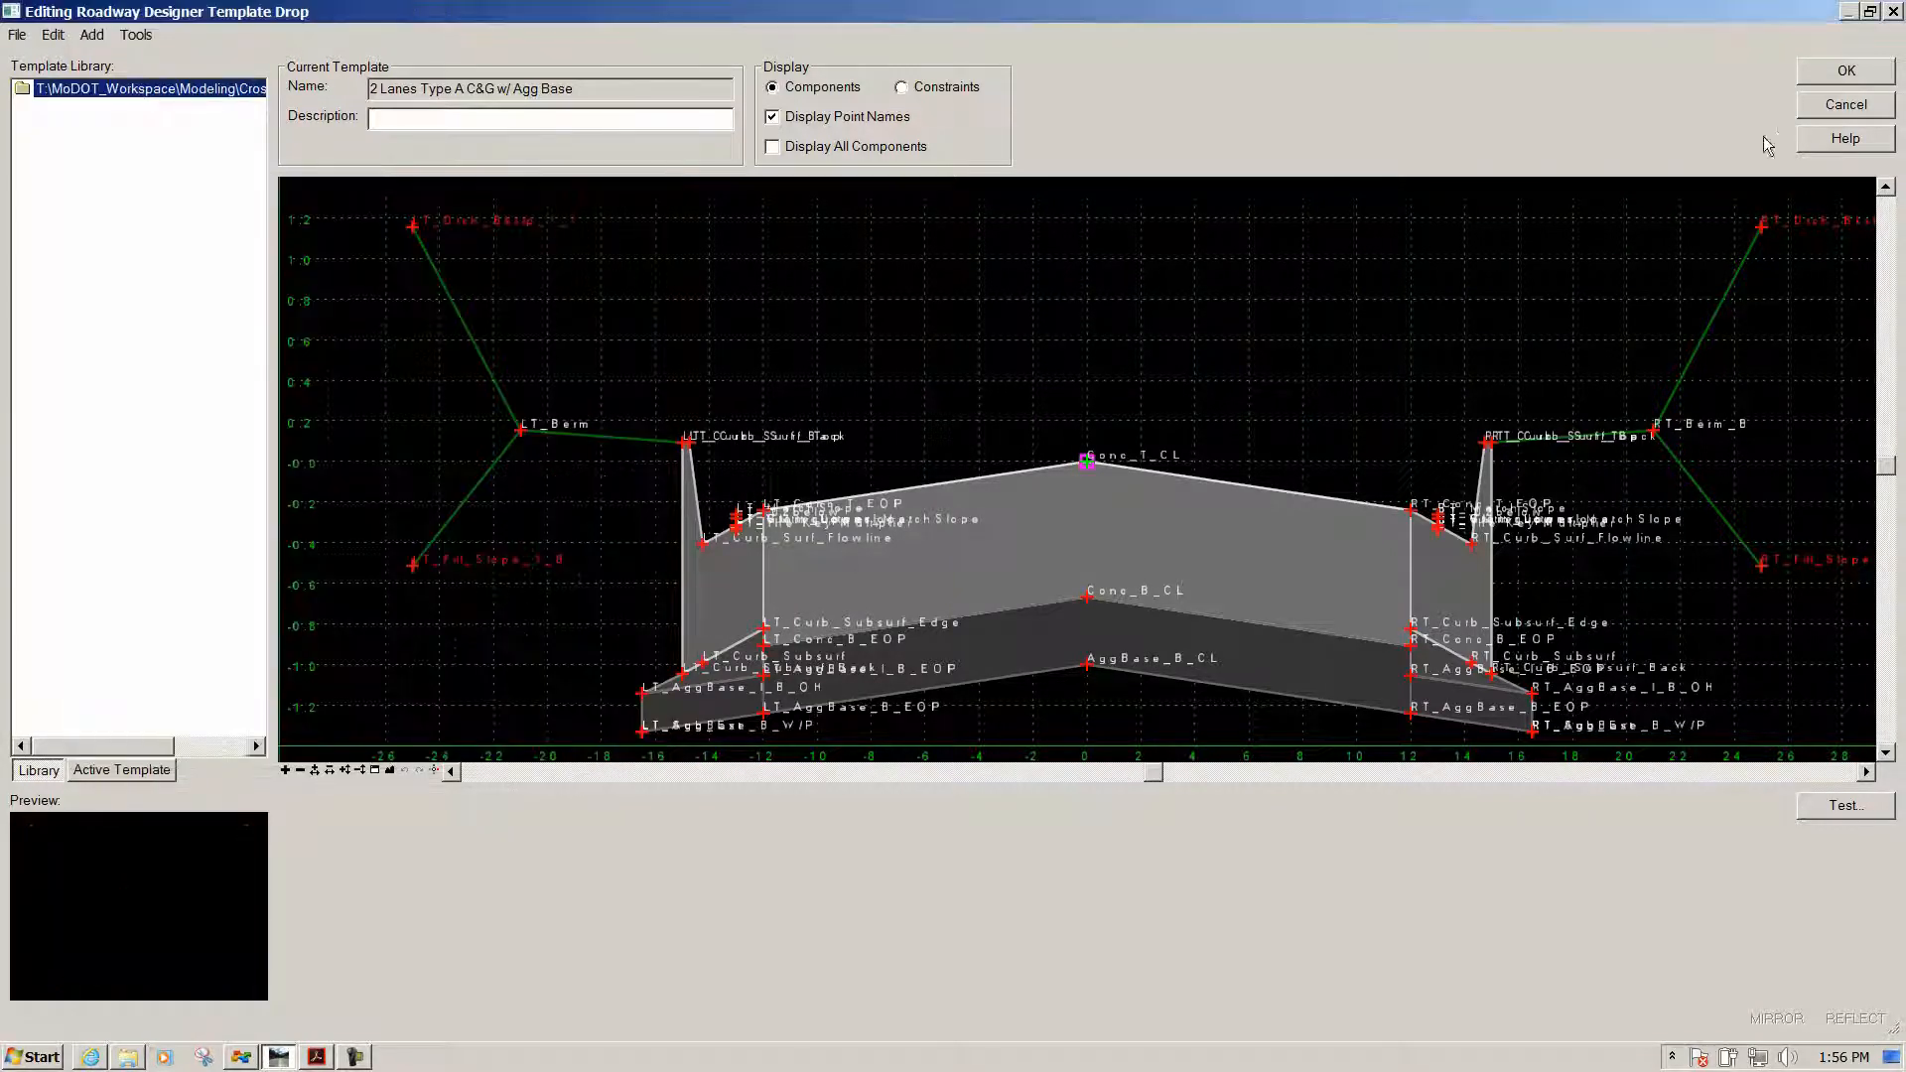
click(1835, 73)
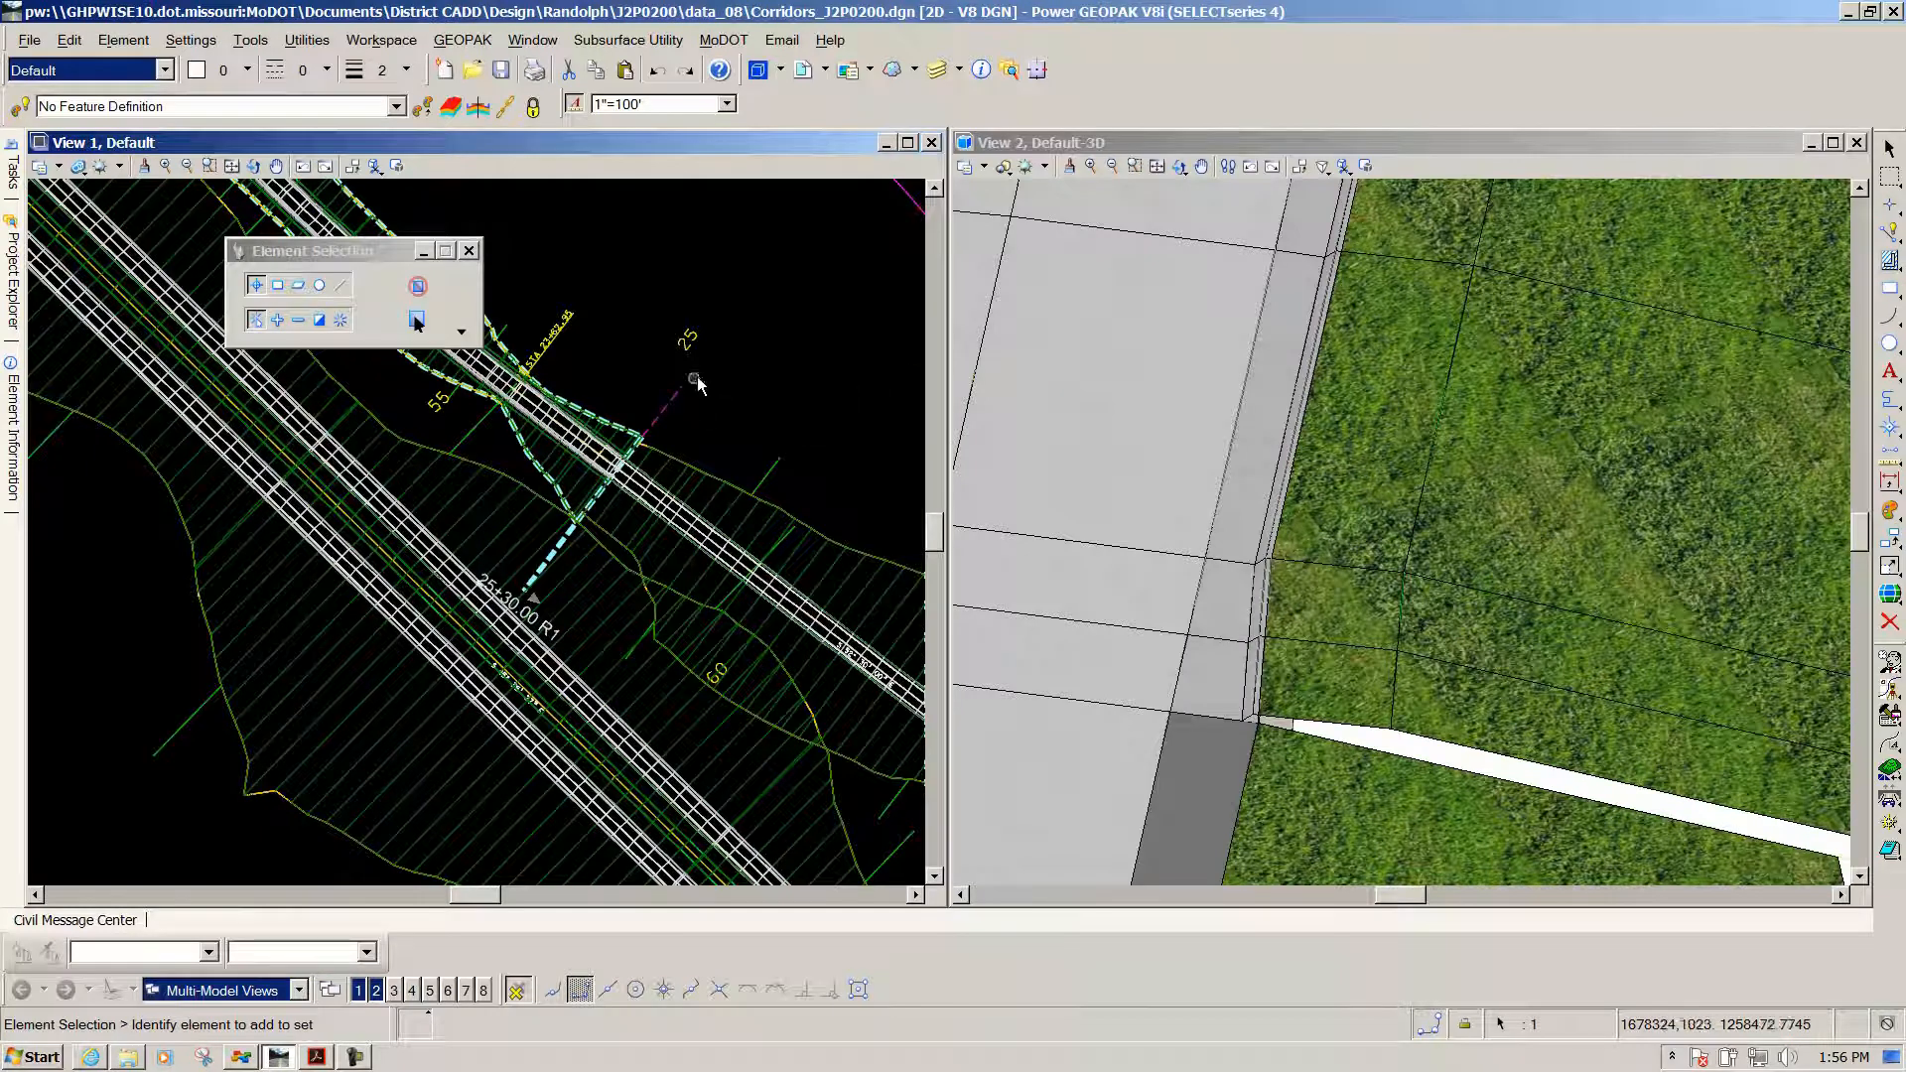
Clear the template drop selection, select corridor Road1, and choose Create Parametric Constraint from Corridor Creation Tools
click(736, 393)
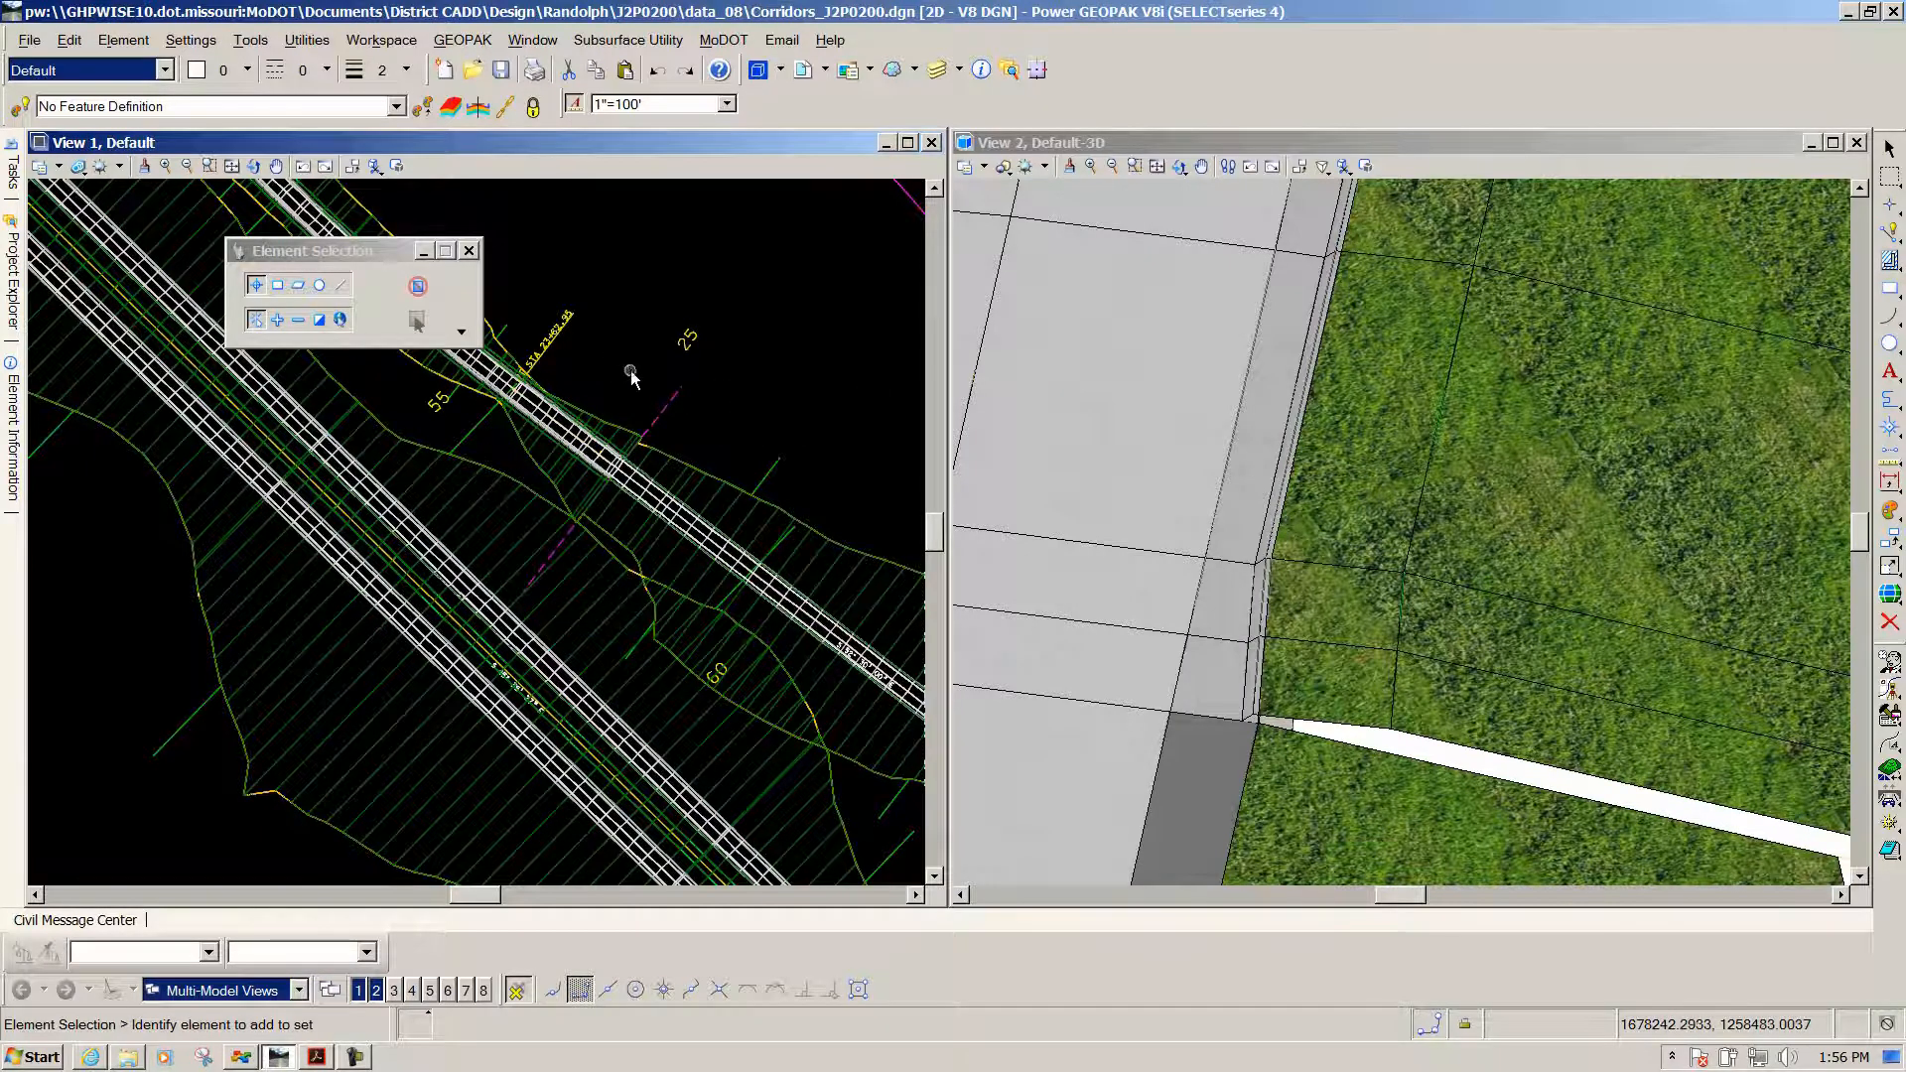
drag(353, 254, 236, 230)
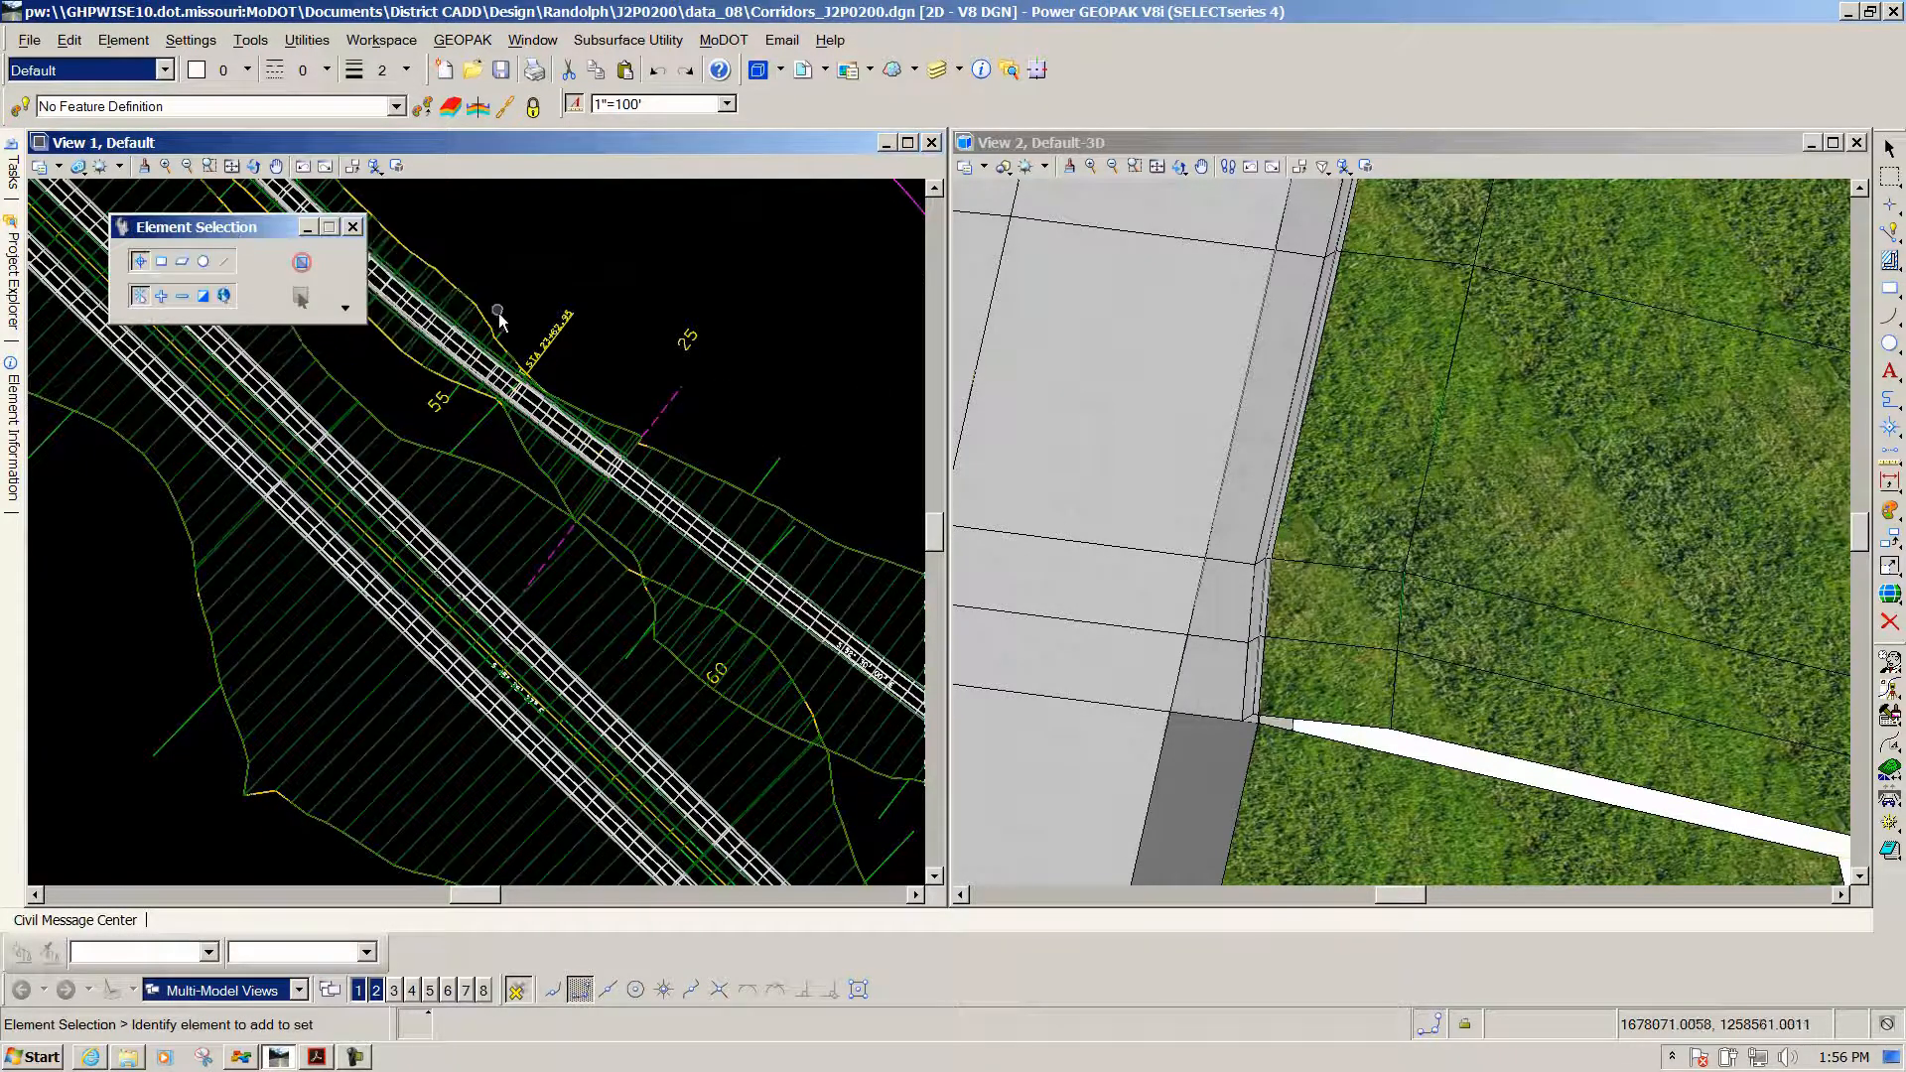
click(504, 326)
mouse_move(504, 326)
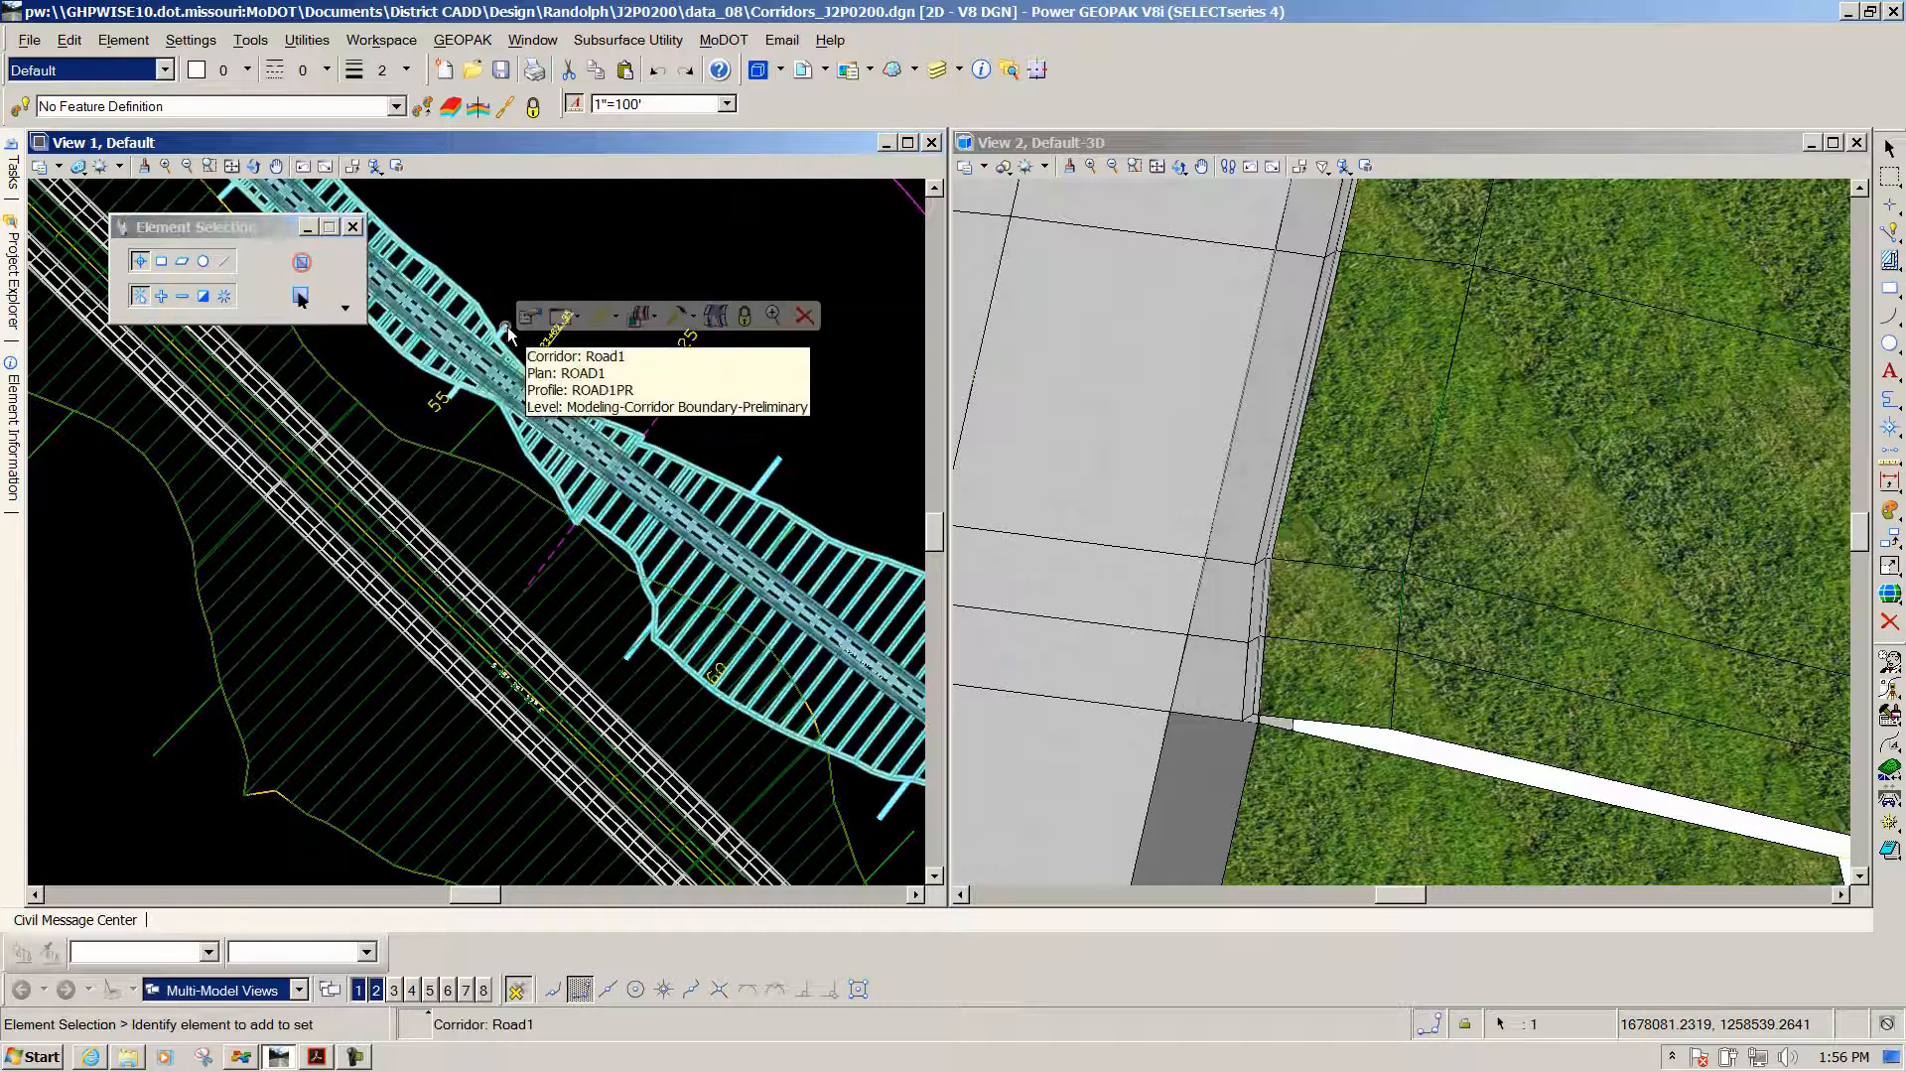
click(693, 320)
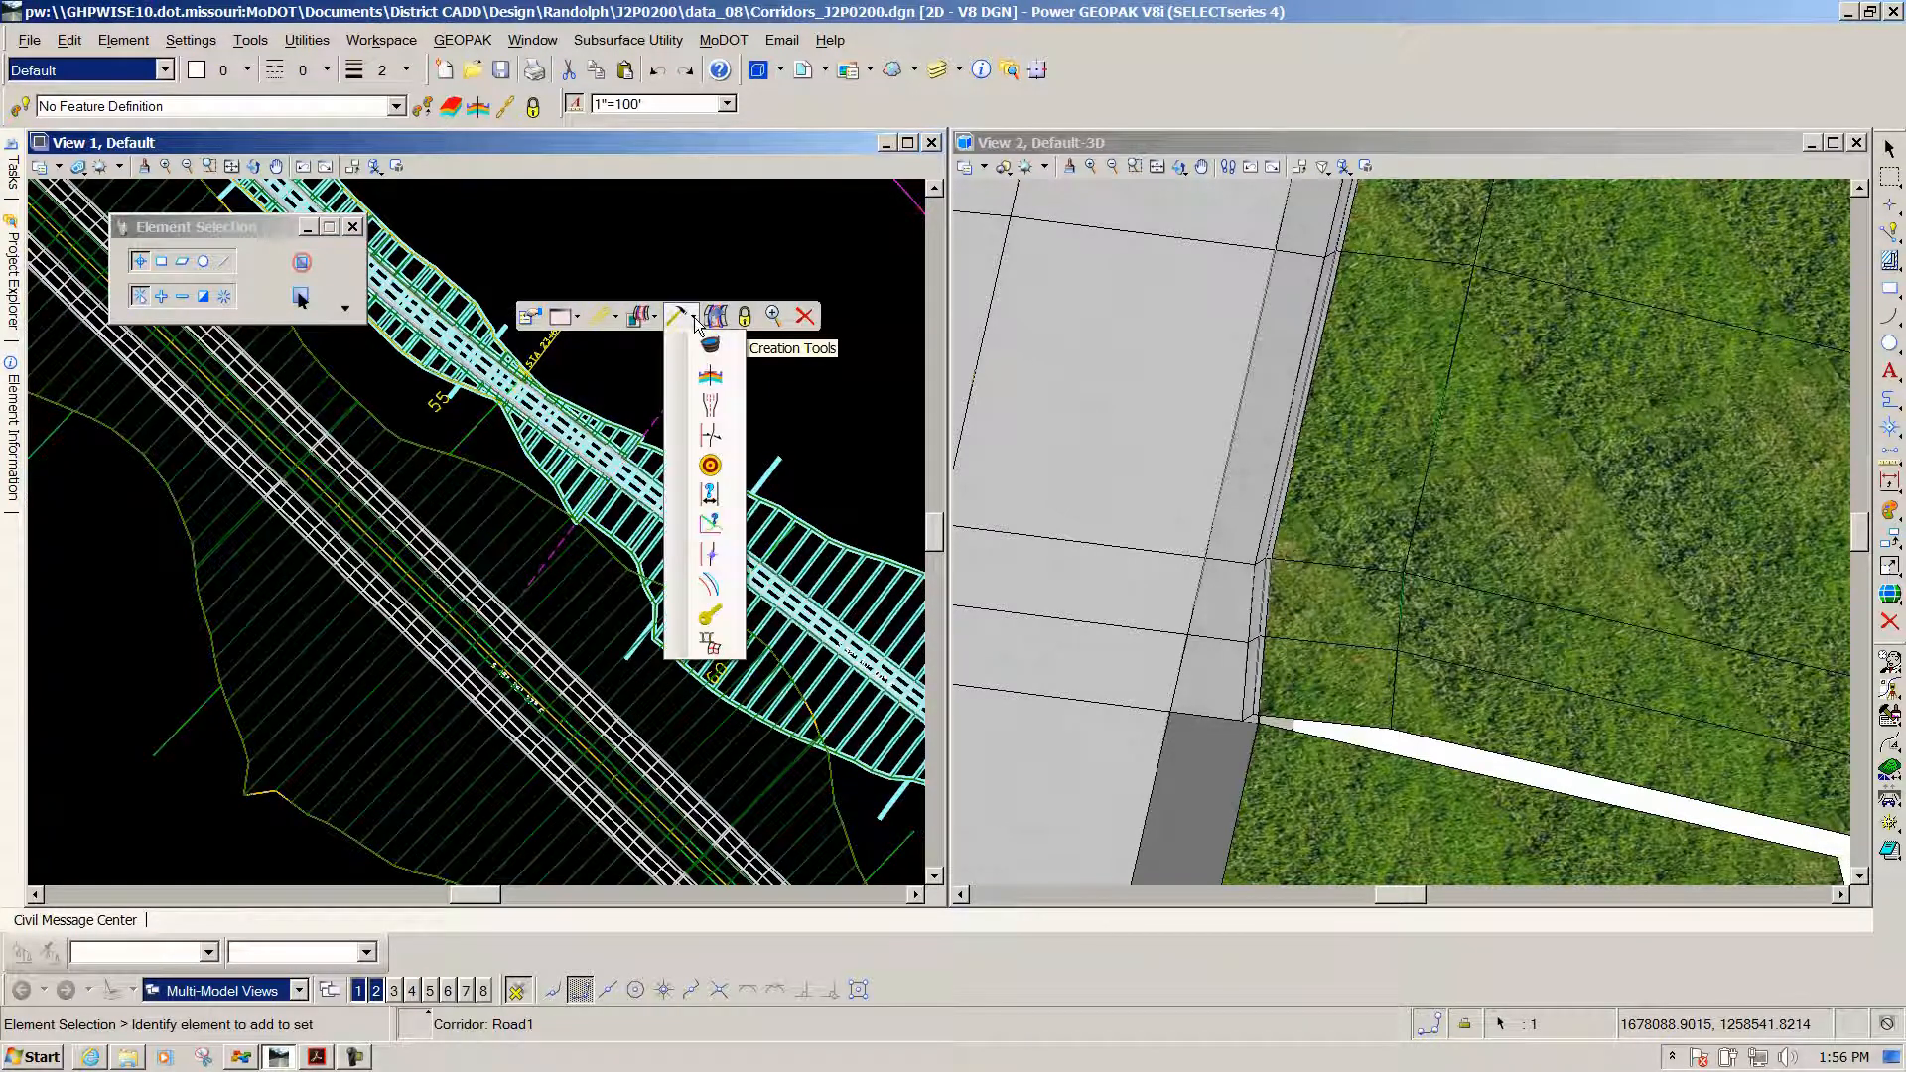
click(709, 494)
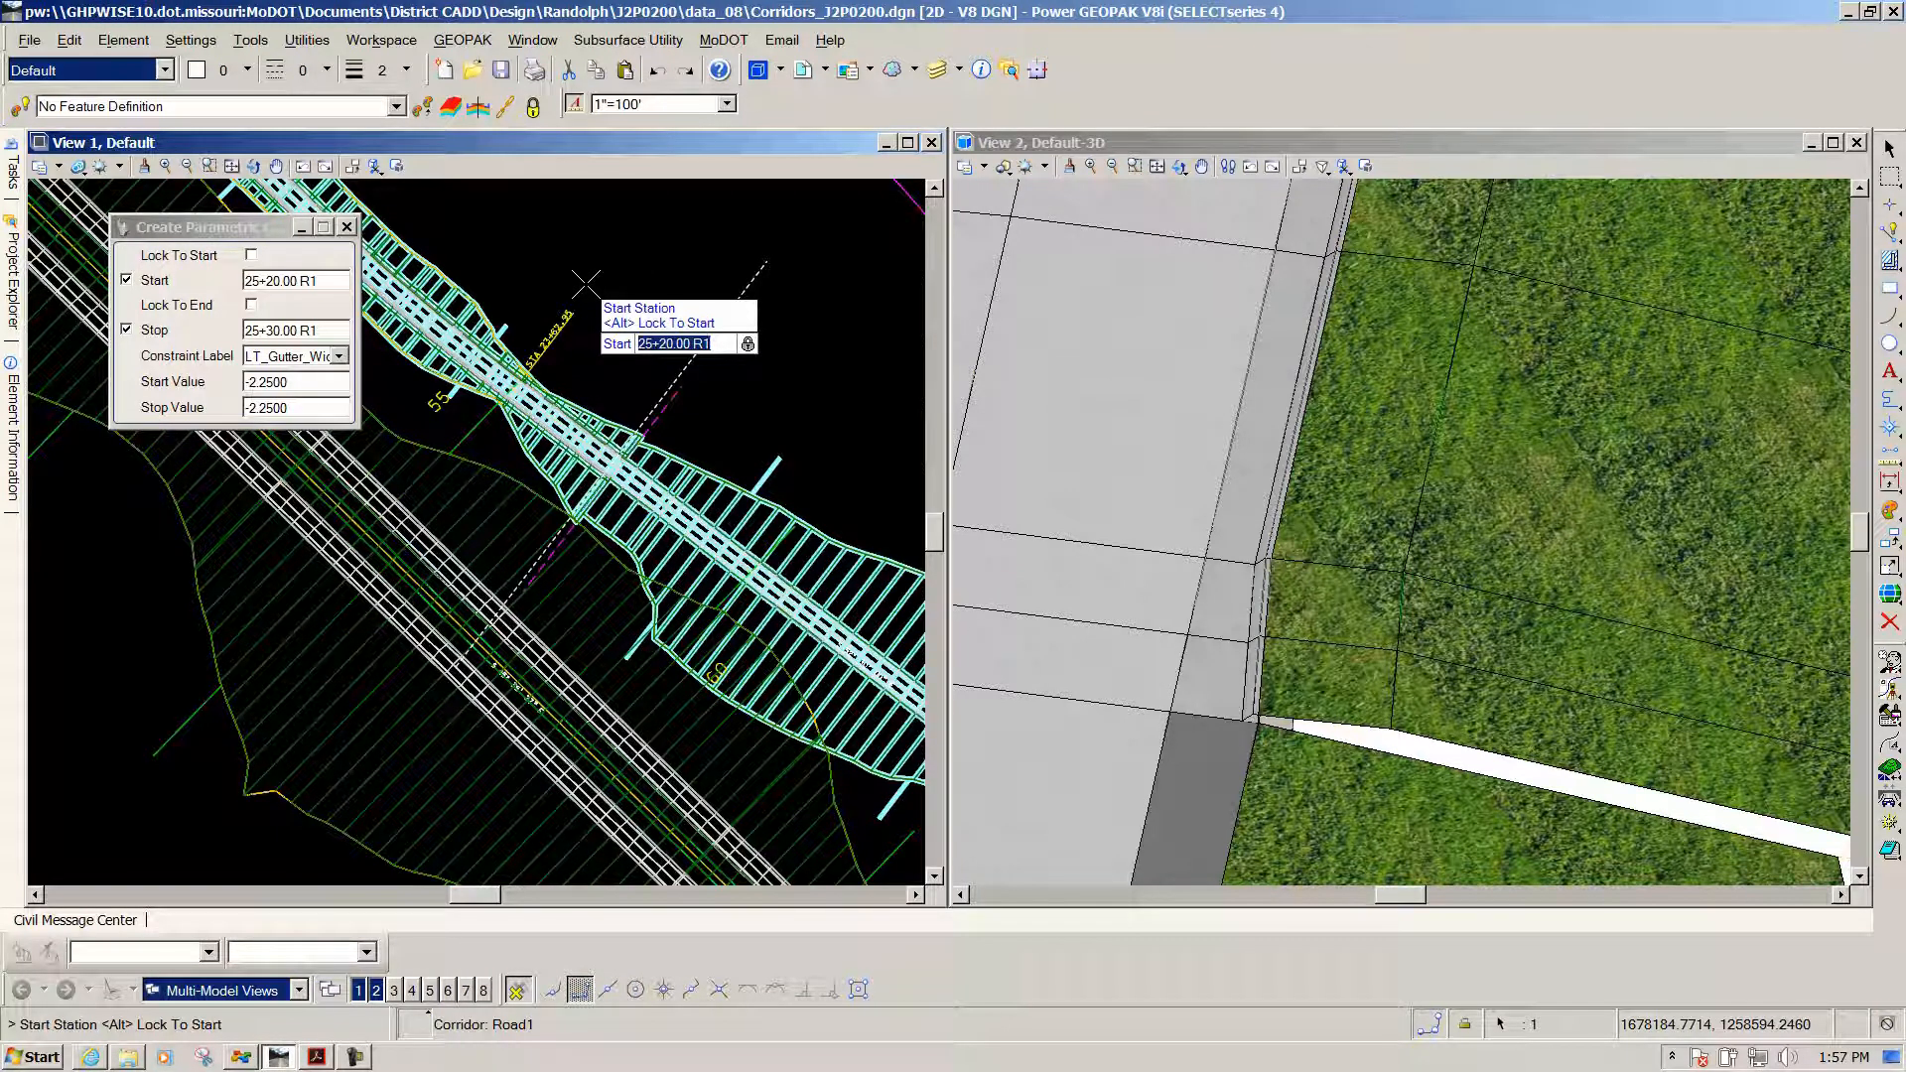
Accept stations 24+80.00 and 25+30.00 R1, choose LT_Berm_Width, and set start -6.0000 and stop 0
text(24+80)
key(Return)
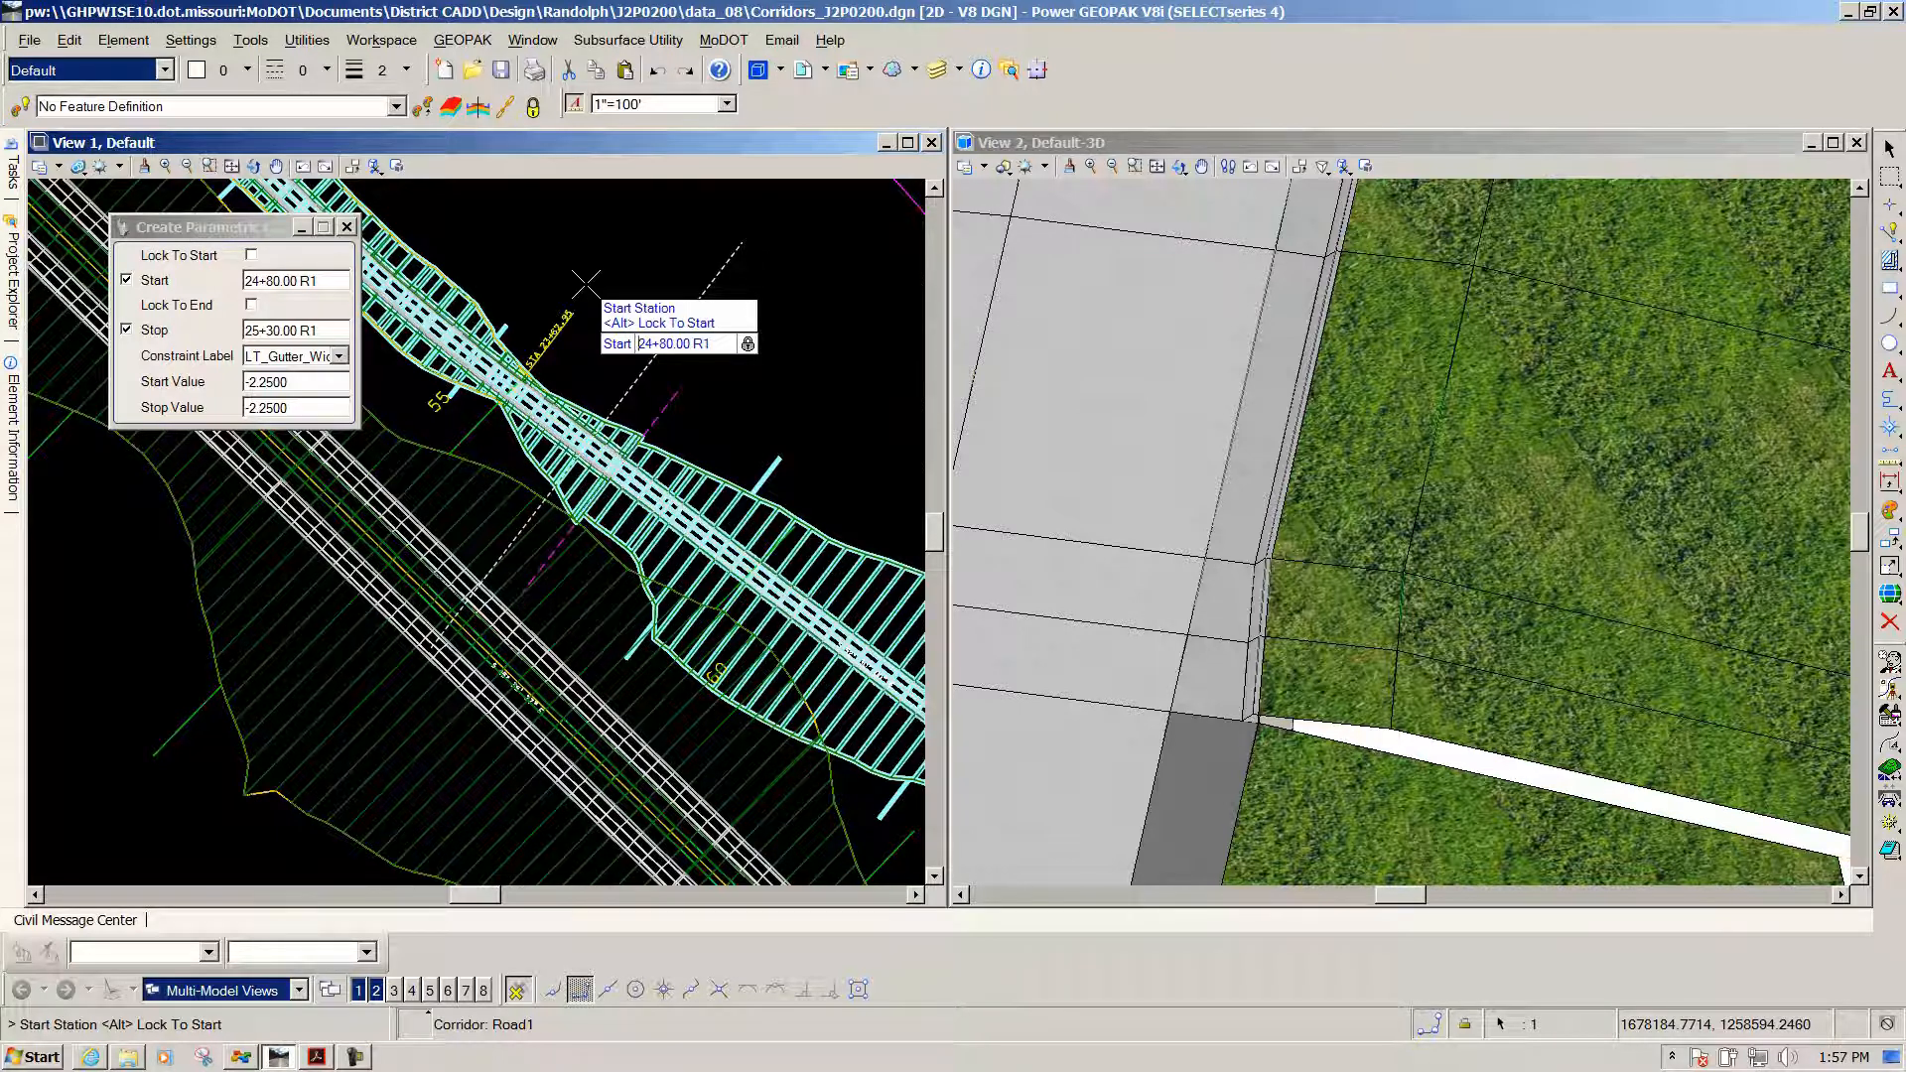
click(615, 286)
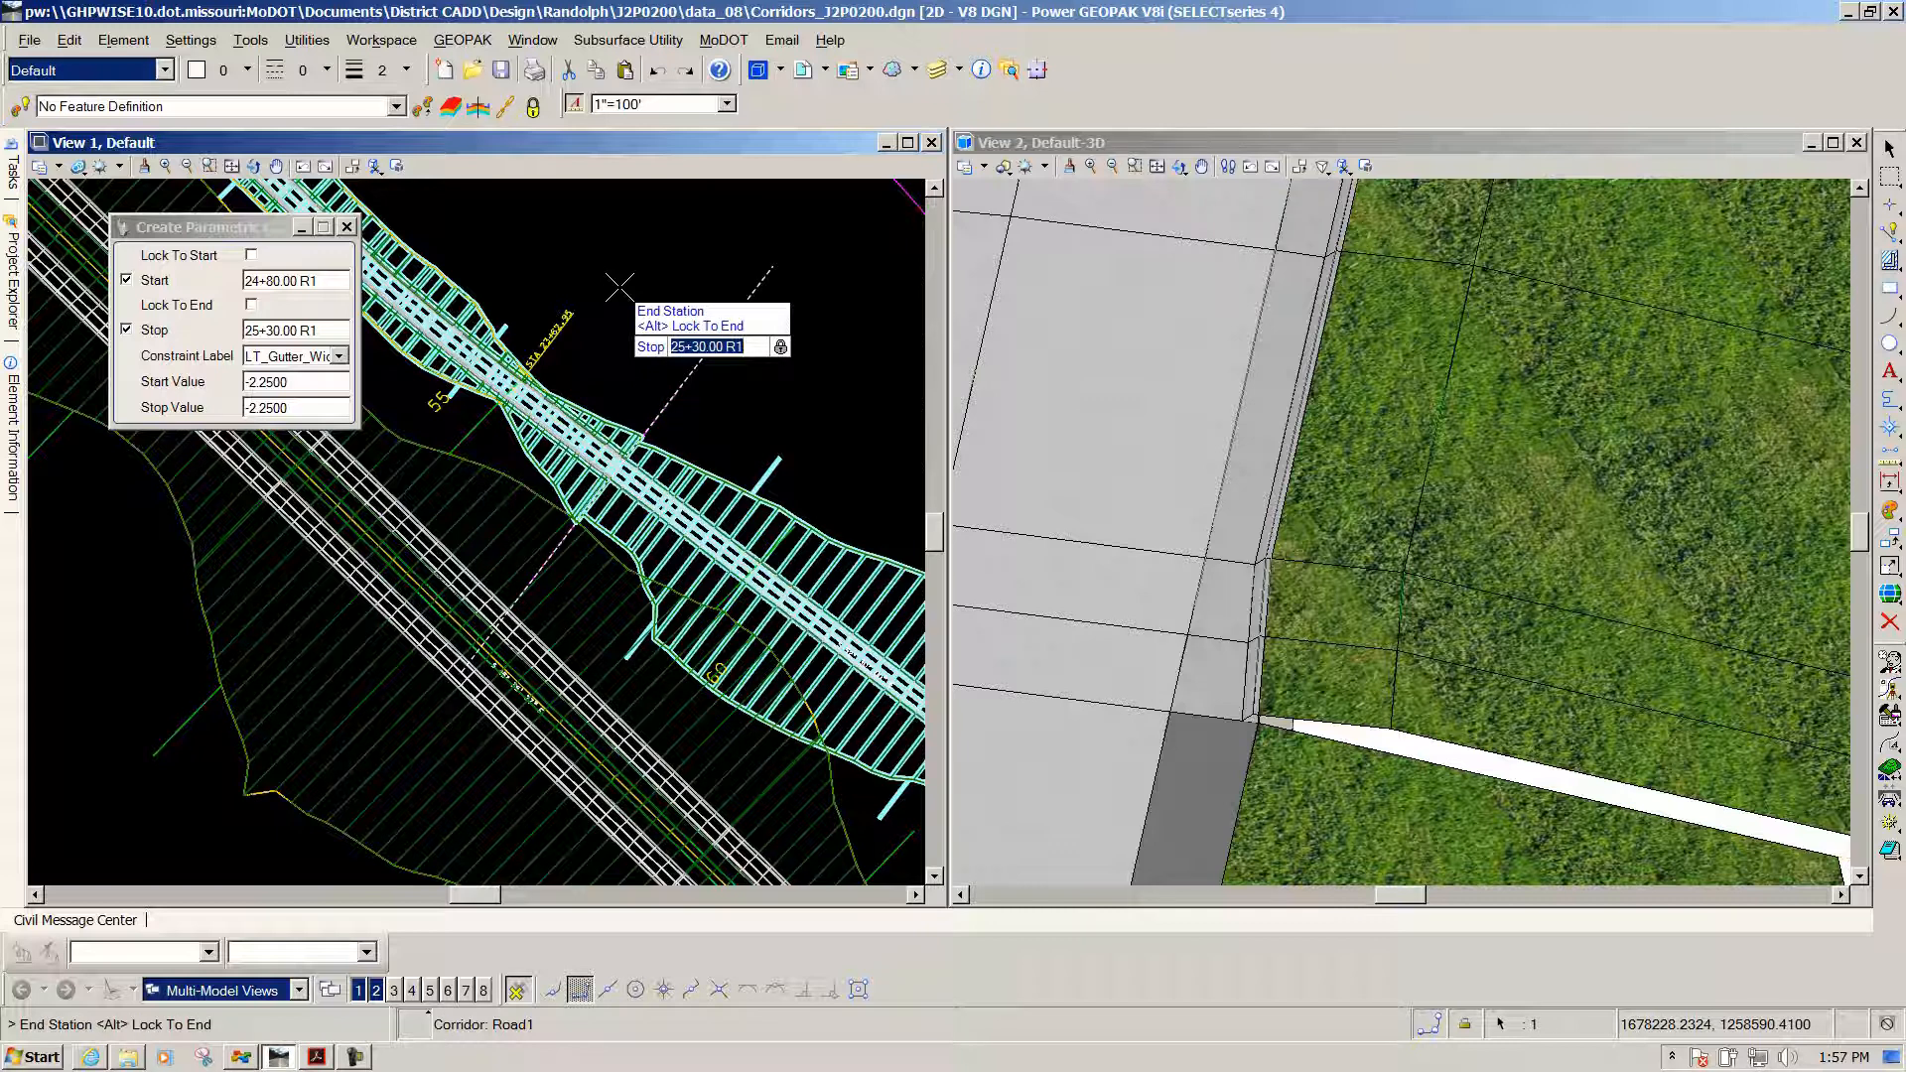
click(619, 286)
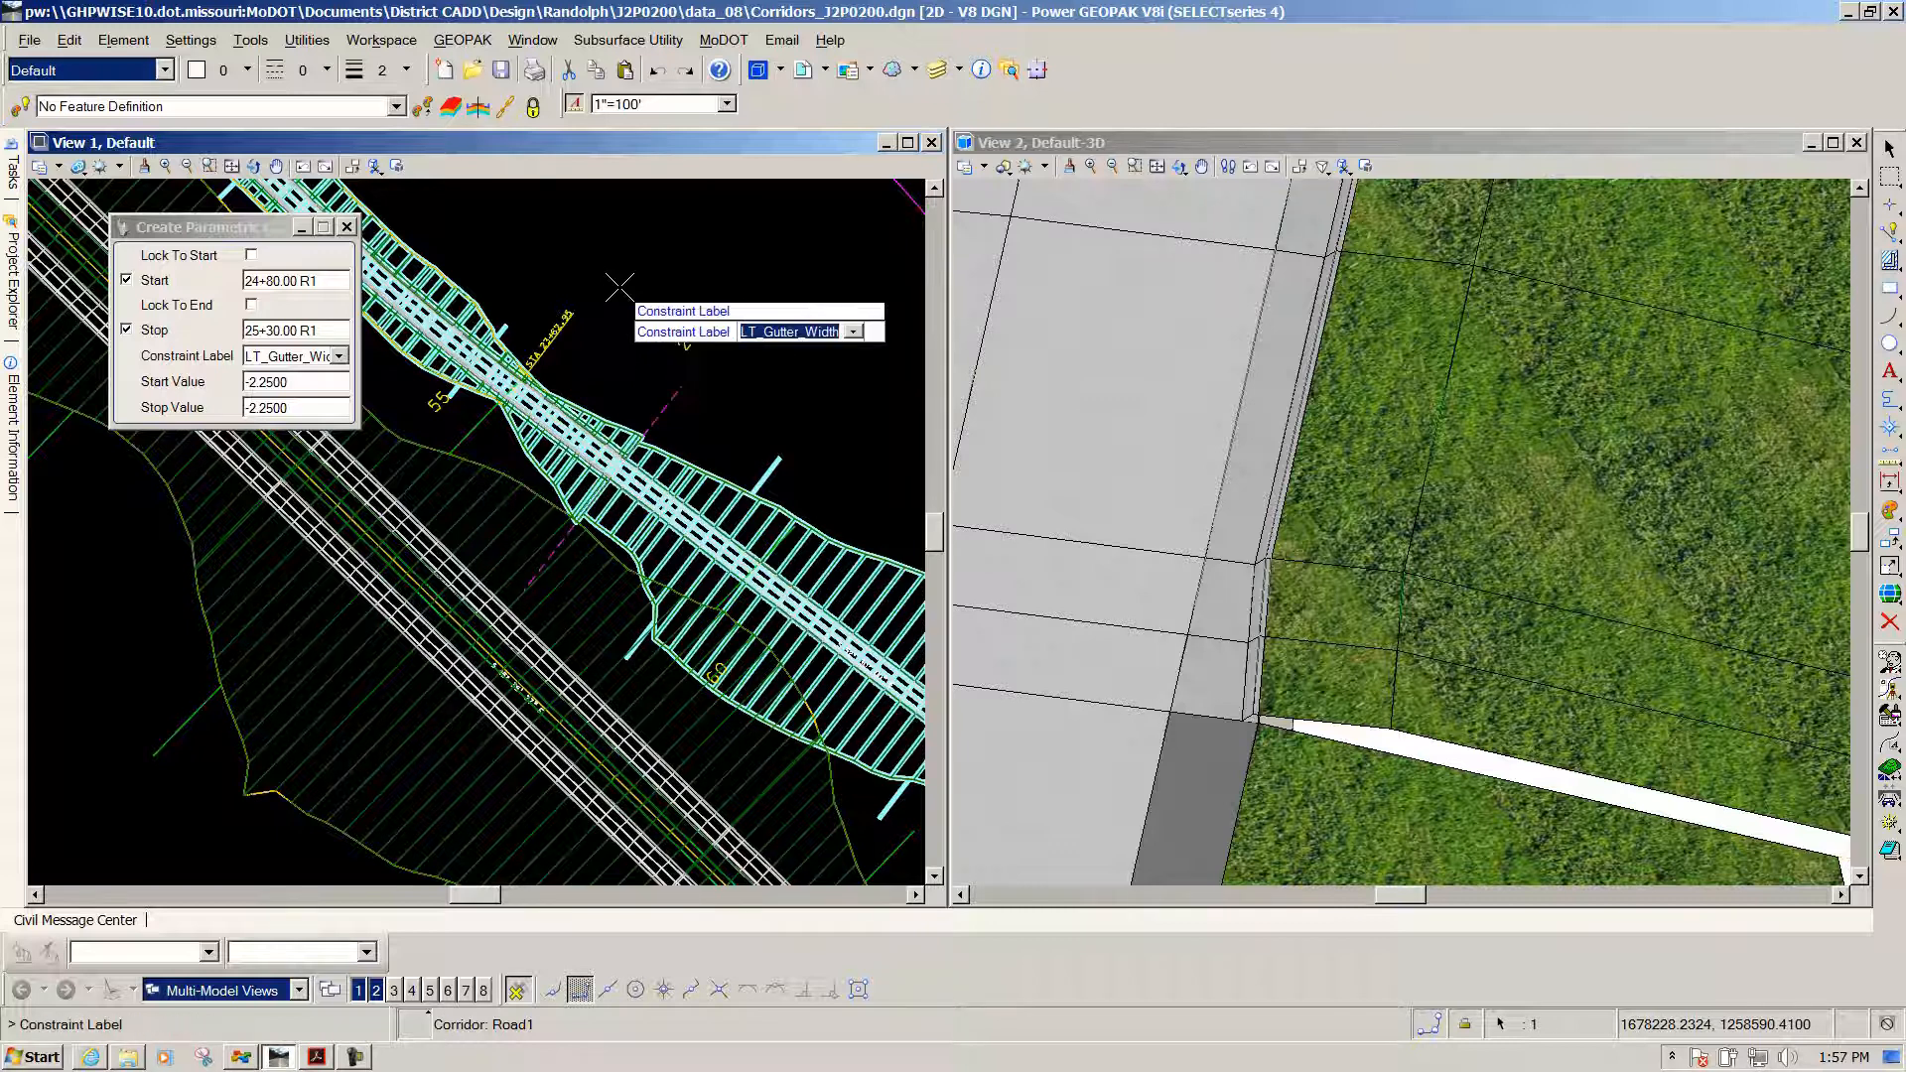
click(340, 357)
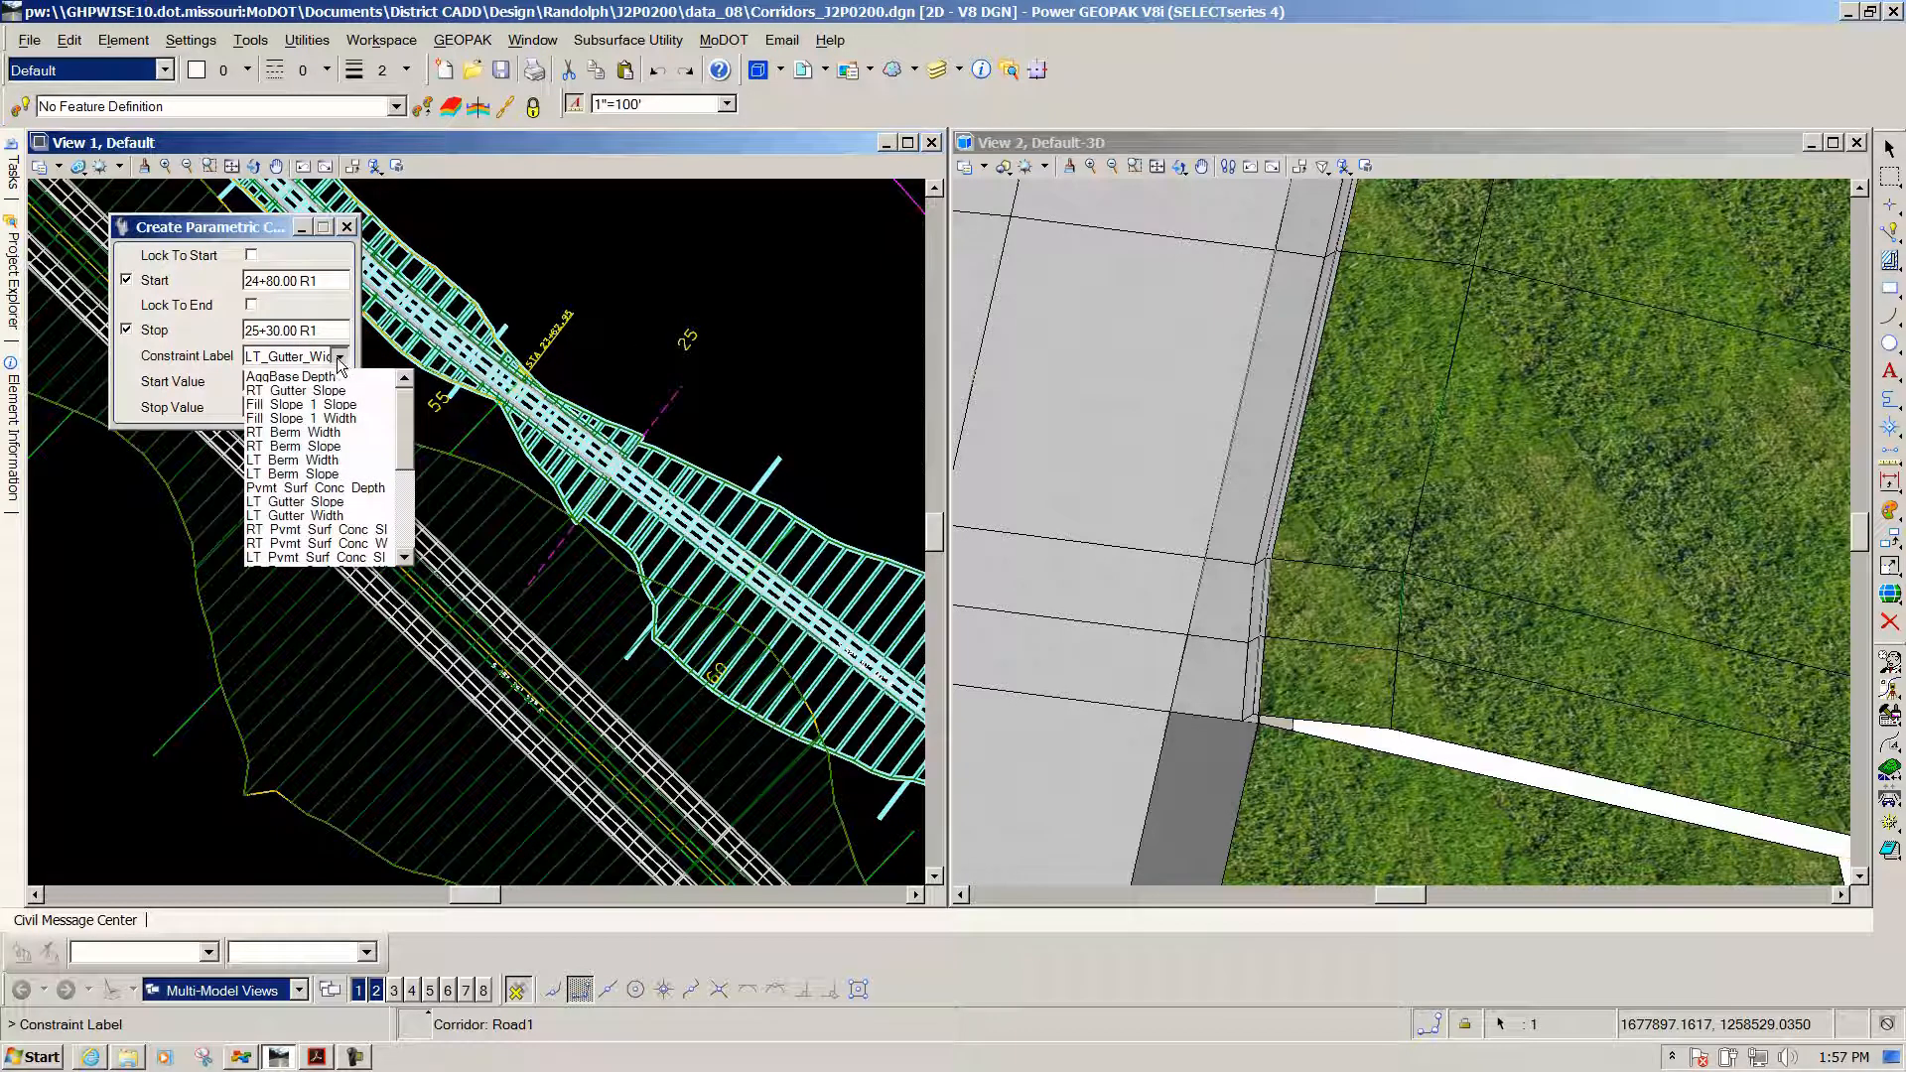
click(294, 461)
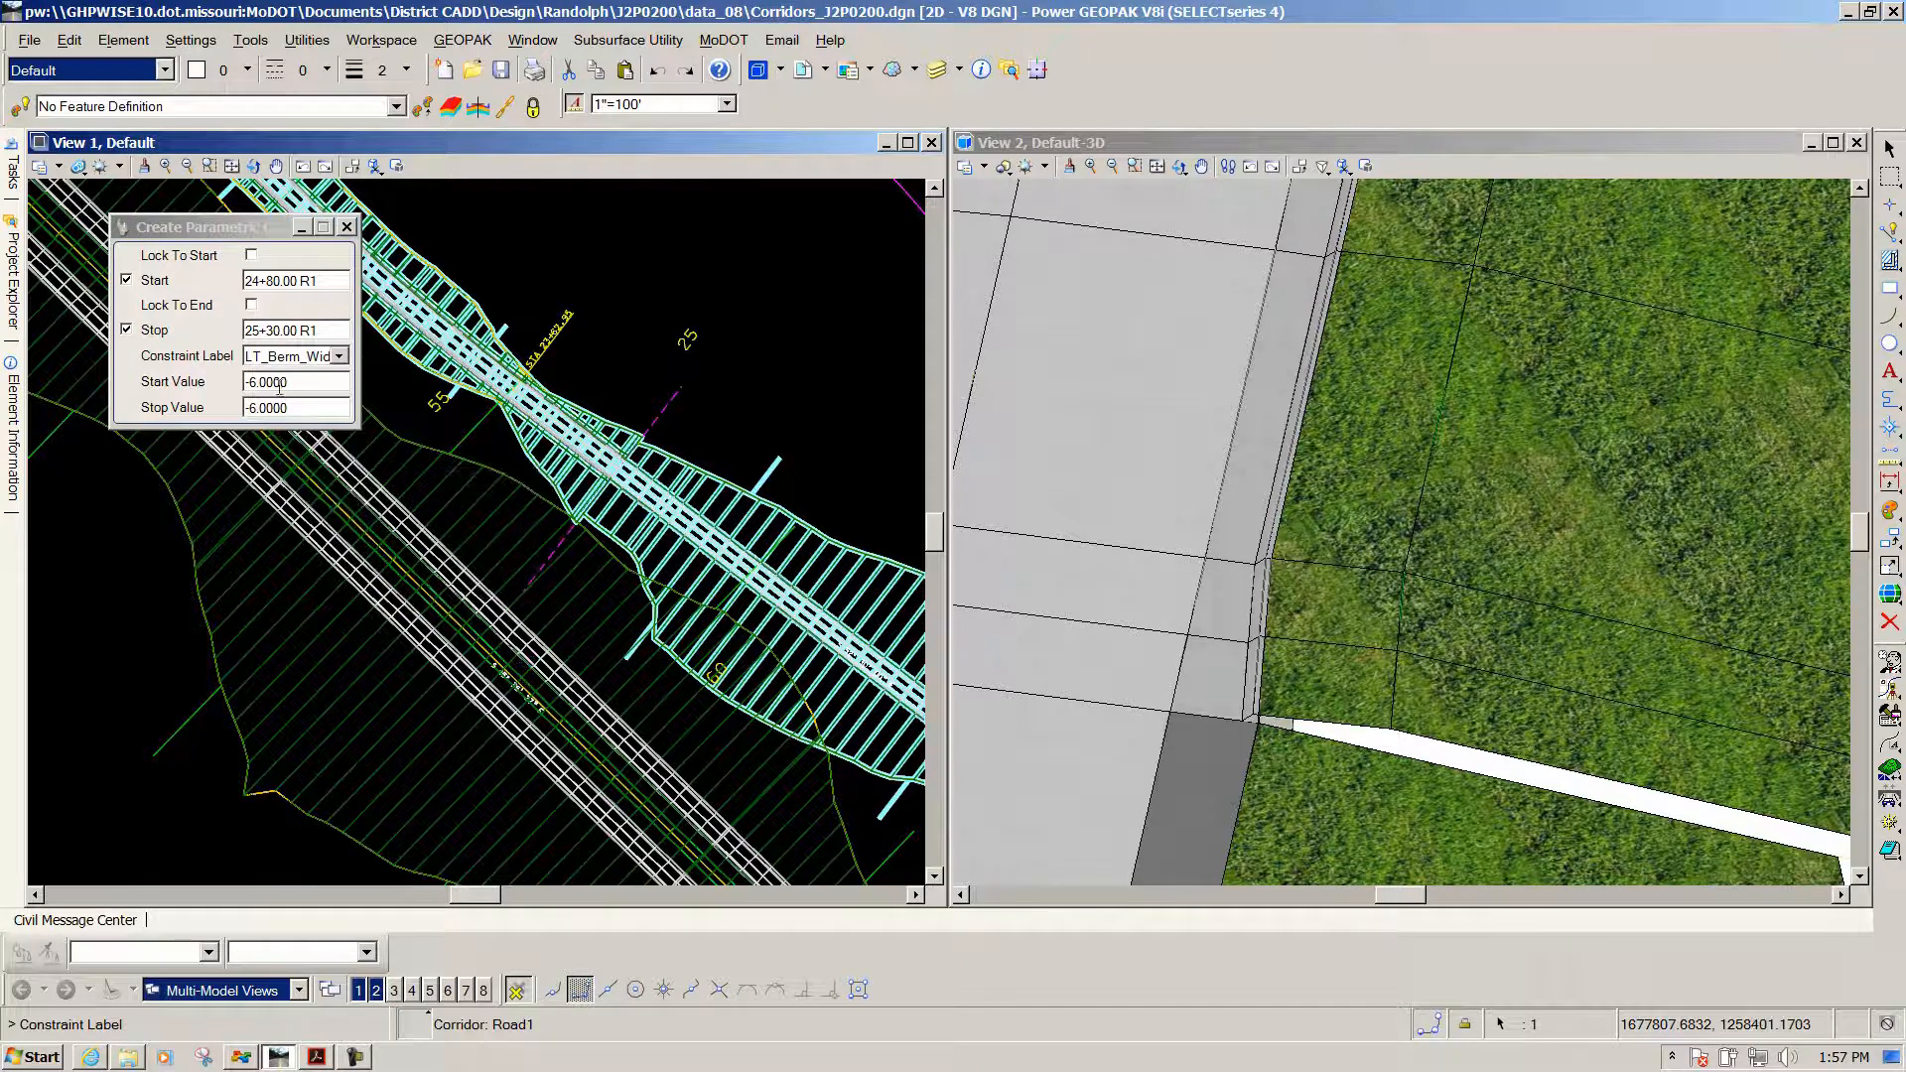
click(534, 240)
click(534, 241)
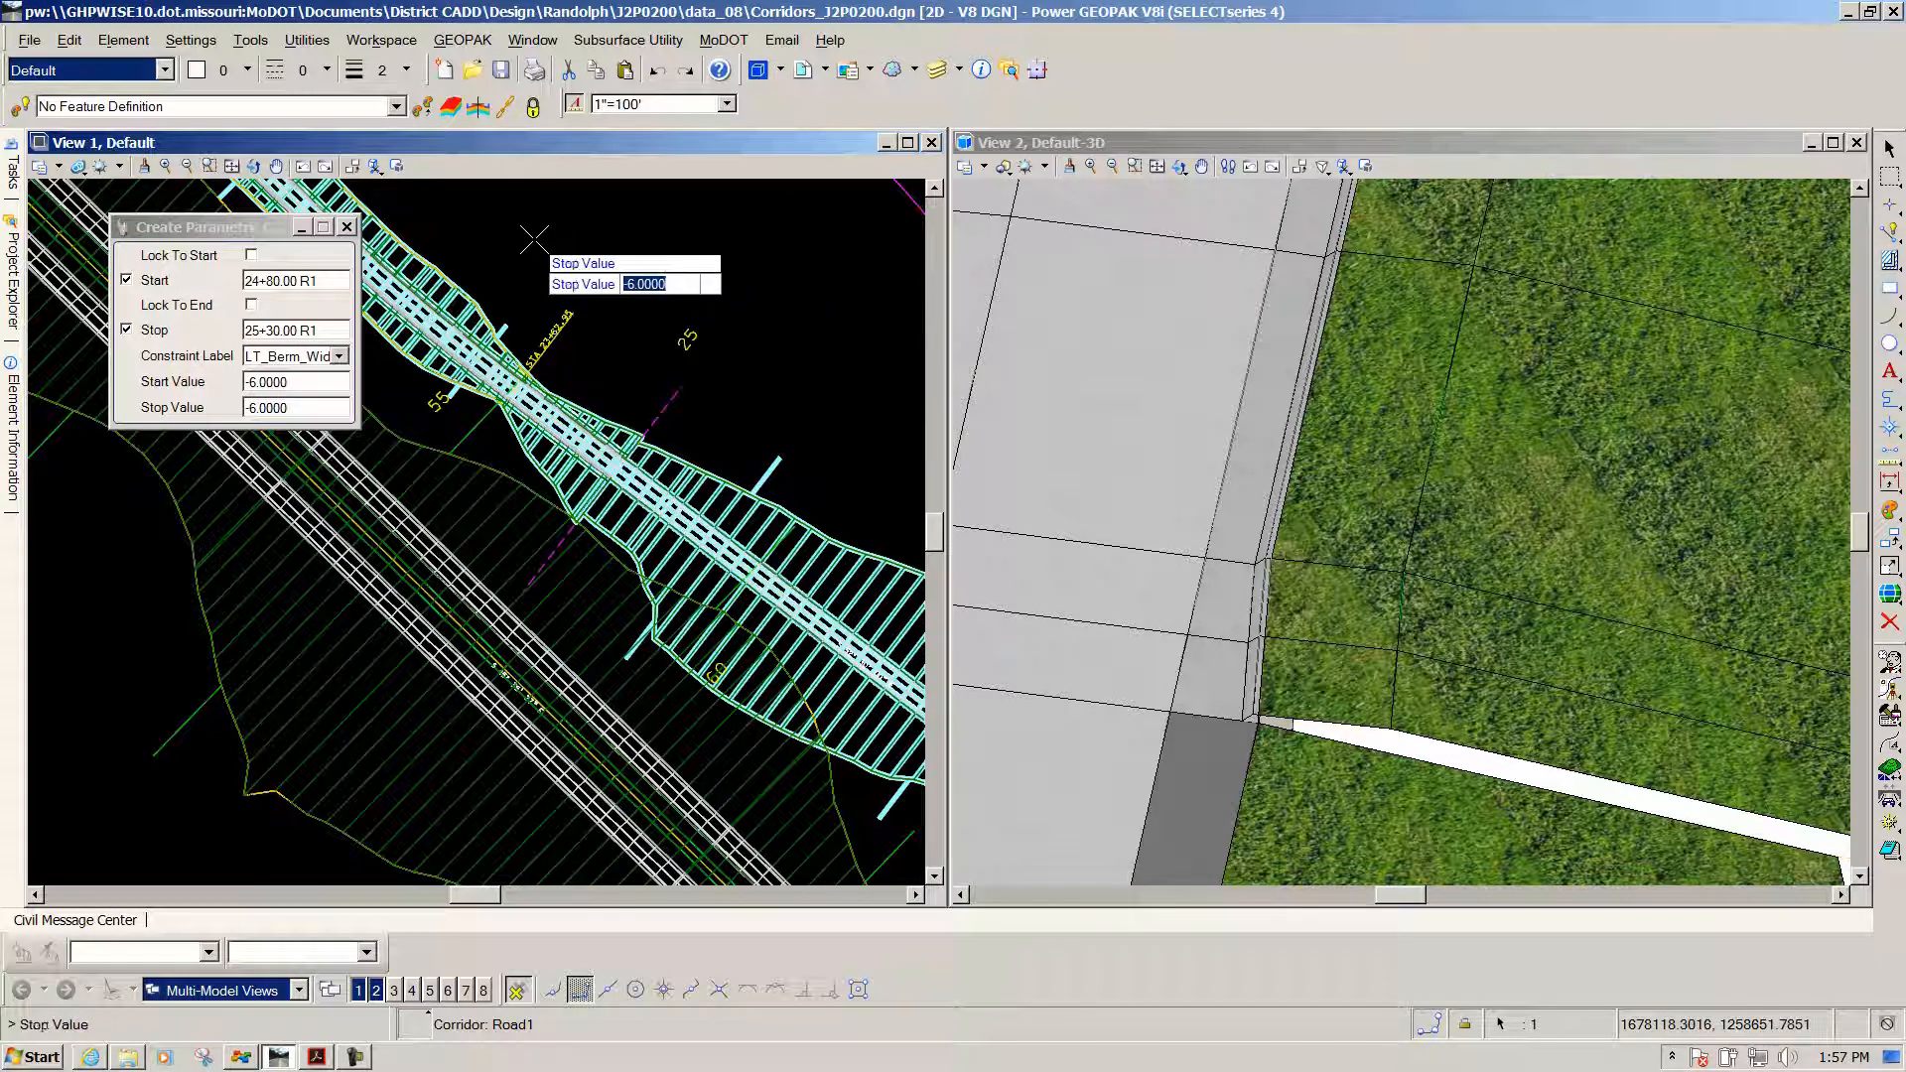
text(0)
key(Return)
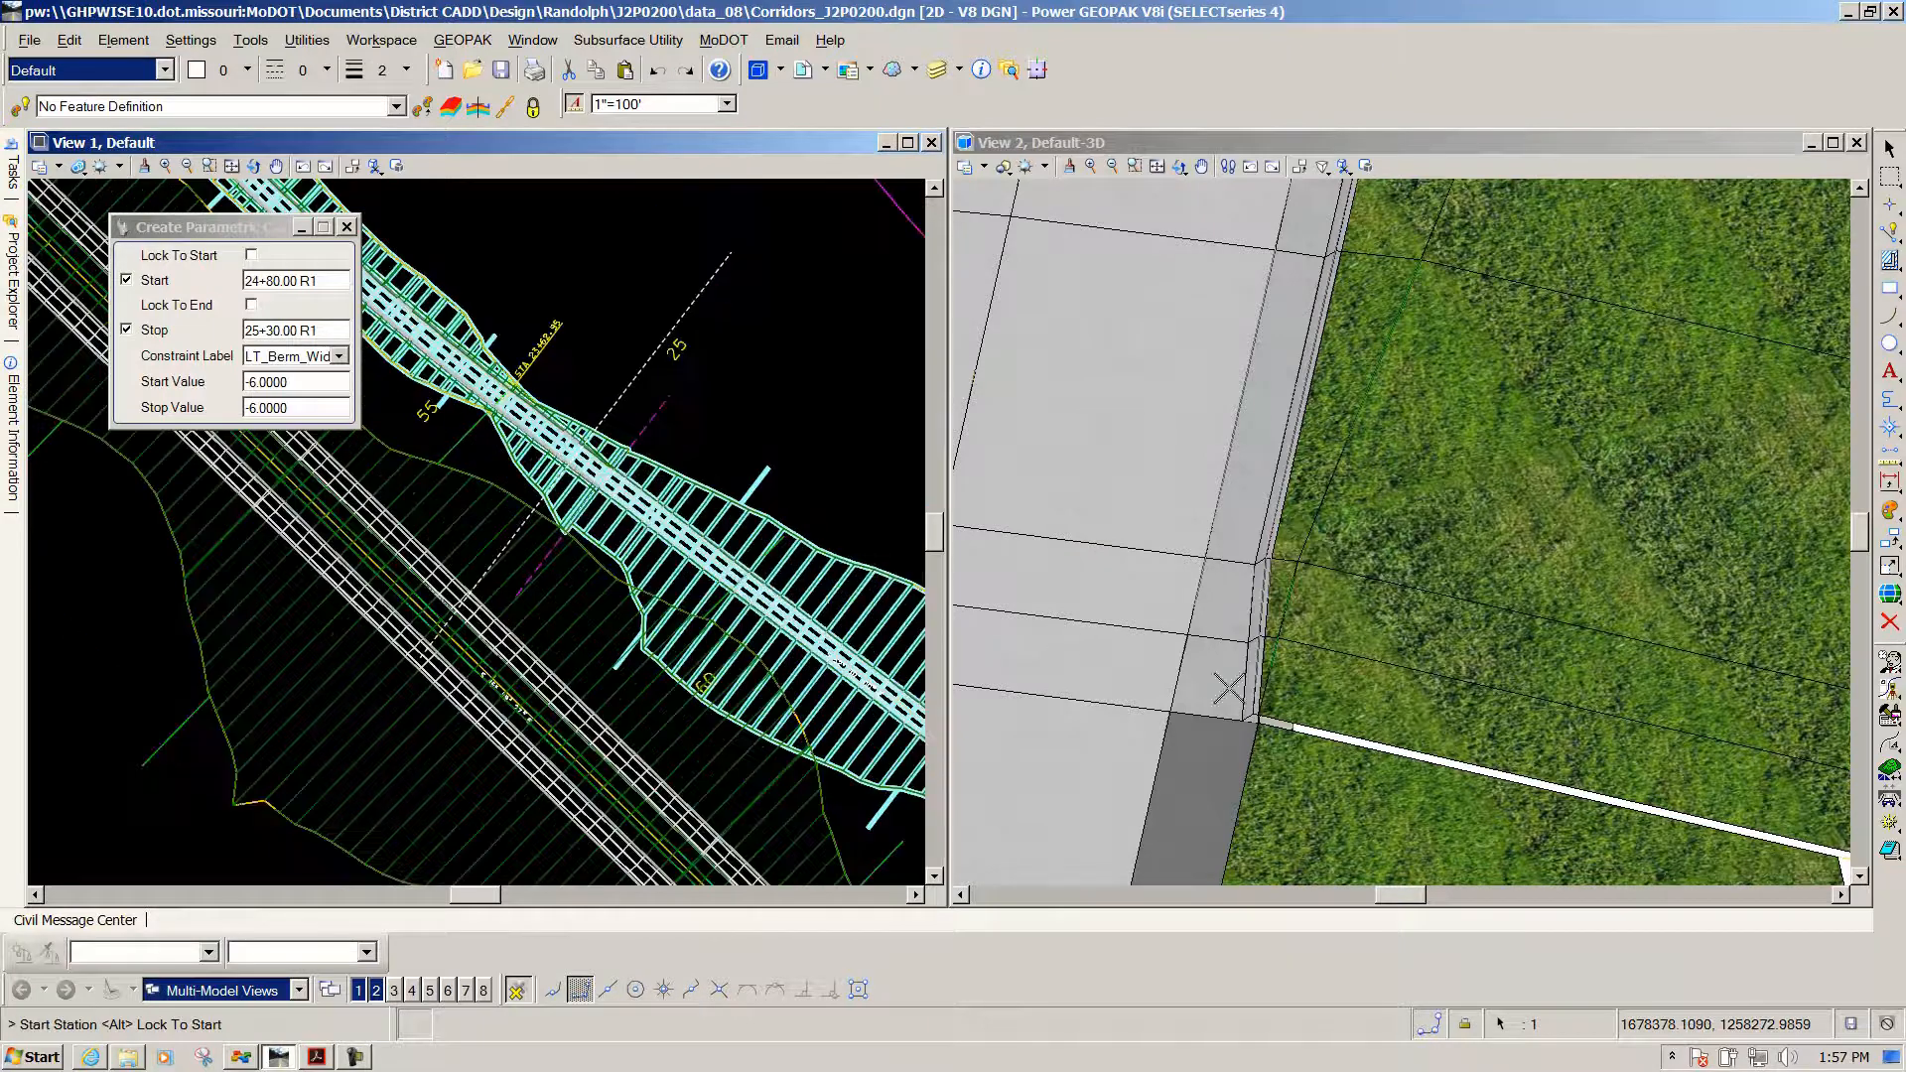
Switch to the 3D view and rotate the model to see the full roadway
scroll(1230, 740, up, 2)
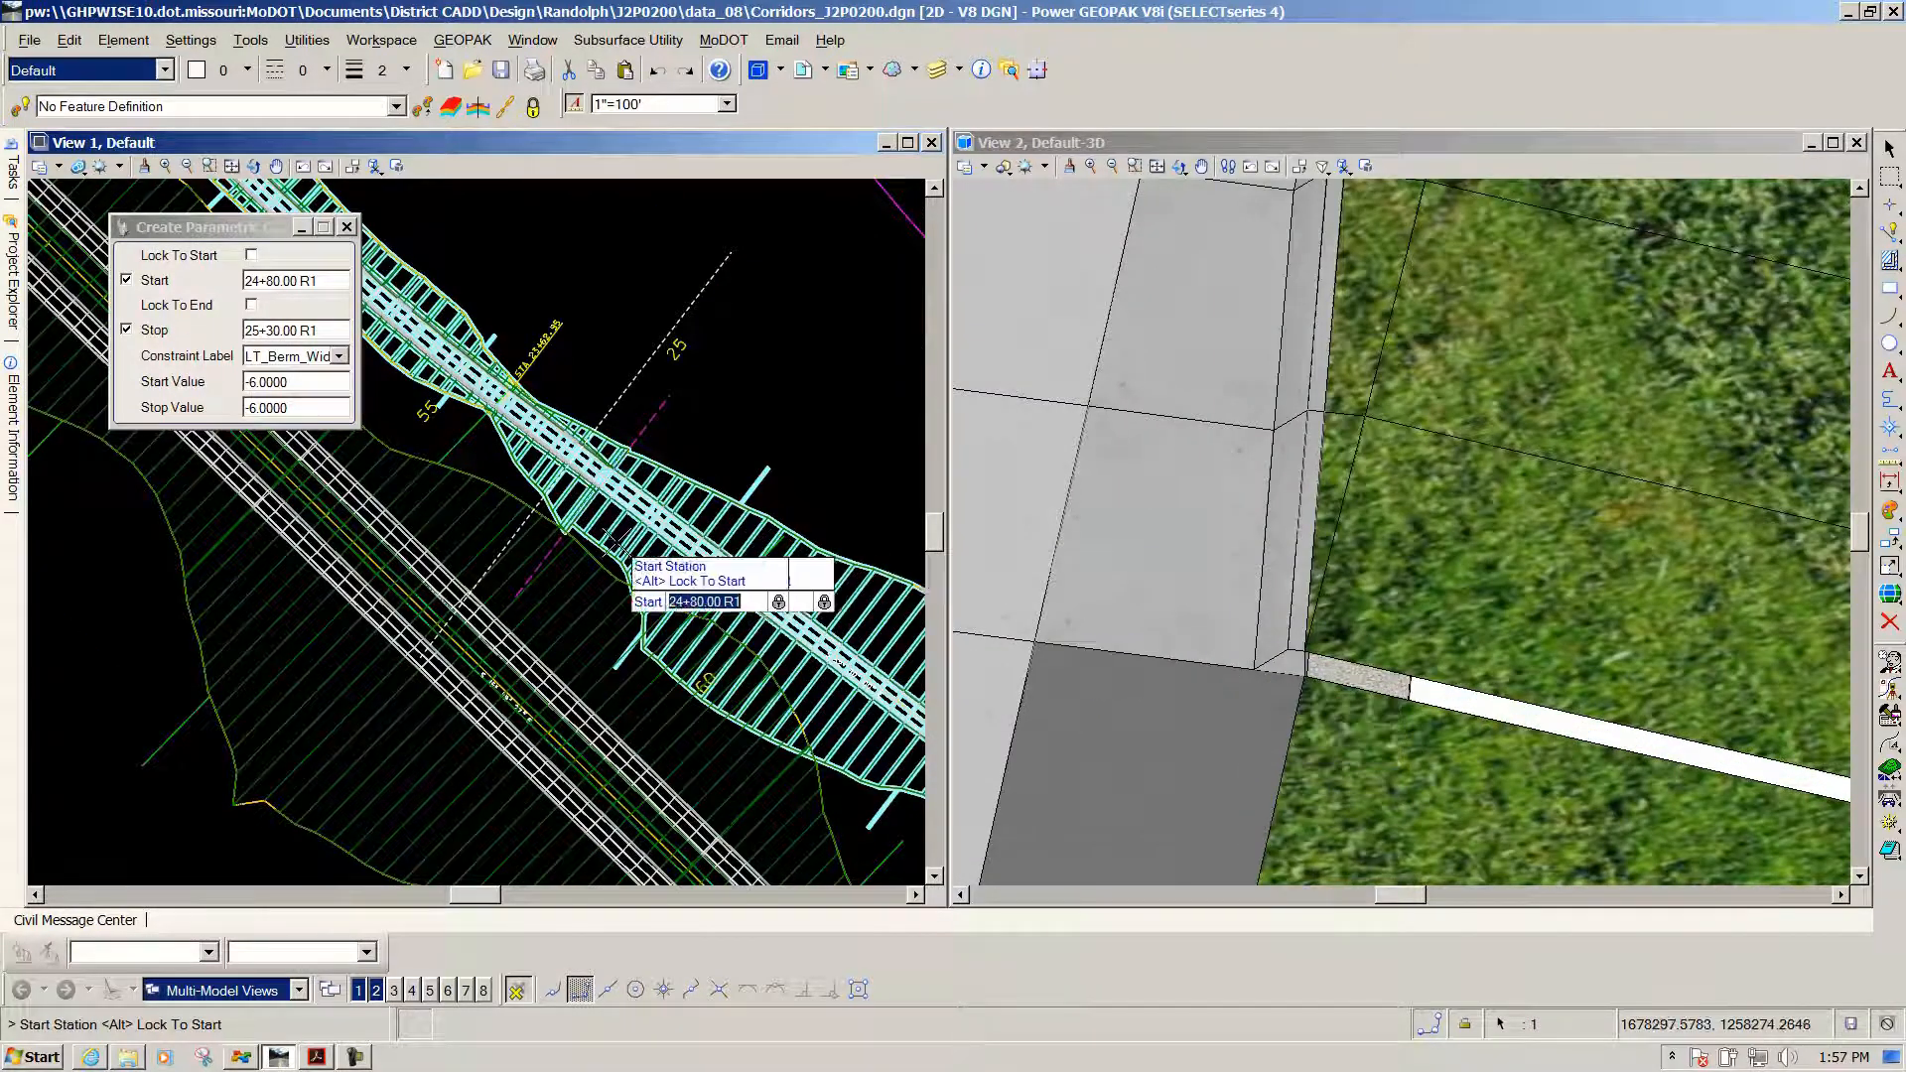
click(1242, 148)
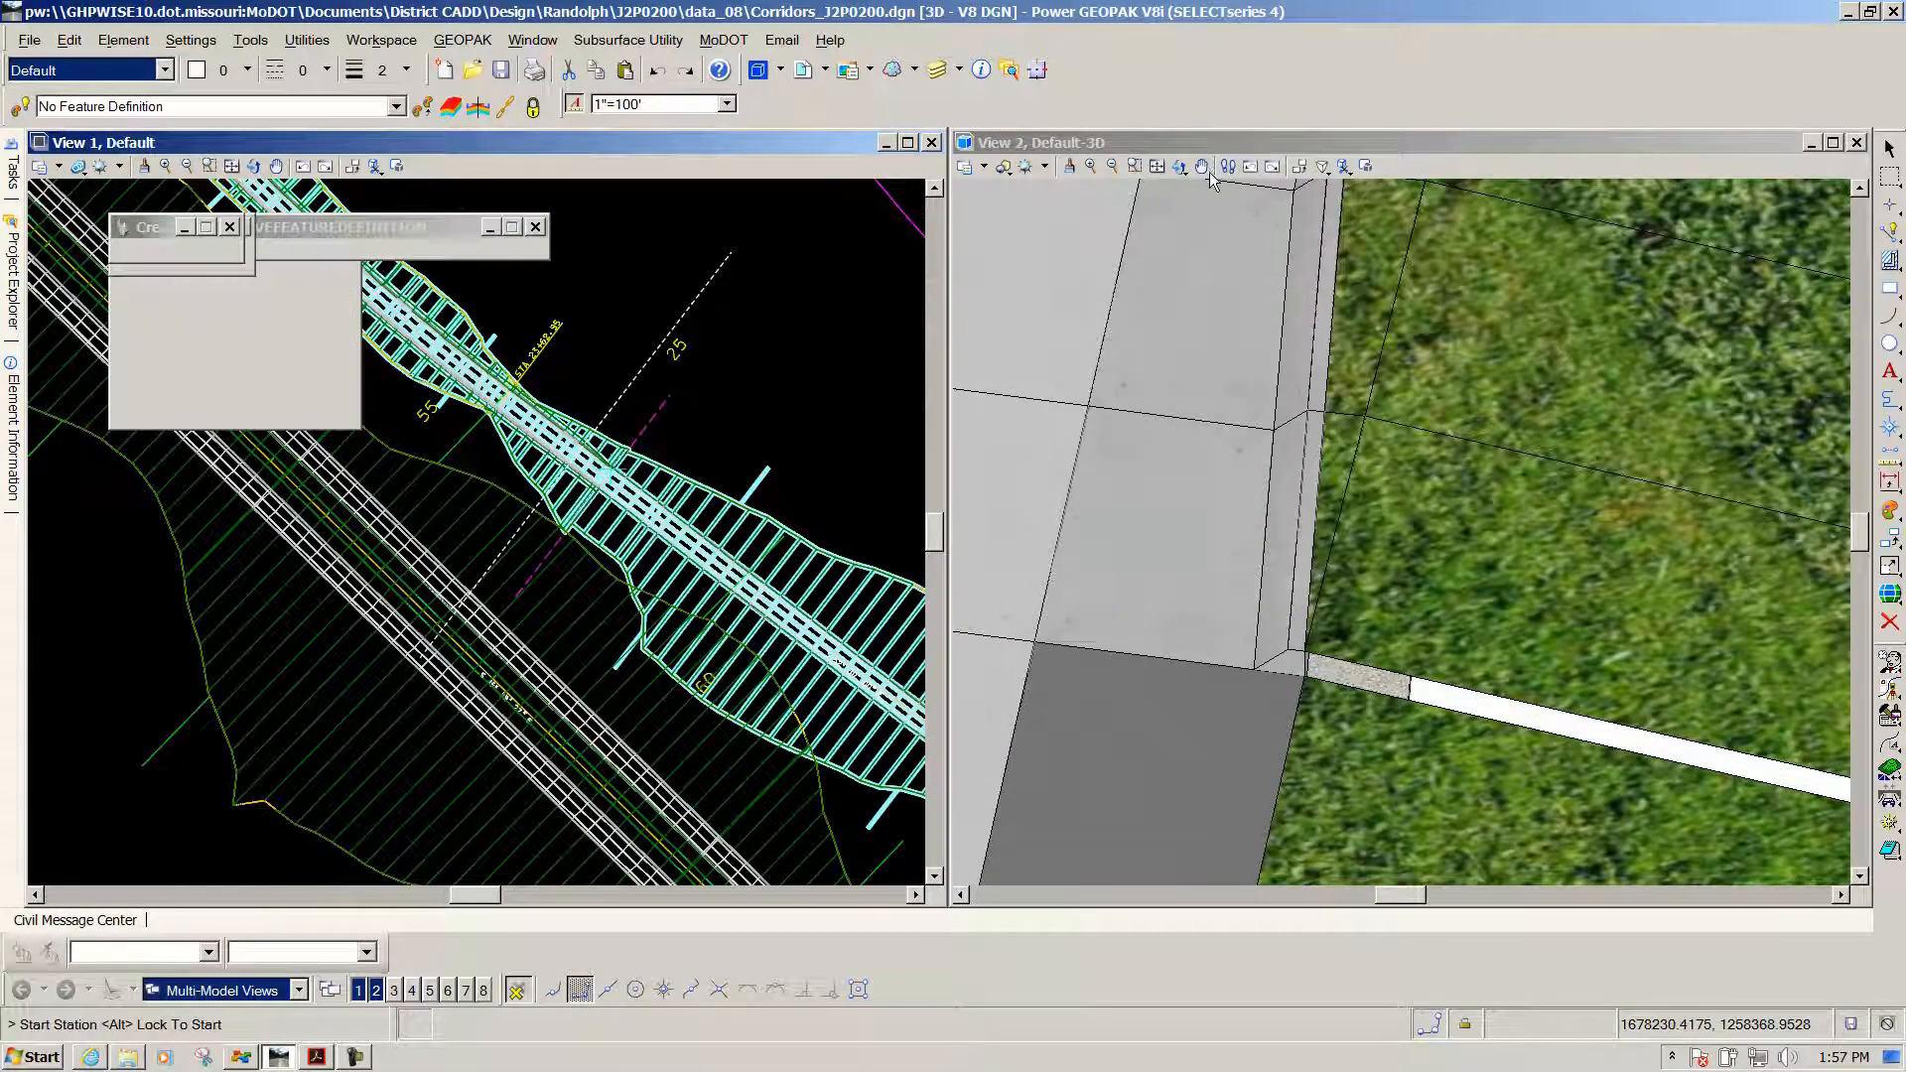
click(1178, 167)
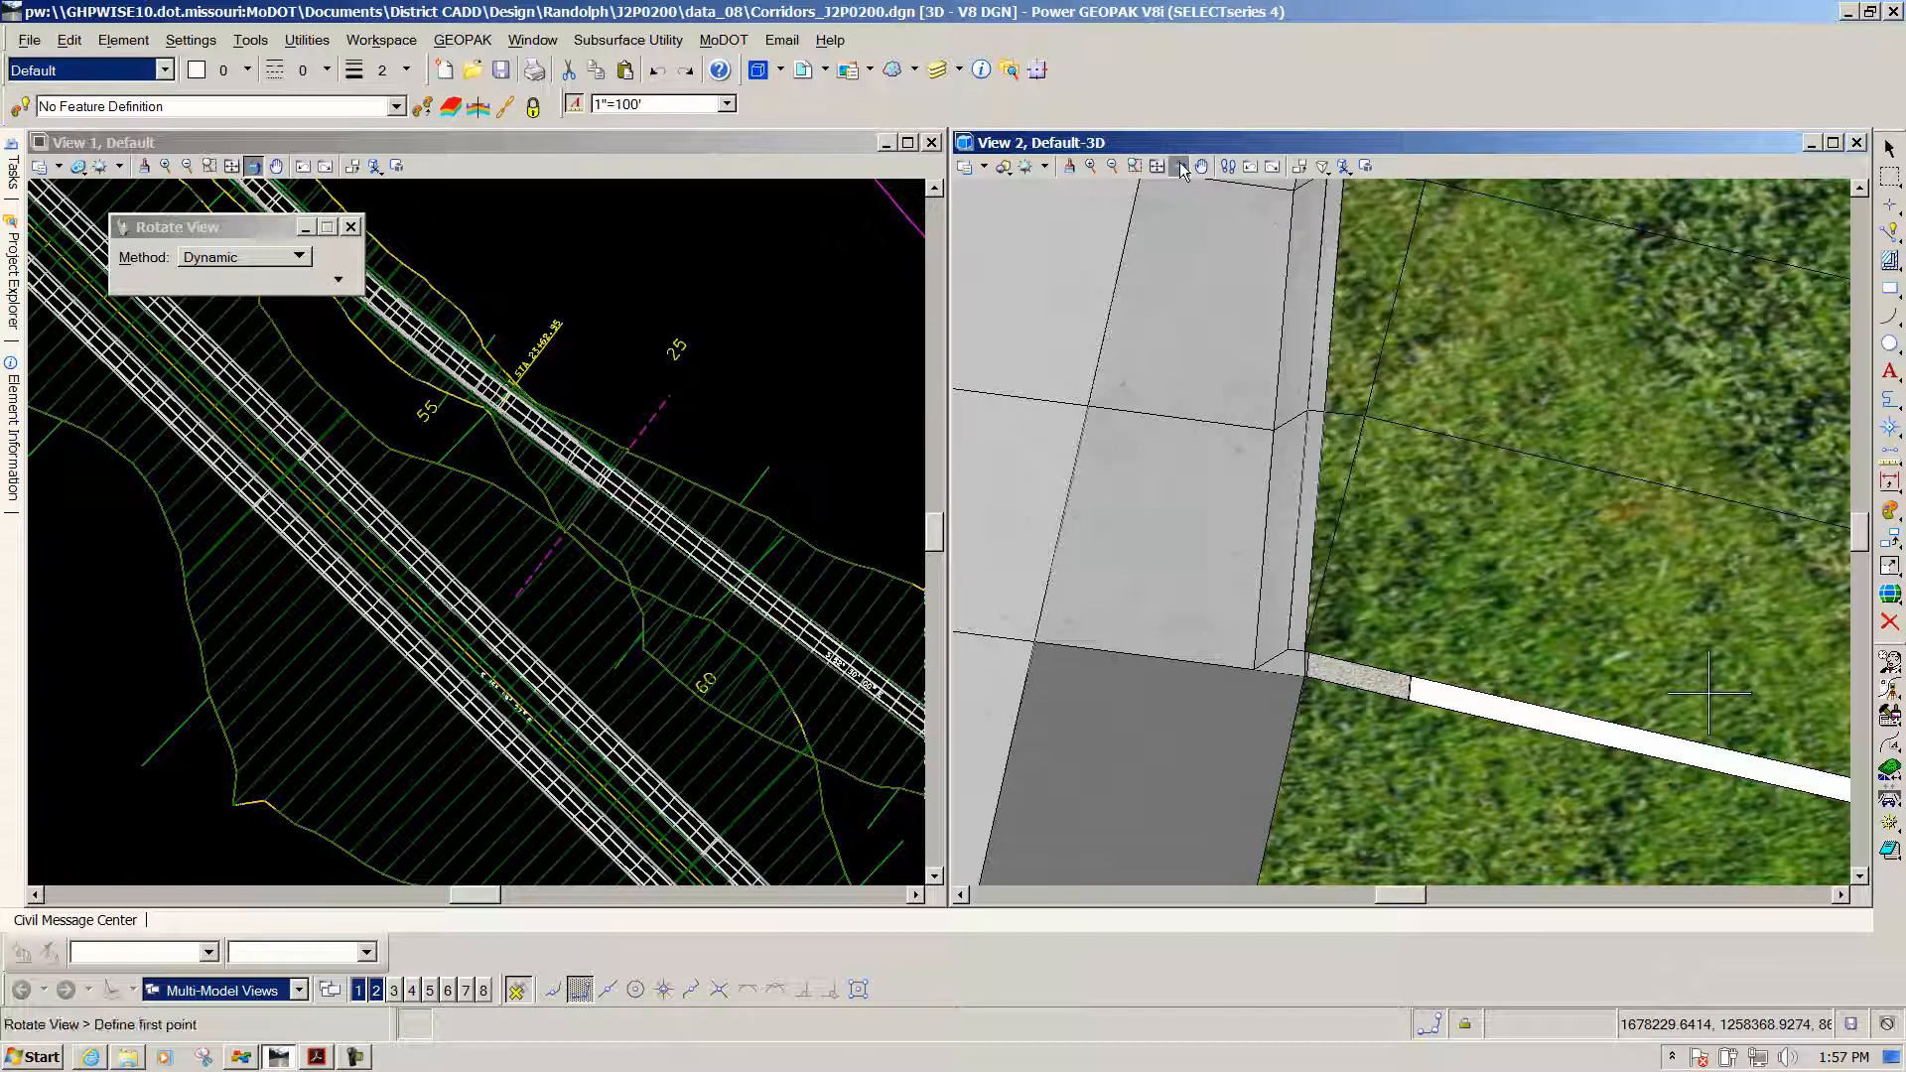
click(1219, 621)
drag(1219, 622, 1234, 544)
scroll(1233, 545, down, 5)
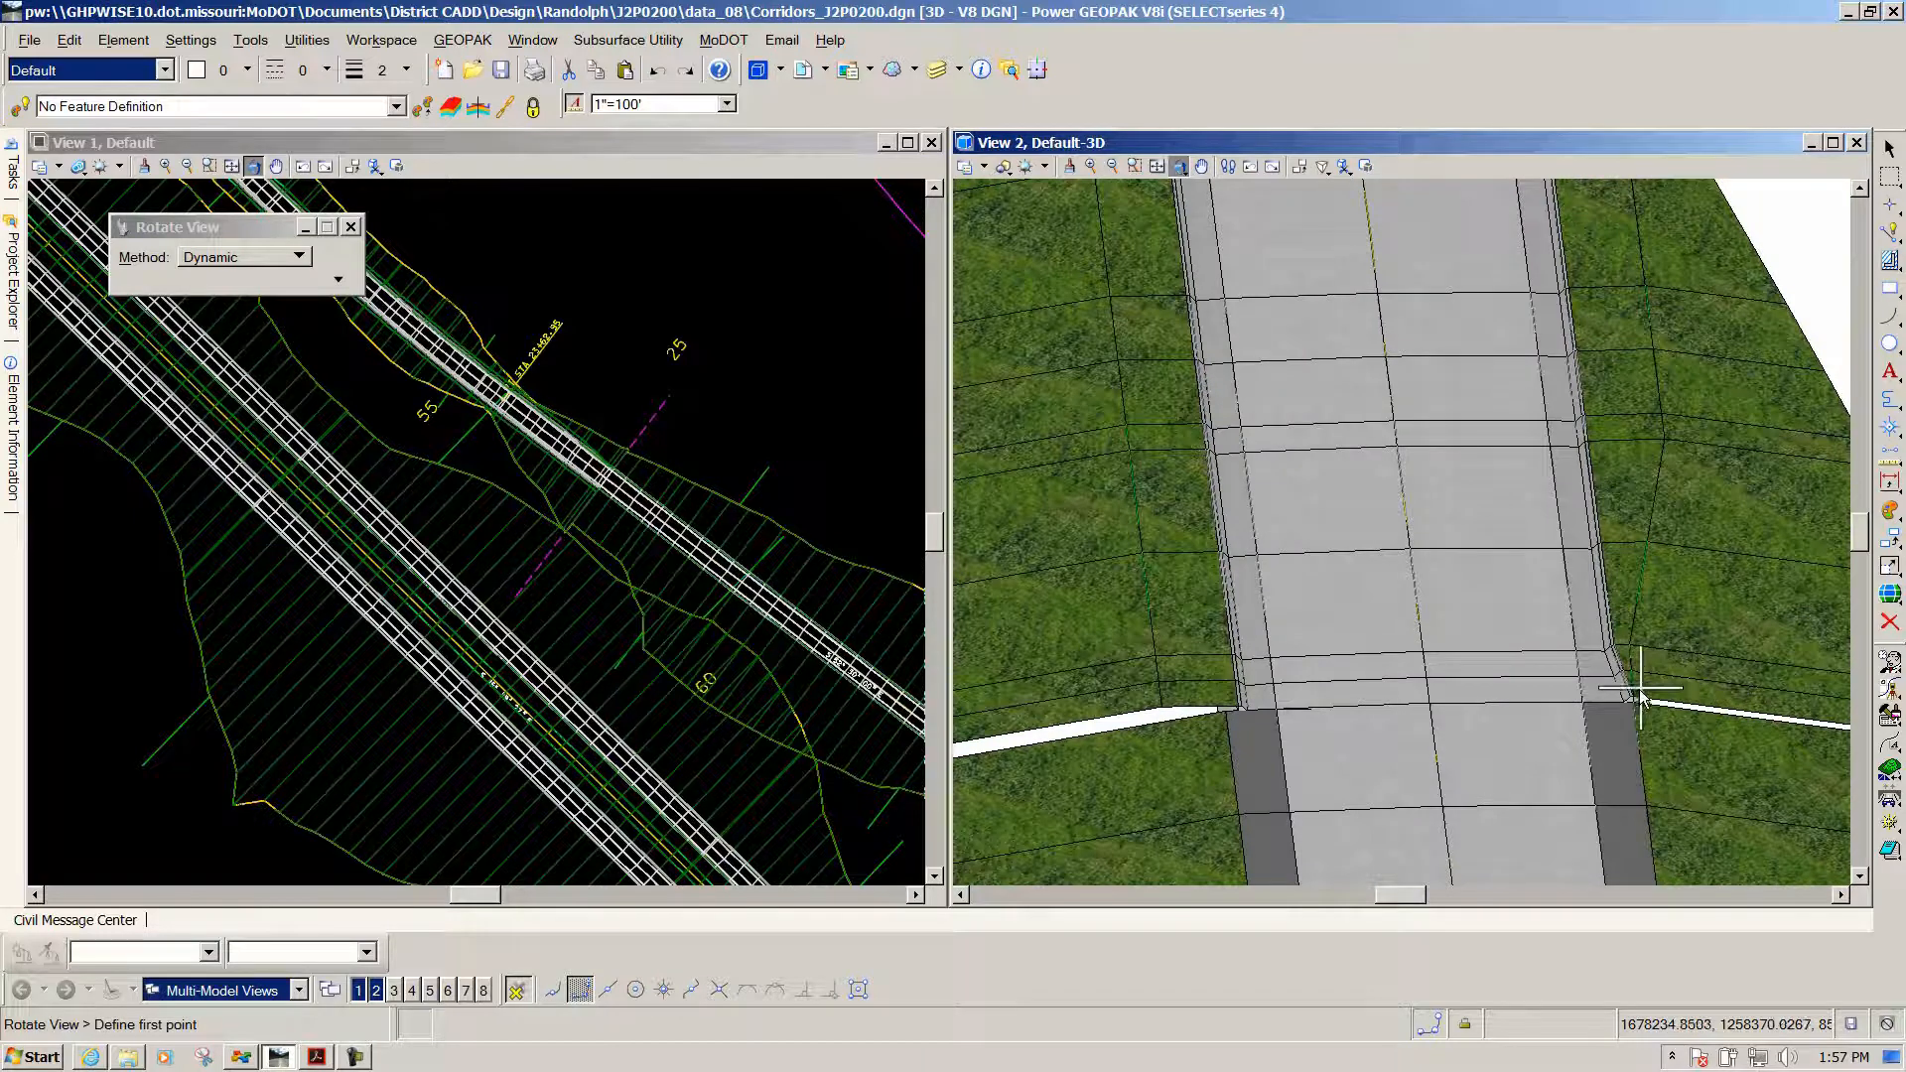
scroll(1637, 698, up, 5)
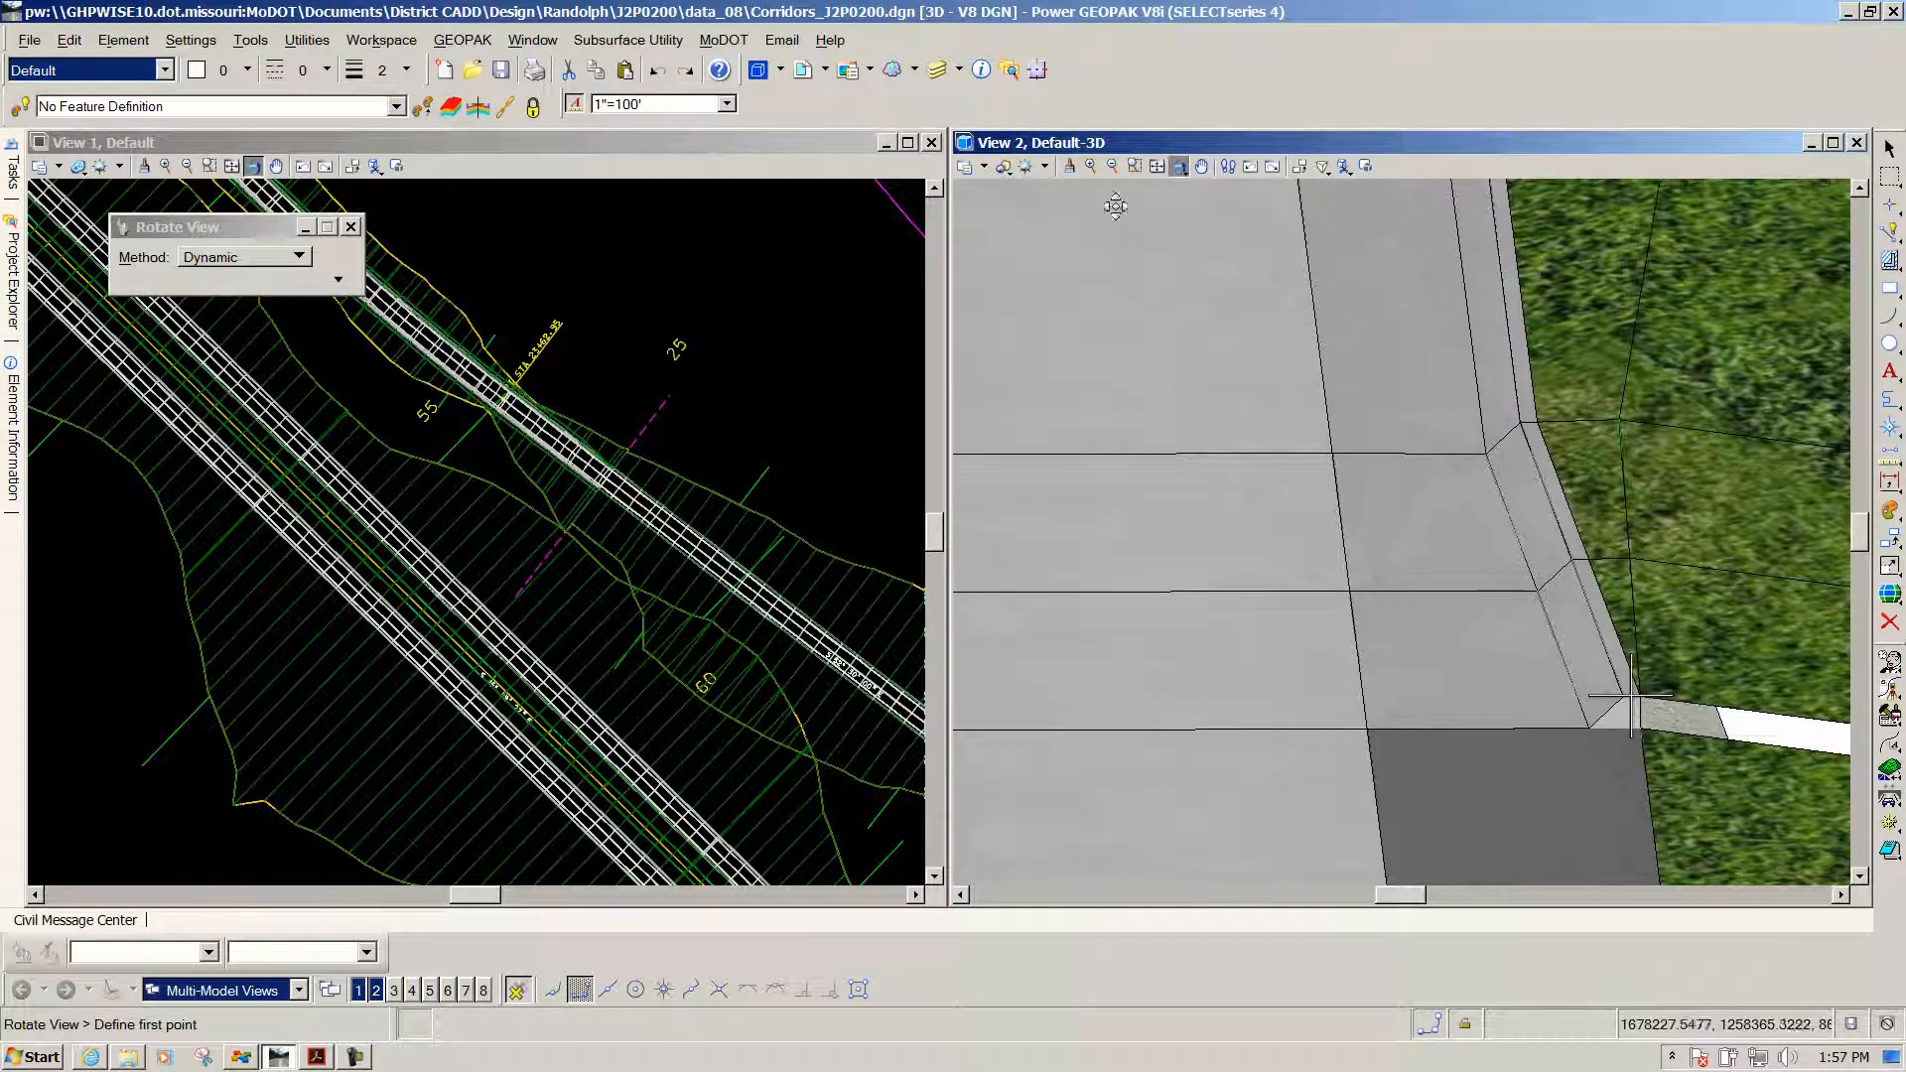
Pan and rotate around the curb corner to inspect the berm, then return to element selection
click(1201, 165)
scroll(1360, 388, up, 5)
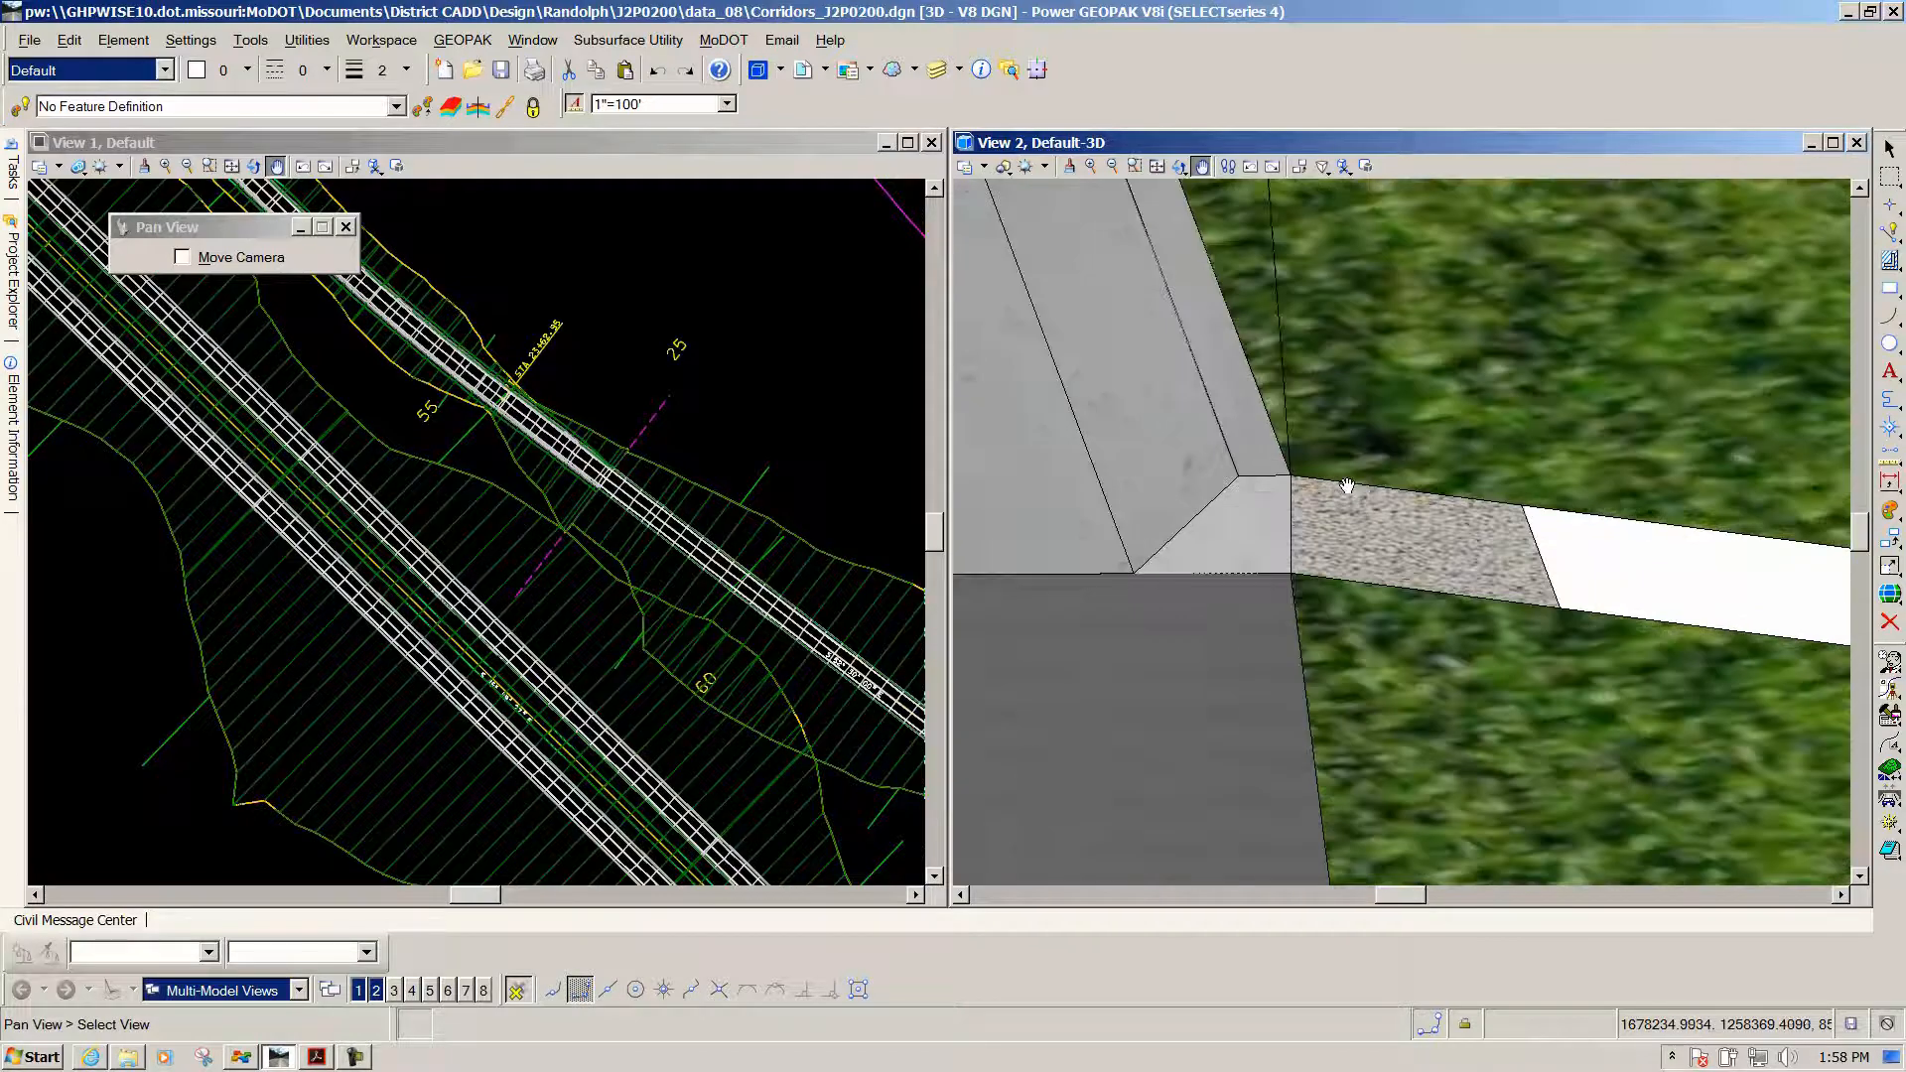
click(1179, 165)
drag(1398, 640, 1350, 565)
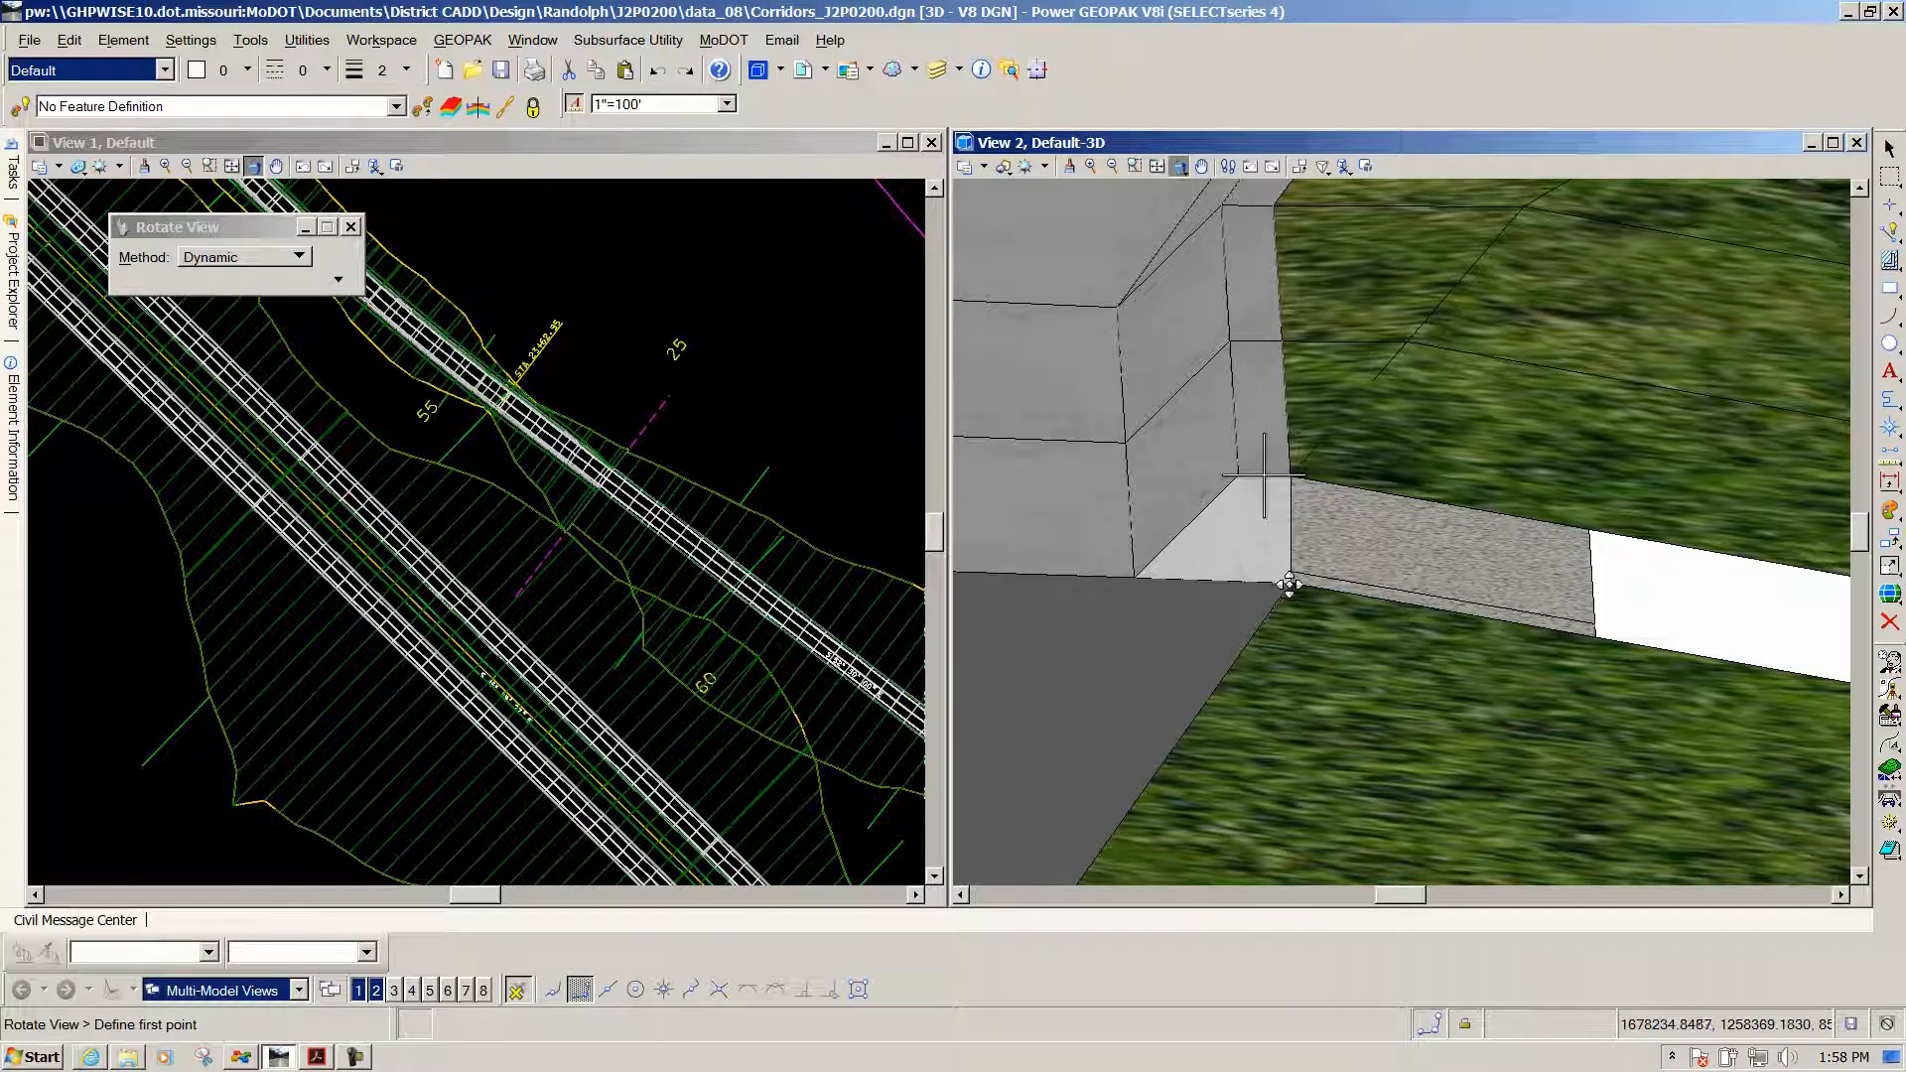
scroll(1333, 543, down, 5)
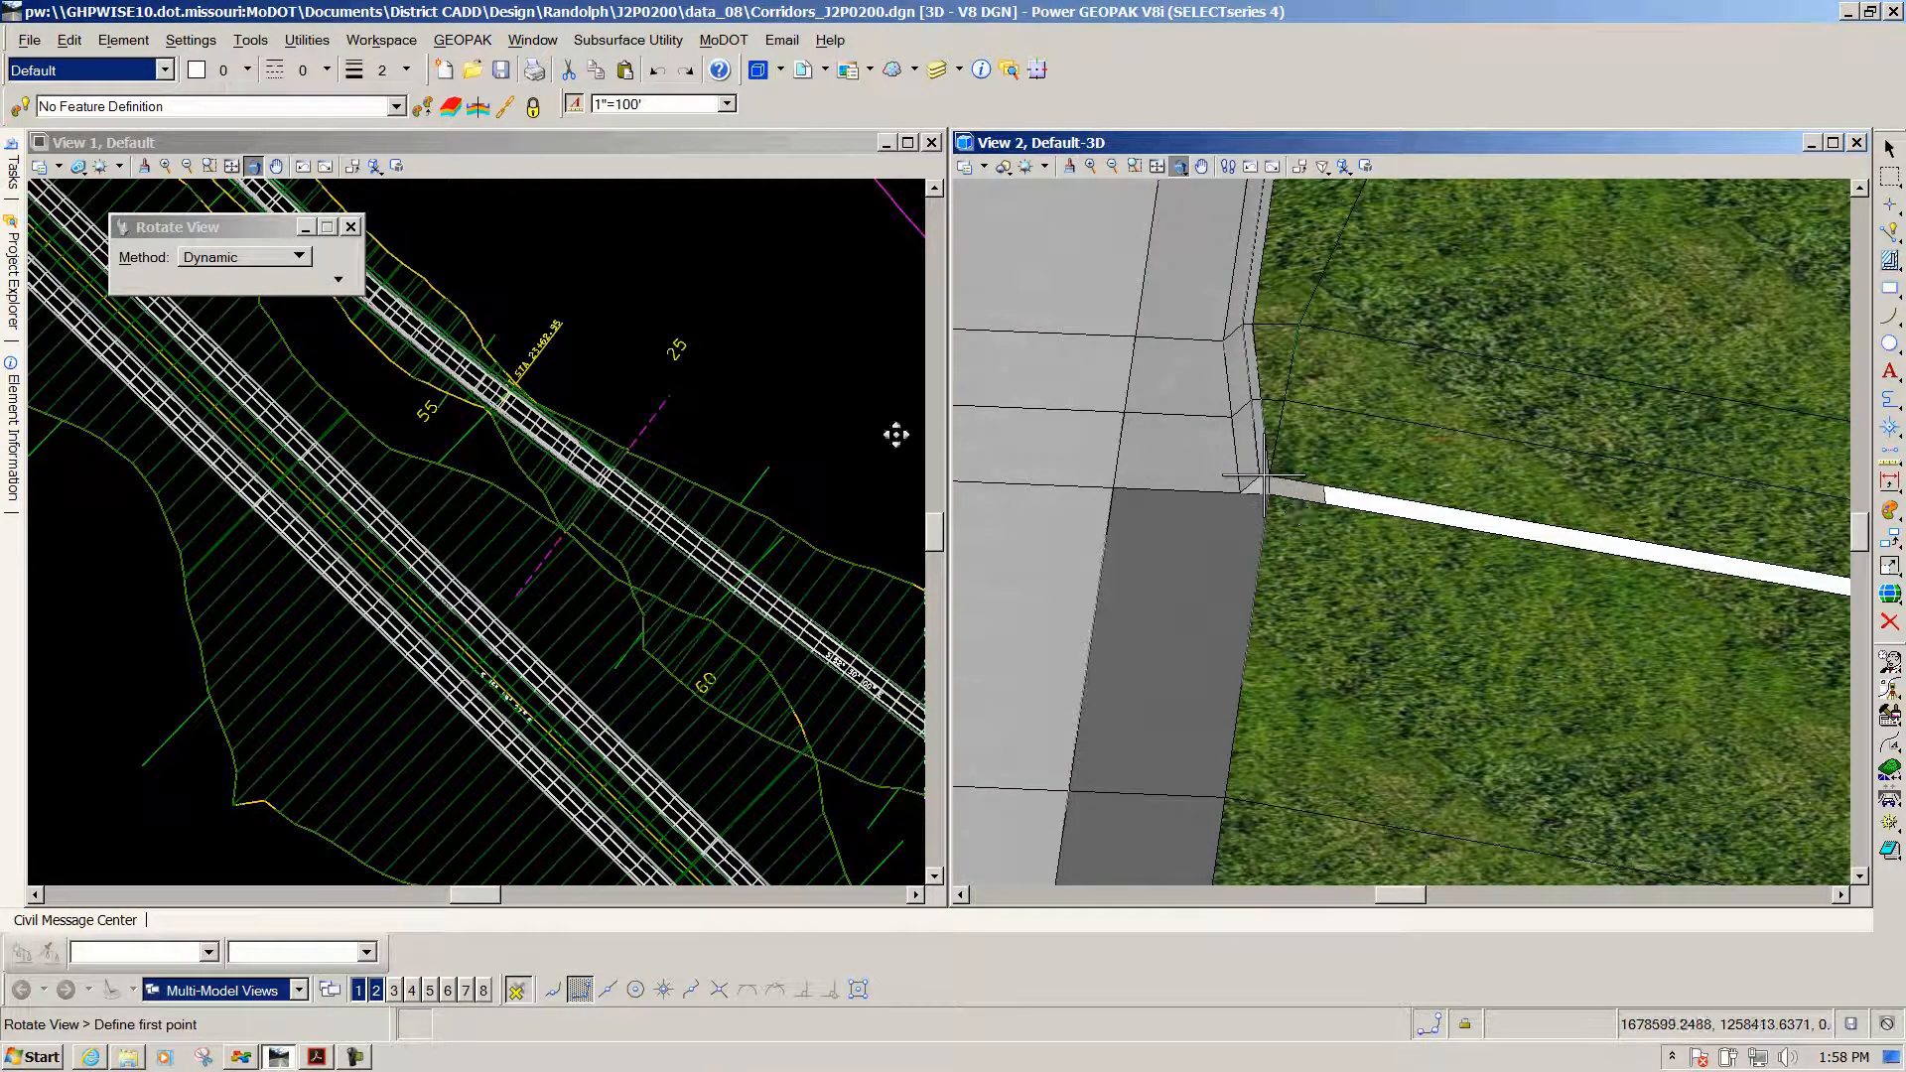
key(Escape)
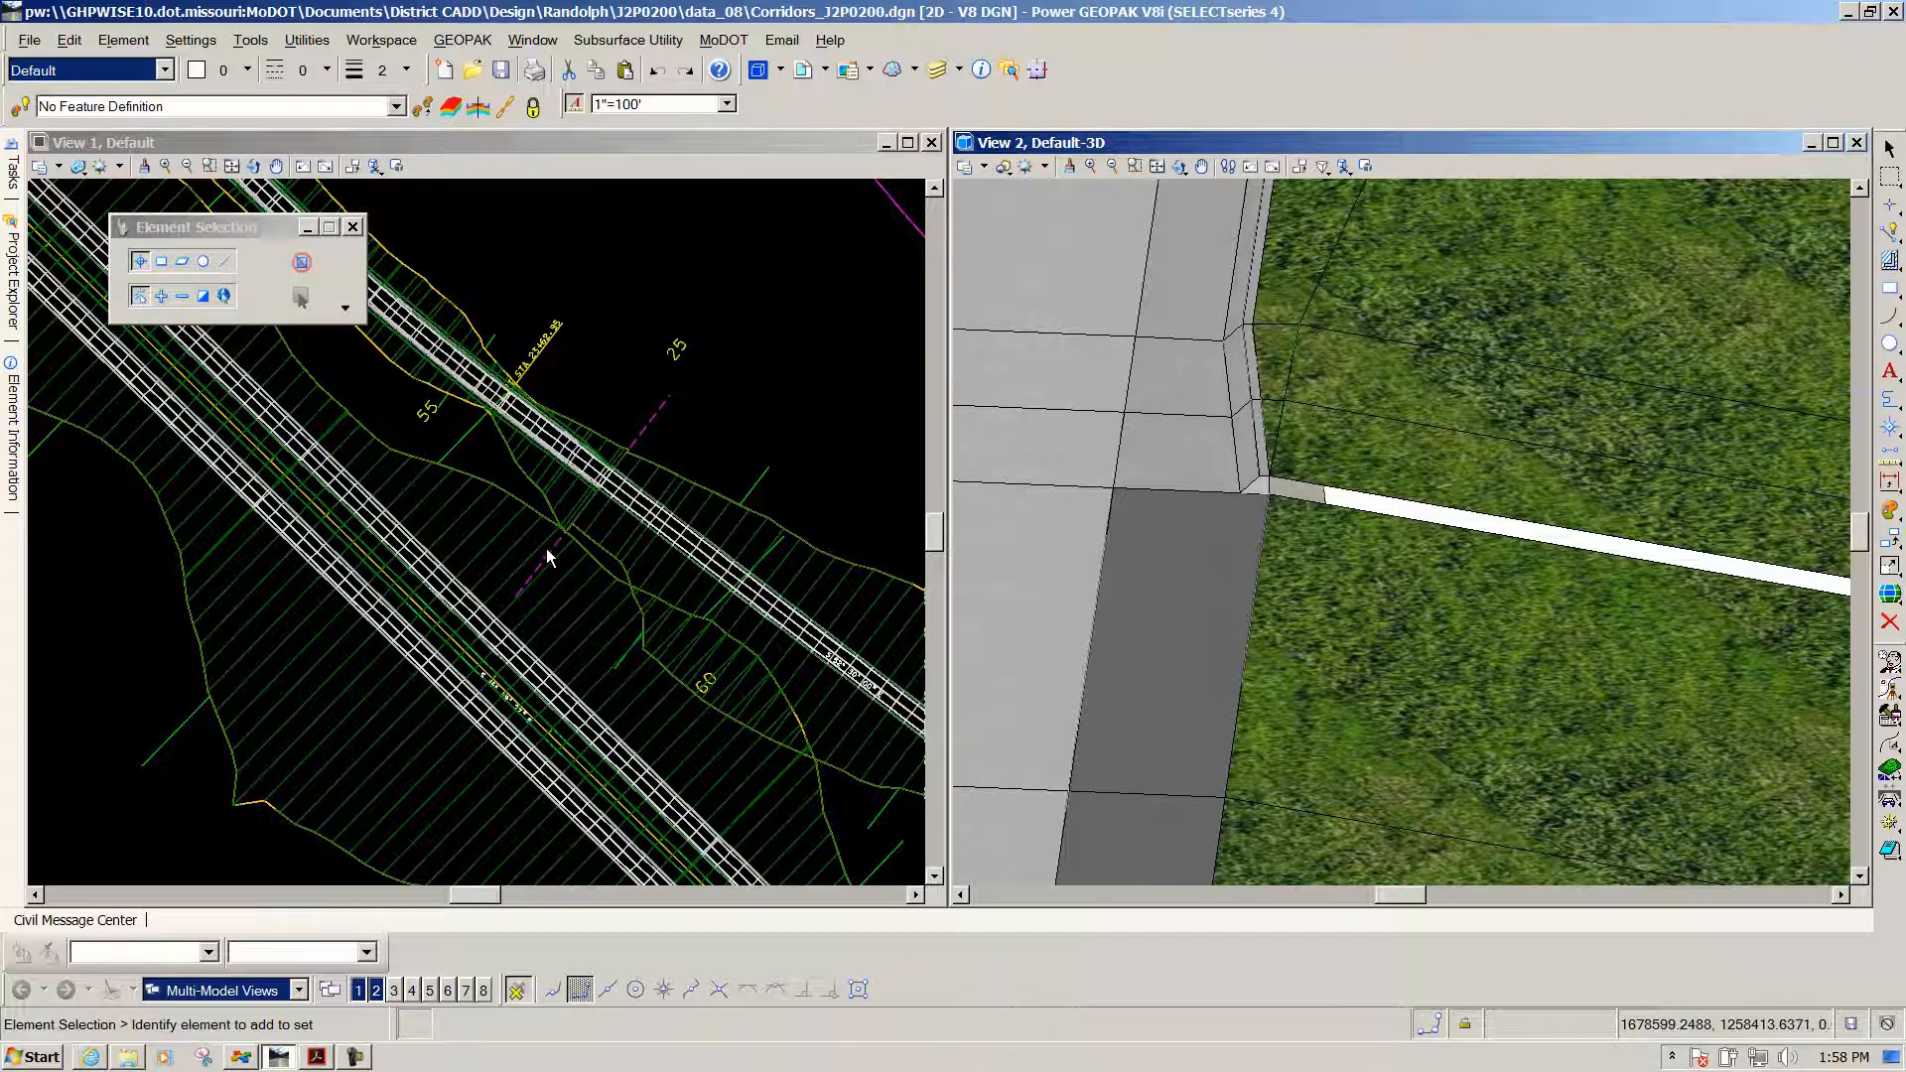
Open the dropped corridor template in View 1 with Edit Template Drop
click(550, 550)
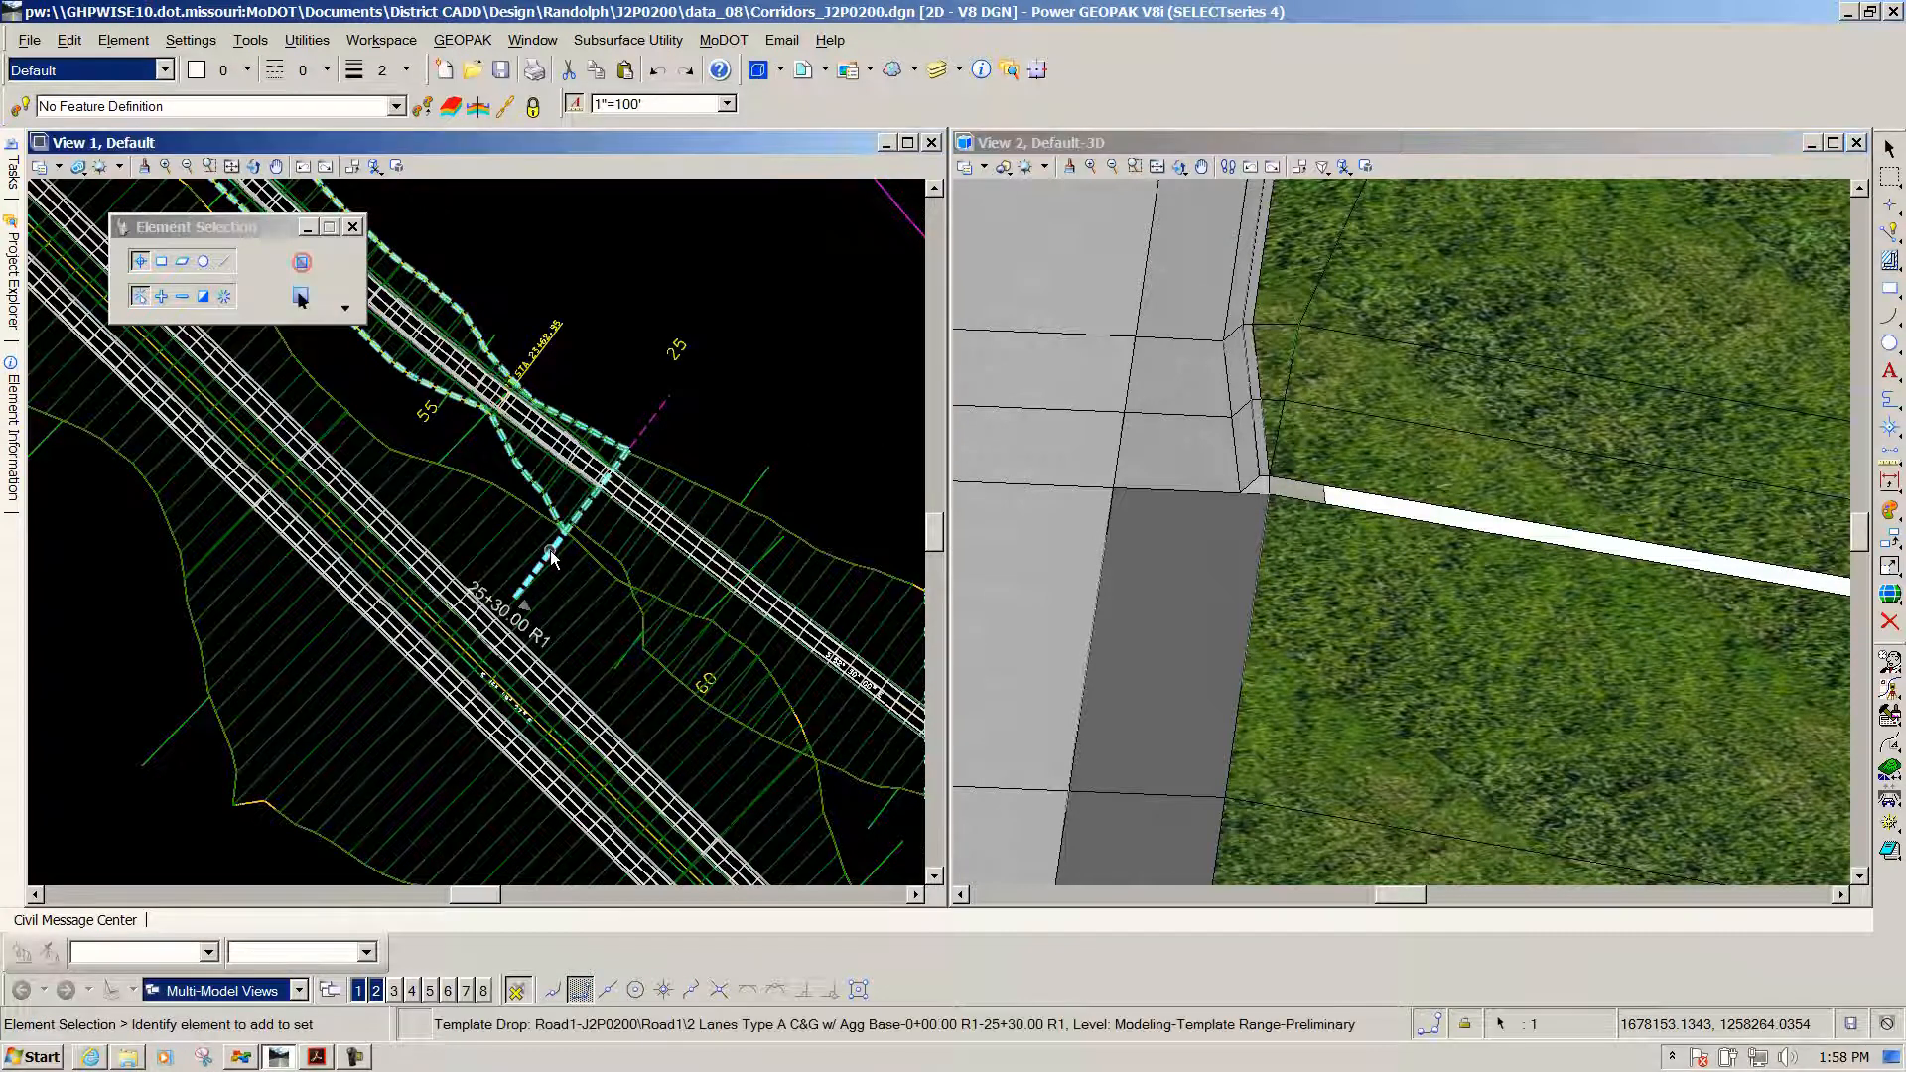
mouse_move(550, 550)
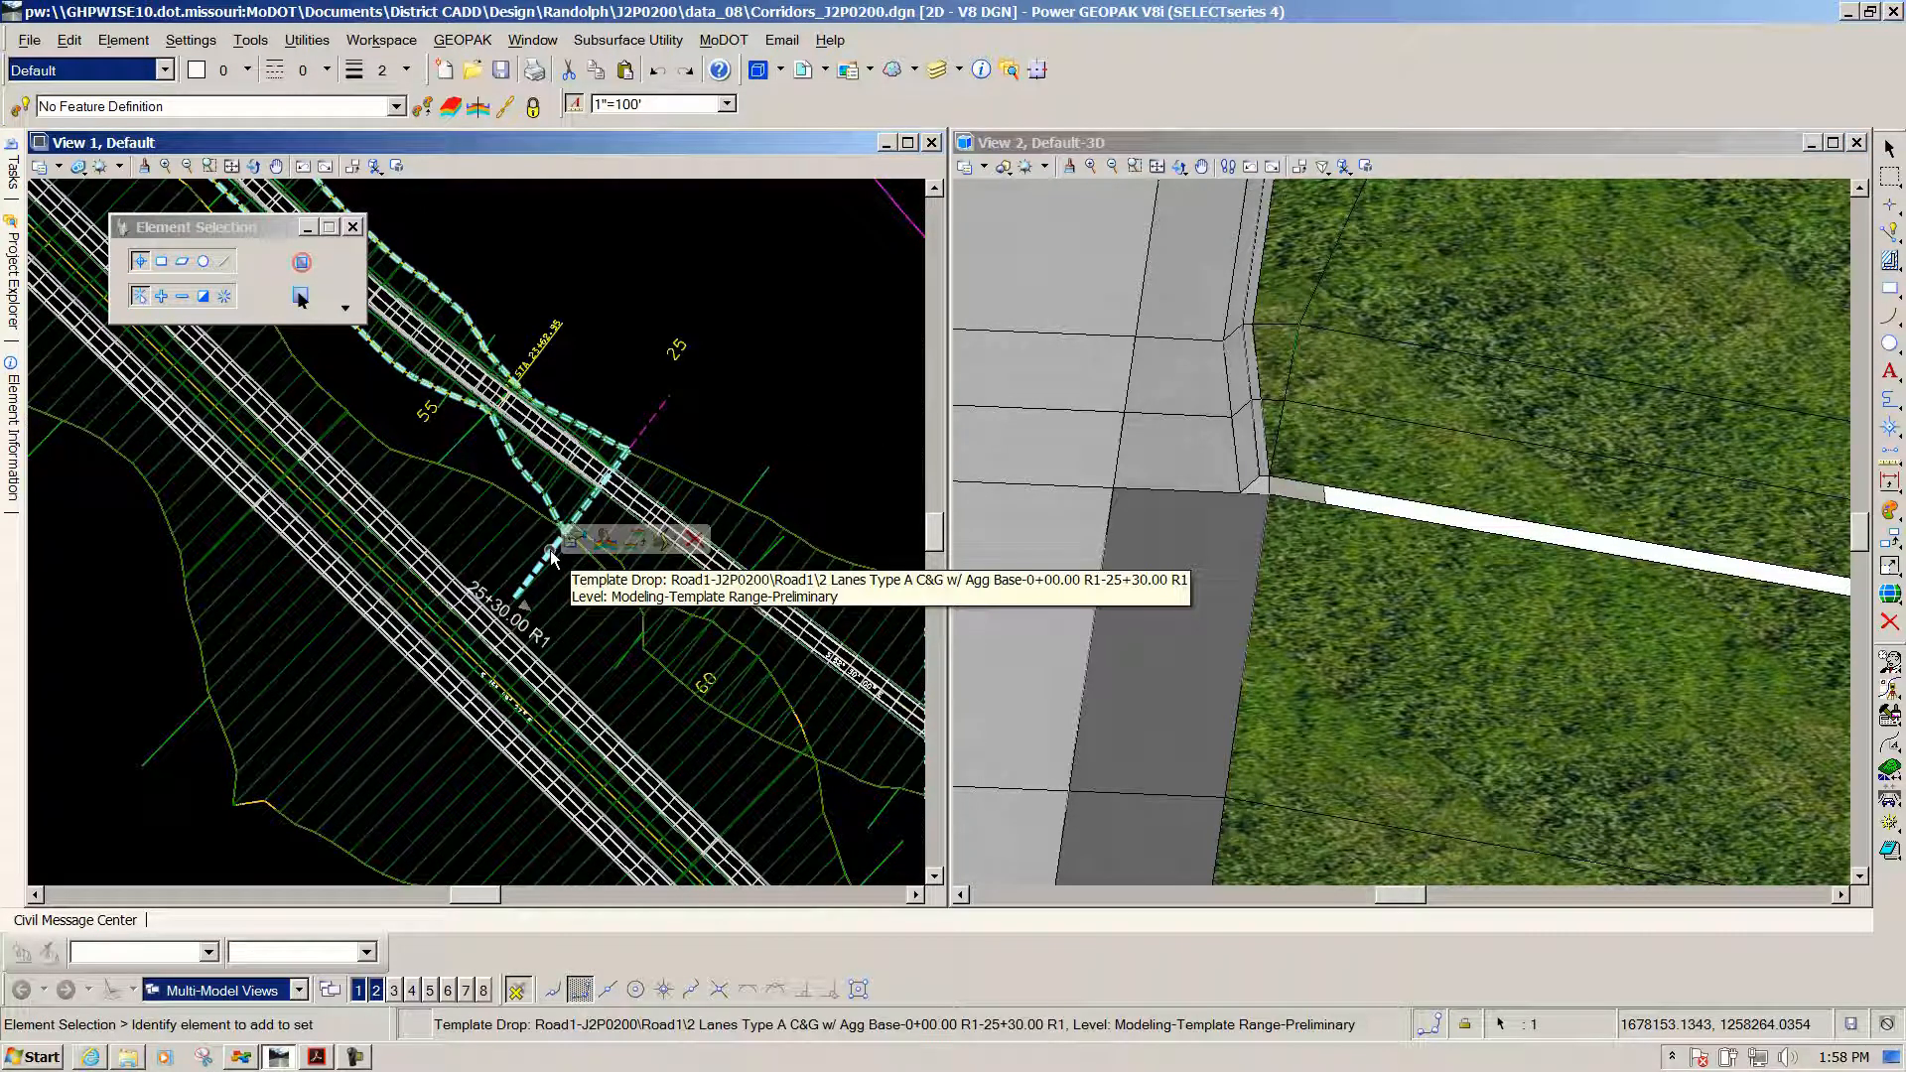
click(606, 541)
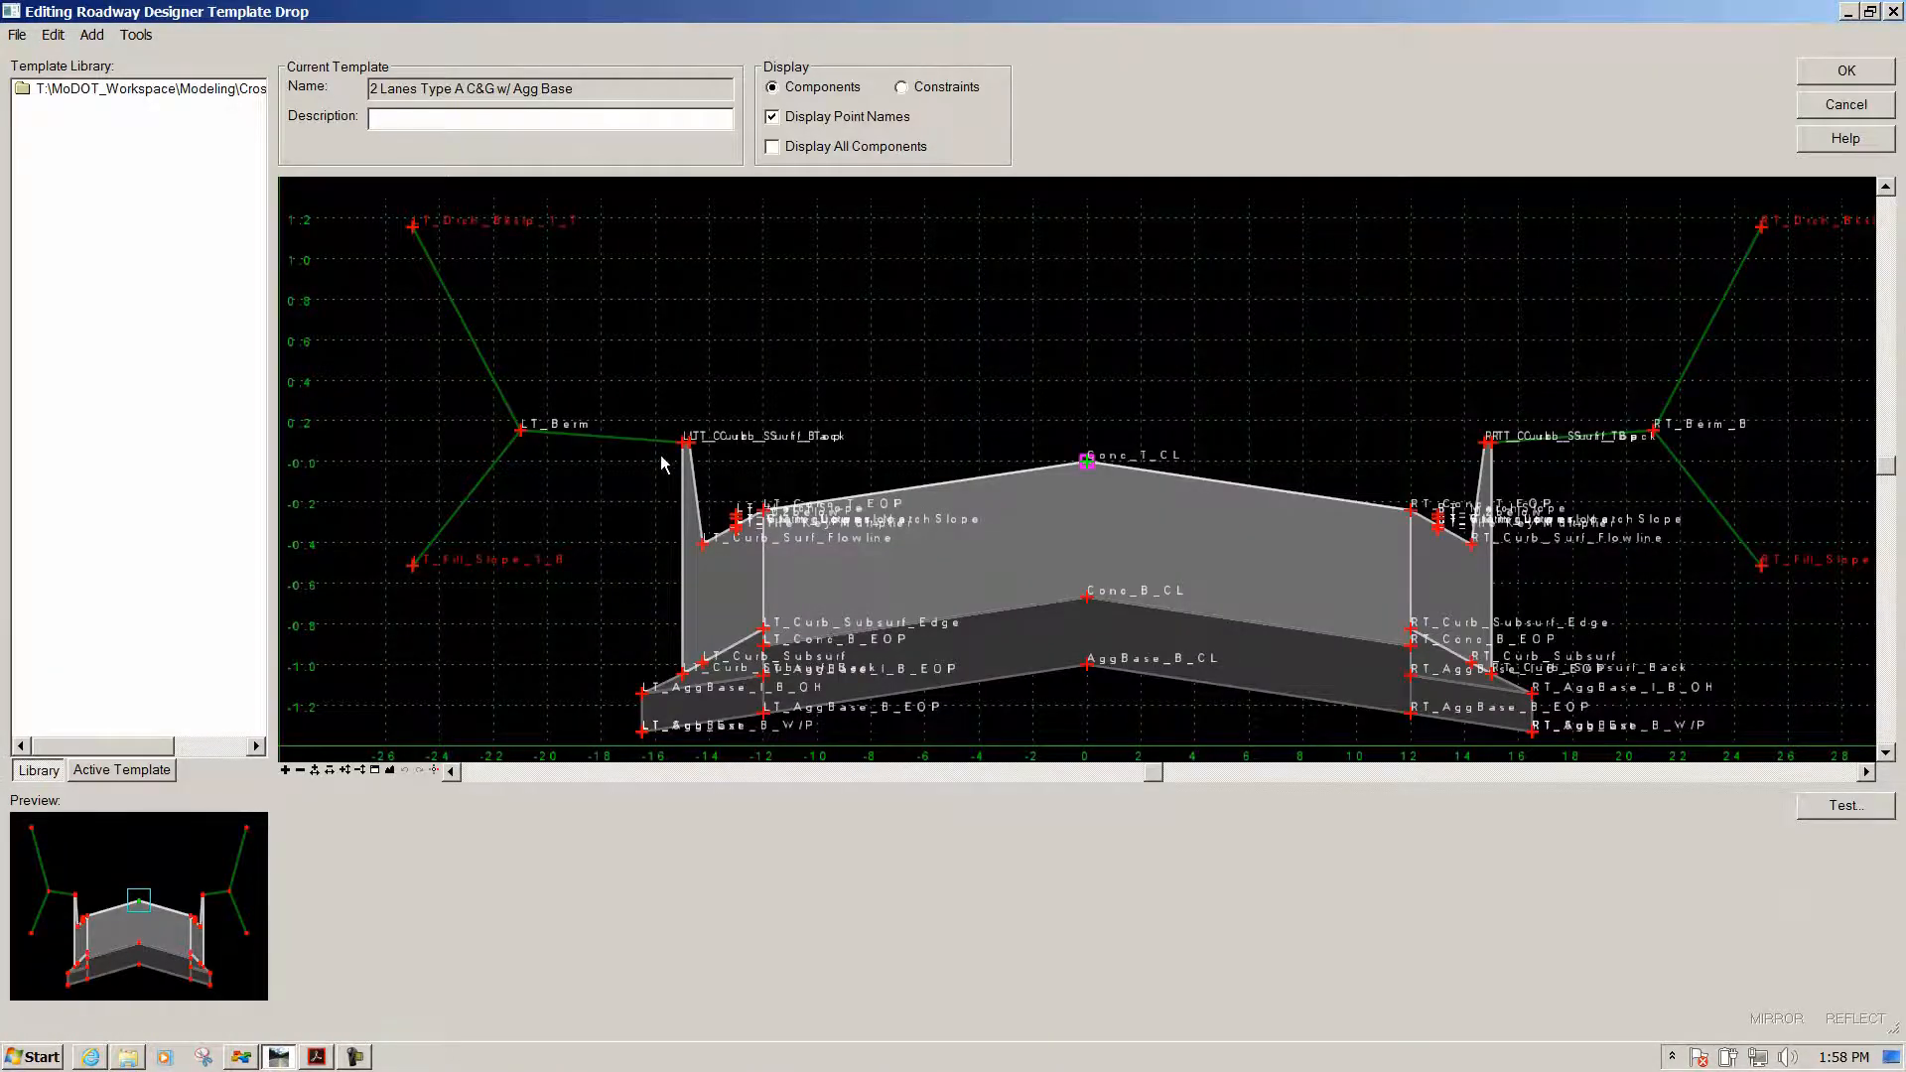
Zoom in to examine the 6.0000-wide LT_Berm and the LT_Curb_Surf_Back point
scroll(683, 446, up, 2)
scroll(942, 466, down, 2)
scroll(812, 468, up, 2)
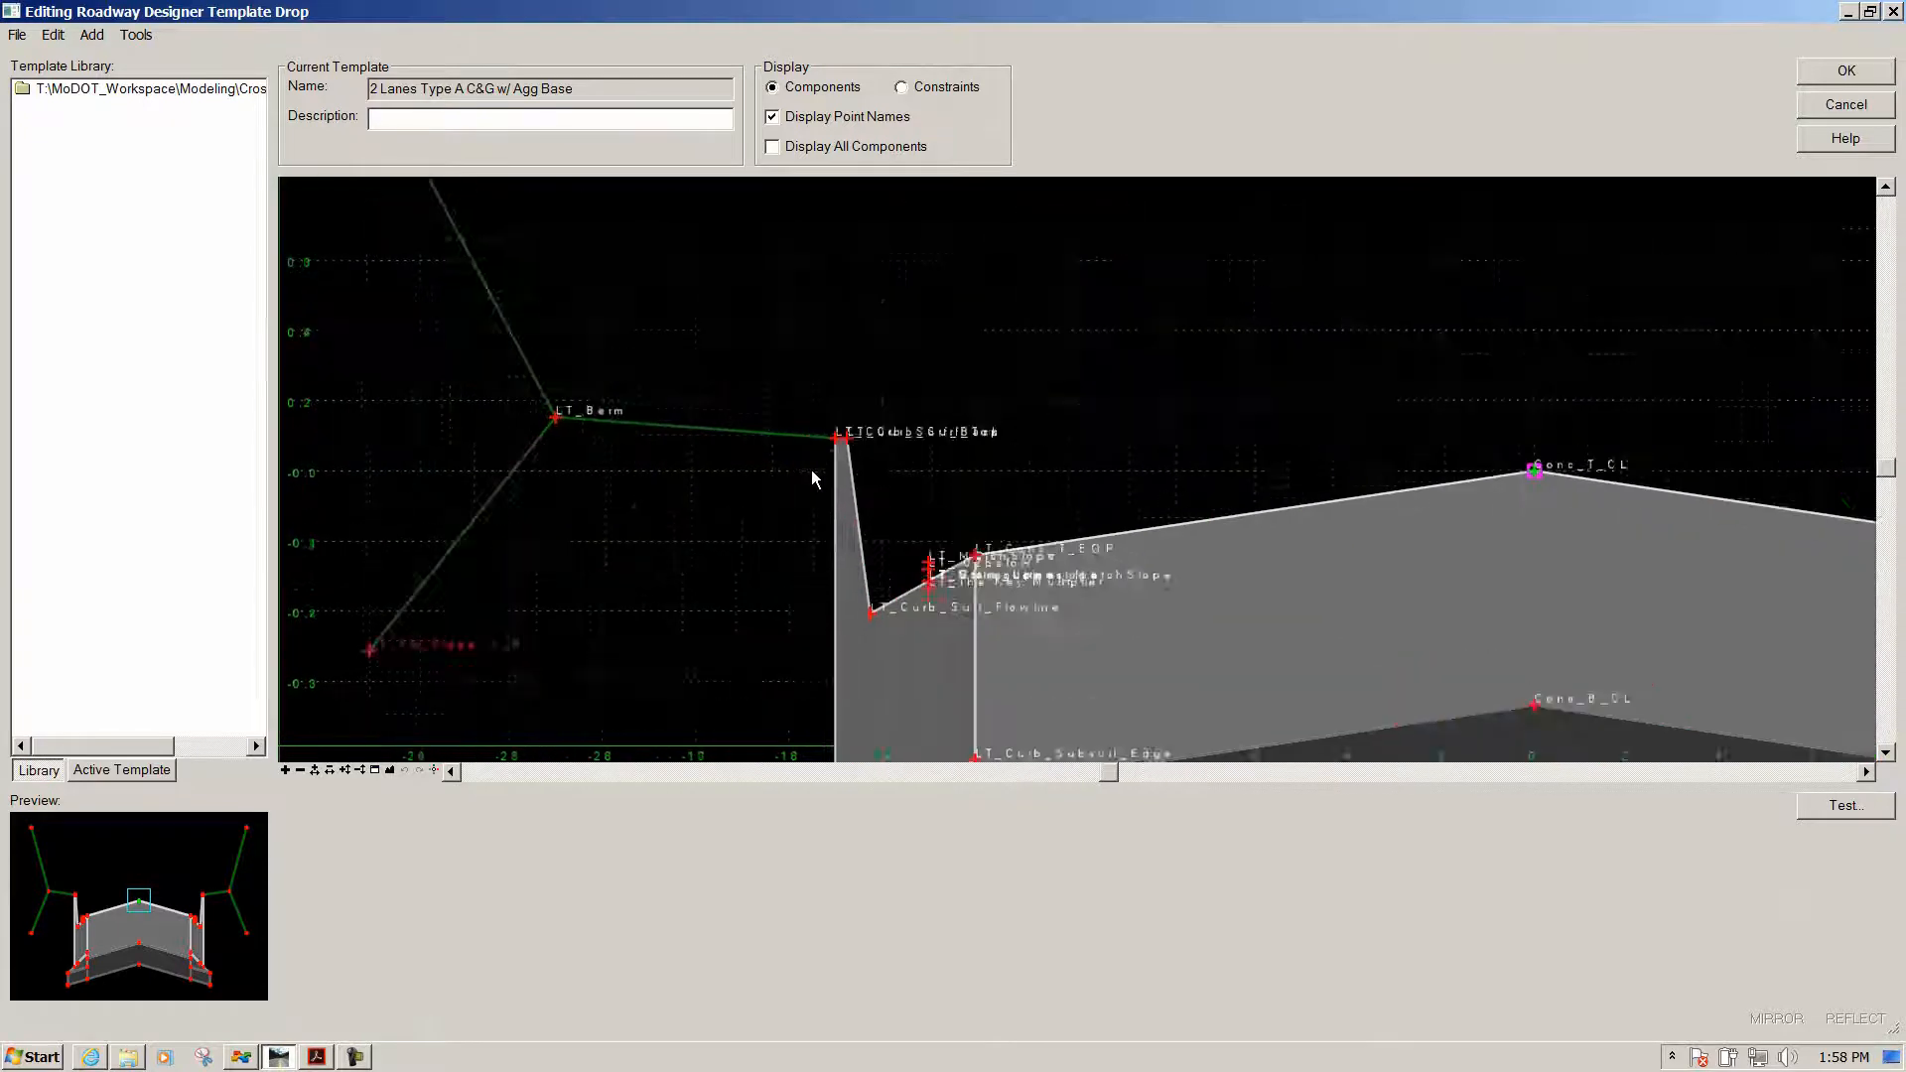
scroll(812, 468, up, 2)
mouse_move(858, 421)
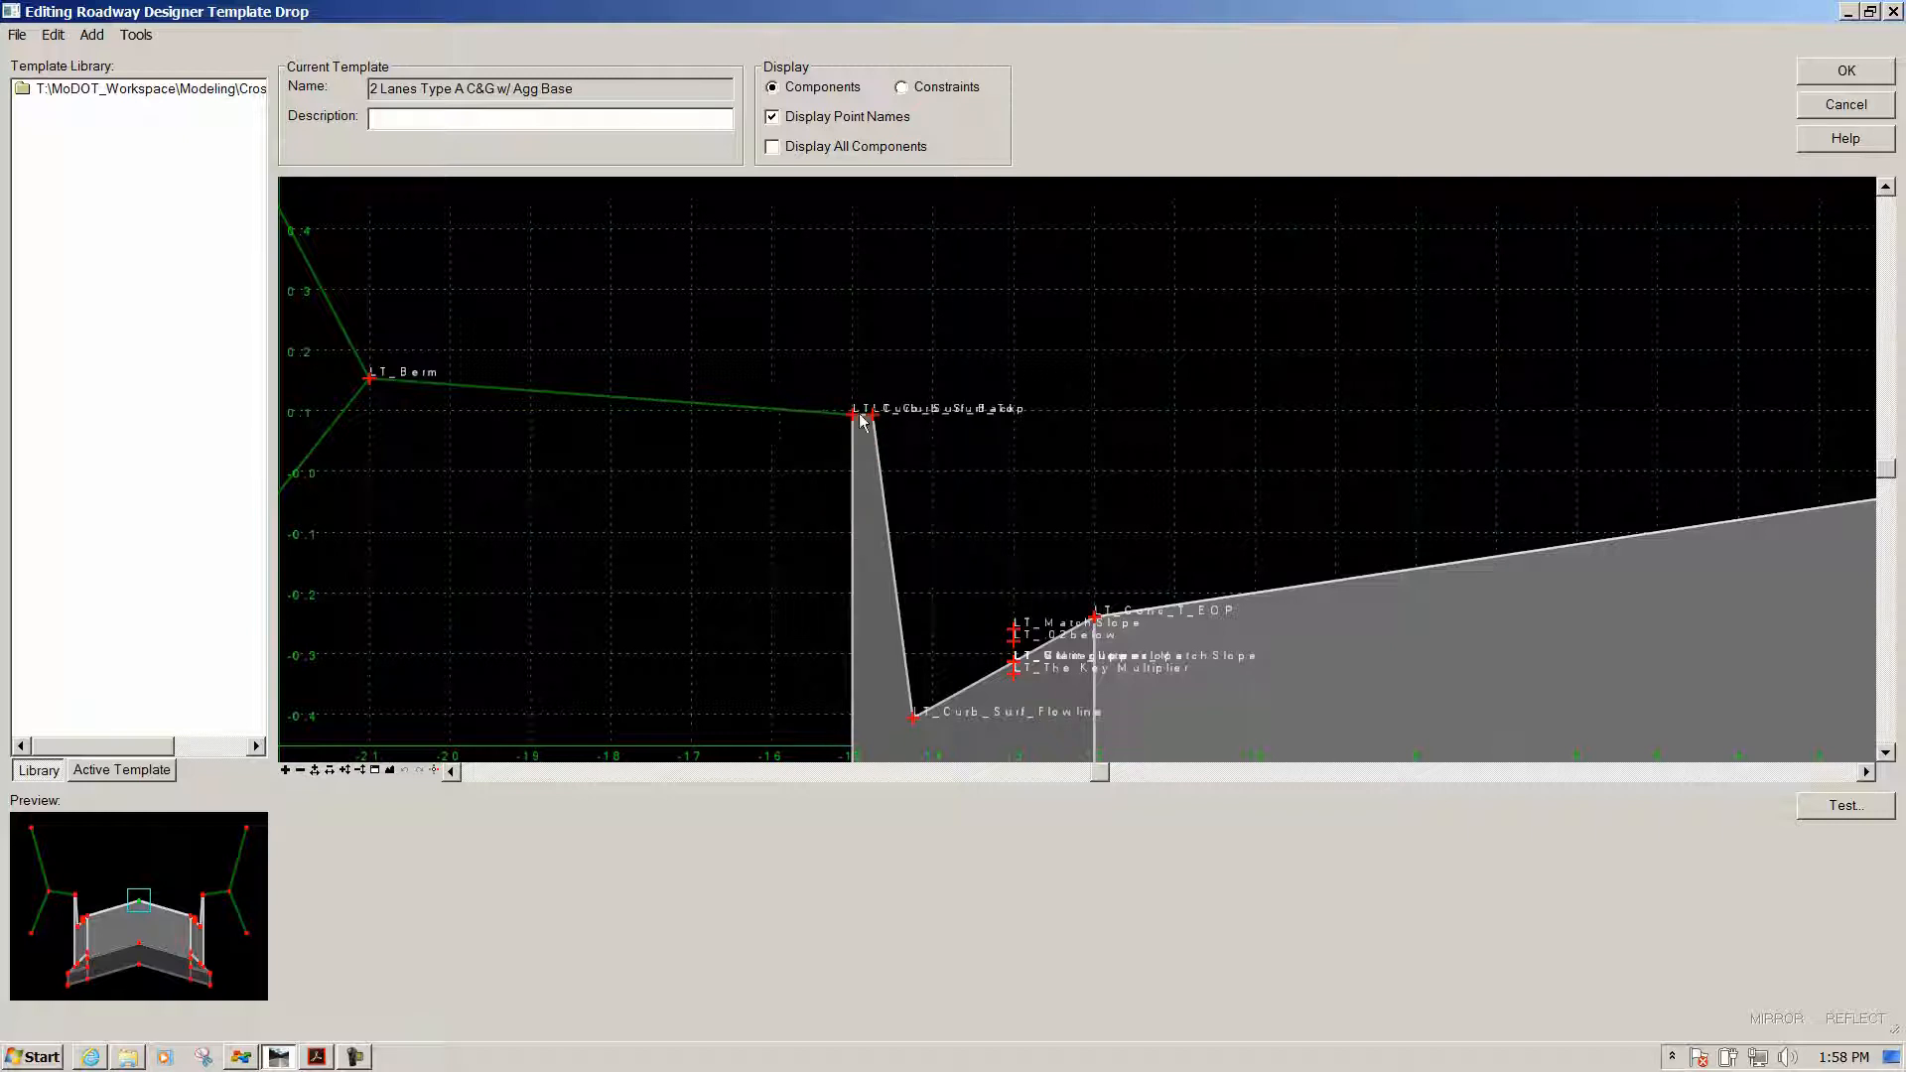
scroll(849, 413, up, 1)
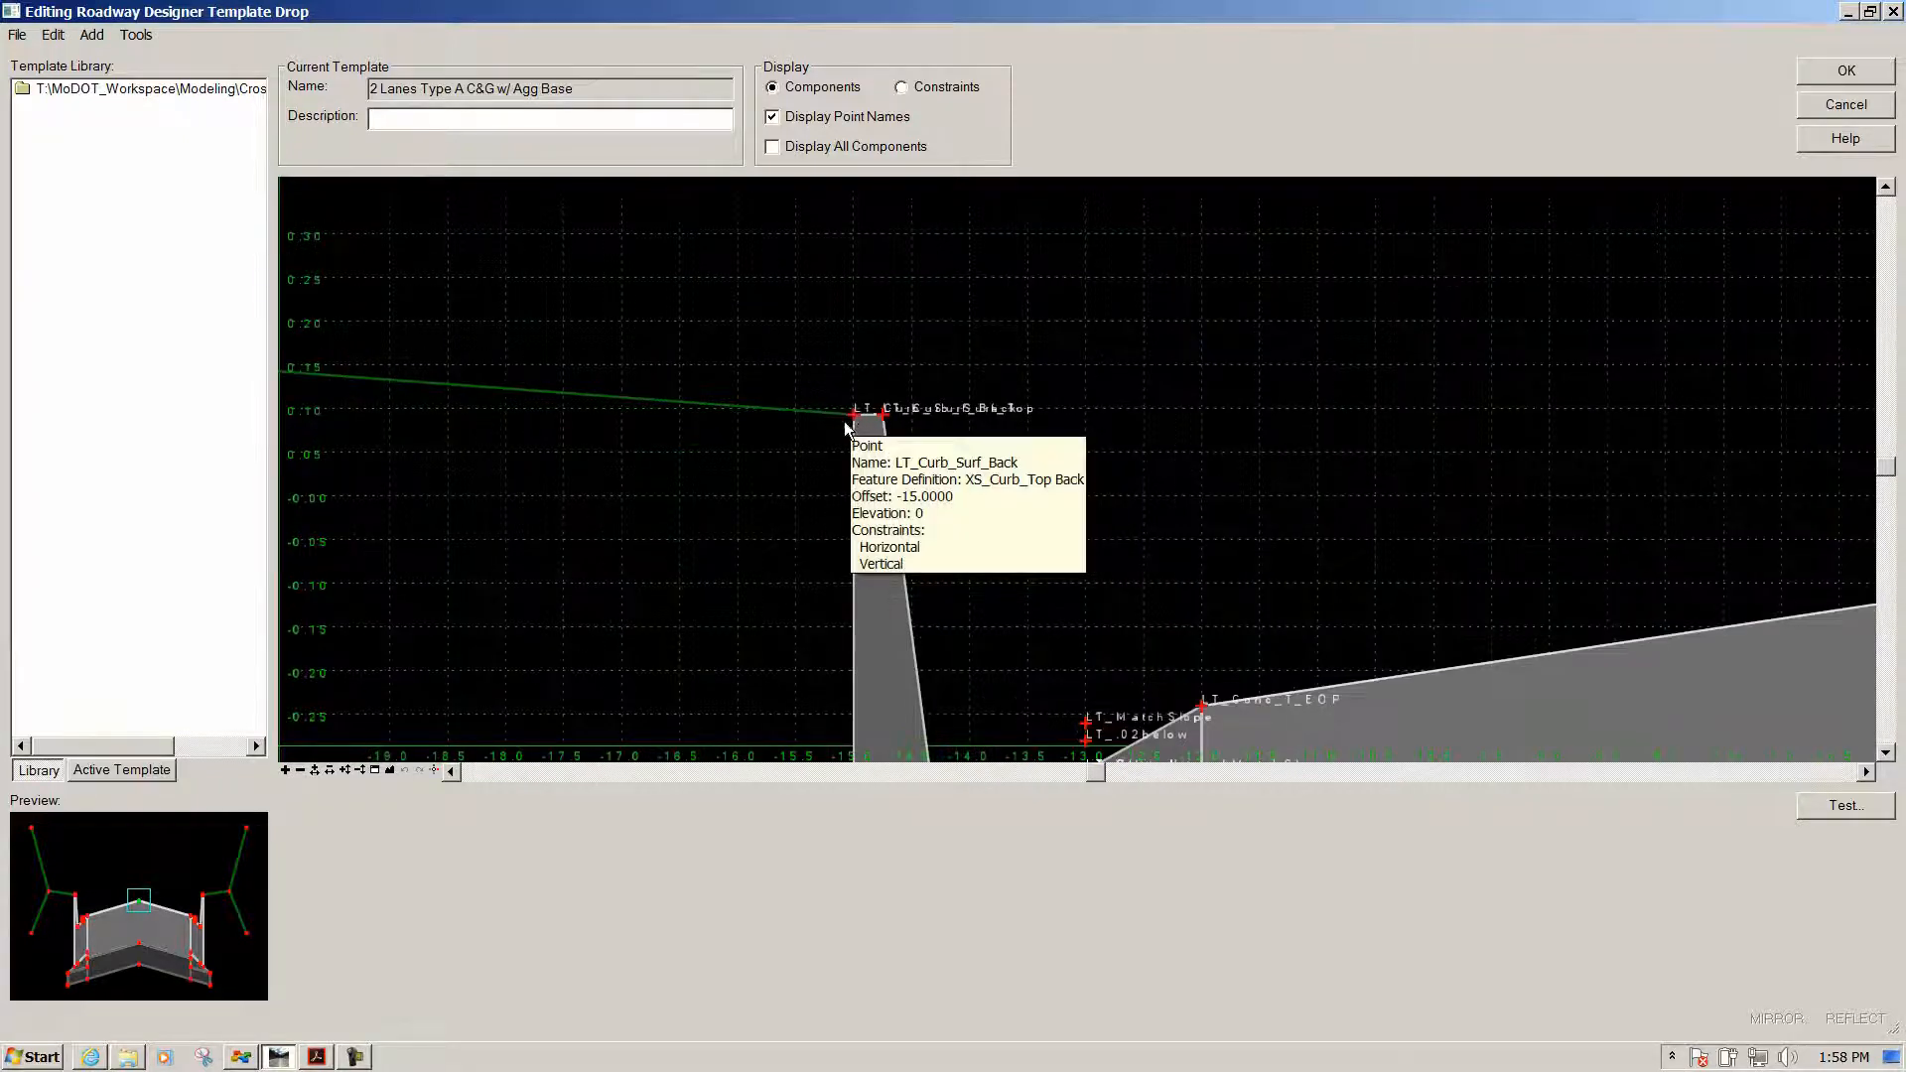
mouse_move(860, 599)
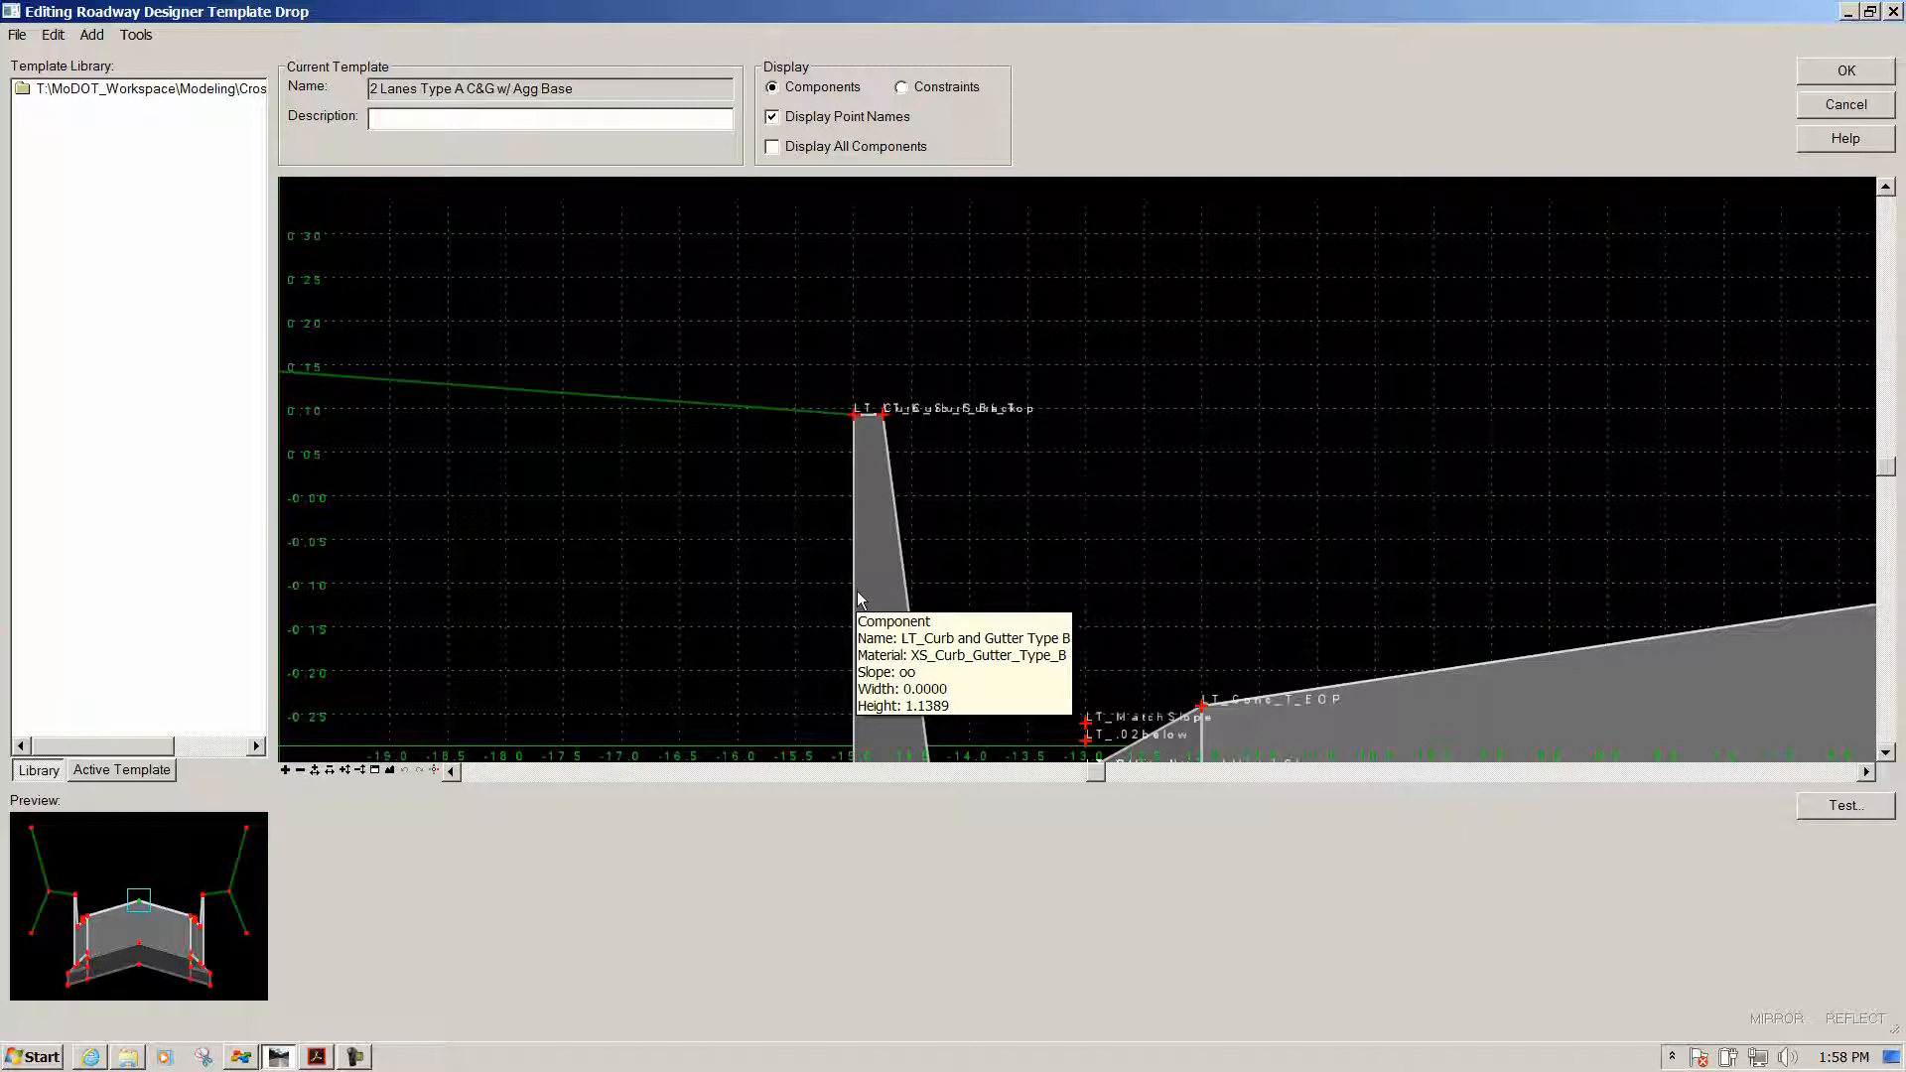
mouse_move(608, 399)
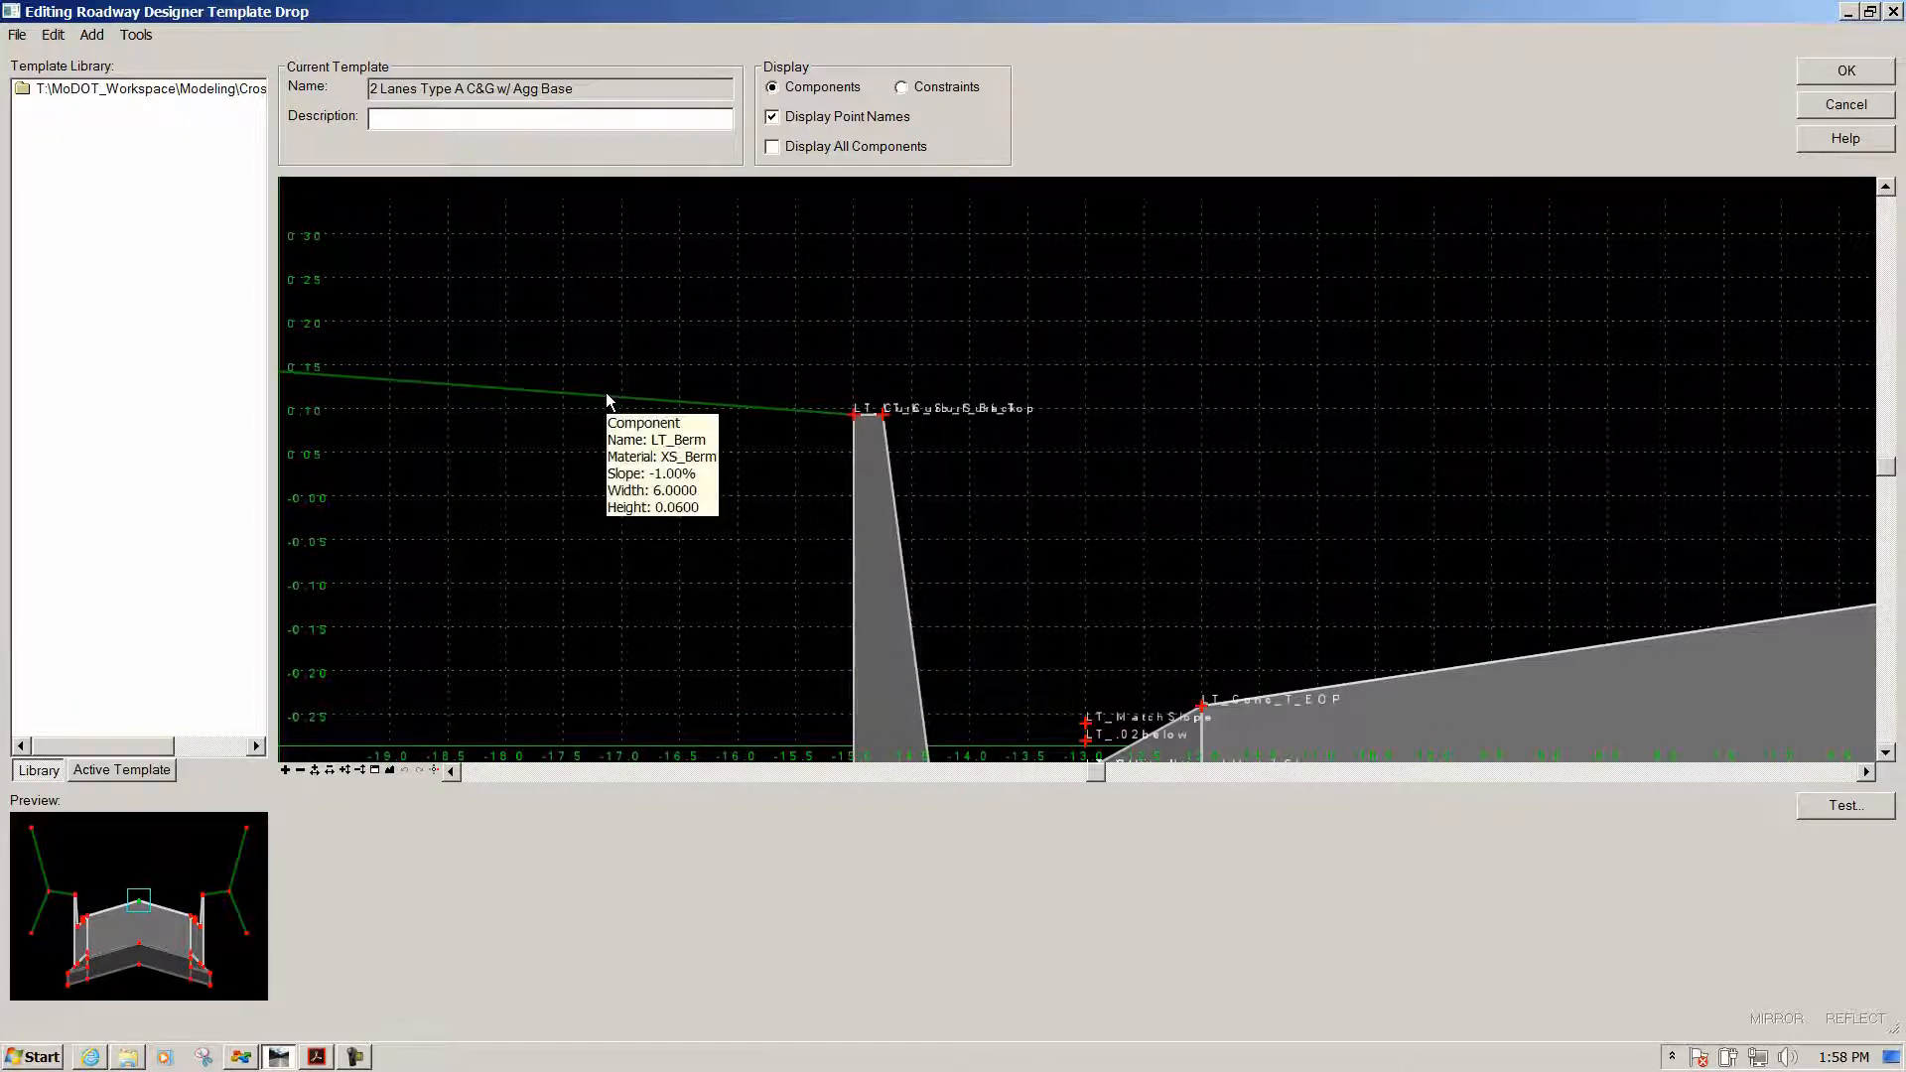
scroll(933, 282, down, 1)
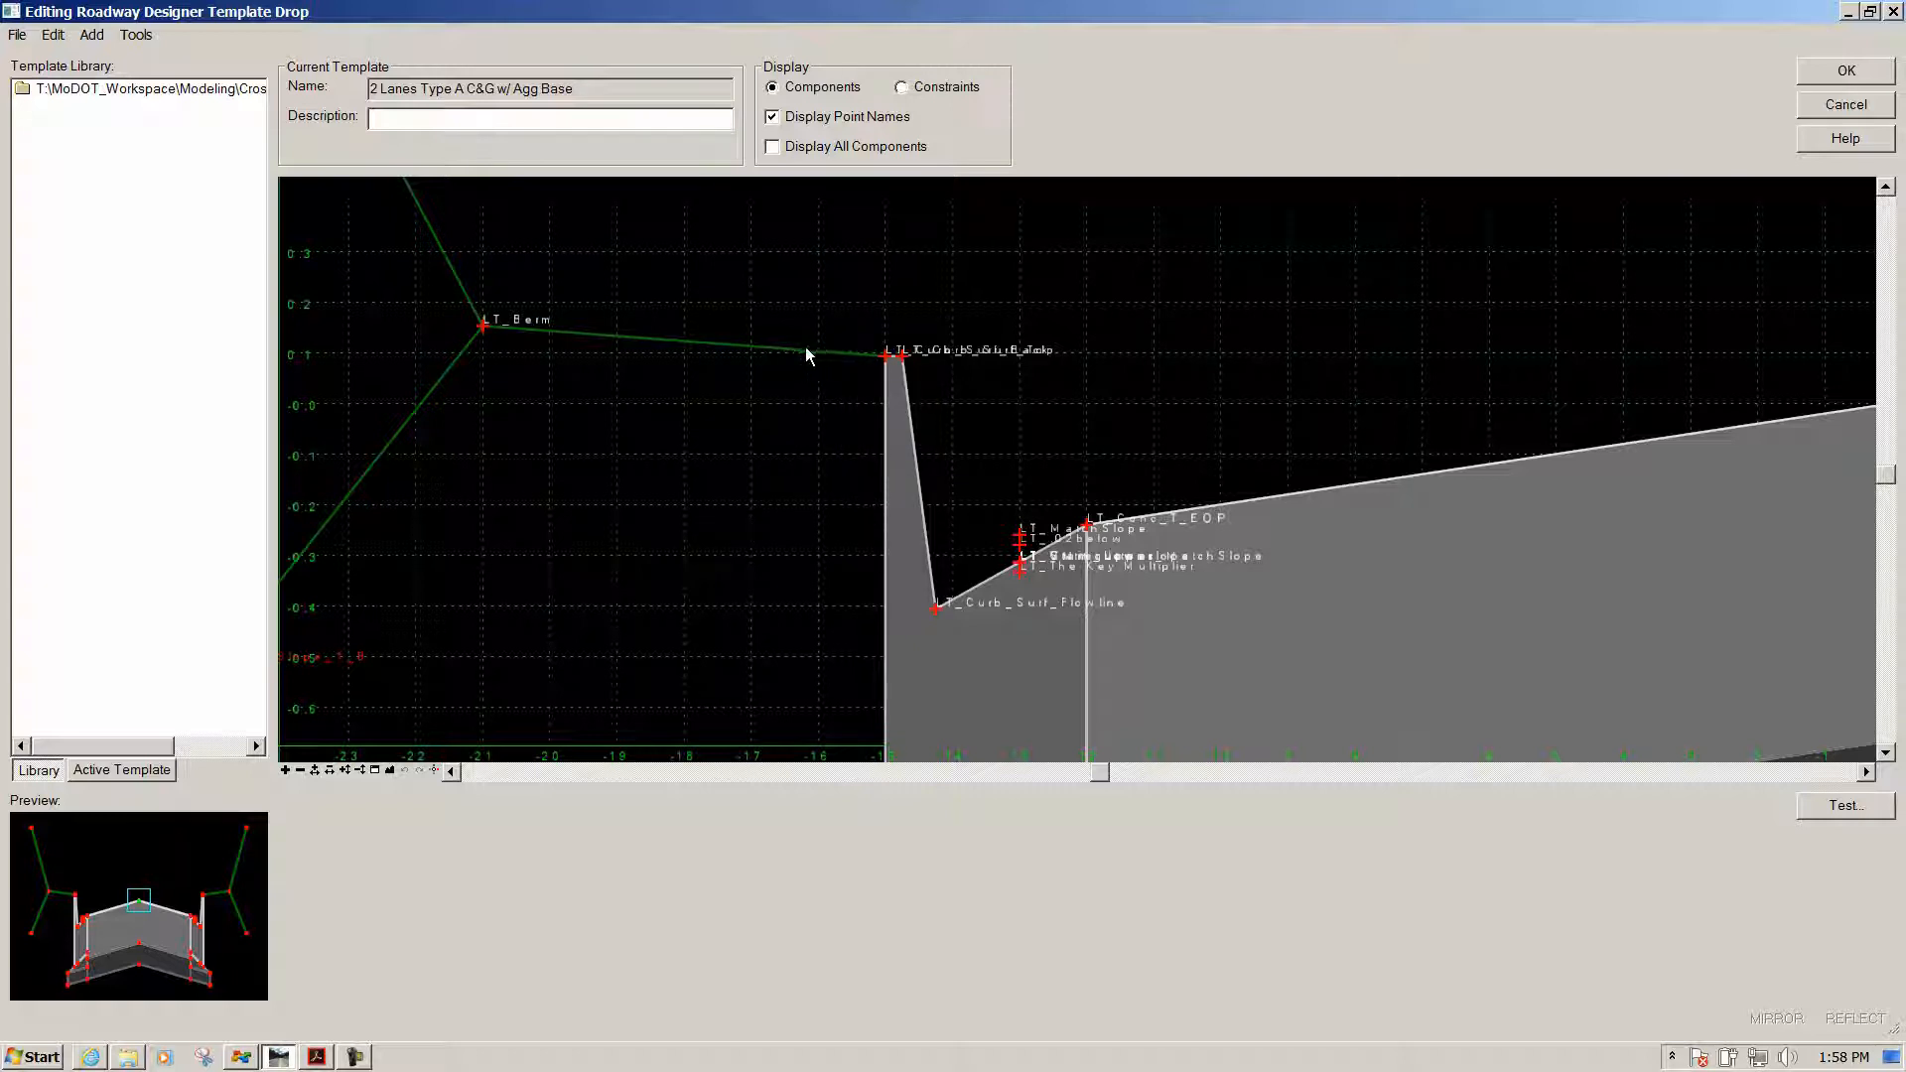
mouse_move(797, 355)
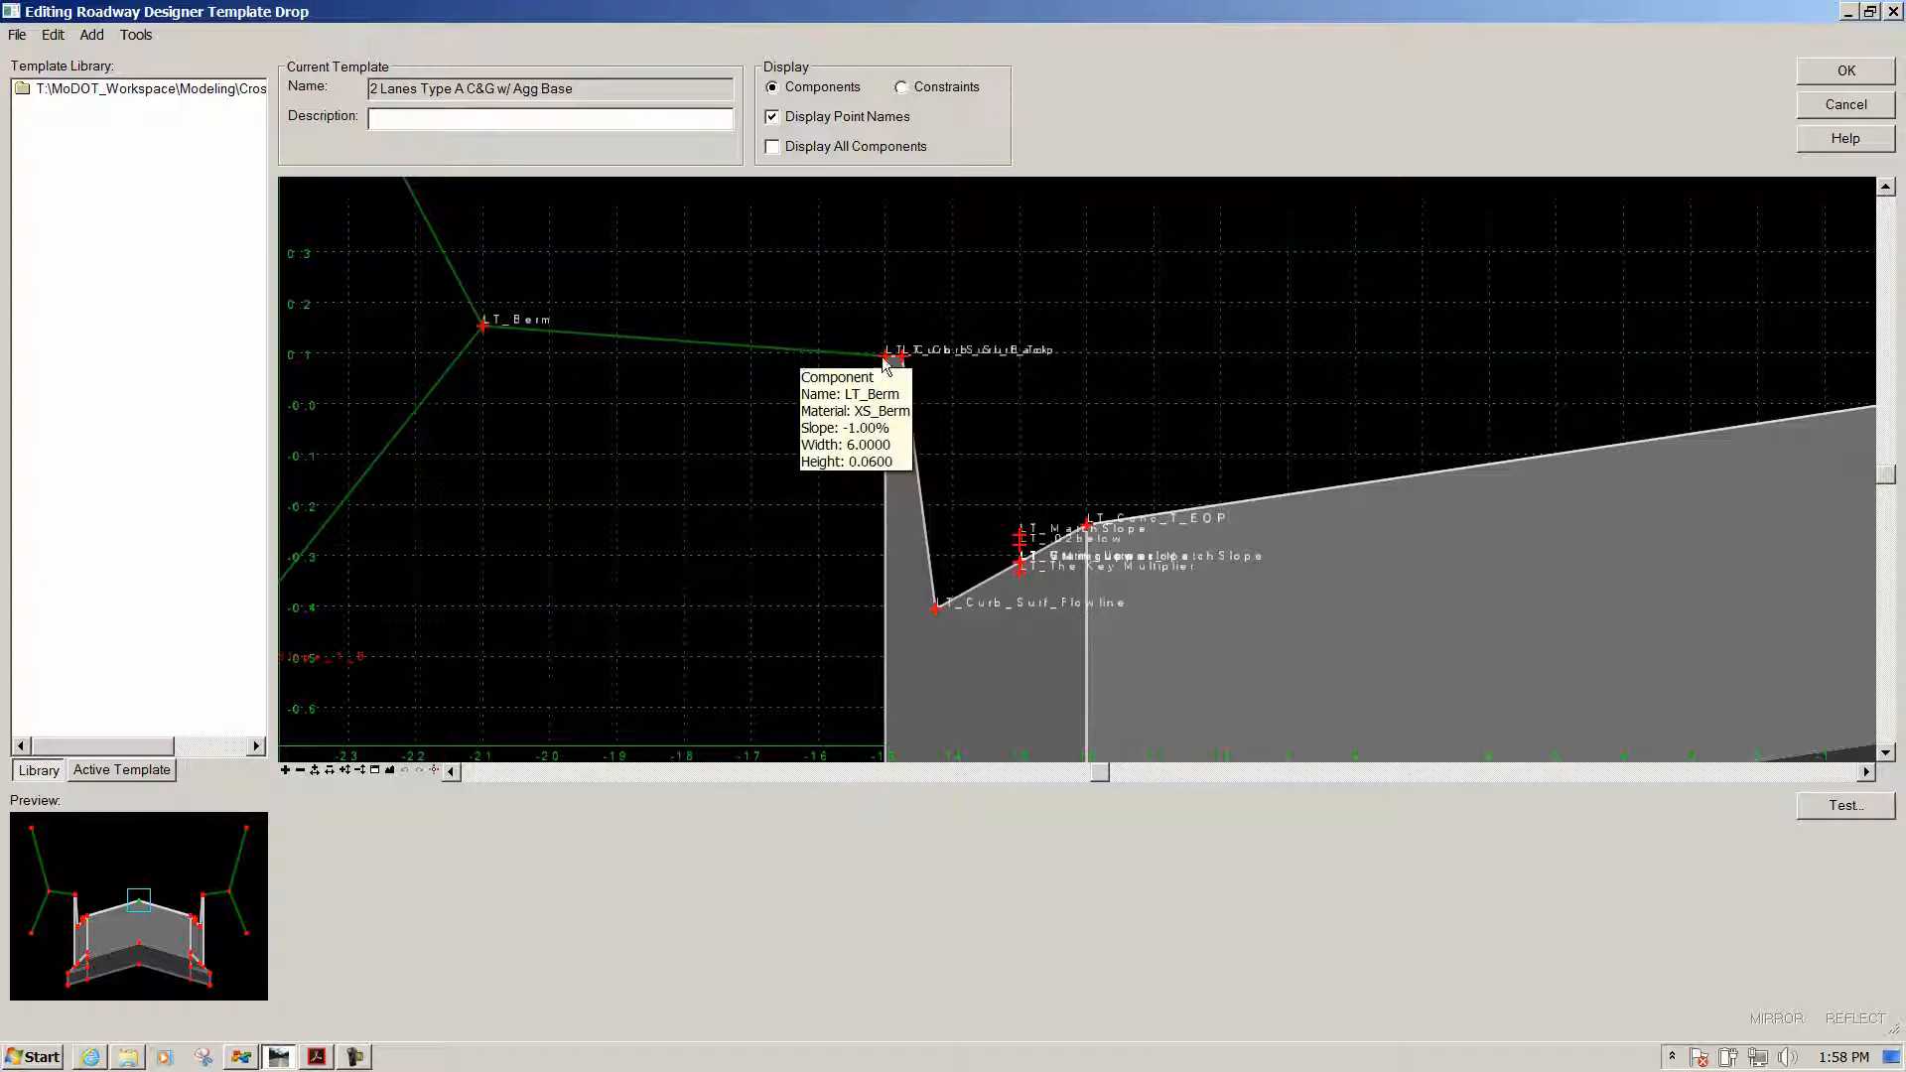
mouse_move(887, 366)
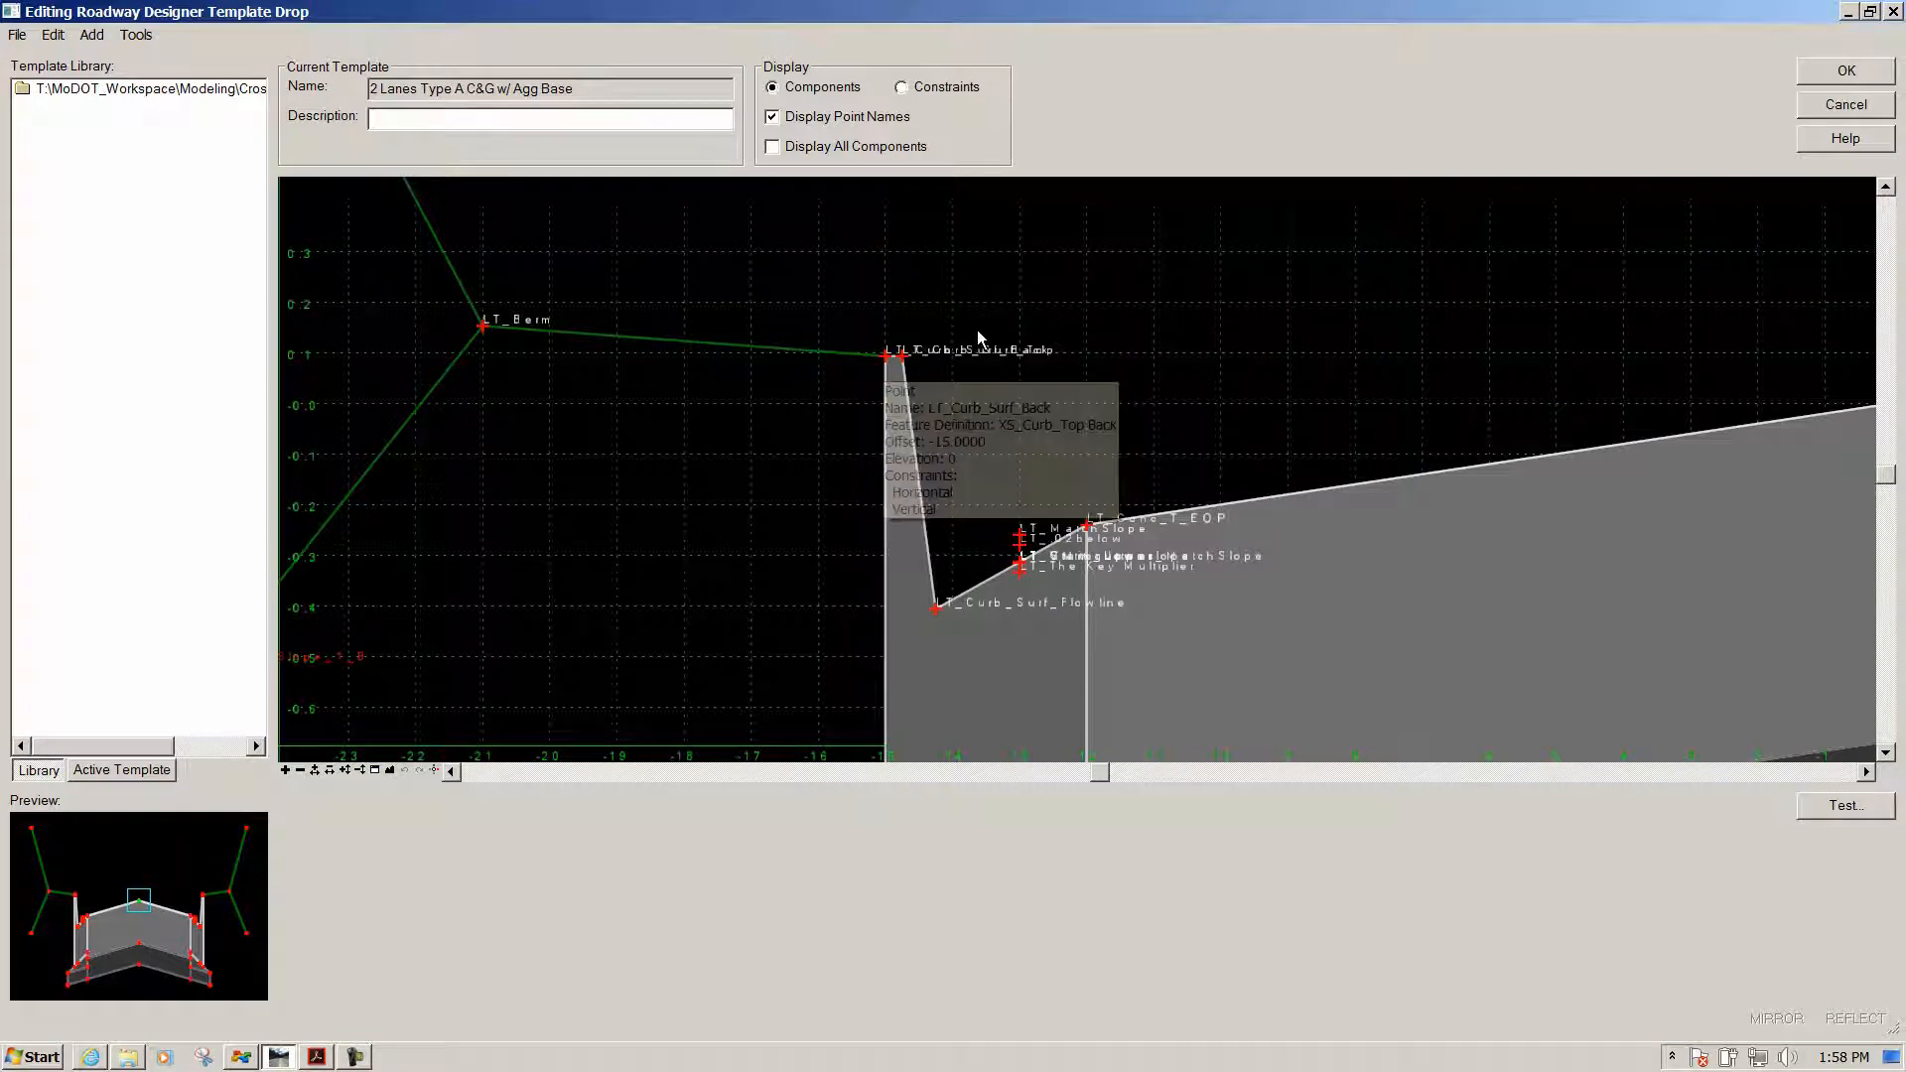
double_click(884, 361)
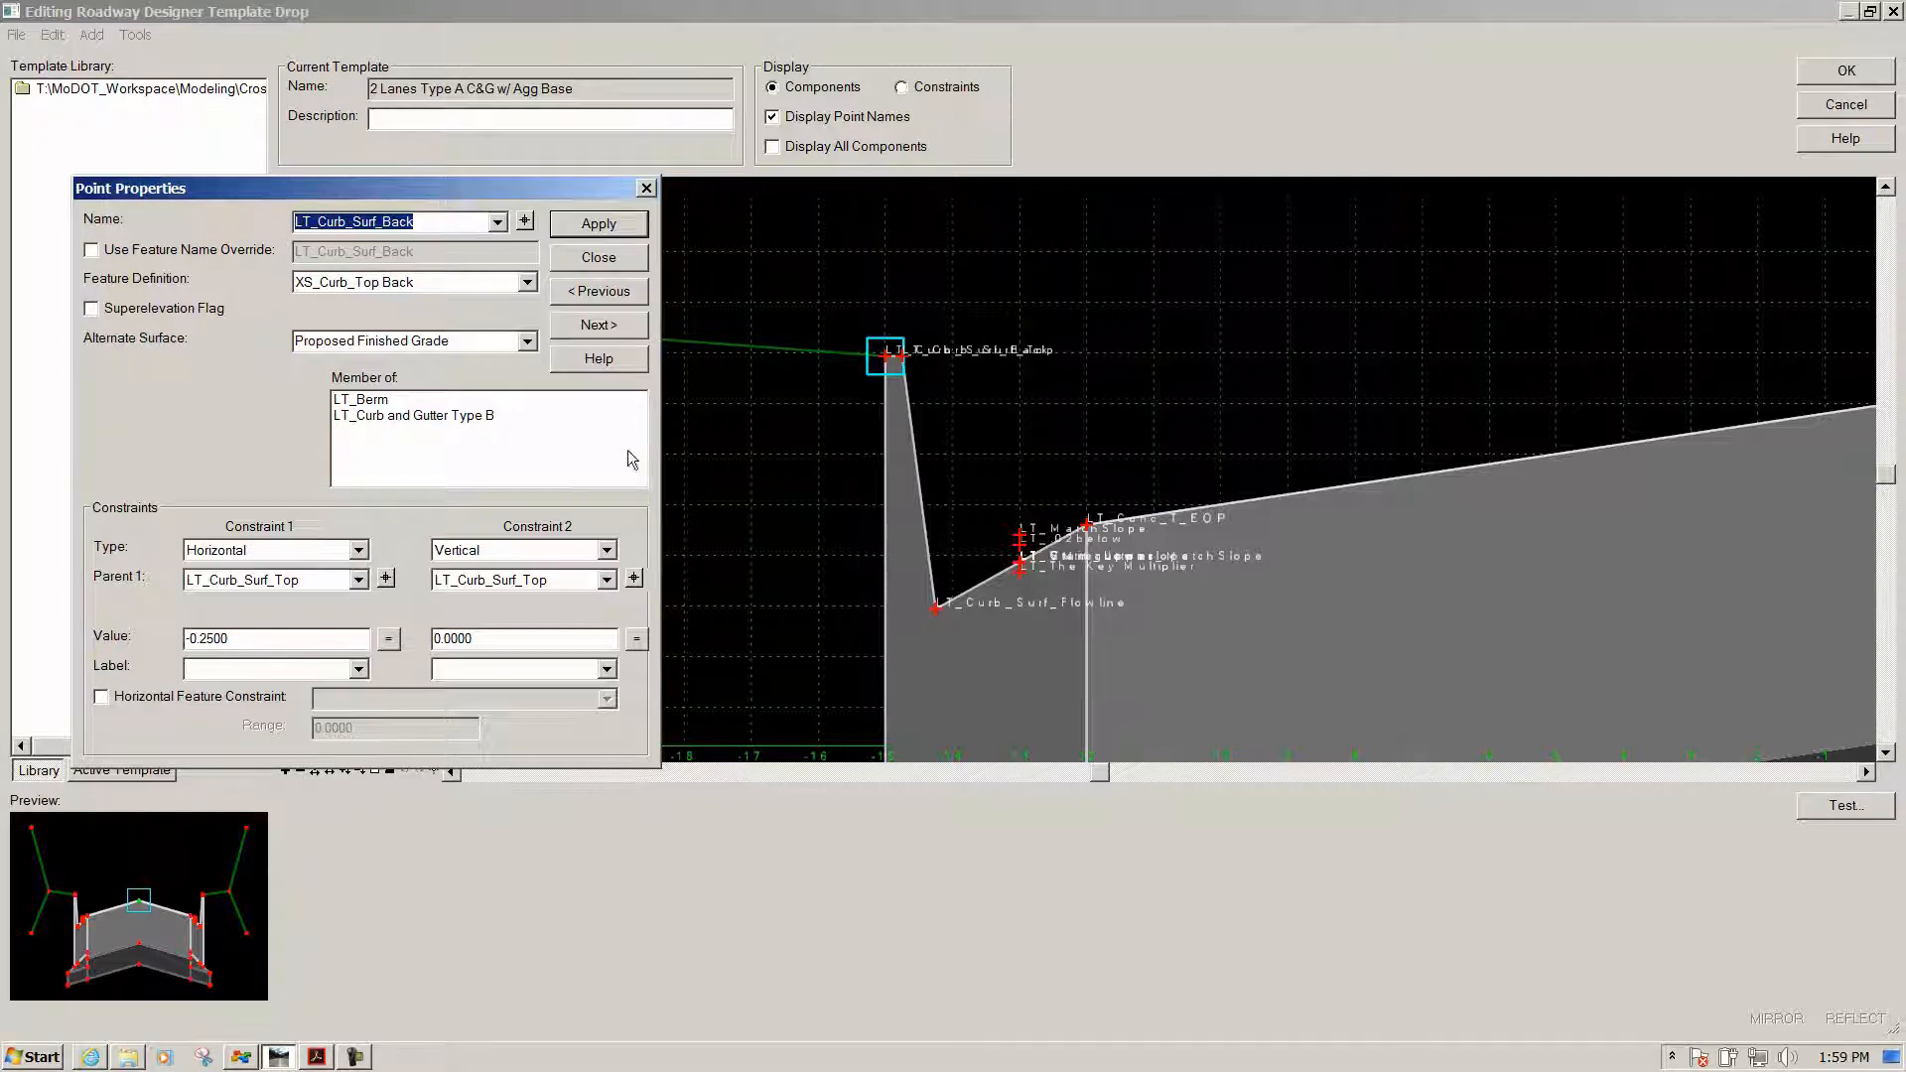
click(607, 262)
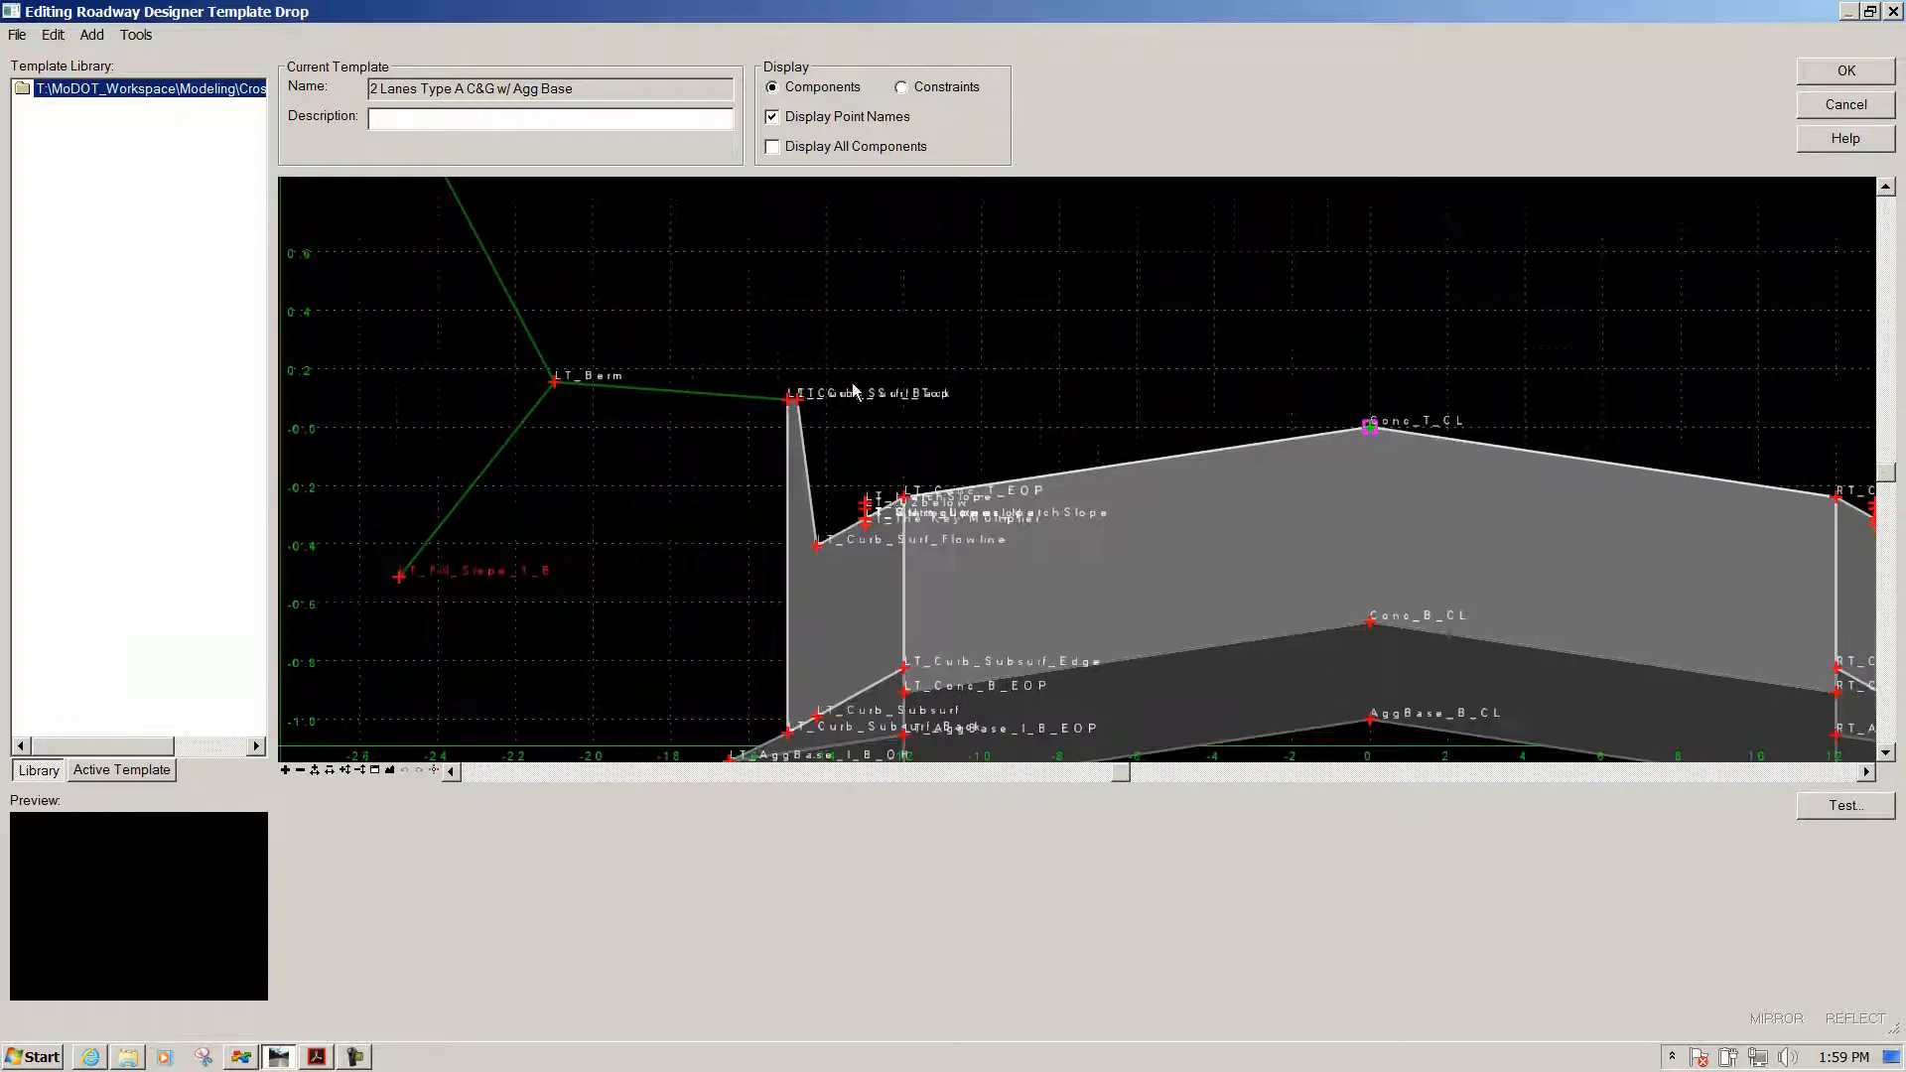
Expand Components > Pavement - New and browse the Asphalt and Concrete Pavement w/ Shoulders folders
scroll(578, 425, down, 2)
scroll(661, 310, up, 1)
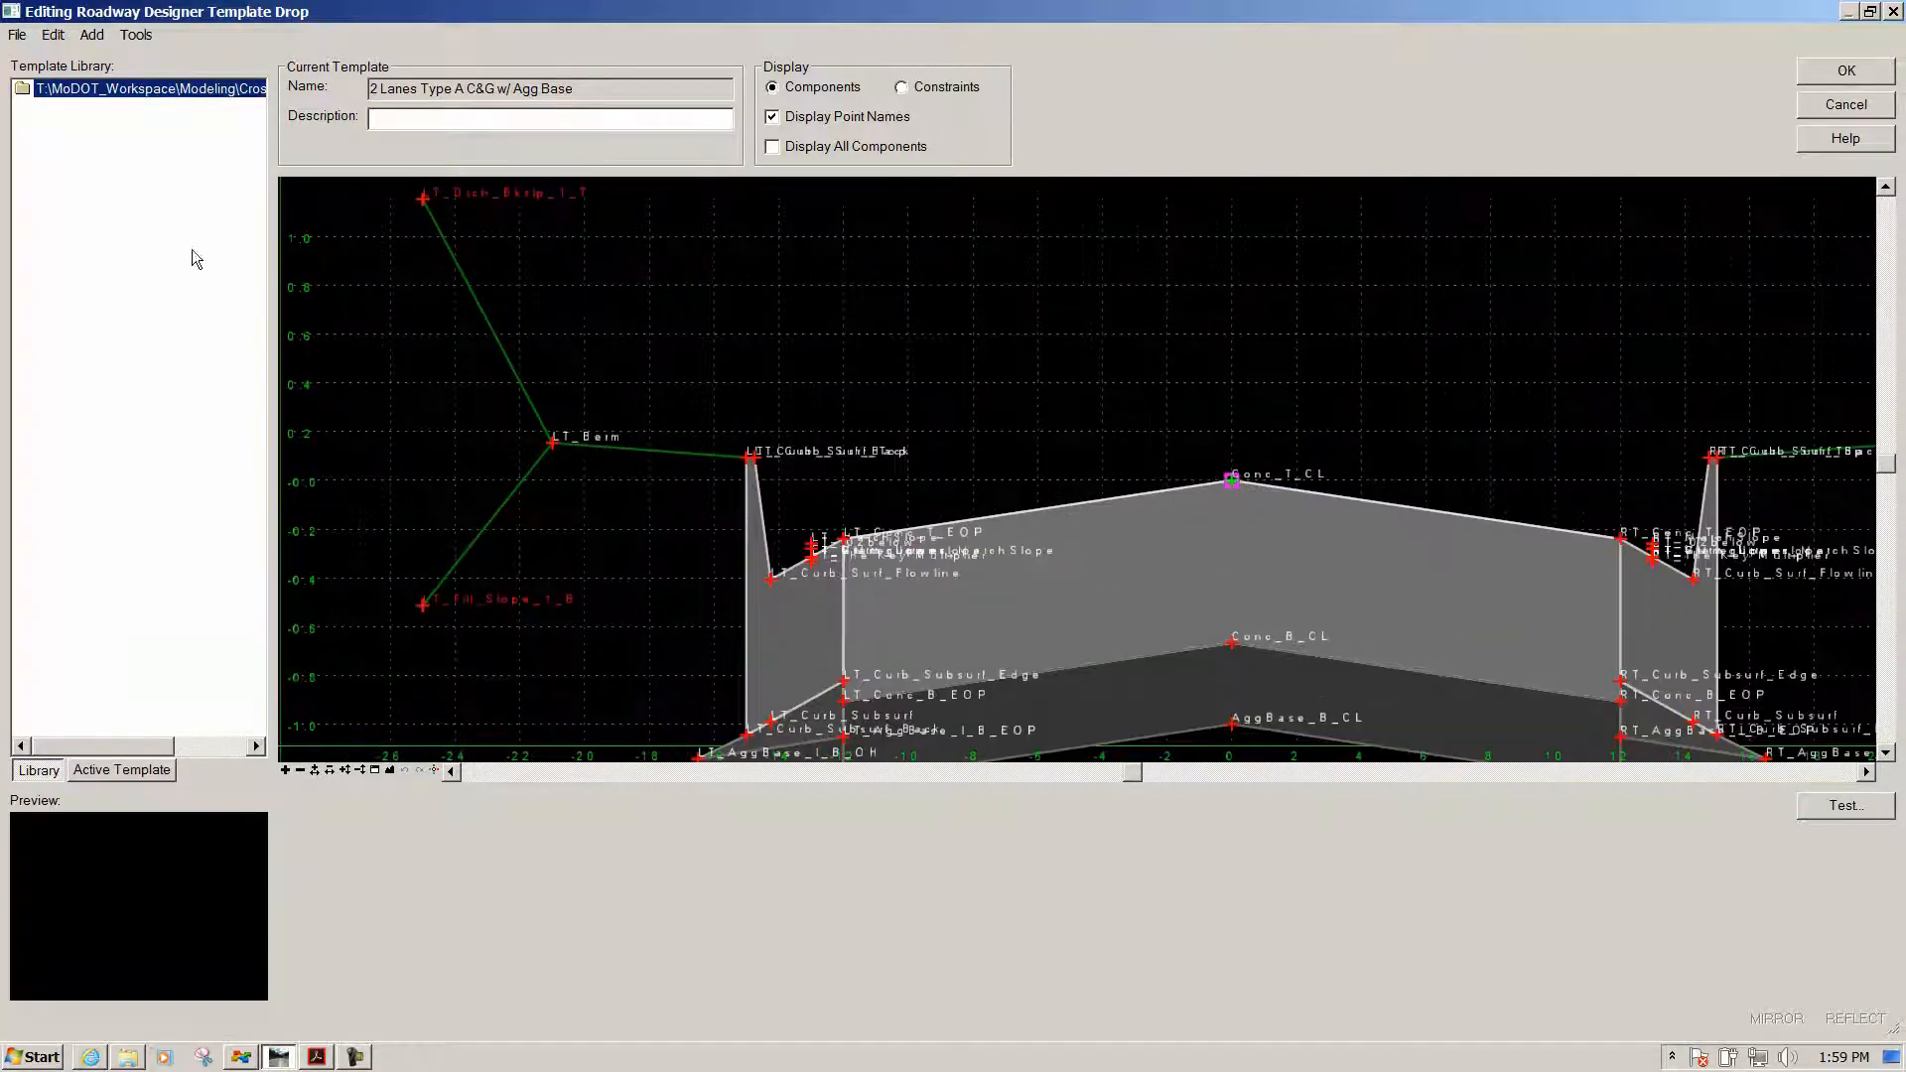
double_click(24, 90)
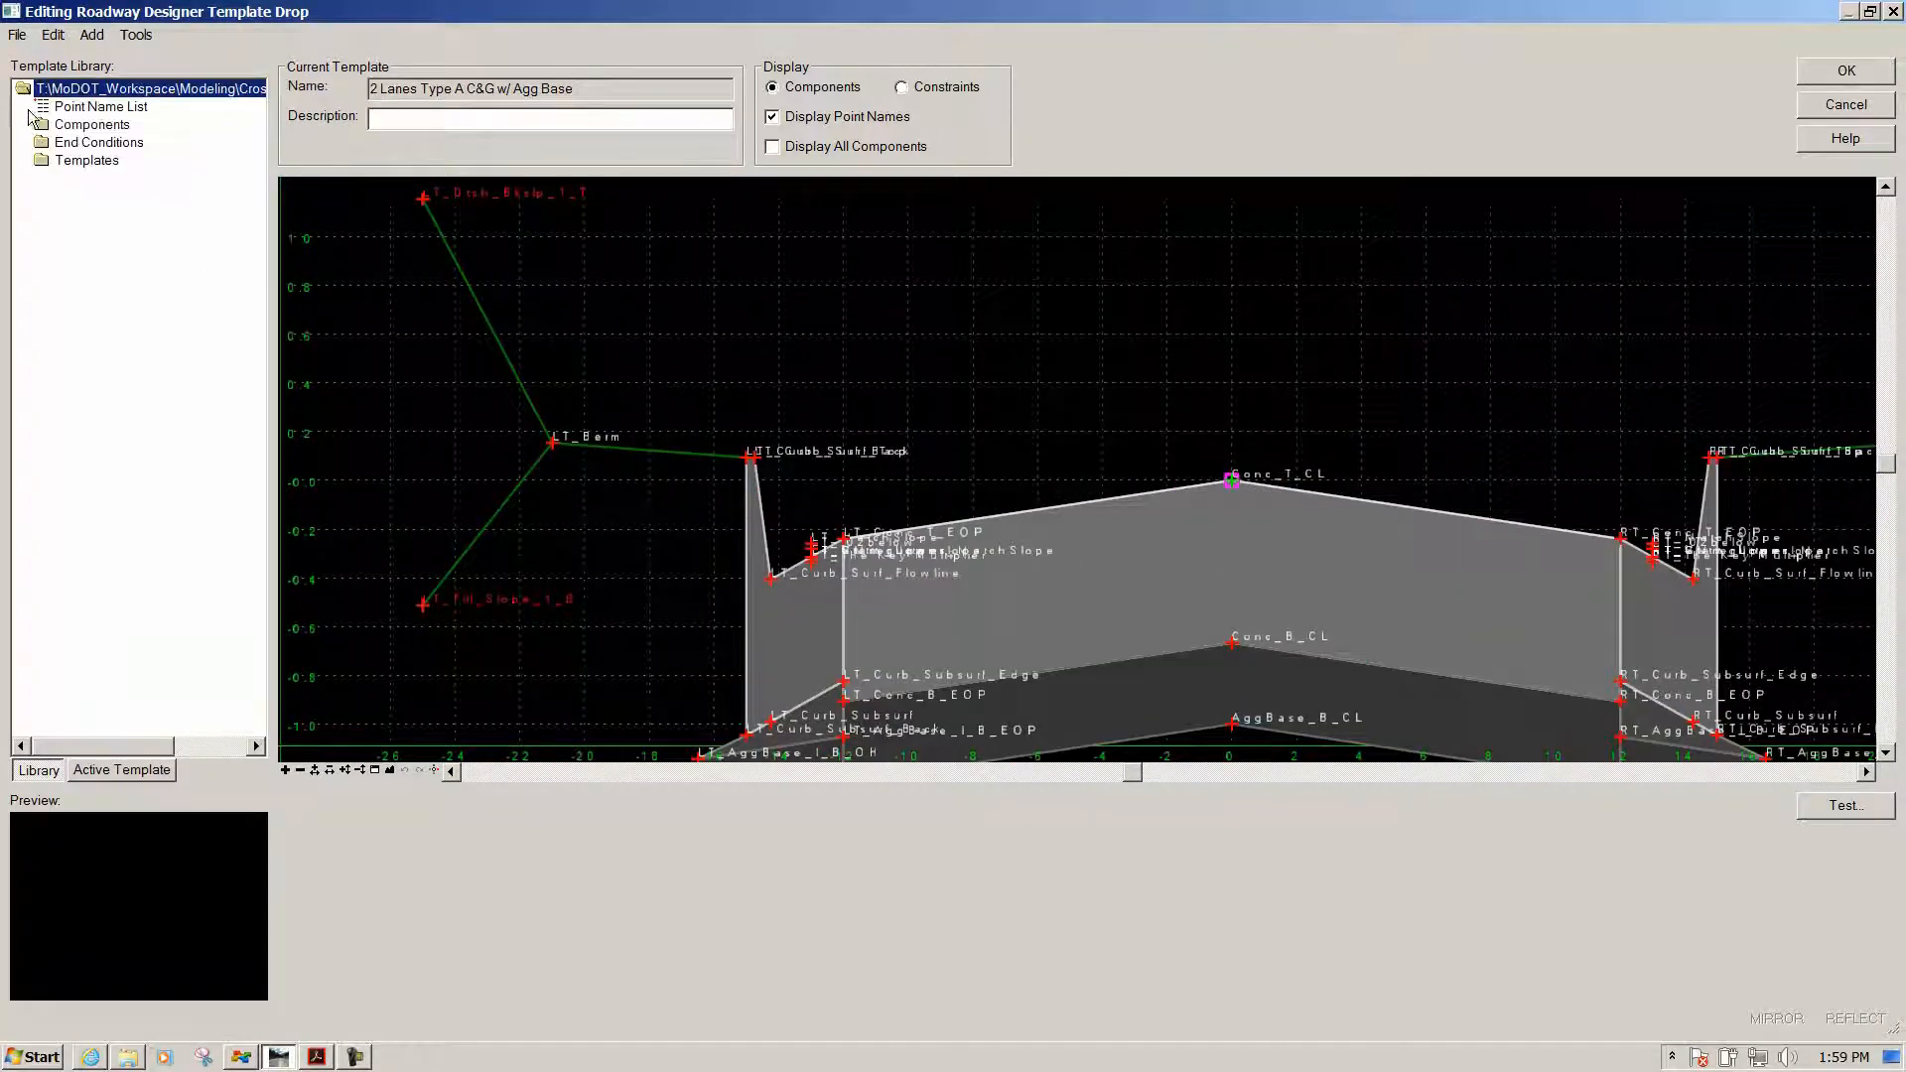
double_click(44, 125)
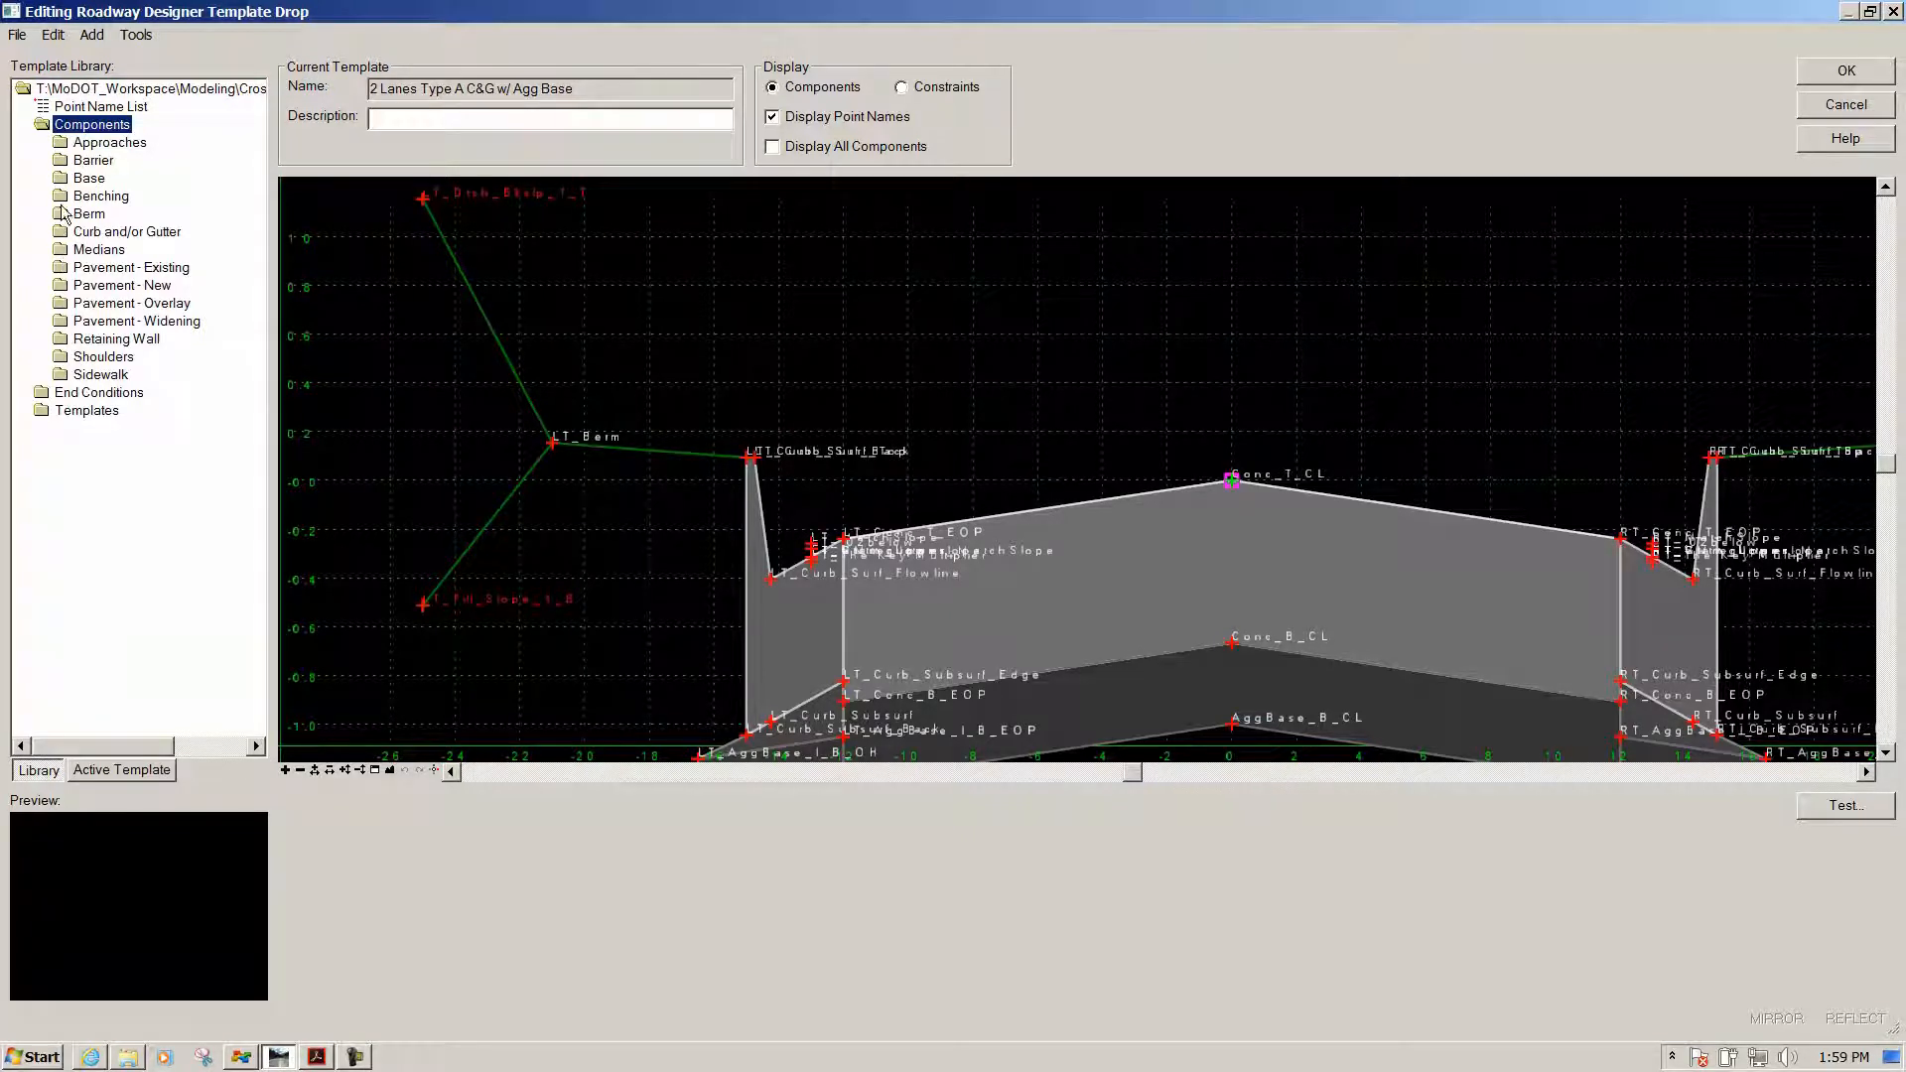
double_click(79, 285)
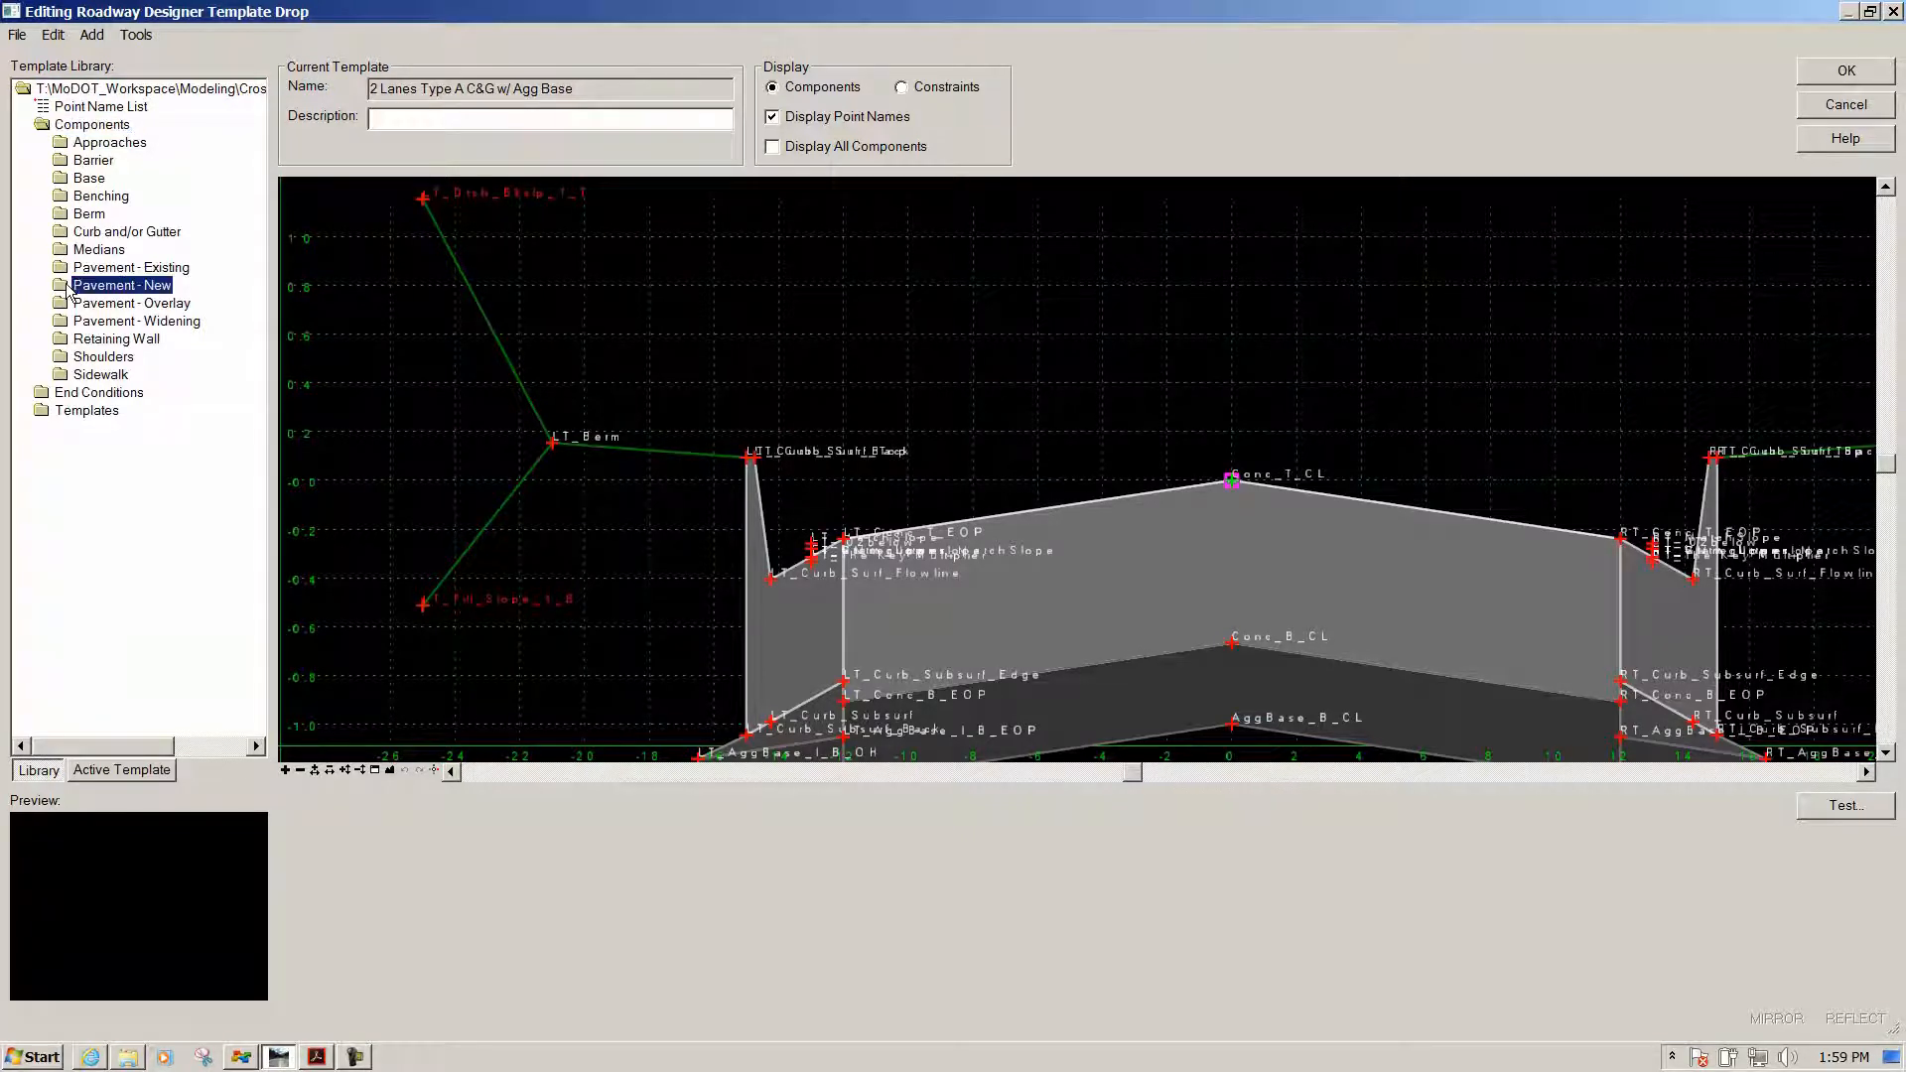
double_click(91, 303)
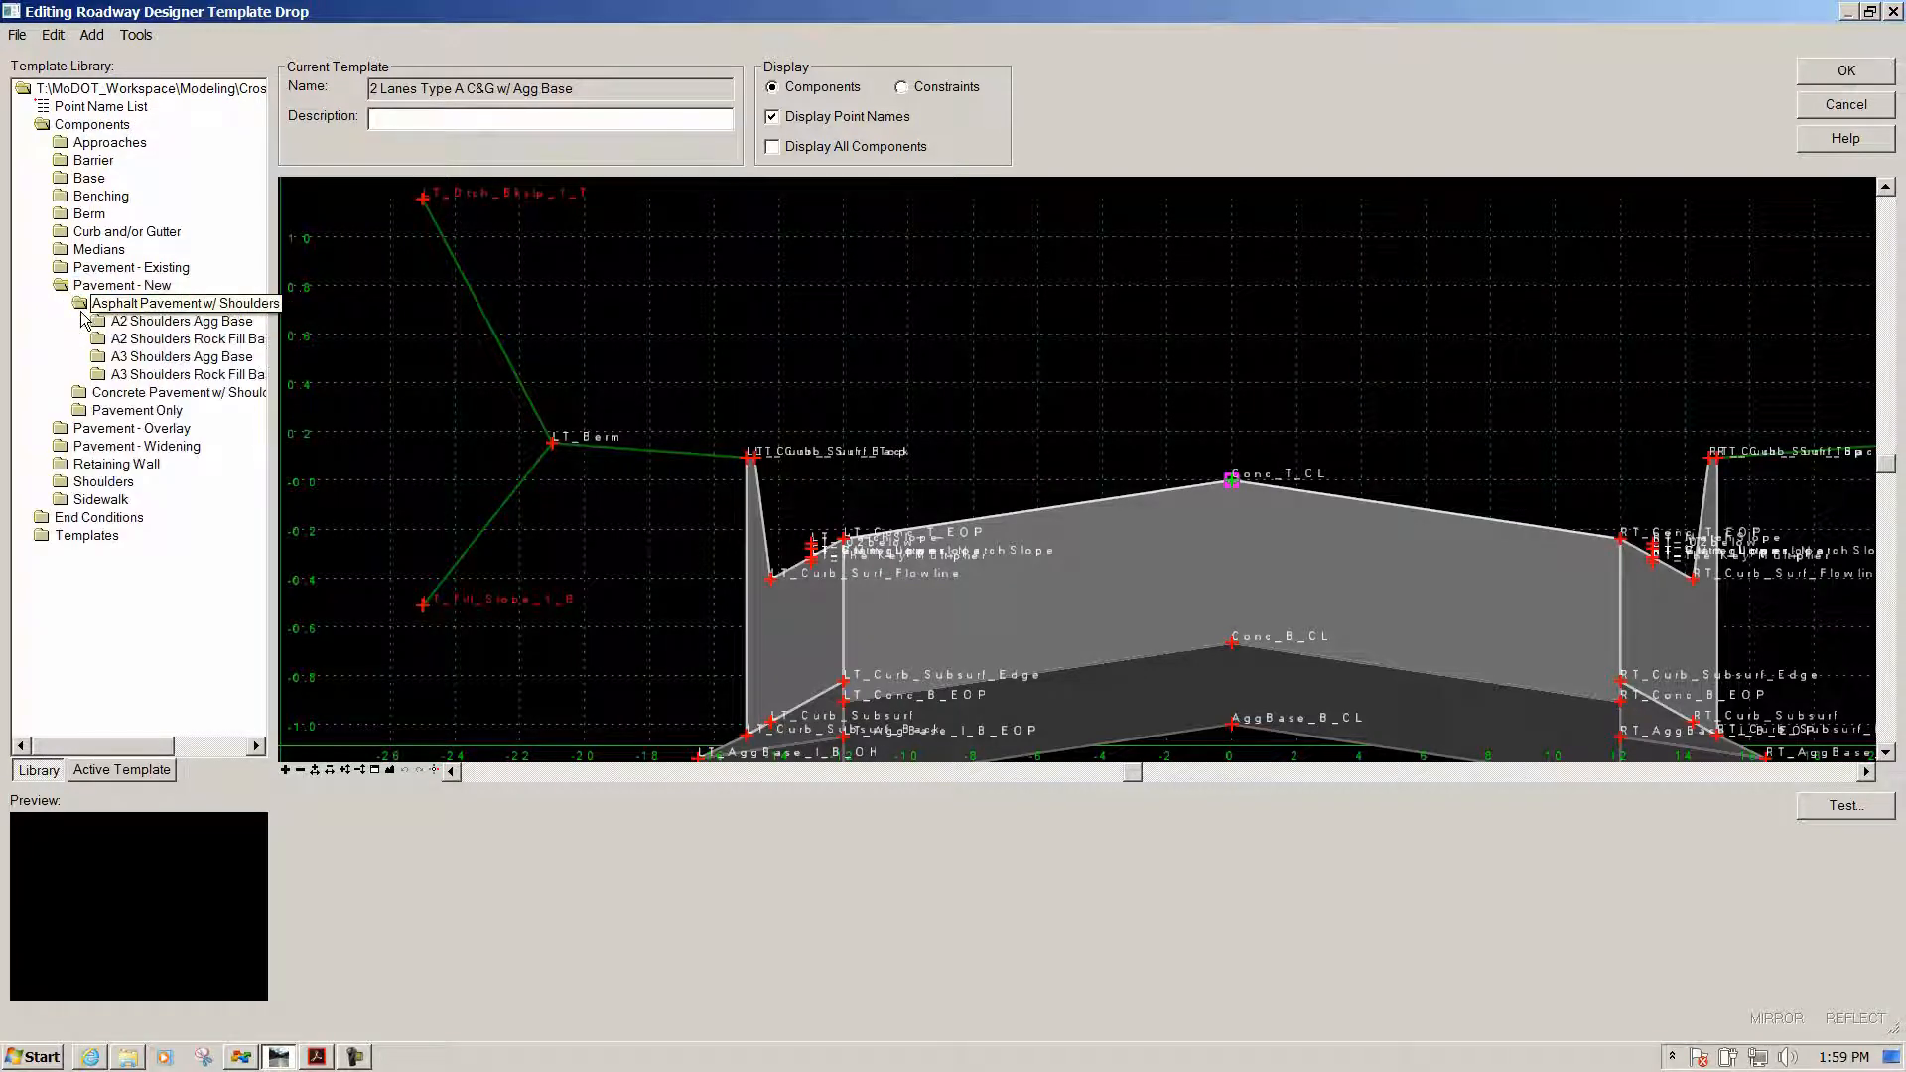
double_click(81, 392)
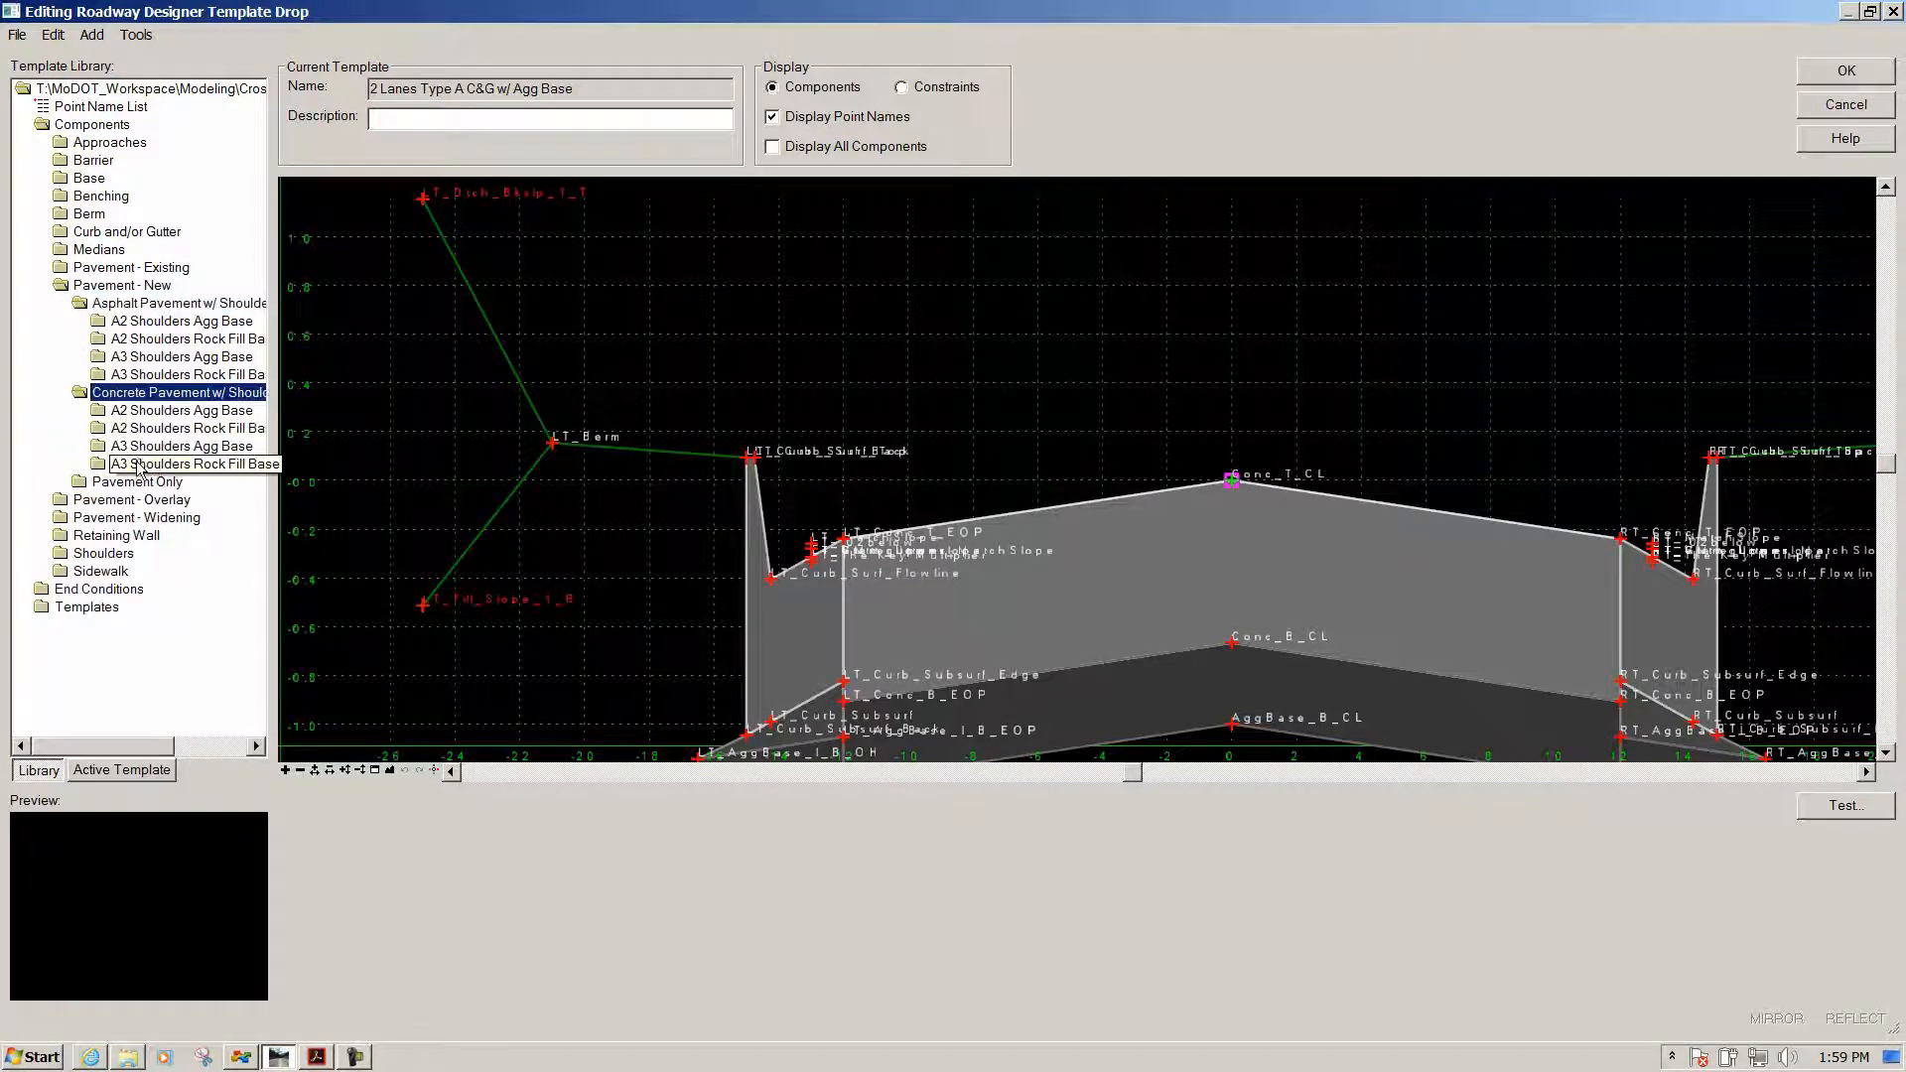
double_click(111, 411)
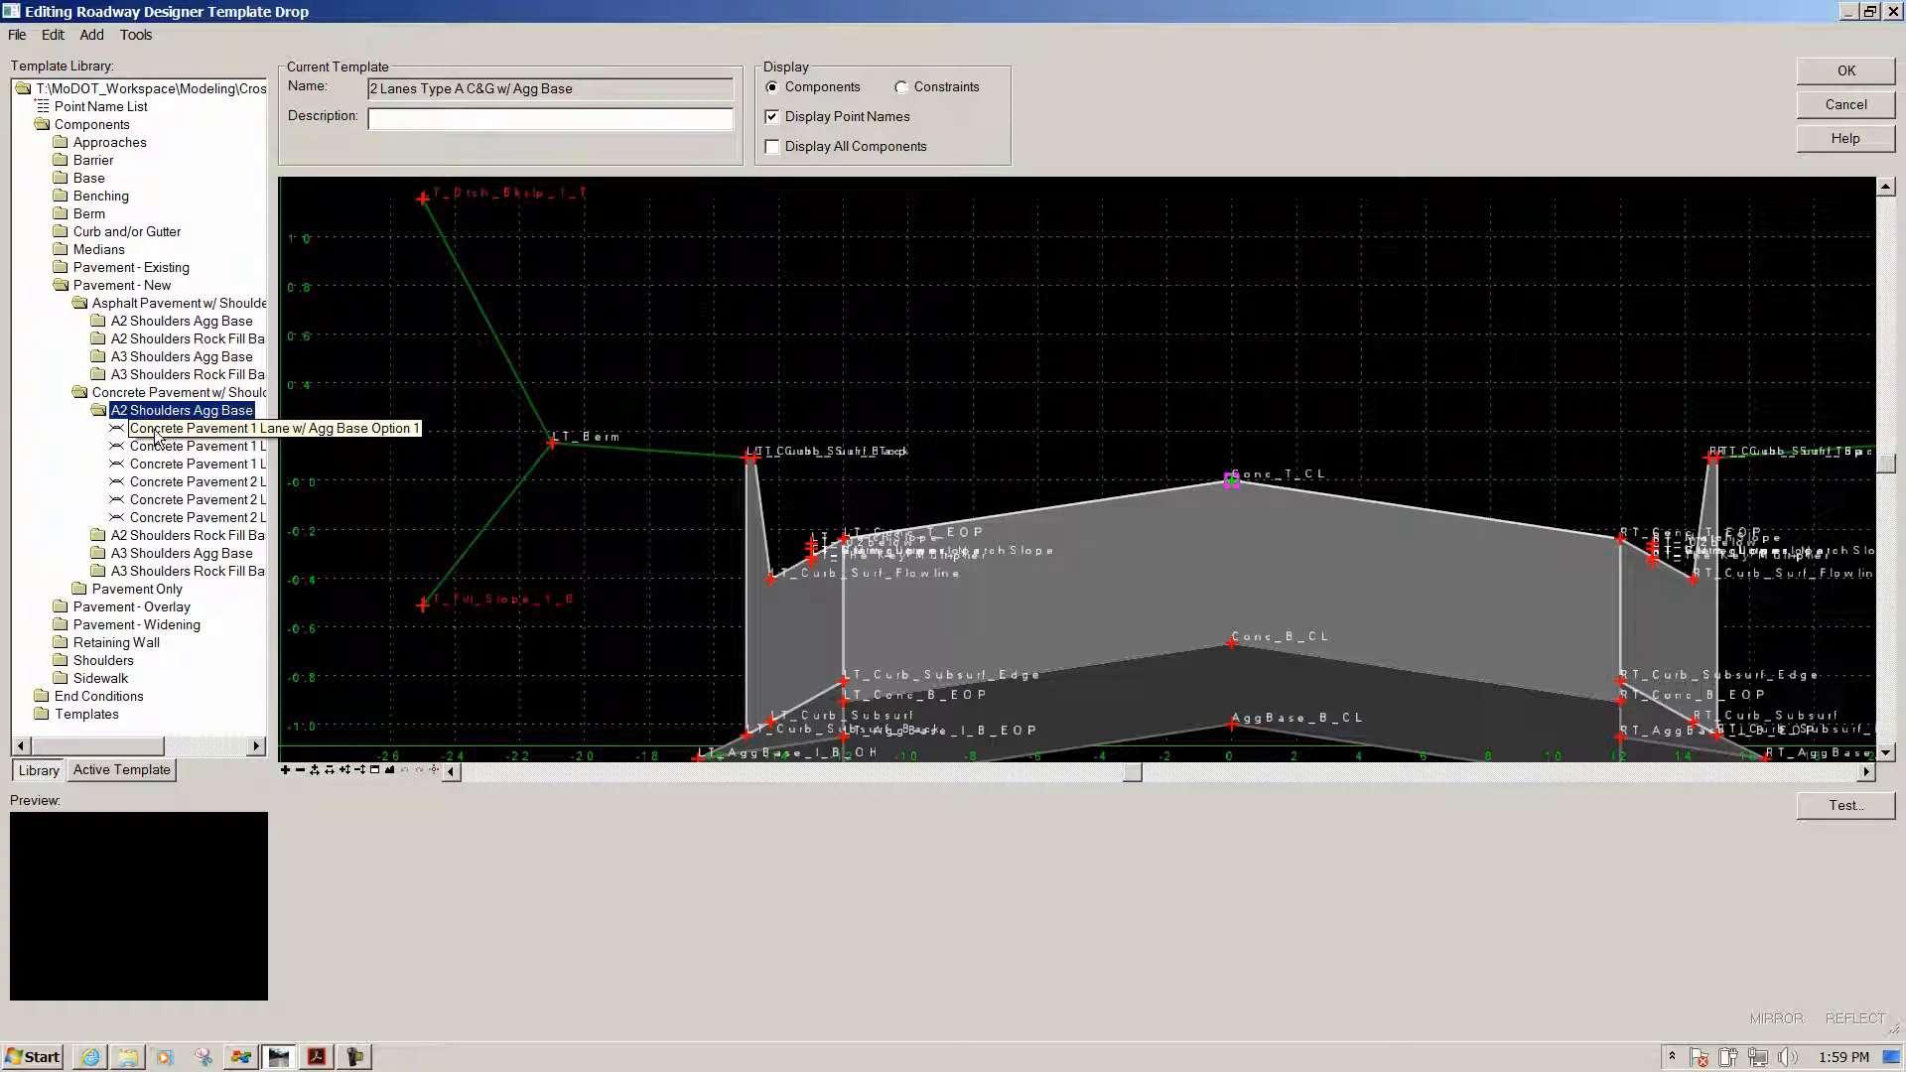
Collapse the shoulder folders and expand Pavement Only > Concrete to list its templates
double_click(66, 287)
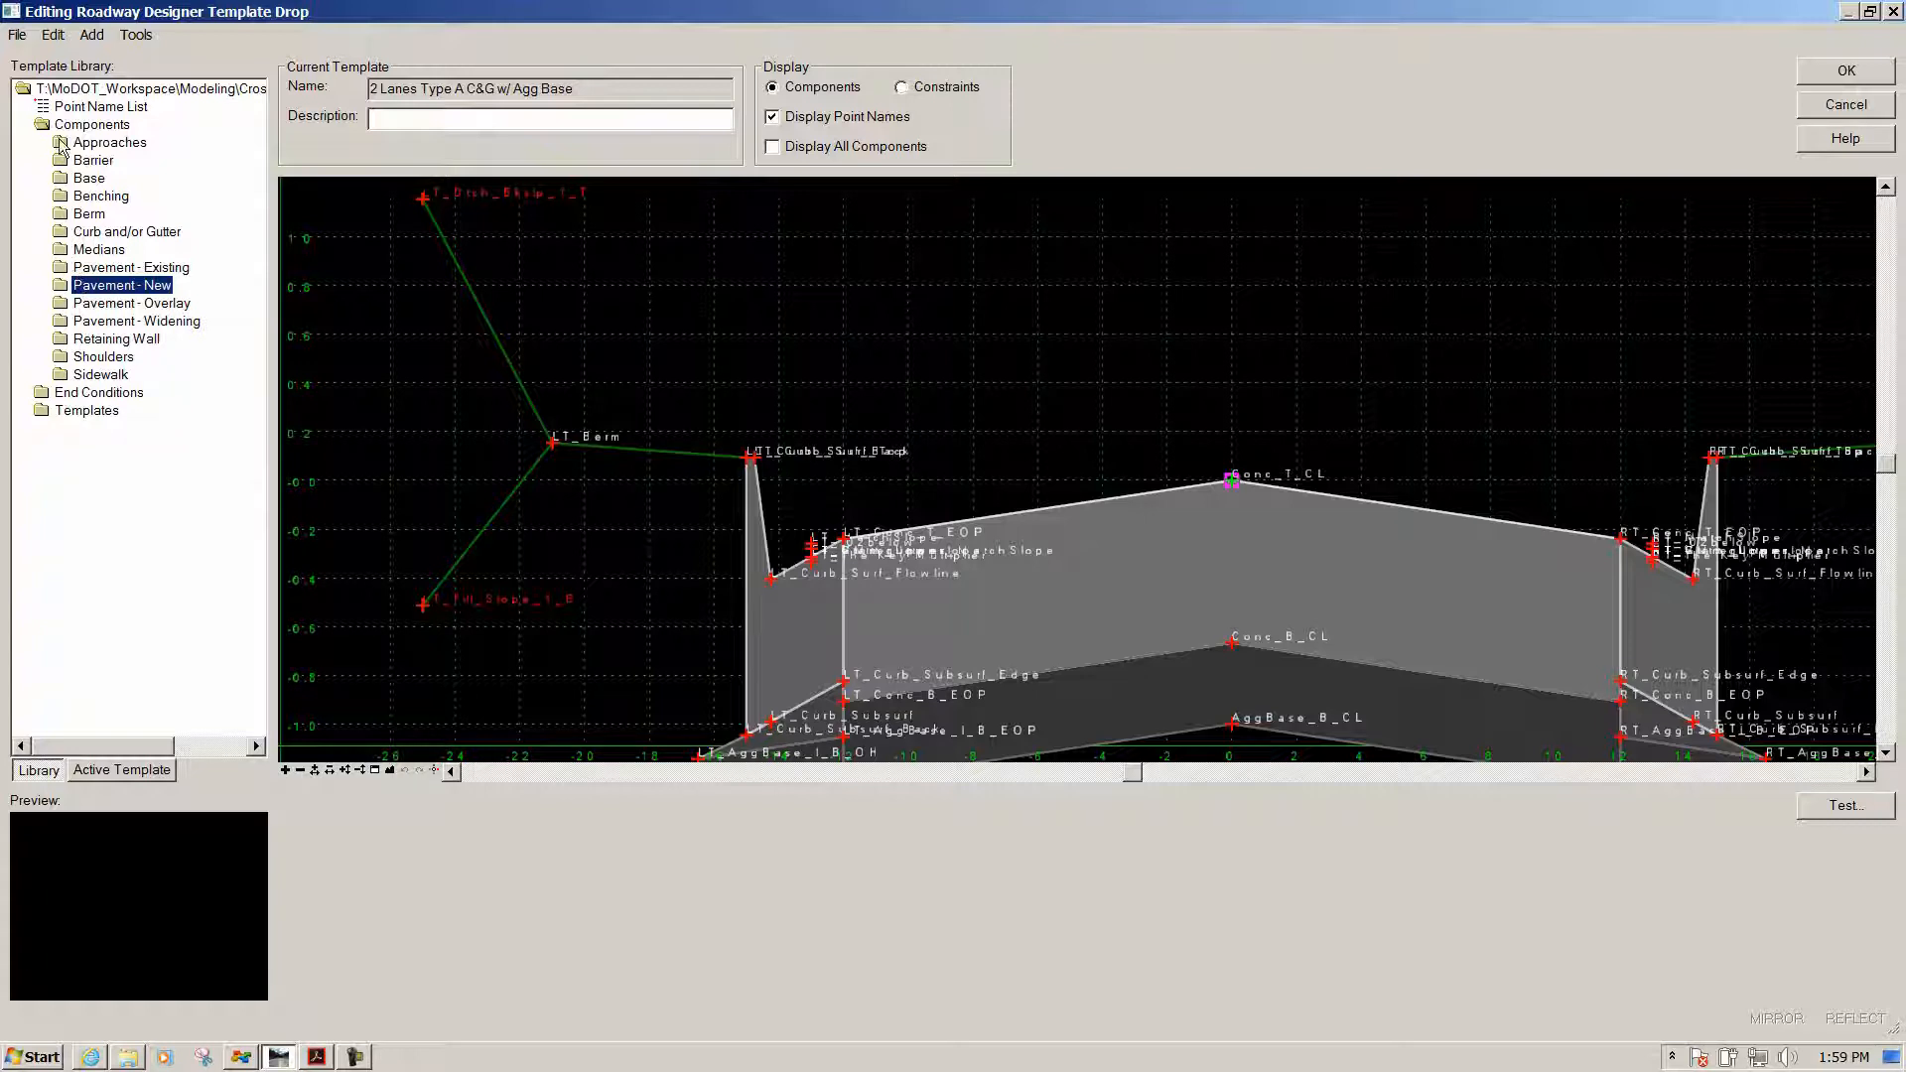
double_click(57, 286)
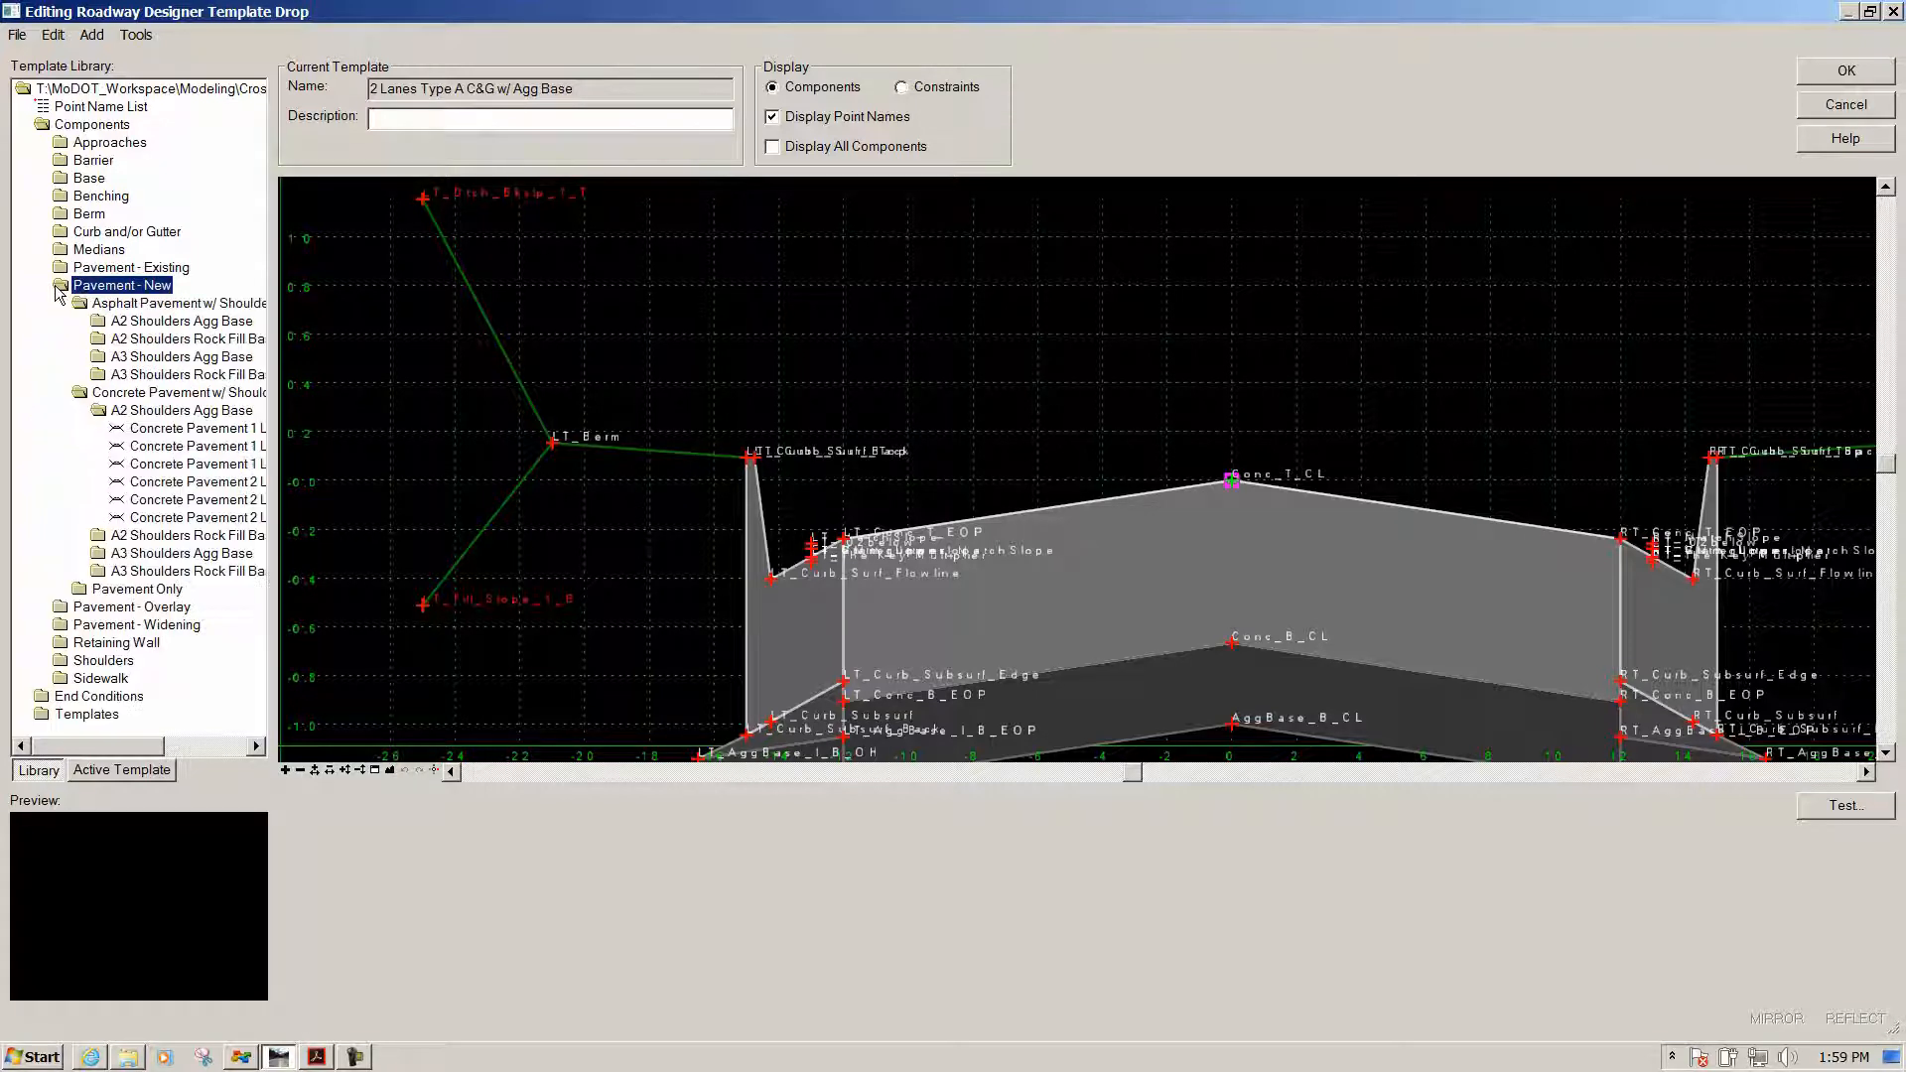
double_click(79, 393)
double_click(79, 302)
double_click(115, 341)
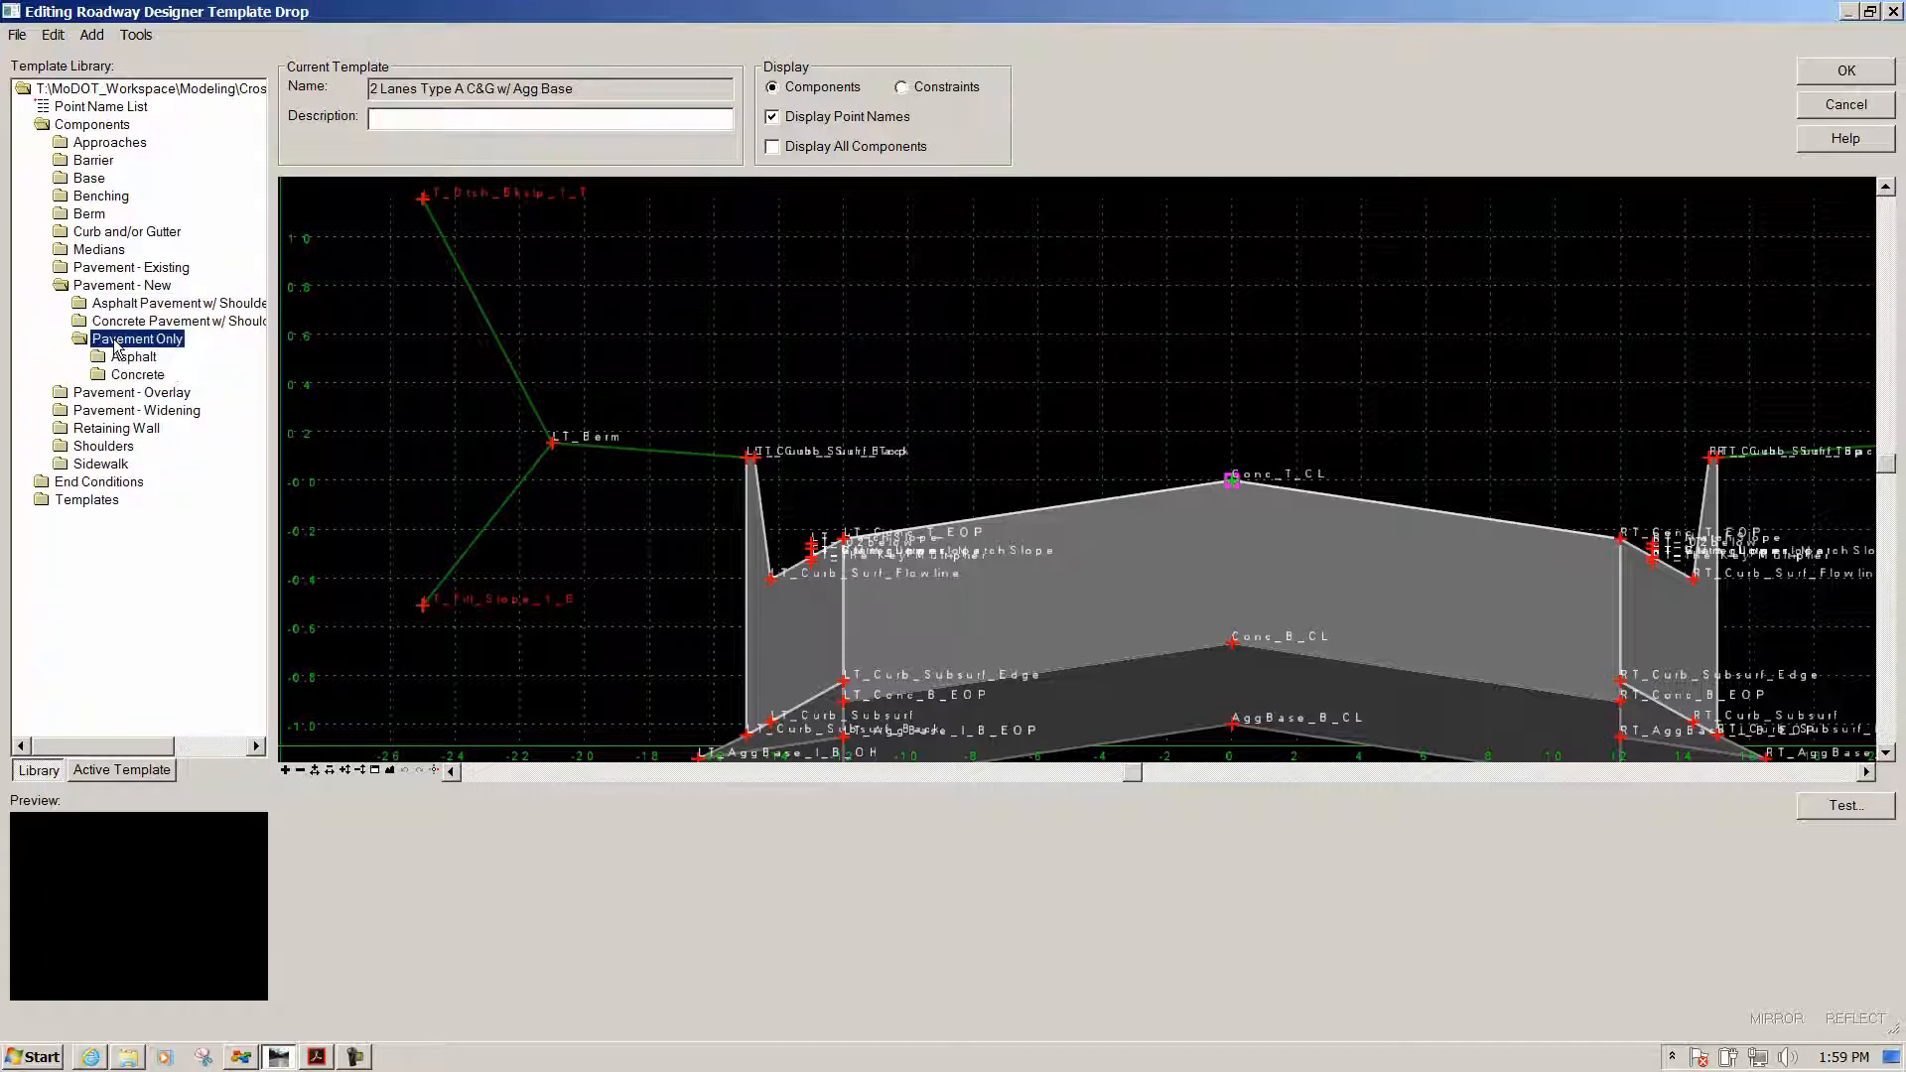
double_click(115, 377)
Place the Concrete Pavement component in the canvas above the existing roadway section
drag(124, 391, 1197, 233)
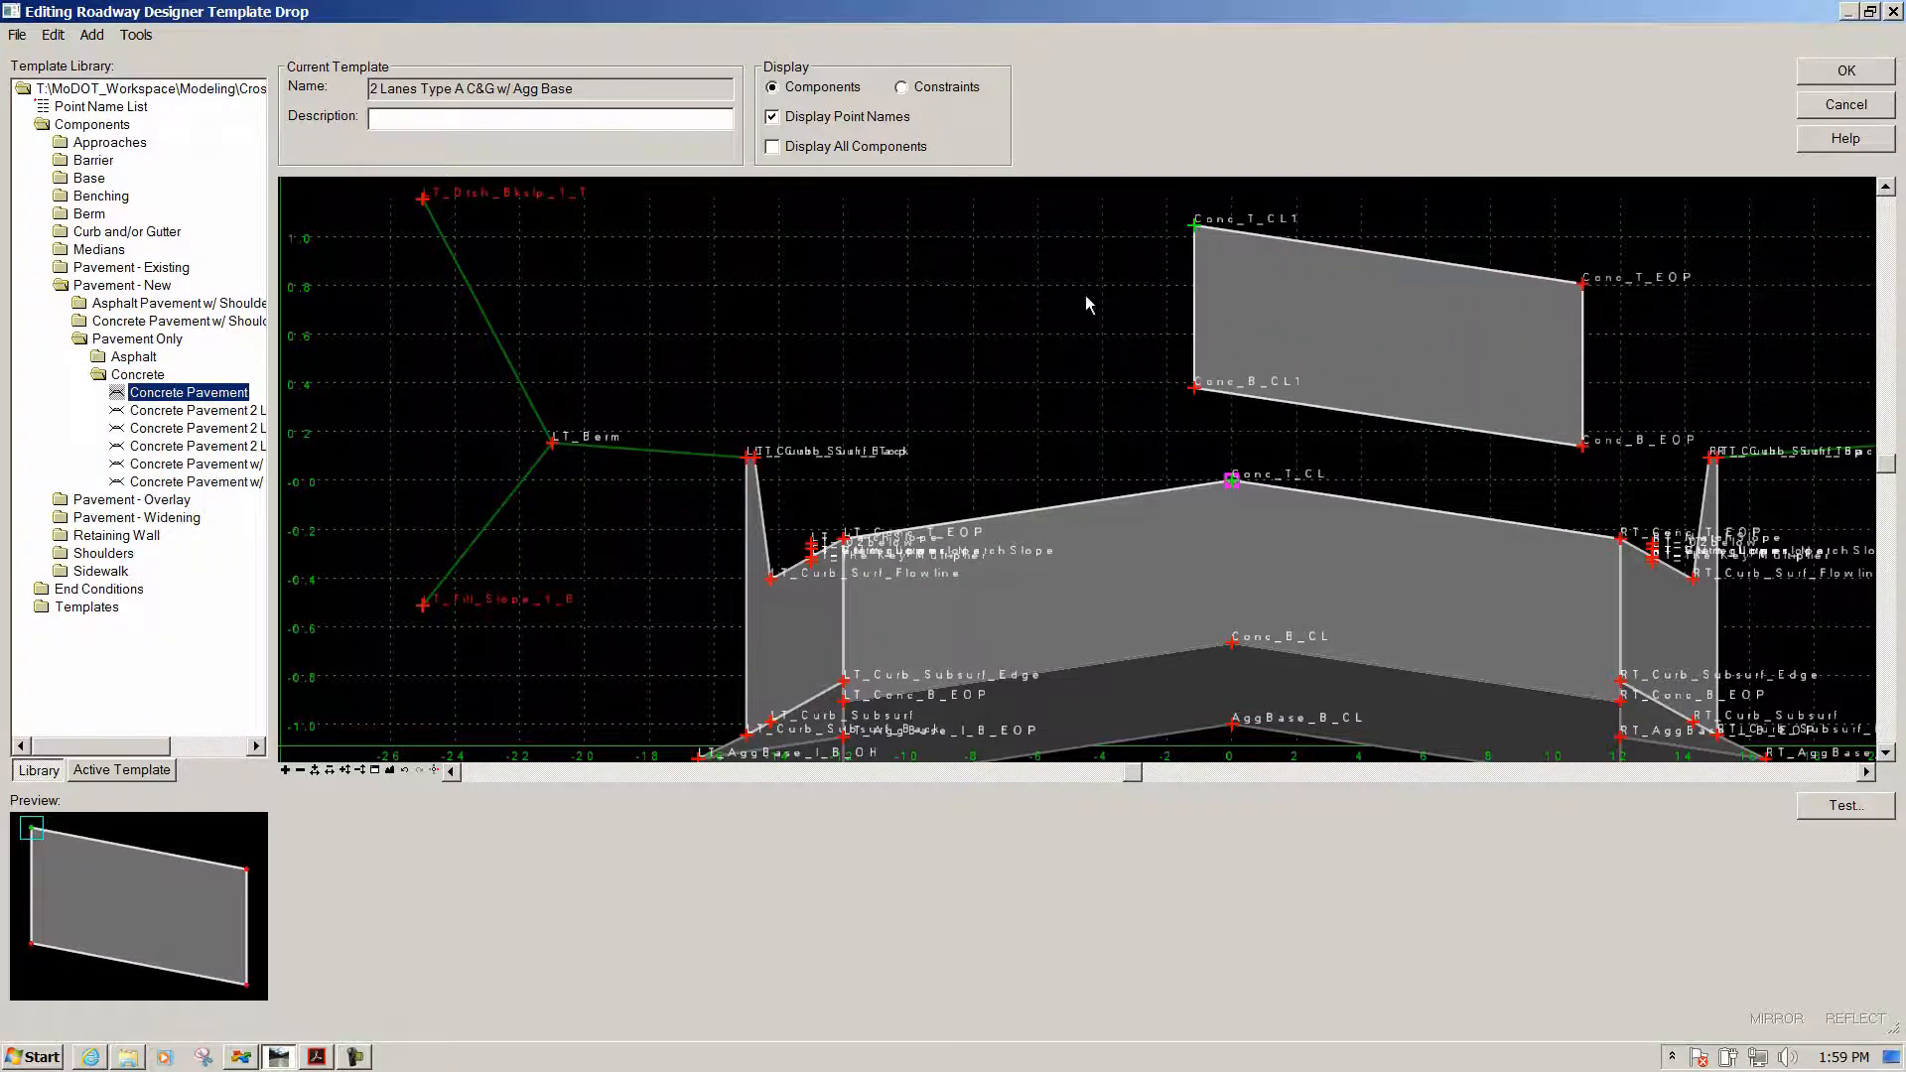
scroll(867, 292, down, 2)
scroll(1403, 300, up, 2)
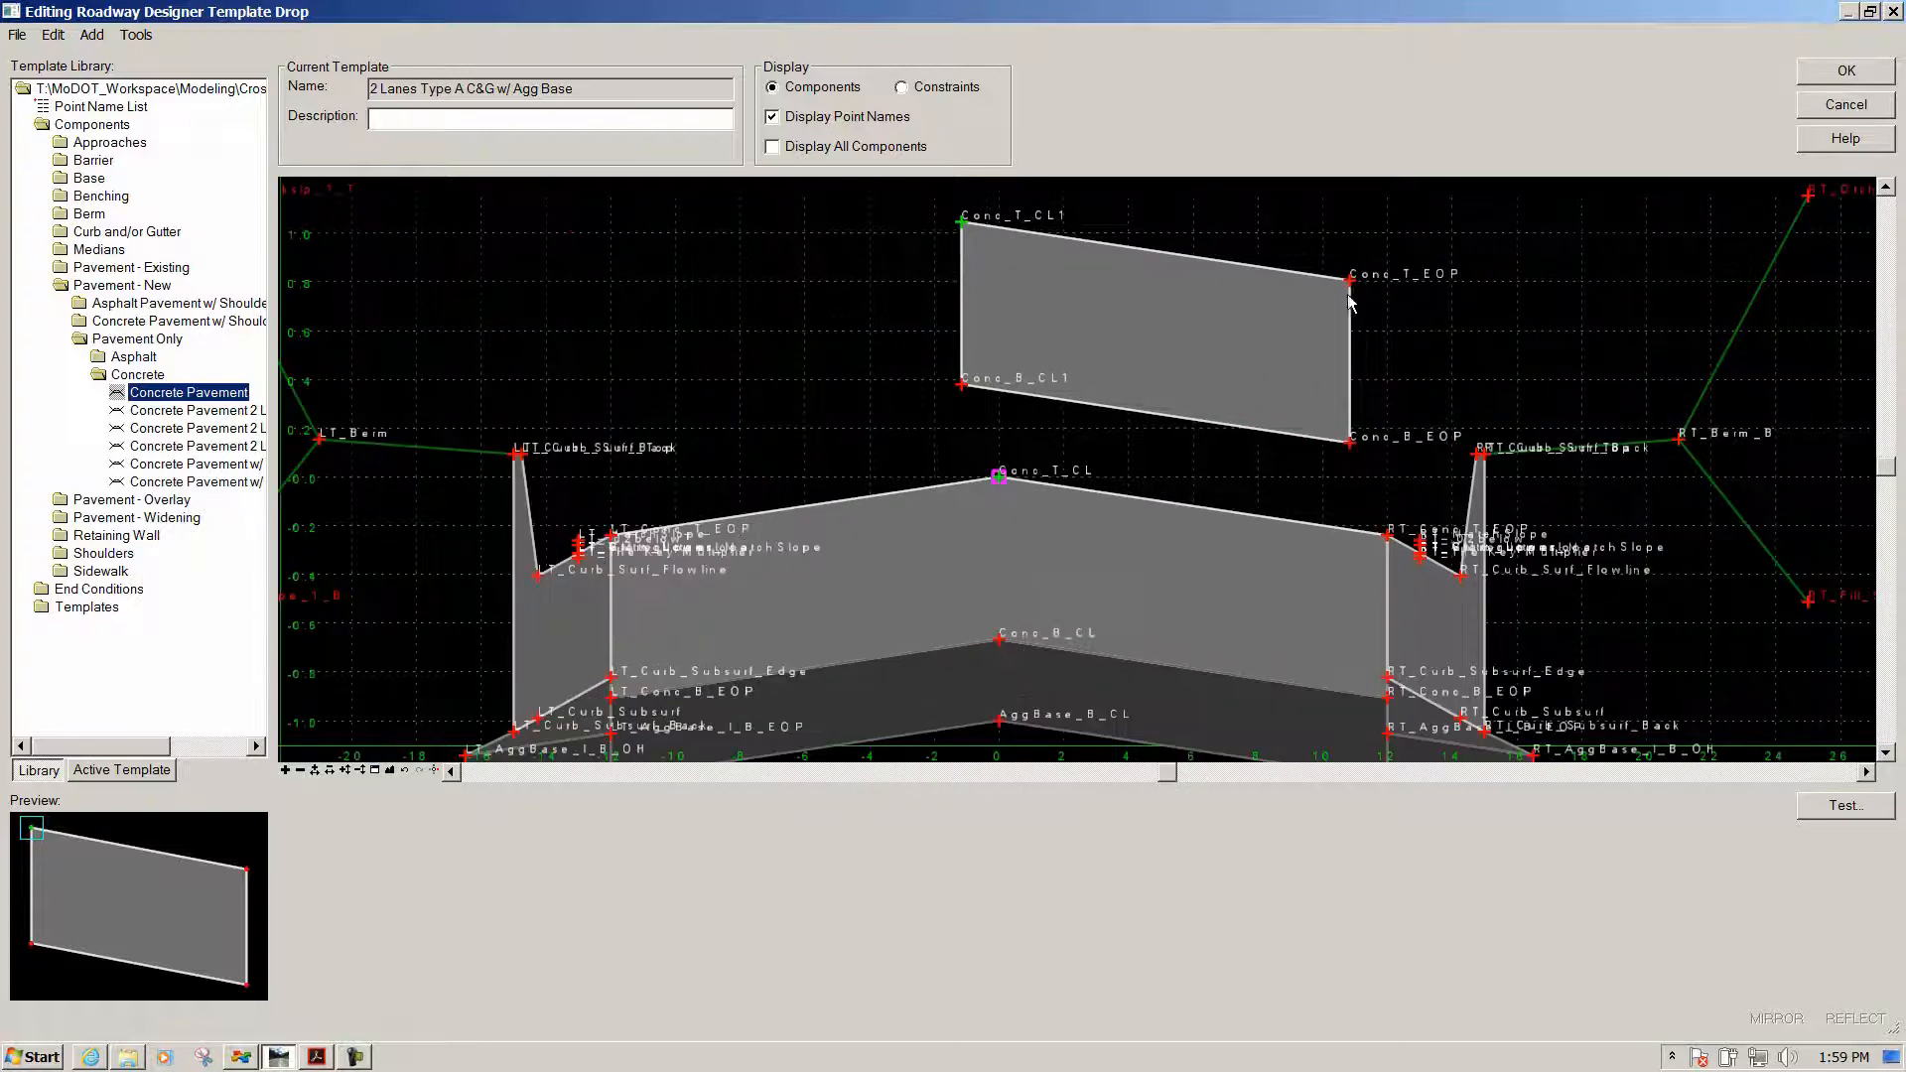
scroll(1342, 282, up, 2)
Review Conc_T_EOP's constraints: 12.0000 from Conc_T_CL1 at -2.00% slope
mouse_move(1340, 283)
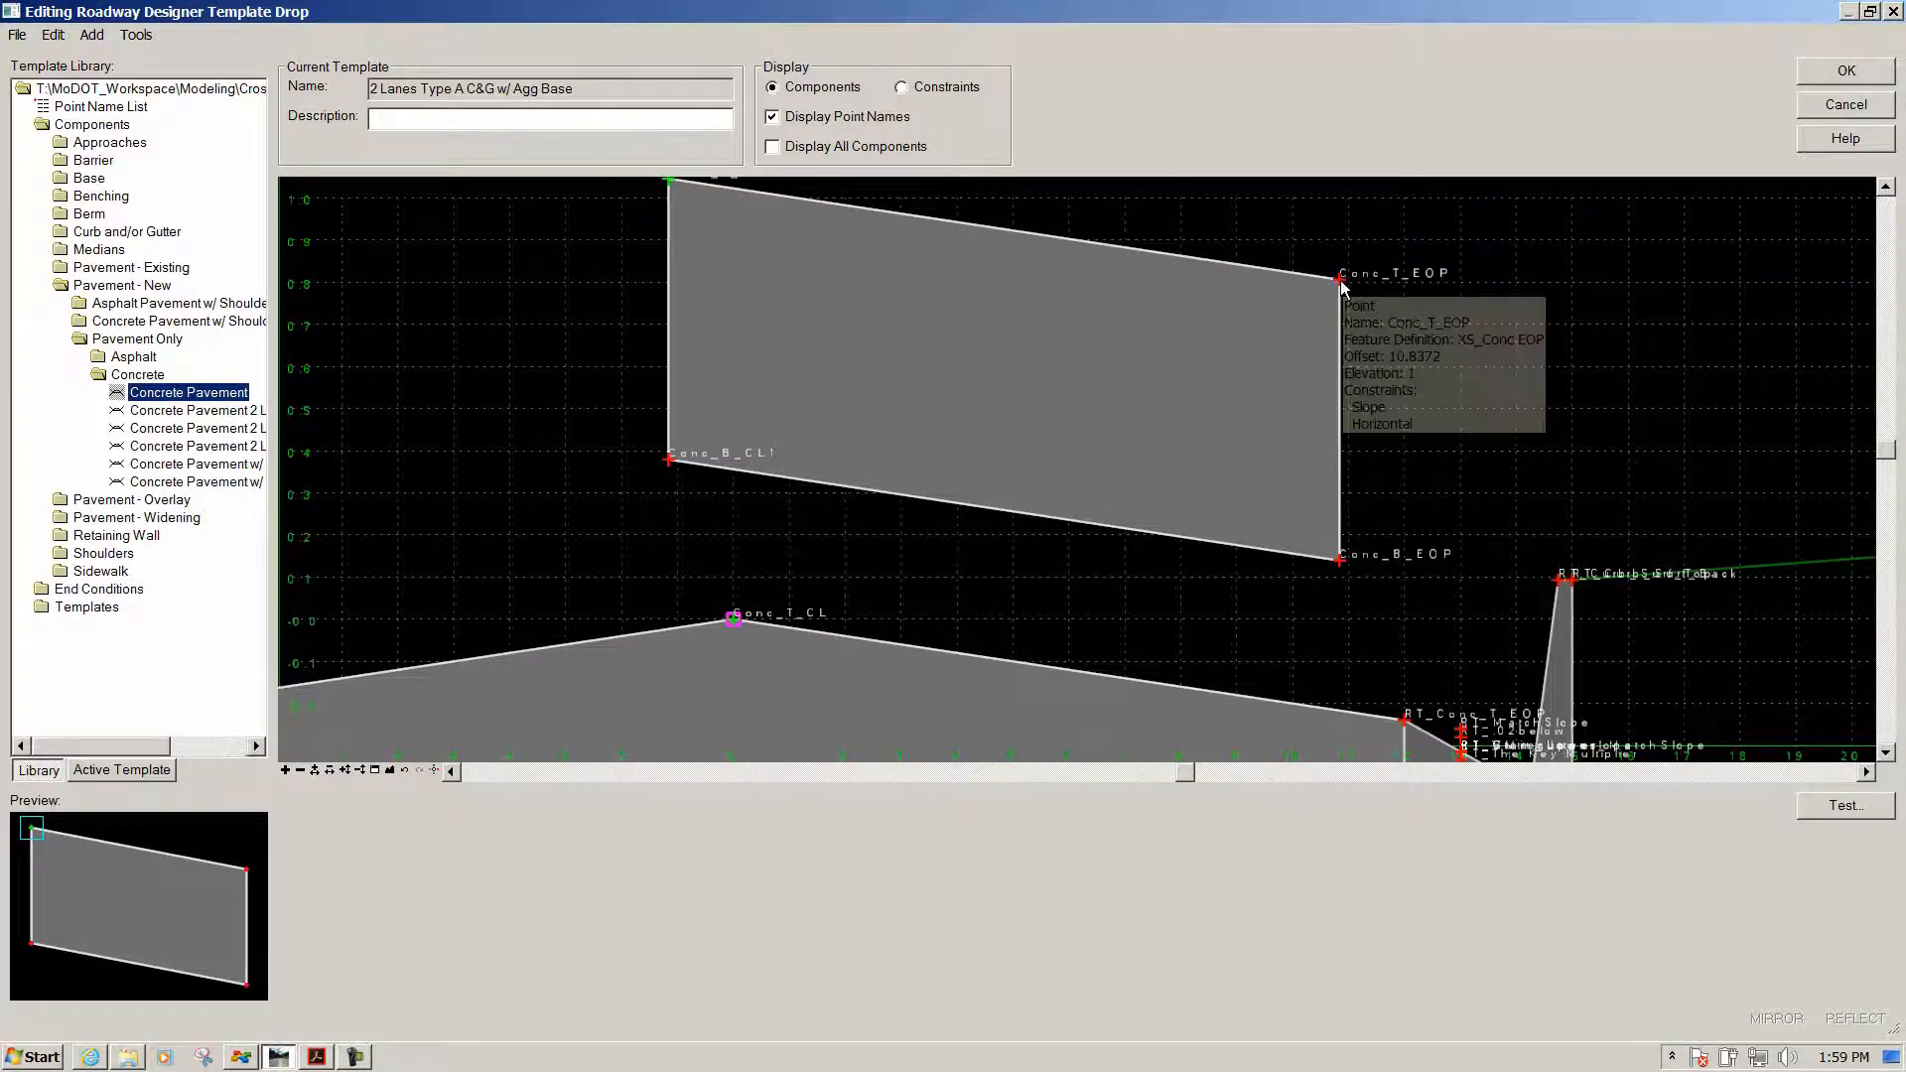
double_click(1340, 283)
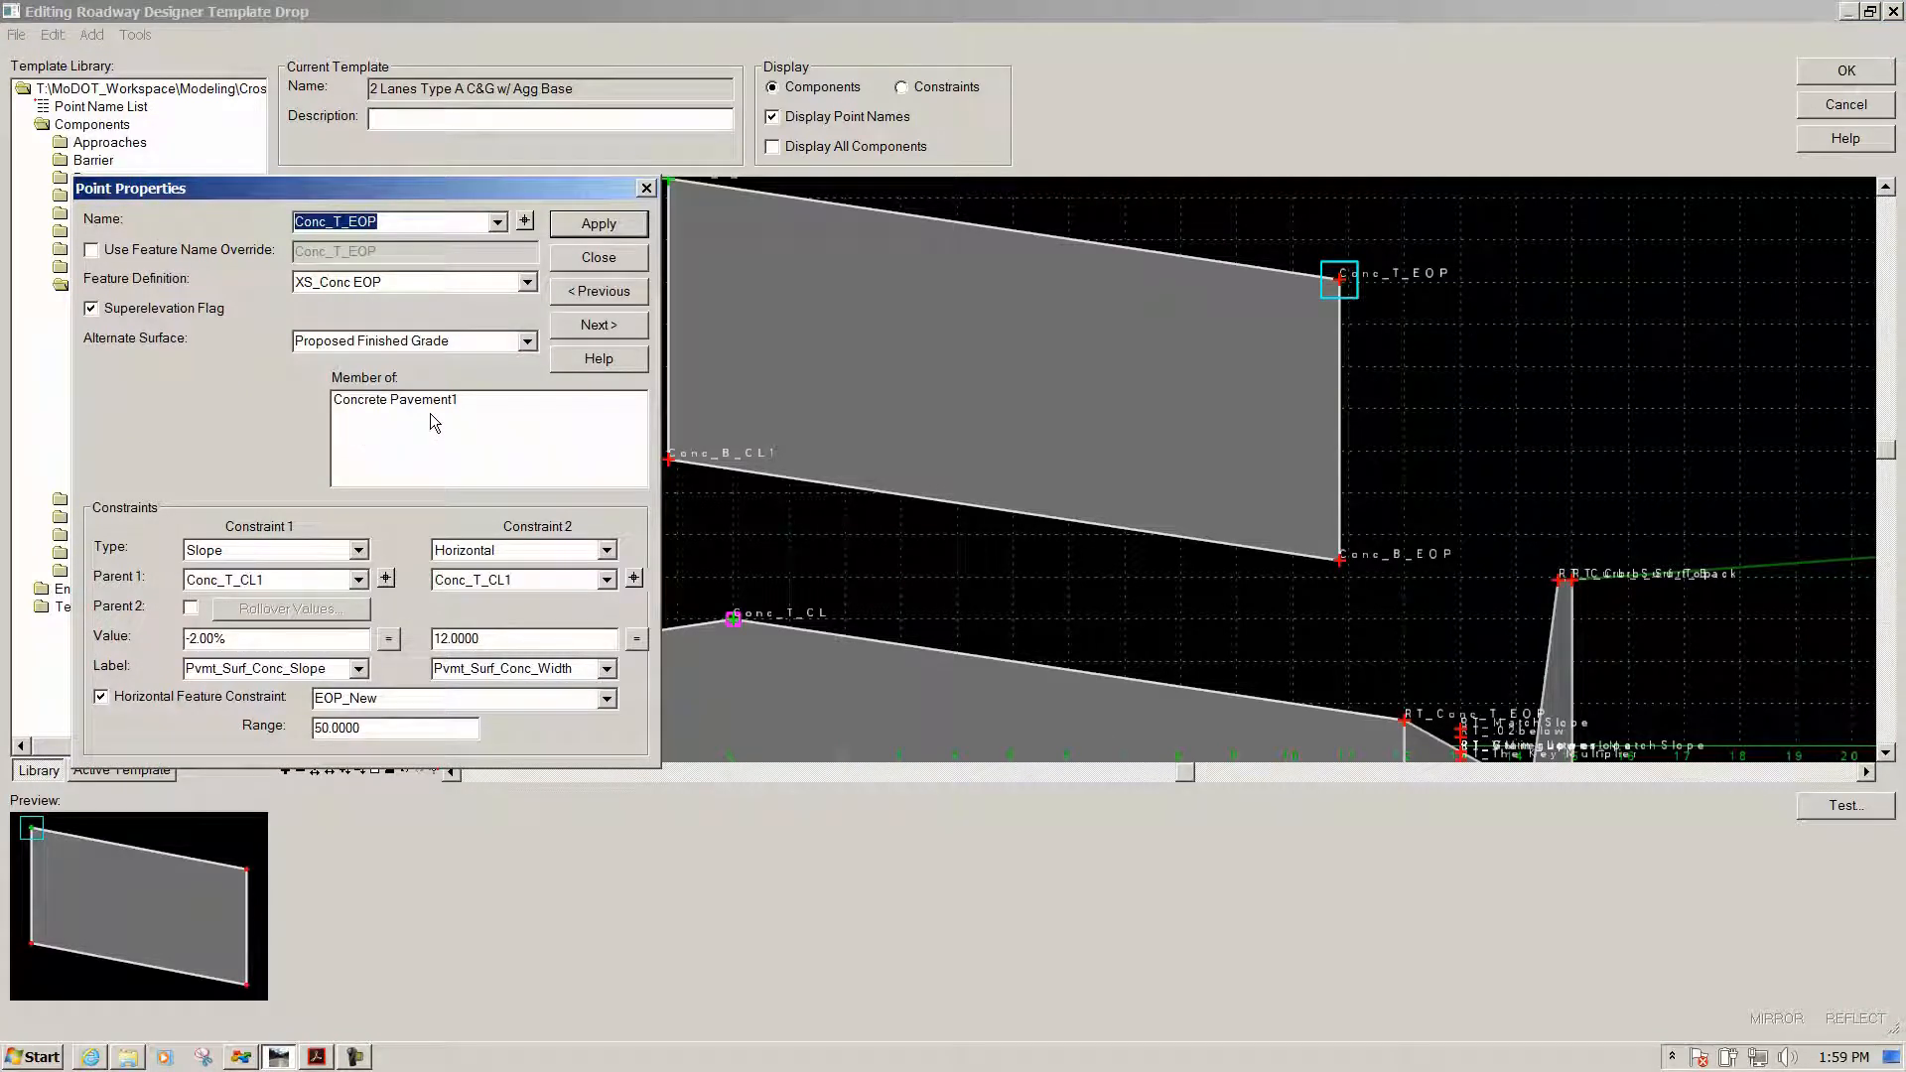
click(598, 257)
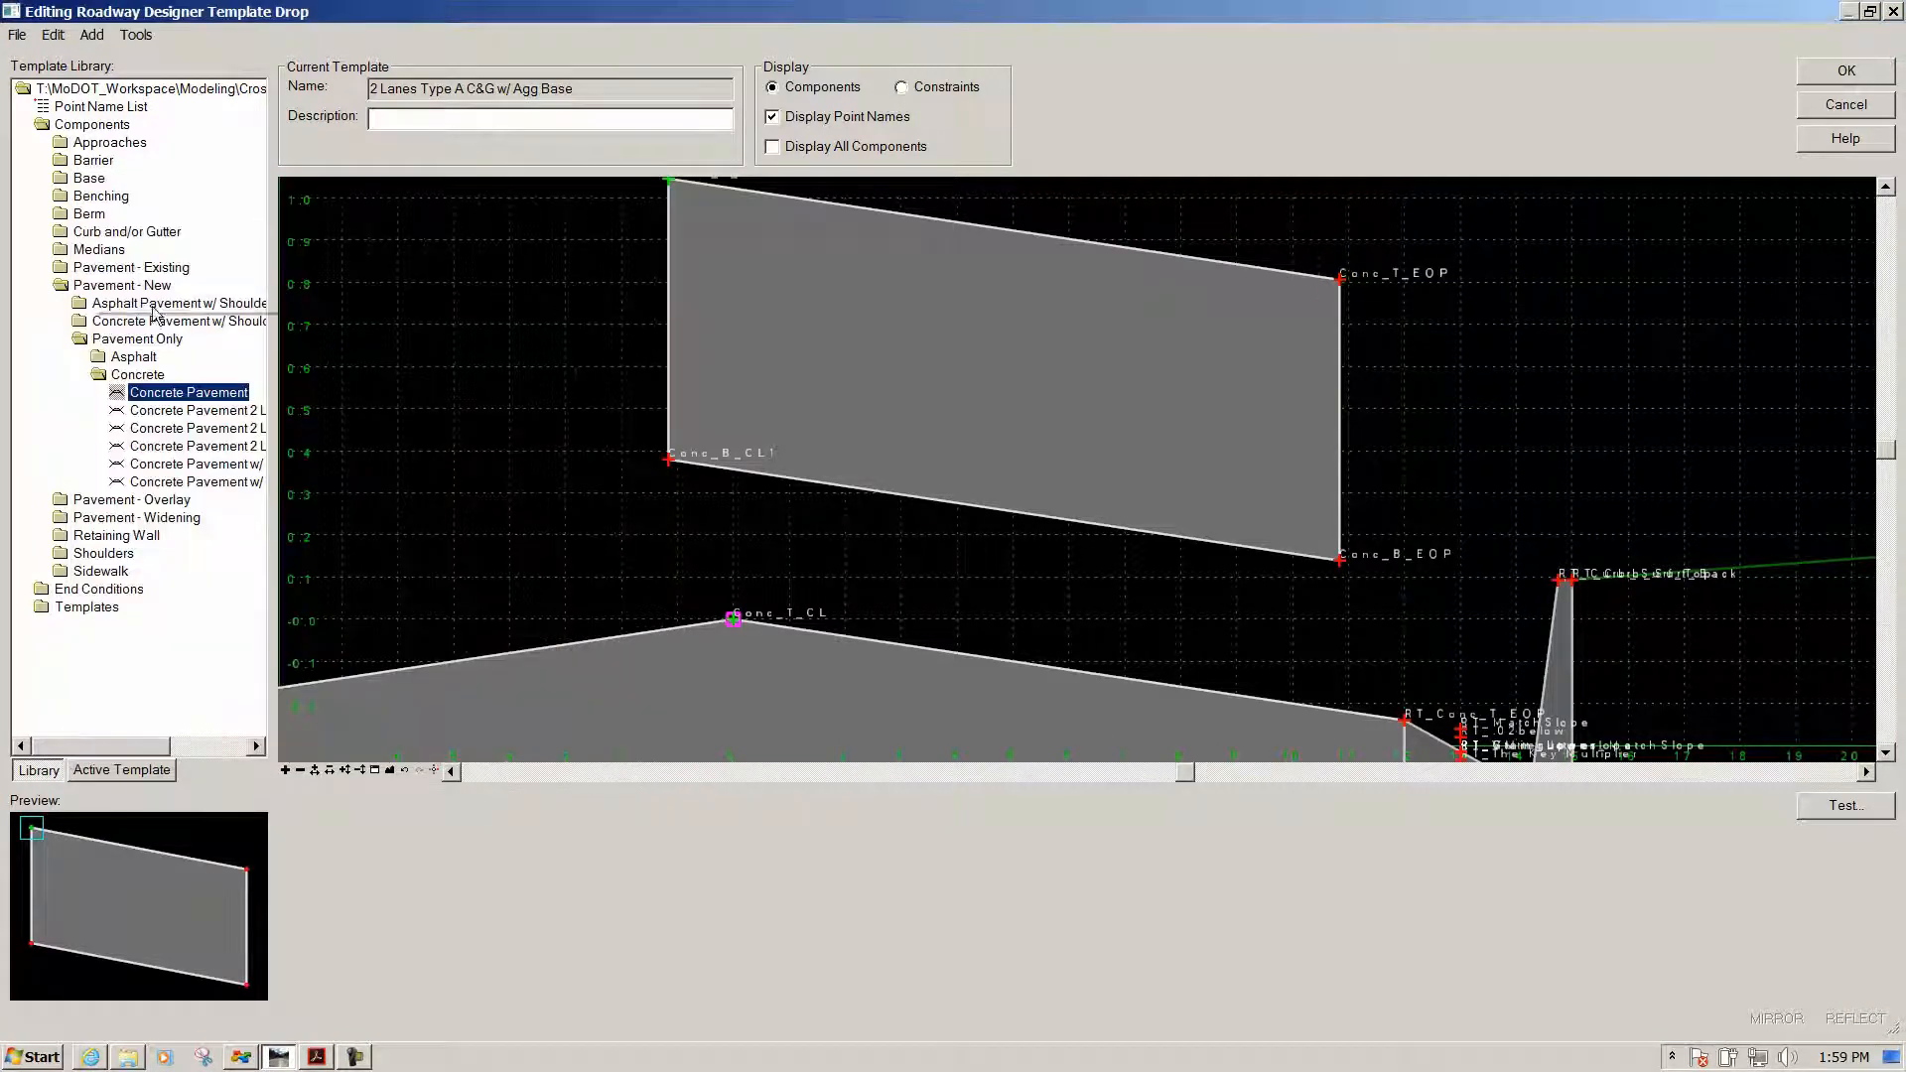
Attach Fill Slope 1 (4:1) from End Conditions > Fill Slopes to the Conc_T_EOP point
double_click(88, 591)
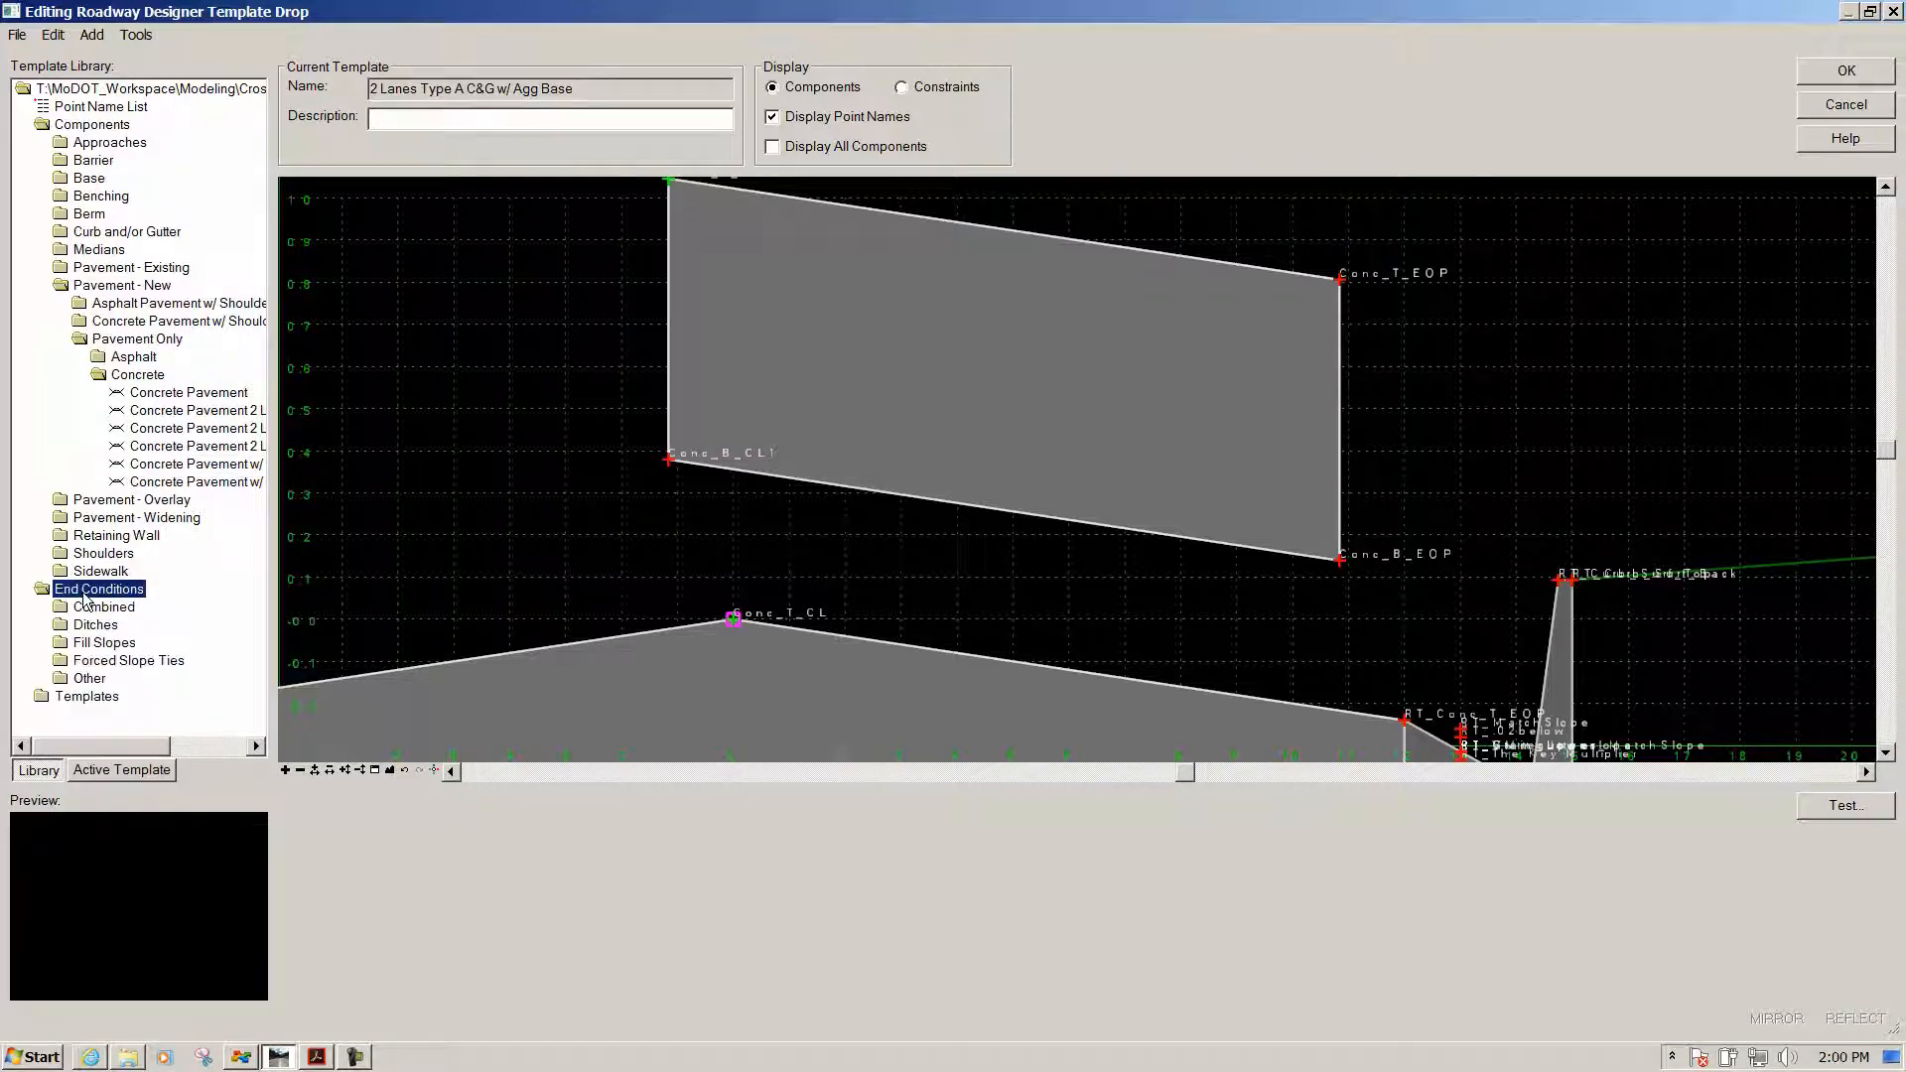
double_click(89, 643)
scroll(89, 645, down, 1)
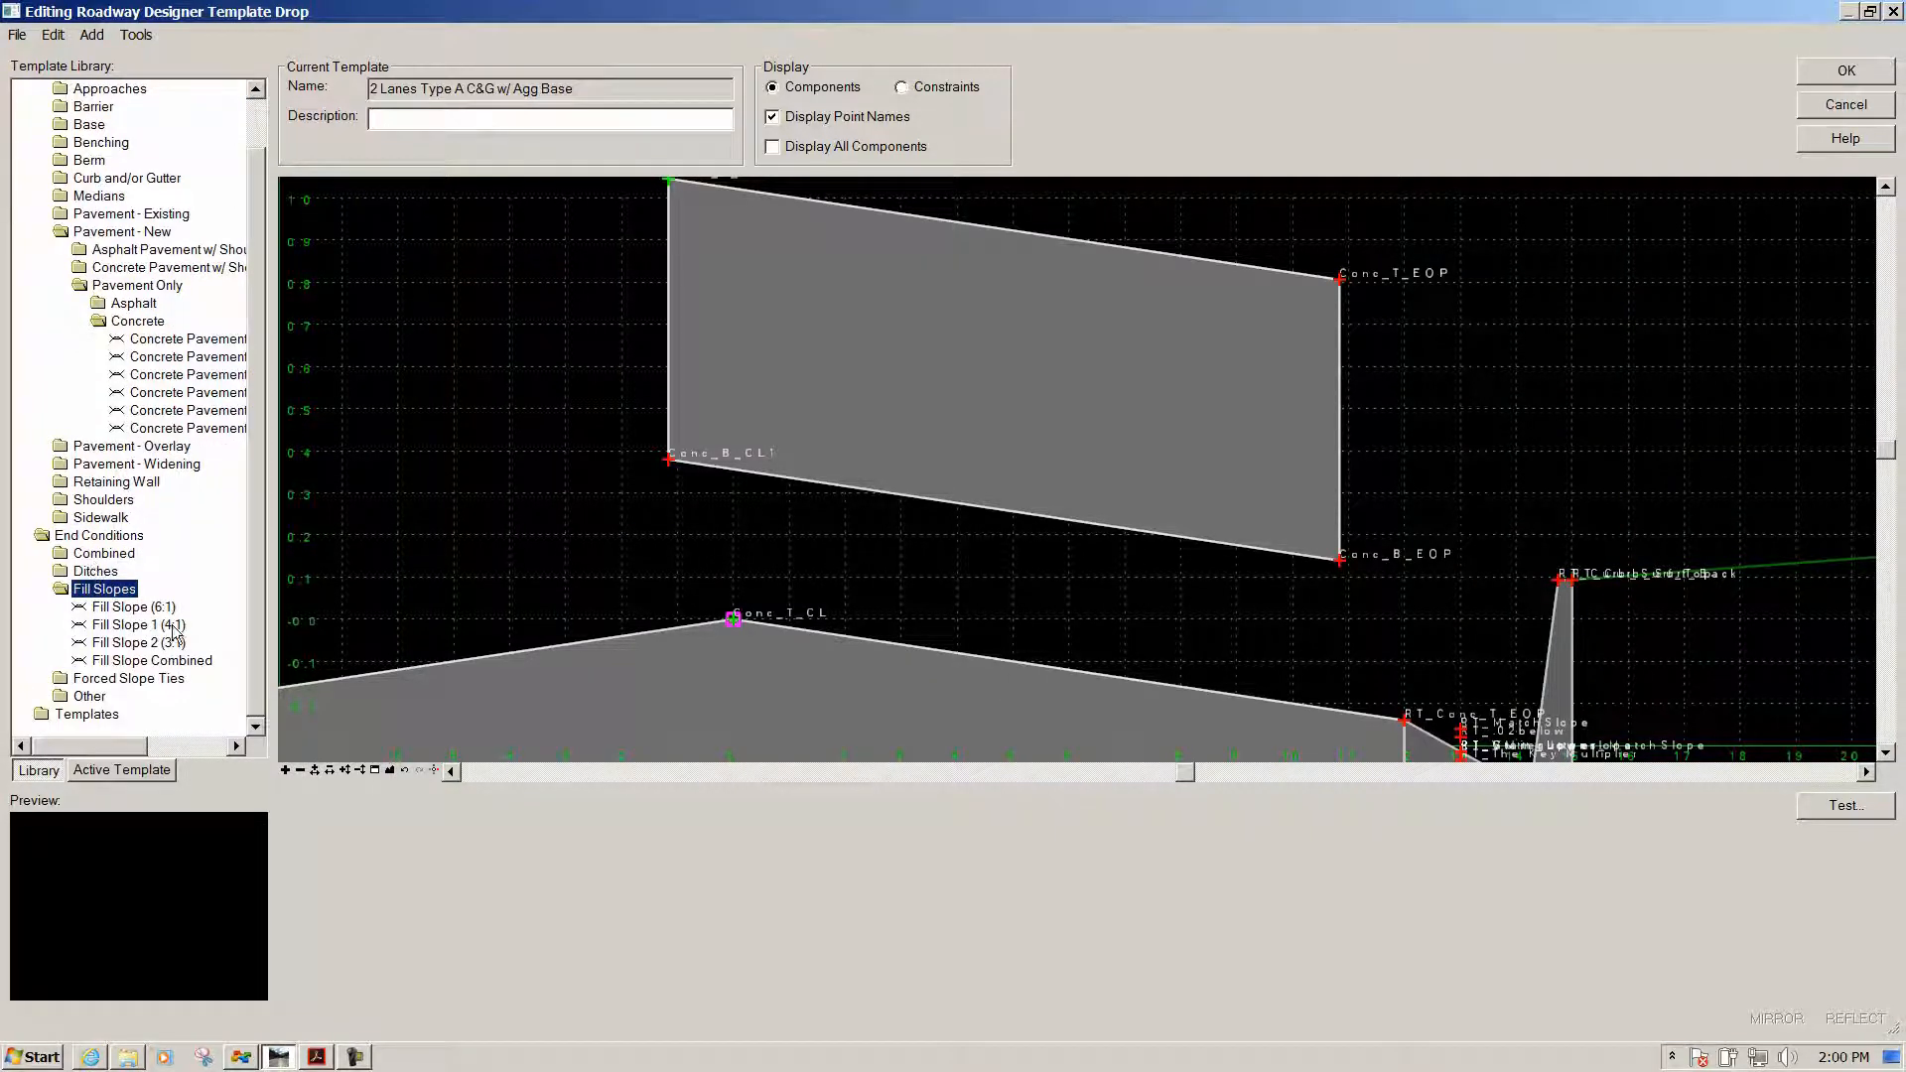
drag(80, 629, 1340, 278)
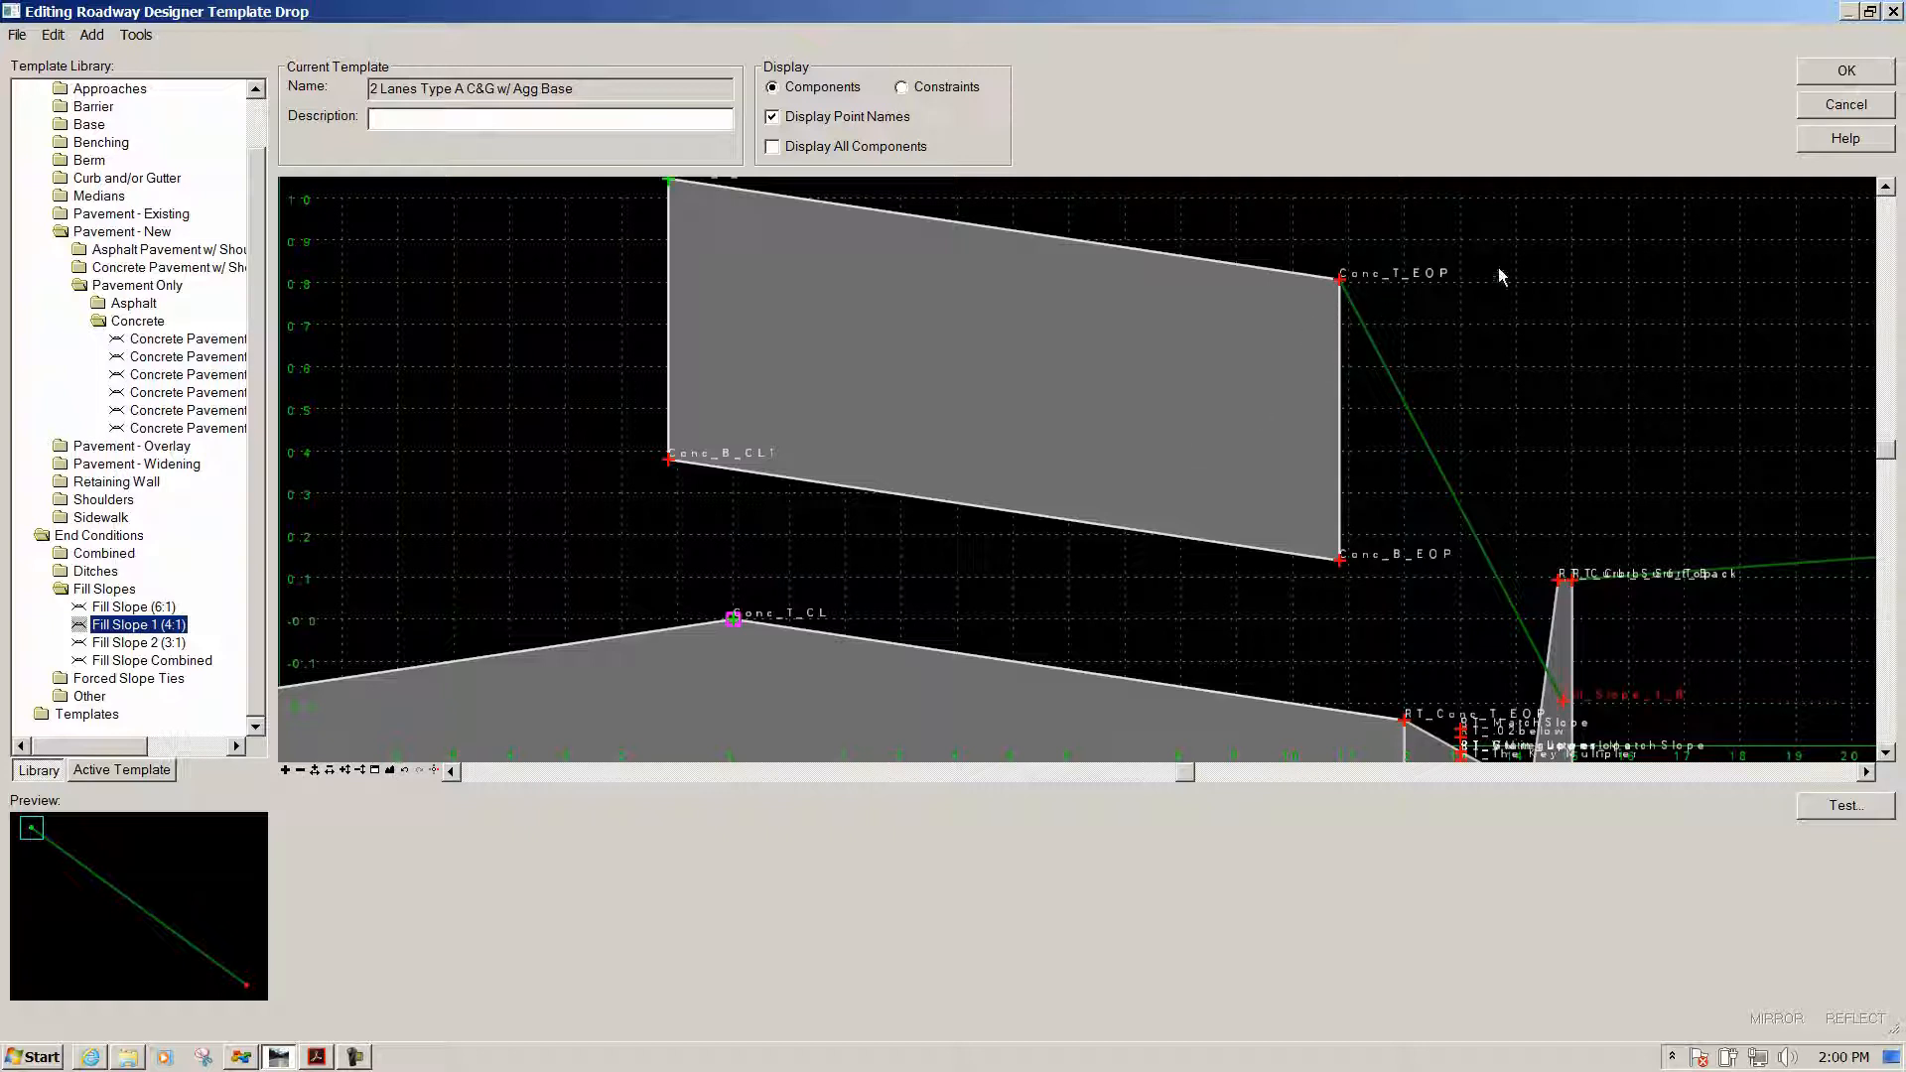
Check which components the Conc_T_EOP point now belongs to
mouse_move(1342, 282)
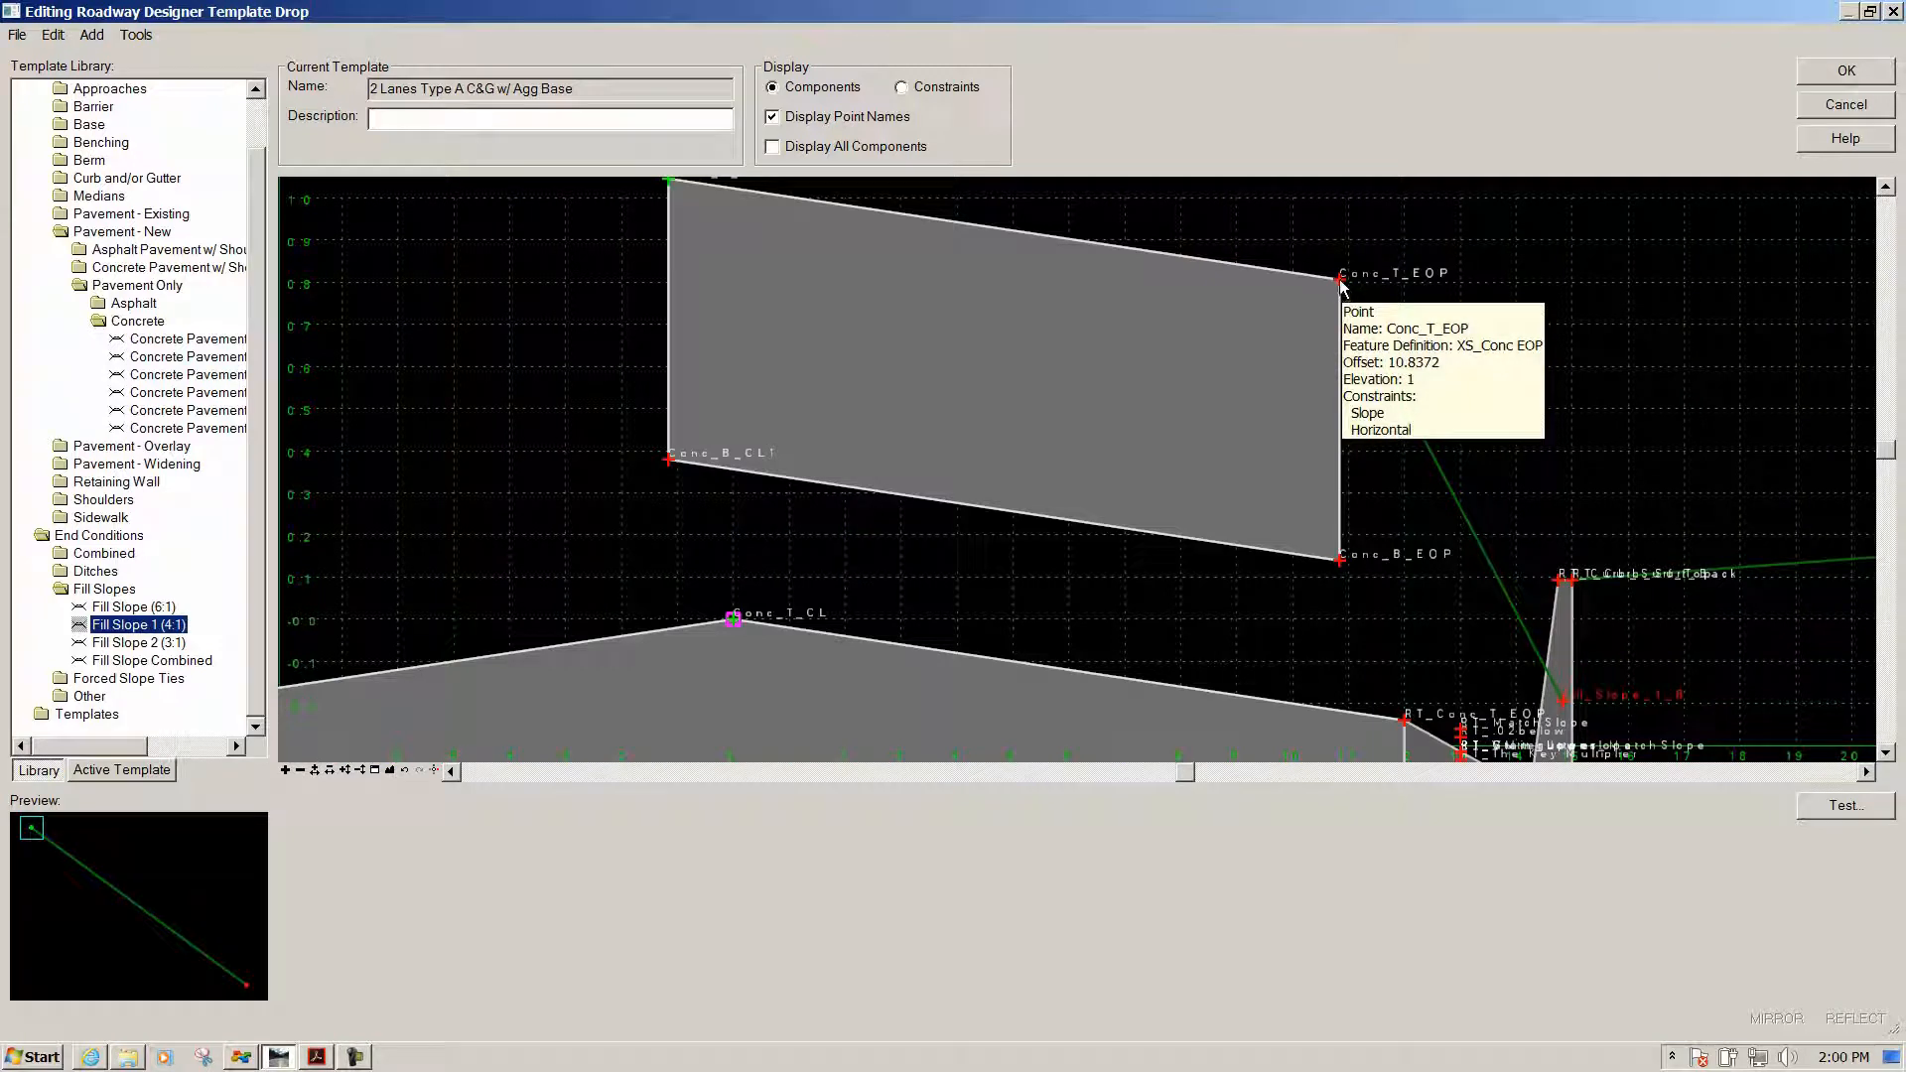
double_click(1339, 282)
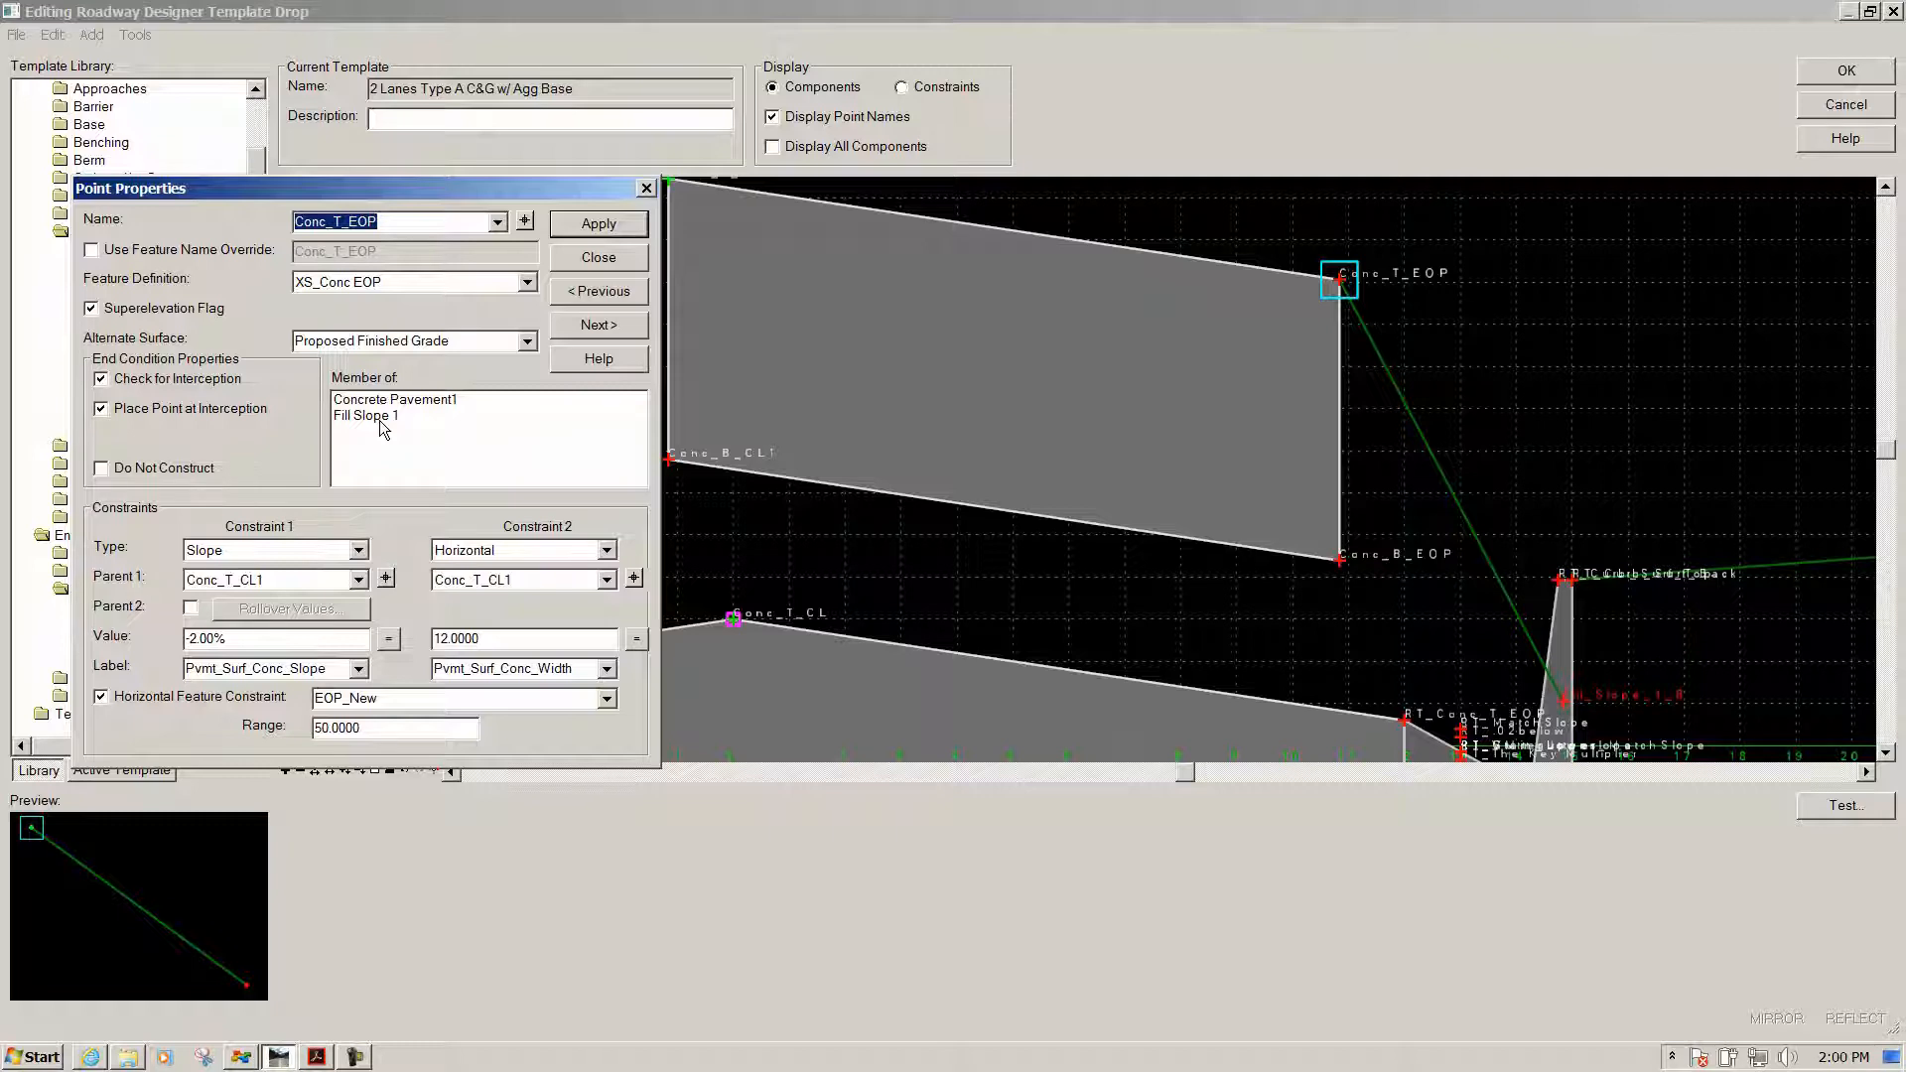
click(604, 250)
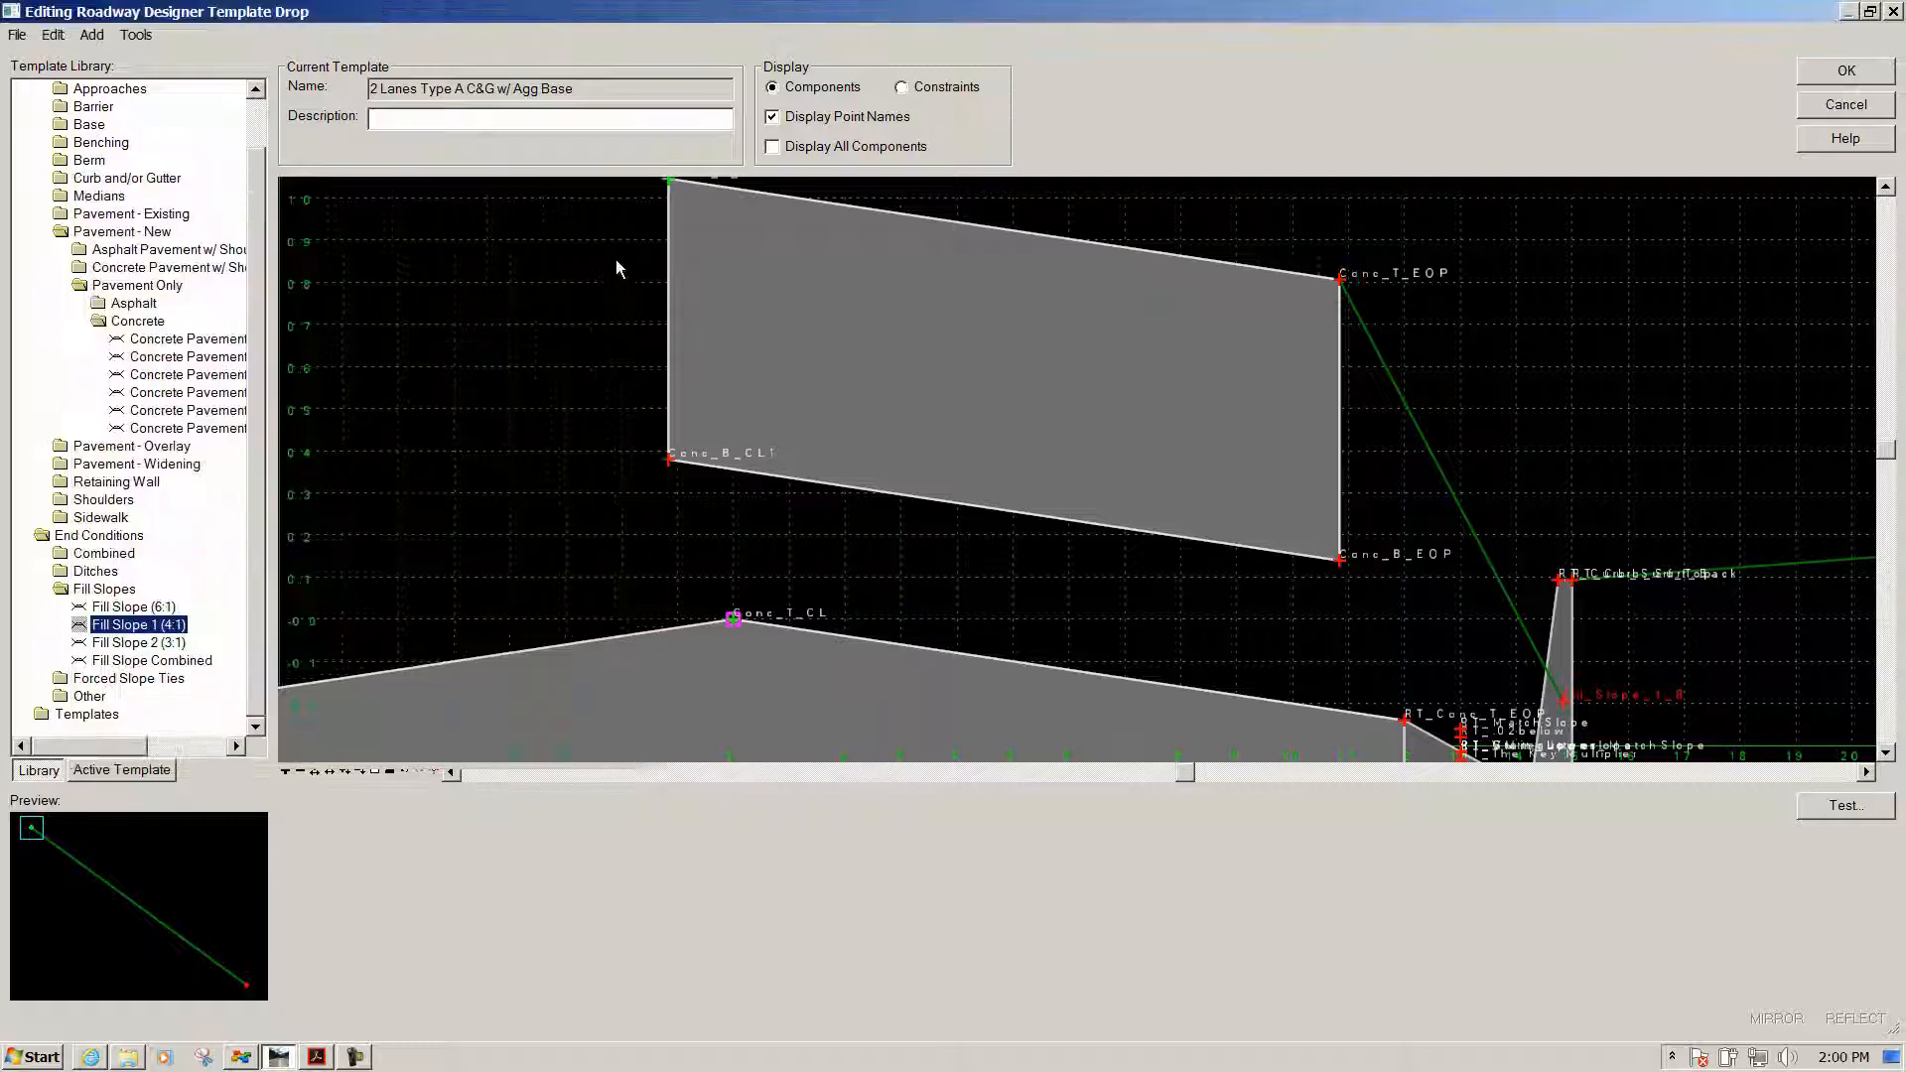
scroll(794, 377, down, 3)
Delete the Concrete Pavement1 component, restoring the 2 Lanes Type A C&G w/ Agg Base section
scroll(407, 491, up, 3)
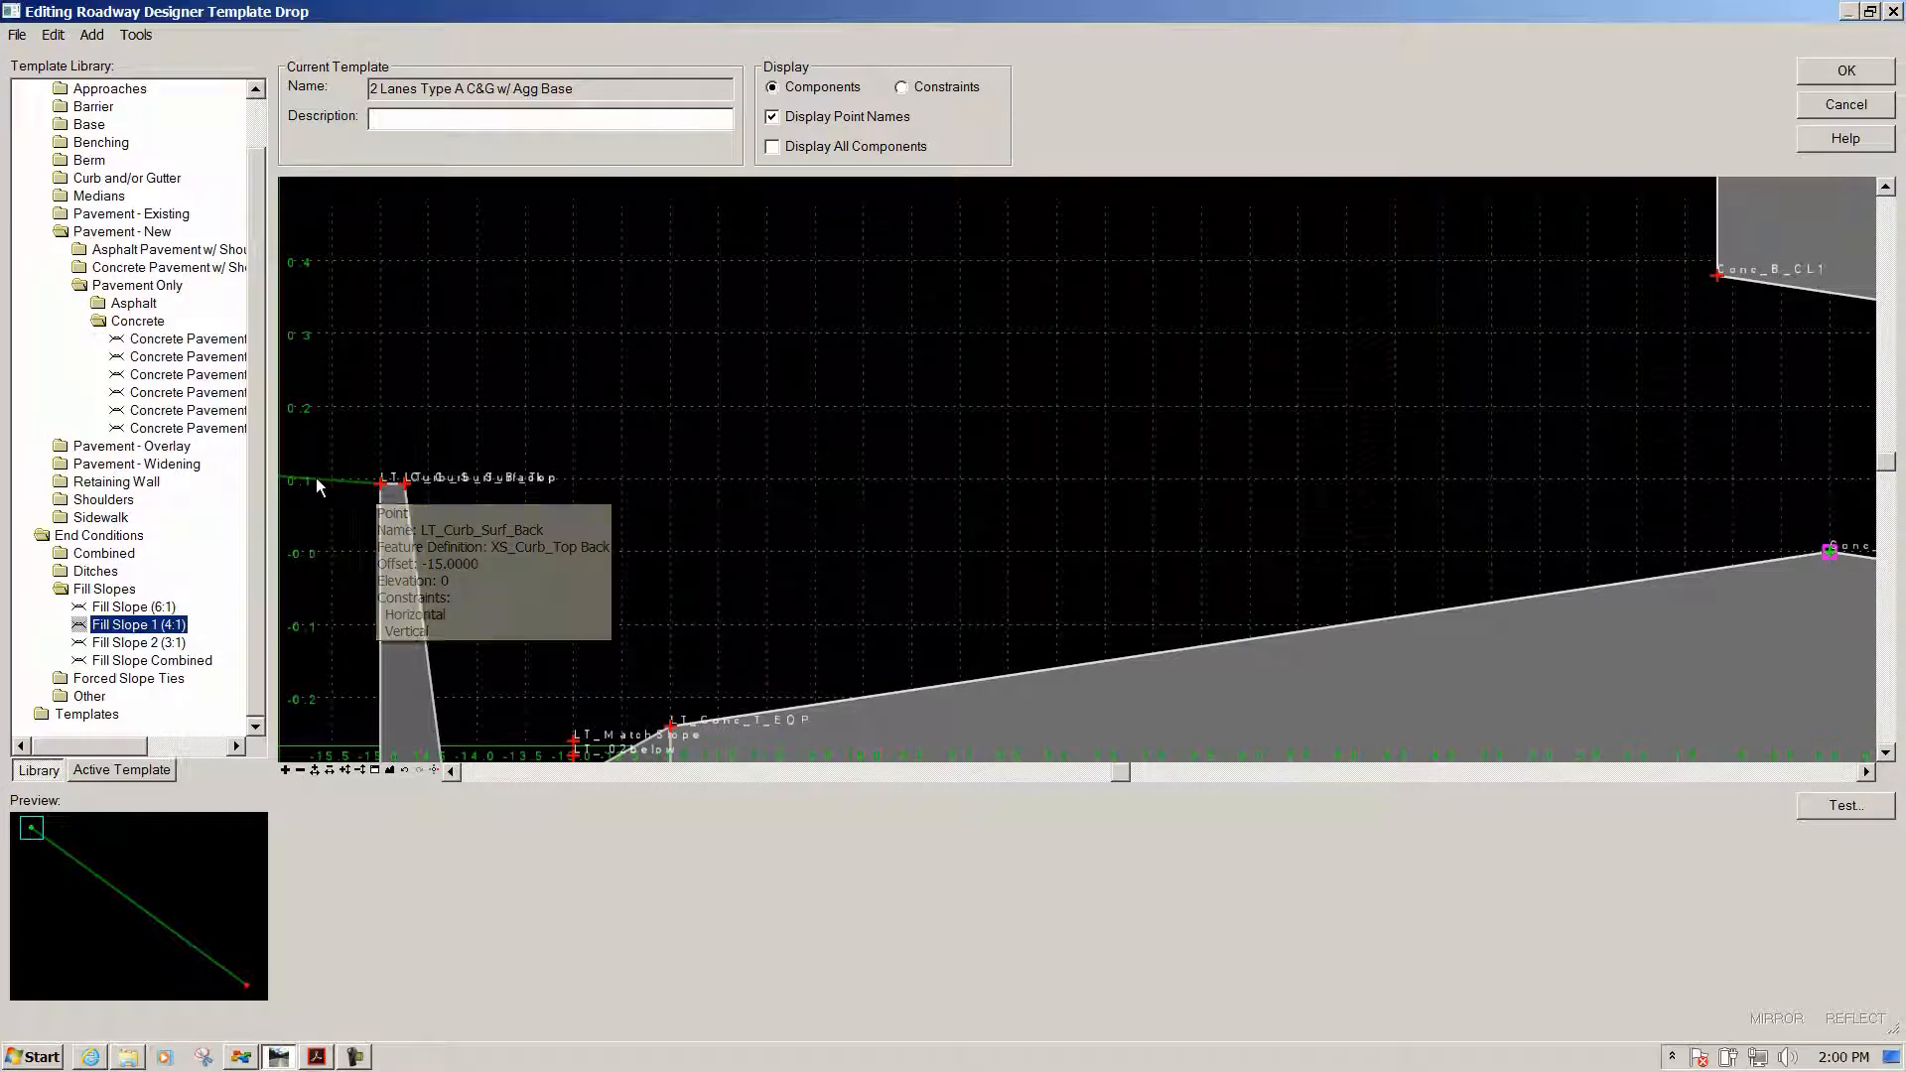
mouse_move(388, 561)
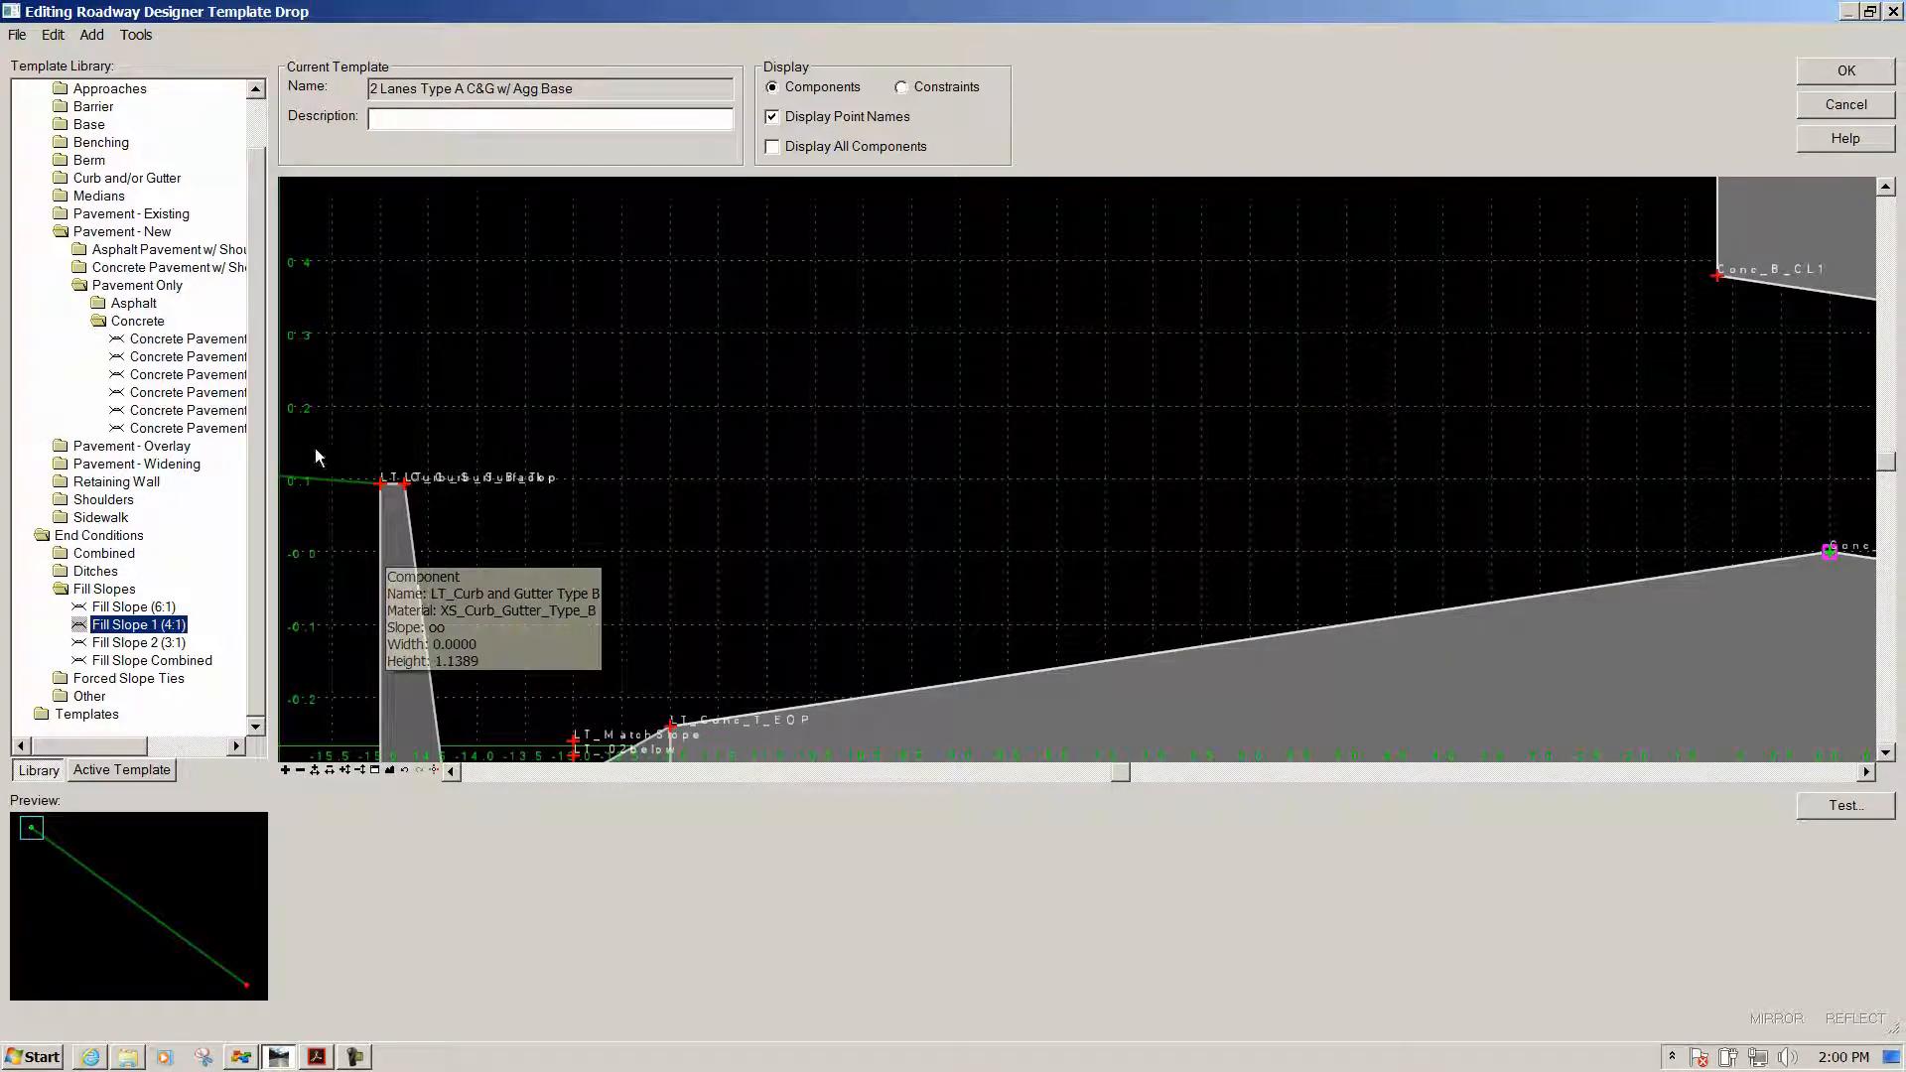
mouse_move(383, 490)
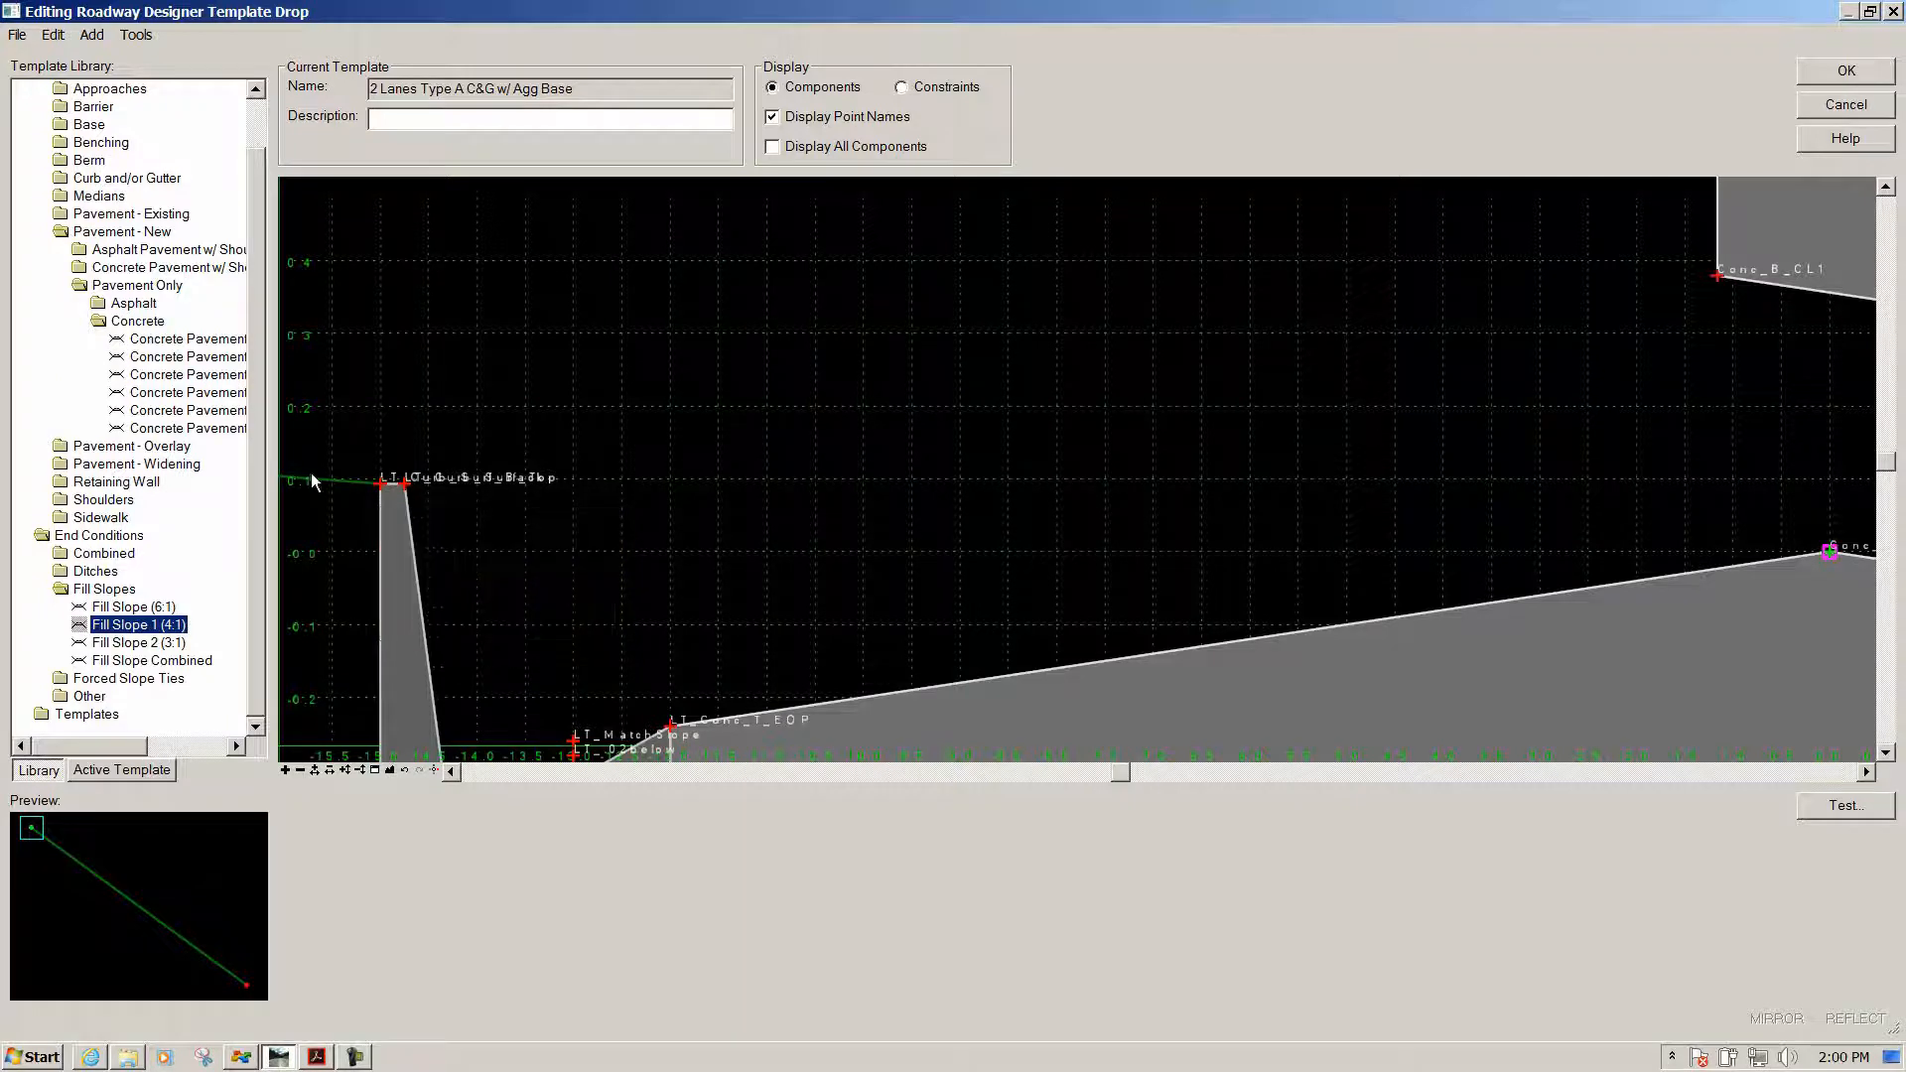
scroll(511, 371, down, 7)
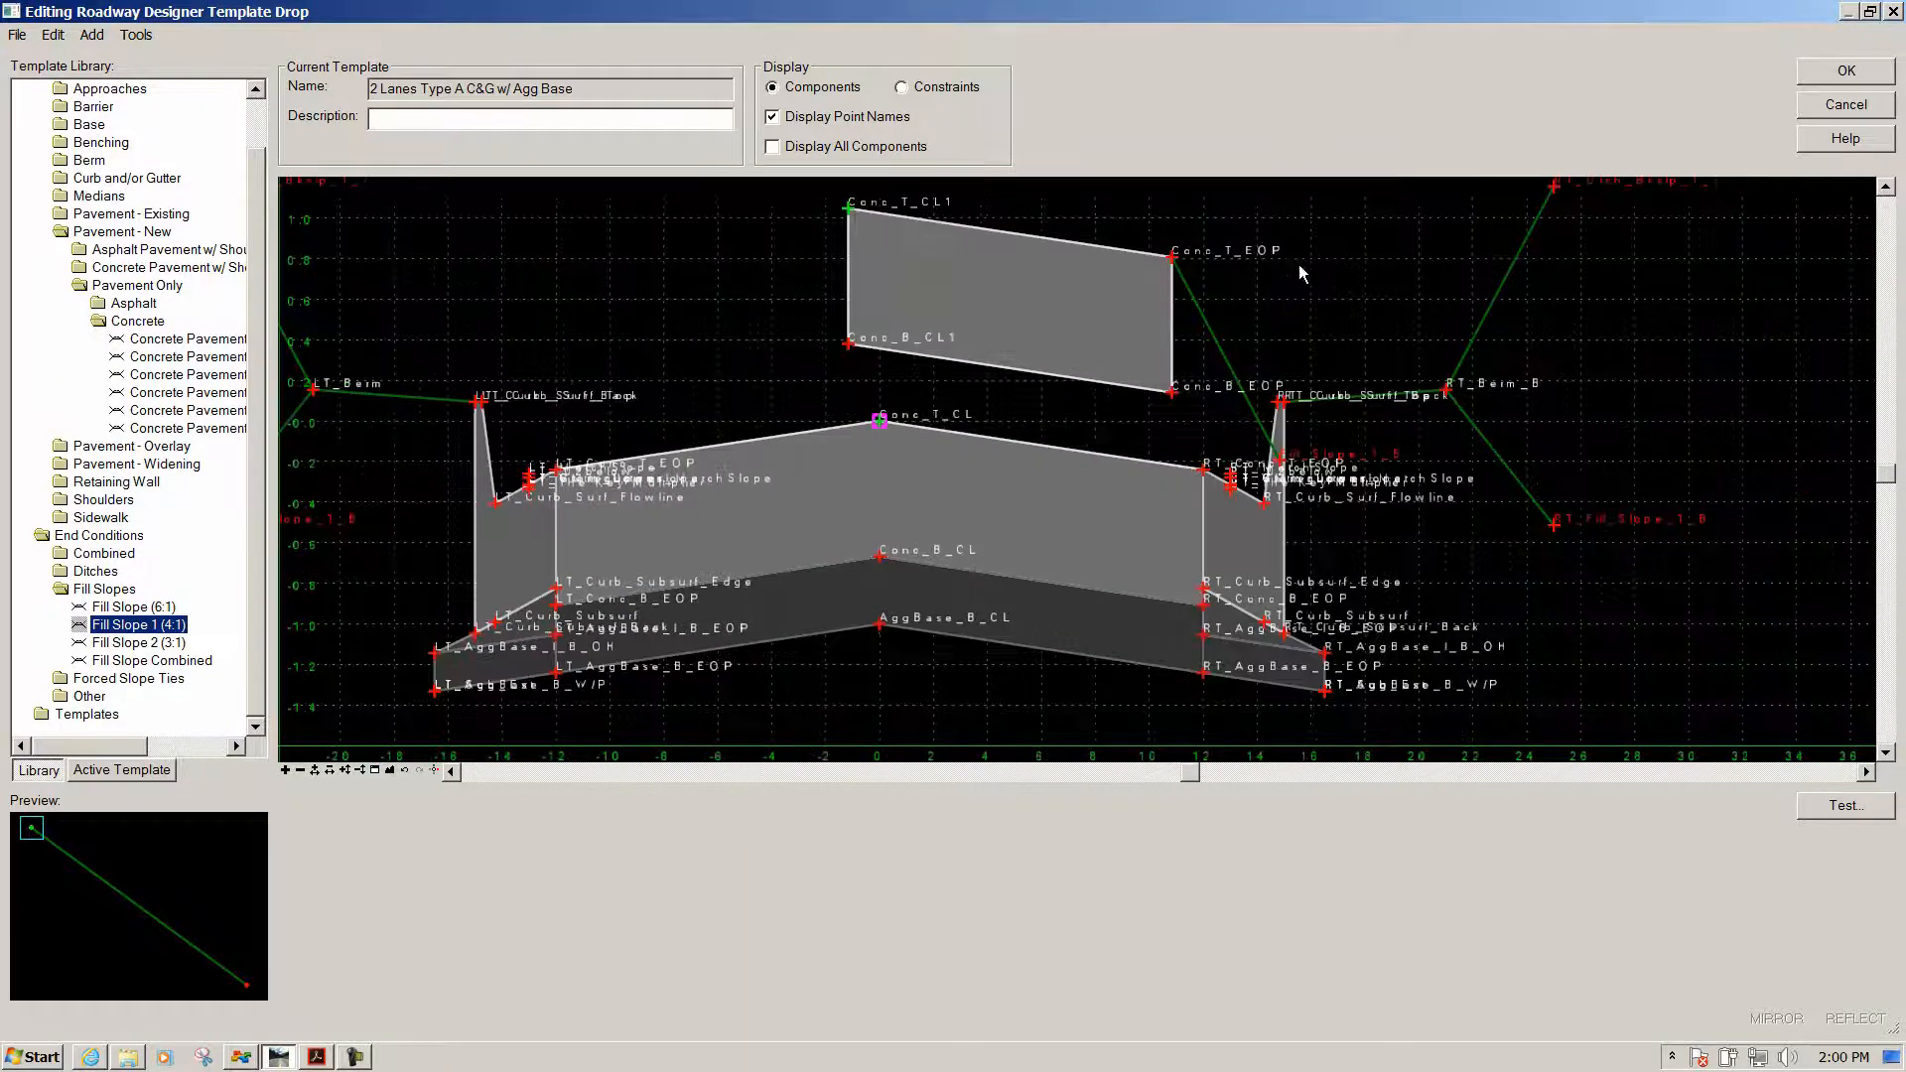
mouse_move(480, 407)
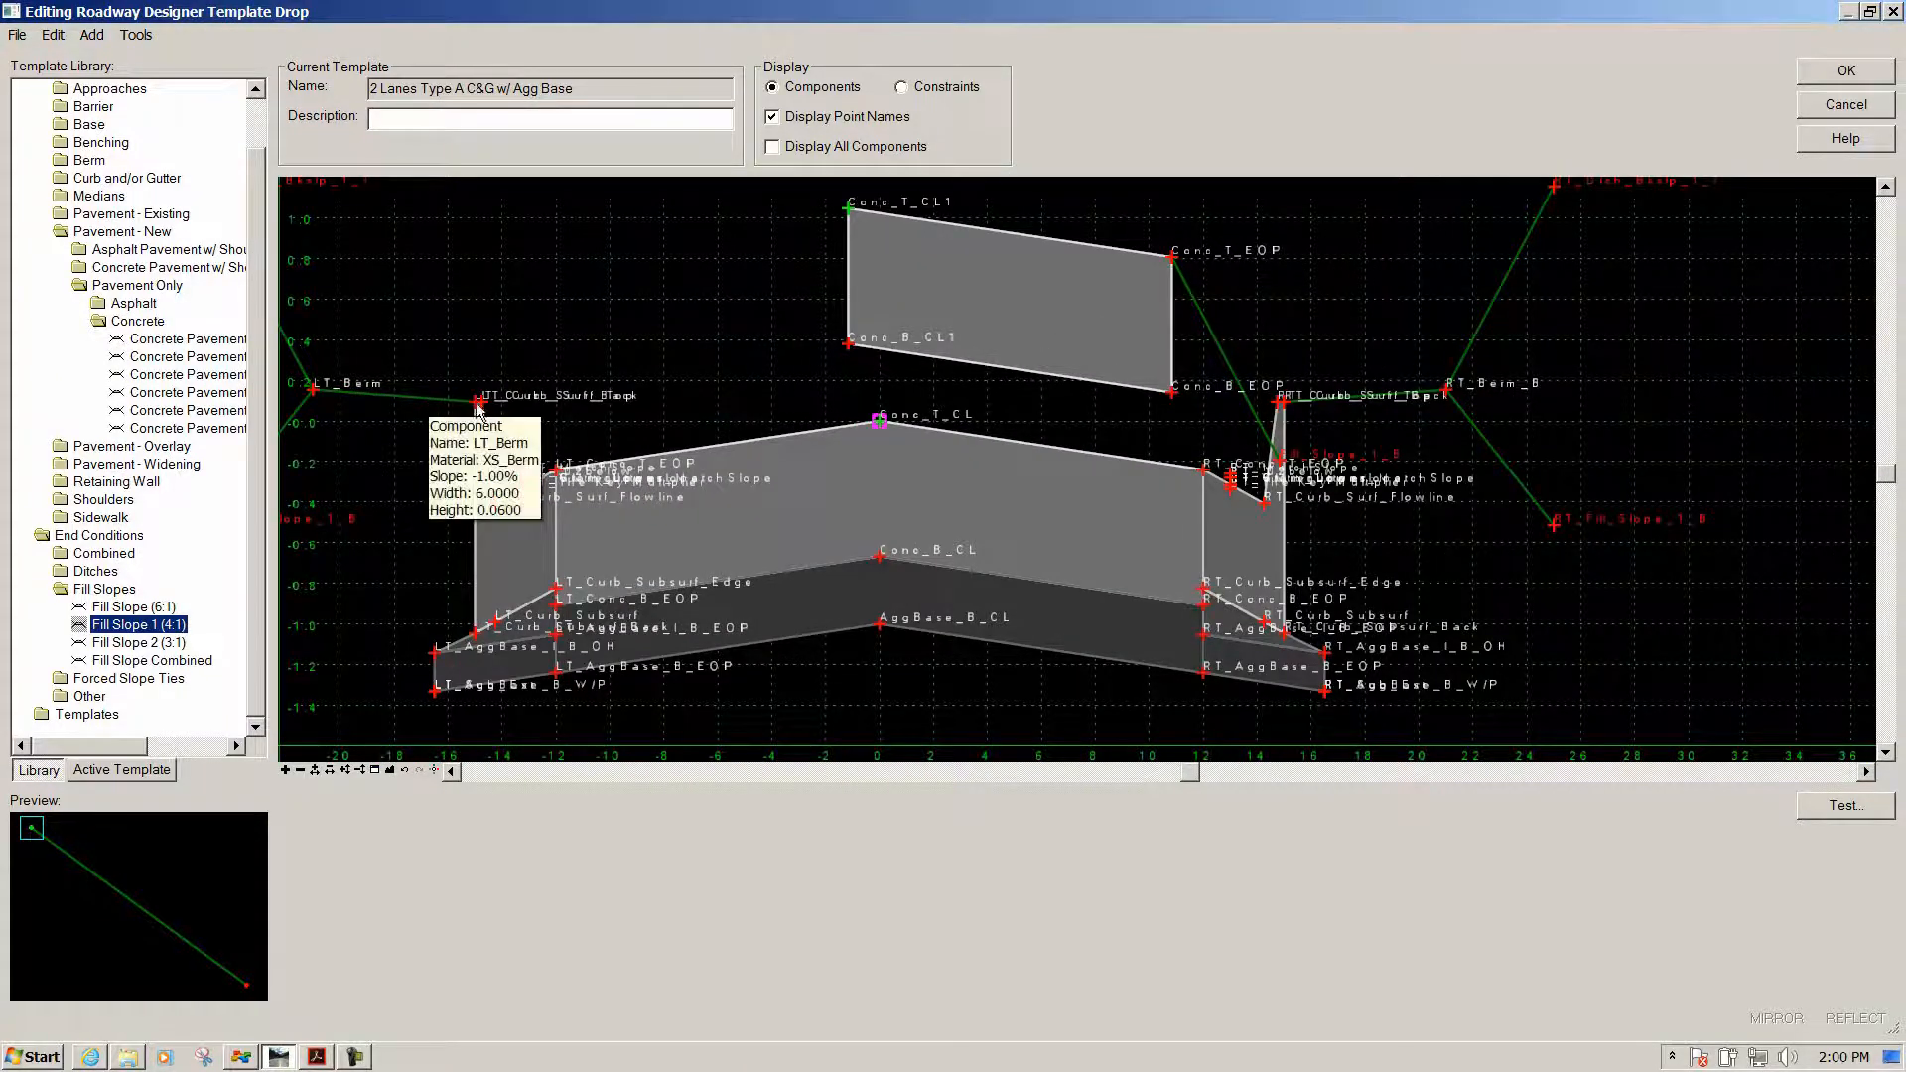
right_click(1318, 228)
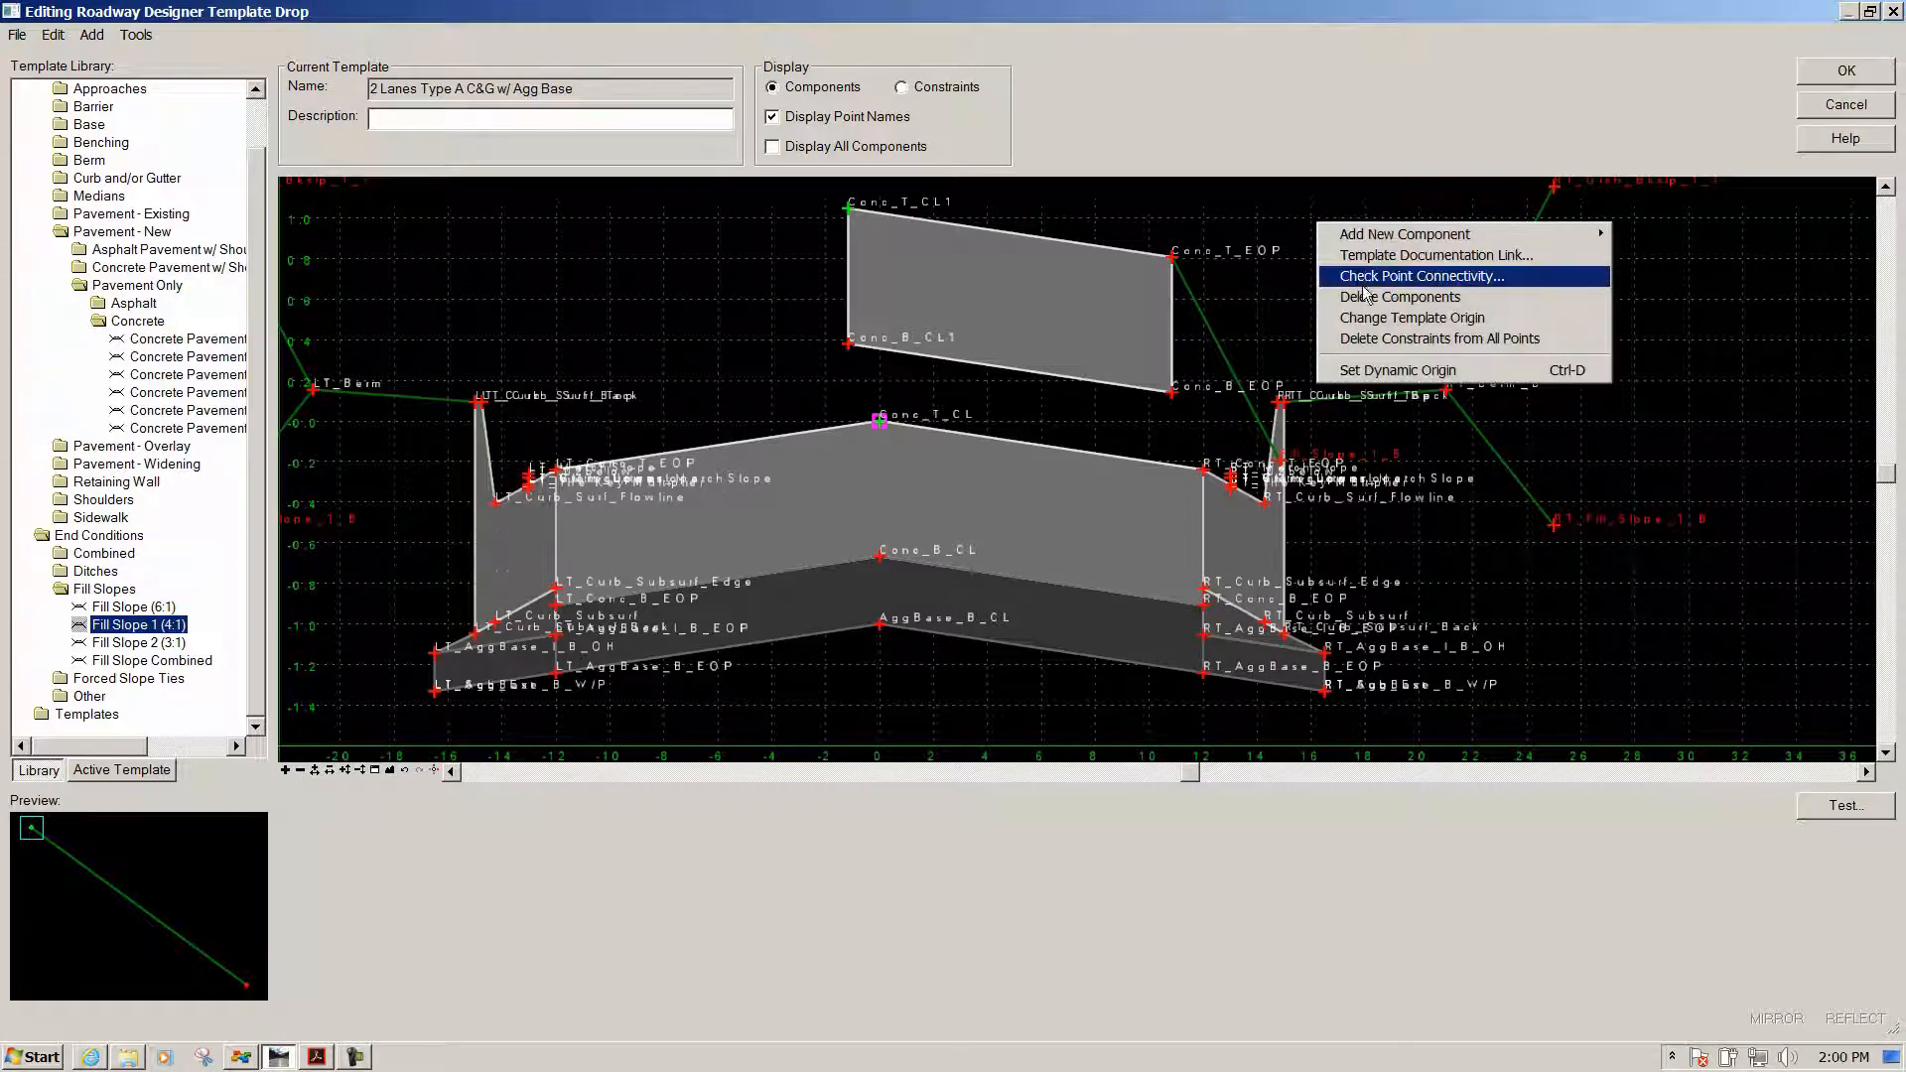
click(1378, 299)
mouse_move(1064, 363)
mouse_down()
mouse_move(1168, 345)
mouse_move(1228, 302)
mouse_up()
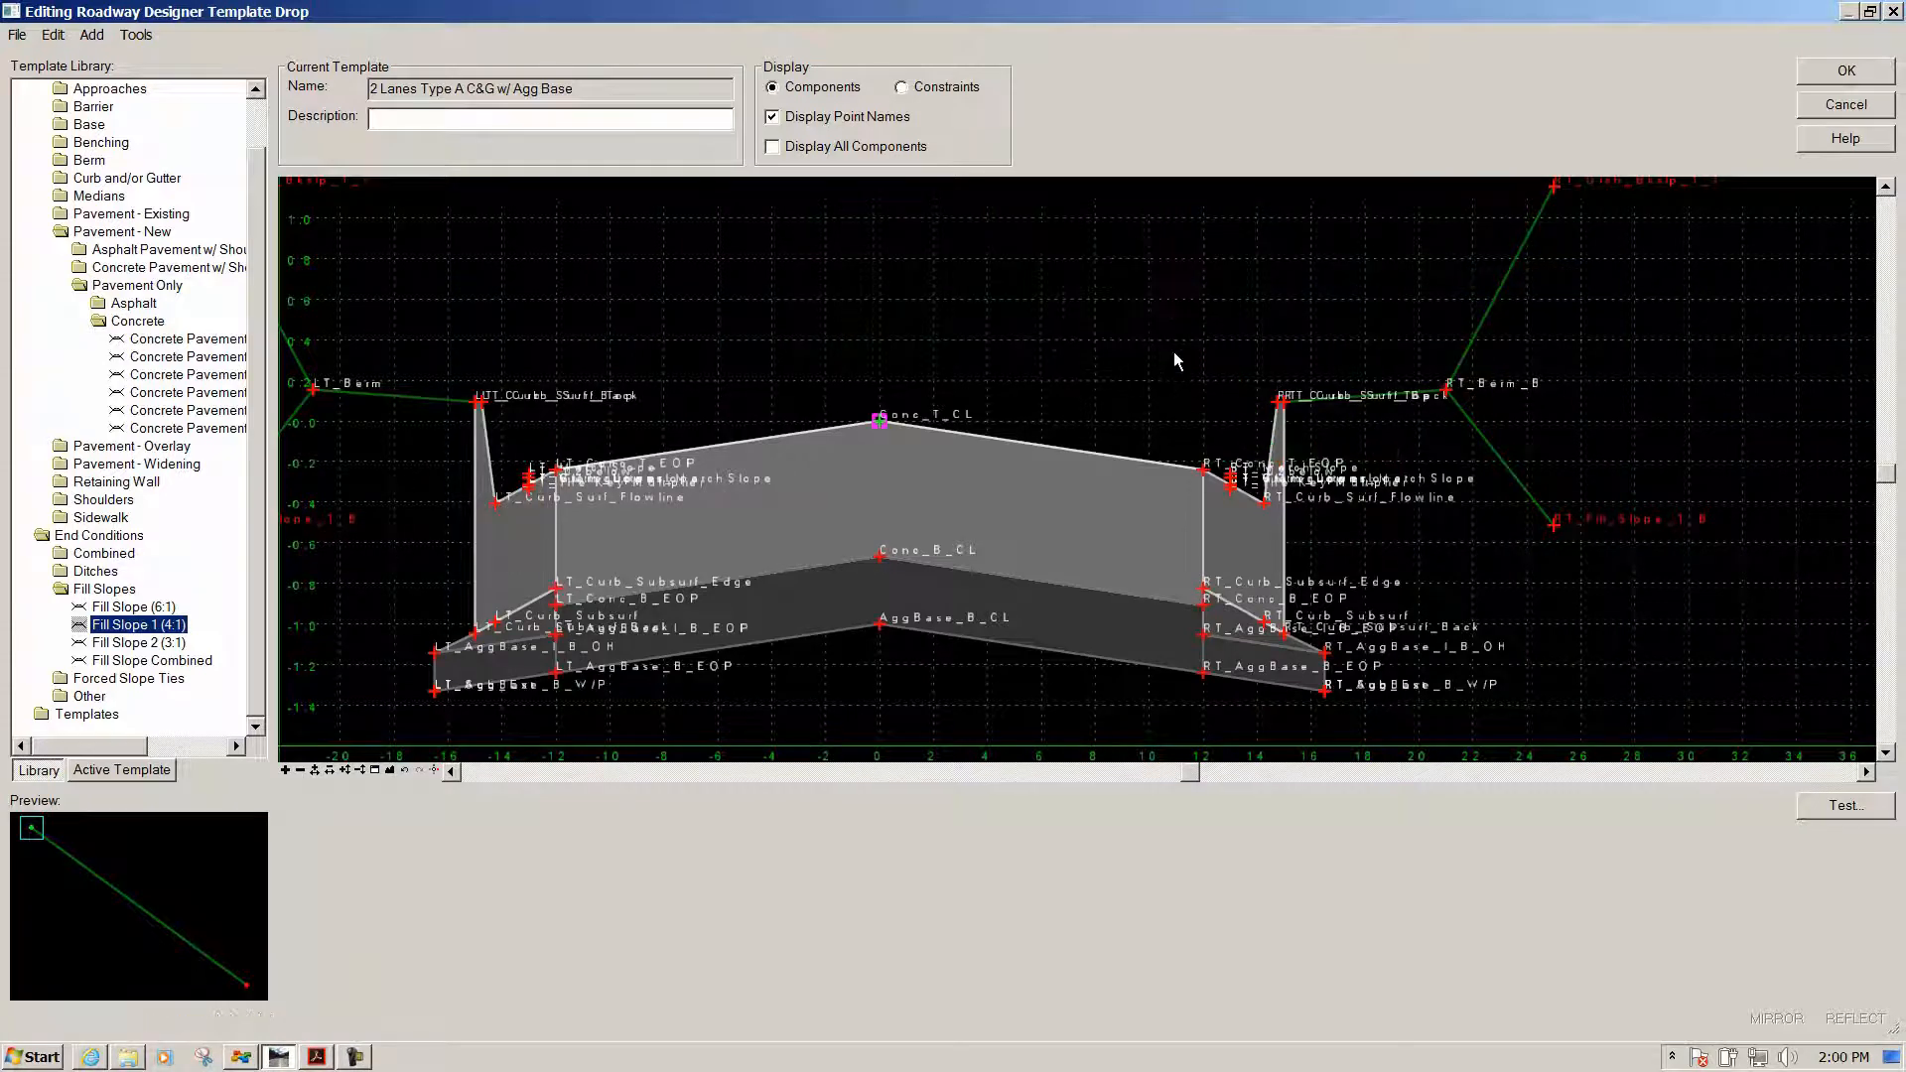
scroll(1263, 276, down, 2)
scroll(802, 335, up, 4)
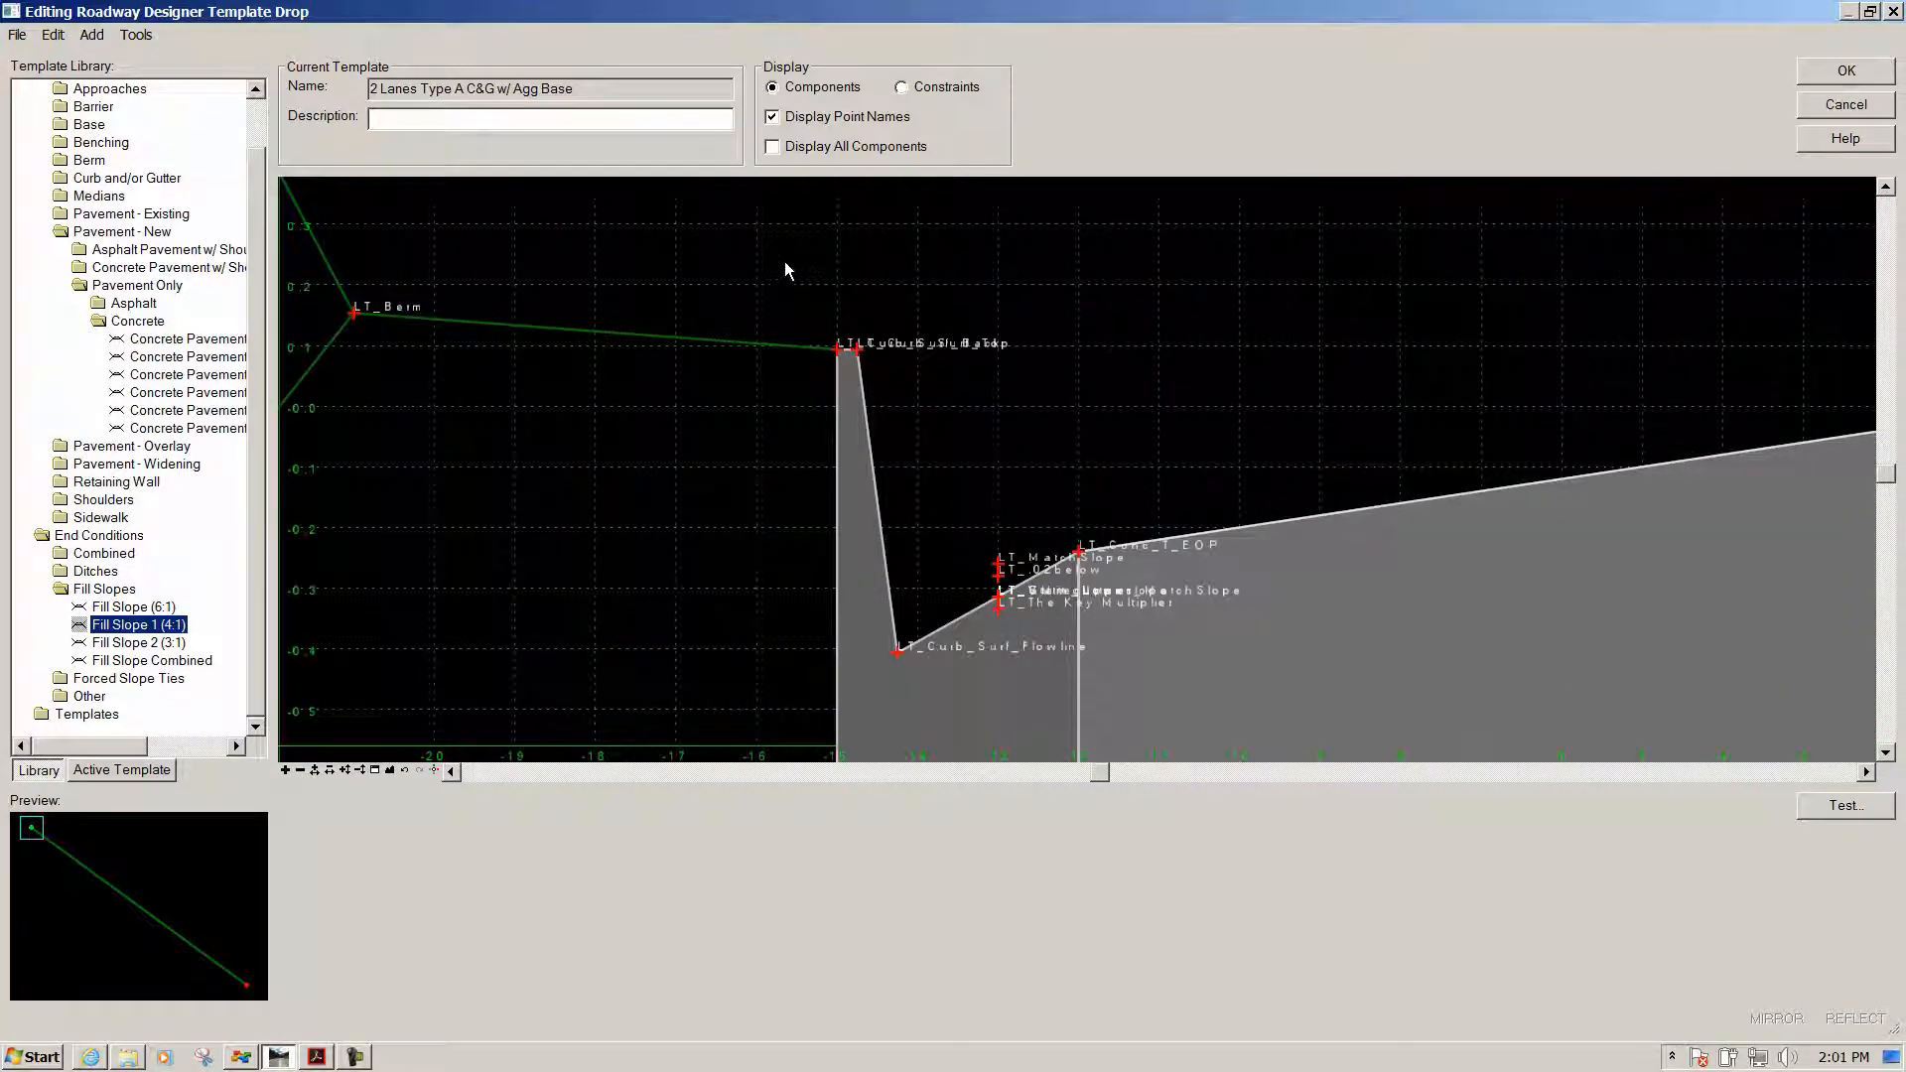
Insert a new point on the LT_Berm line and finish the berm component at the curb back
mouse_move(575, 332)
mouse_move(661, 338)
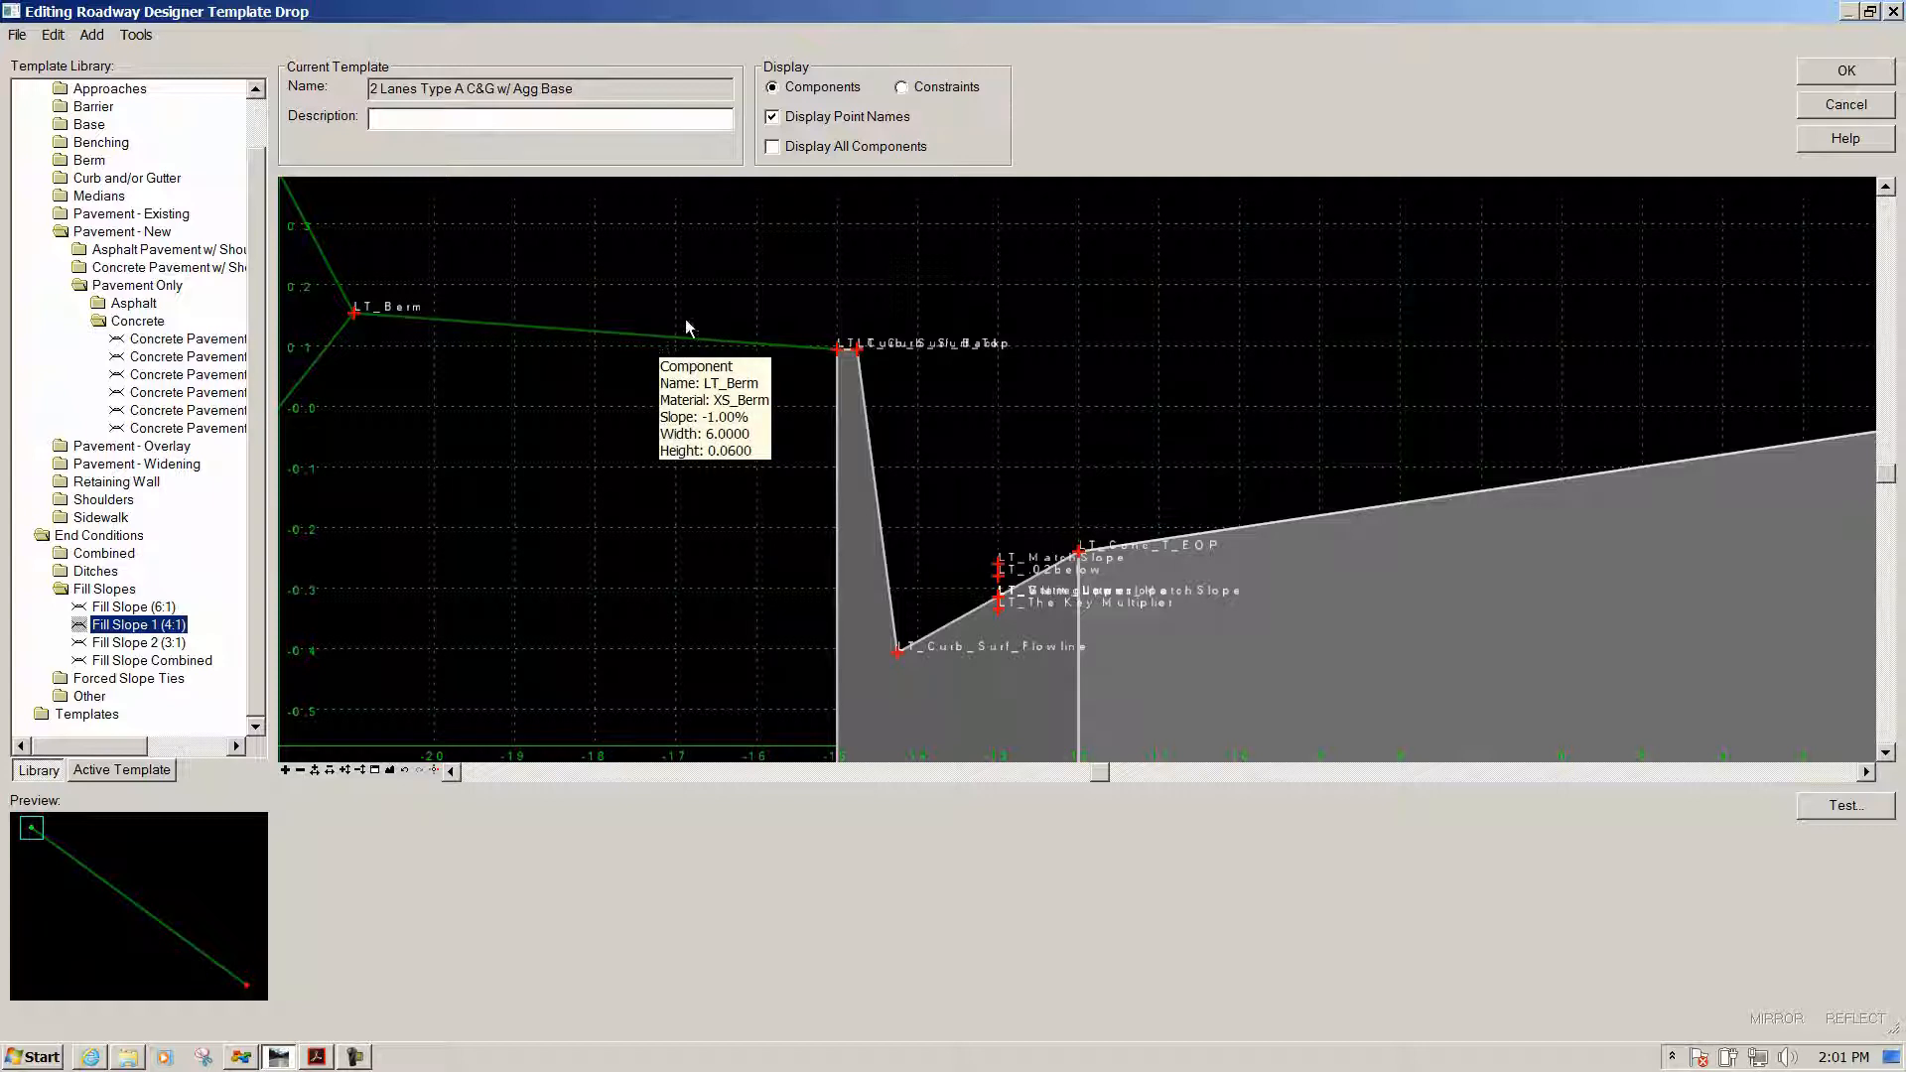
right_click(674, 342)
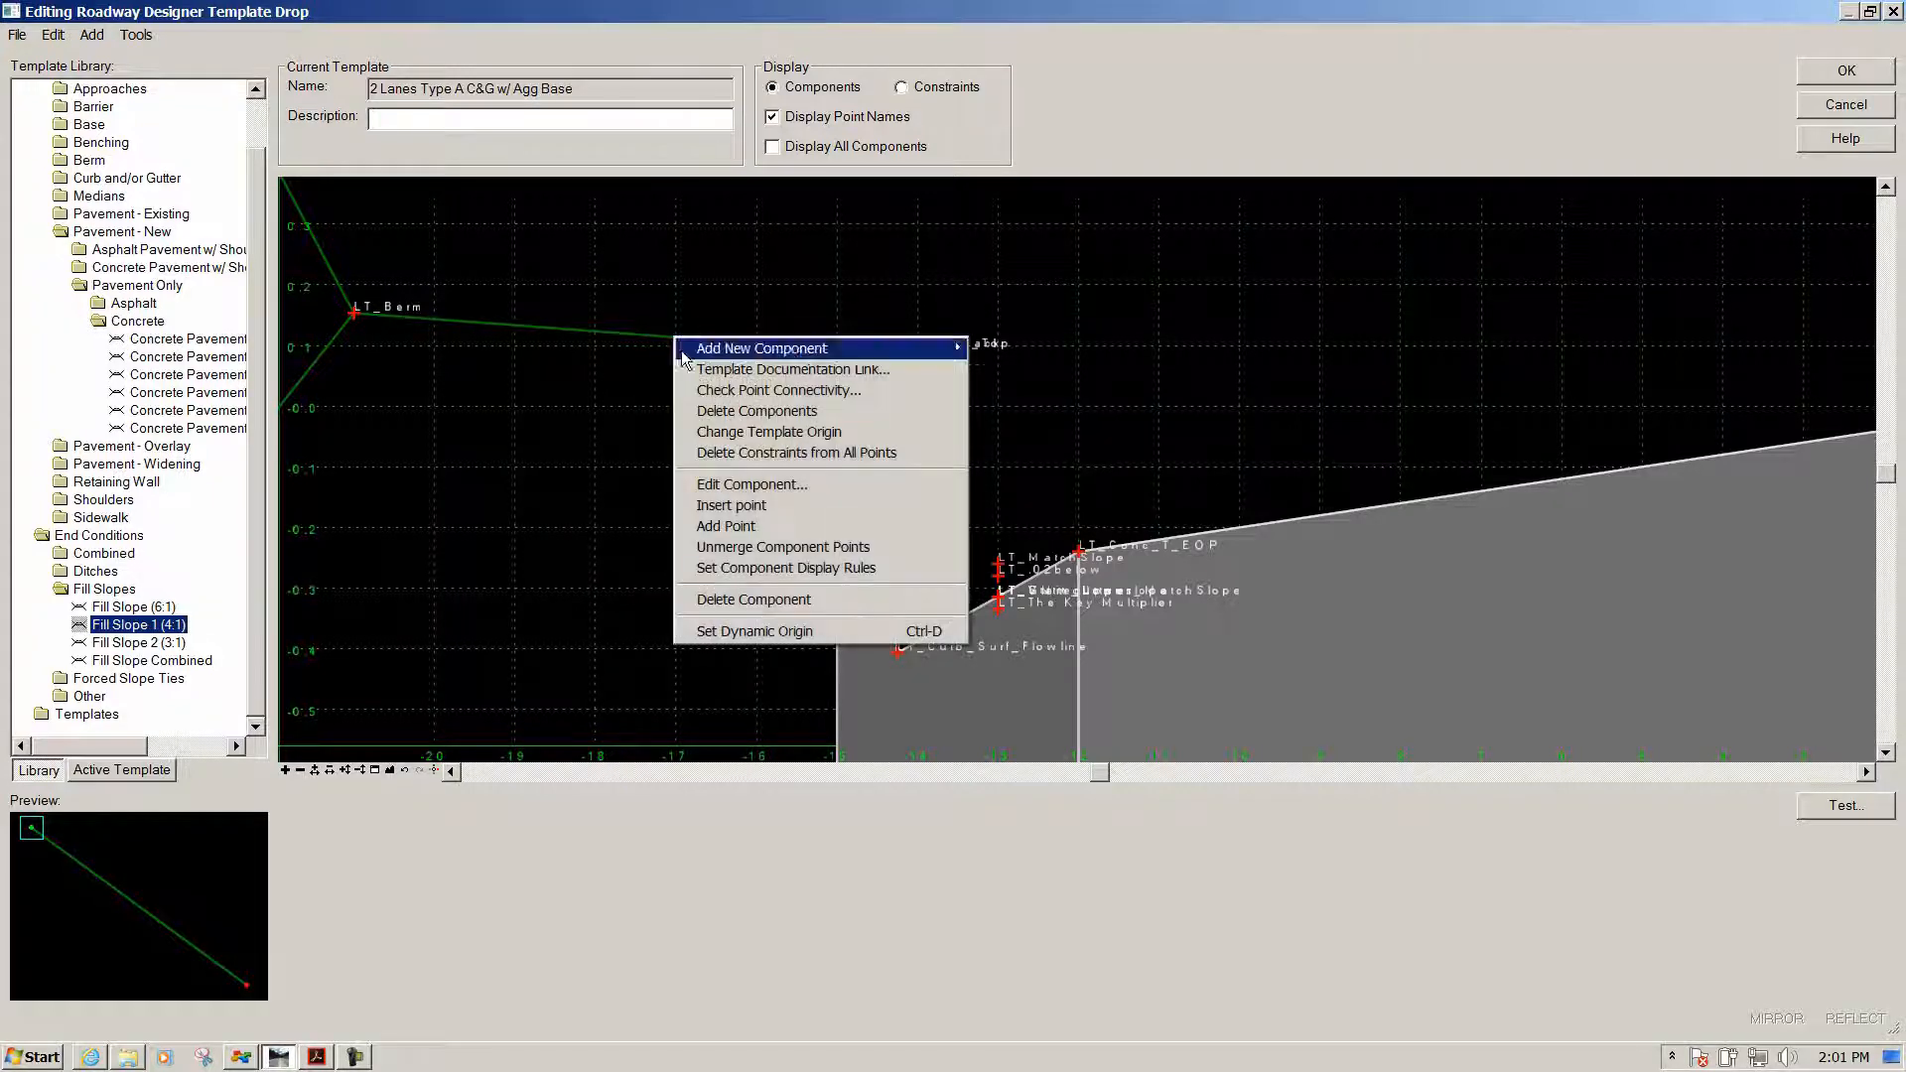
click(732, 504)
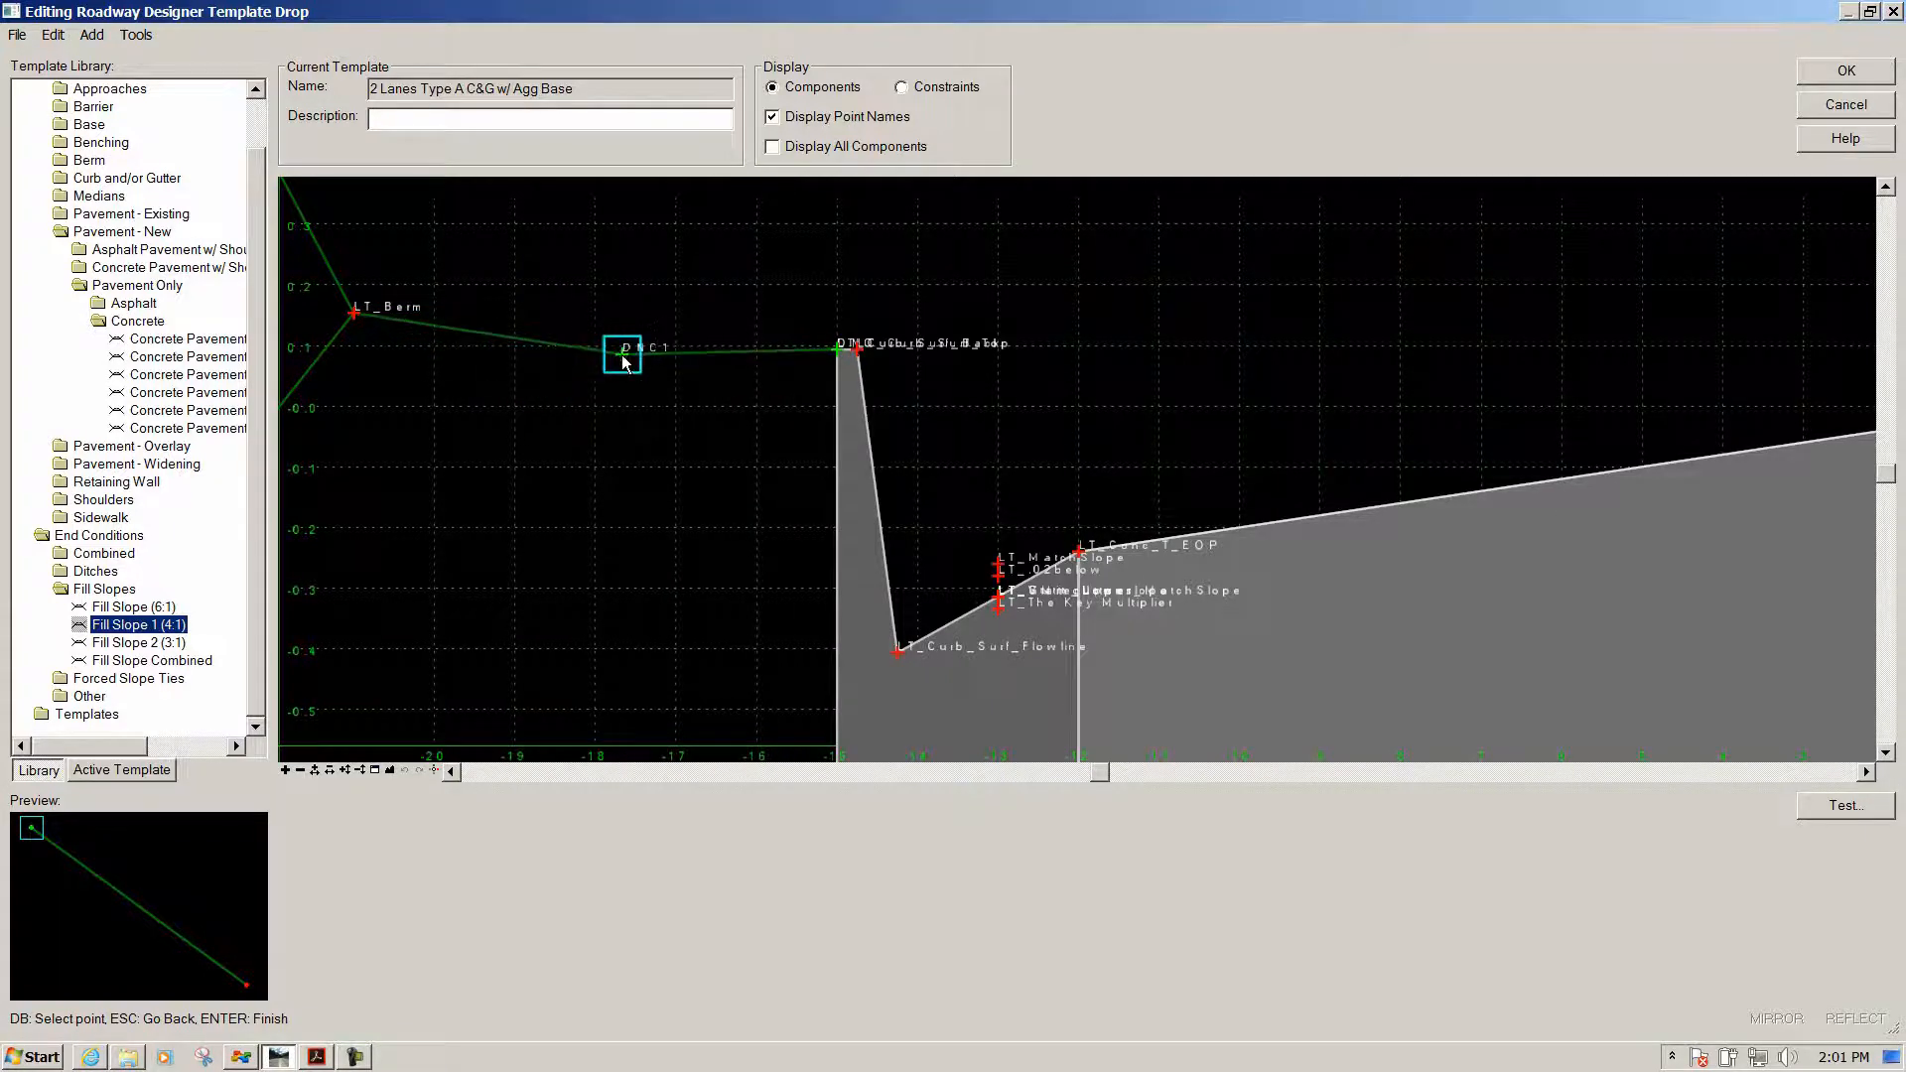
right_click(655, 256)
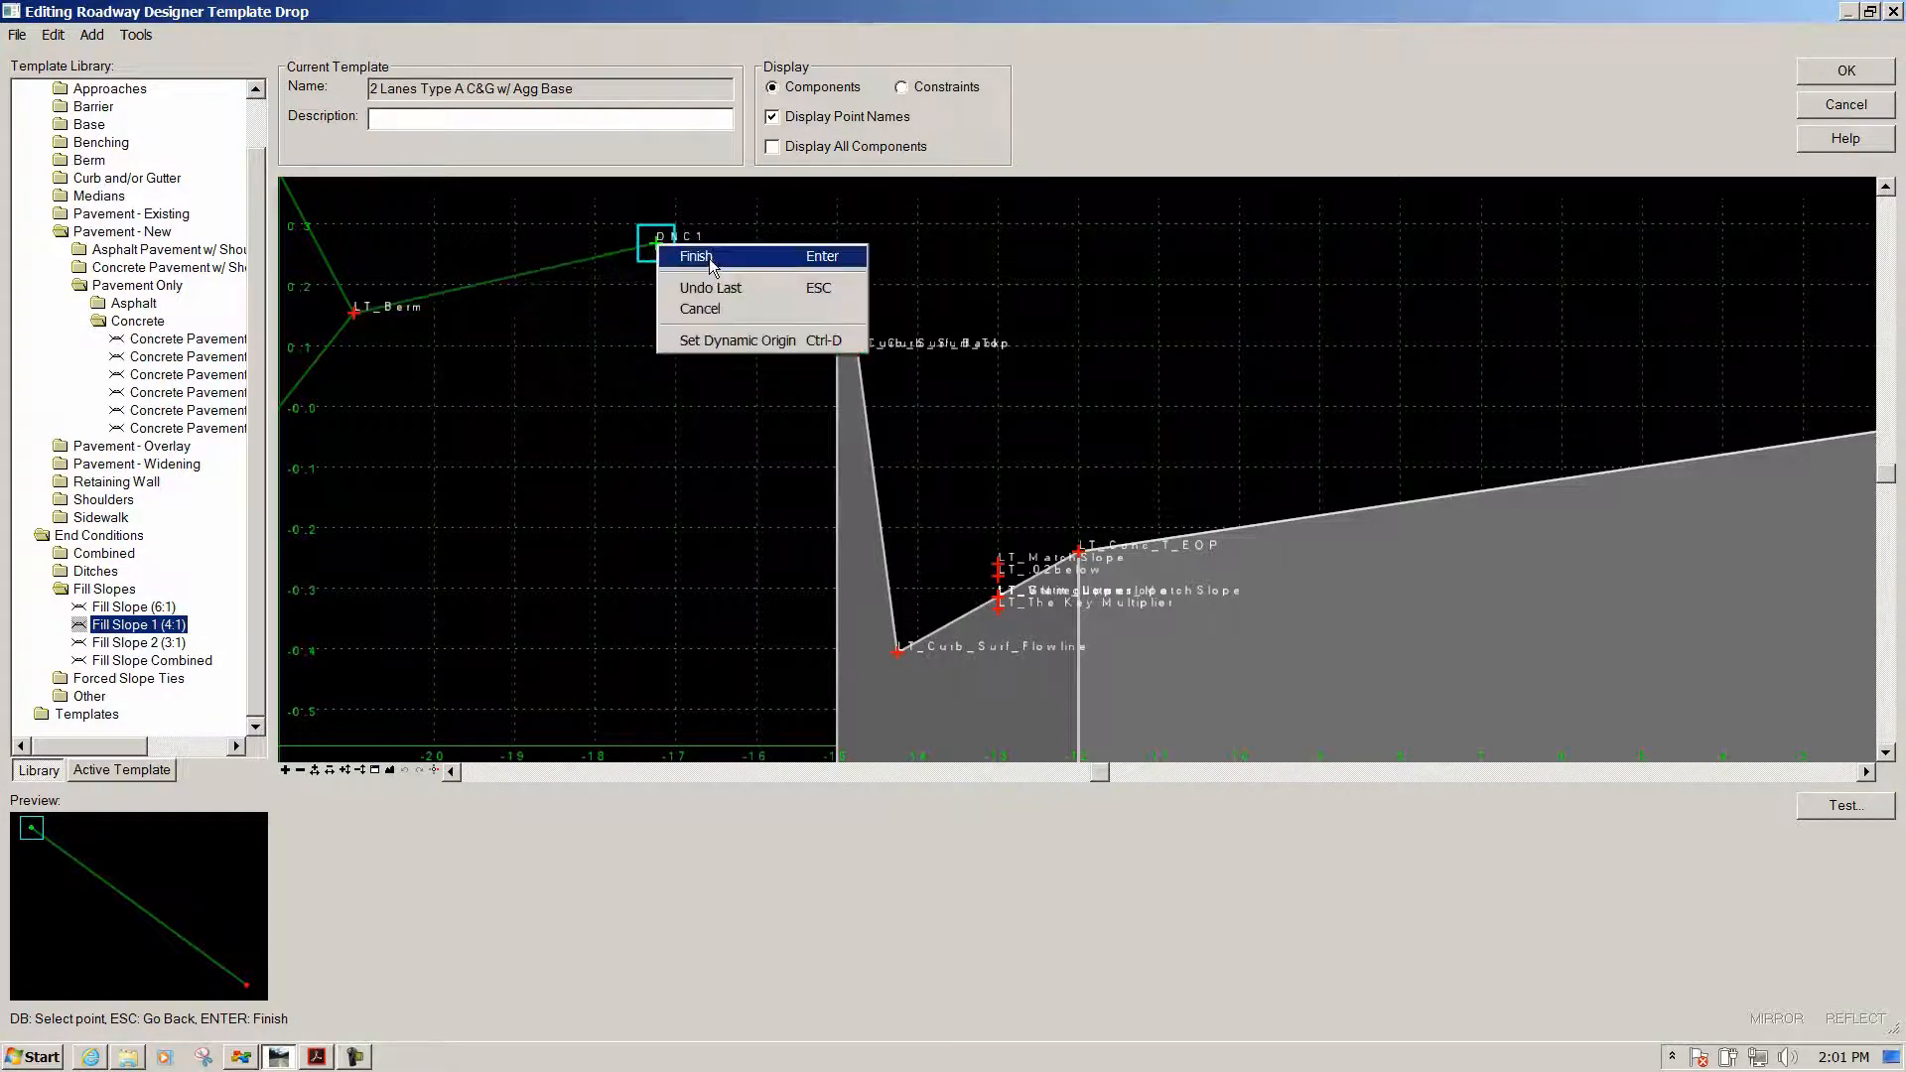
click(695, 258)
mouse_move(1469, 499)
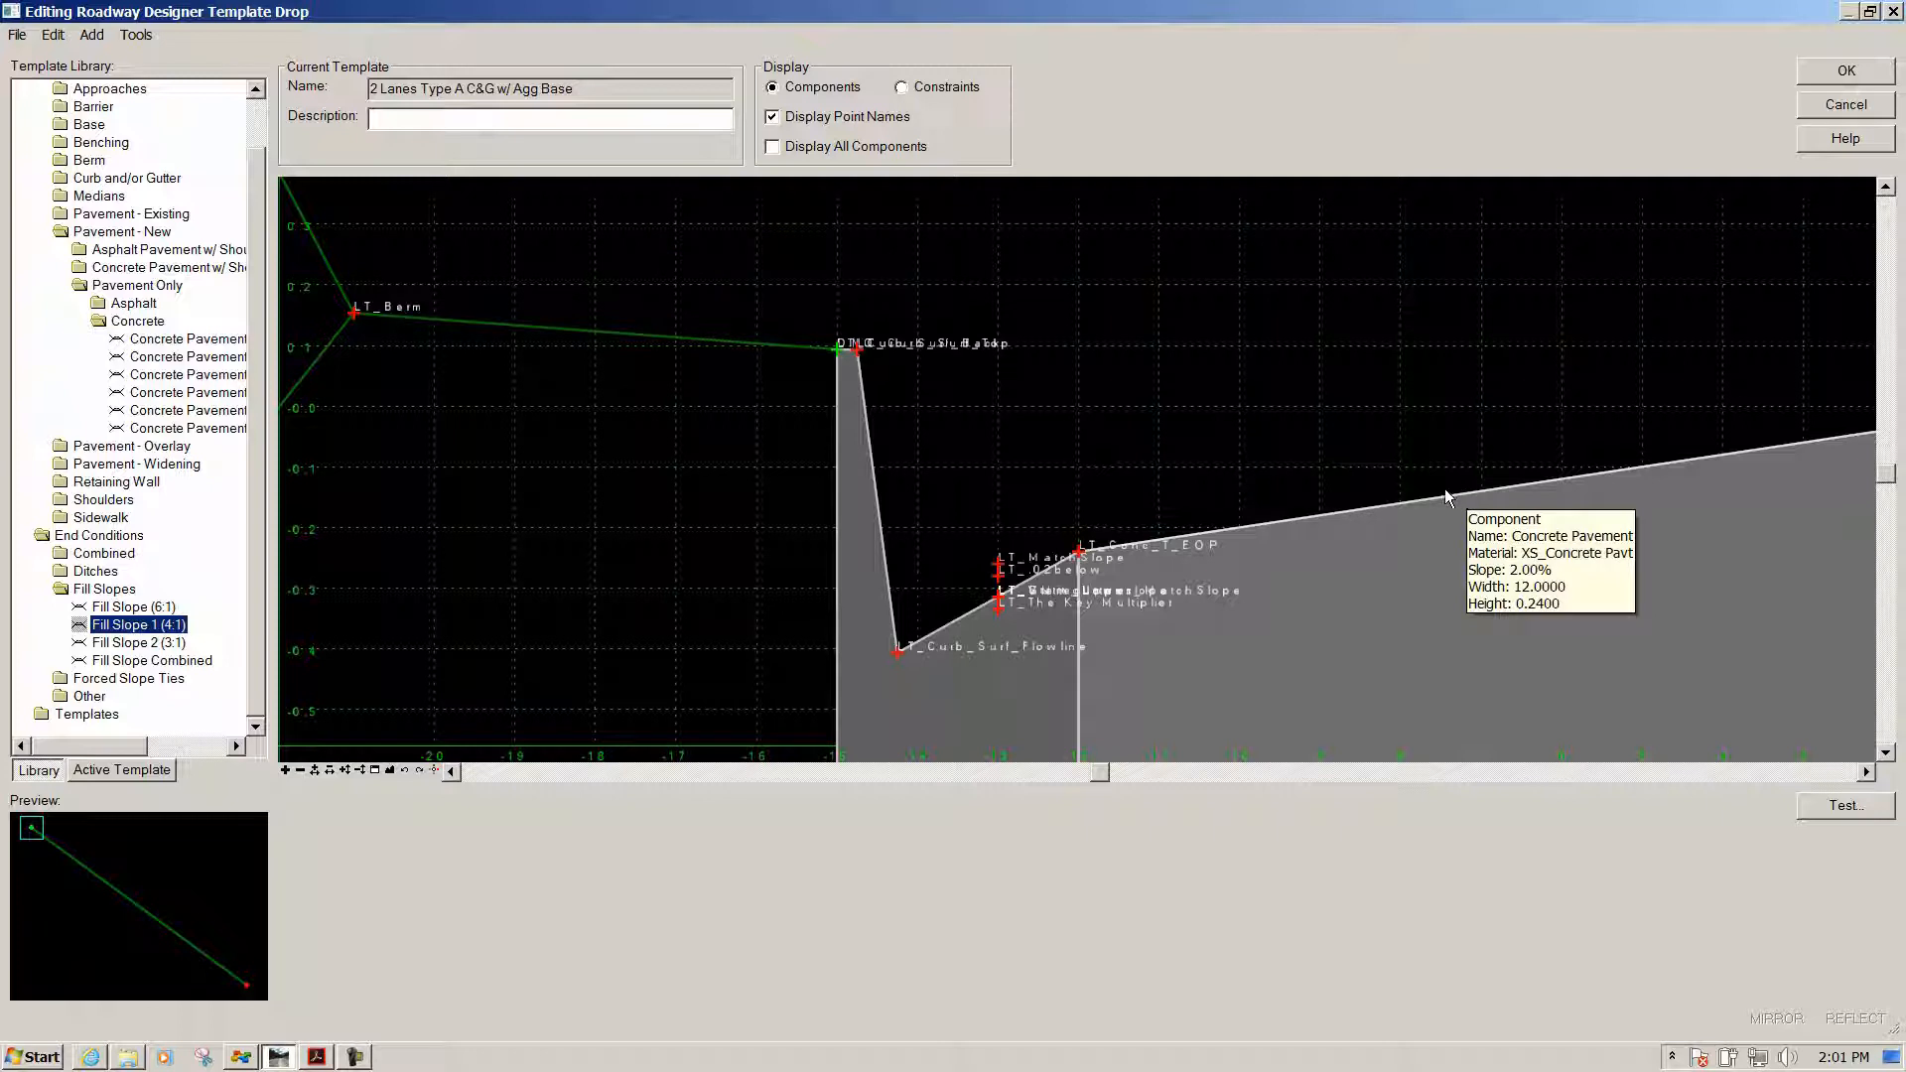
Delete LT_Curb_Surf_Back from LT_Berm only, keeping it in LT_Curb and Gutter Type B
mouse_move(830, 349)
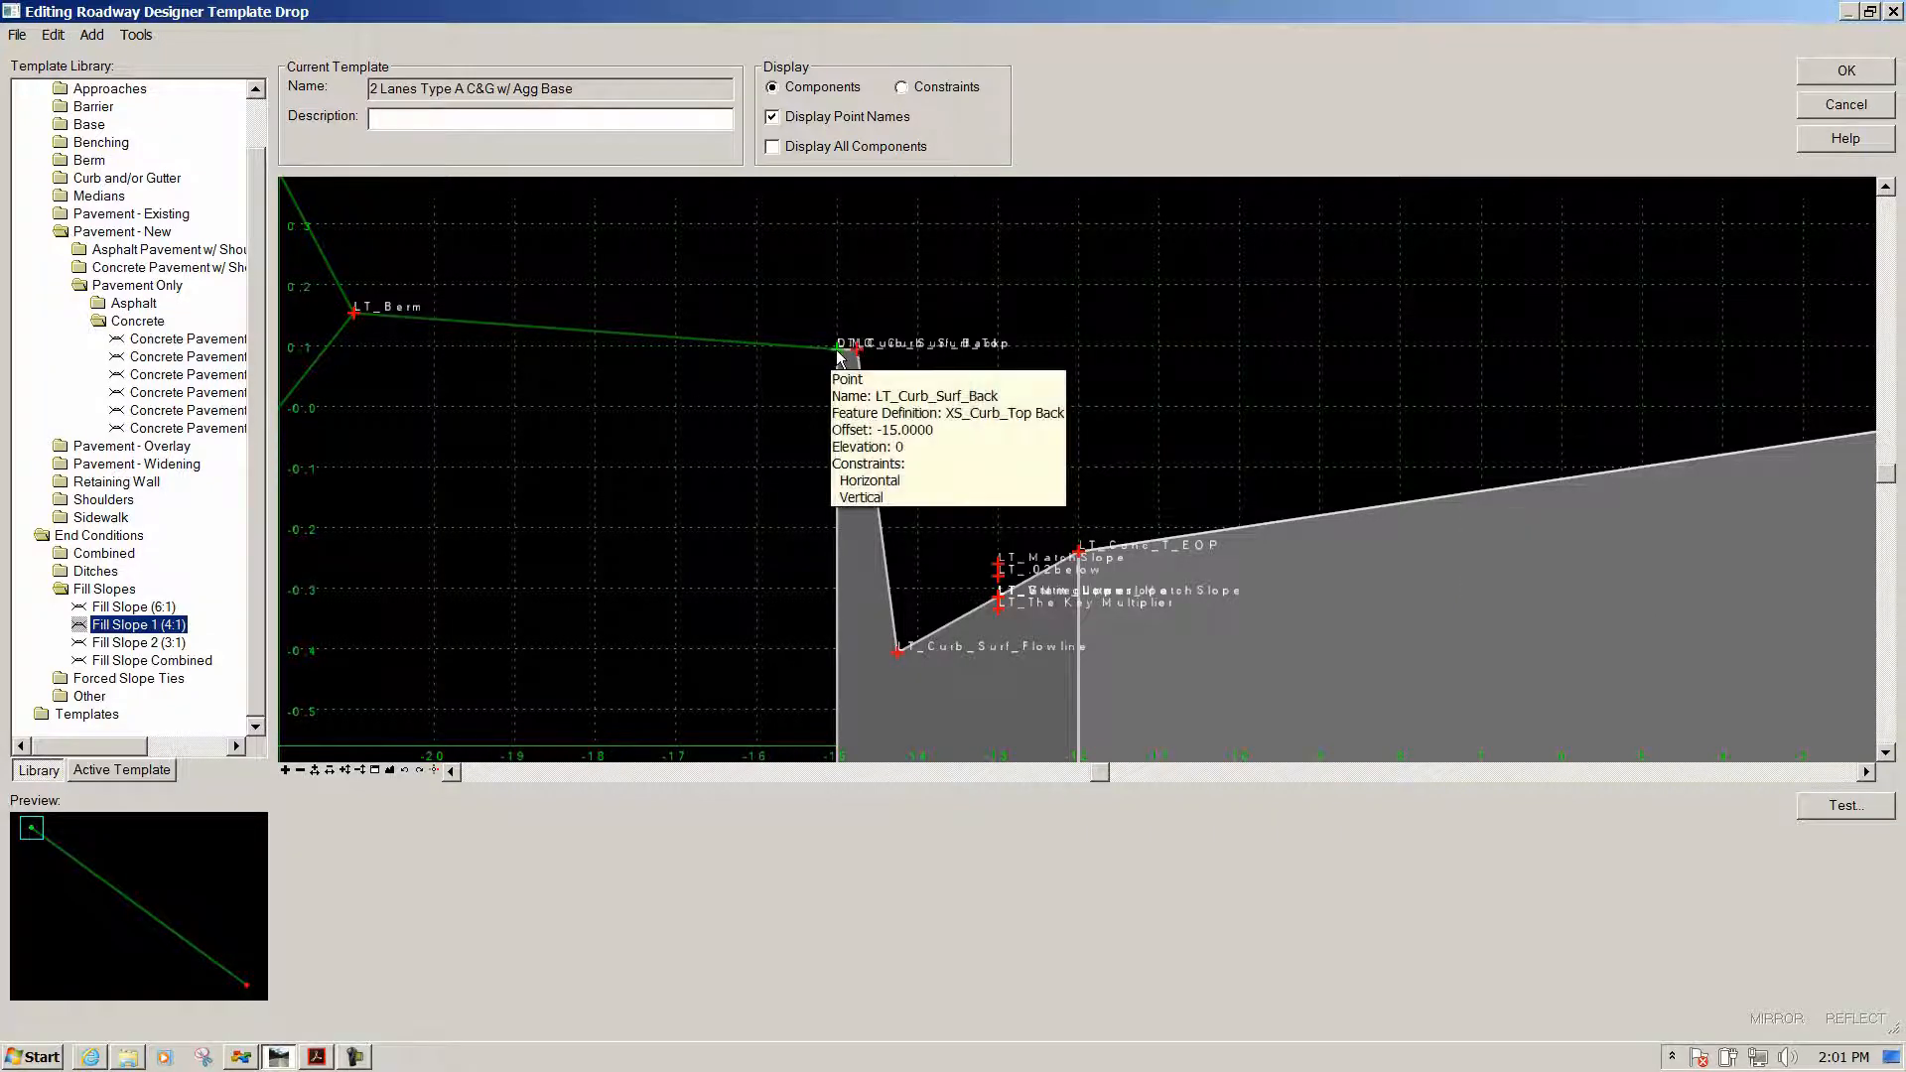
scroll(837, 357, up, 2)
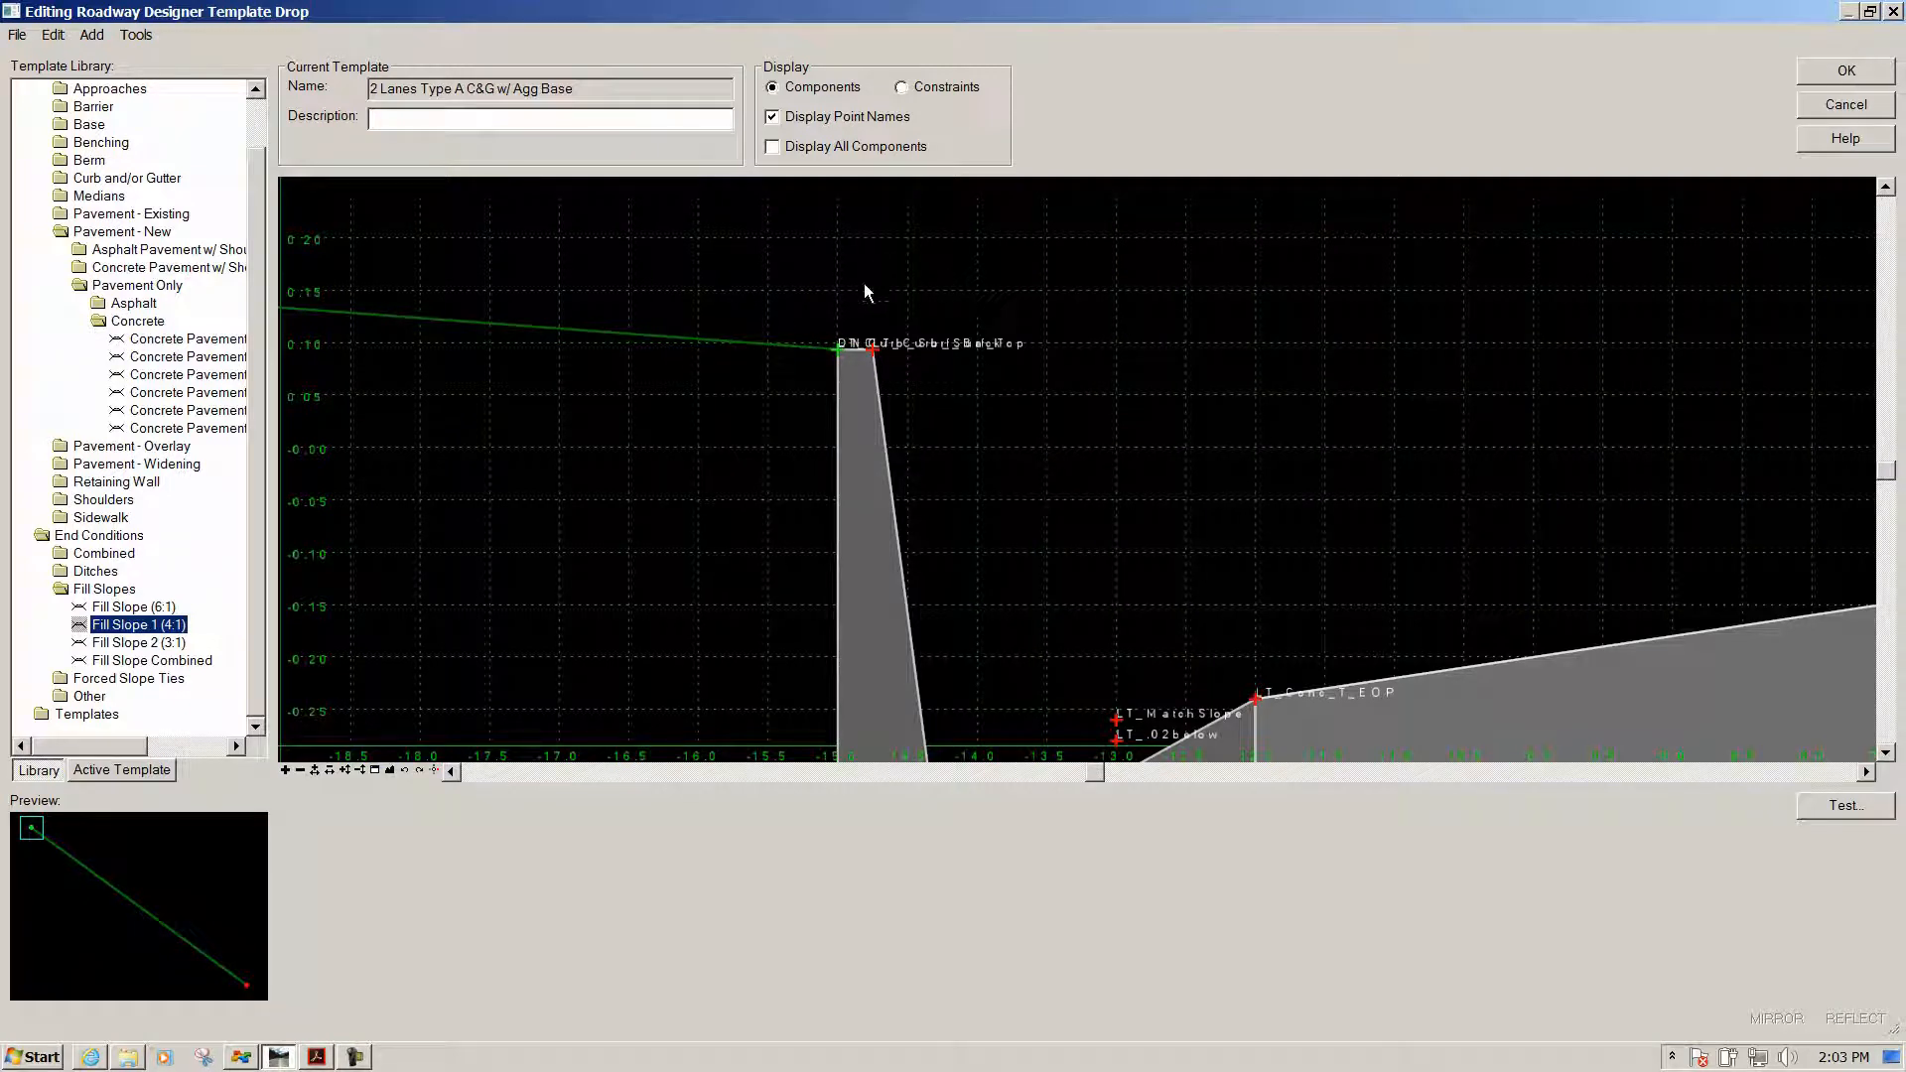
mouse_move(837, 351)
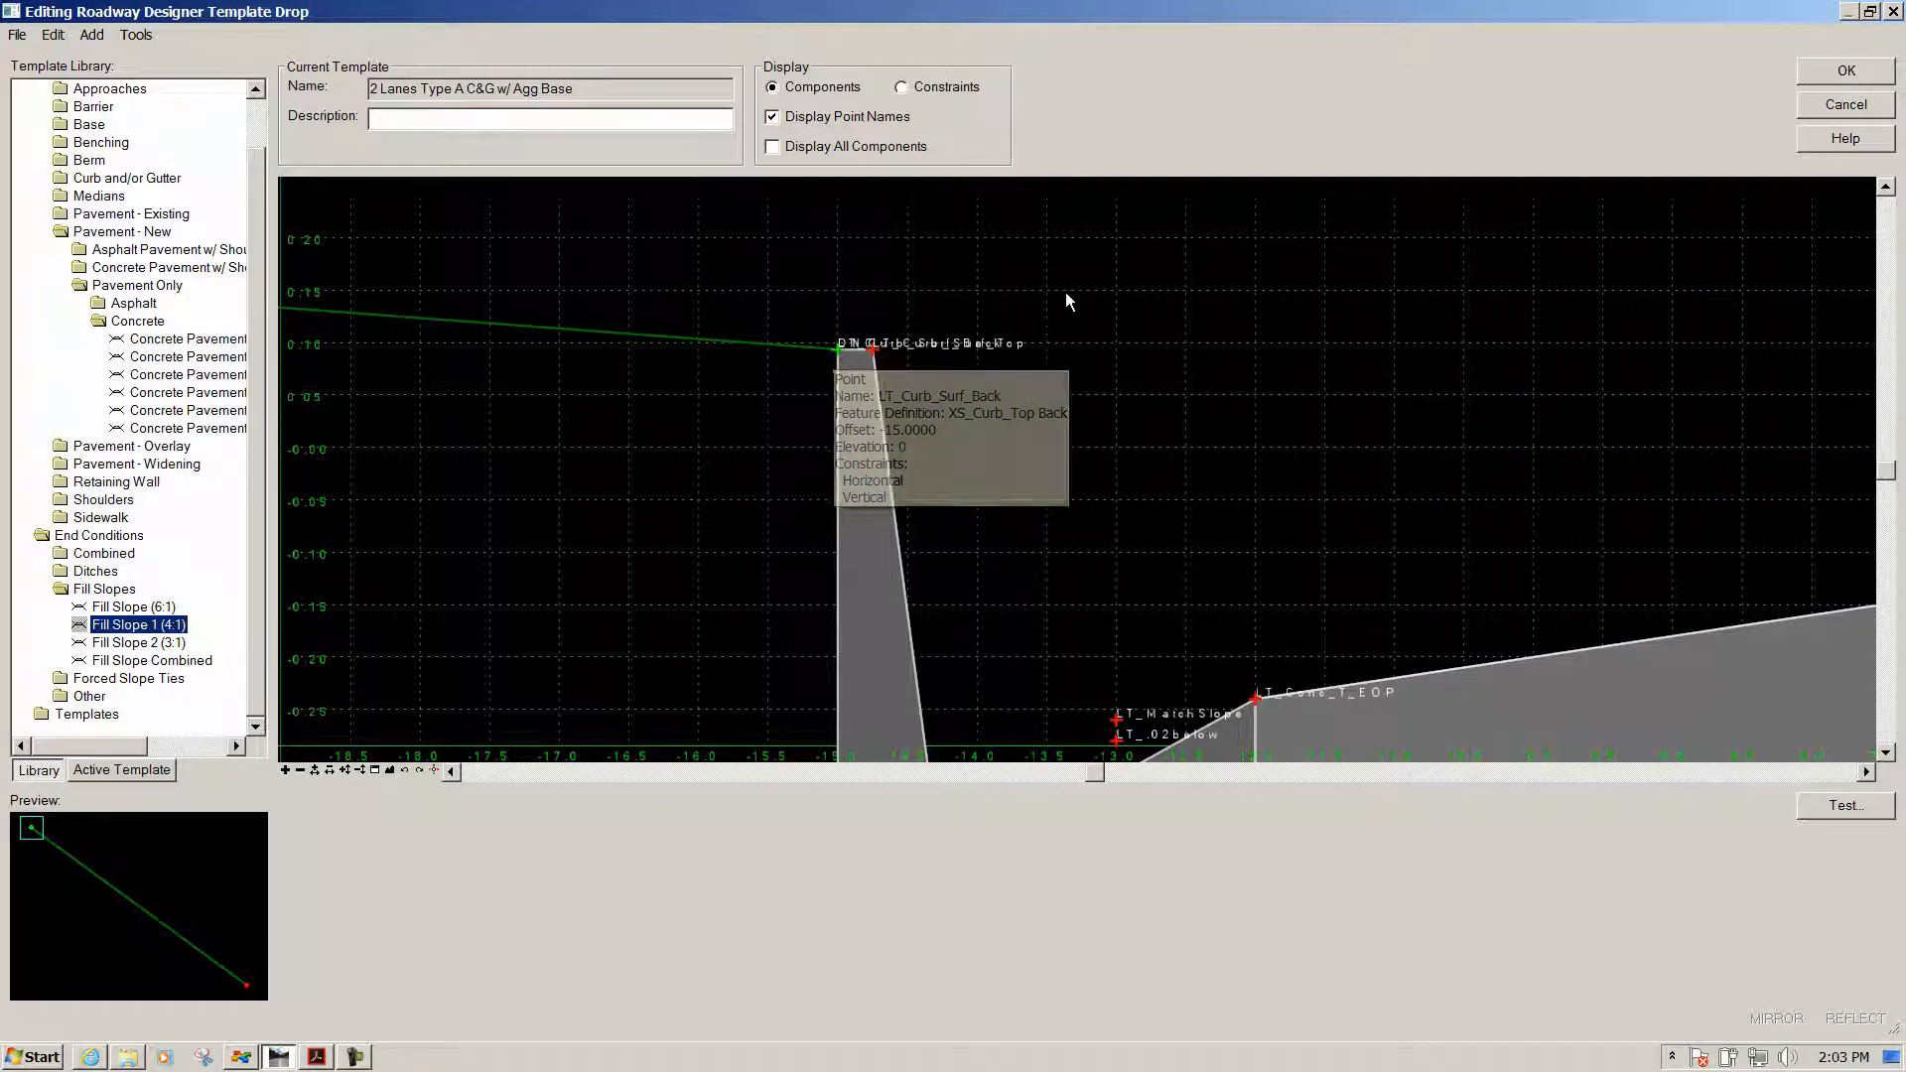
right_click(837, 352)
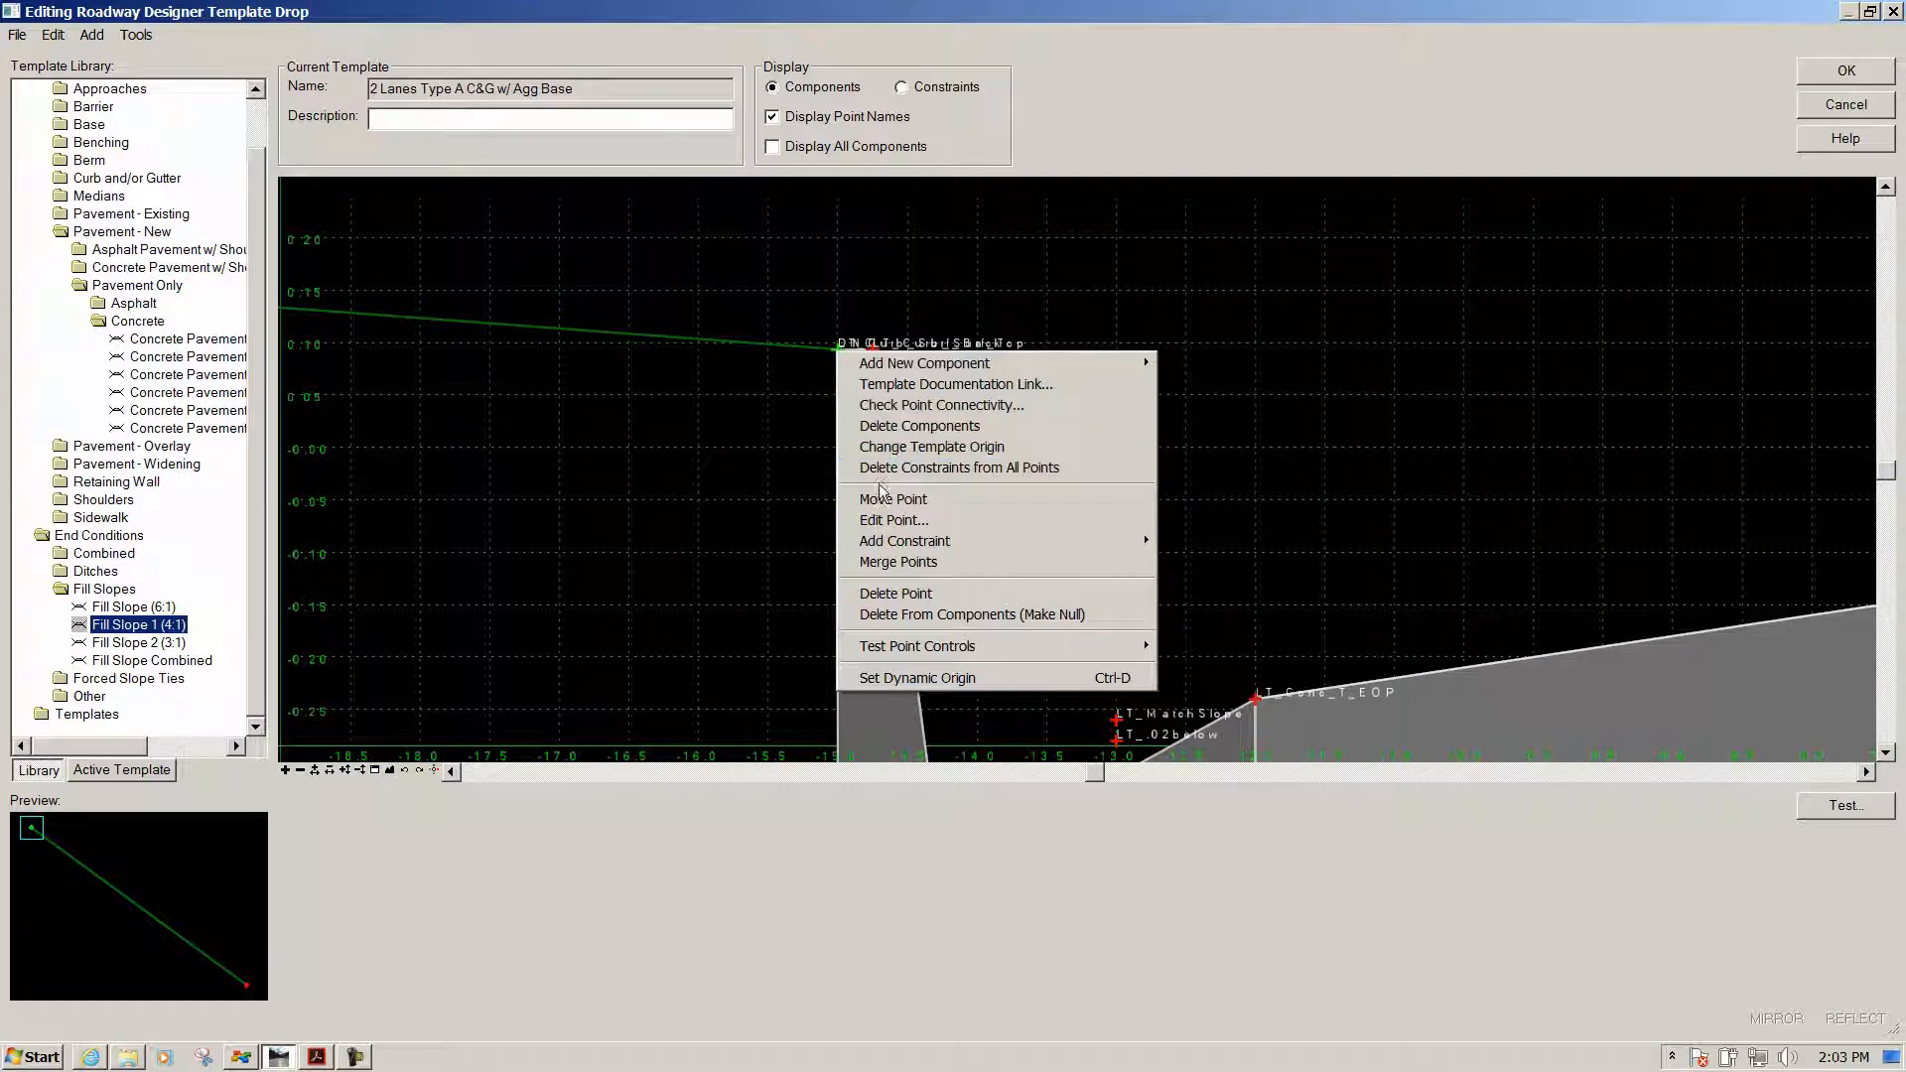
click(894, 593)
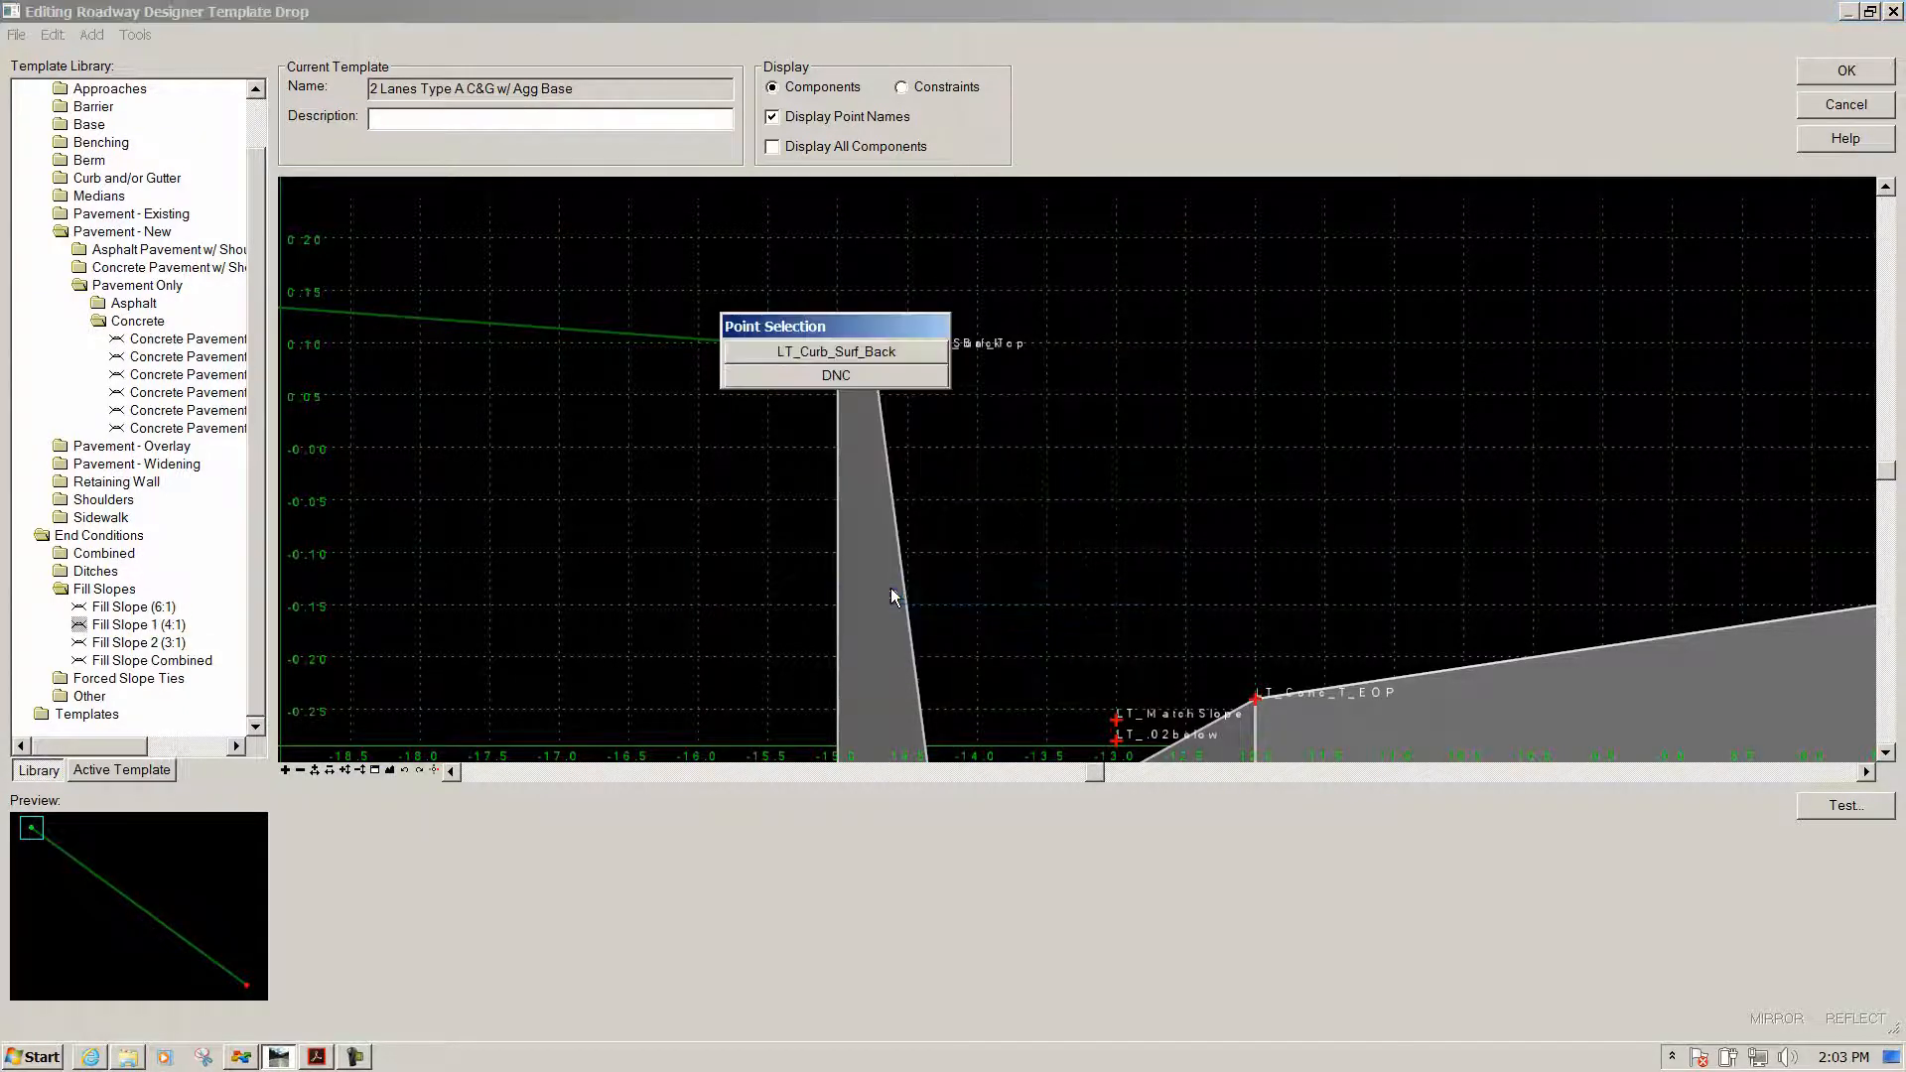
drag(819, 334, 1263, 256)
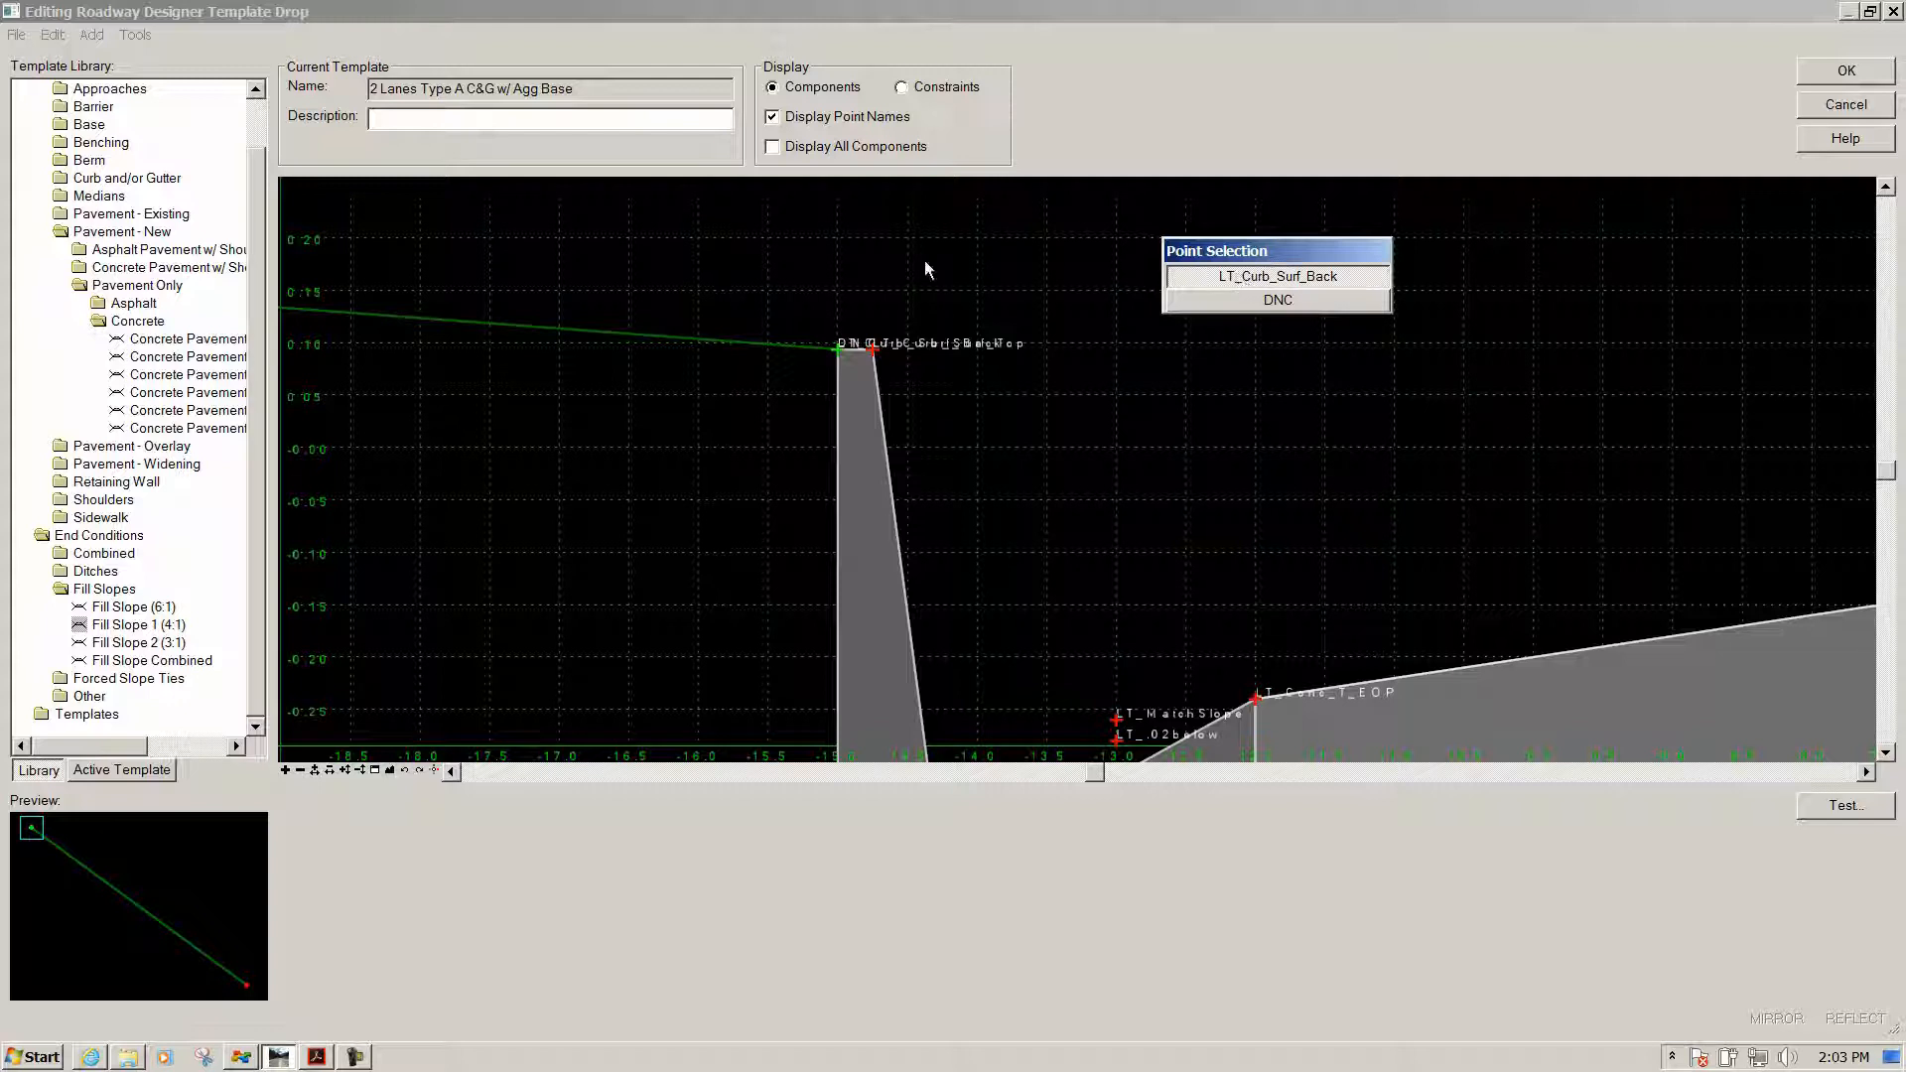
click(1256, 278)
drag(992, 407, 1295, 201)
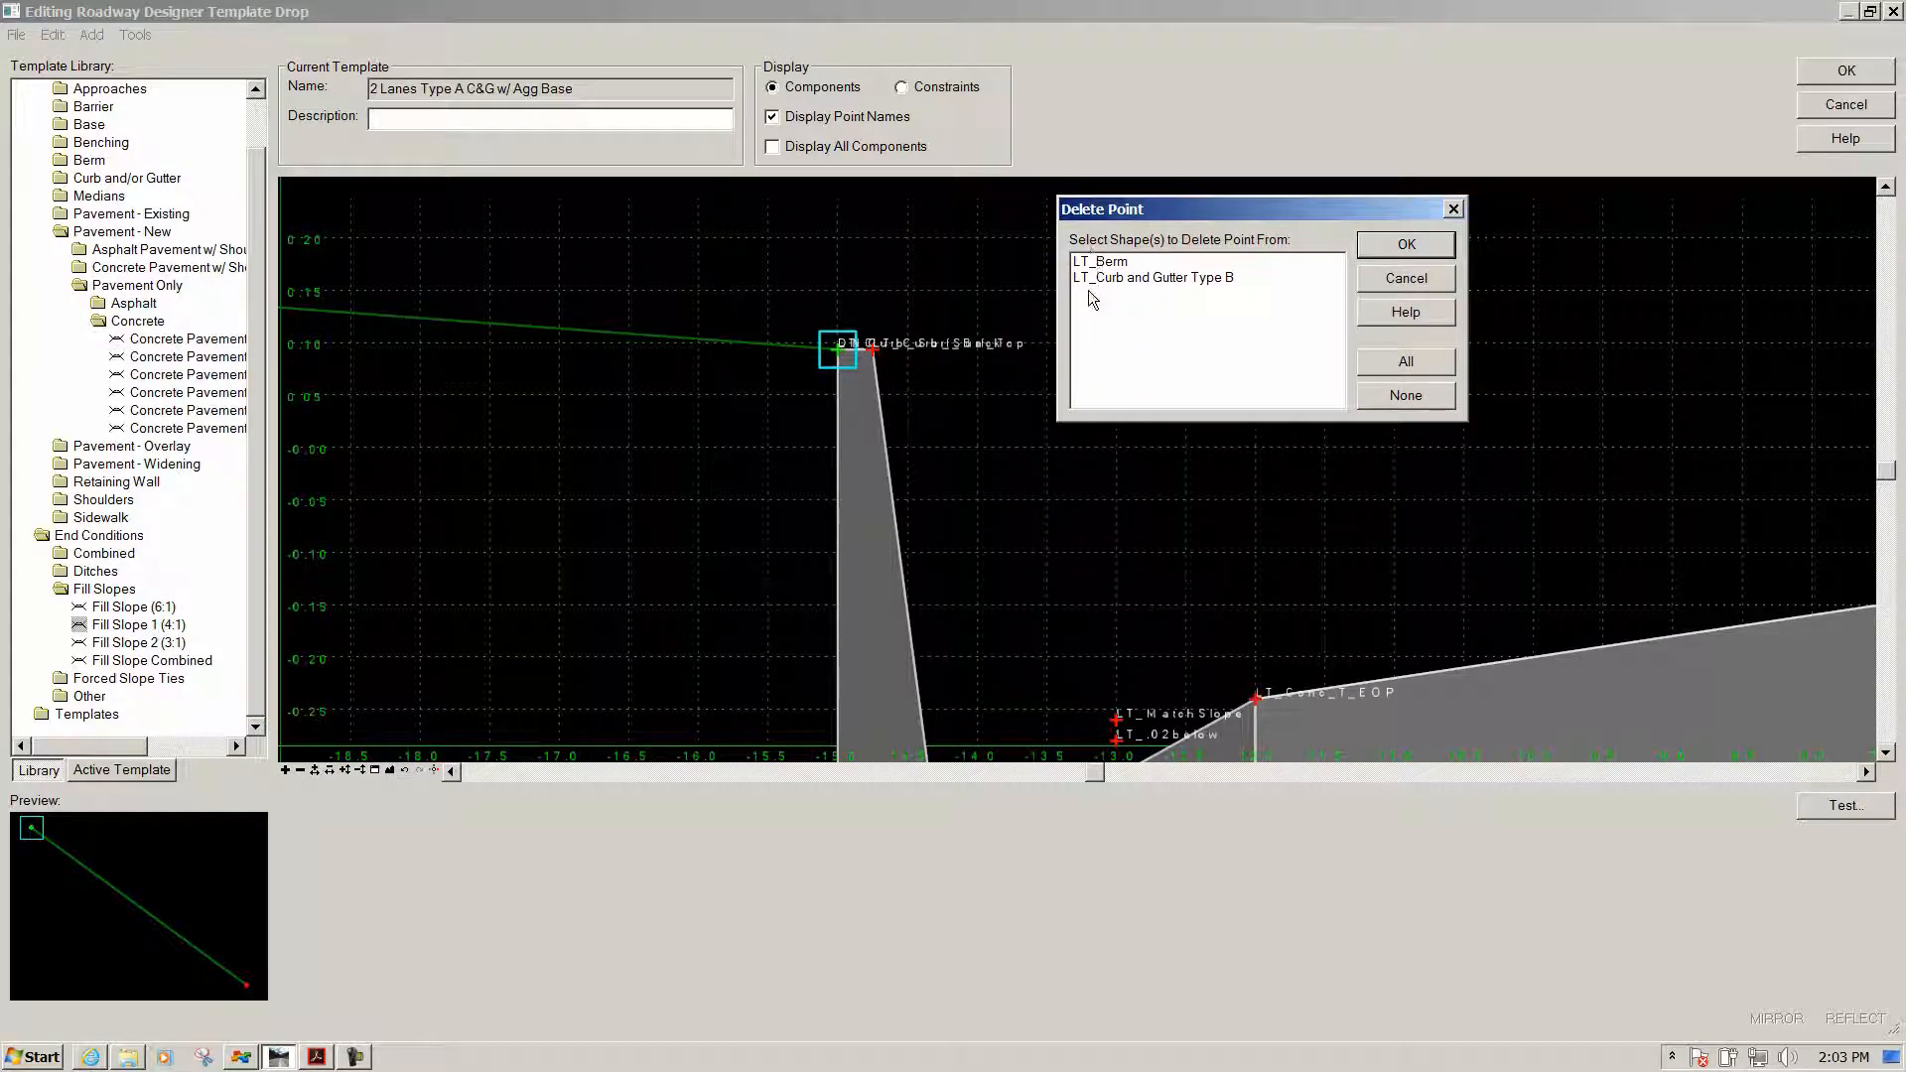
click(1104, 264)
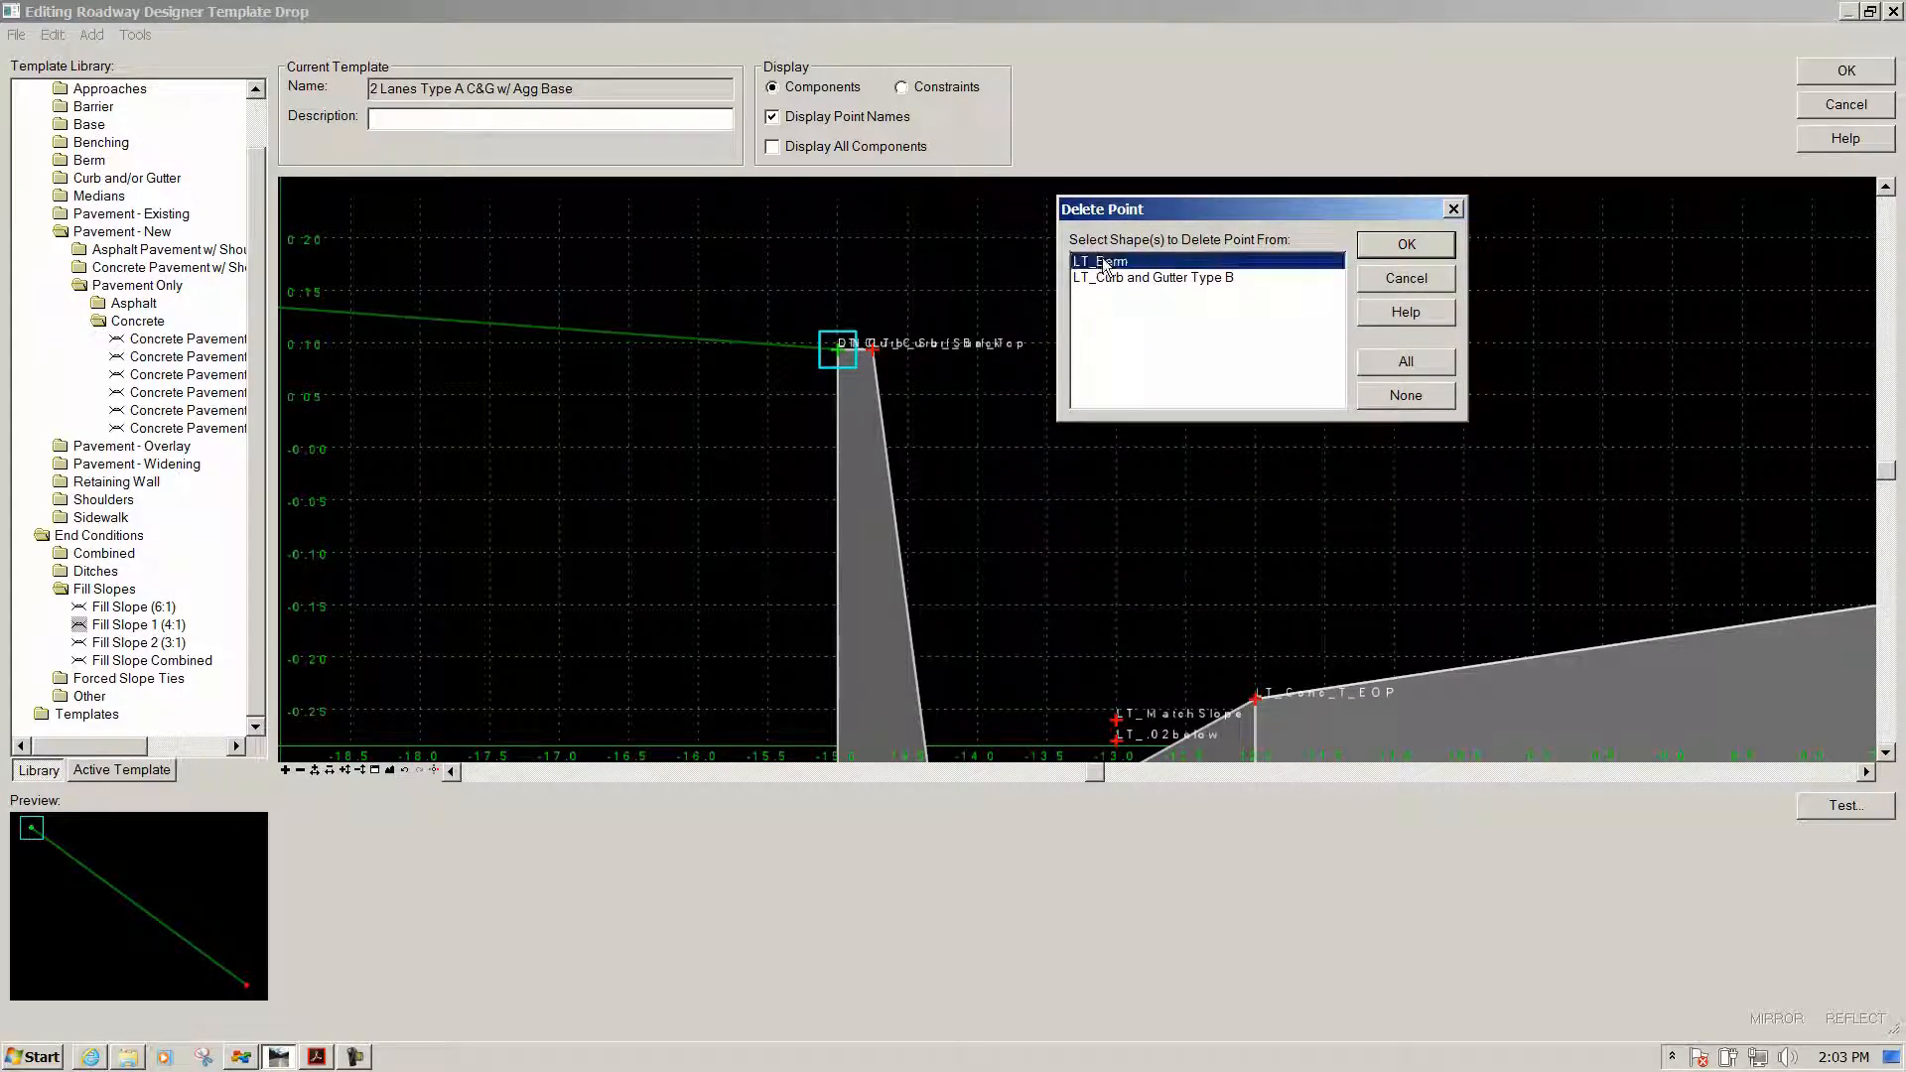
click(1423, 245)
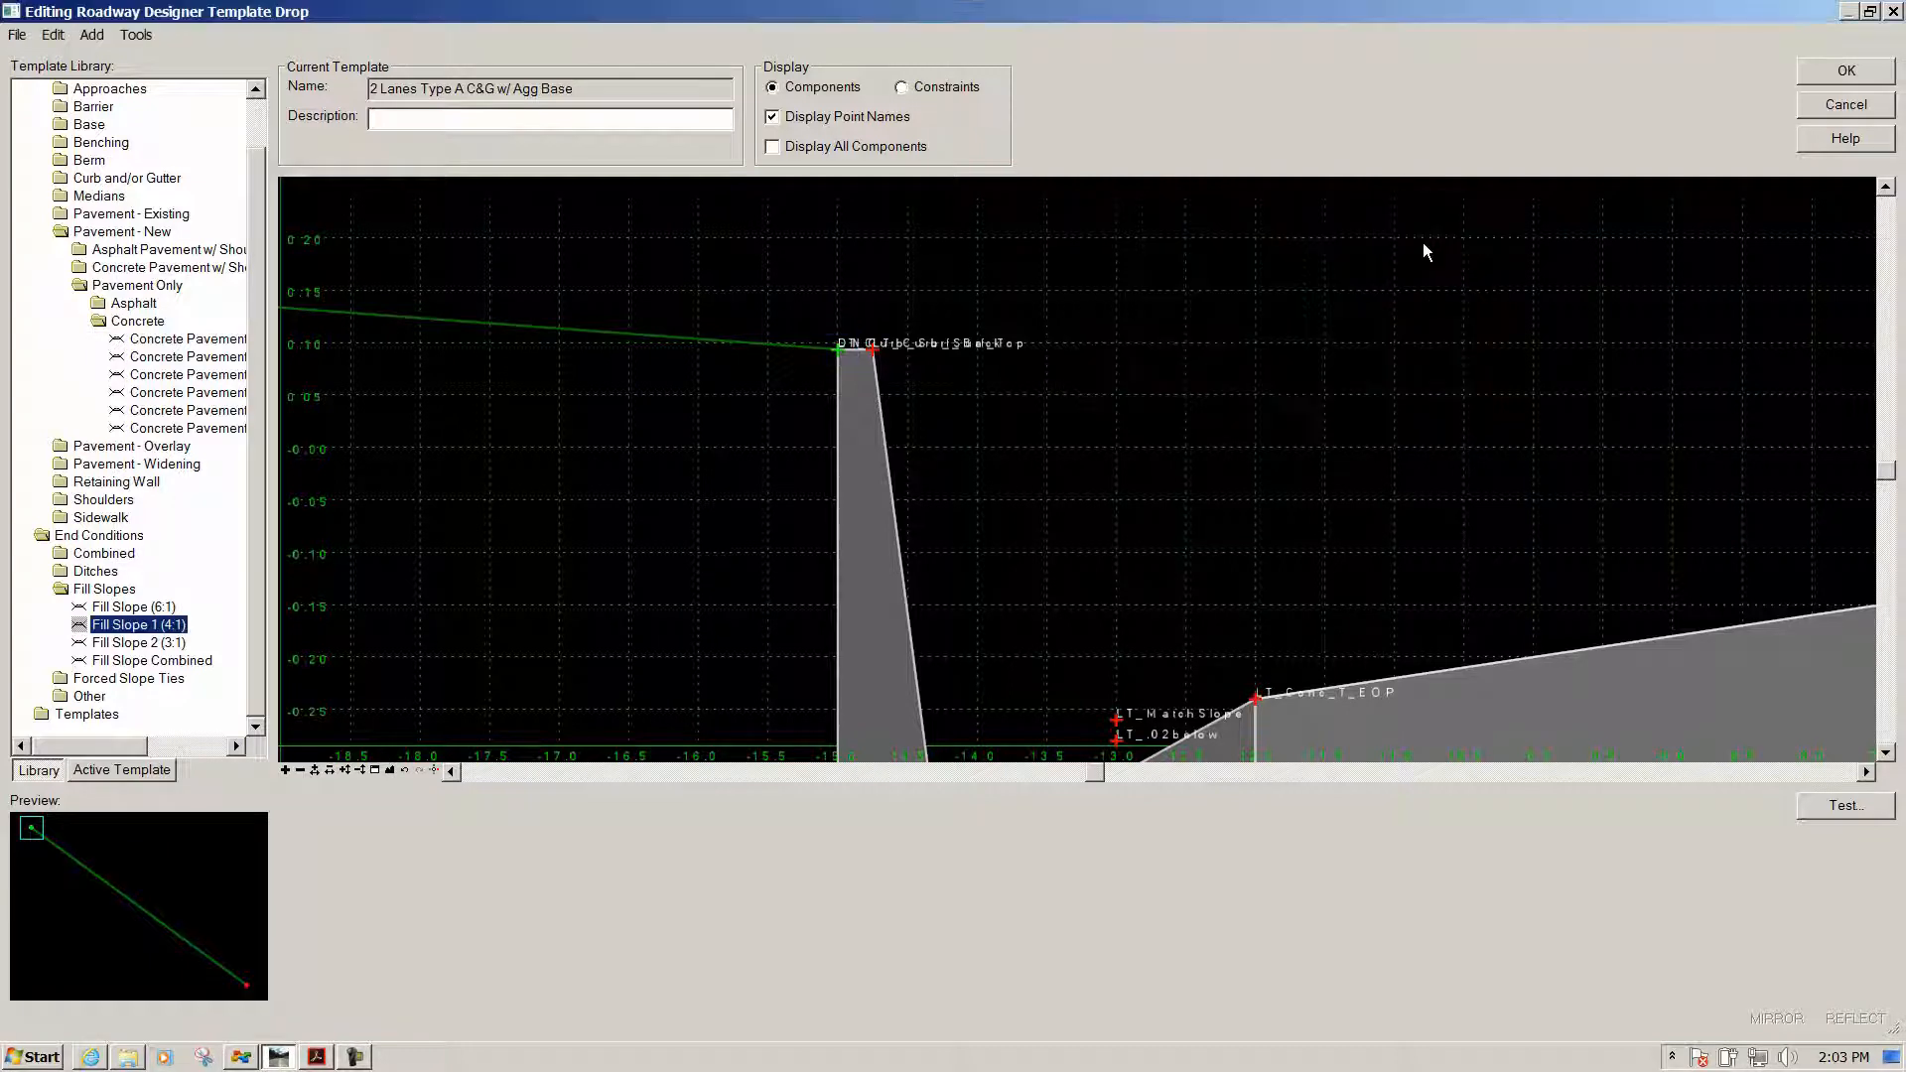
Inspect the LT_Curb_Surf_Back point properties at the curb back
scroll(840, 349, up, 2)
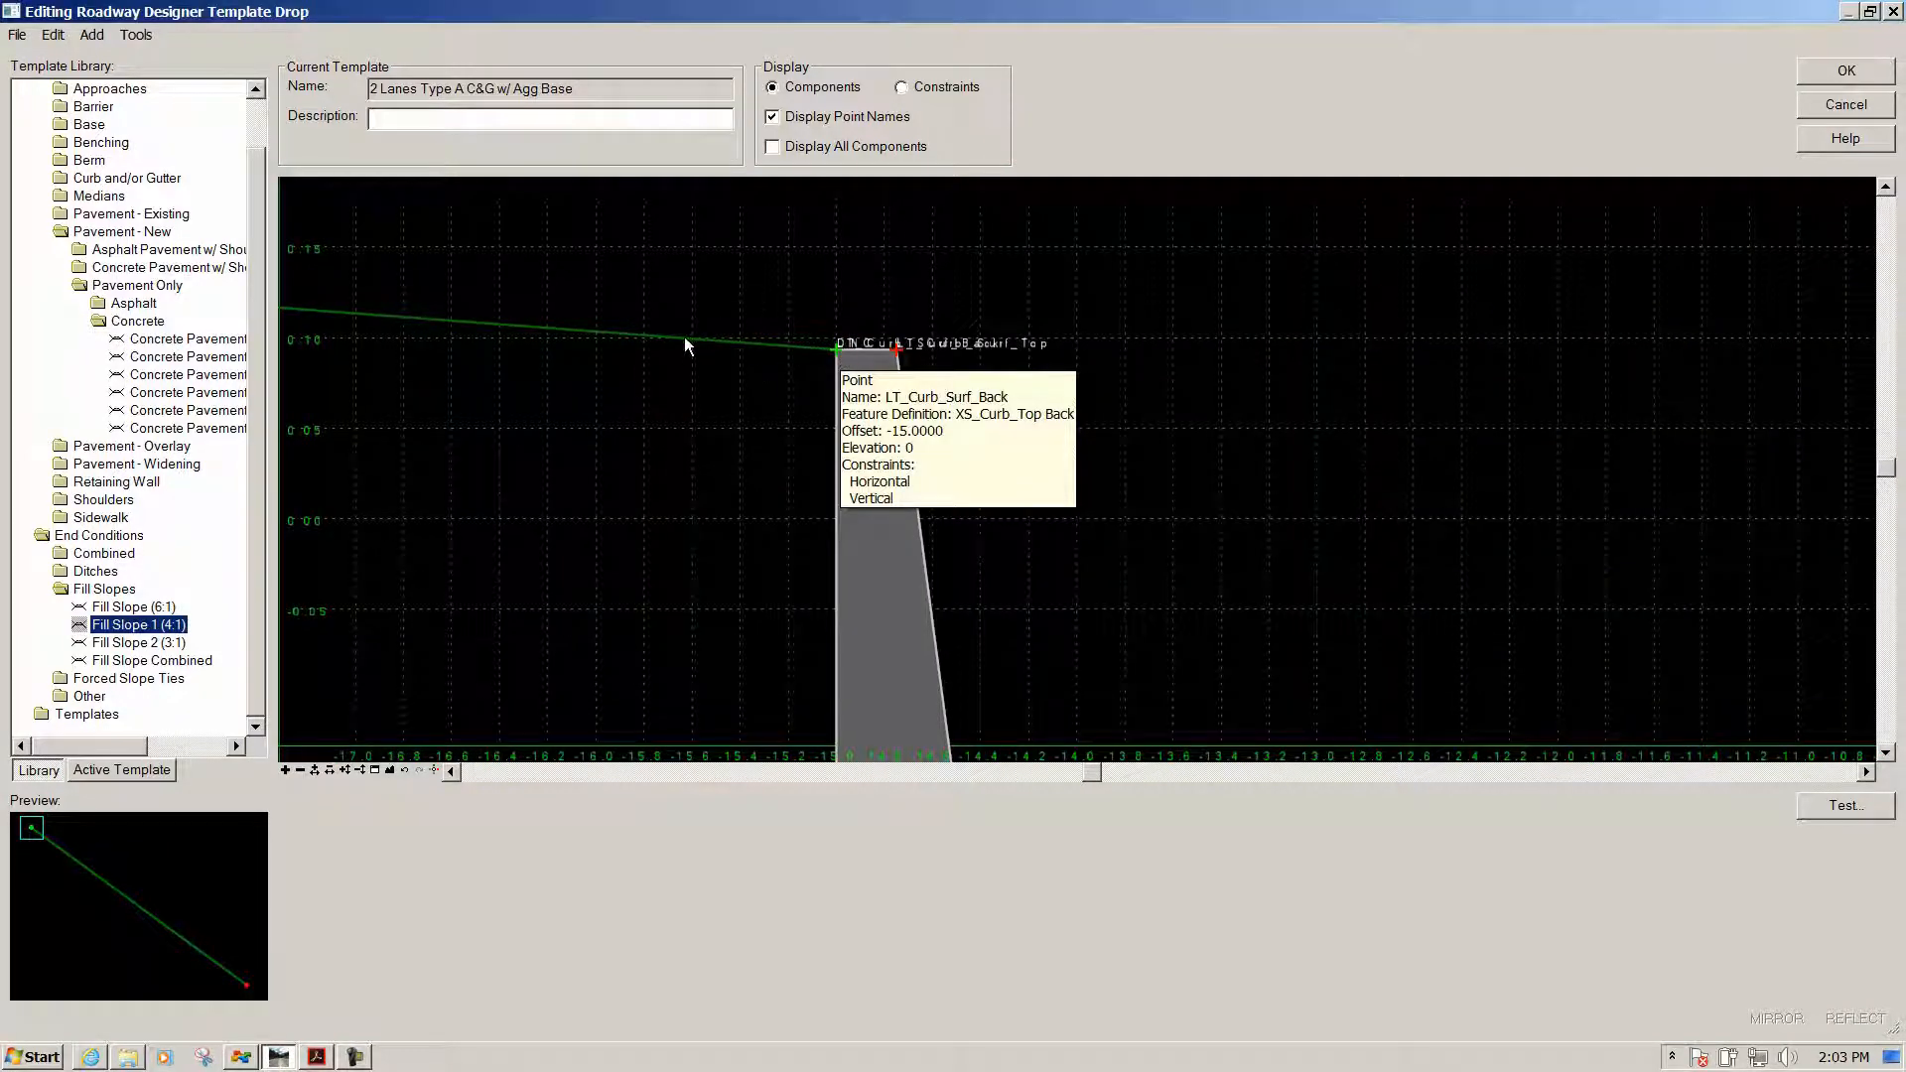
click(836, 349)
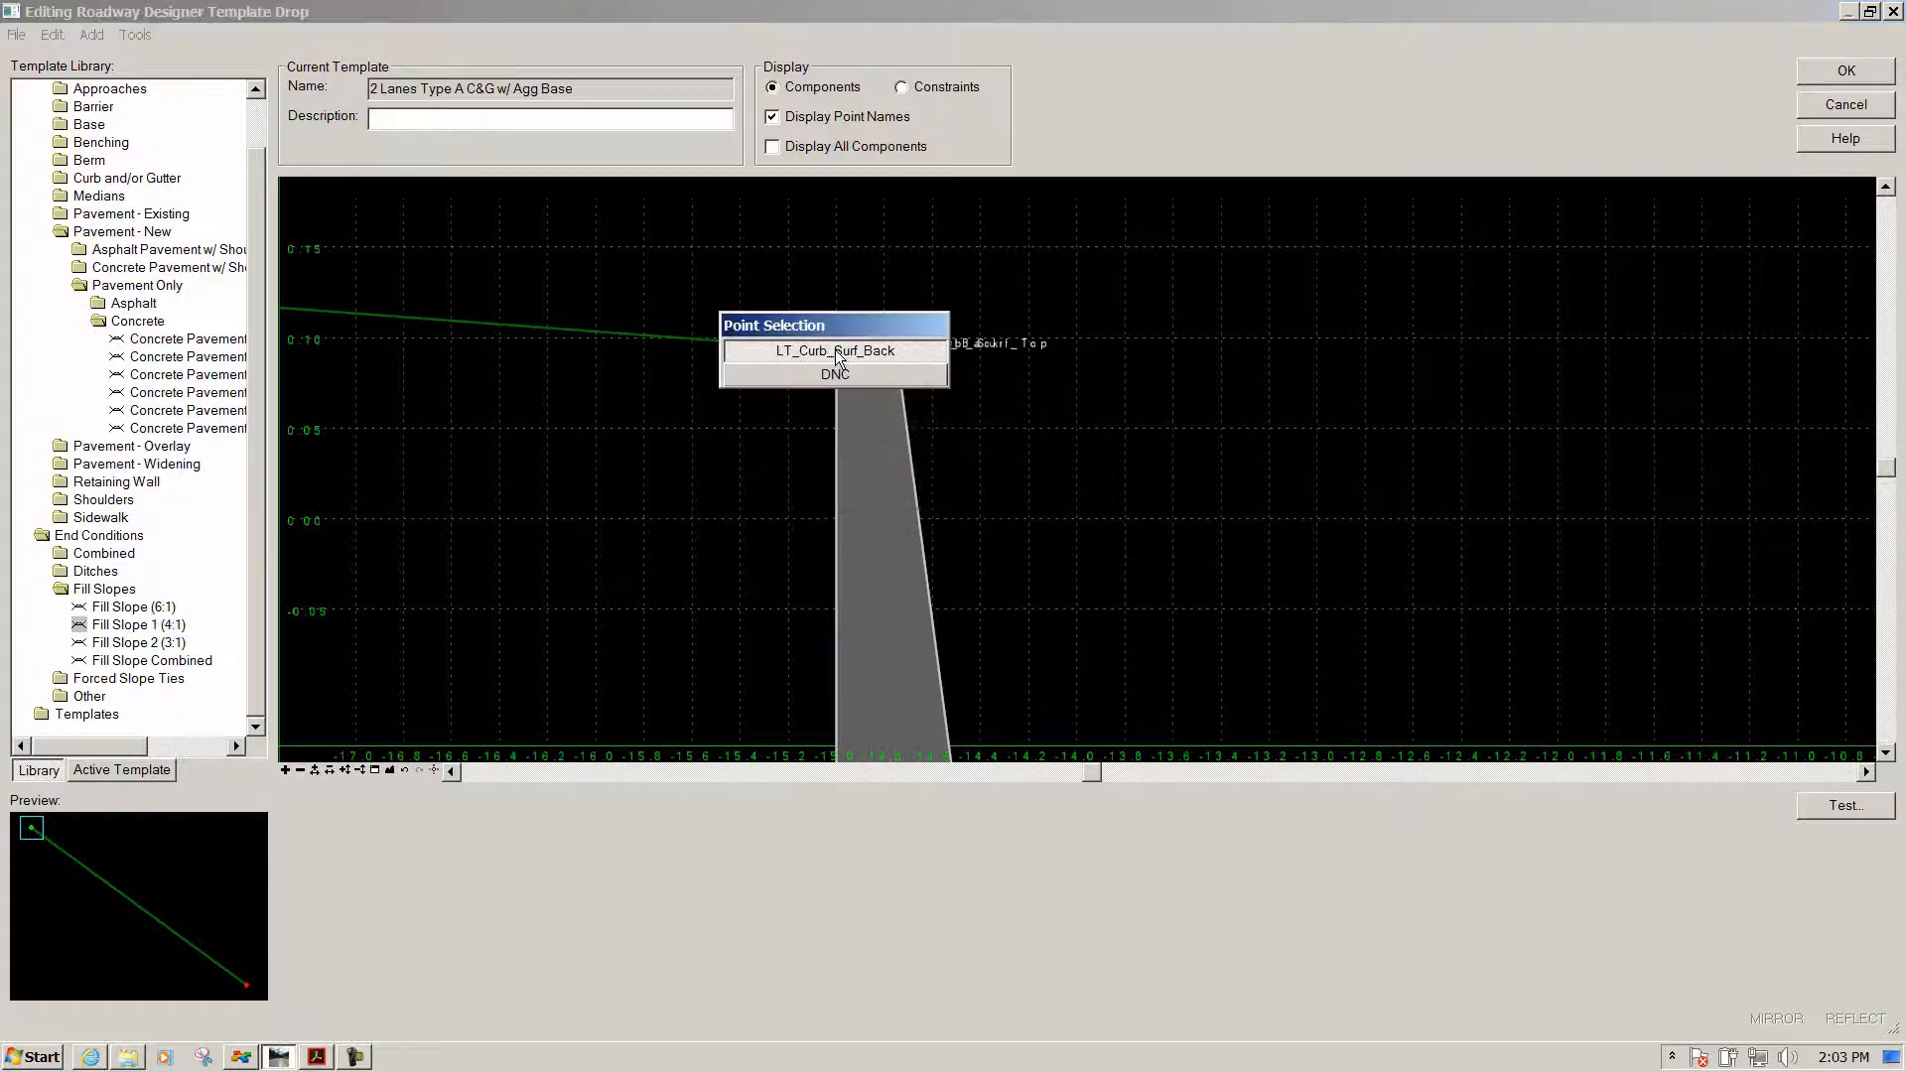
click(813, 350)
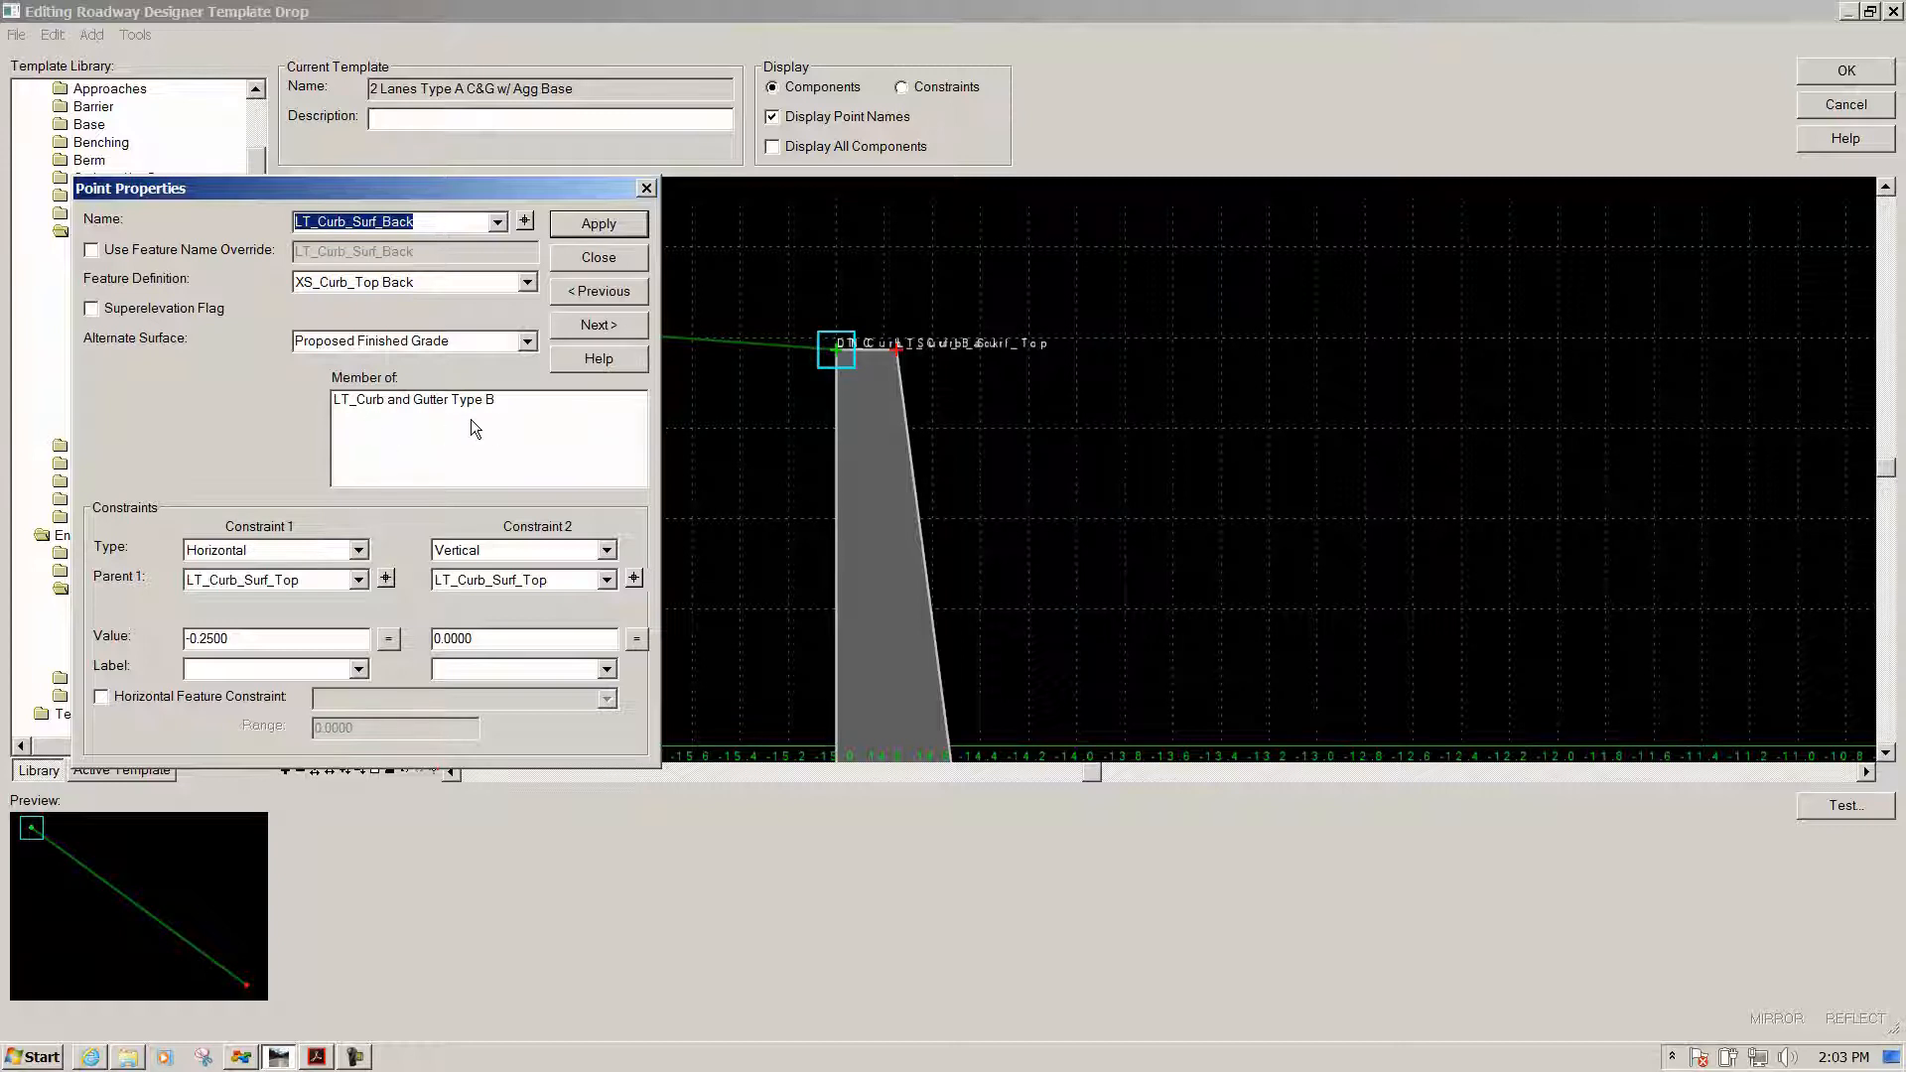
click(616, 260)
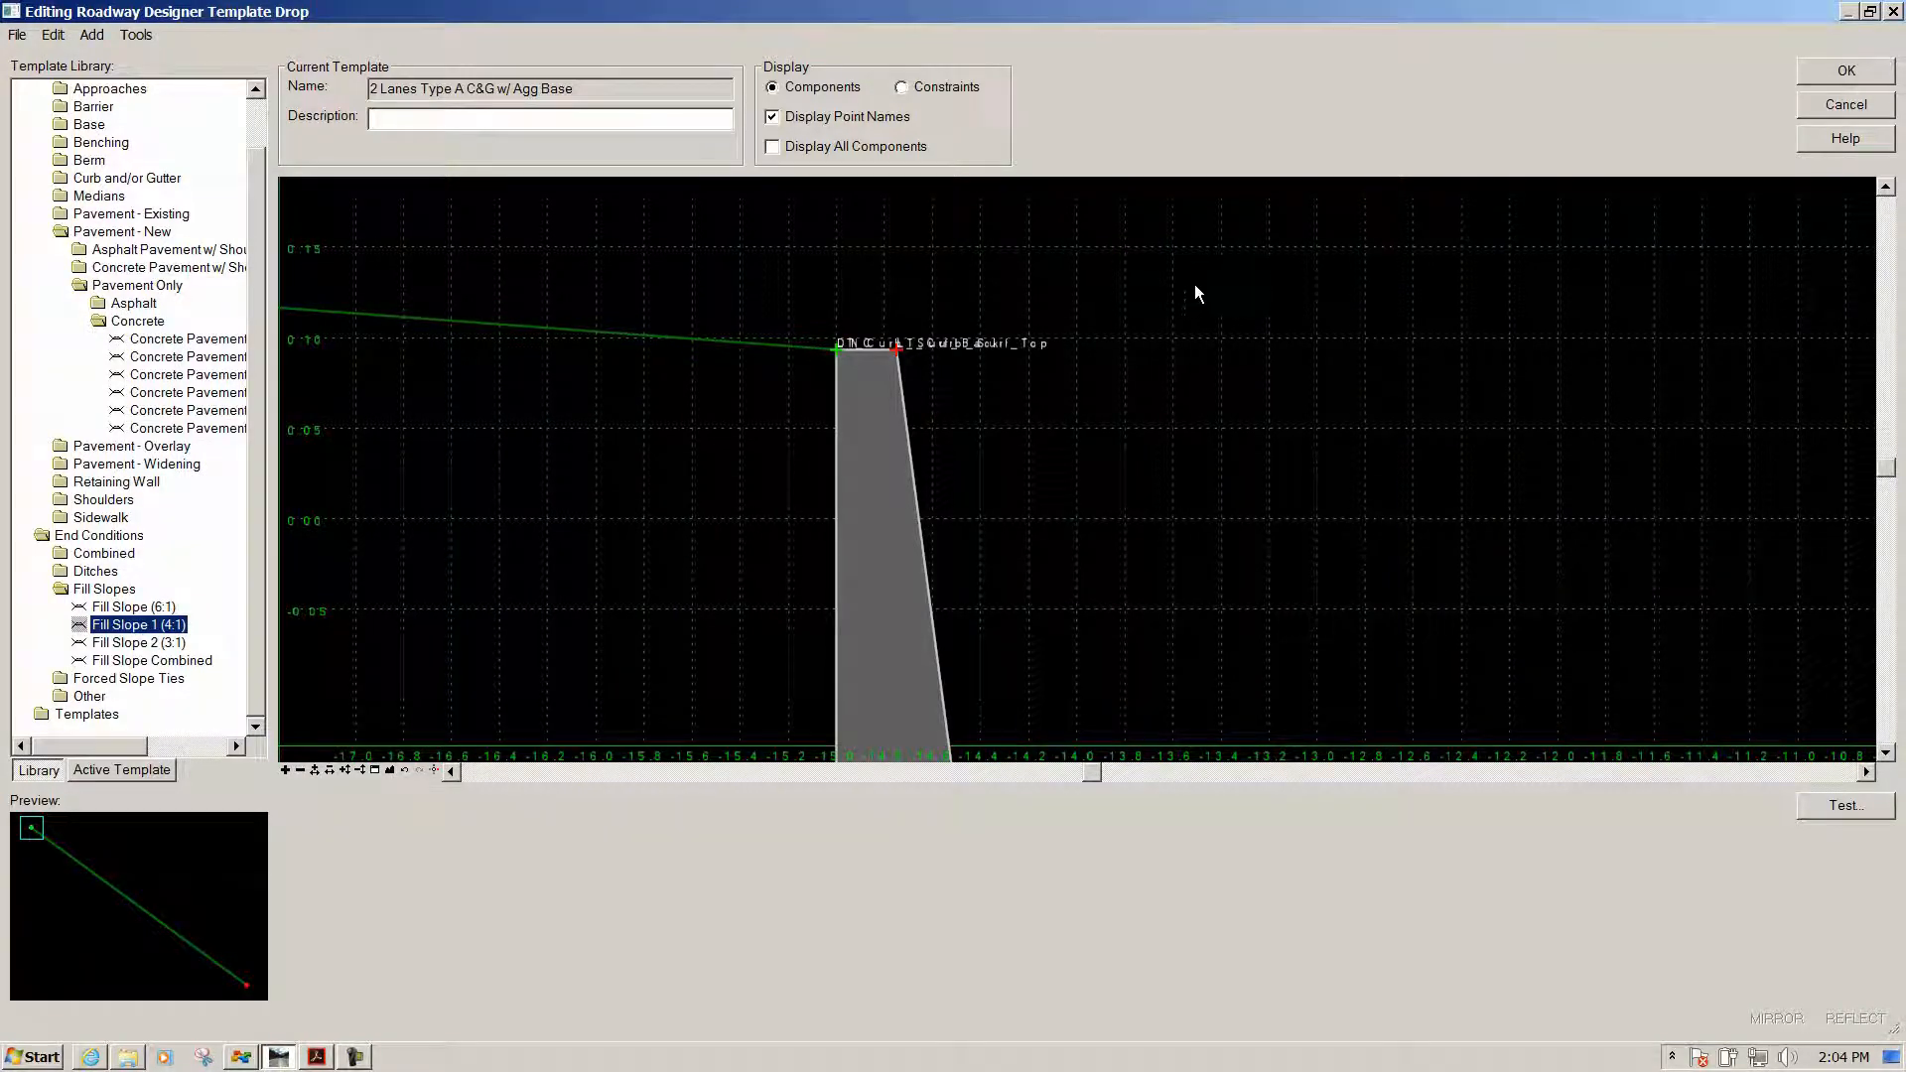
Rename the stacked DNC point to Lt_Berm_T and apply the change
click(833, 349)
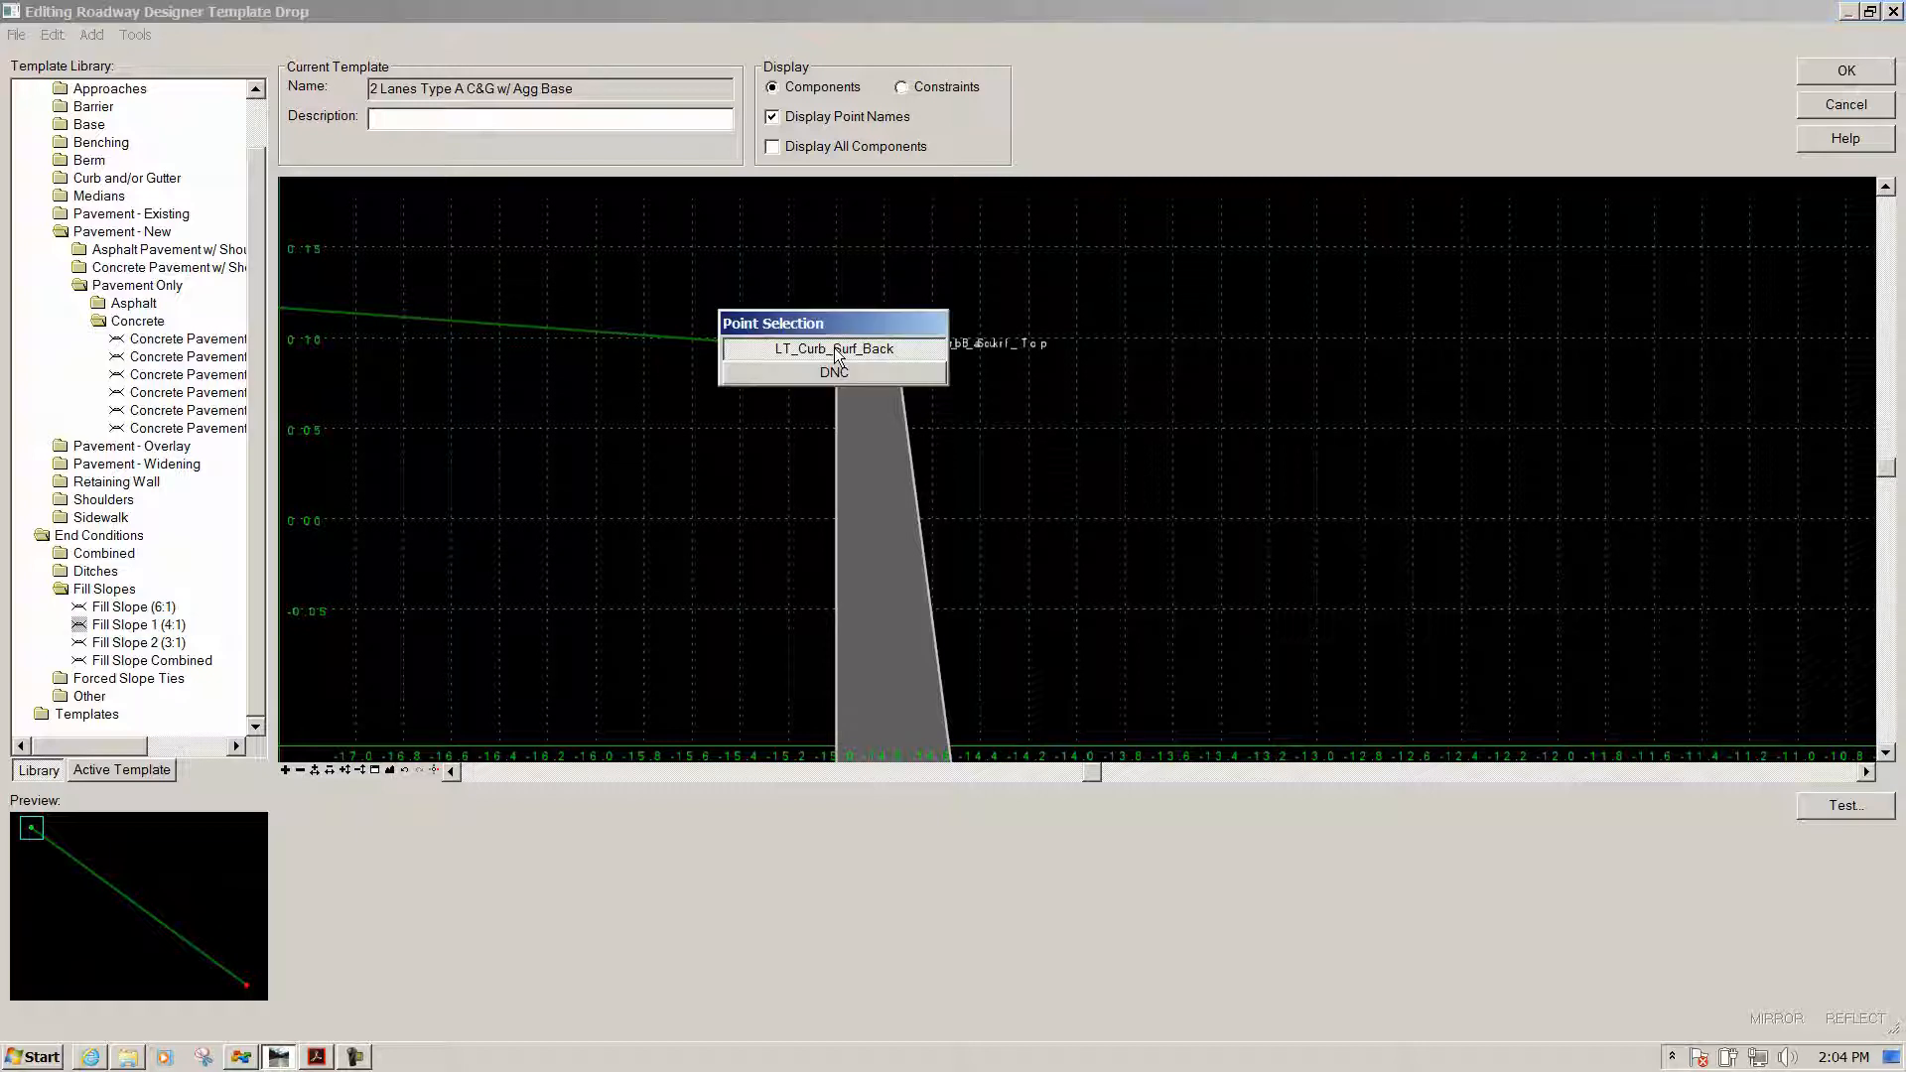
click(868, 379)
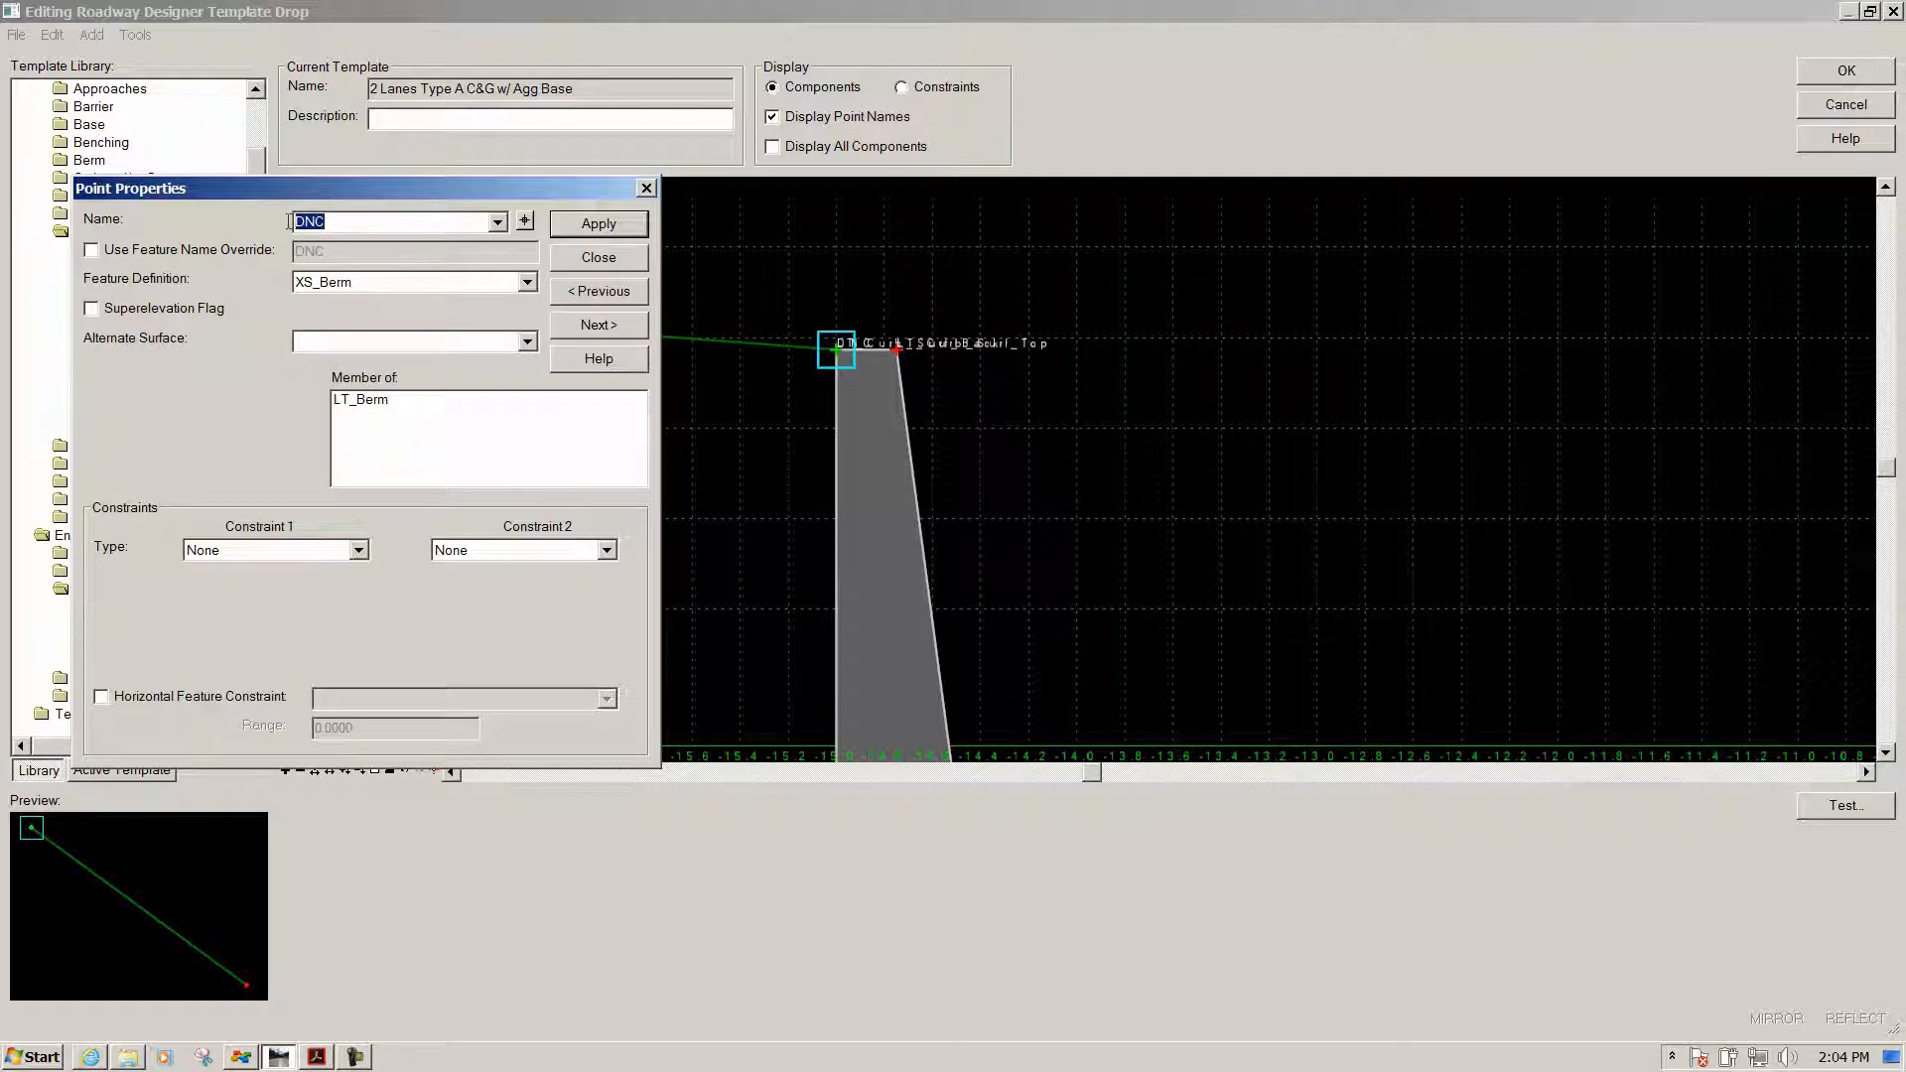
text(Lt_Berm_T)
click(597, 222)
drag(434, 189, 1398, 144)
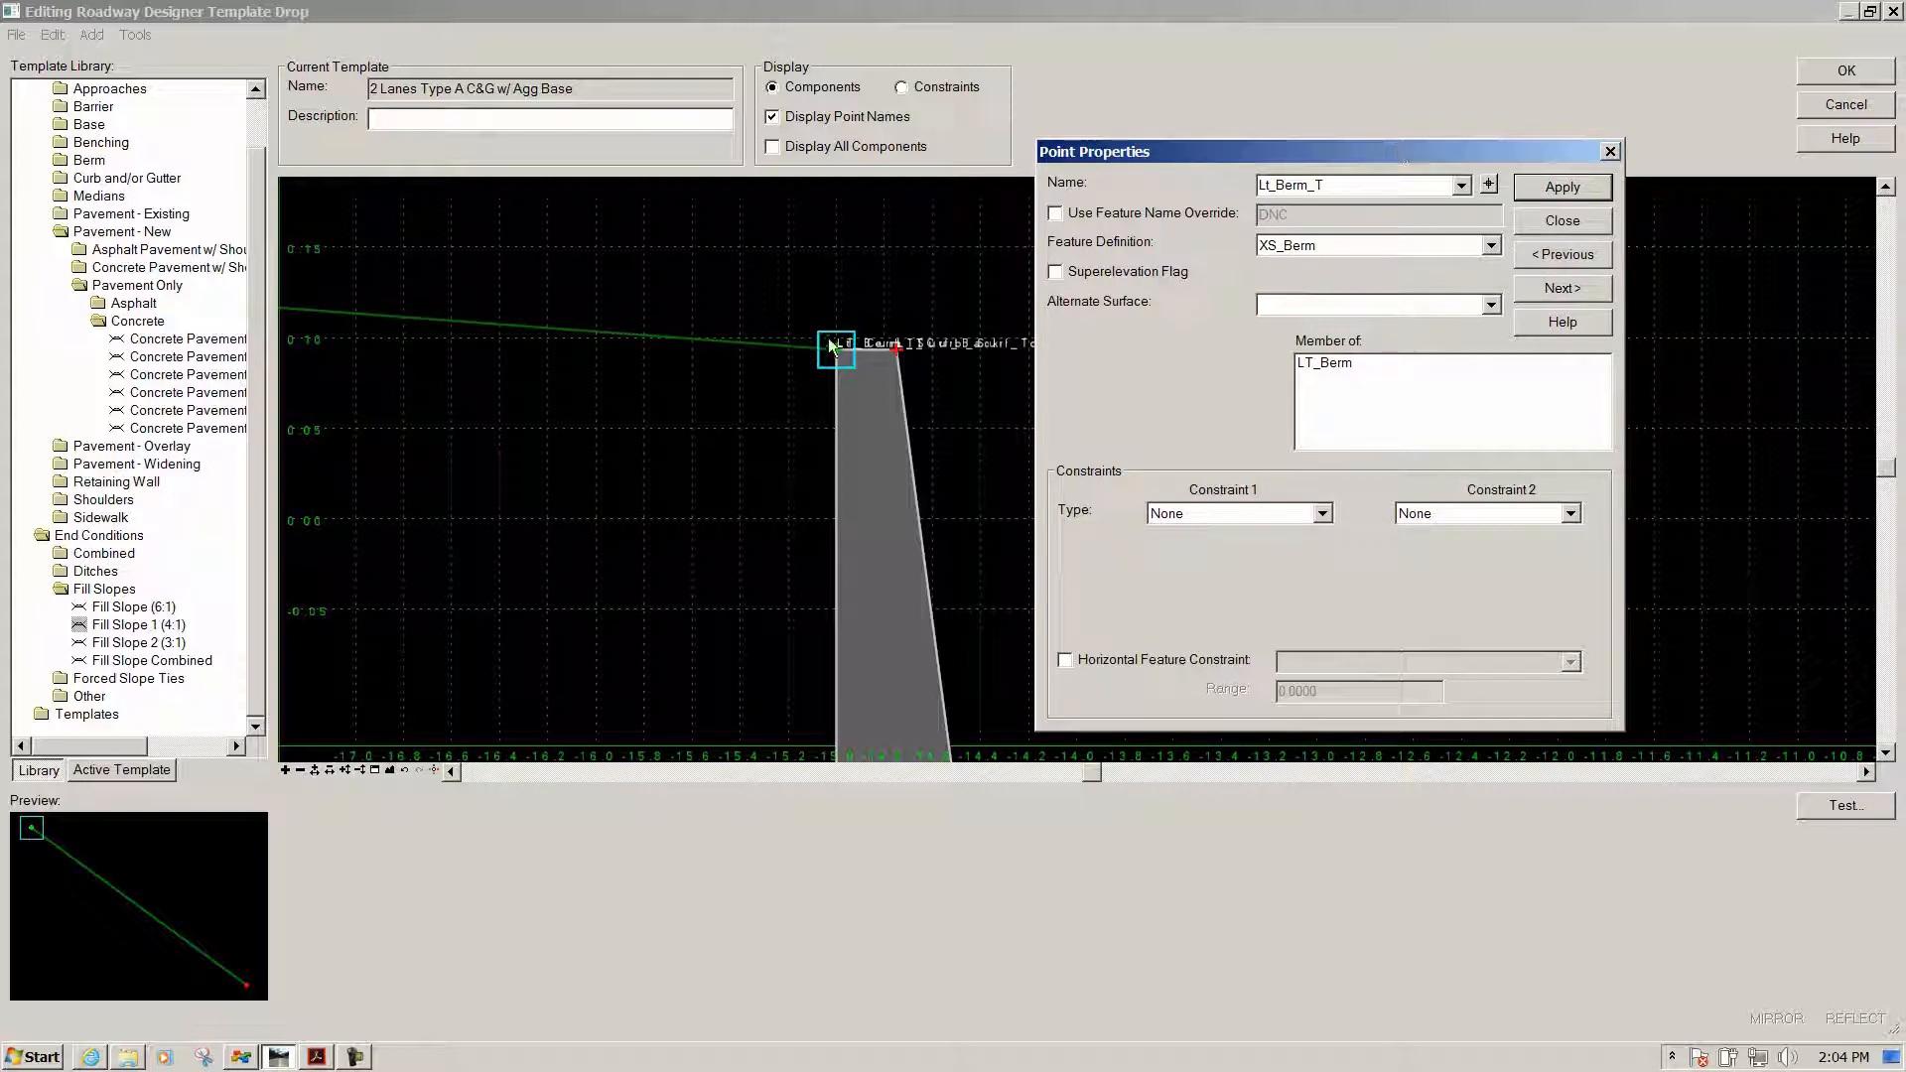
scroll(833, 350, down, 2)
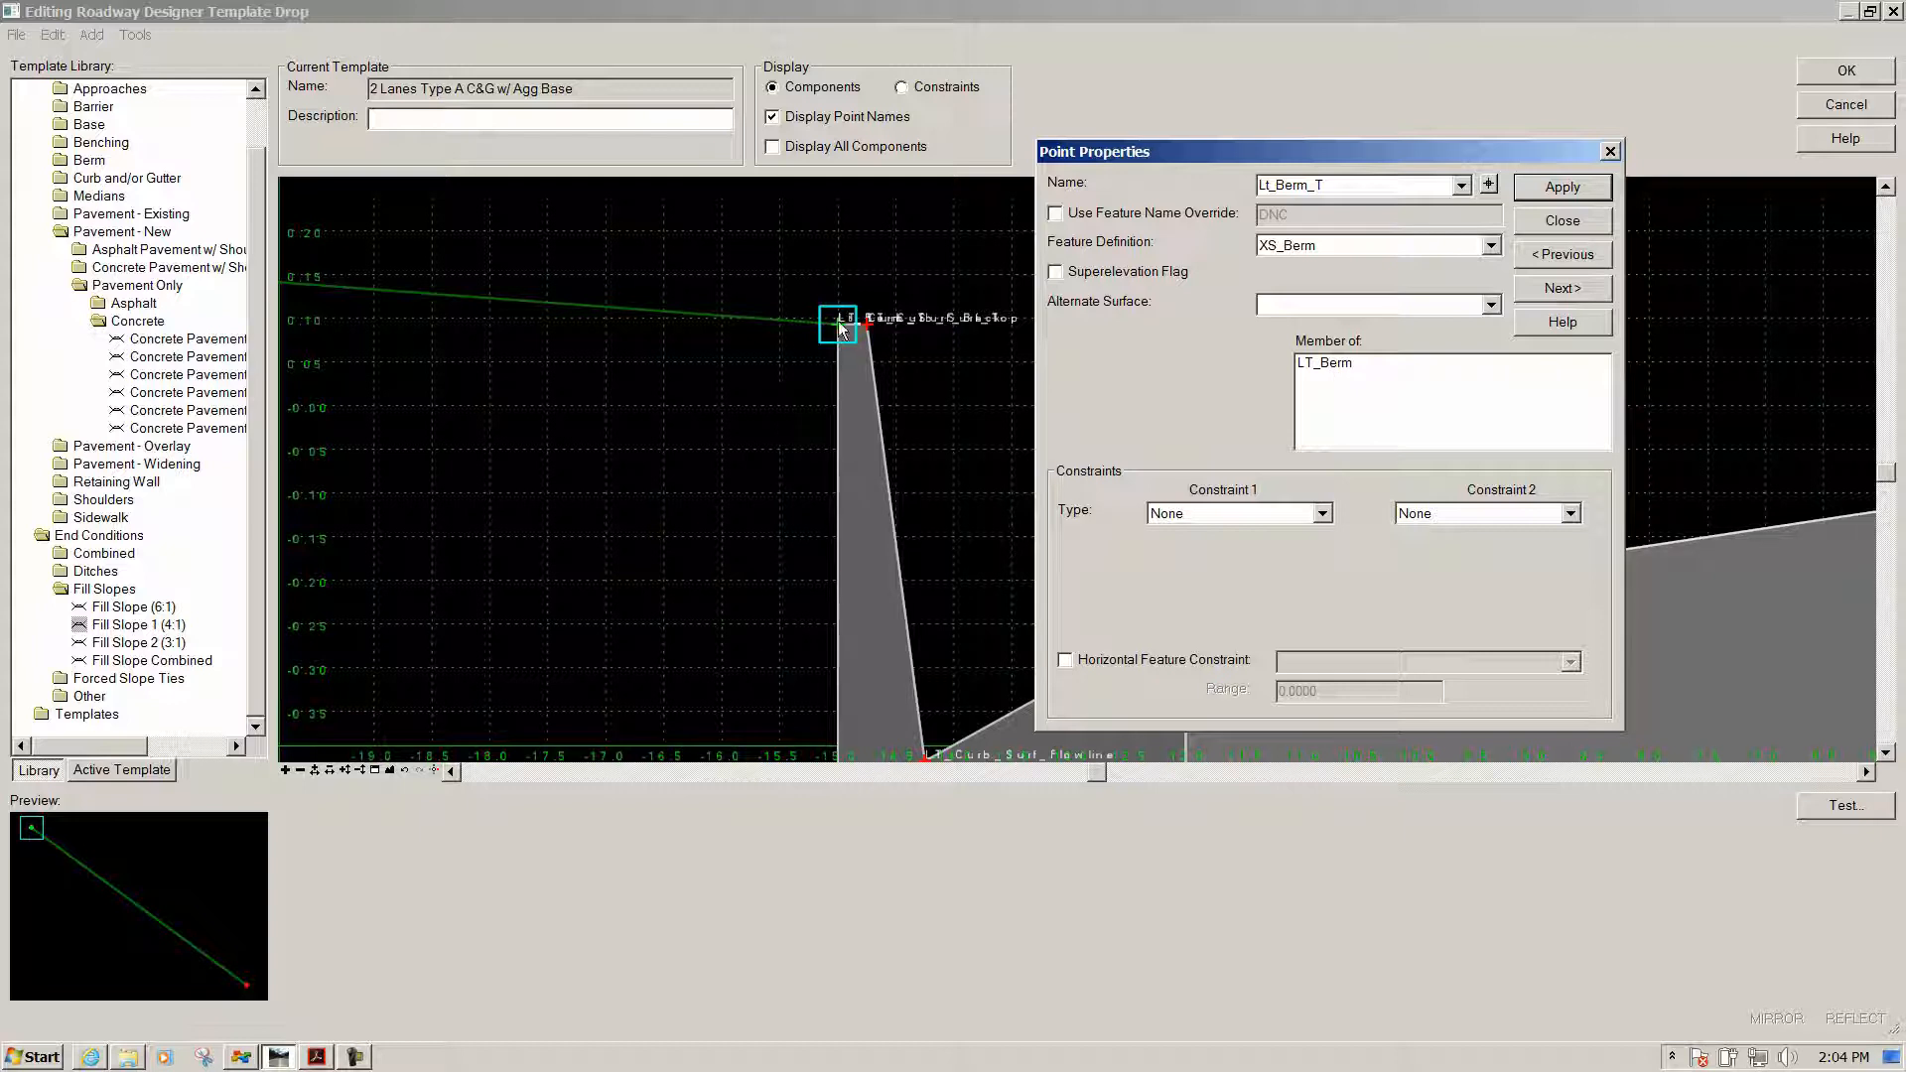
Give Lt_Berm_T a horizontal Constraint 1 to parent LT_Curb_Surf_Back at 0.0000 and apply it
click(1324, 513)
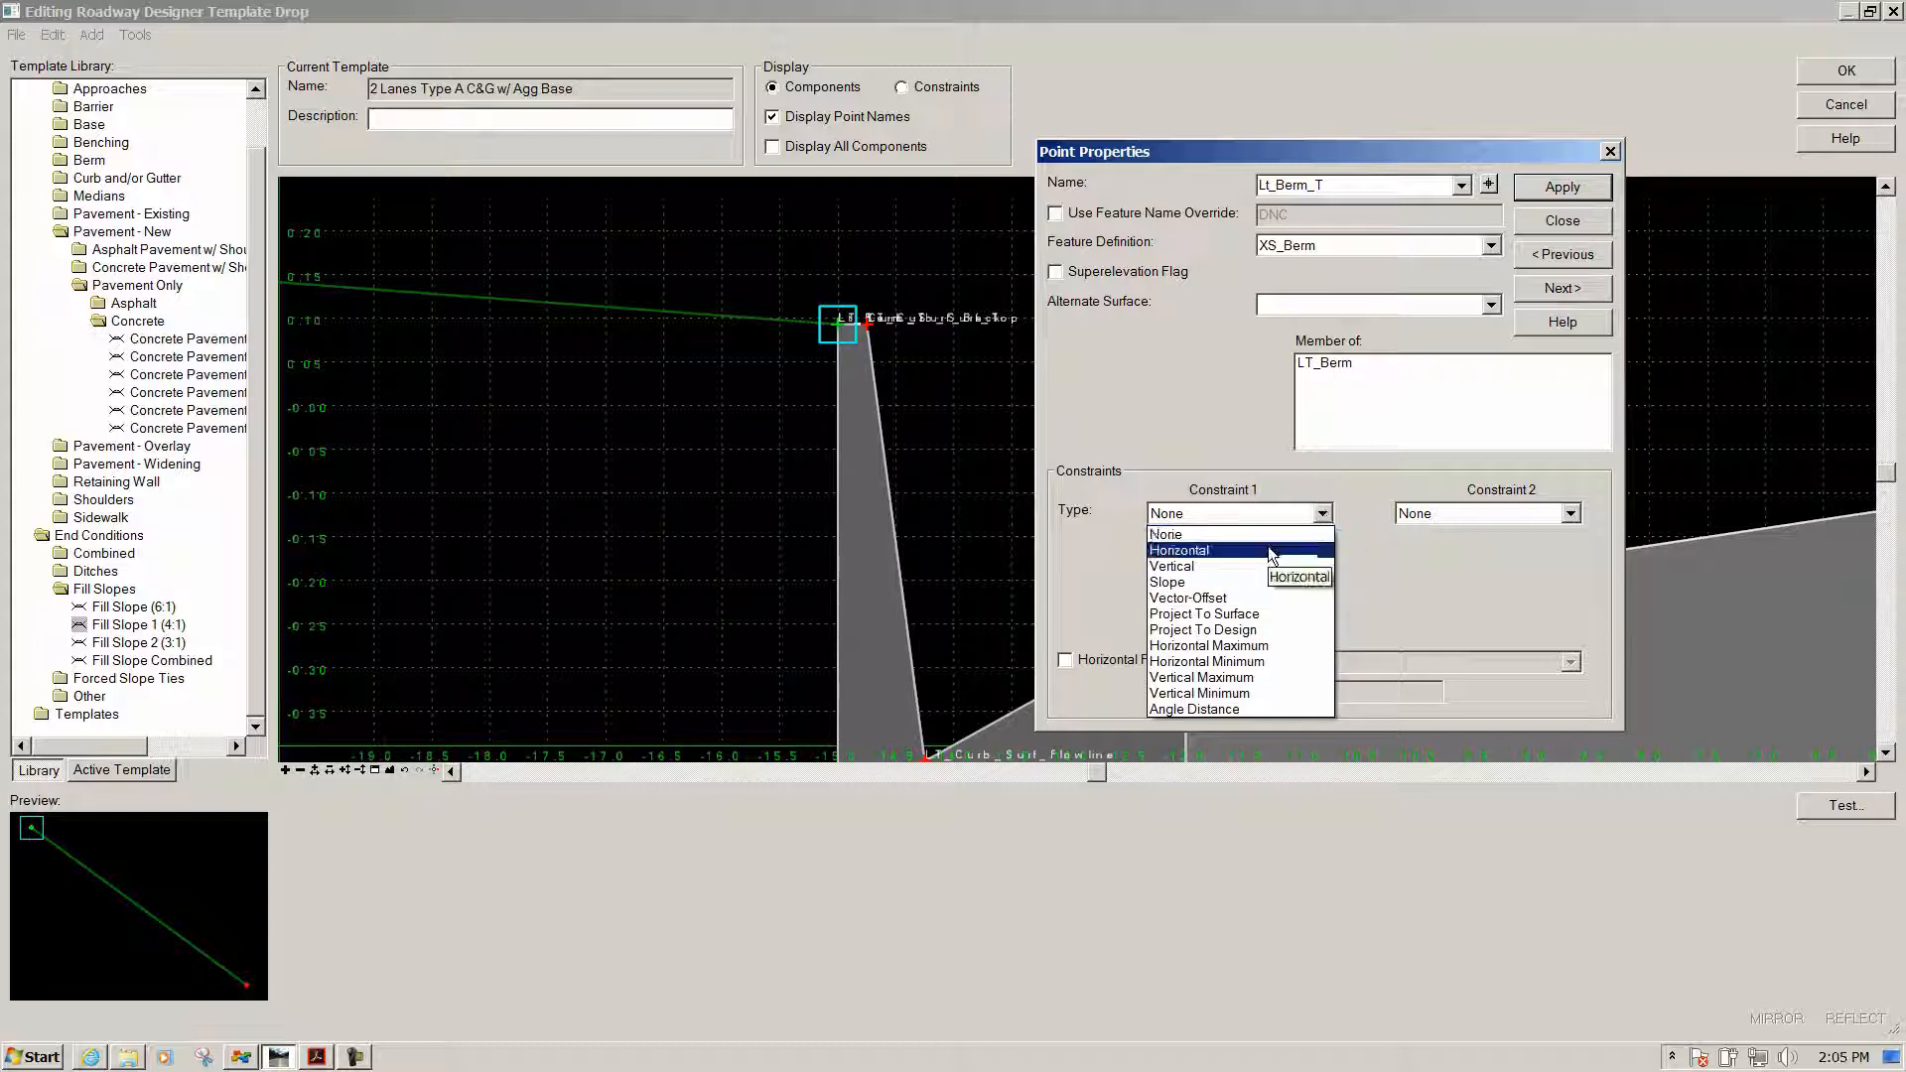
click(1268, 548)
click(1349, 543)
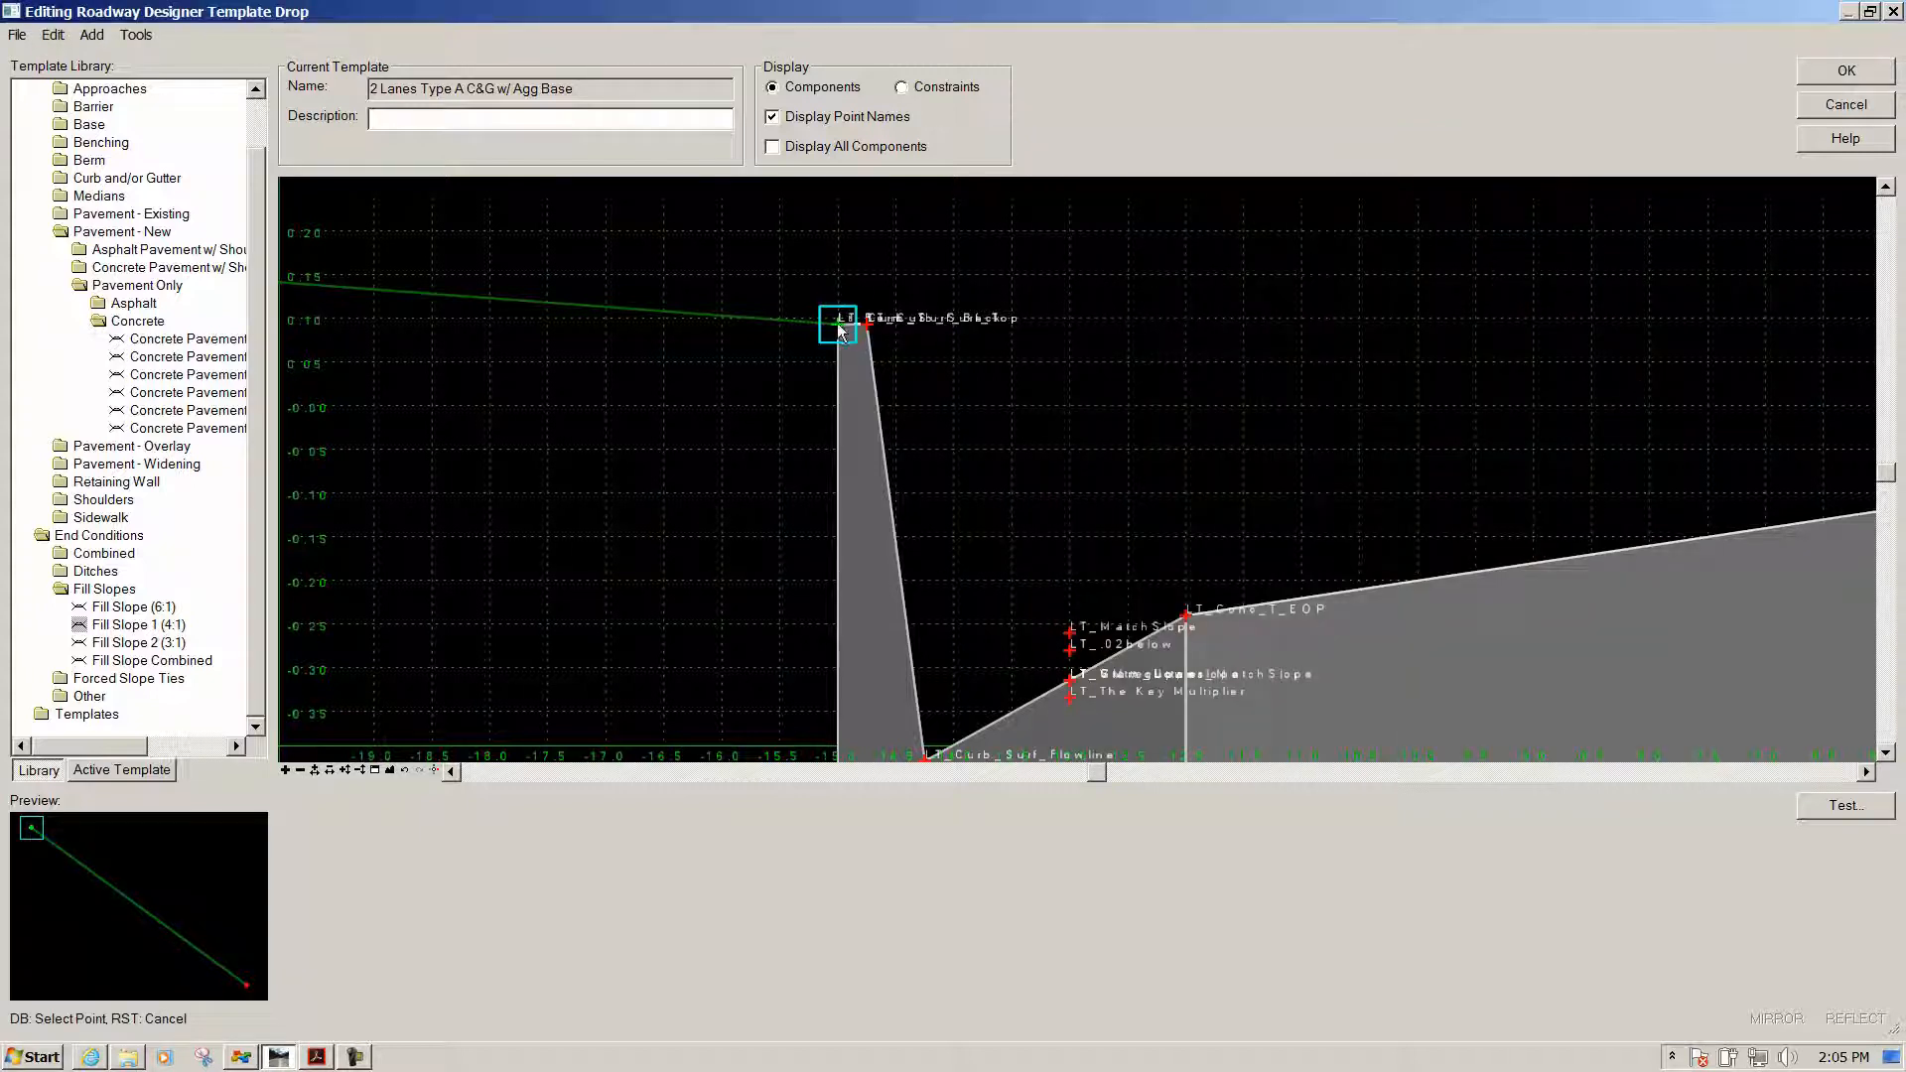
click(838, 327)
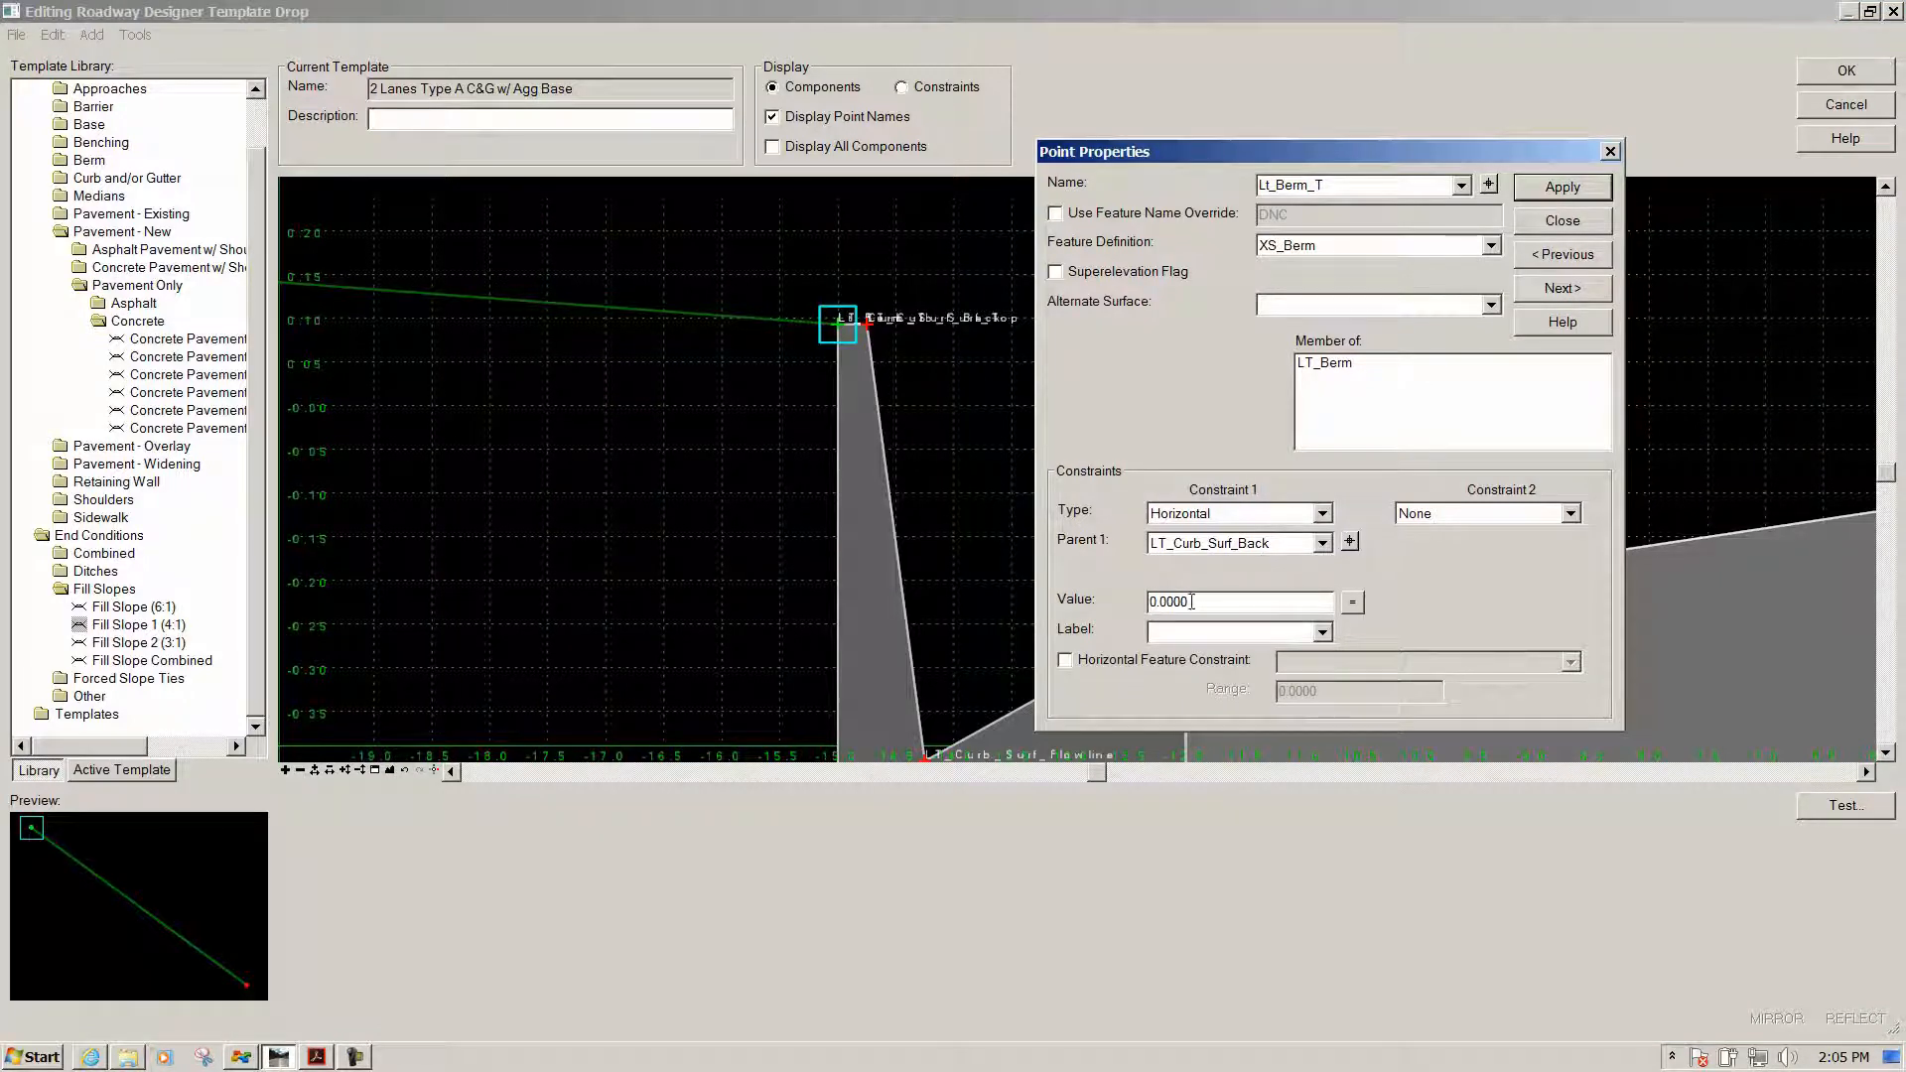
click(1544, 192)
scroll(700, 314, down, 2)
scroll(695, 308, down, 1)
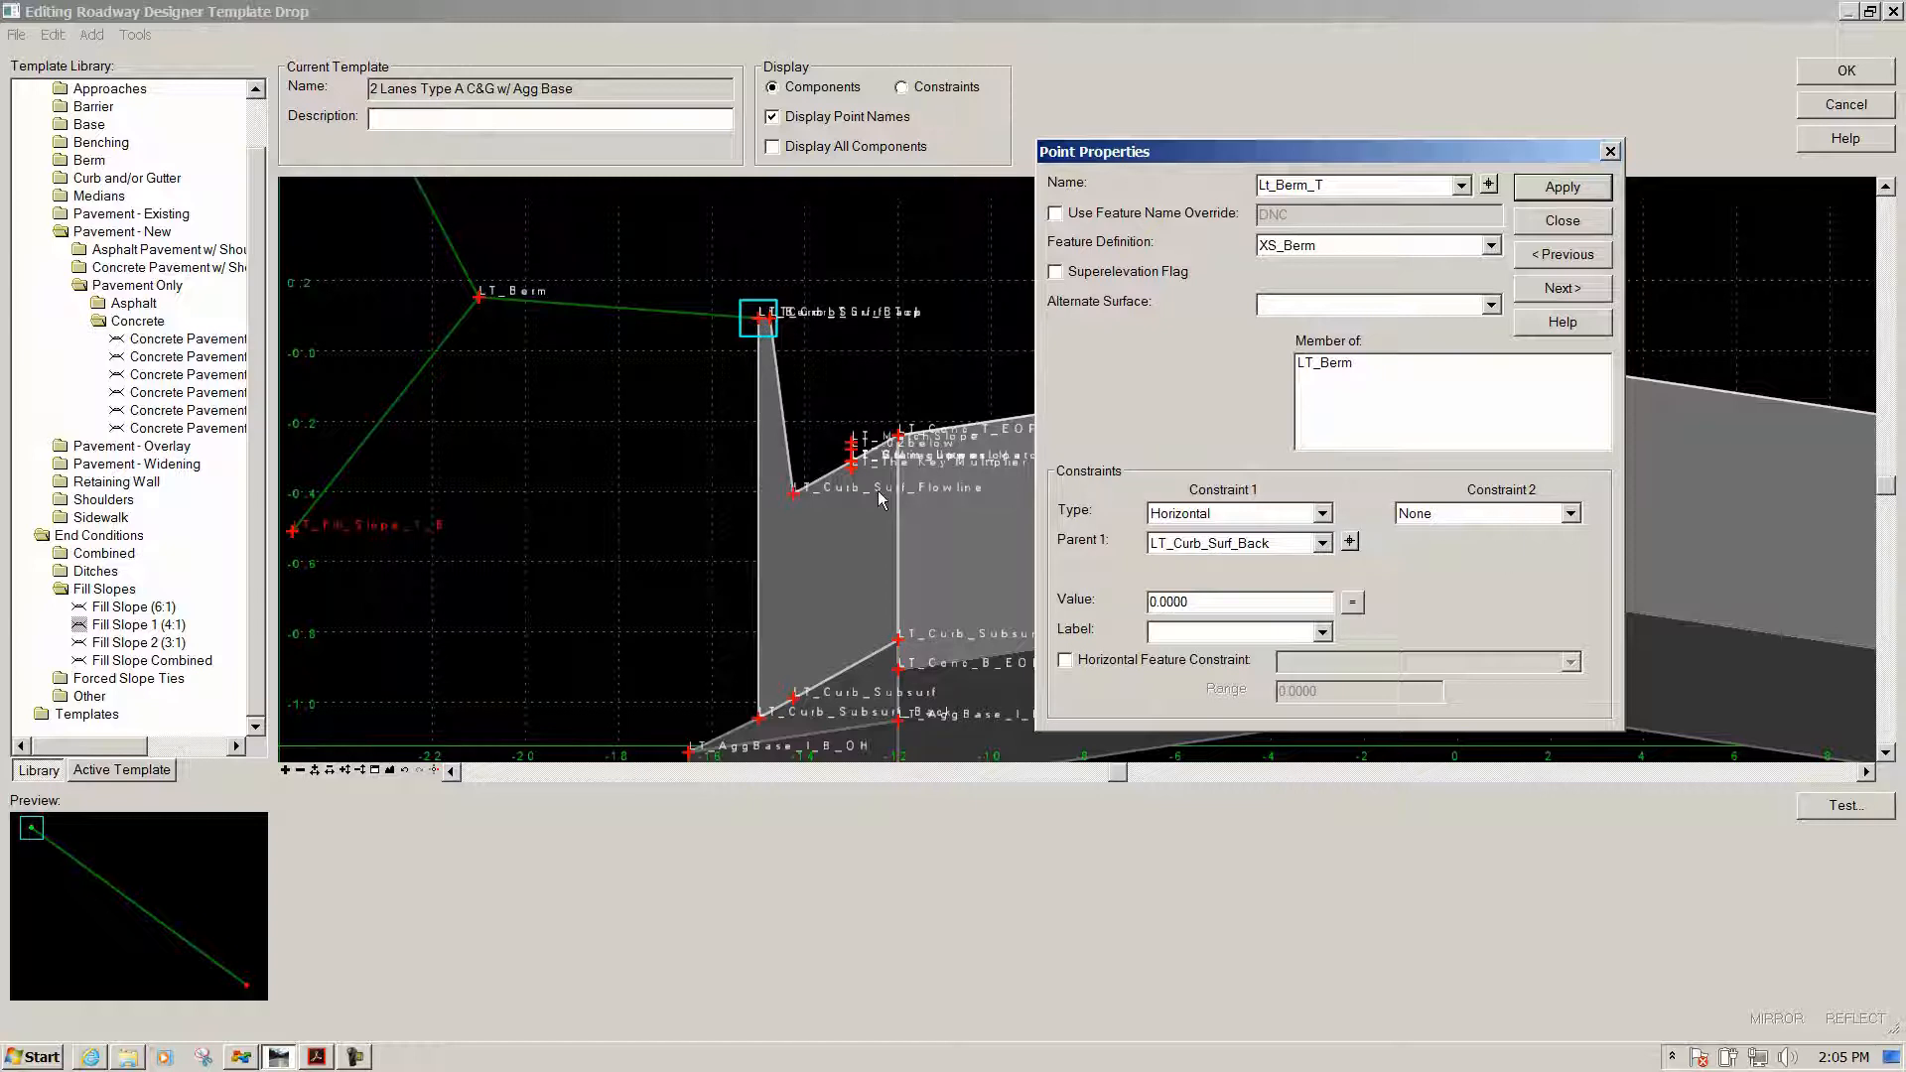
scroll(849, 480, up, 2)
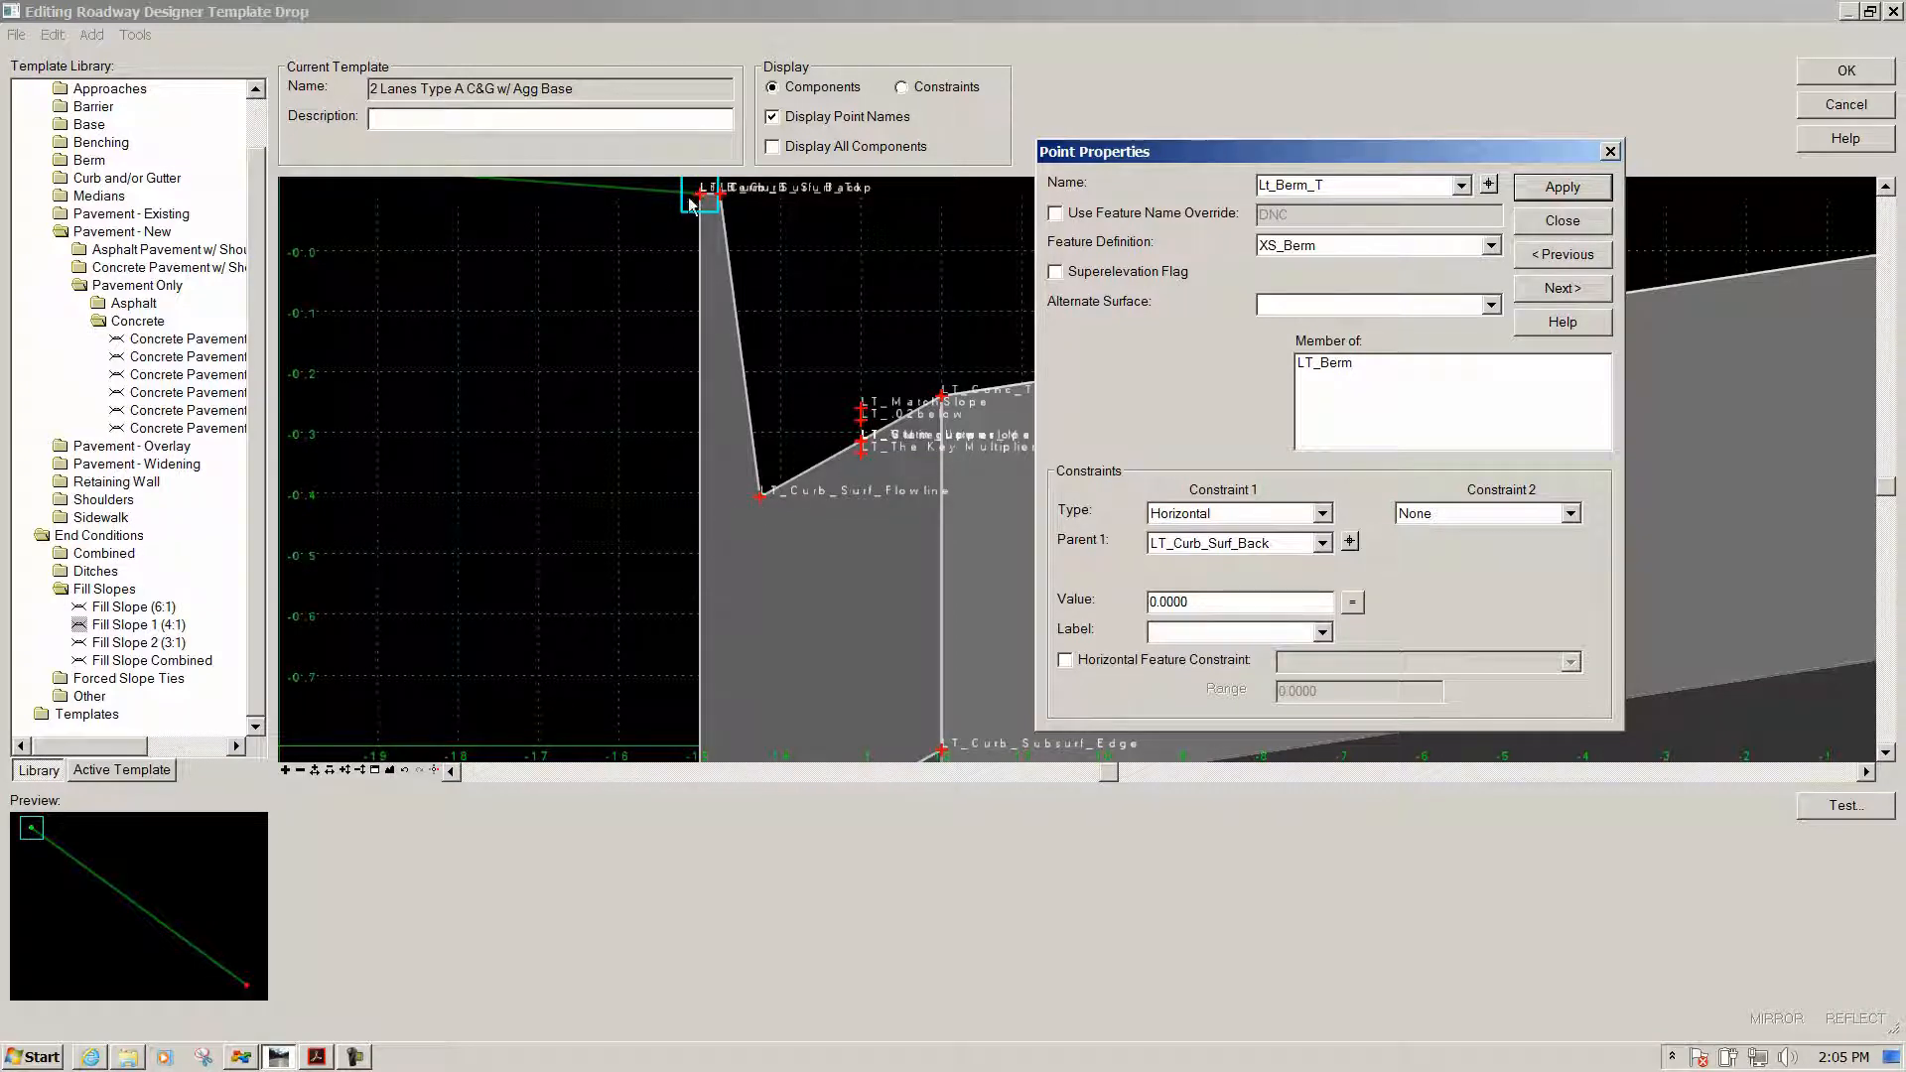
Make Constraint 2 a Vector-Offset from LT_Conc_T_EOP to LT_Curb_Surf_Flowline
click(1570, 514)
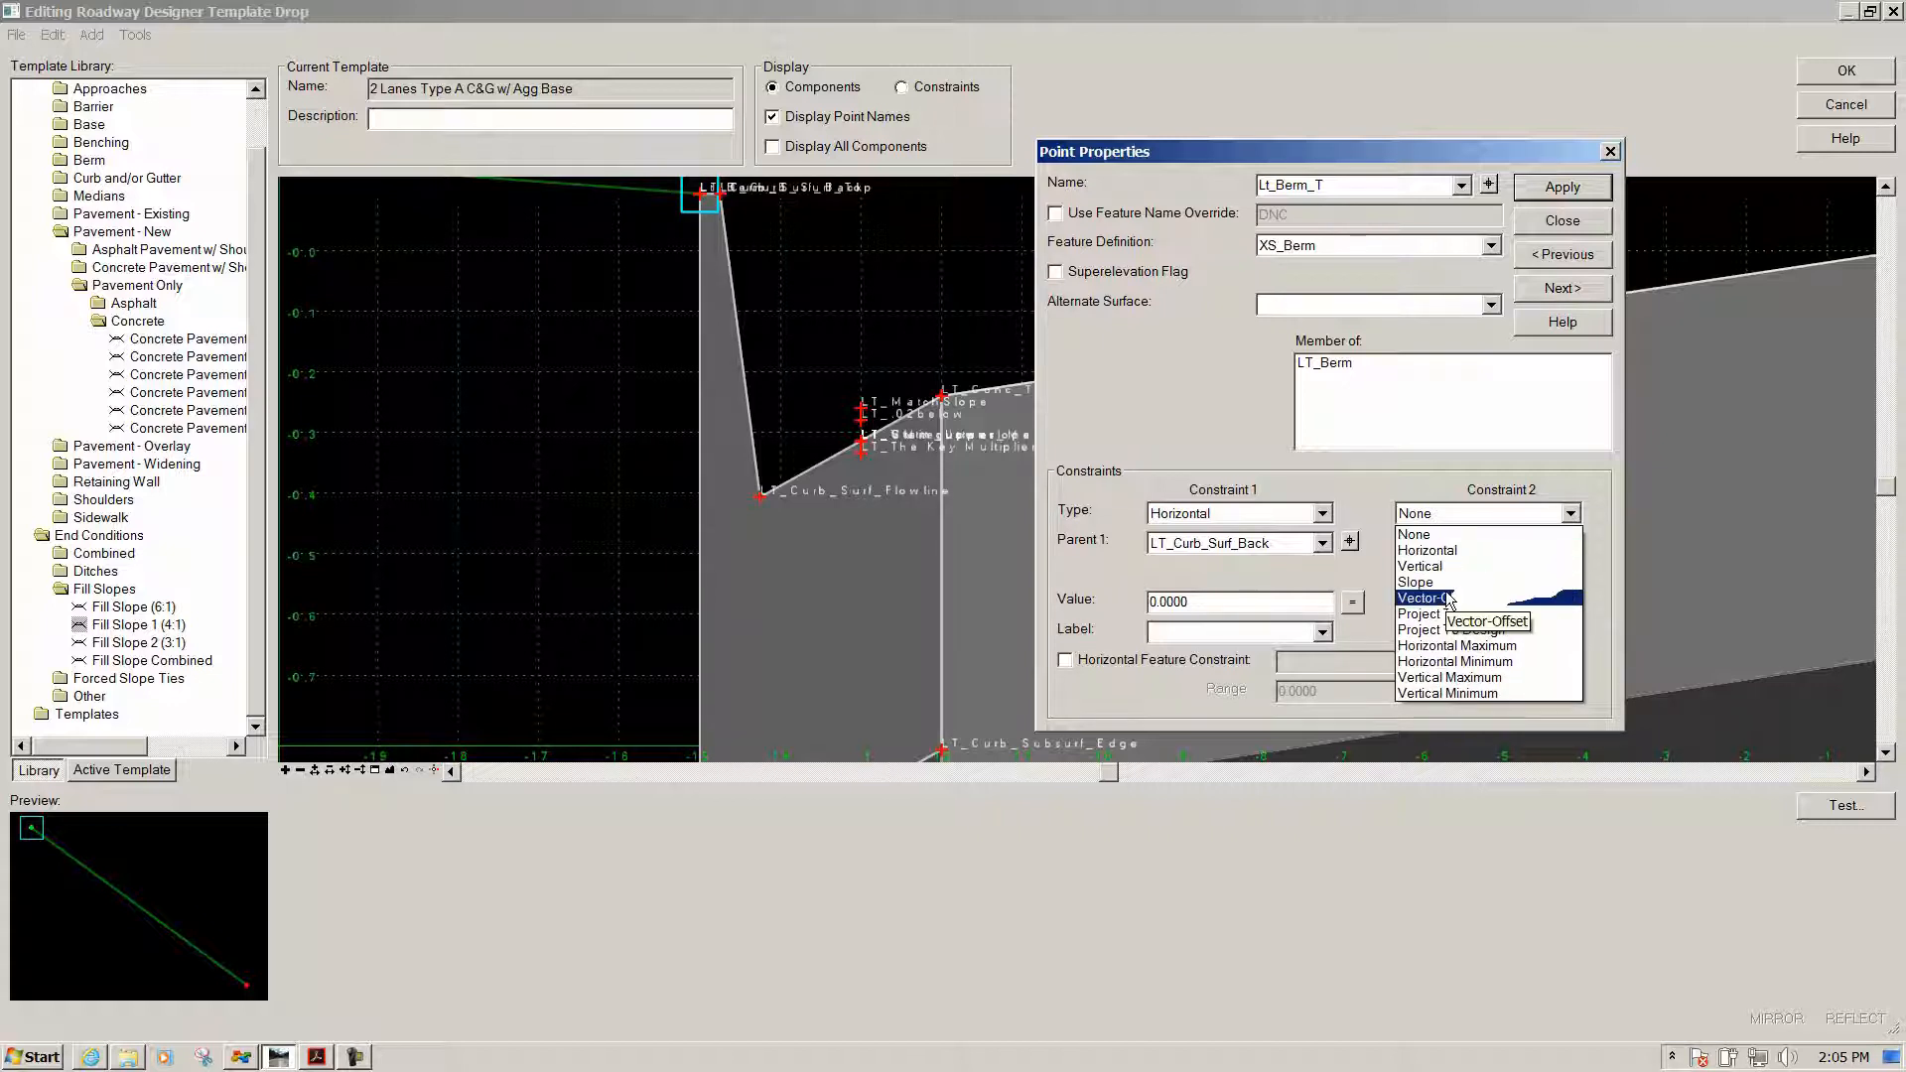
click(1449, 598)
click(1597, 541)
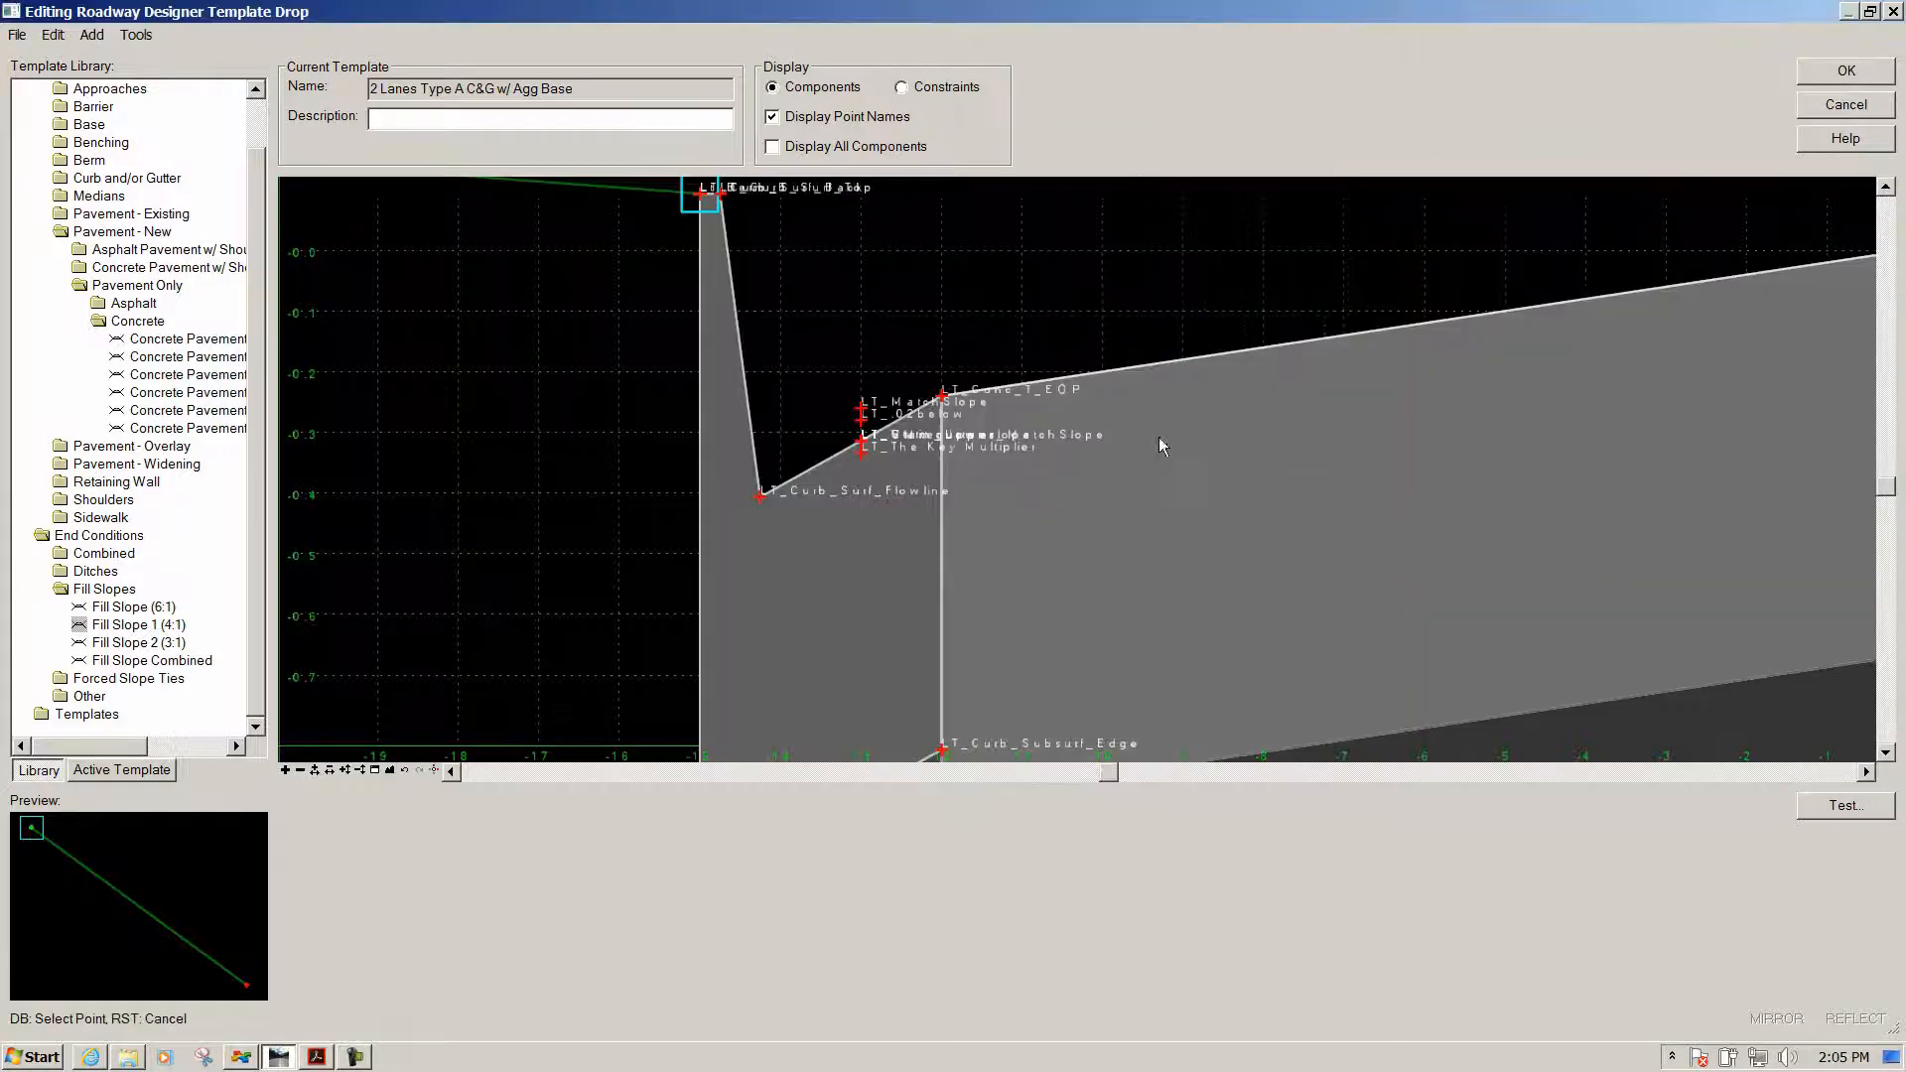
click(942, 397)
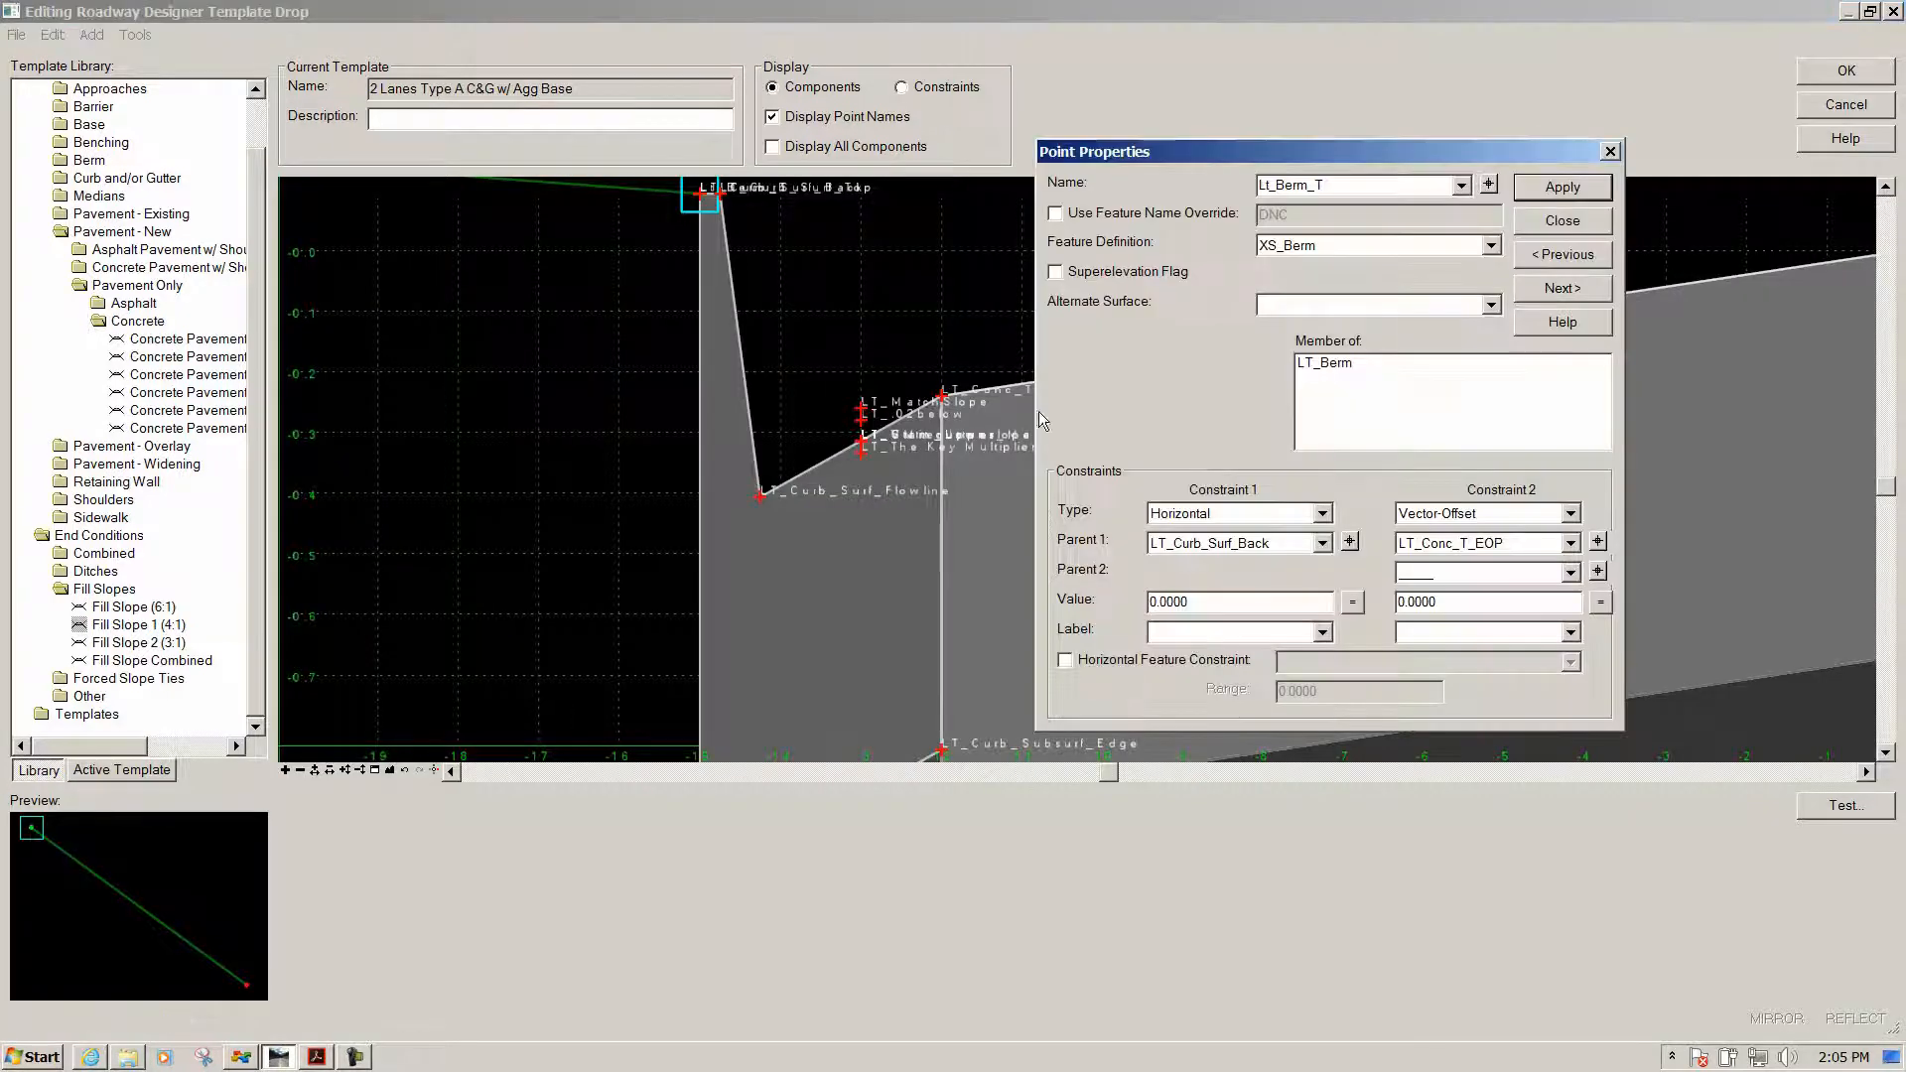
click(1598, 571)
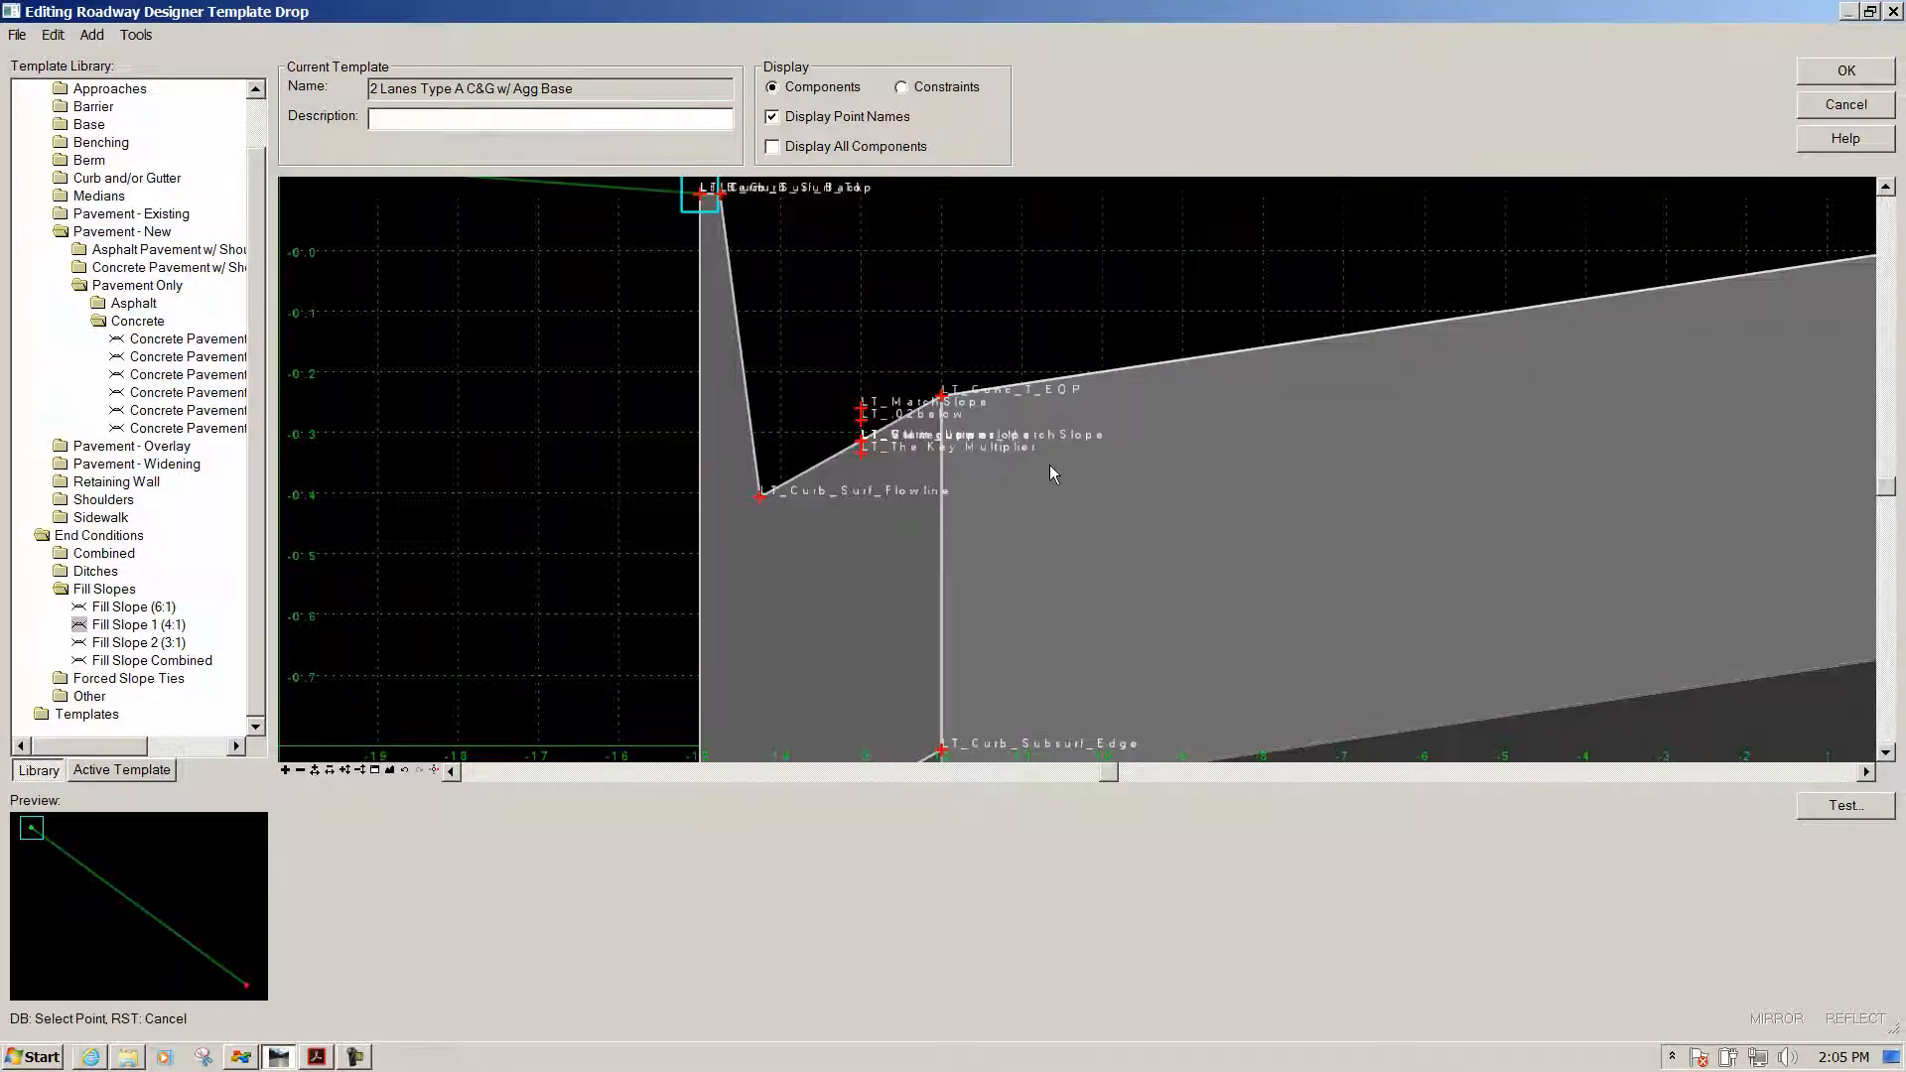
click(761, 496)
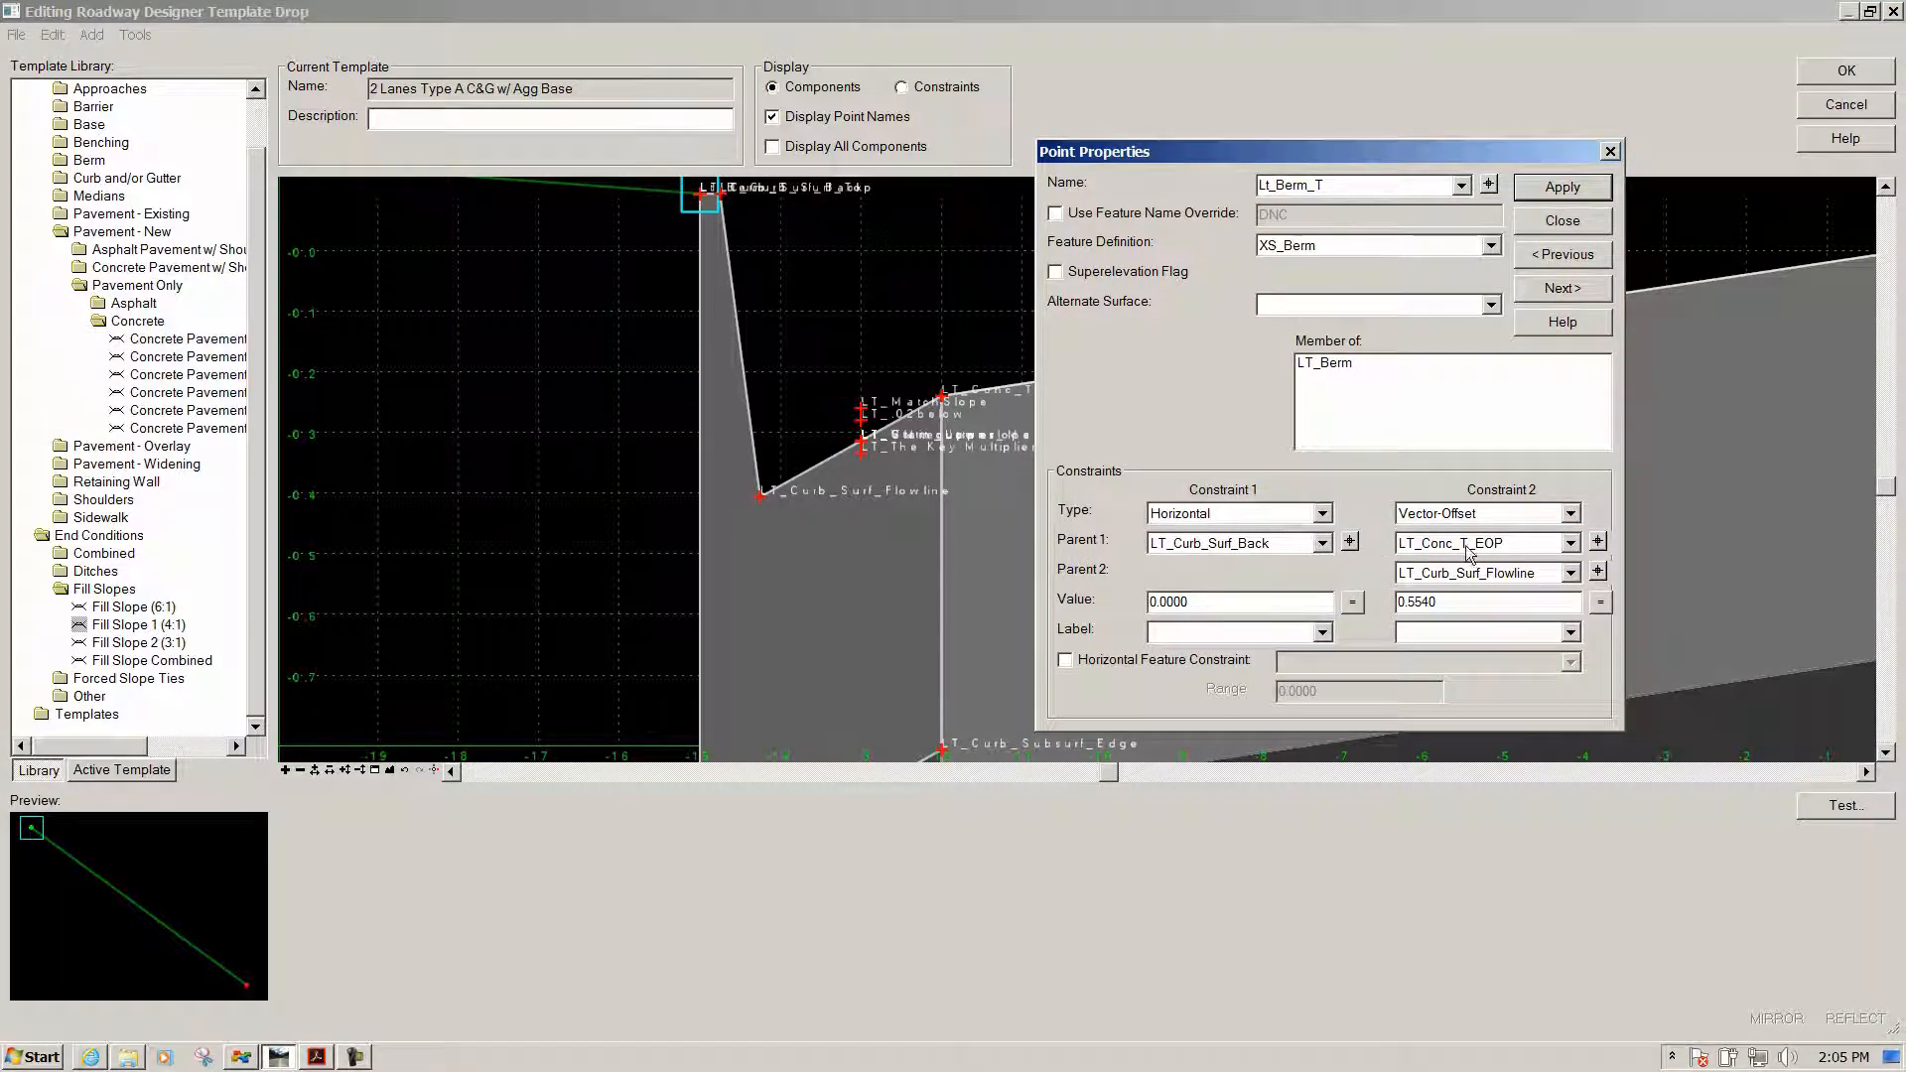
scroll(874, 506, down, 1)
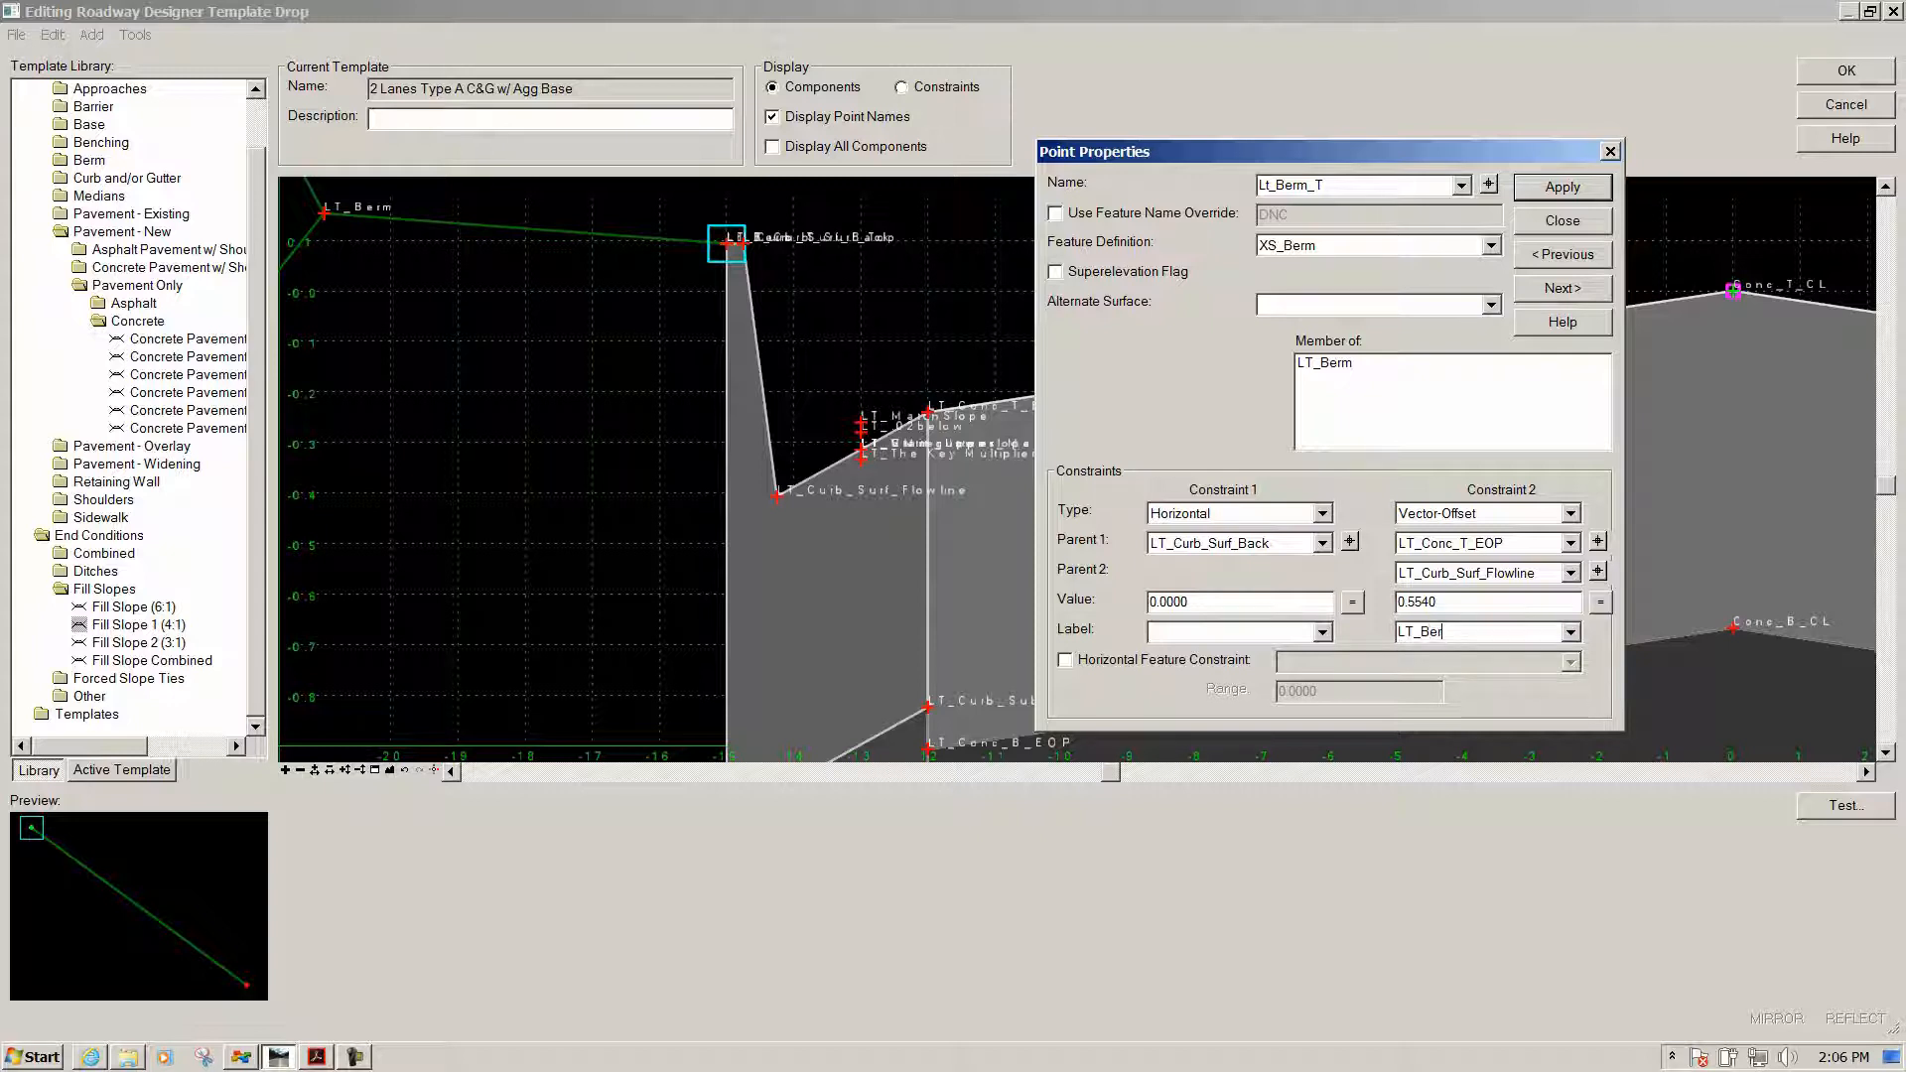
Label the vector-offset constraint LT_Berm_Elevation_Offset, then apply and close Point Properties
text(le)
text(vation_Offs)
text(we)
key(Tab)
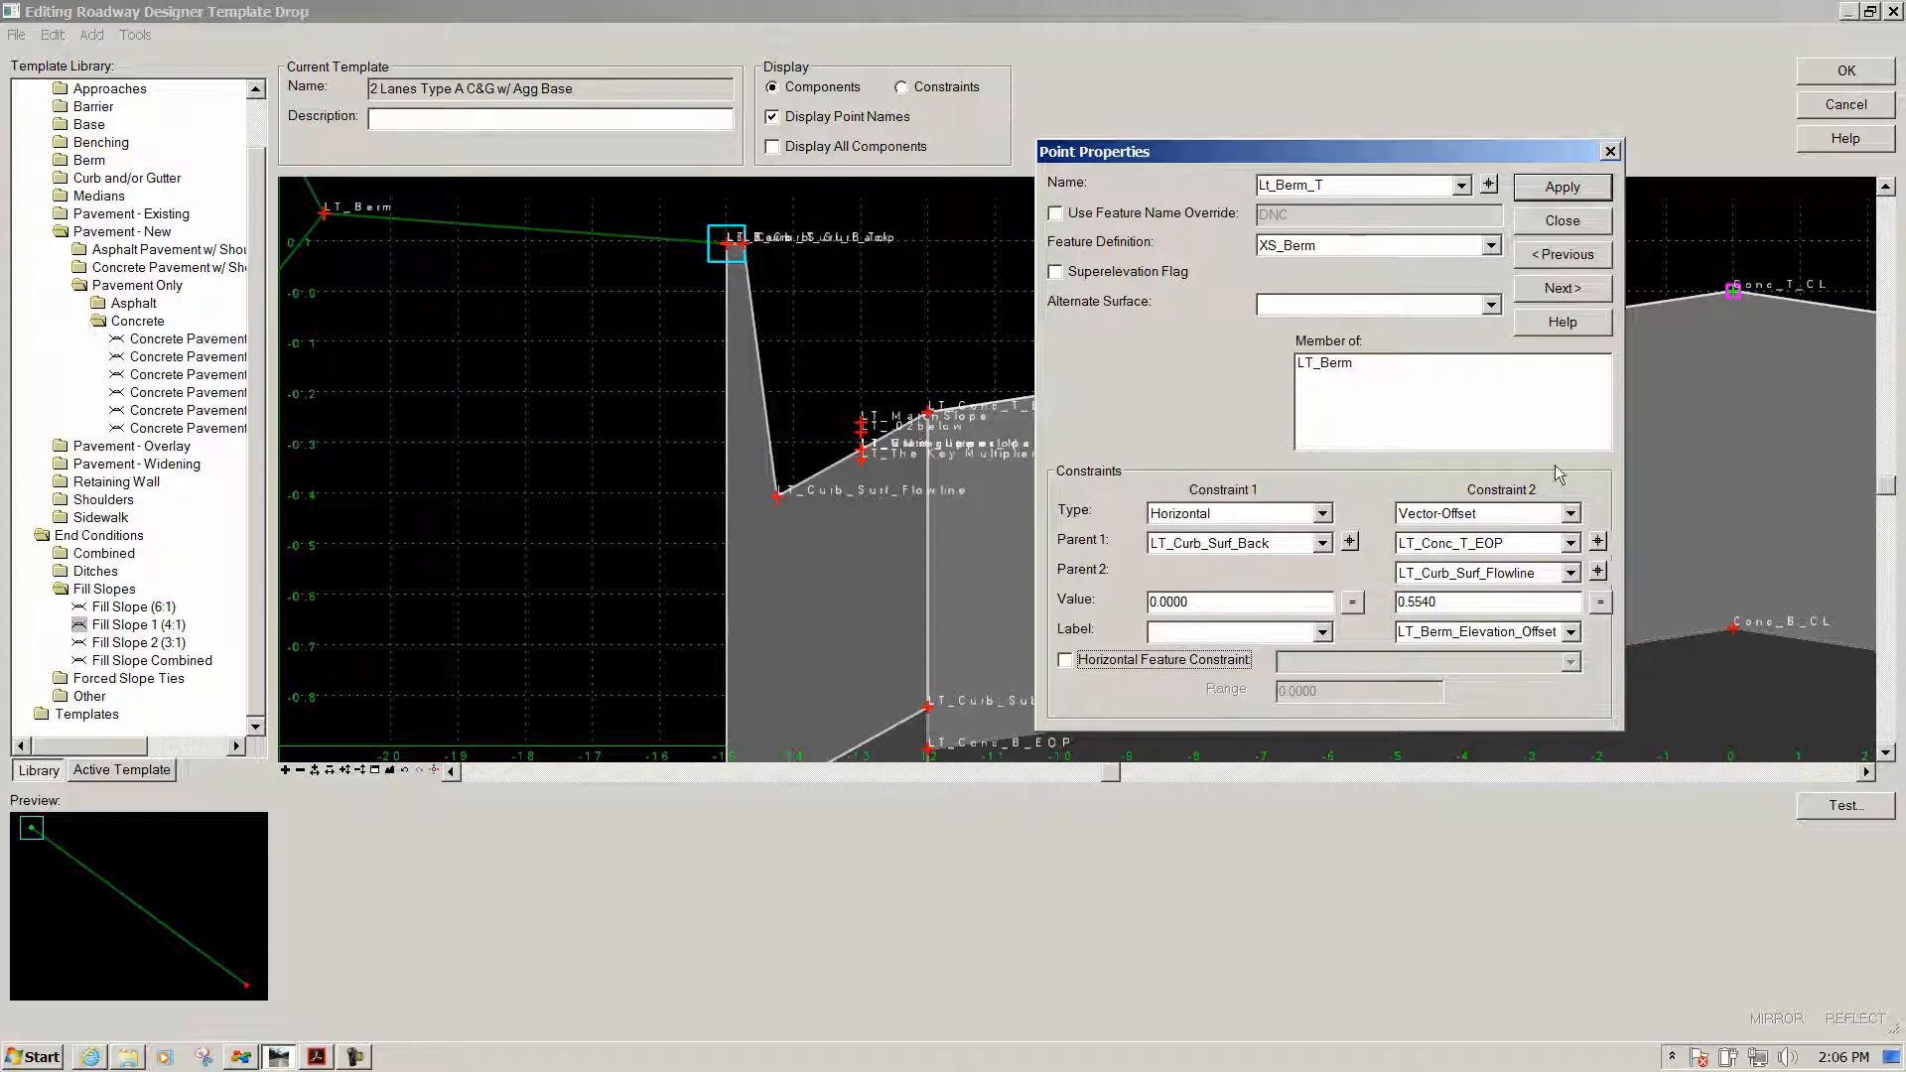
click(1562, 190)
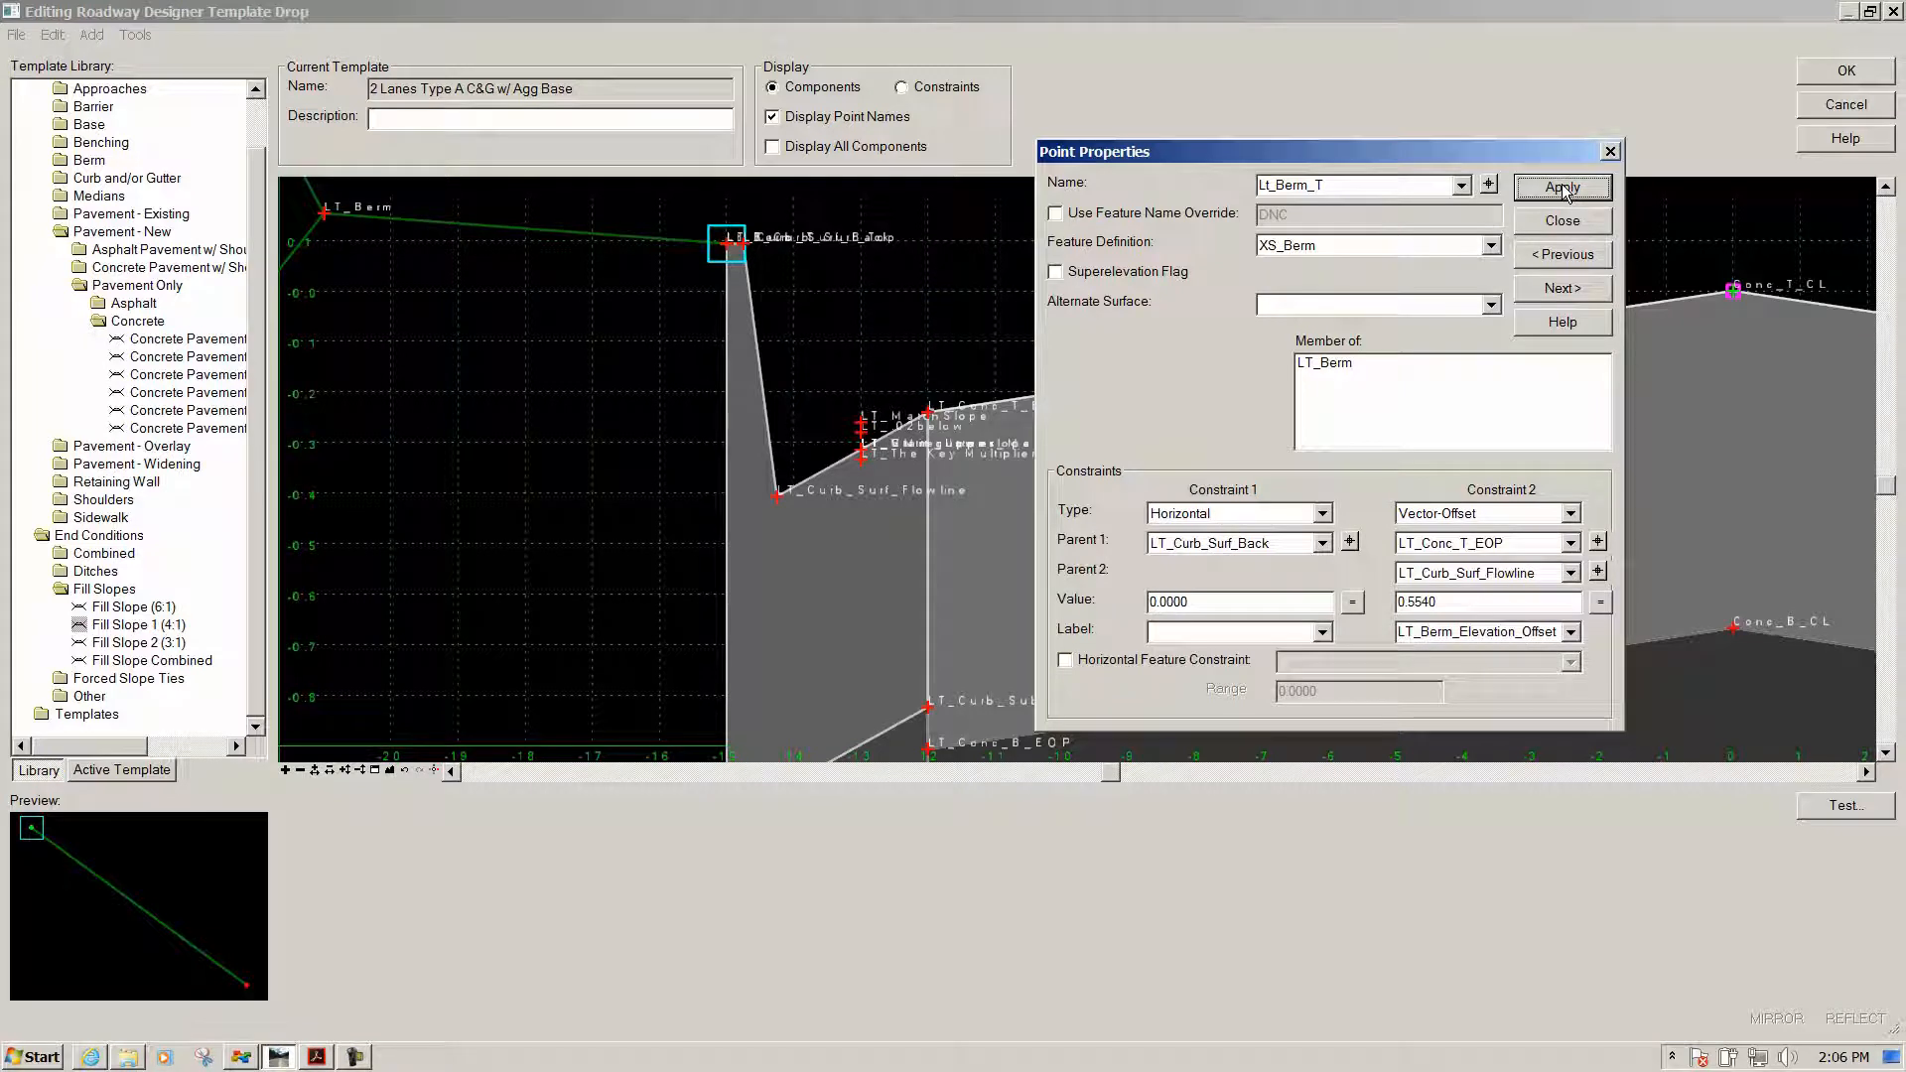
click(1563, 224)
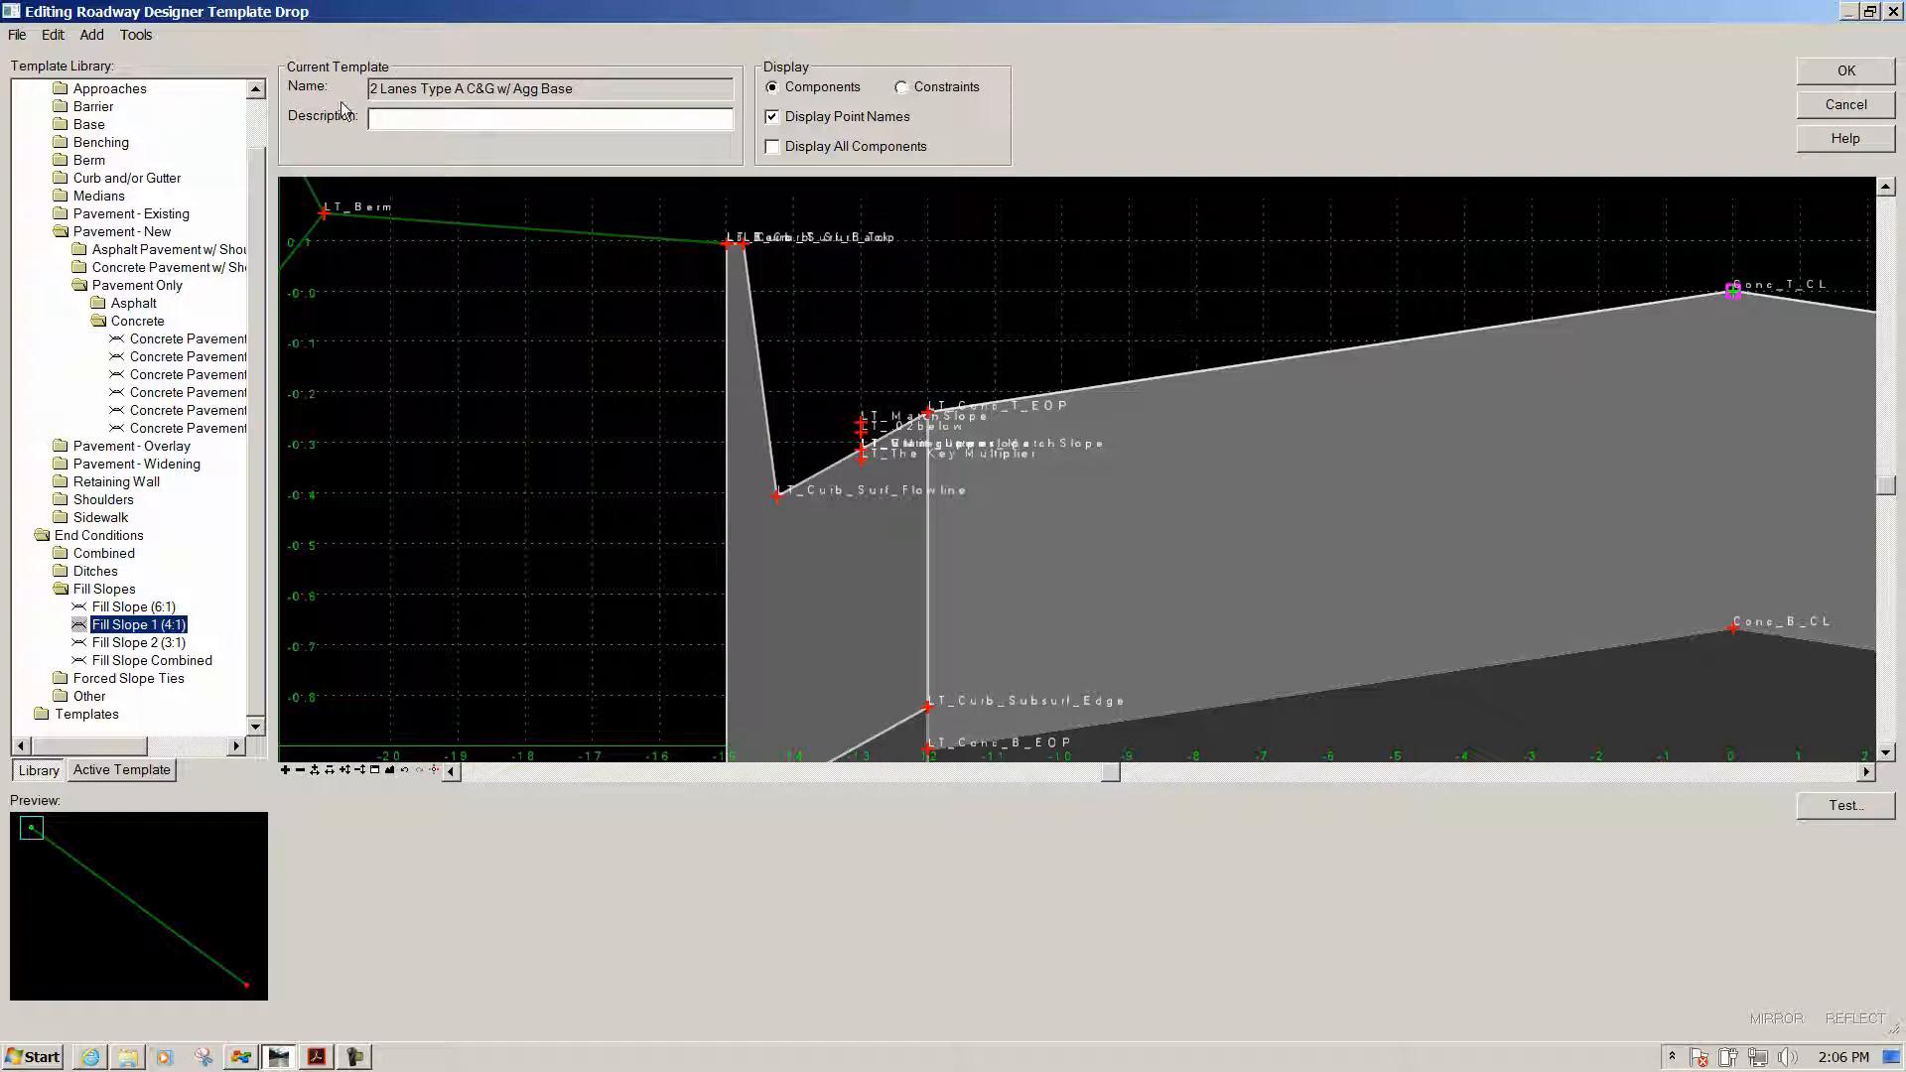
Open Point Properties for LT_Berm, with its -6.0000 horizontal and -1.00% slope constraints
scroll(1140, 475, down, 1)
scroll(874, 261, up, 1)
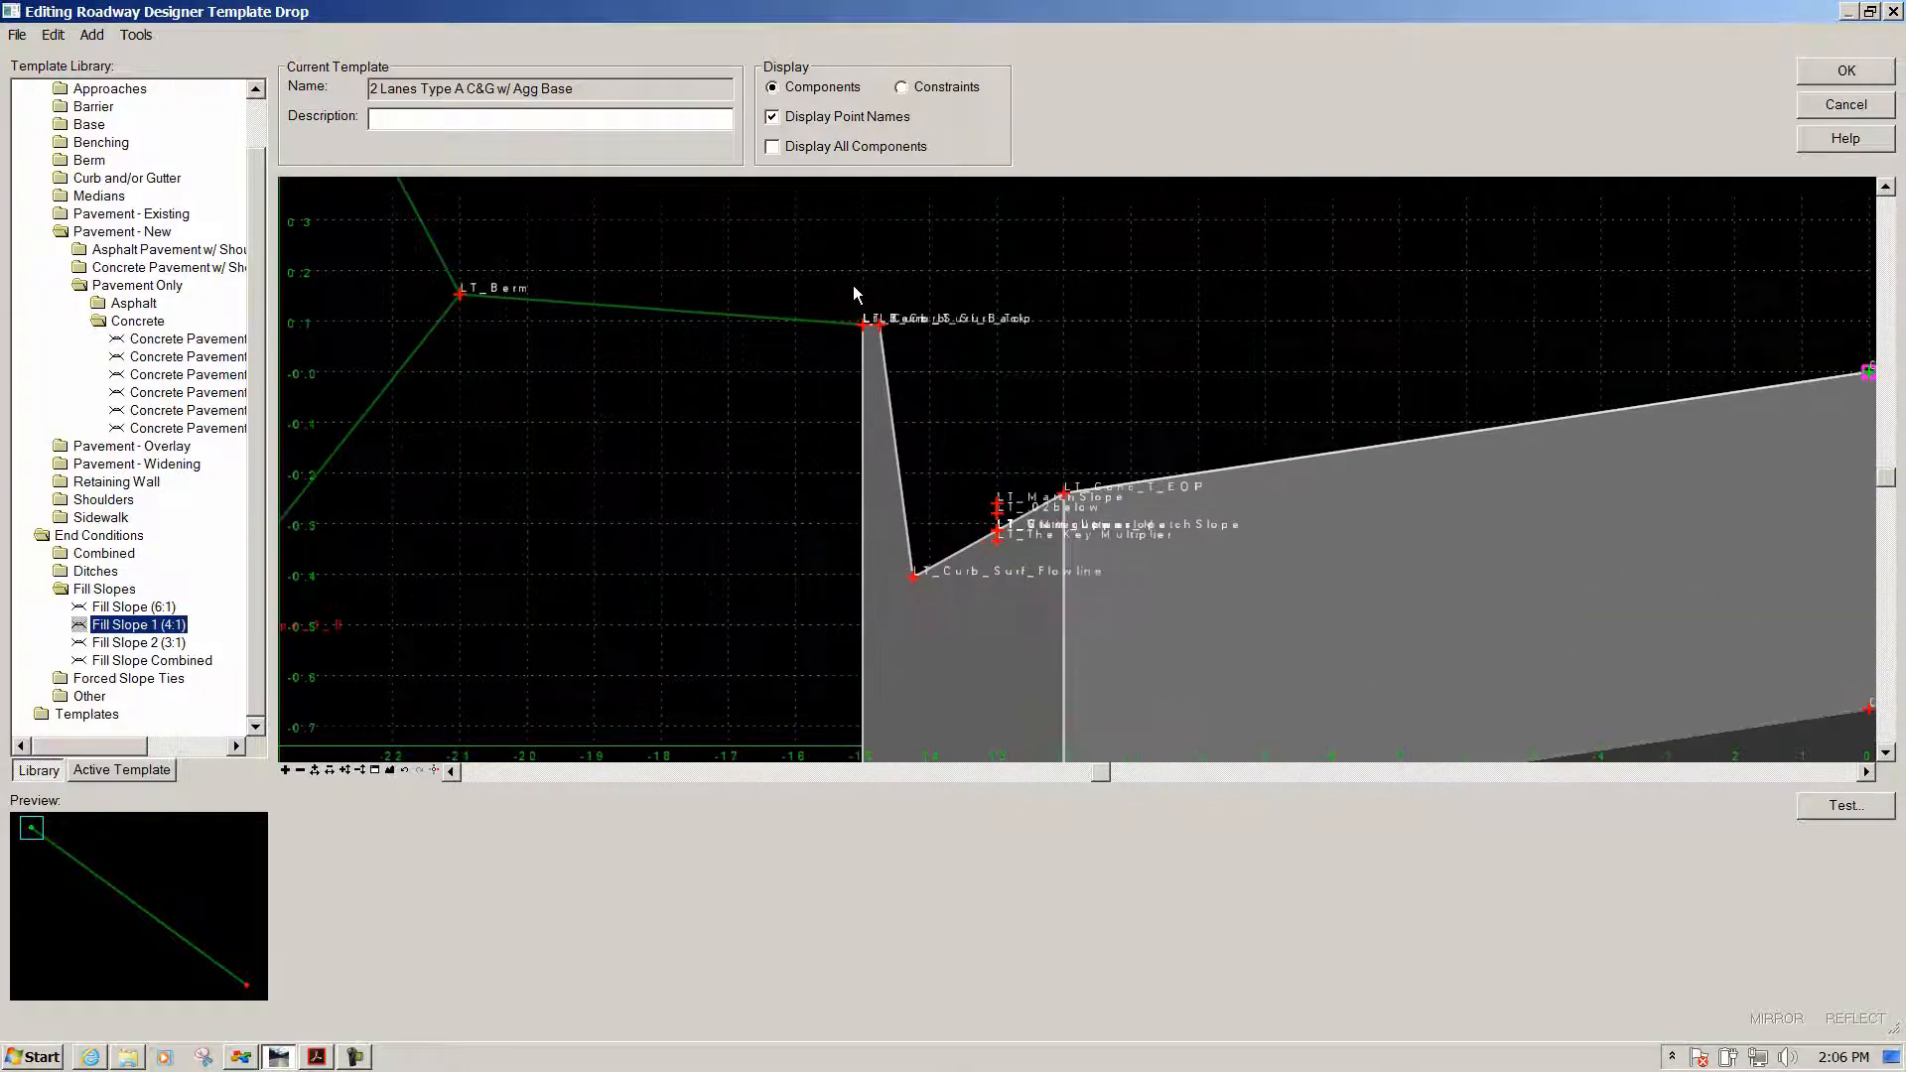
mouse_move(861, 334)
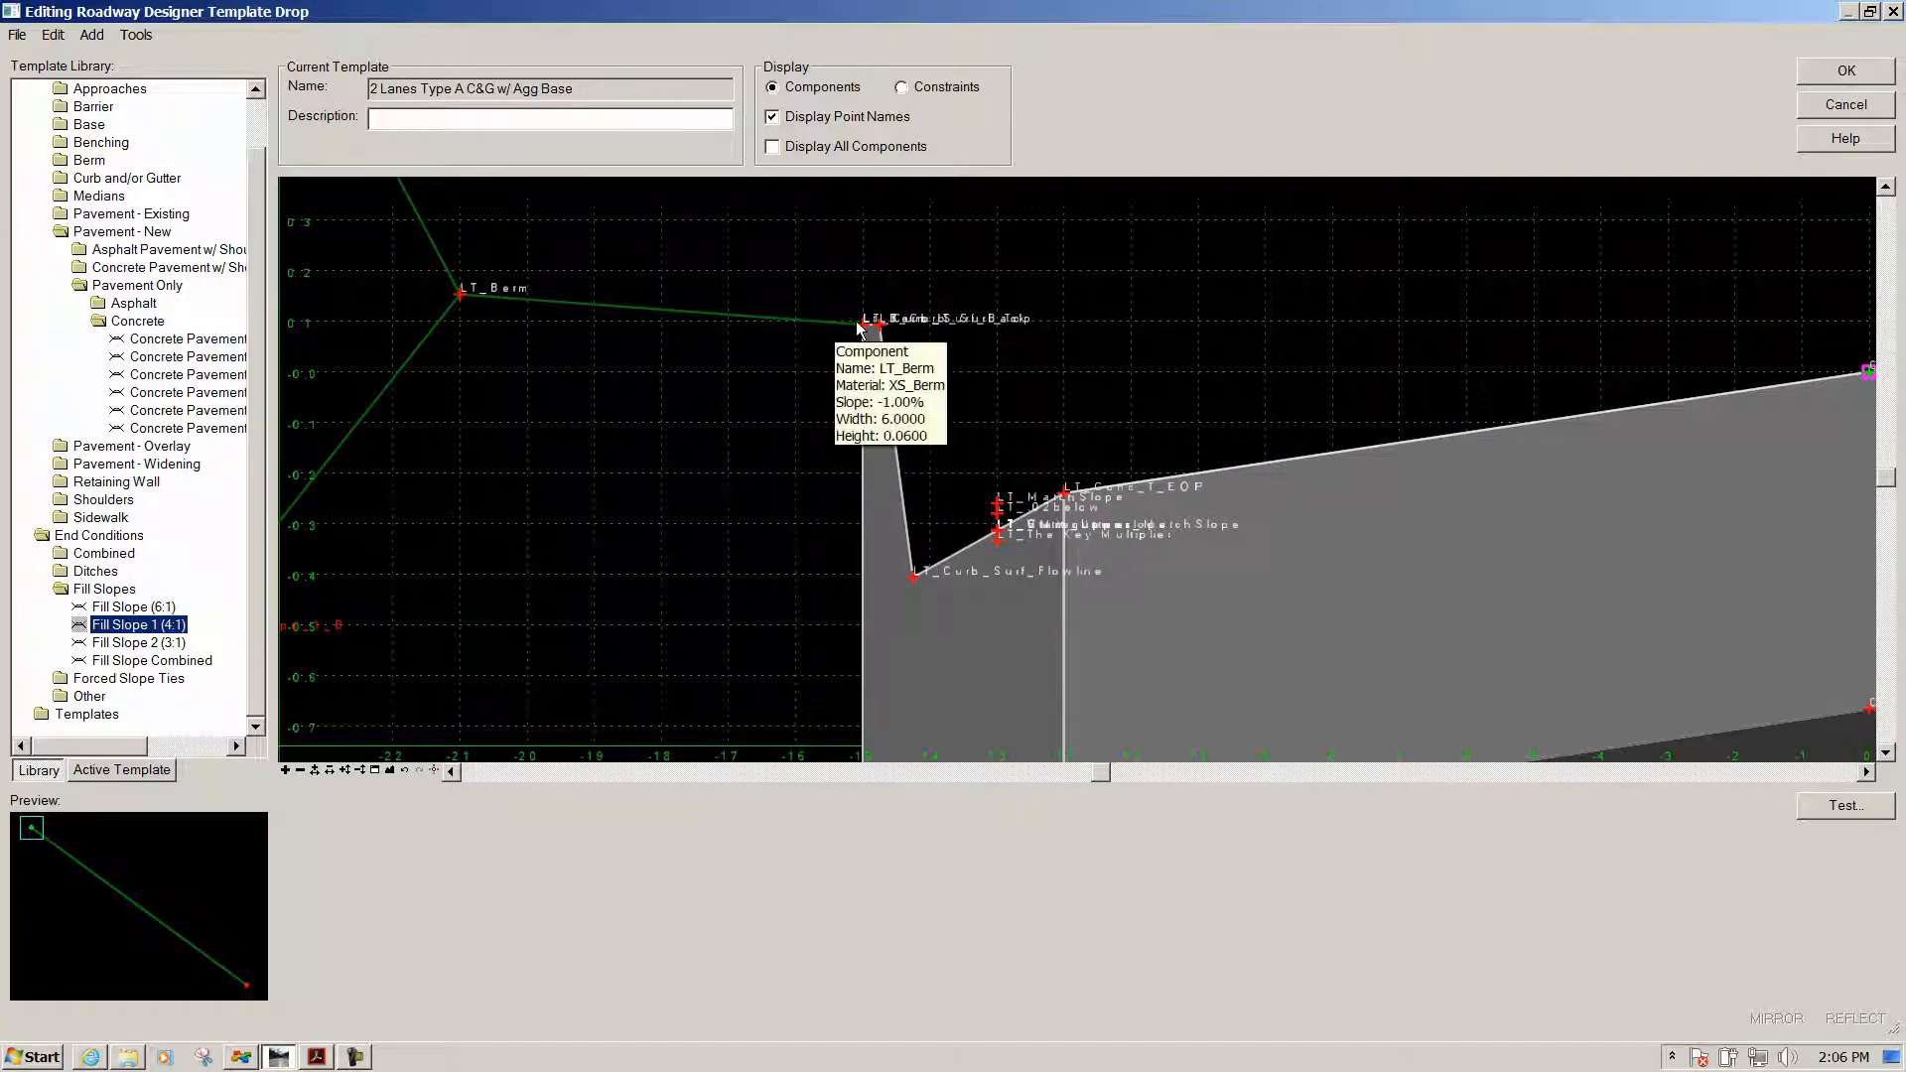
mouse_move(458, 298)
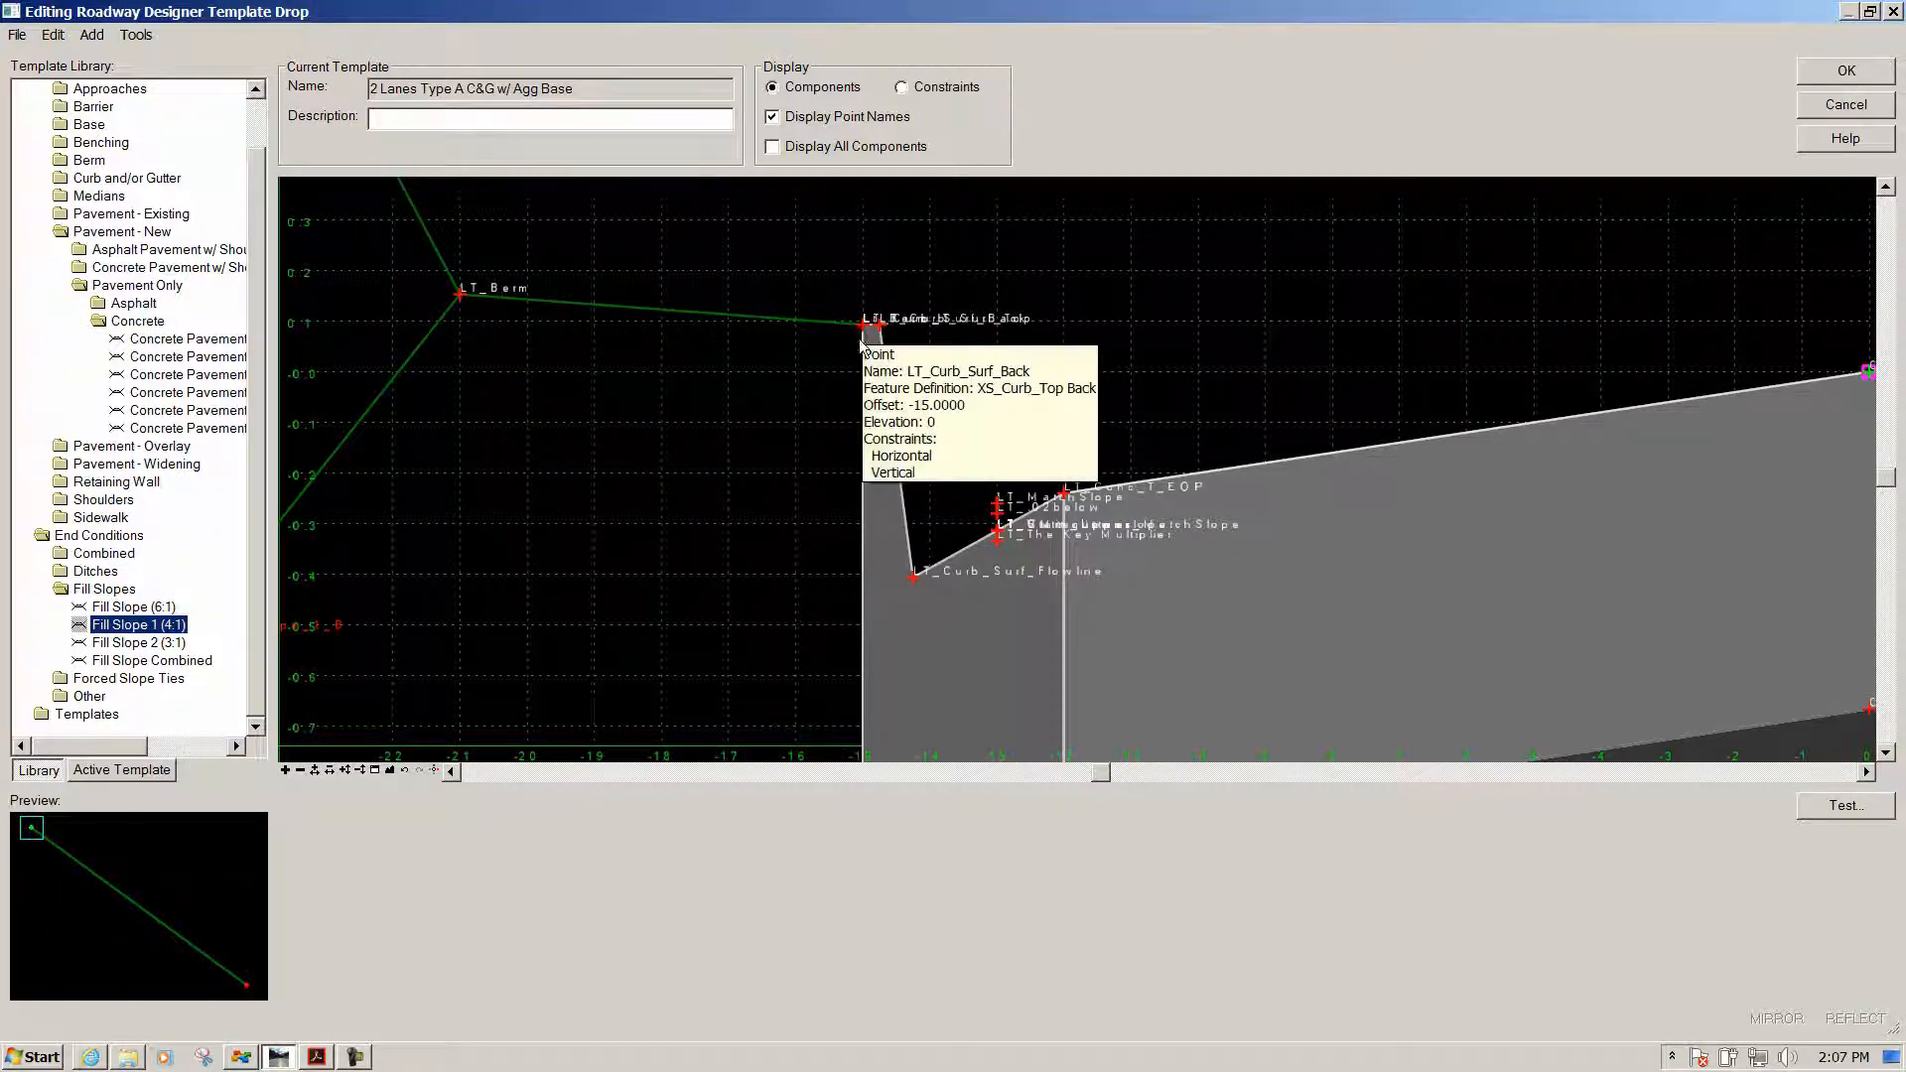
mouse_move(864, 534)
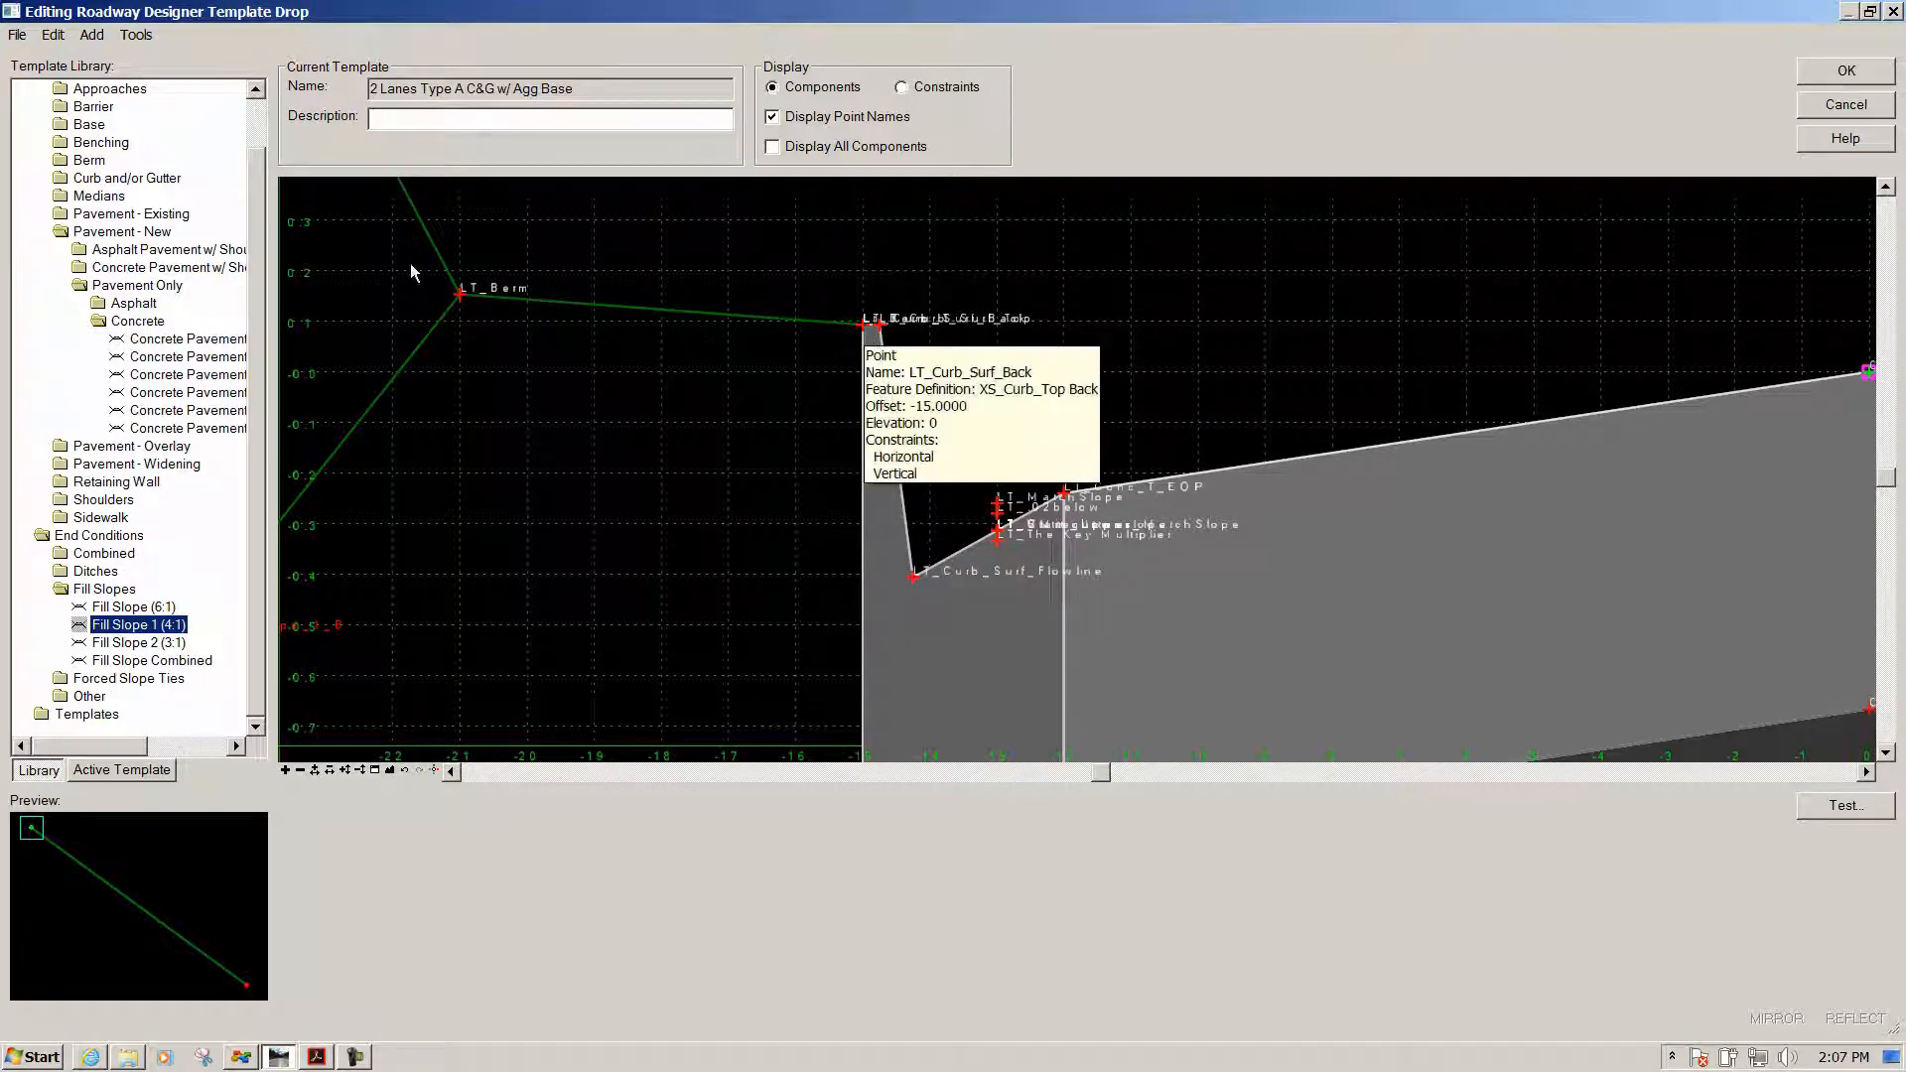
double_click(460, 295)
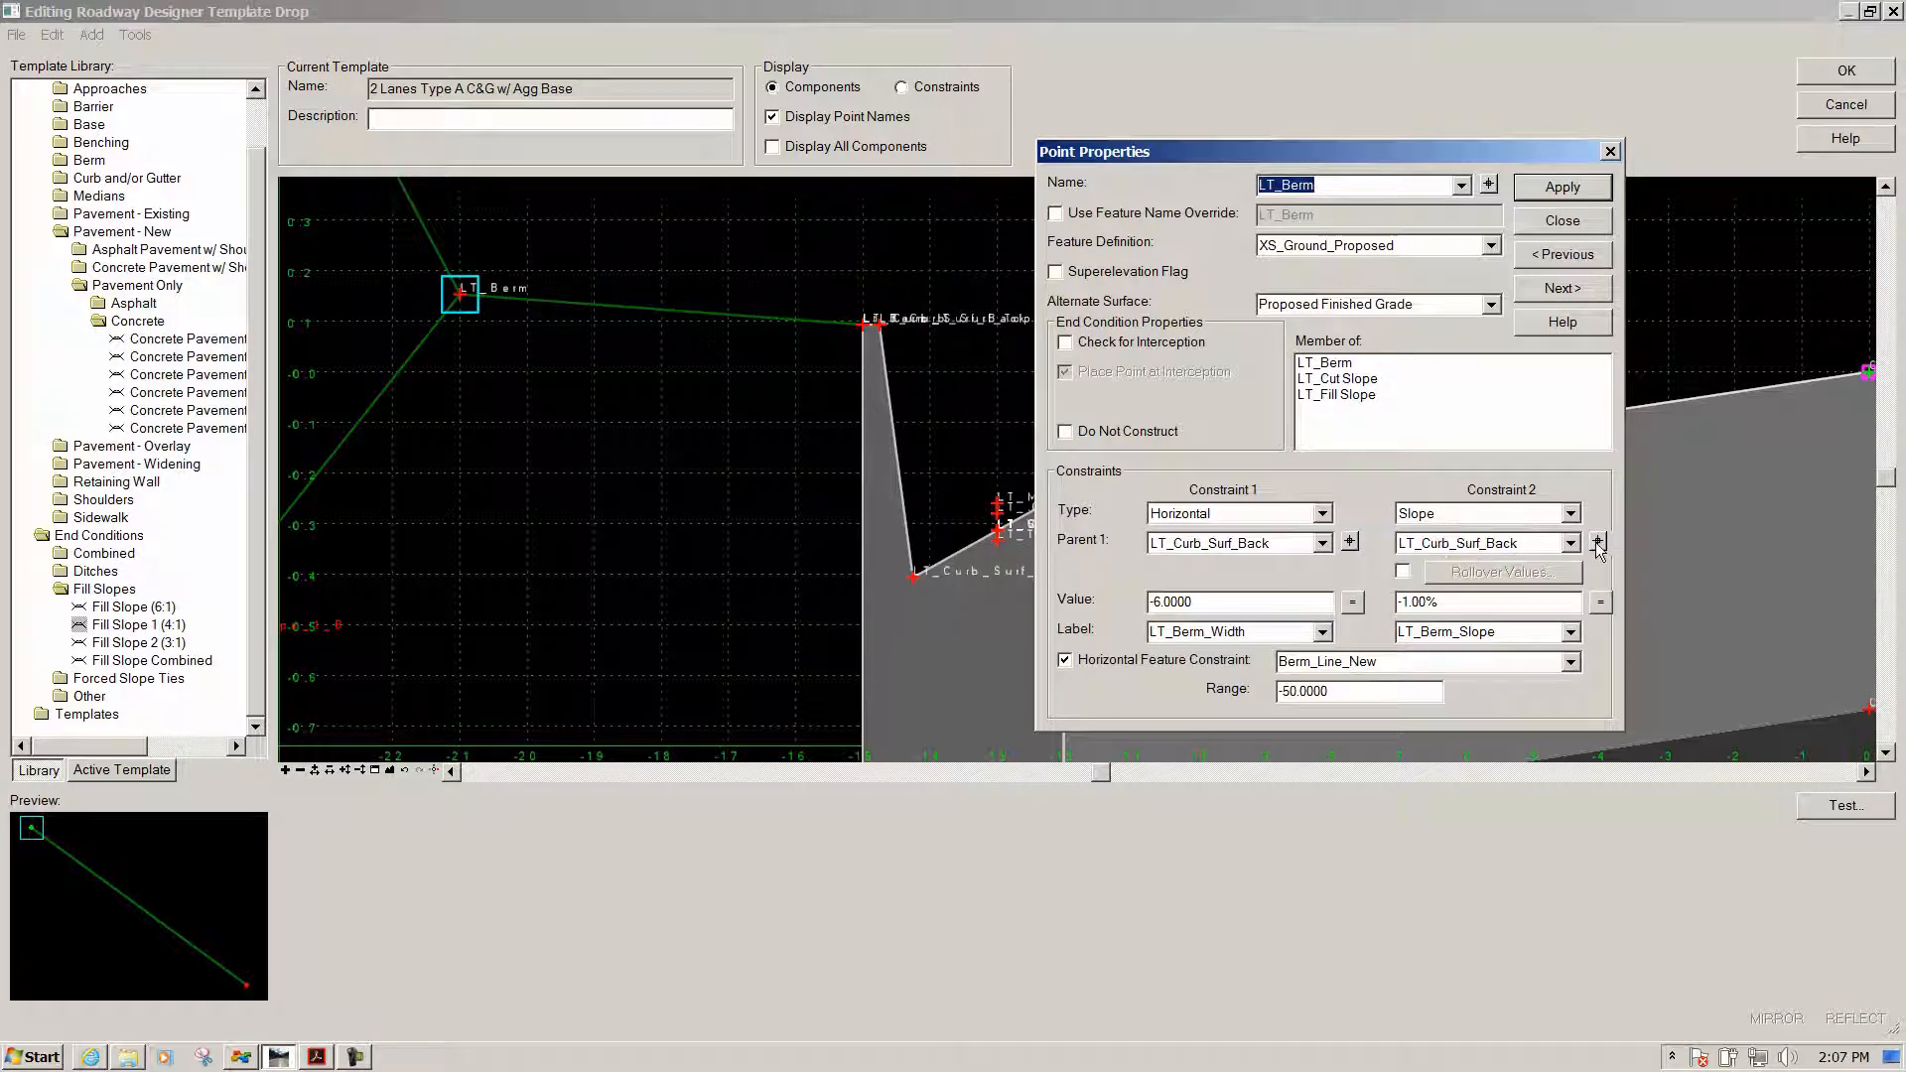
Reparent LT_Berm's -1.00% slope constraint to Lt_Berm_T and apply the change
key(Escape)
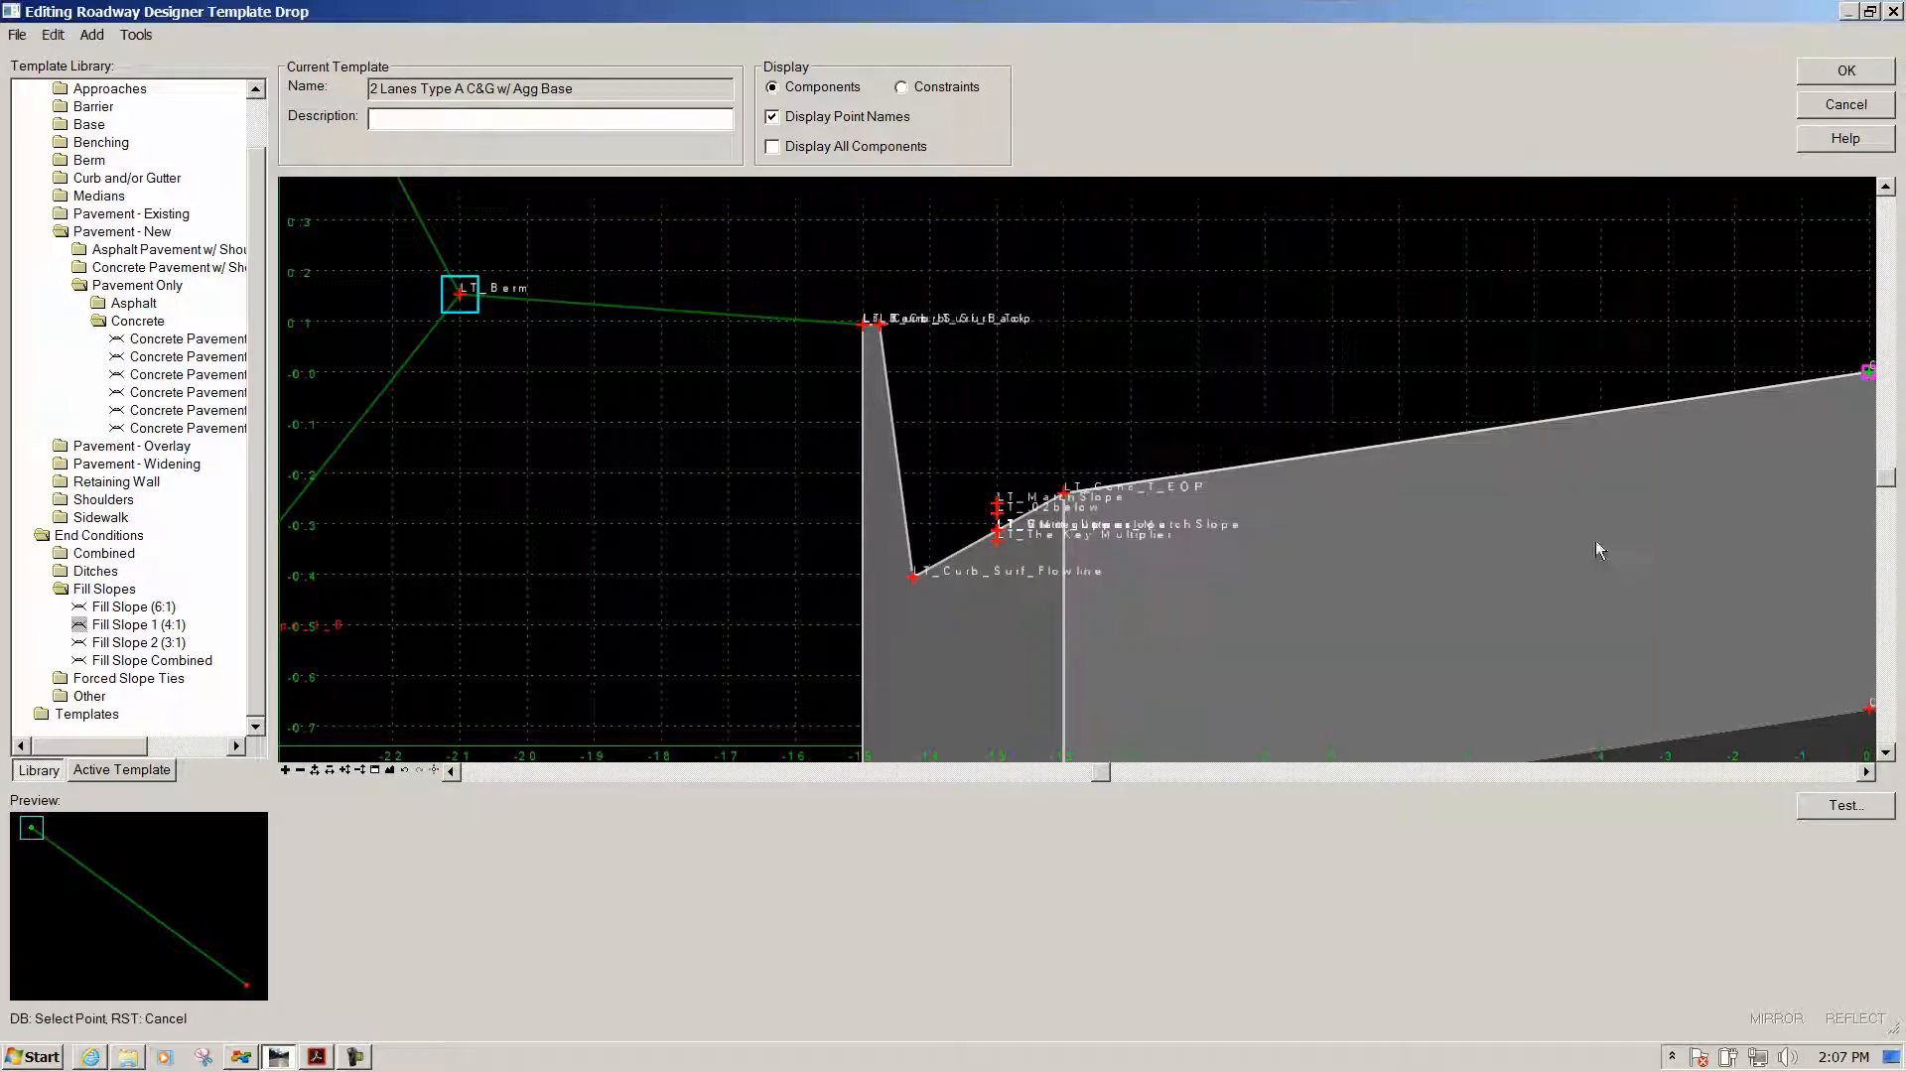
click(866, 331)
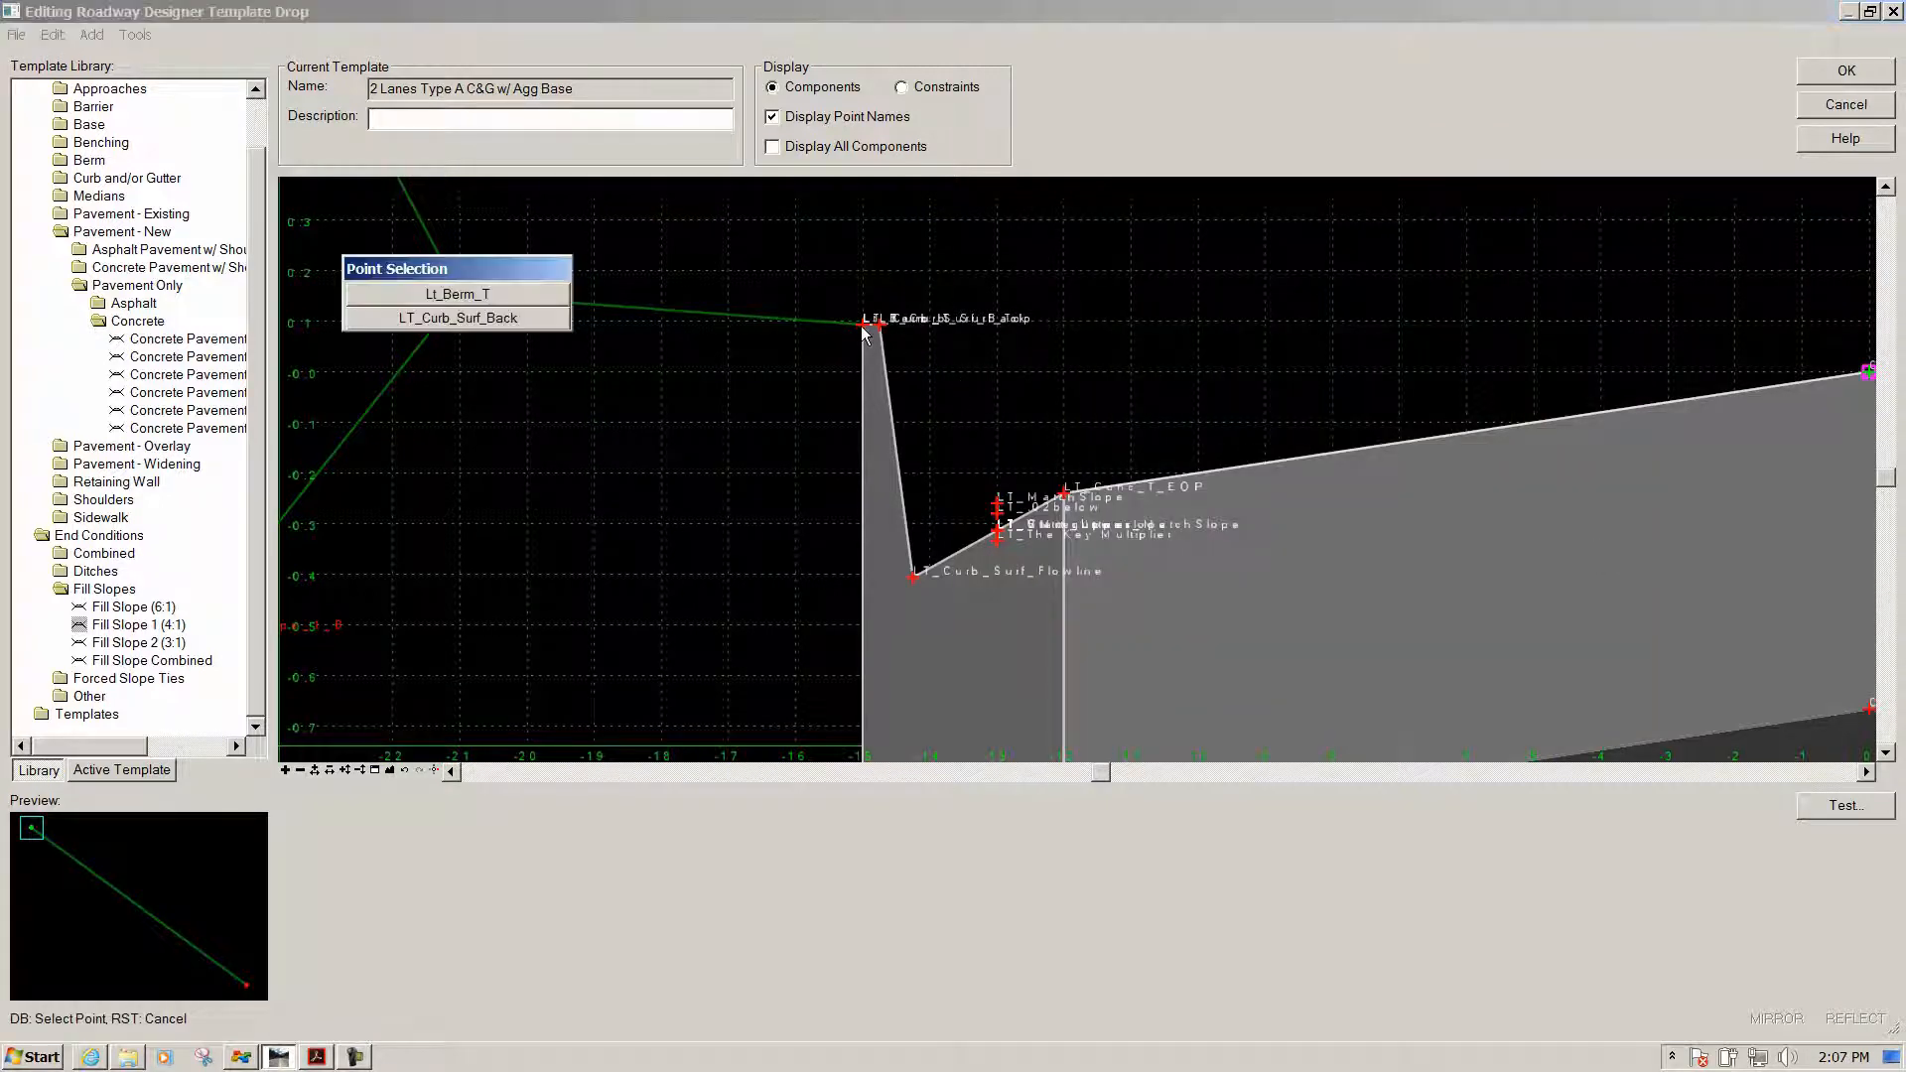
click(481, 301)
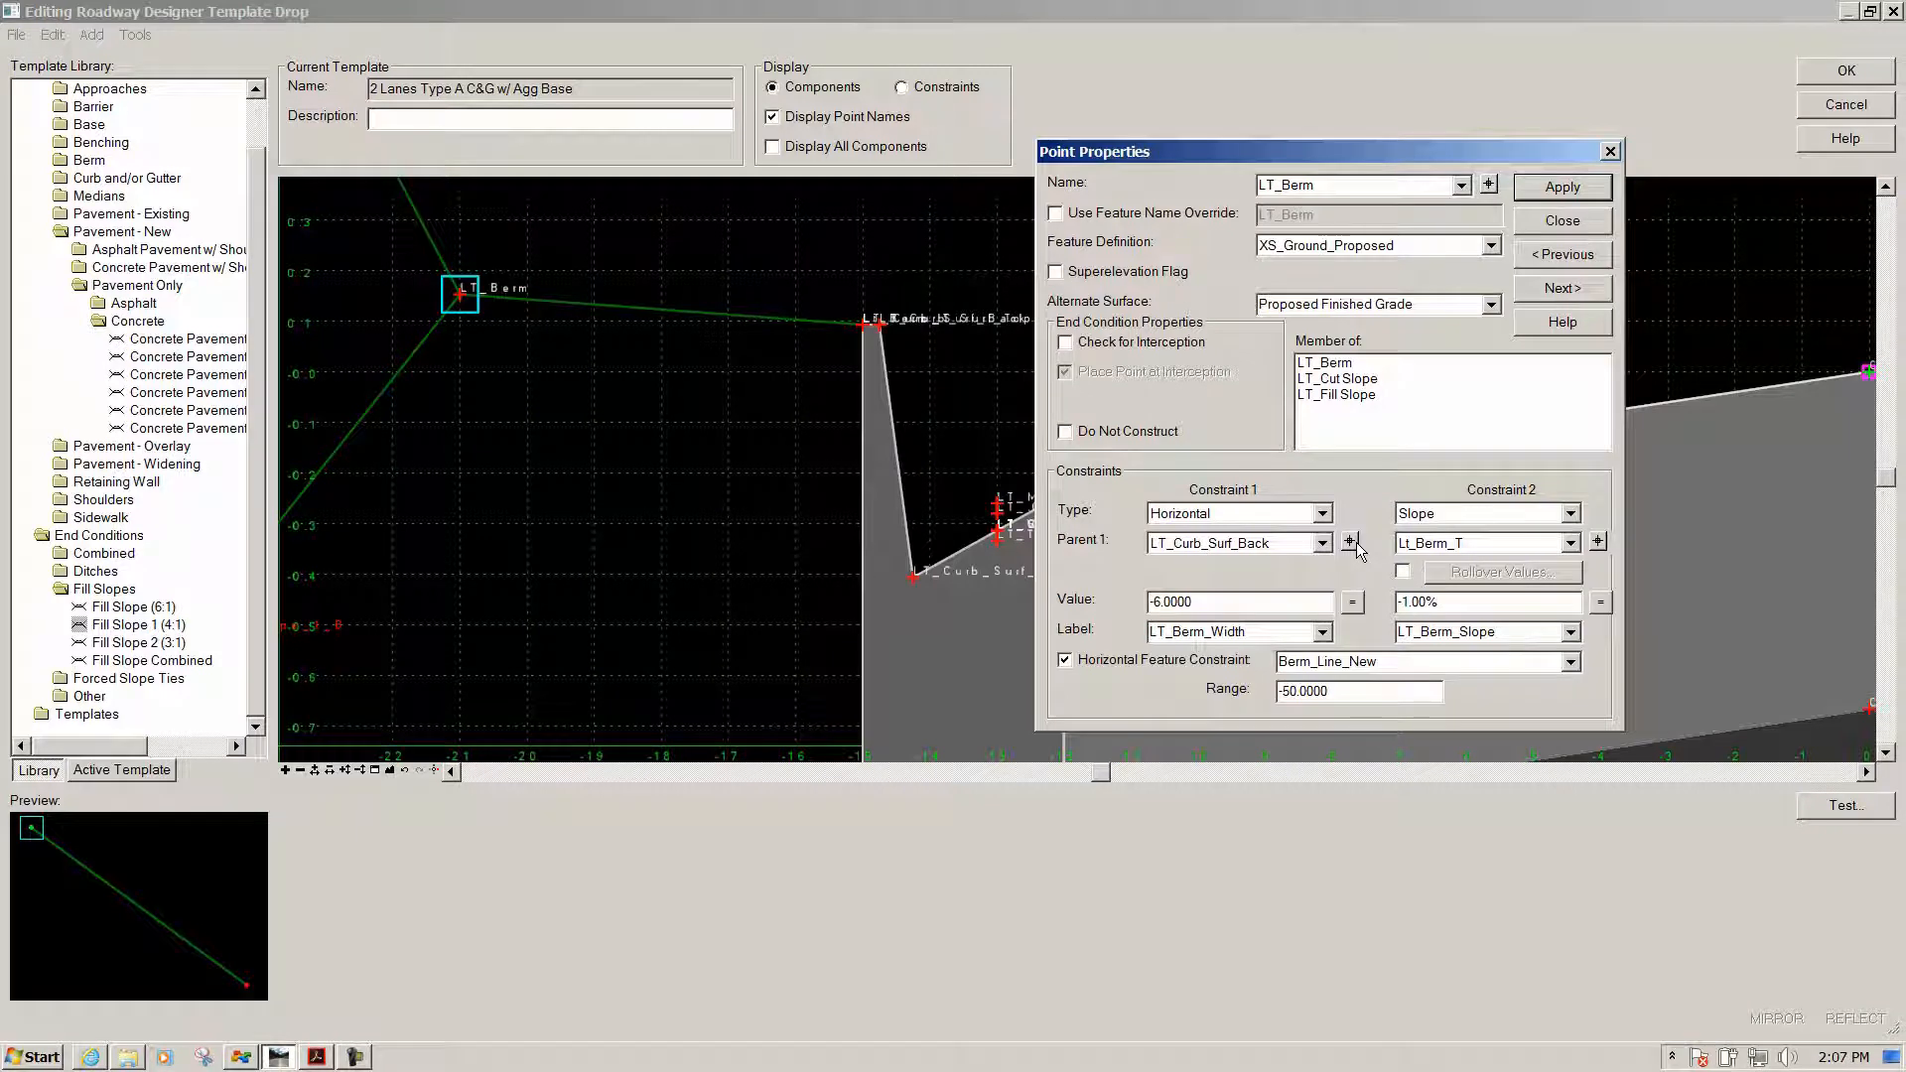
click(1558, 189)
Close Point Properties and accept the template so corridor Road1 rebuilds
click(1556, 222)
scroll(657, 282, up, 3)
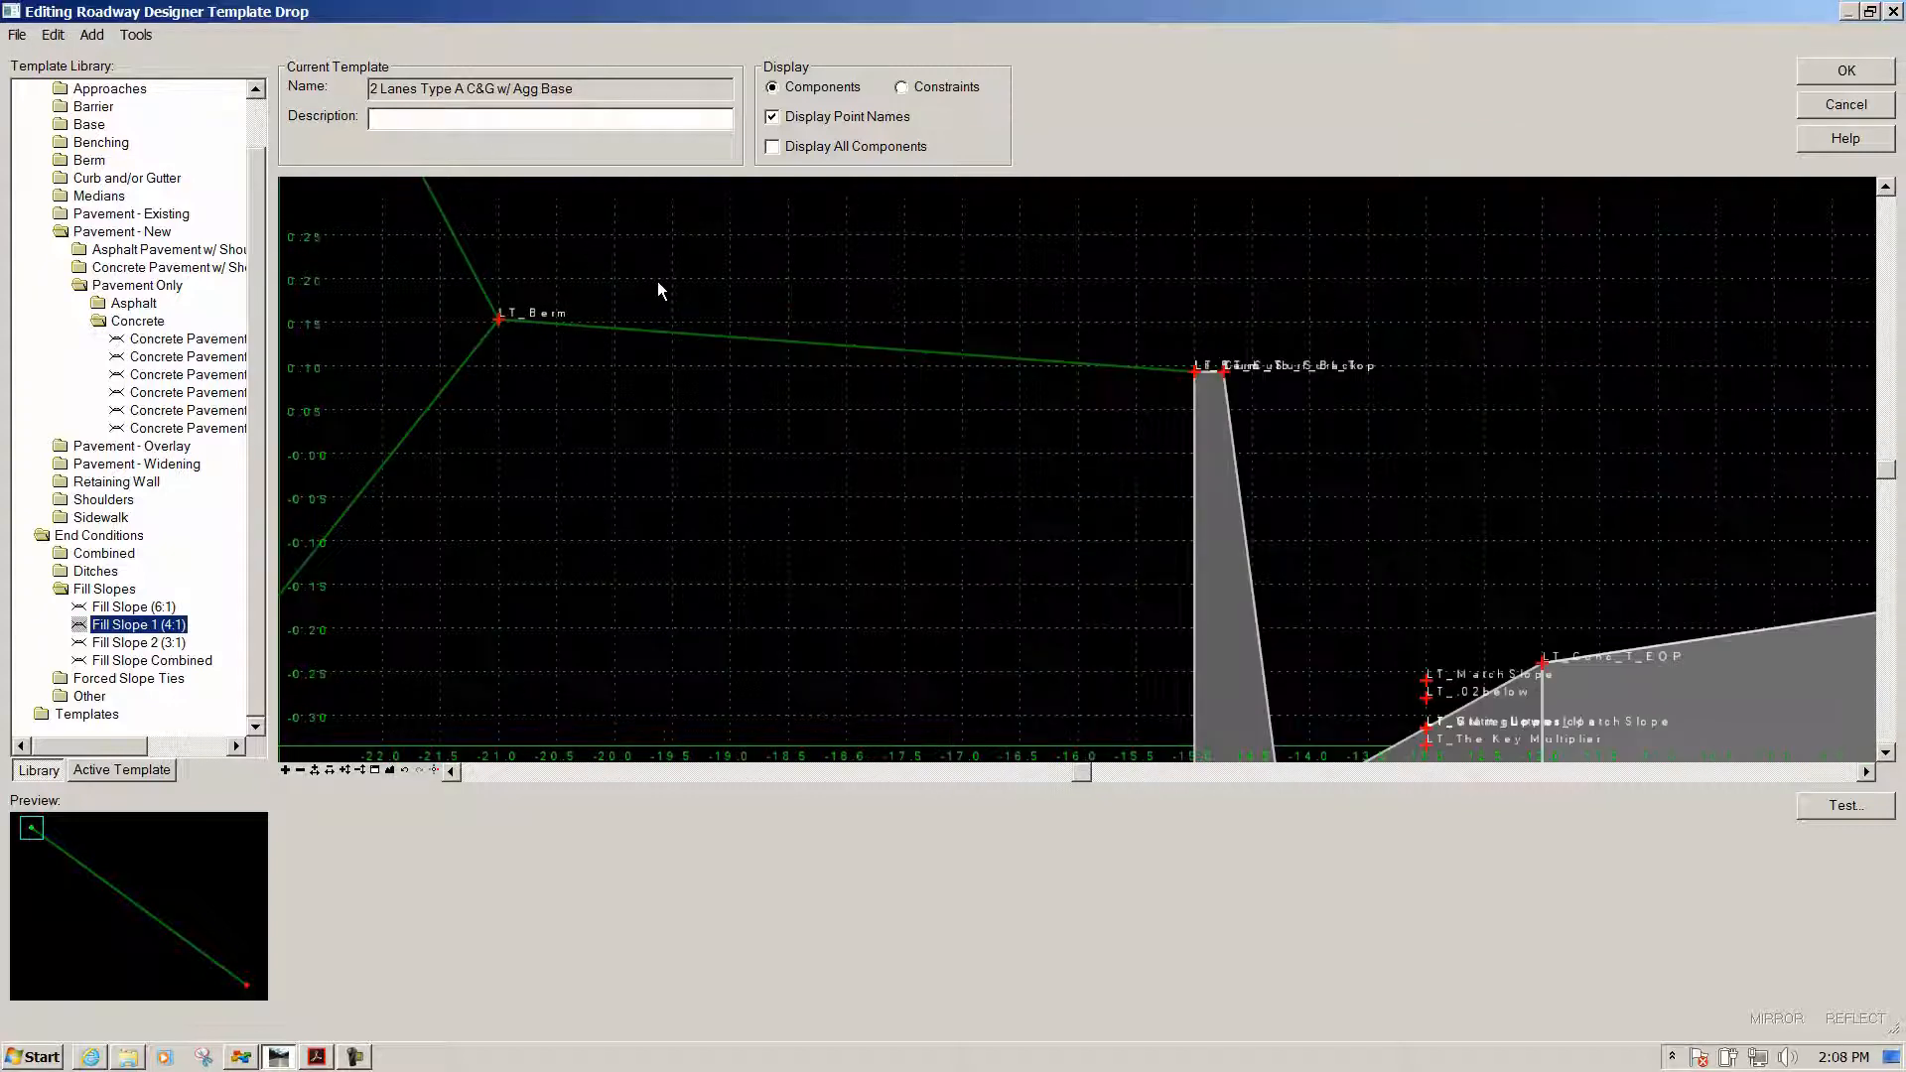
scroll(657, 282, down, 3)
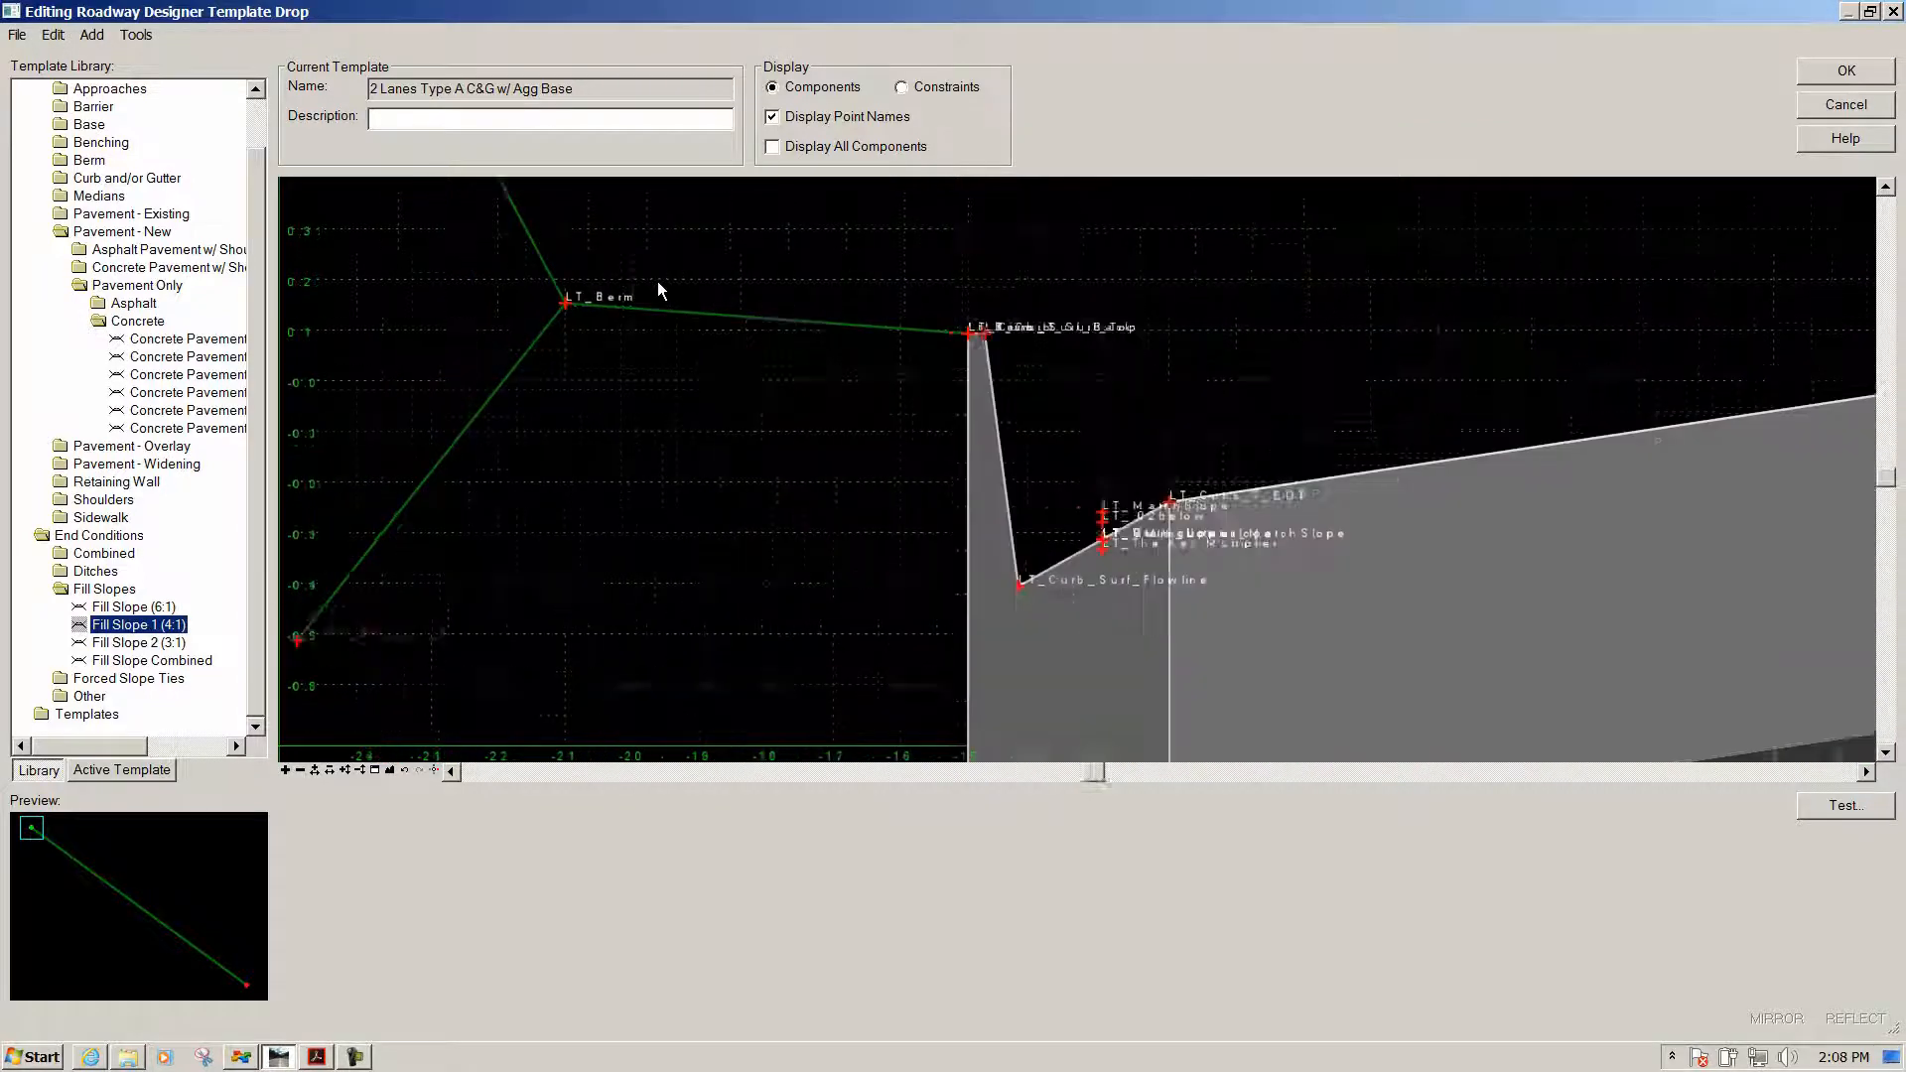
click(1814, 72)
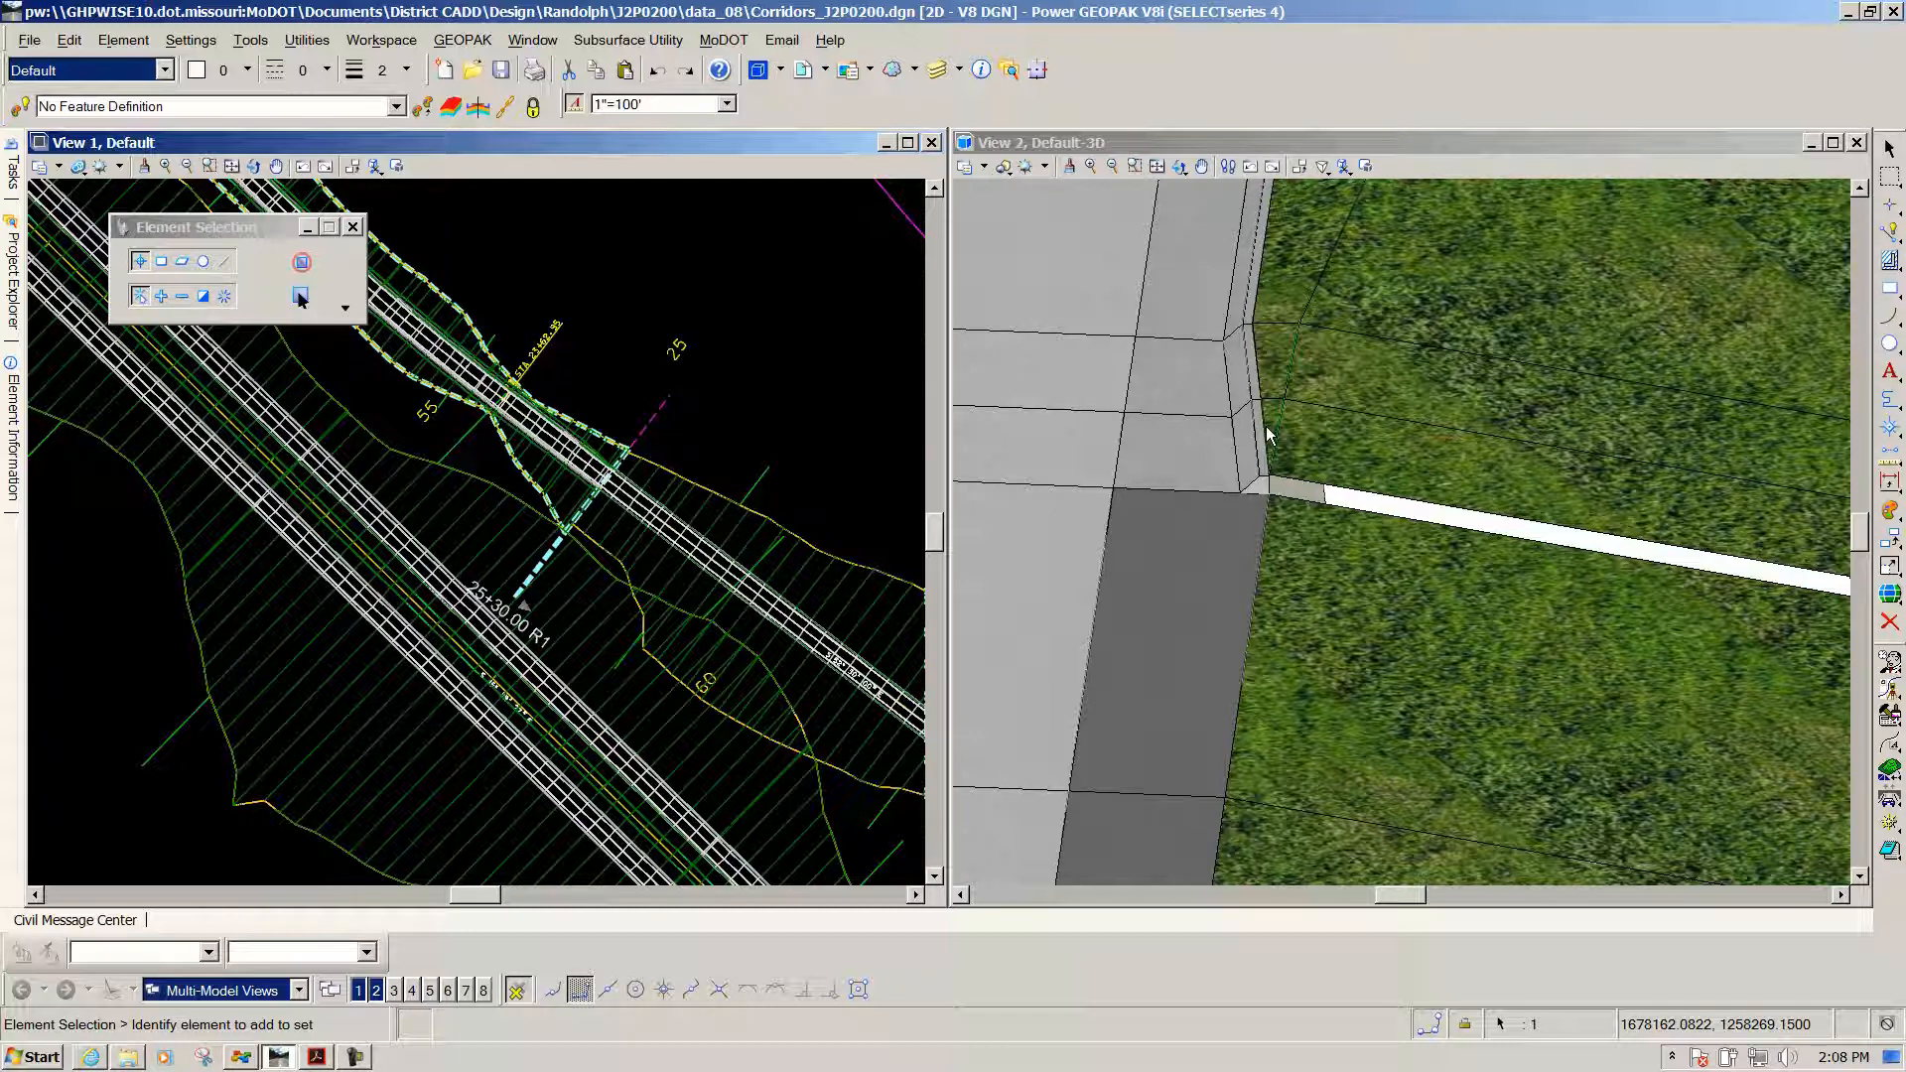
Start a parametric constraint on Road1 spanning stations 24+80.00 to 25+30.00
click(570, 377)
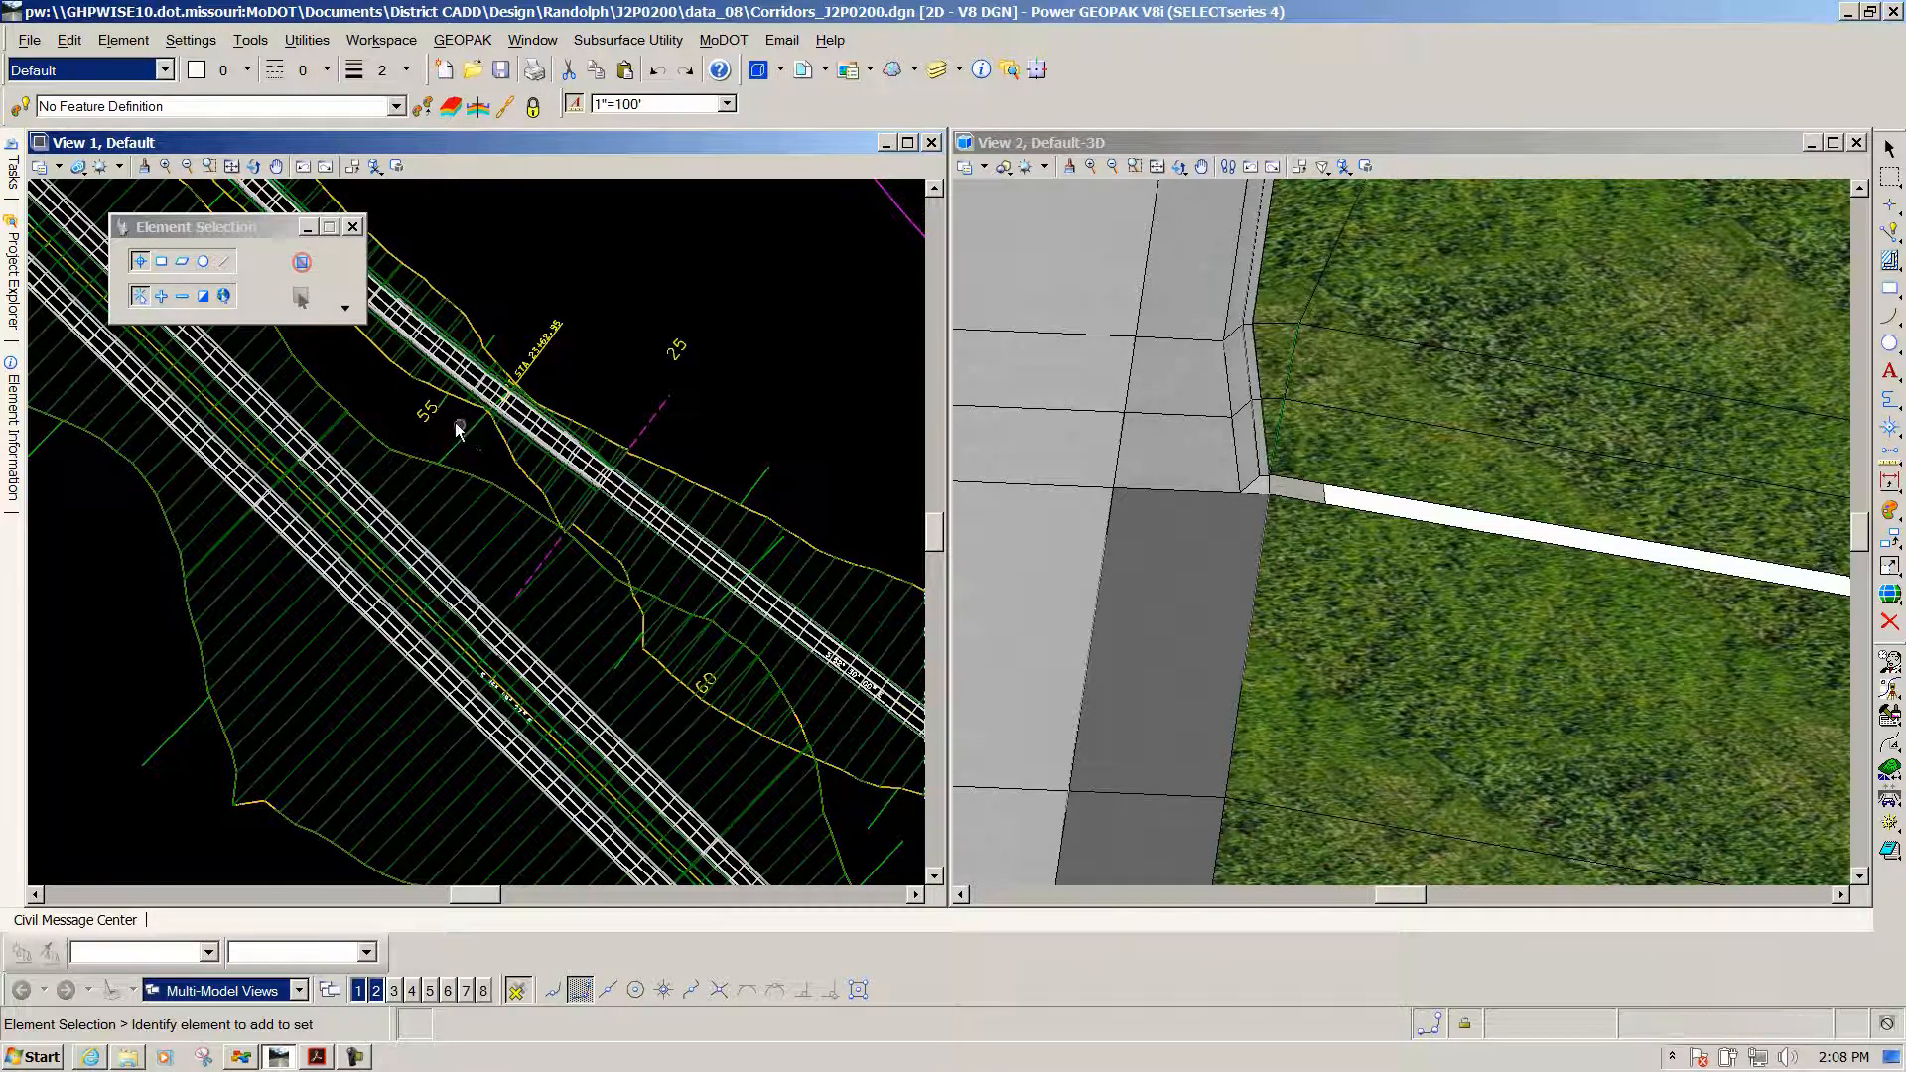
click(492, 342)
click(679, 327)
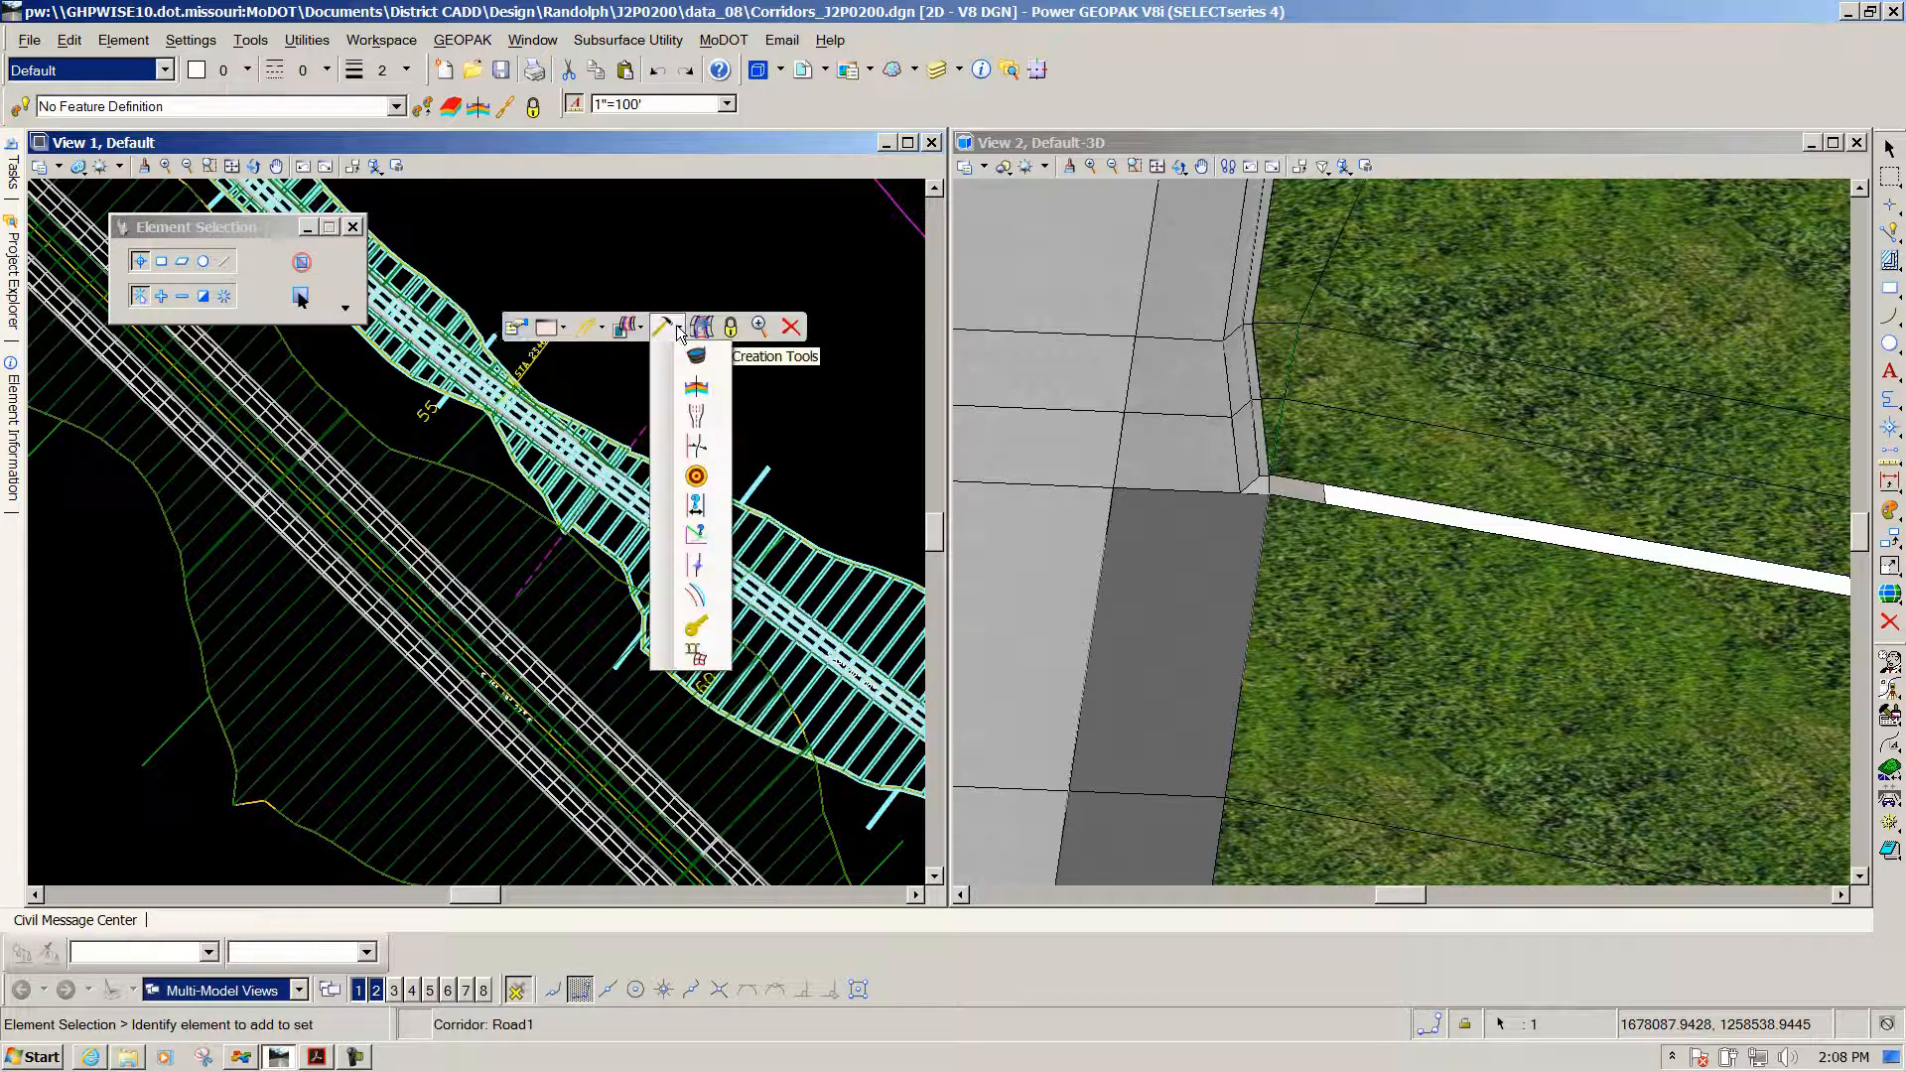
click(695, 508)
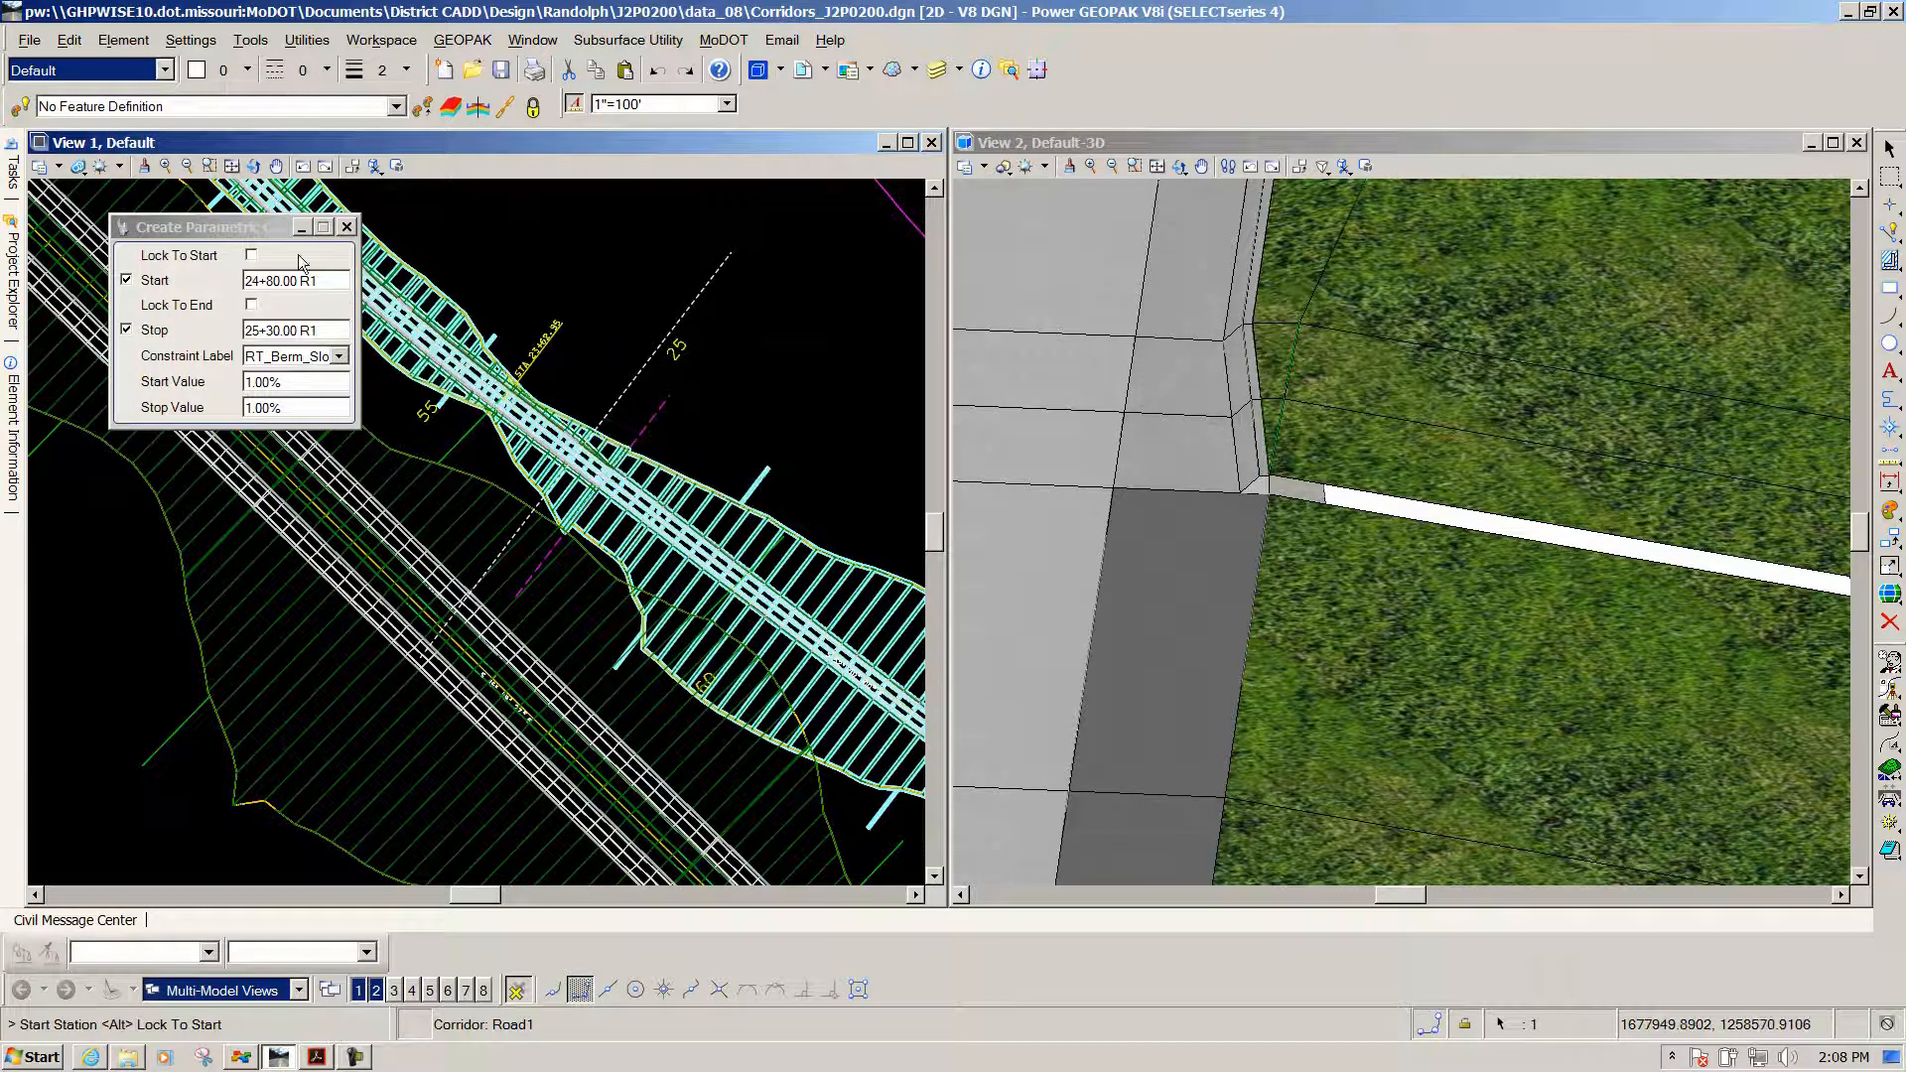
click(682, 316)
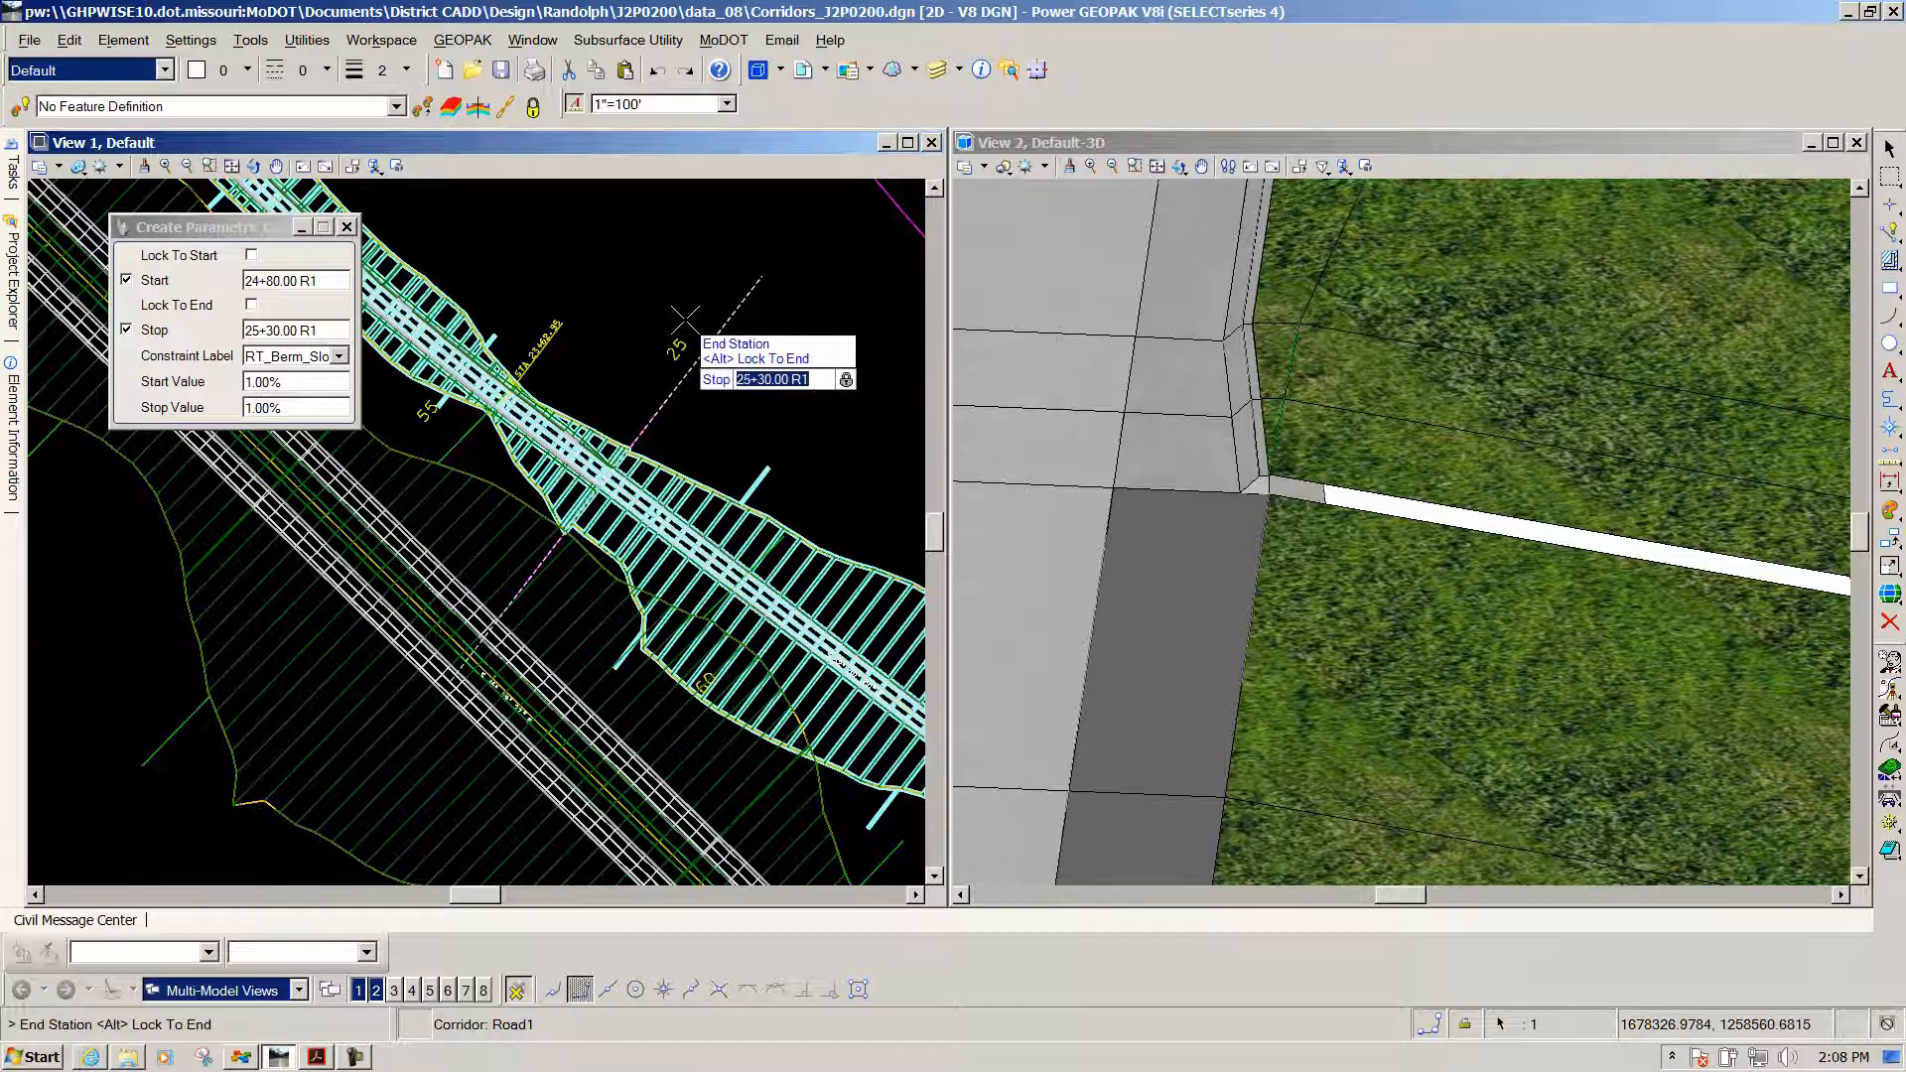
click(683, 318)
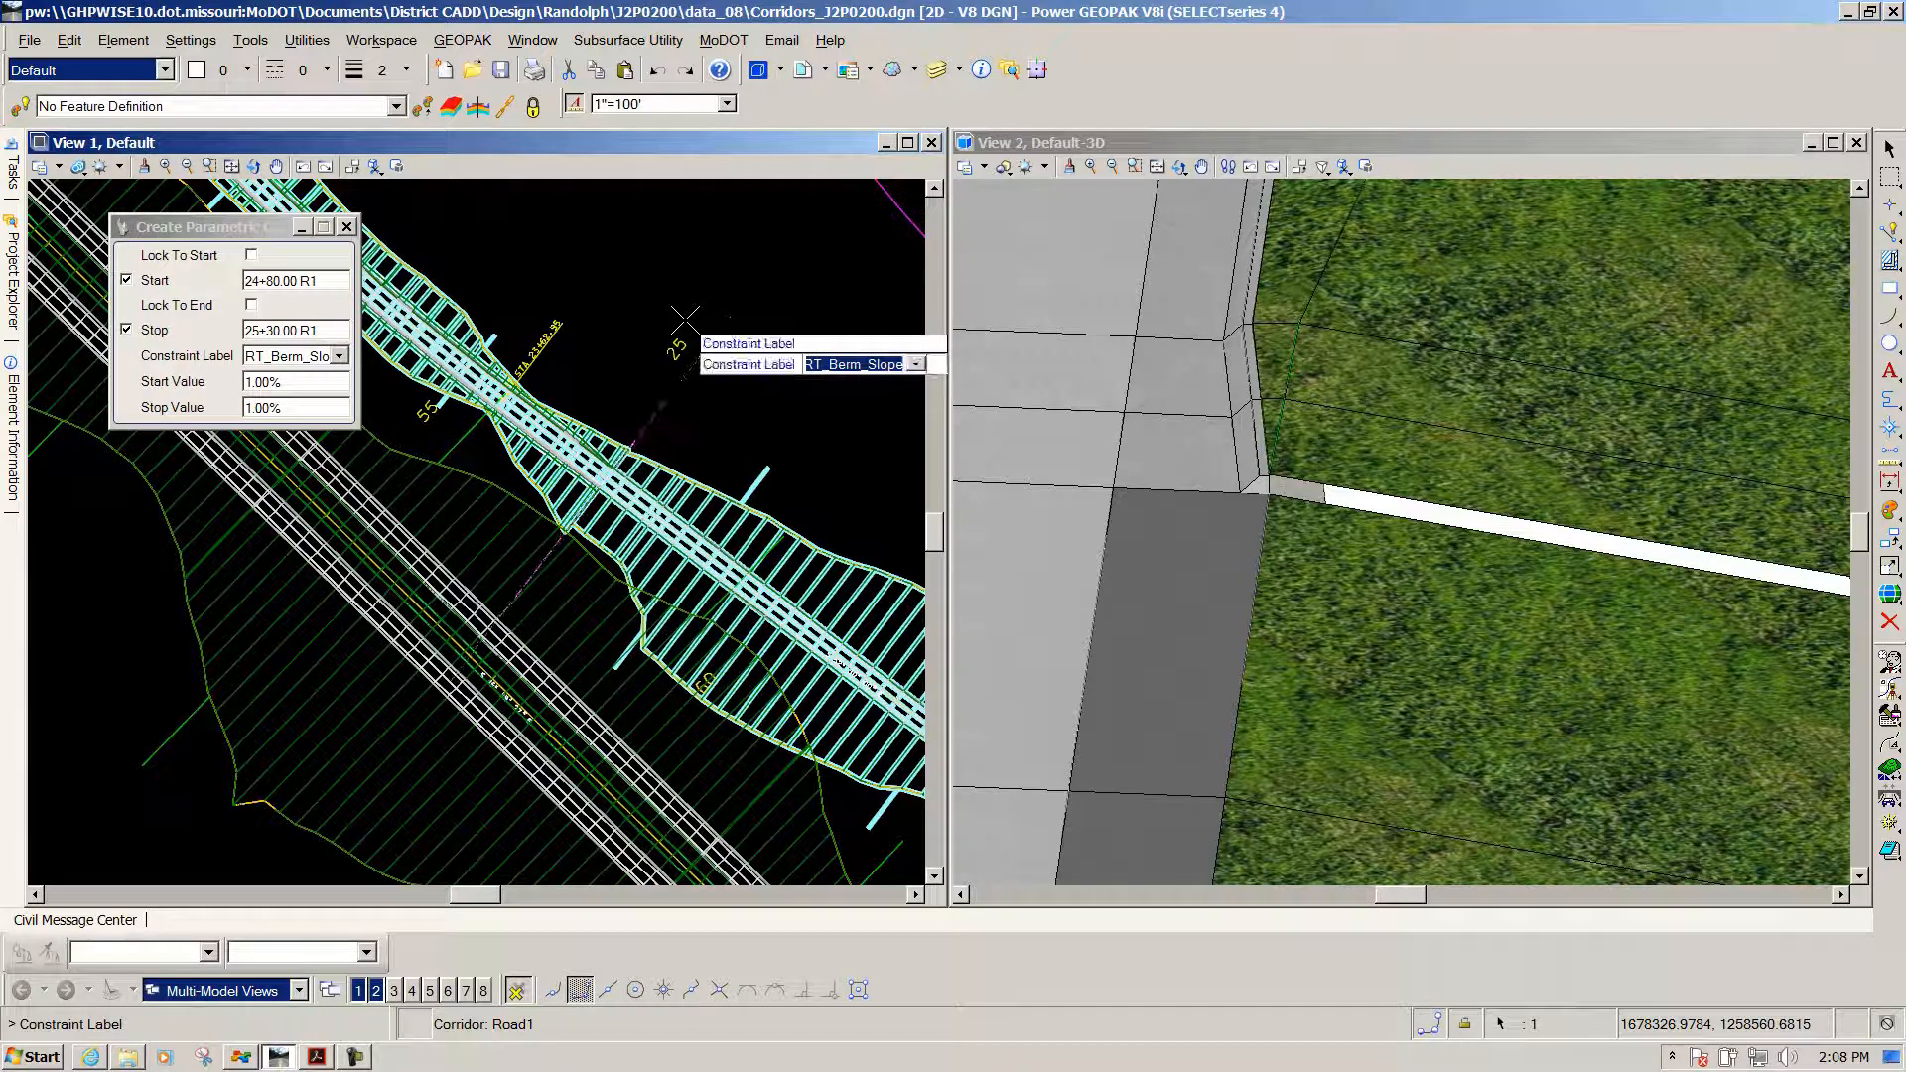
Choose the LT_Berm_Elevation_Offset label, with start value 0.5540 and stop value 0
click(339, 356)
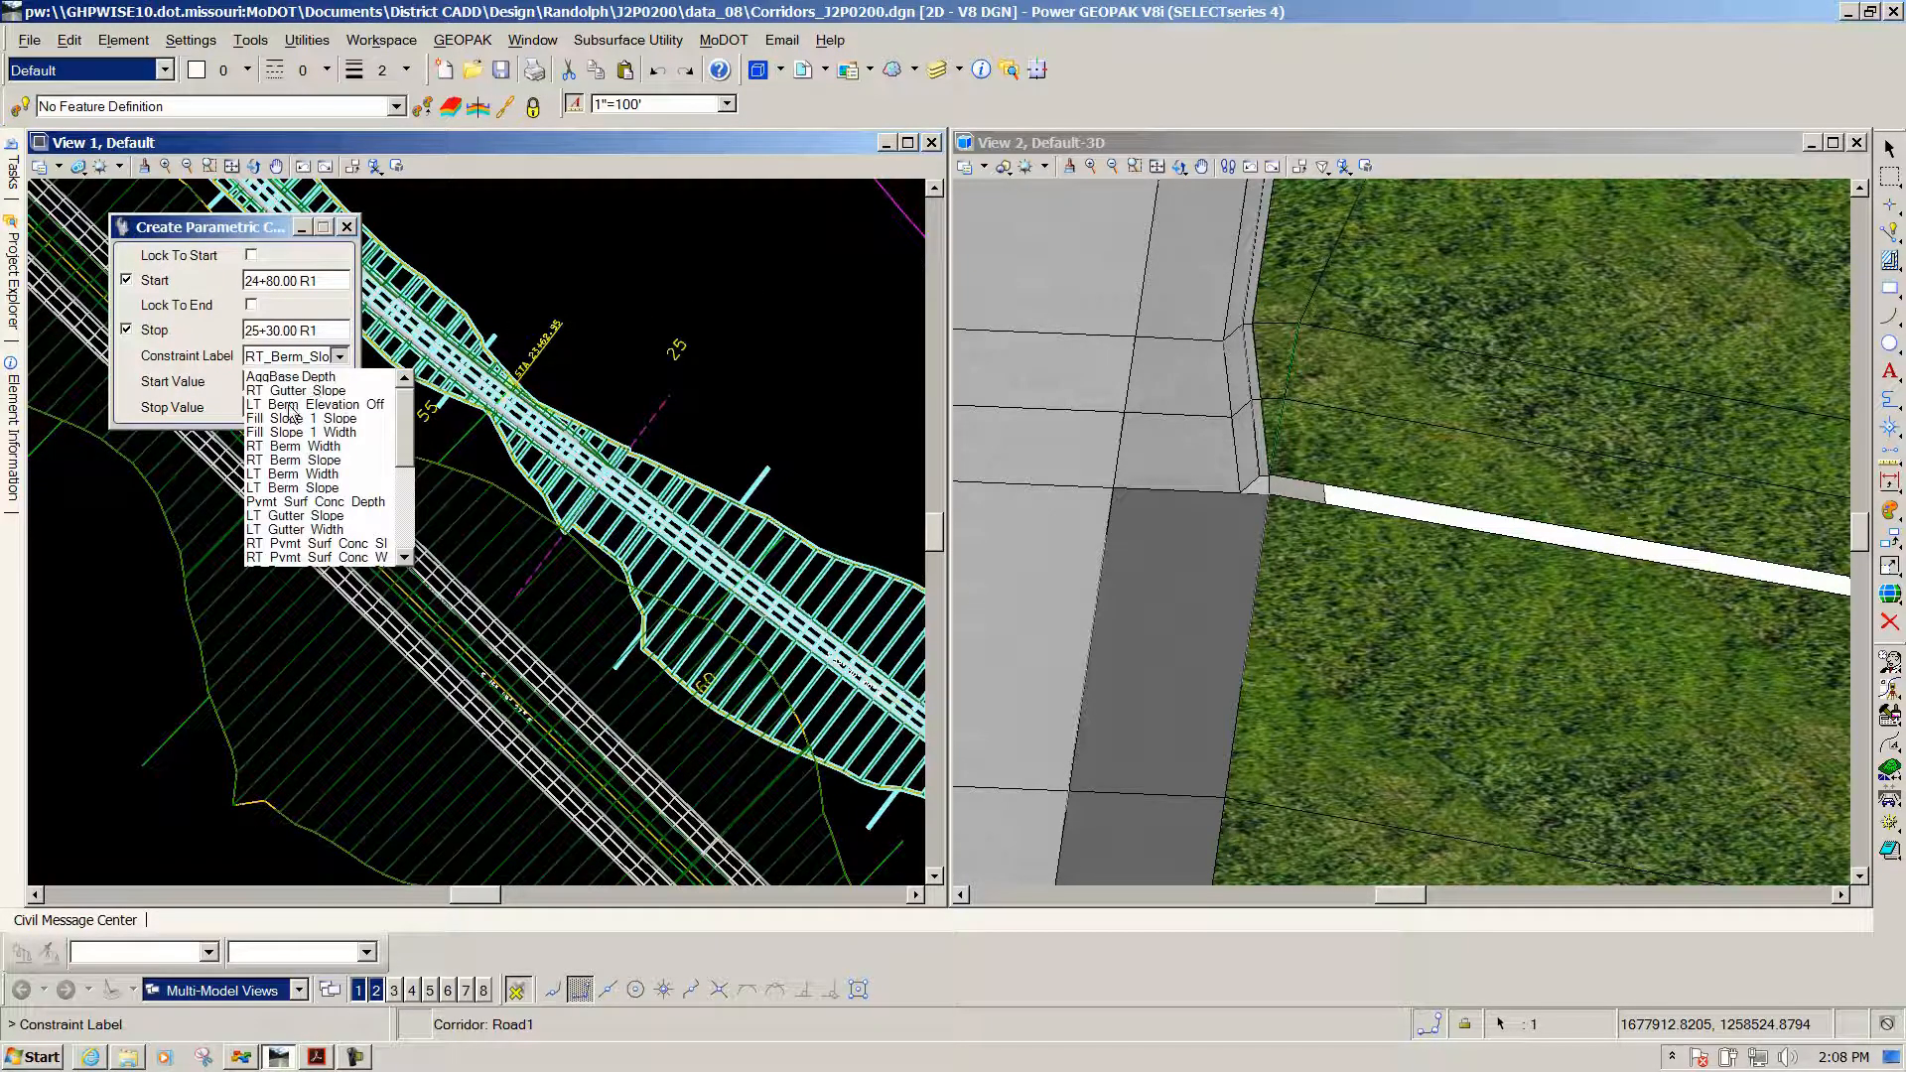
click(291, 405)
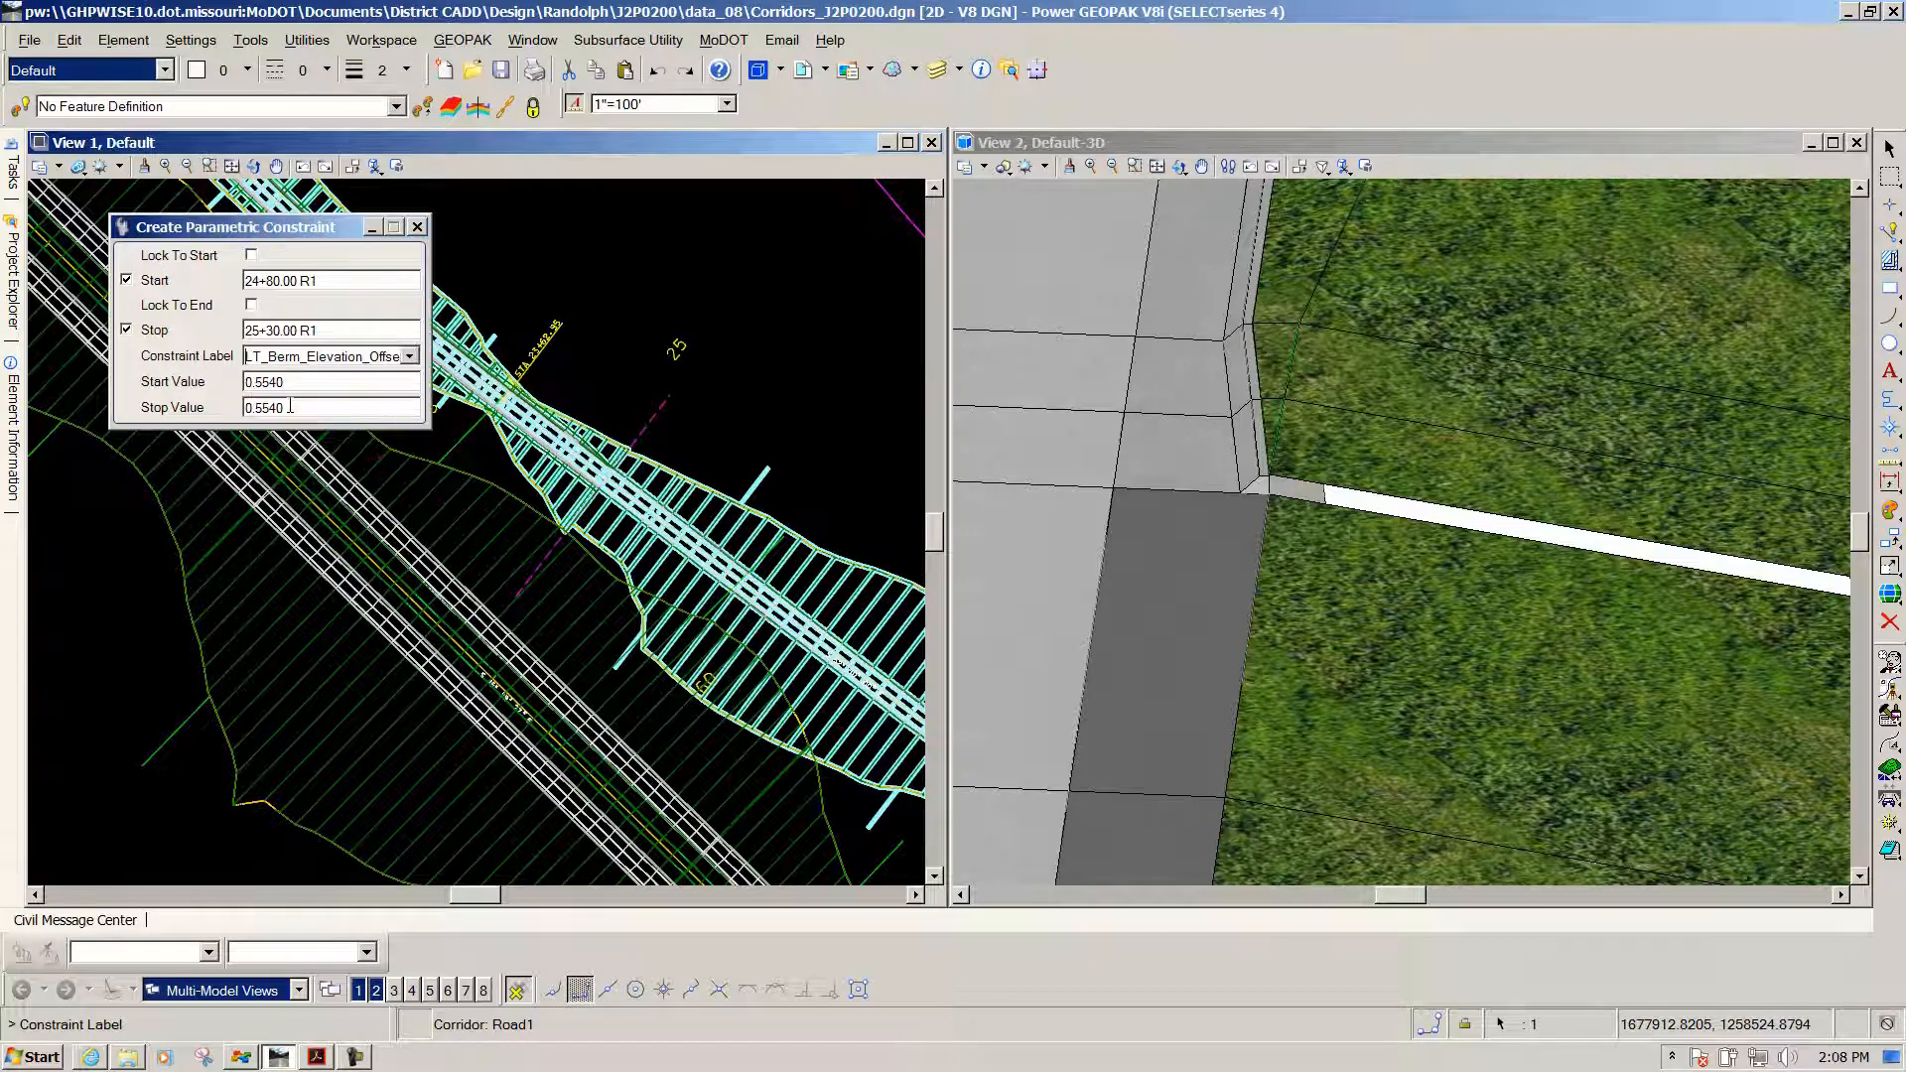
drag(308, 381, 246, 384)
click(664, 263)
click(664, 263)
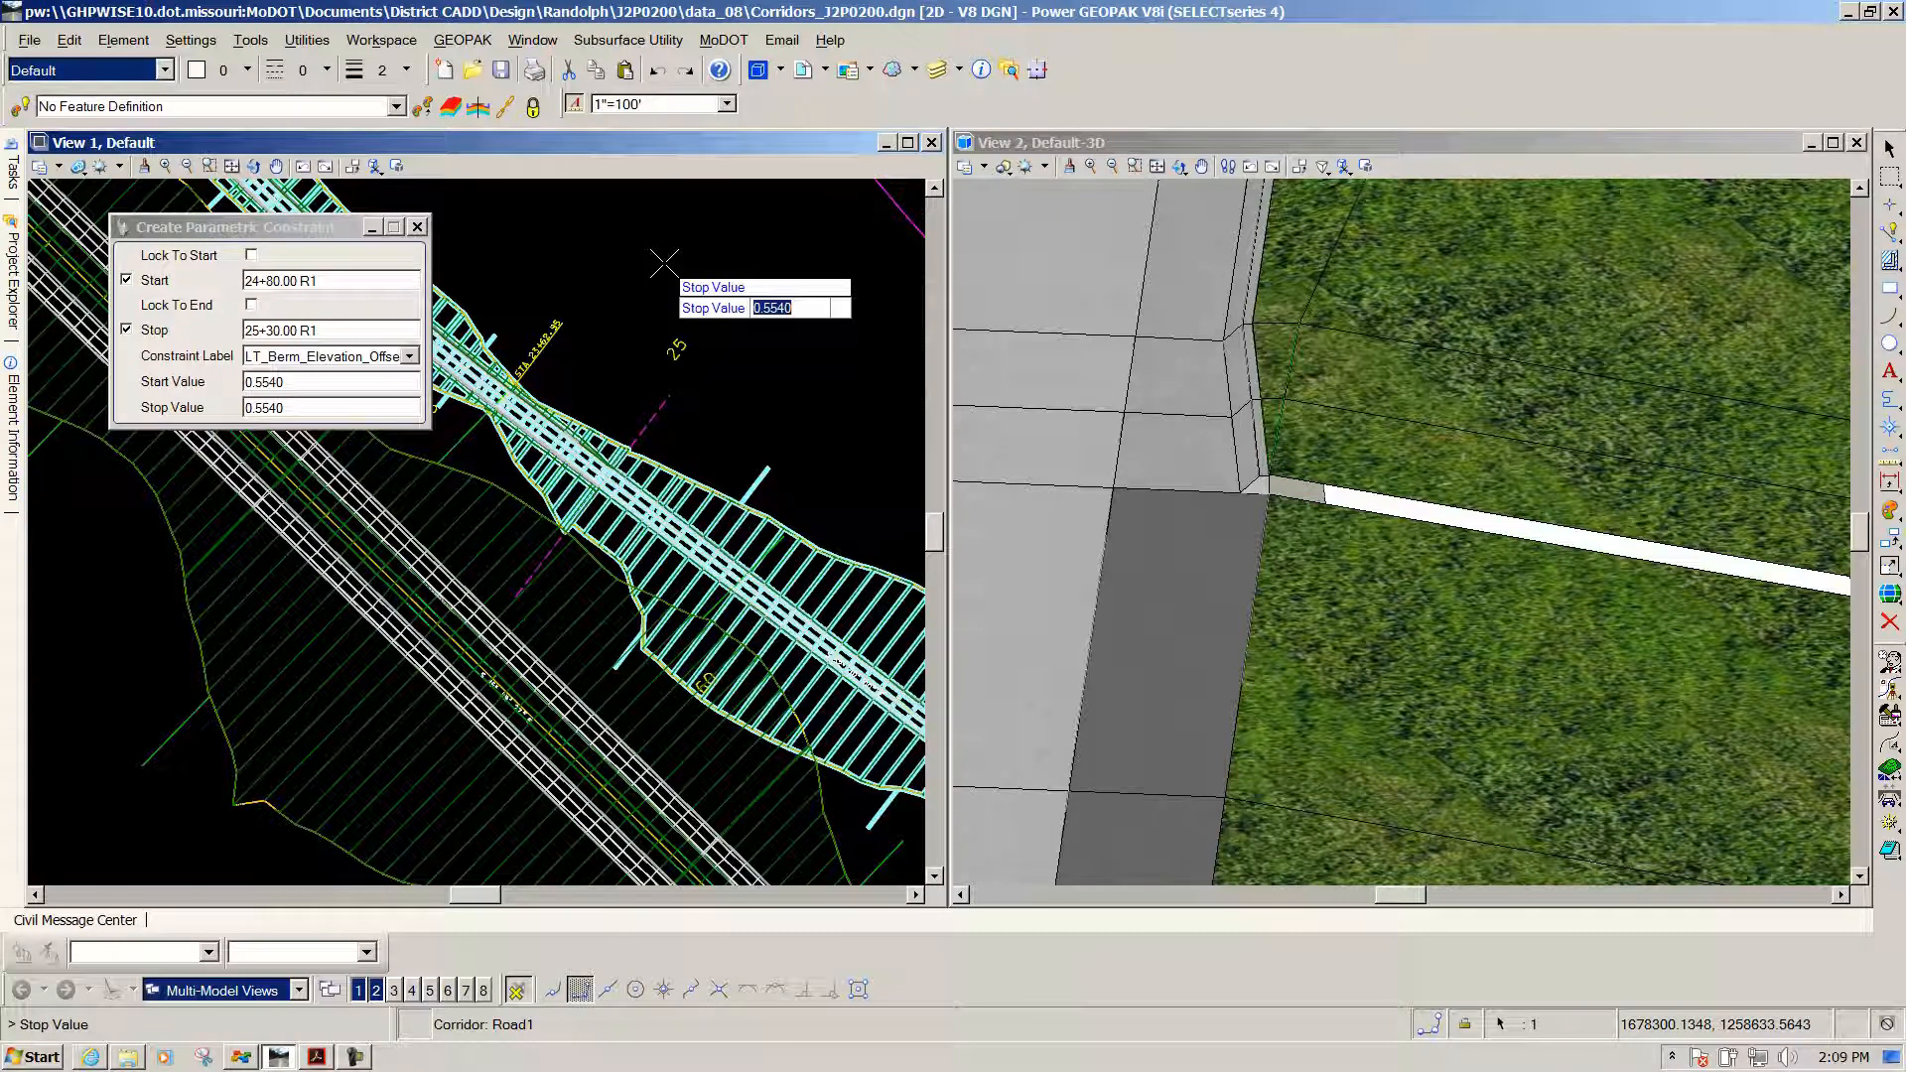
text(0)
key(Return)
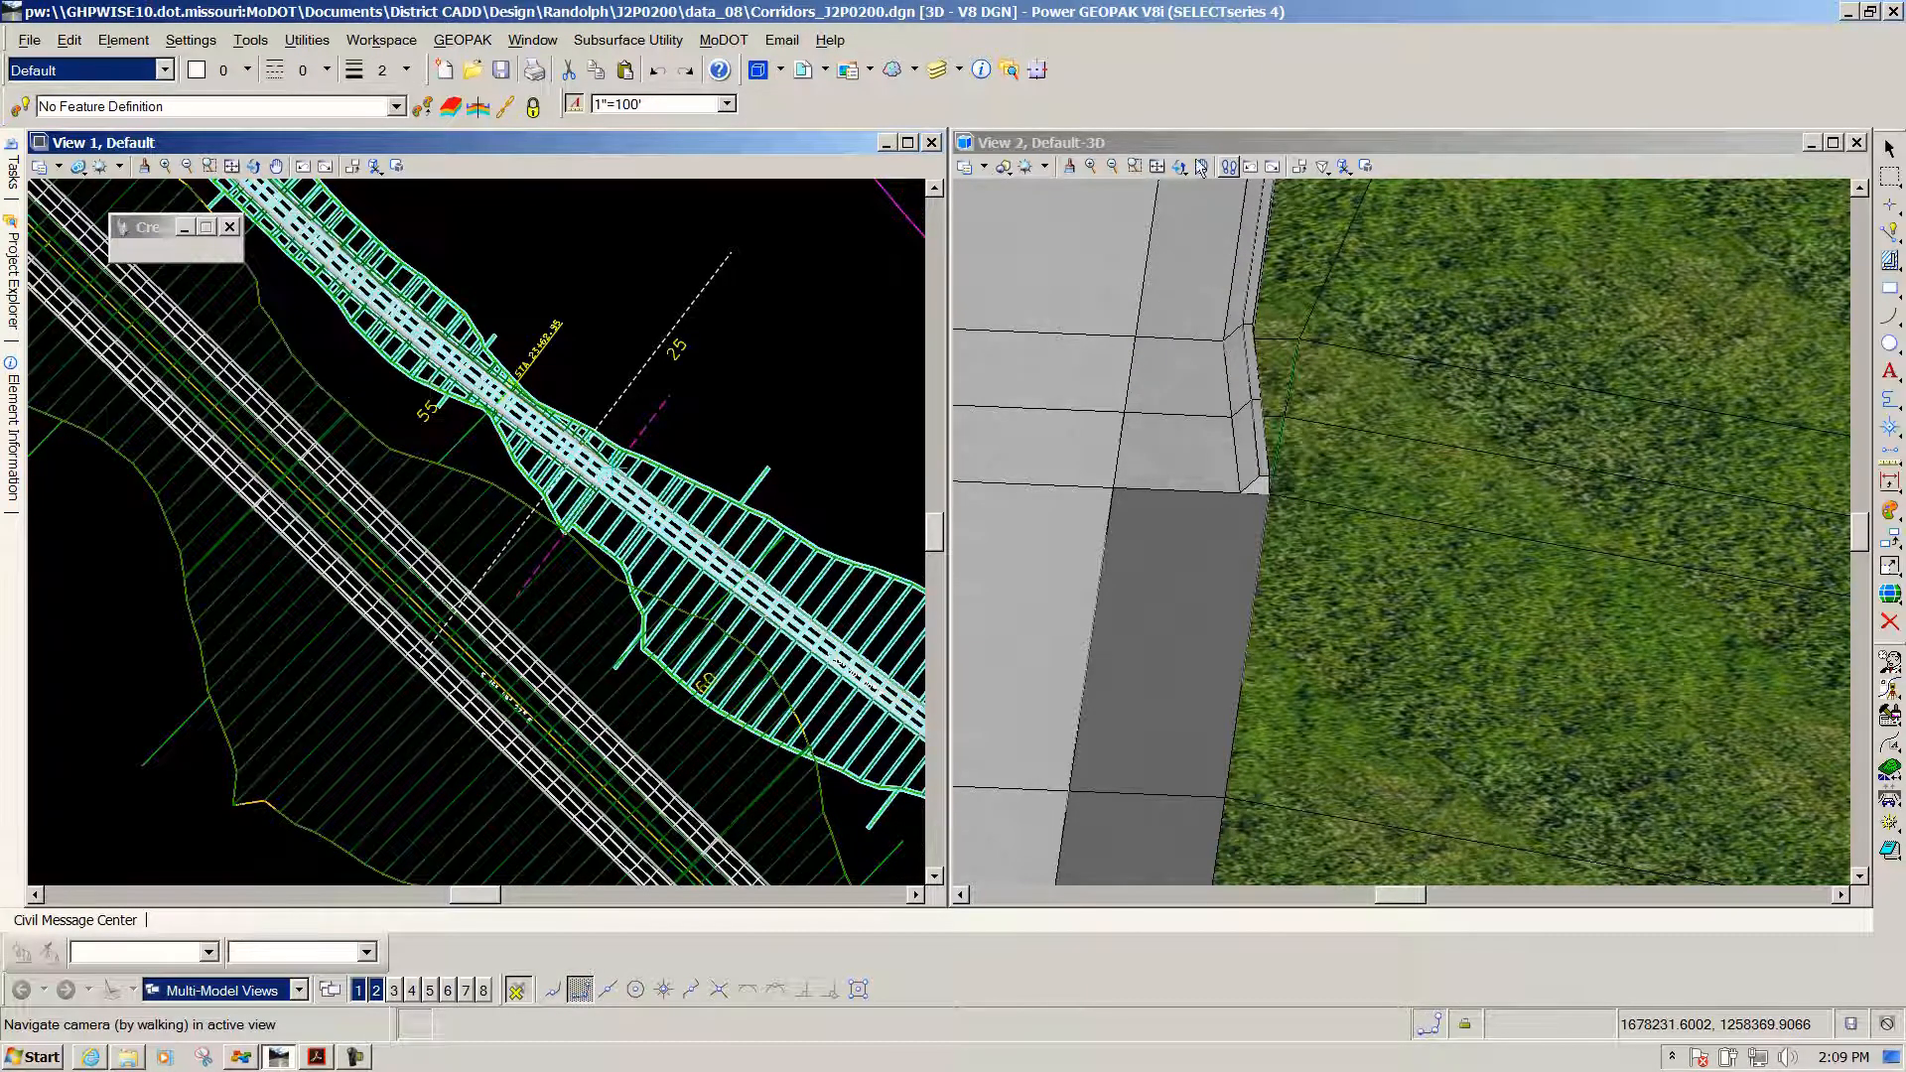
click(1180, 168)
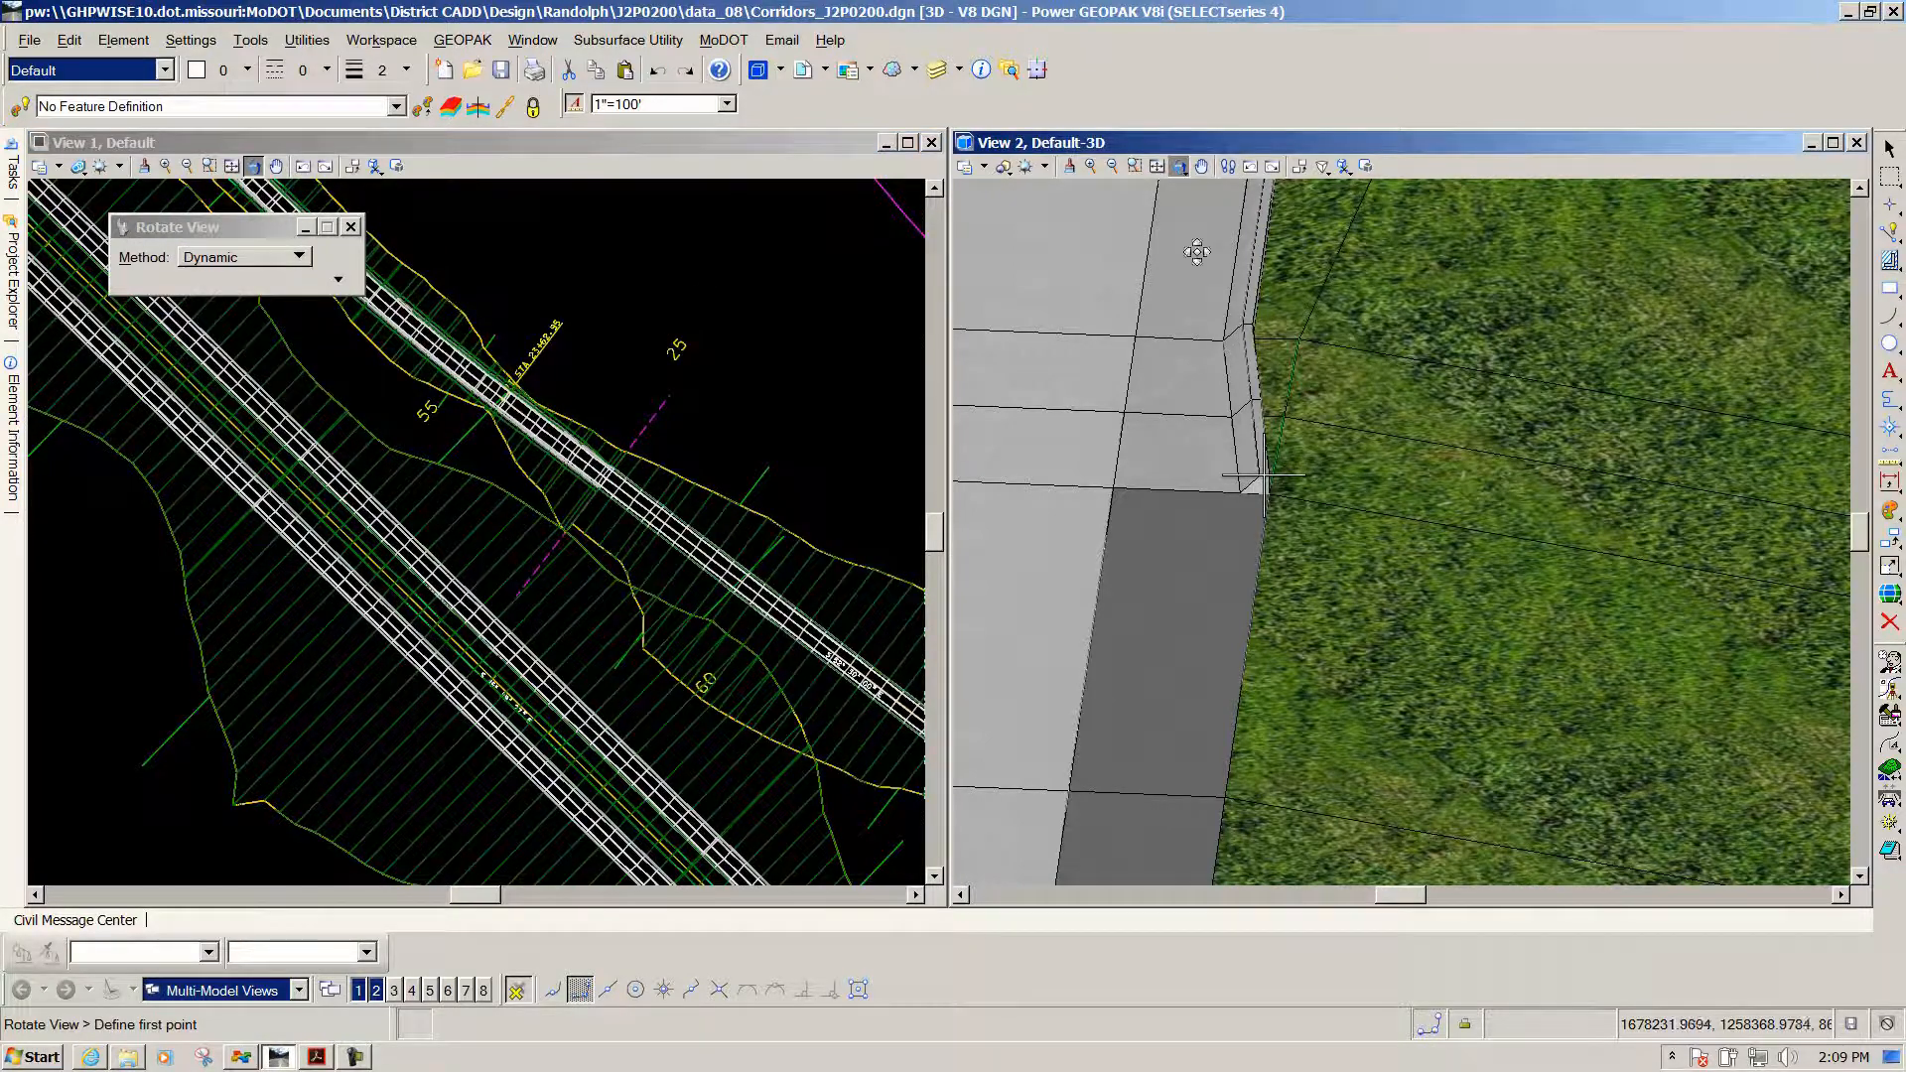
drag(1437, 562, 1402, 499)
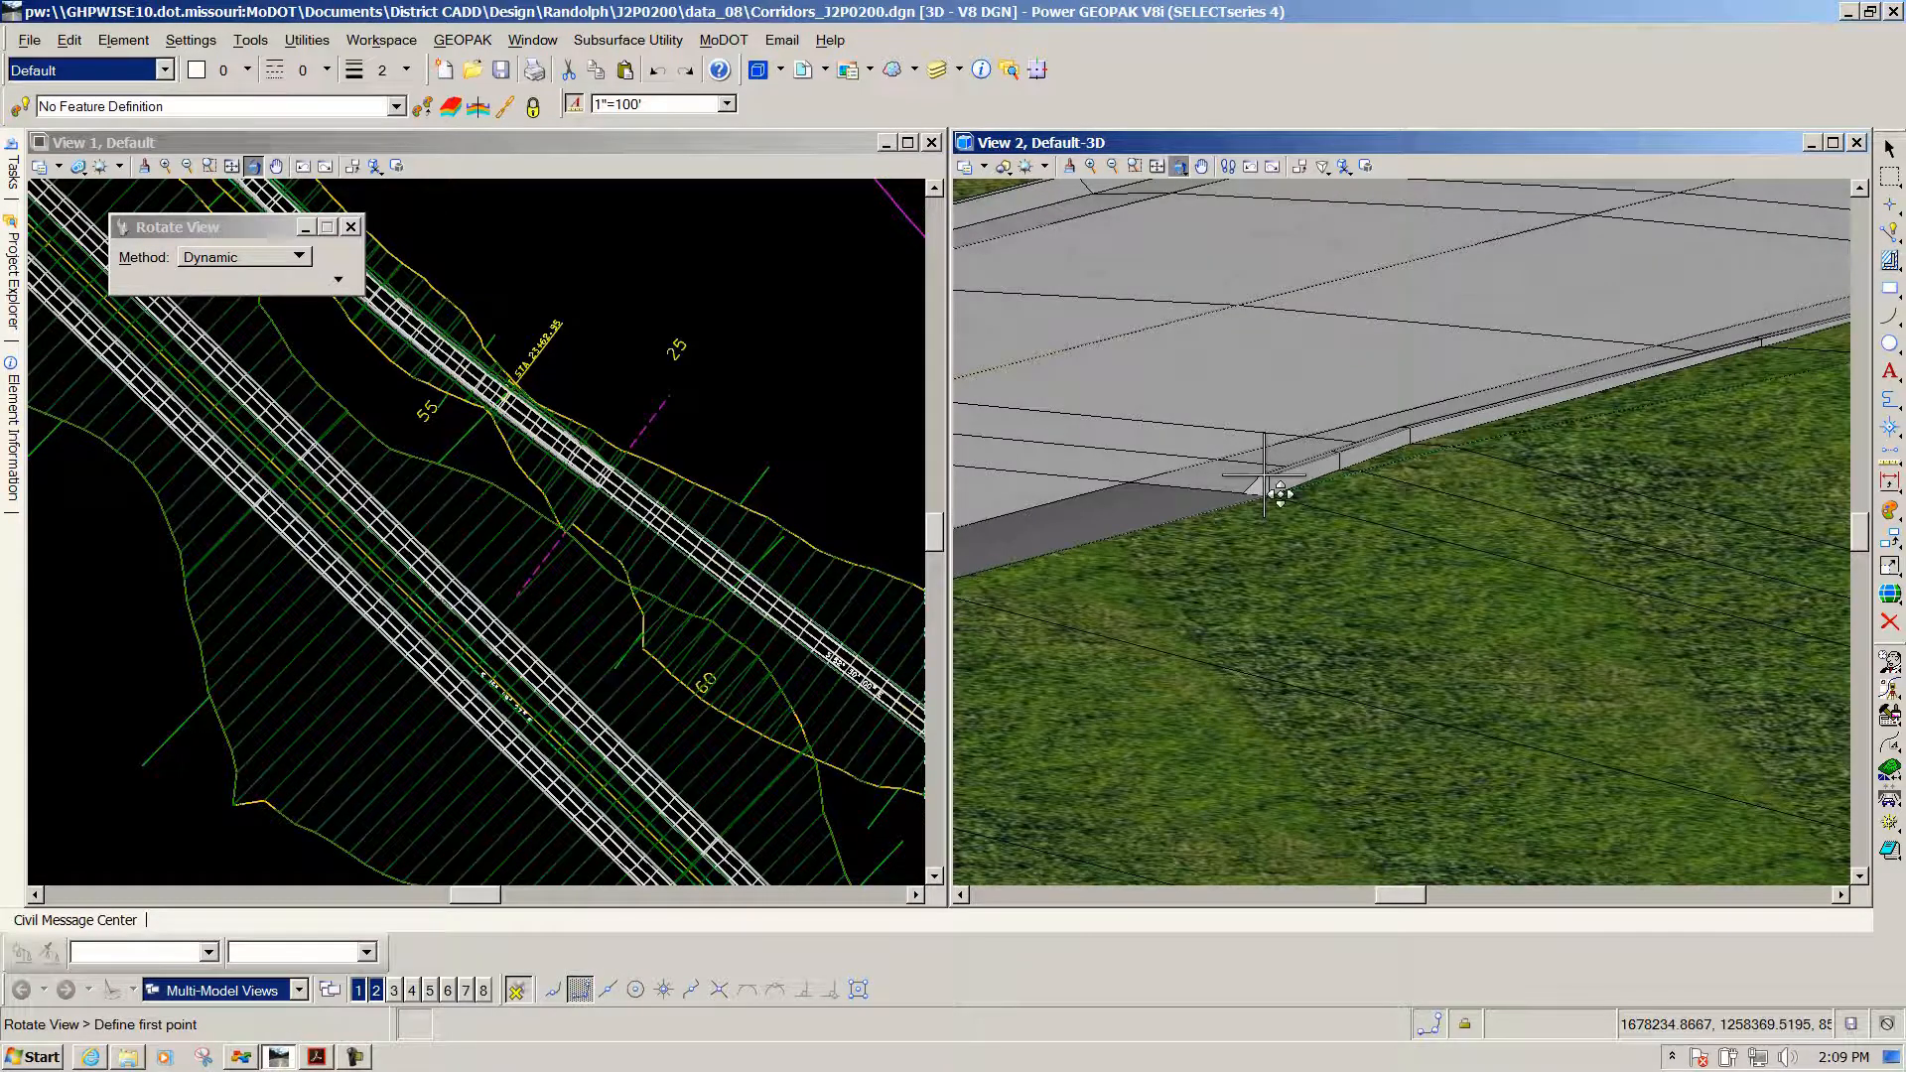
drag(1236, 534, 1374, 568)
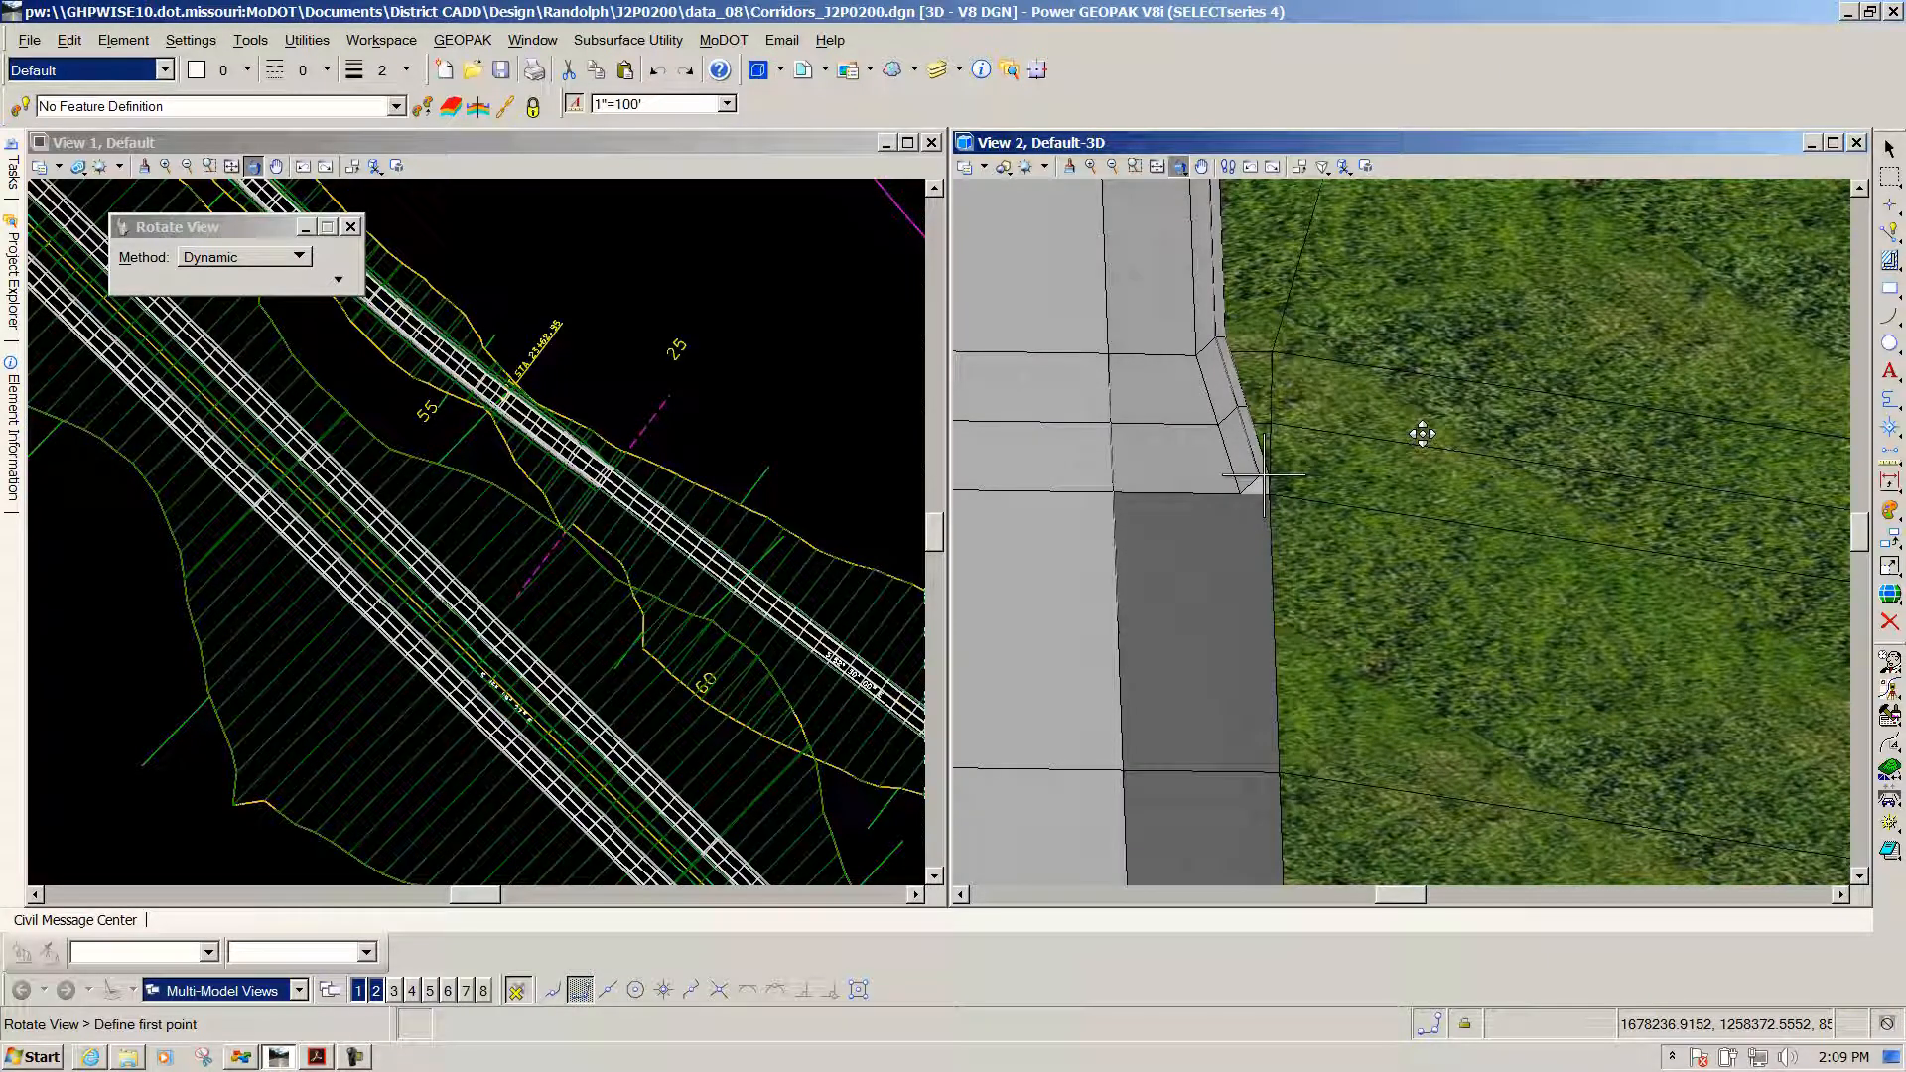
scroll(1429, 433, down, 2)
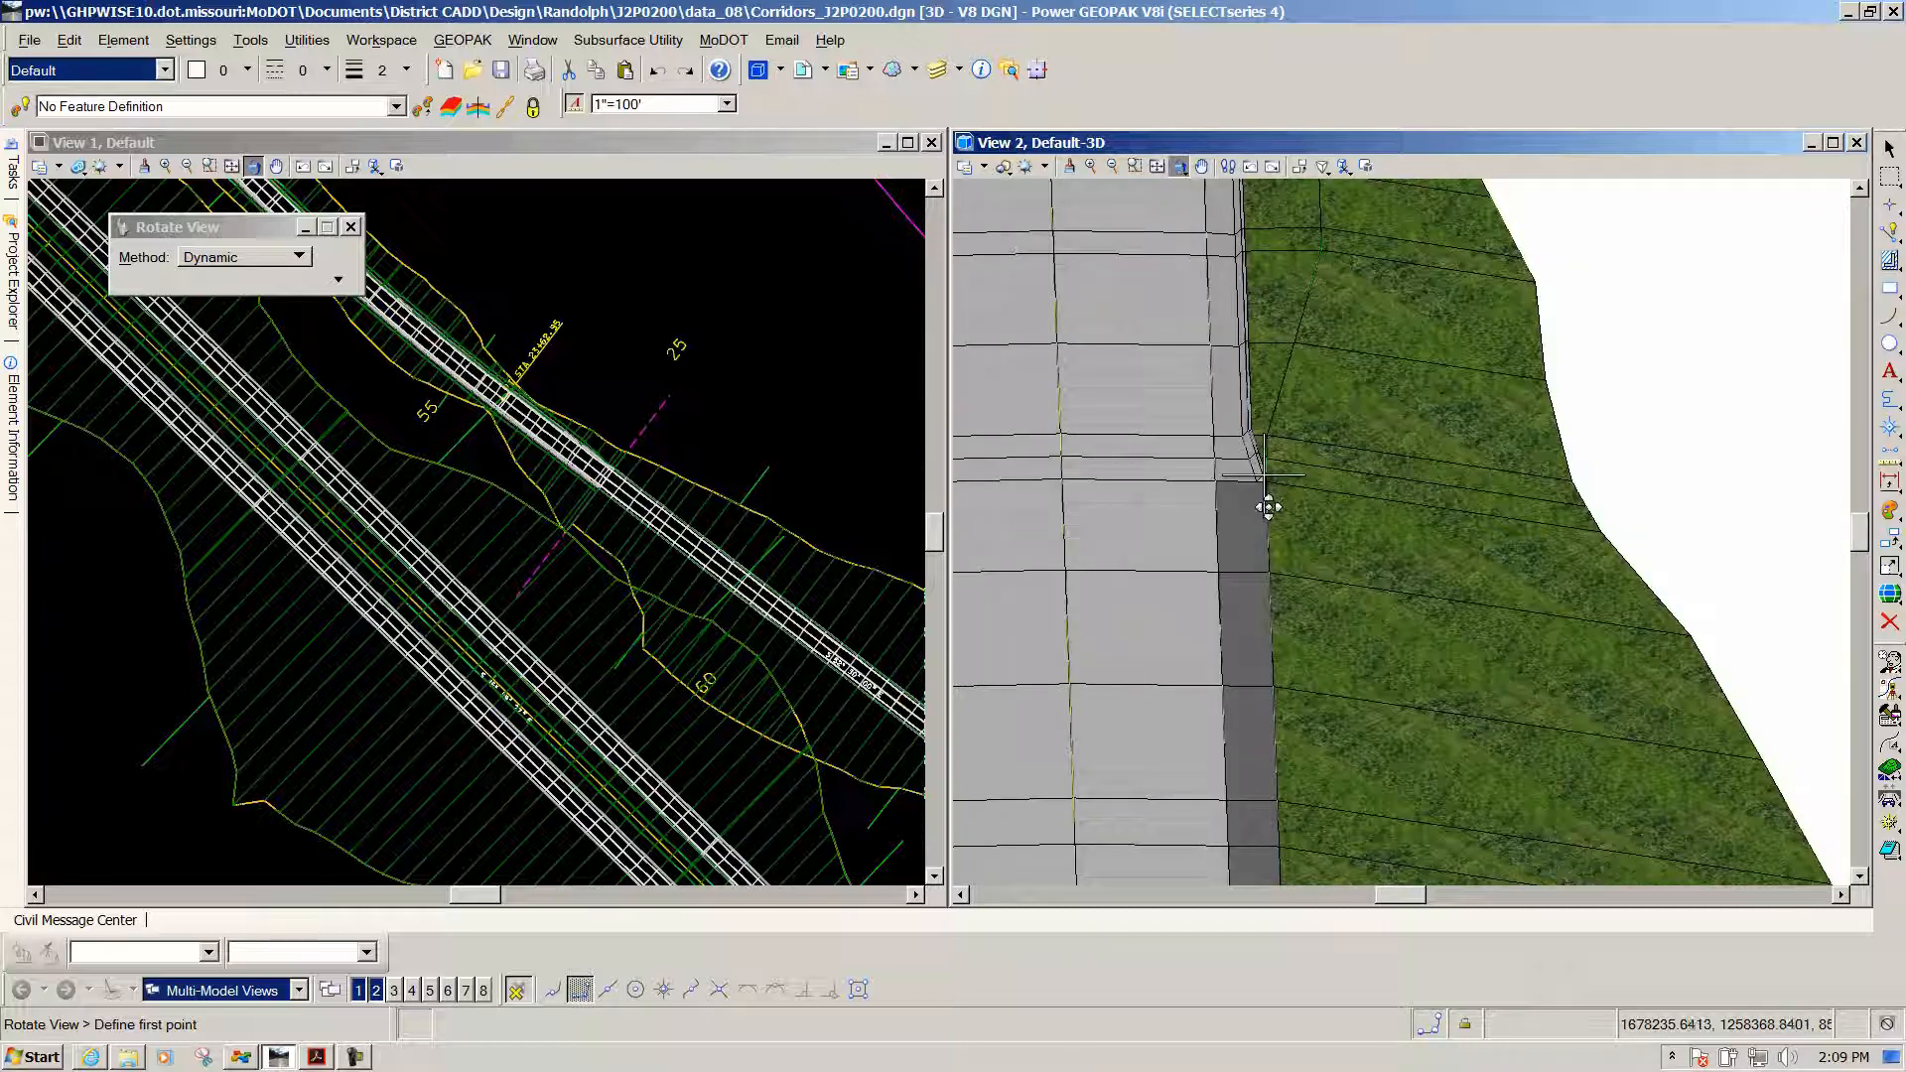
scroll(1232, 421, up, 2)
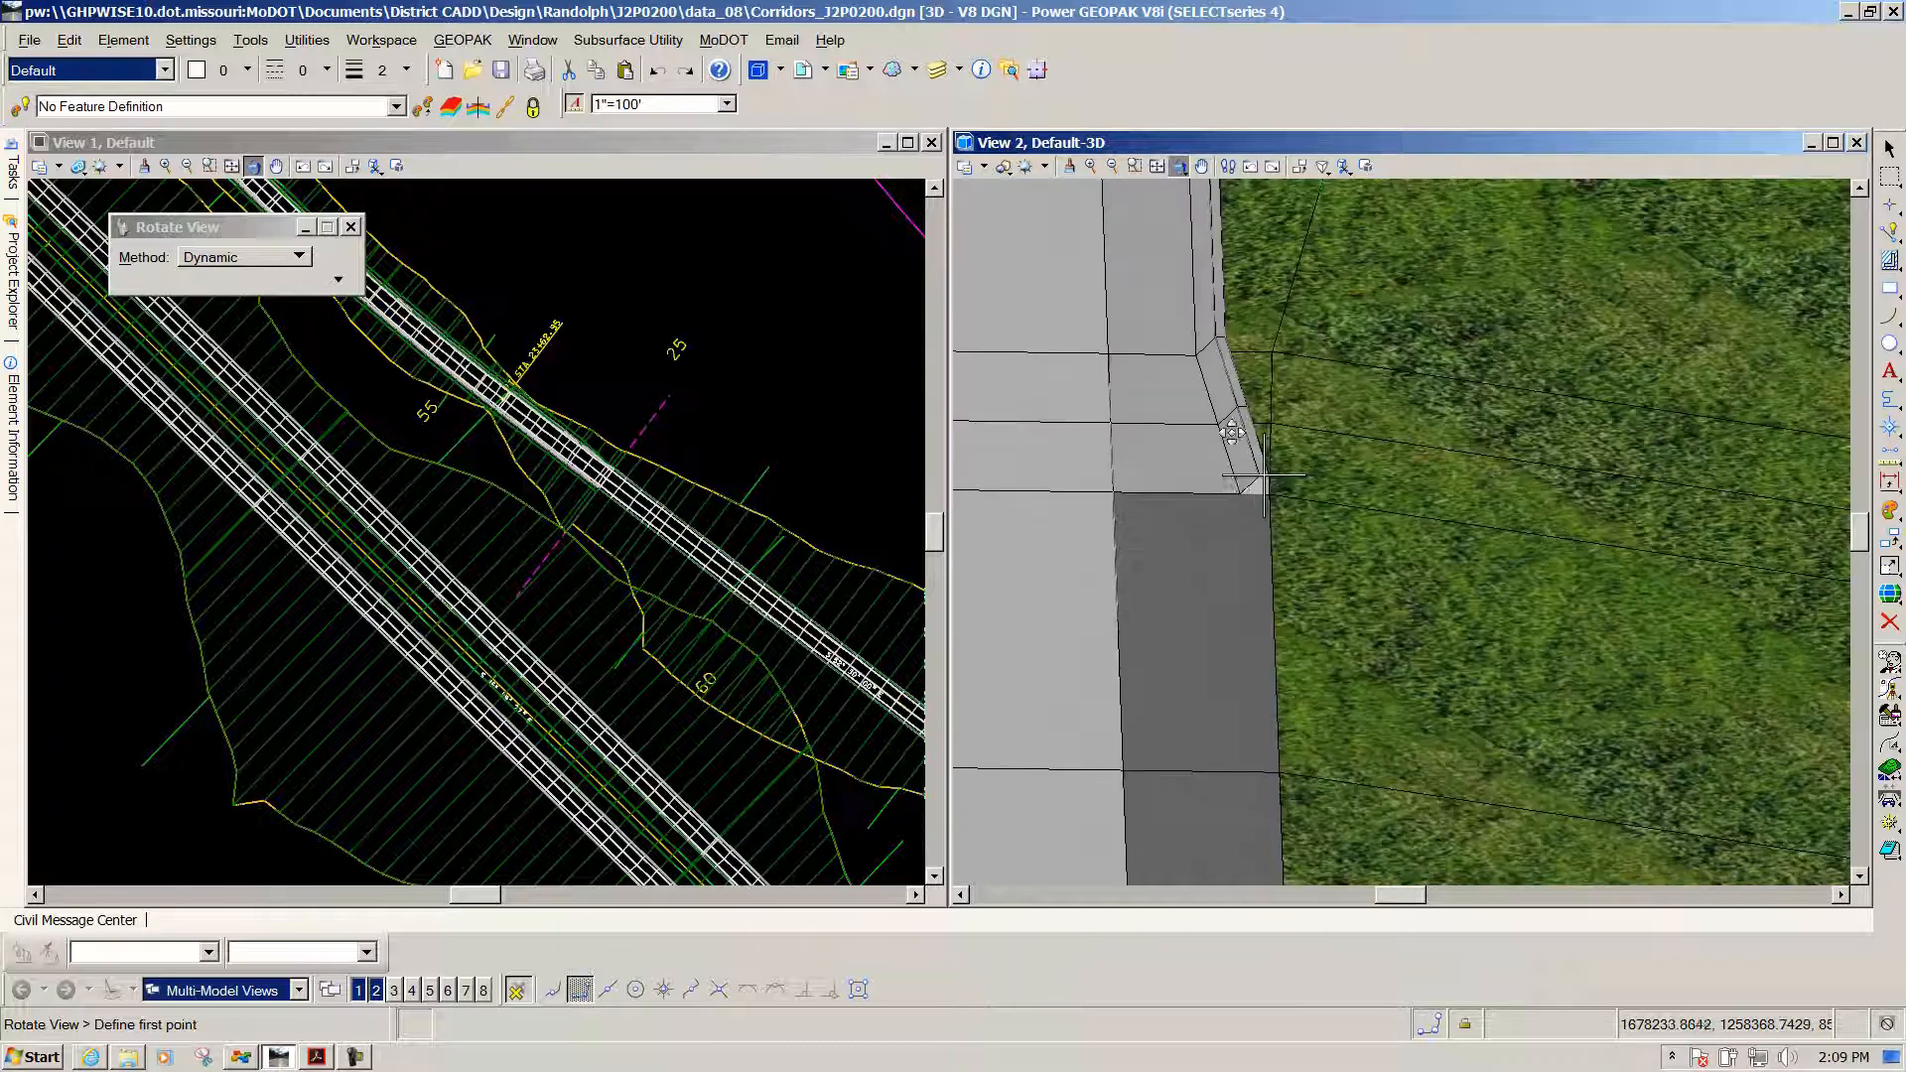